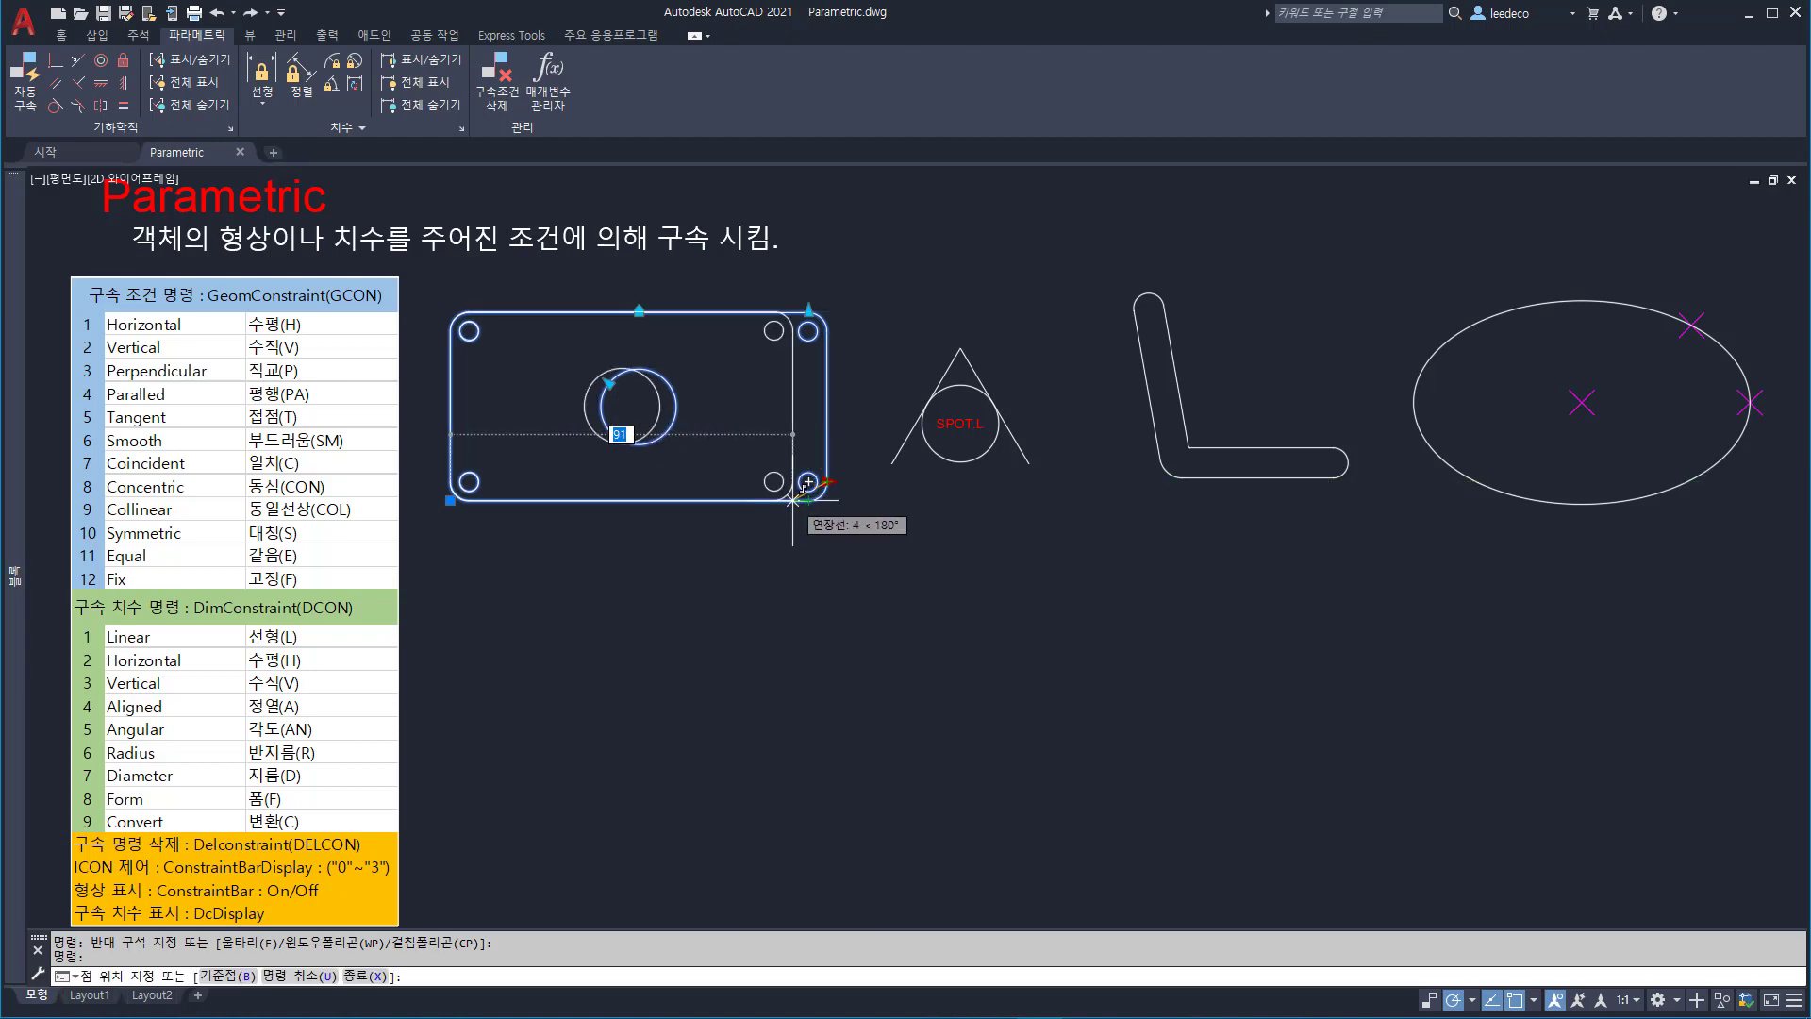
- Resize the existing dynamic plate with five holes by shortening its width and extending its height upward
{"action": "left_click", "coordinate": [760, 500]}
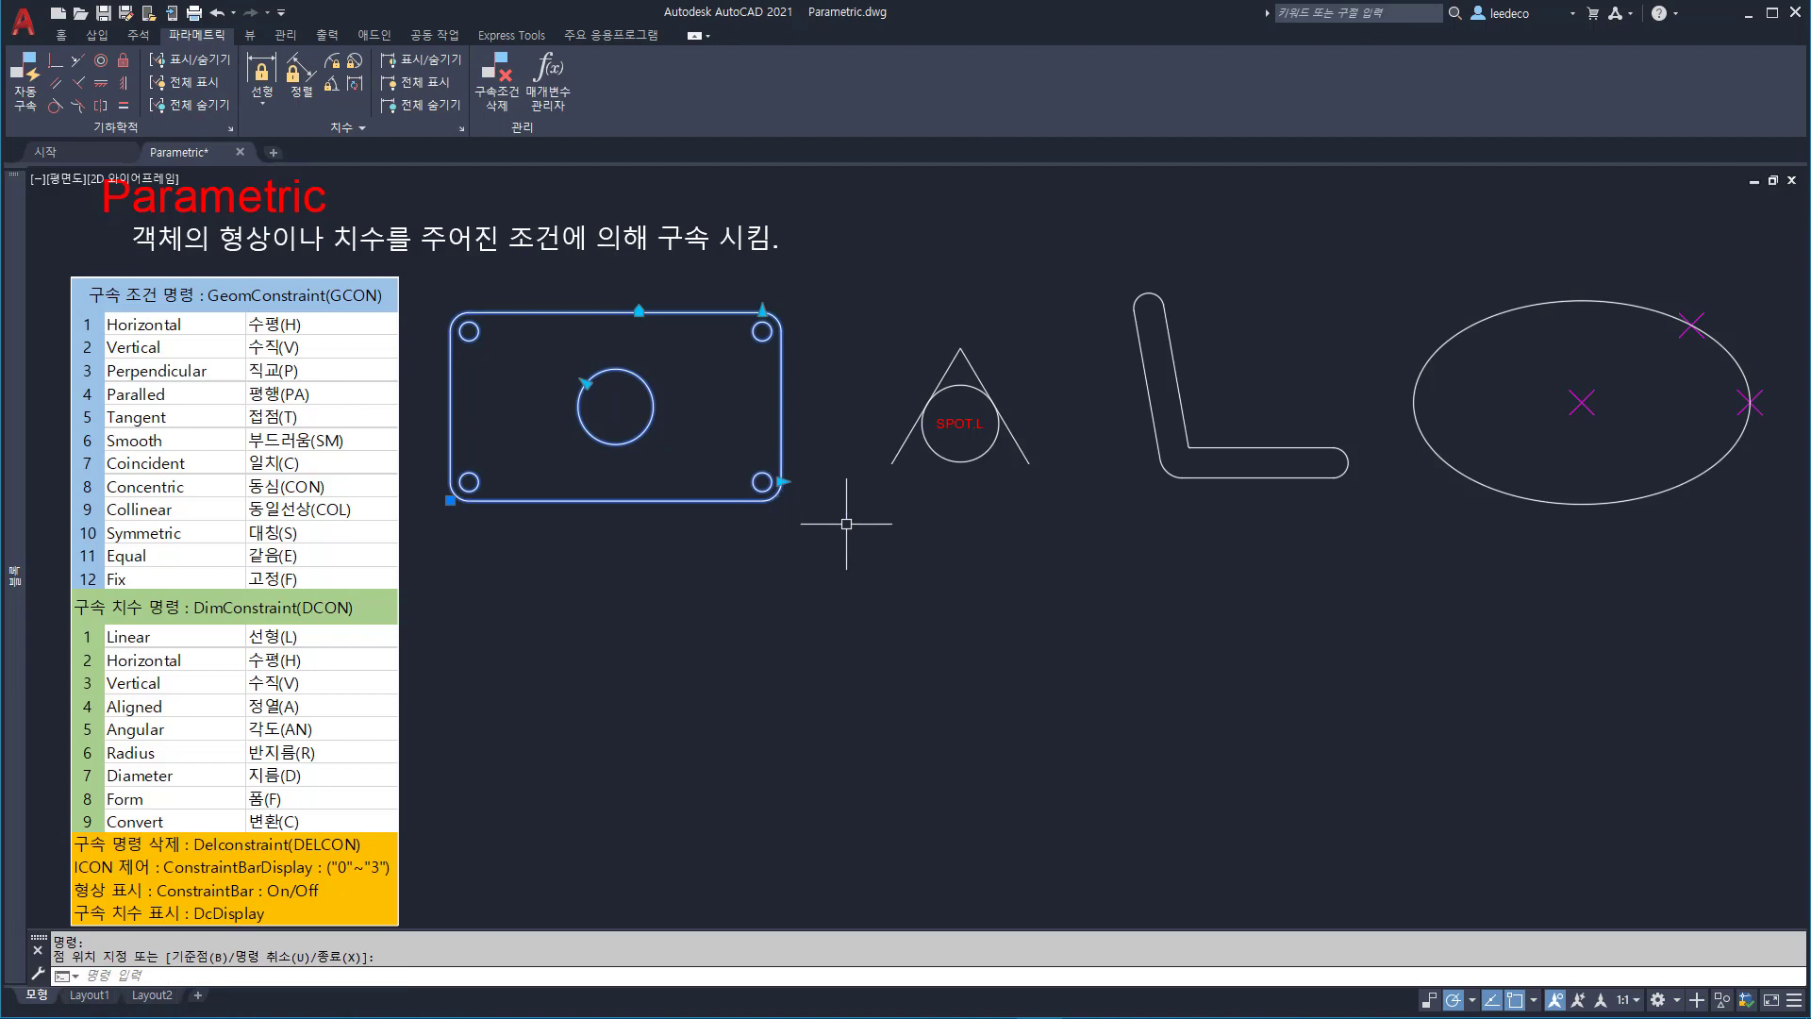
{"action": "left_click", "coordinate": [762, 310]}
{"action": "left_click", "coordinate": [762, 282]}
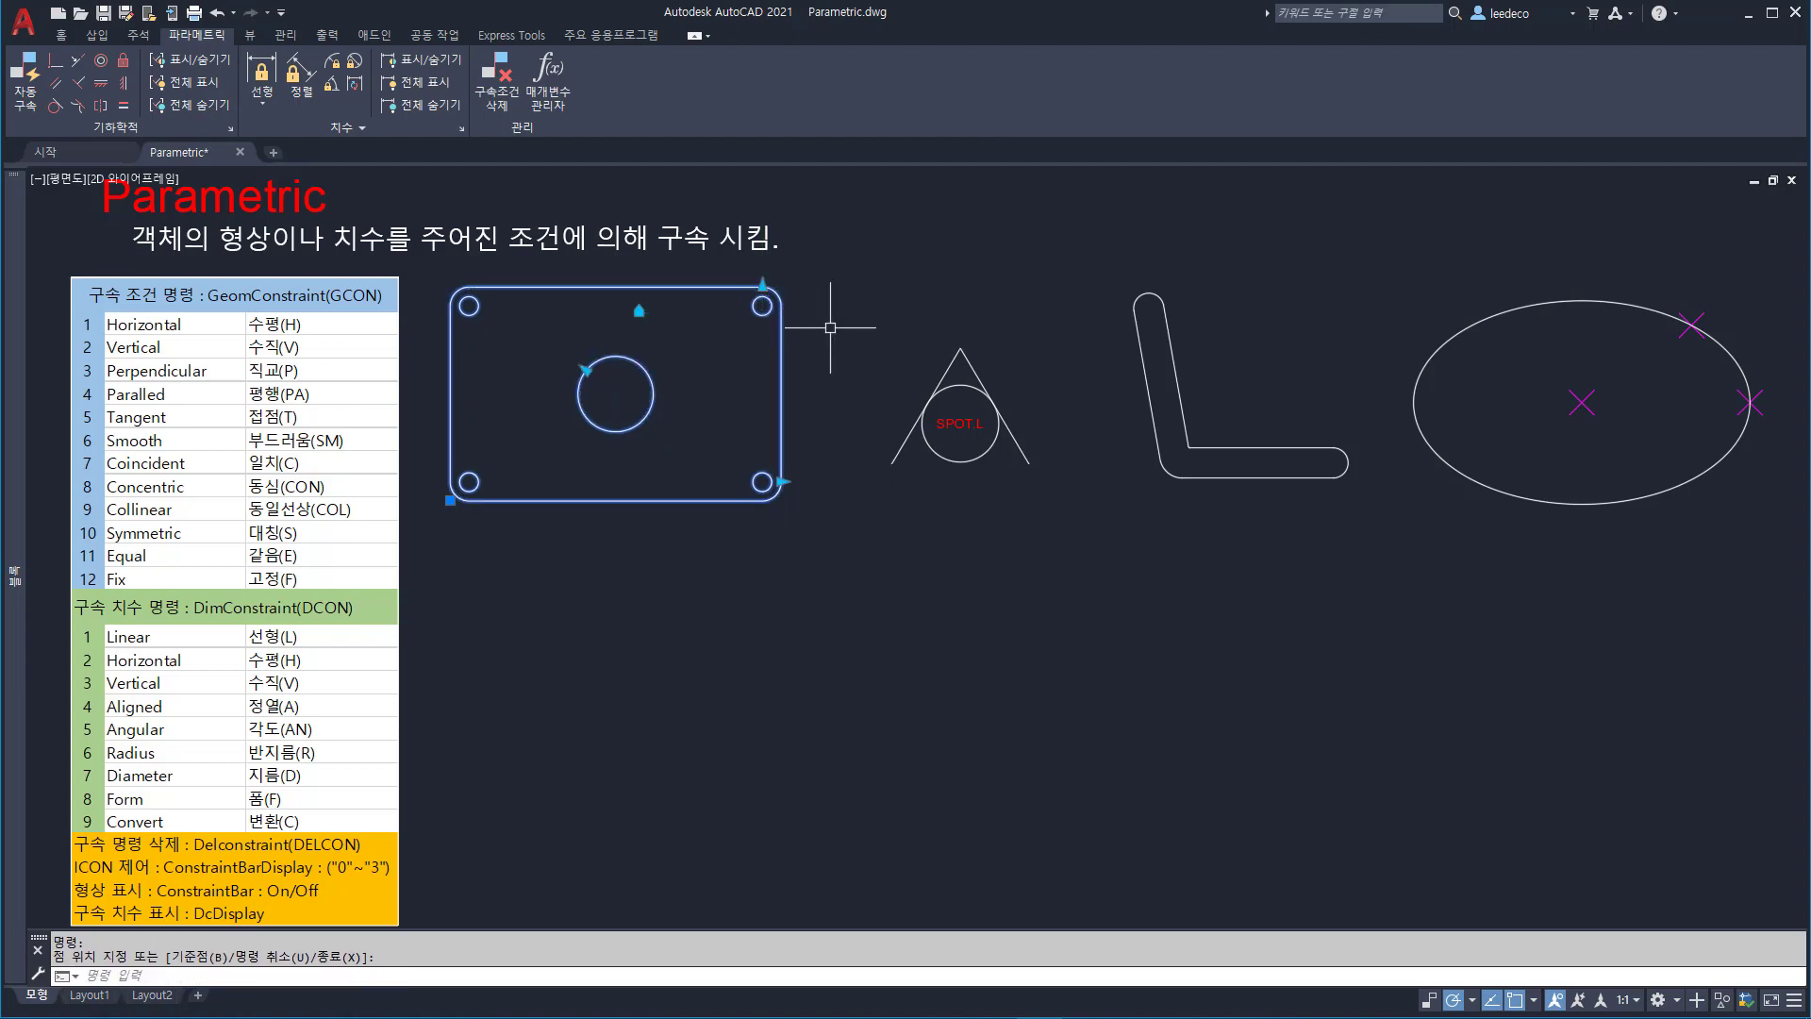
{"action": "key", "text": "Escape"}
{"action": "left_click", "coordinate": [780, 578]}
{"action": "left_click", "coordinate": [707, 496]}
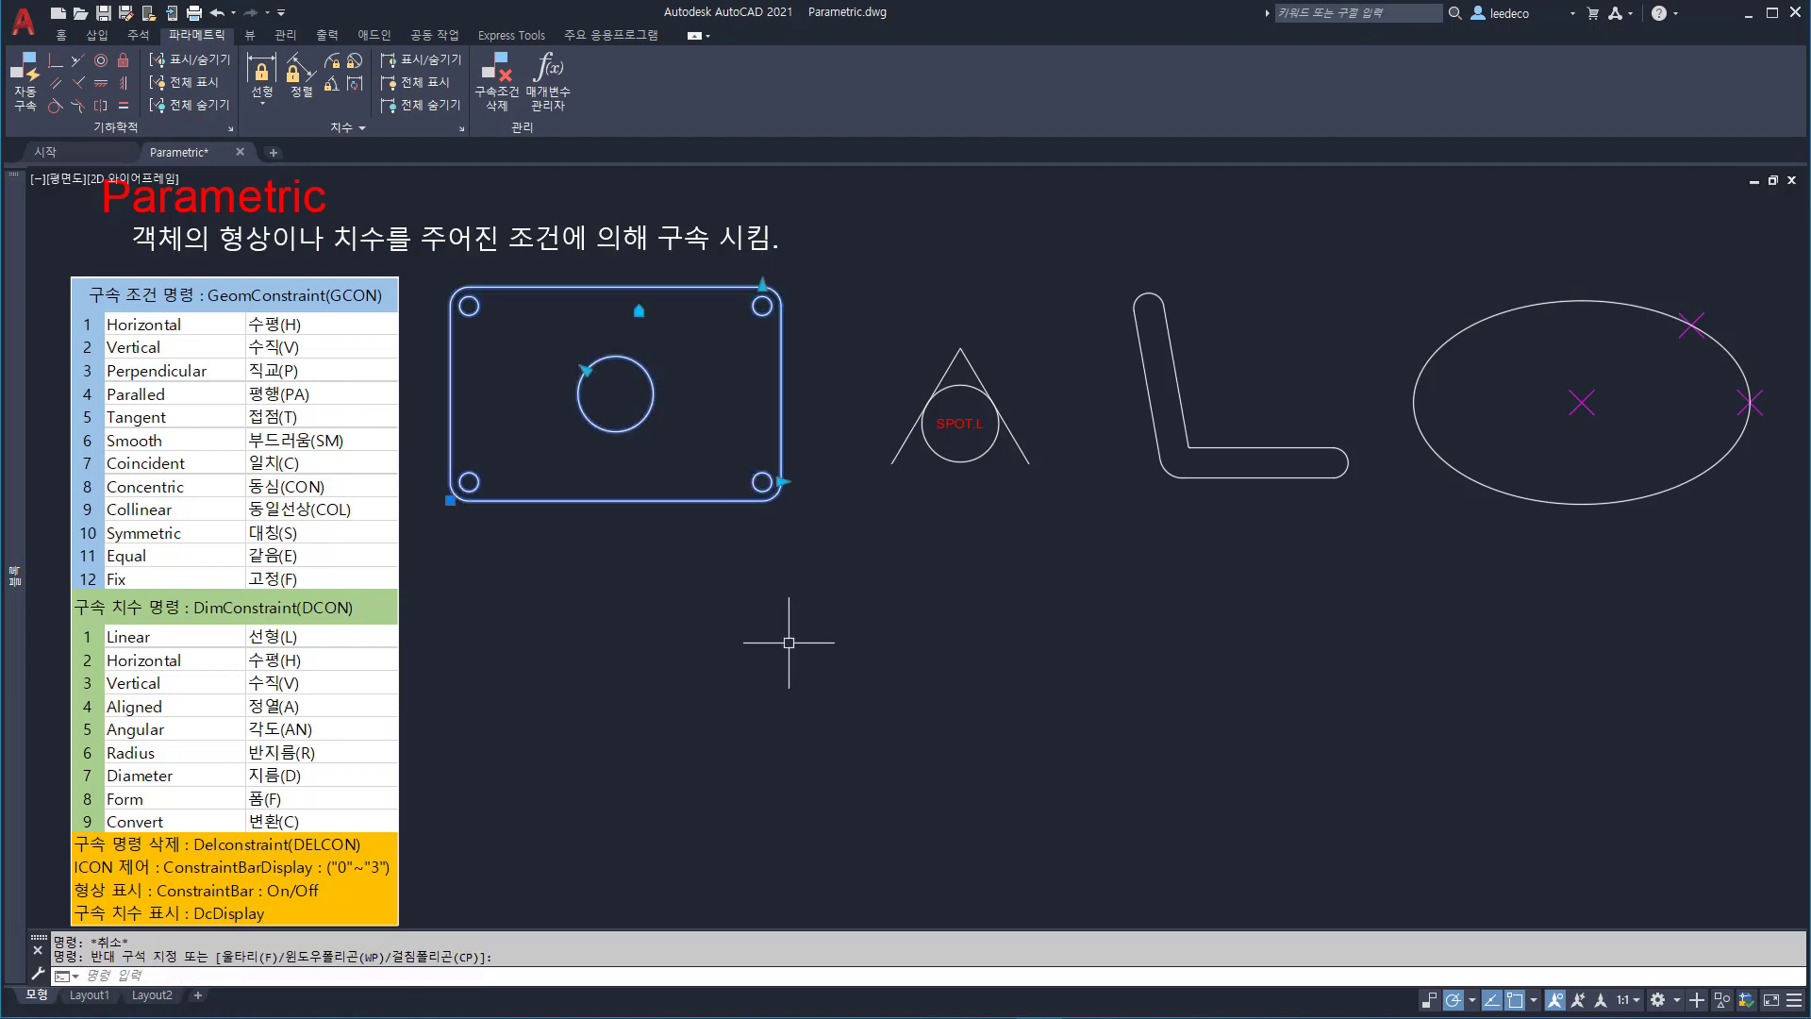
{"action": "left_click", "coordinate": [788, 643]}
{"action": "left_click", "coordinate": [694, 493]}
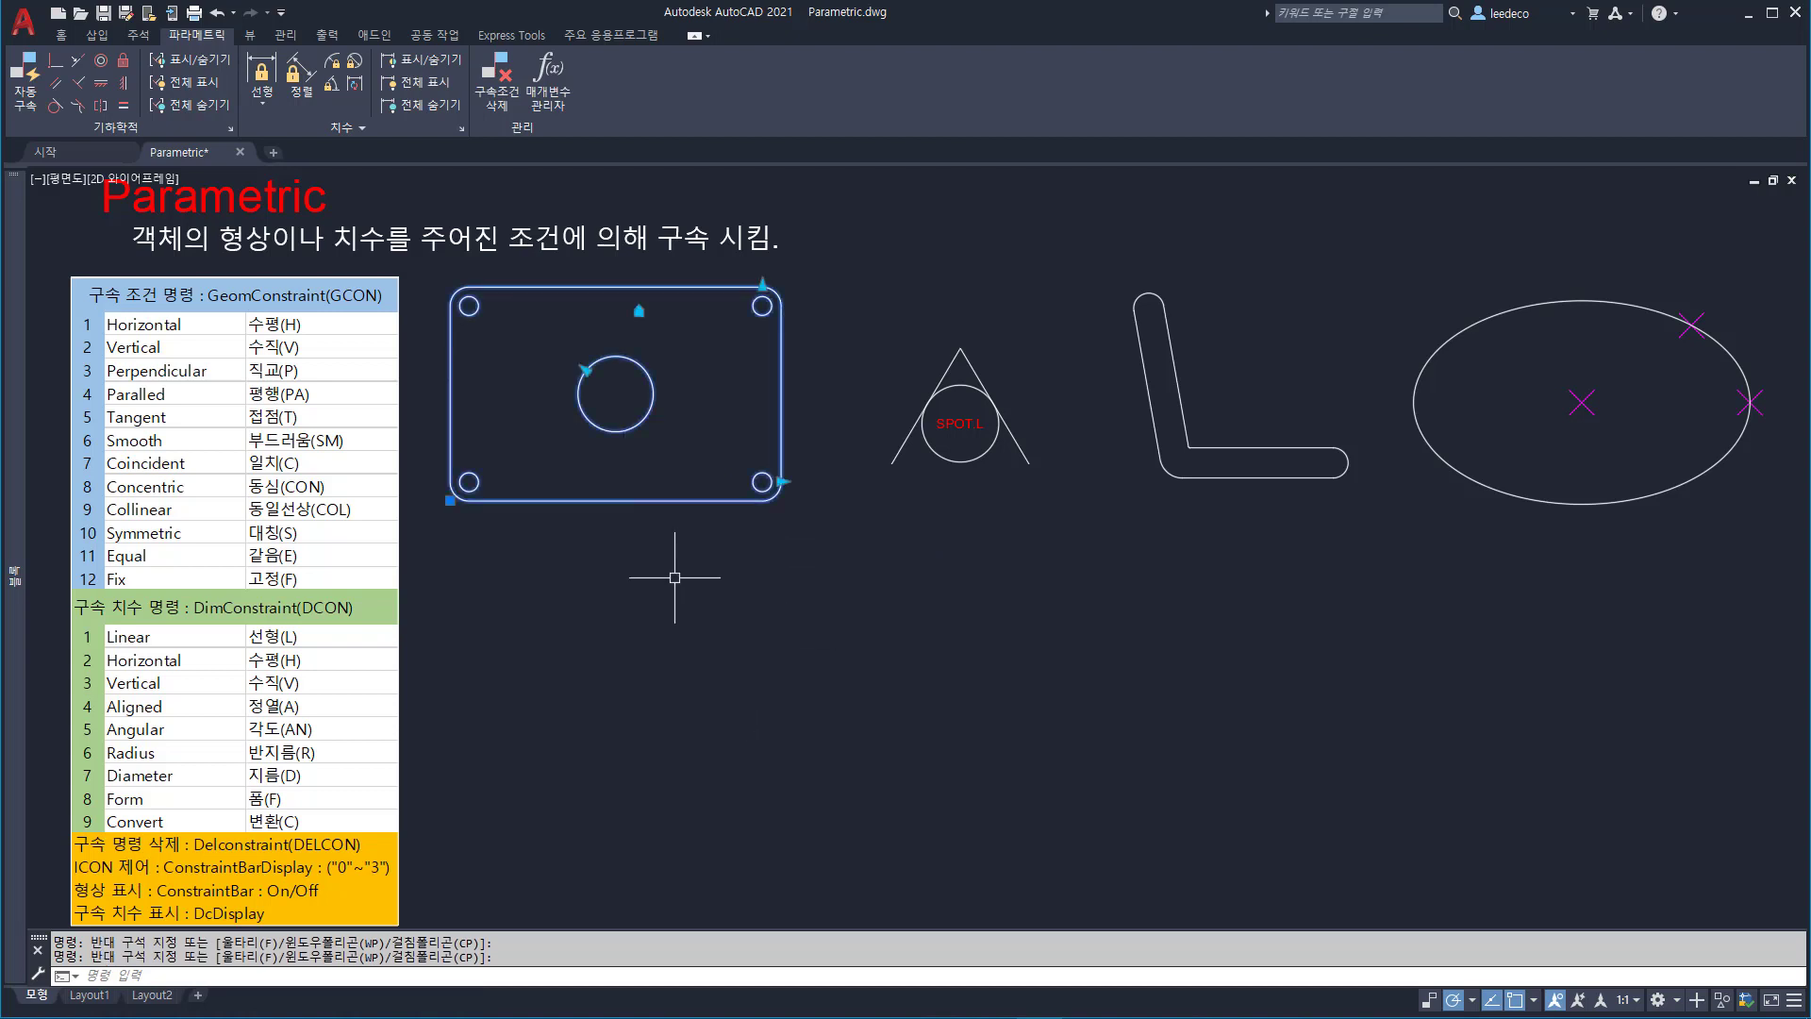
{"action": "key", "text": "Escape"}
- Draw a rectangle about 75 units wide in the empty area below the existing plate
{"action": "type", "text": "rec"}
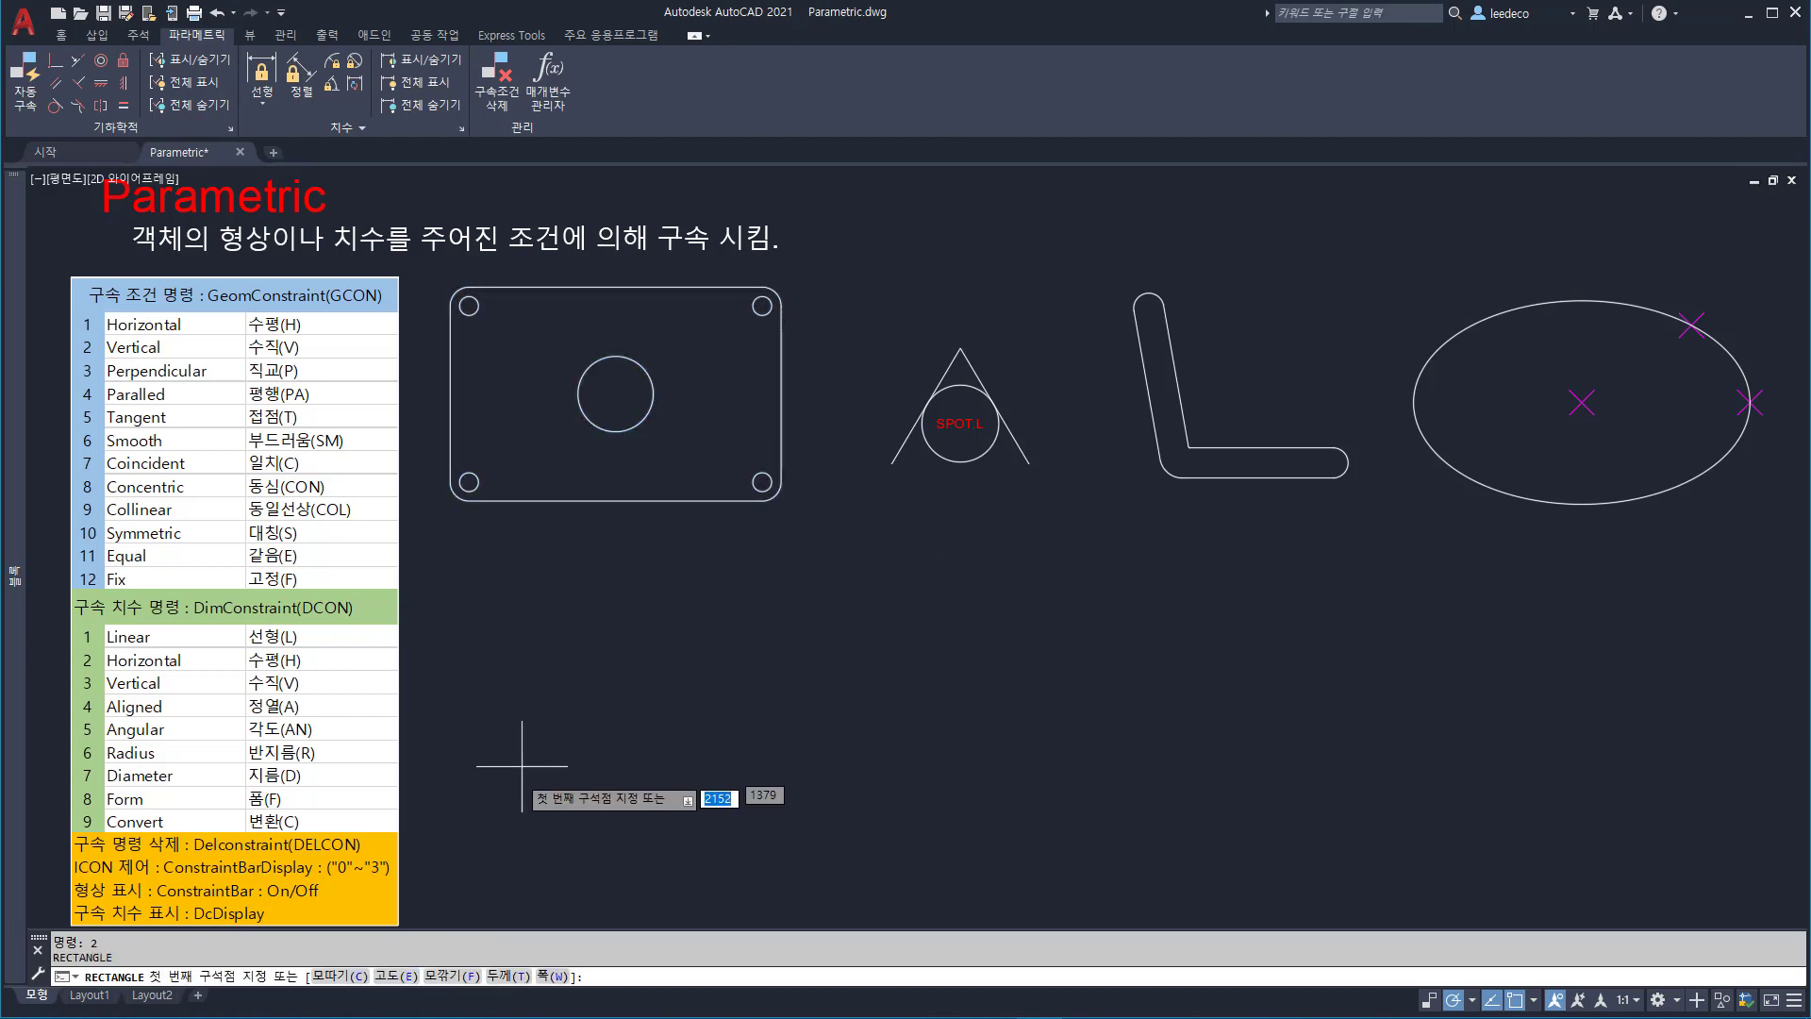
{"action": "key", "text": "Return"}
{"action": "left_click", "coordinate": [491, 812]}
{"action": "left_click", "coordinate": [774, 643]}
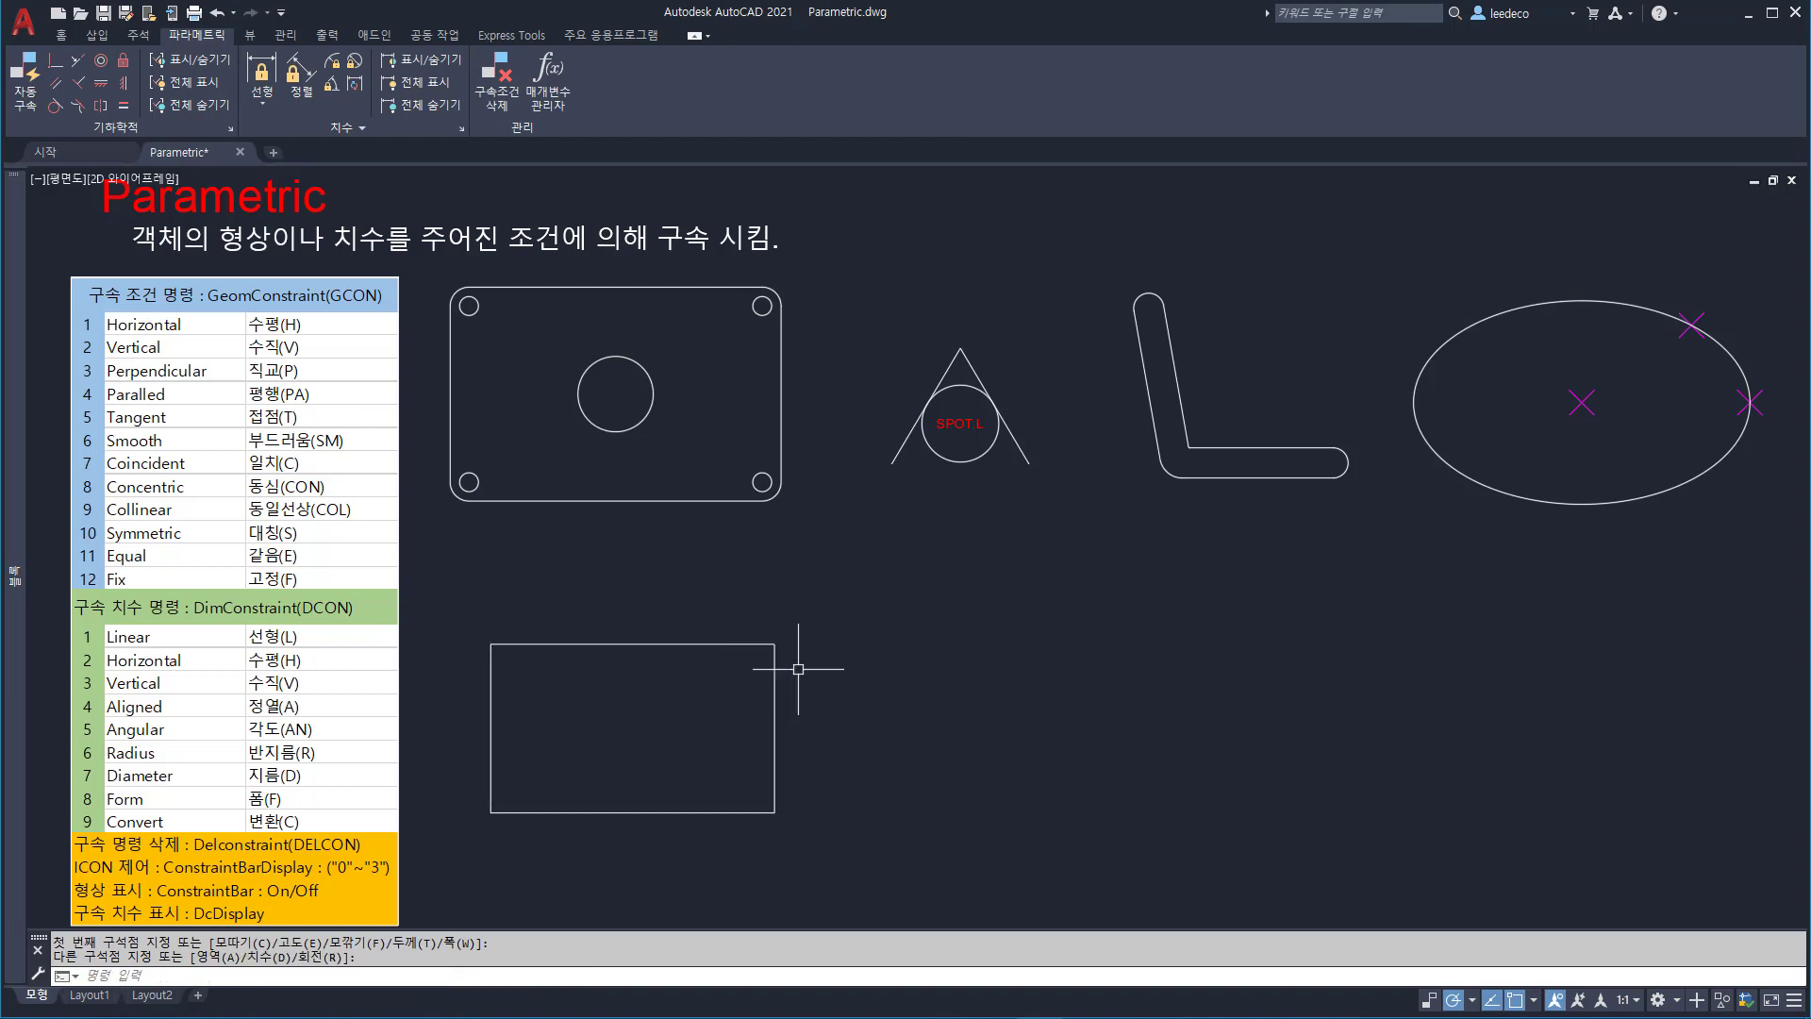
{"action": "key", "text": "Escape"}
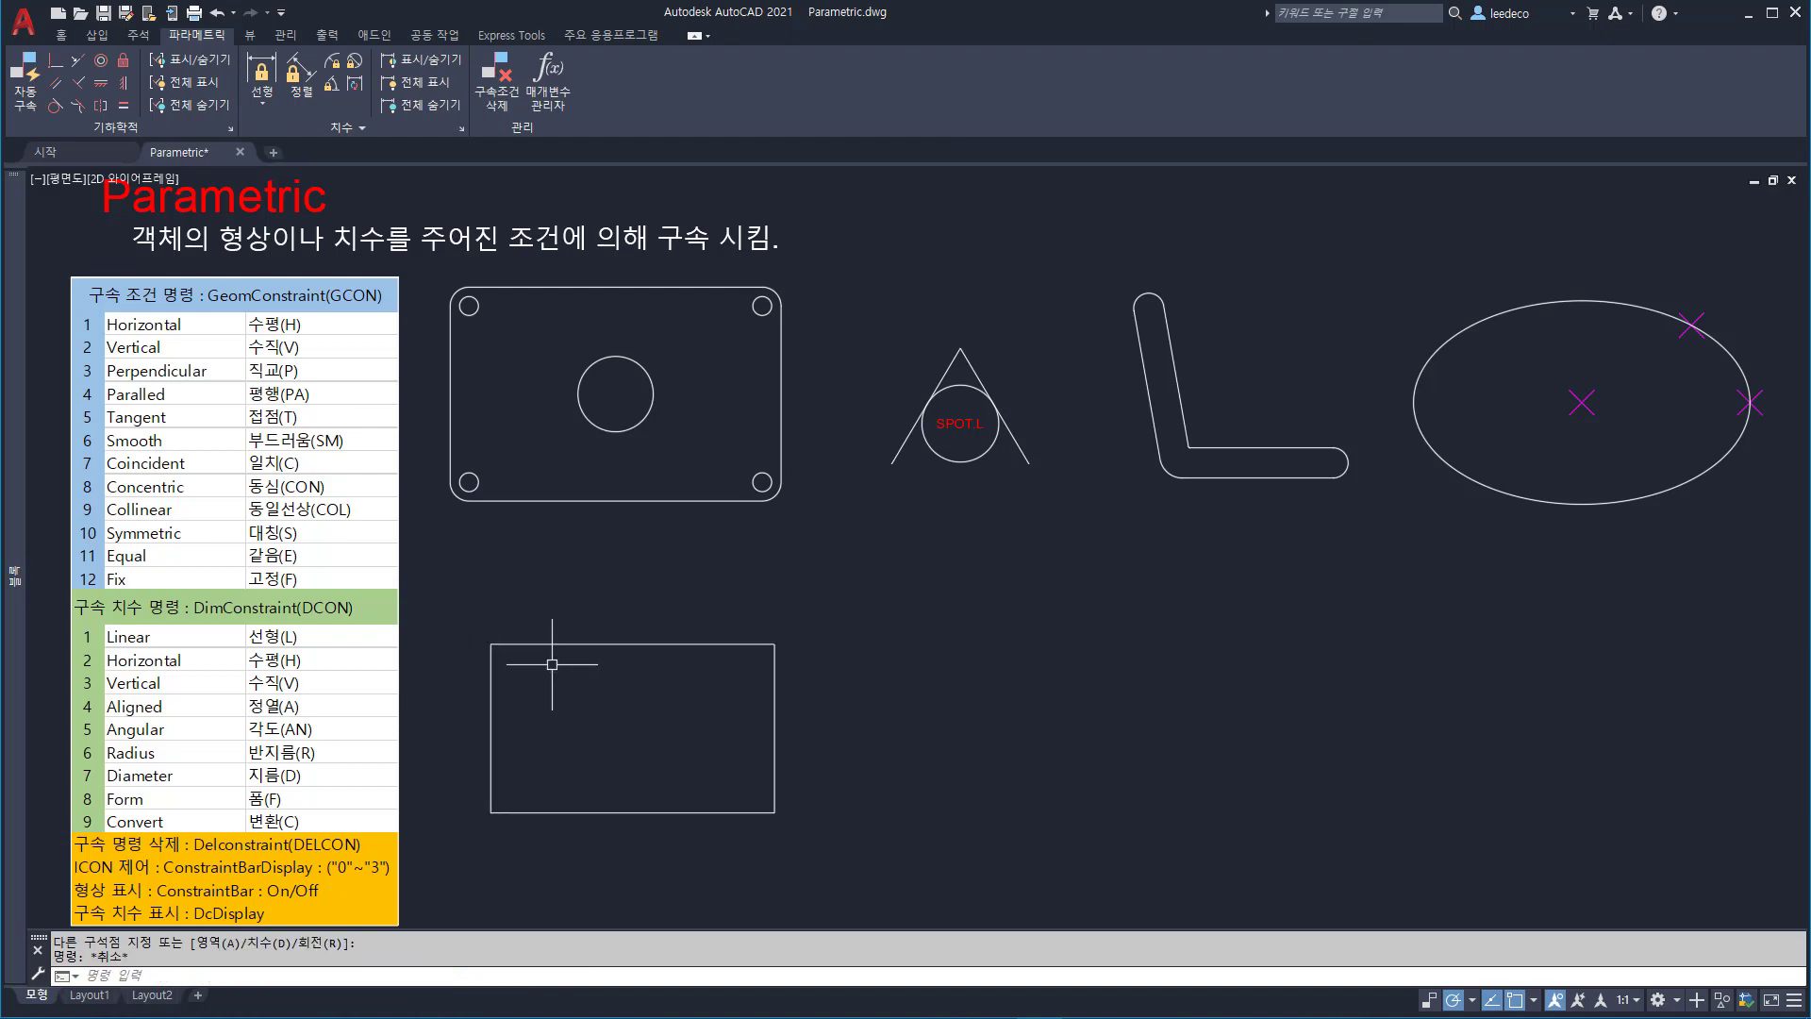
- Fillet all four corners of the new rectangle at once with the polyline option of Fillet
{"action": "key", "text": "Return"}
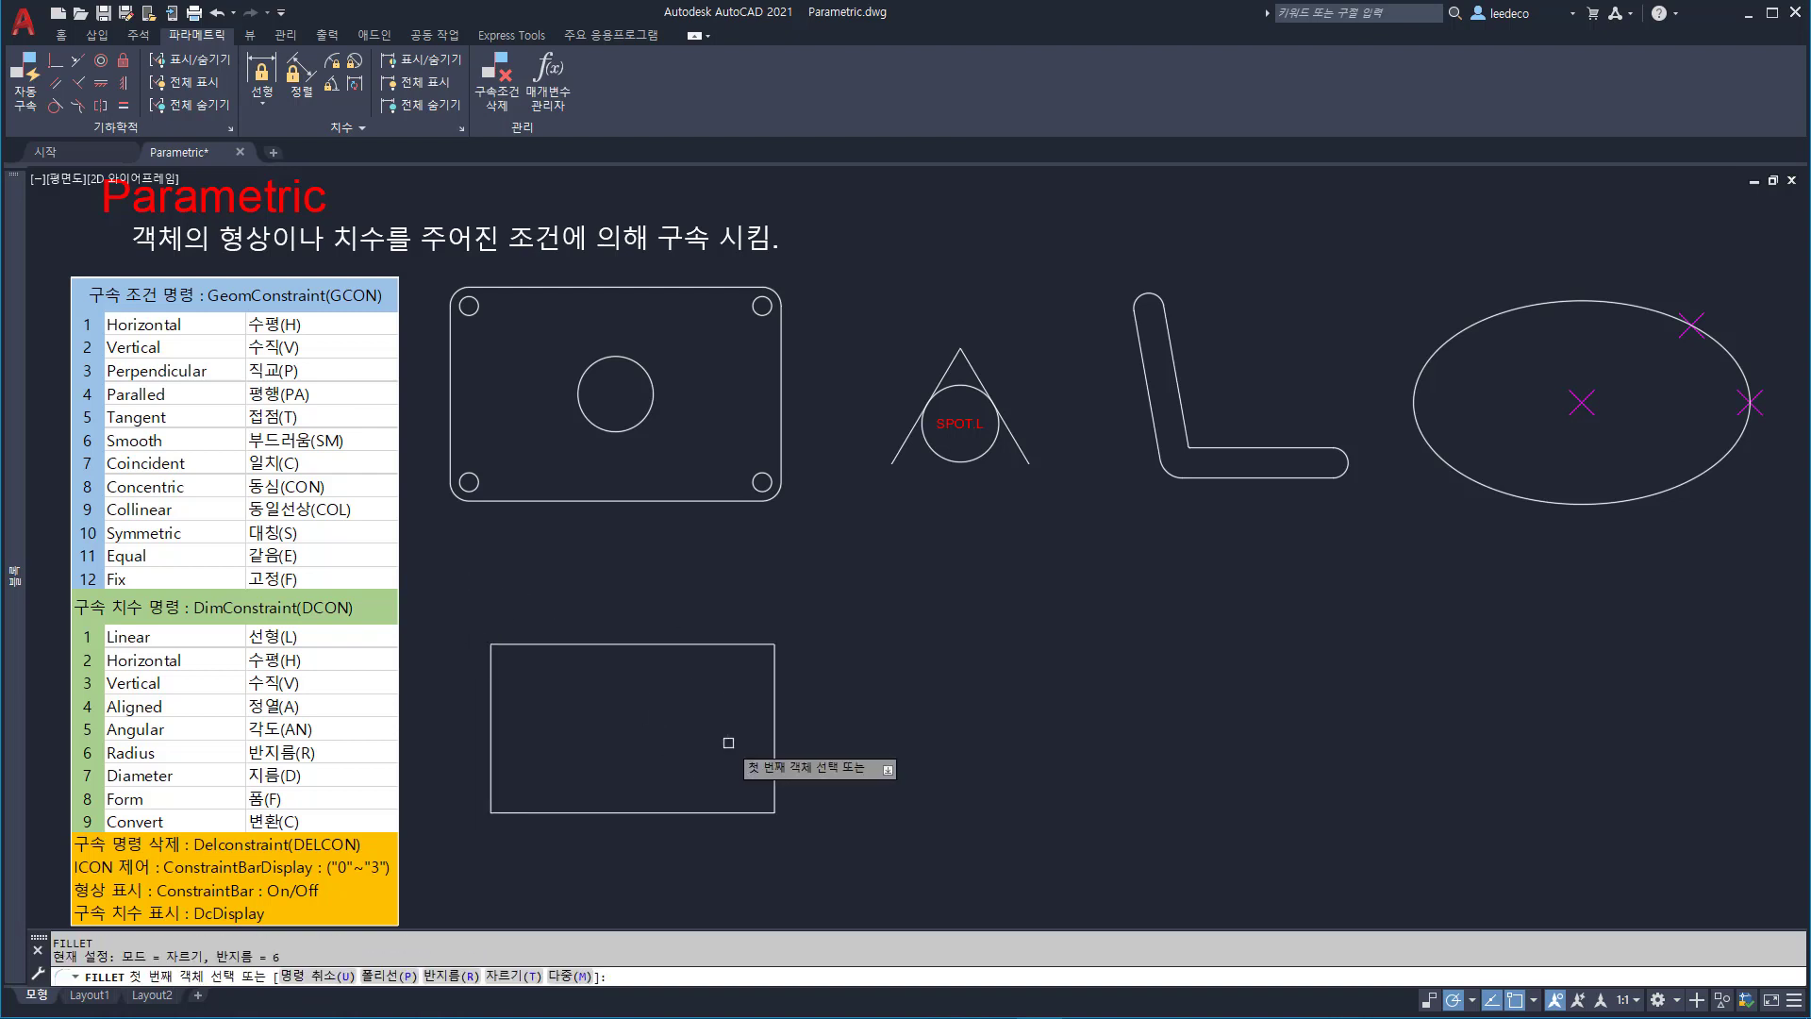
{"action": "key", "text": "Return"}
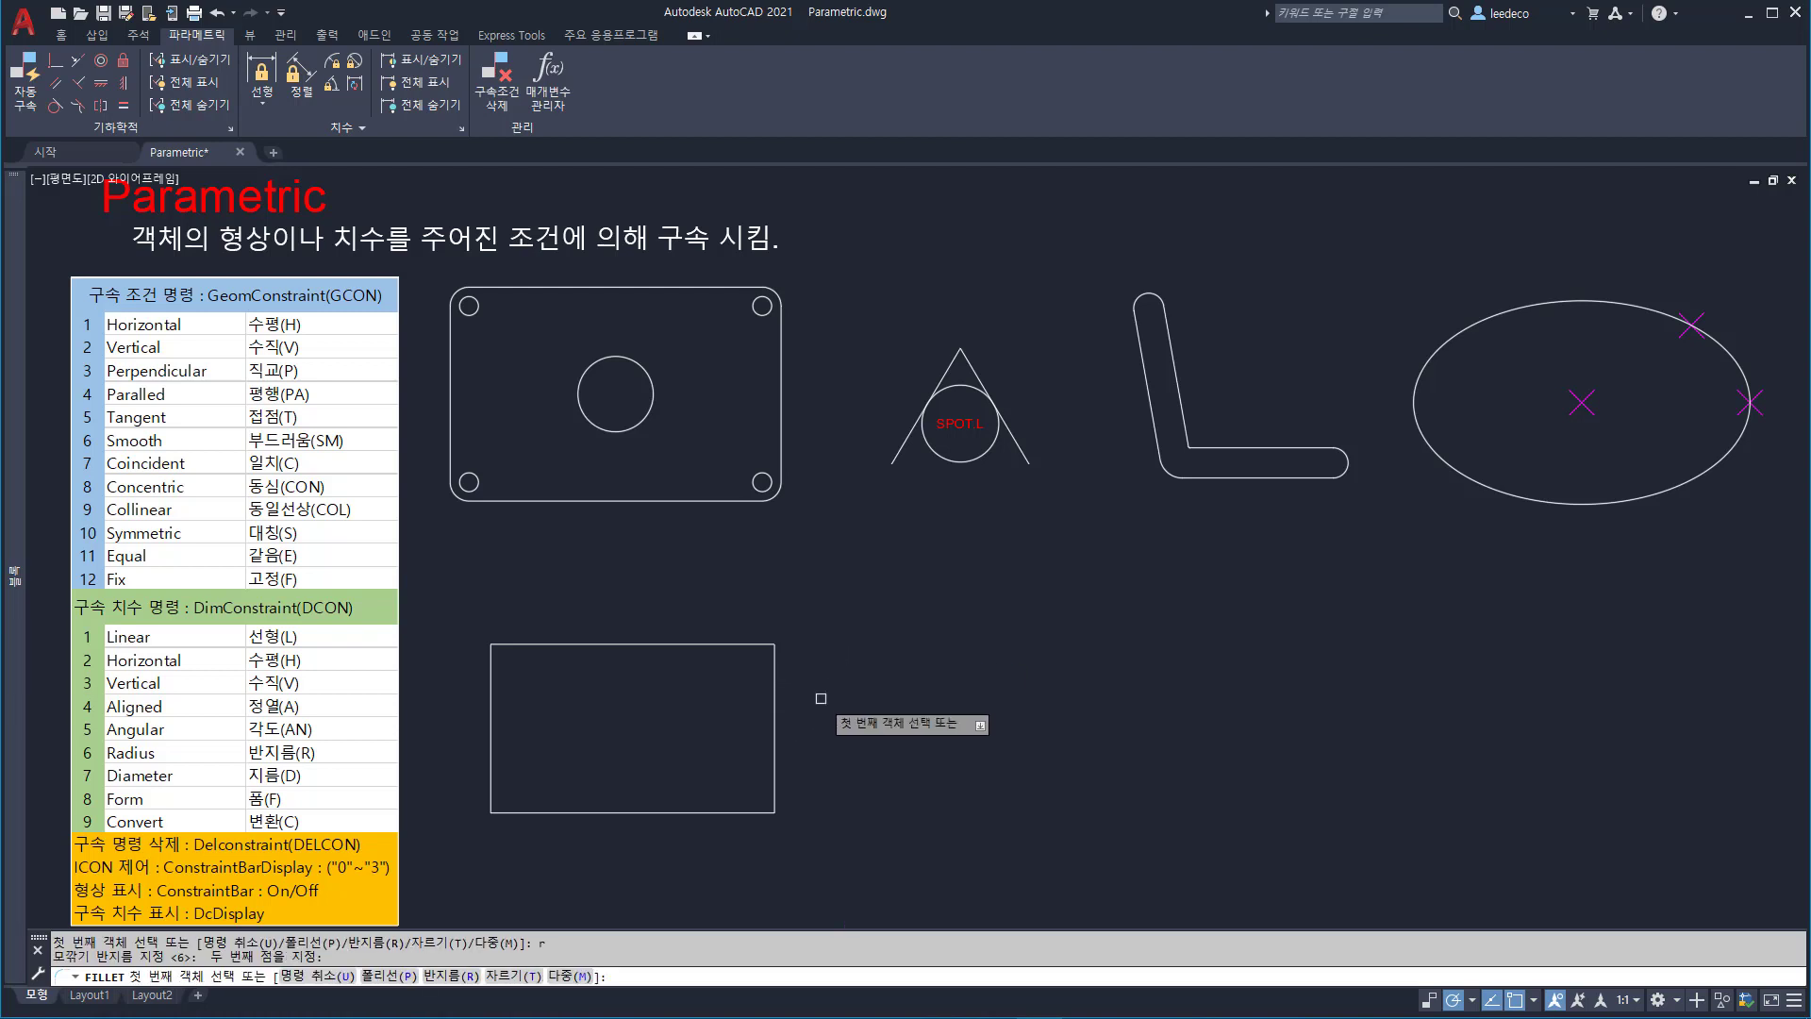
{"action": "key", "text": "Return"}
{"action": "left_click", "coordinate": [773, 686]}
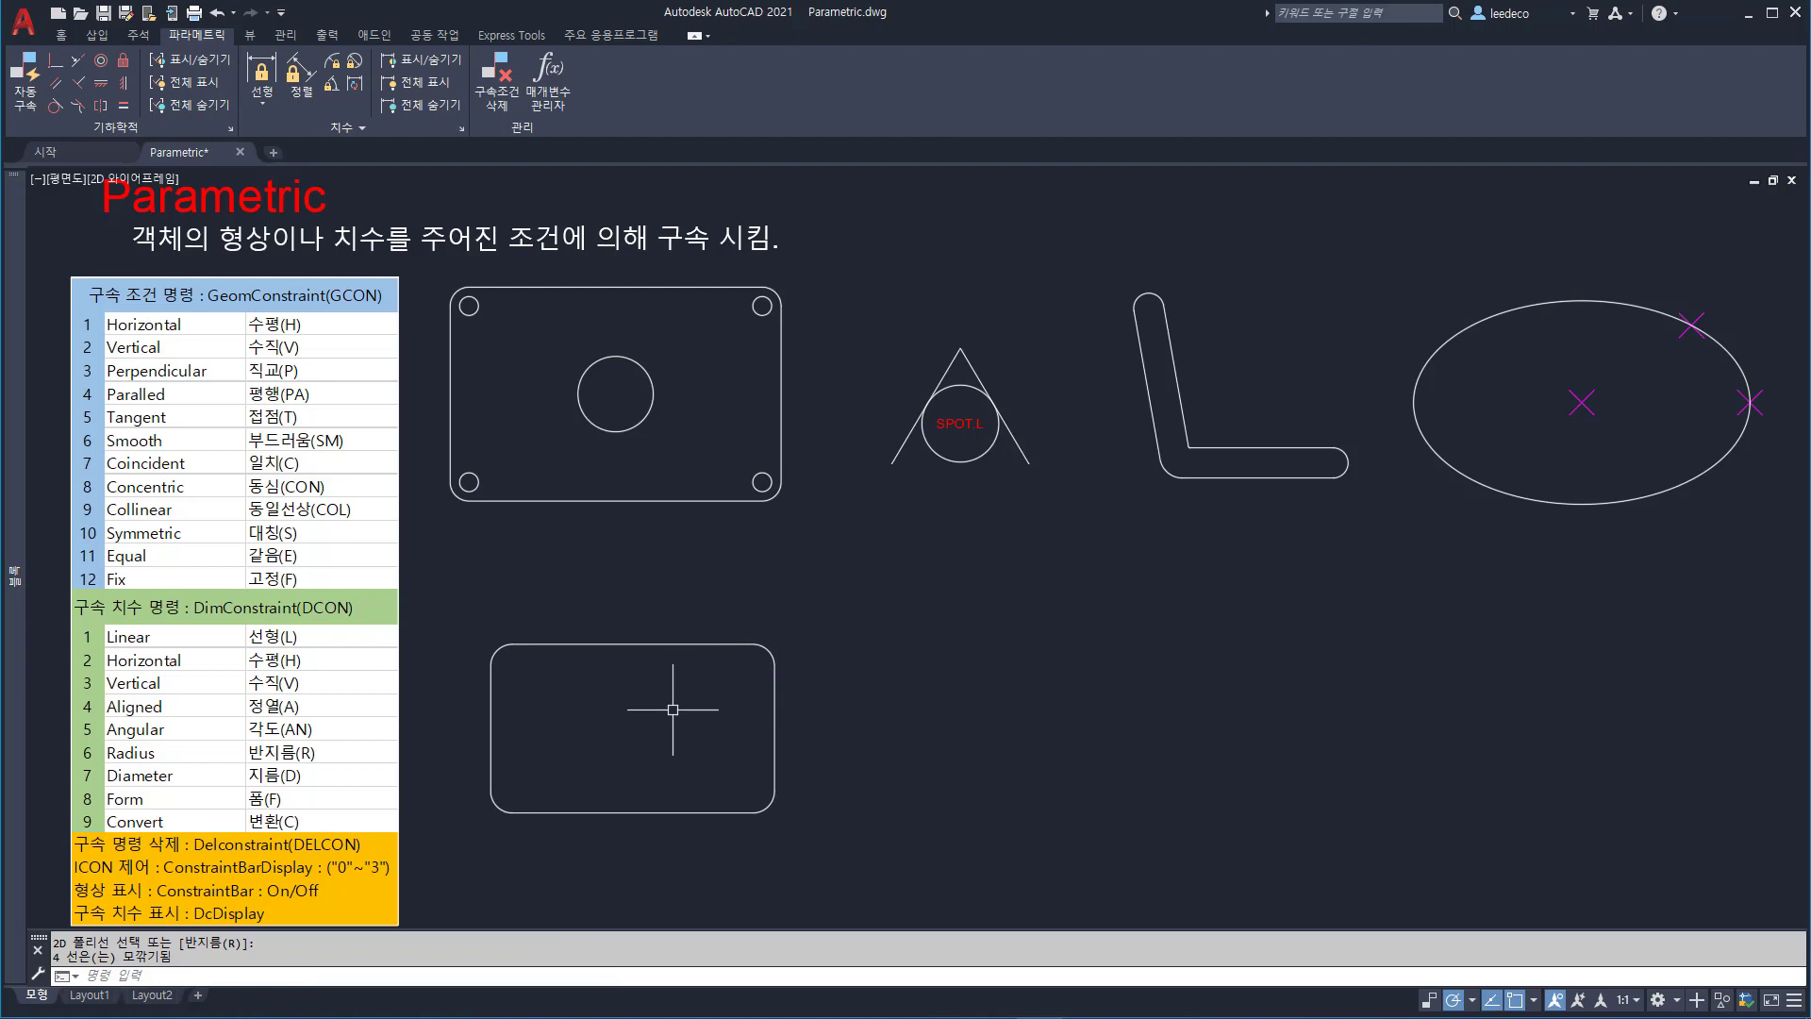
- Draw a circle with a radius of about 8 near the centre of the rounded rectangle
{"action": "key", "text": "Return"}
{"action": "left_click", "coordinate": [630, 721]}
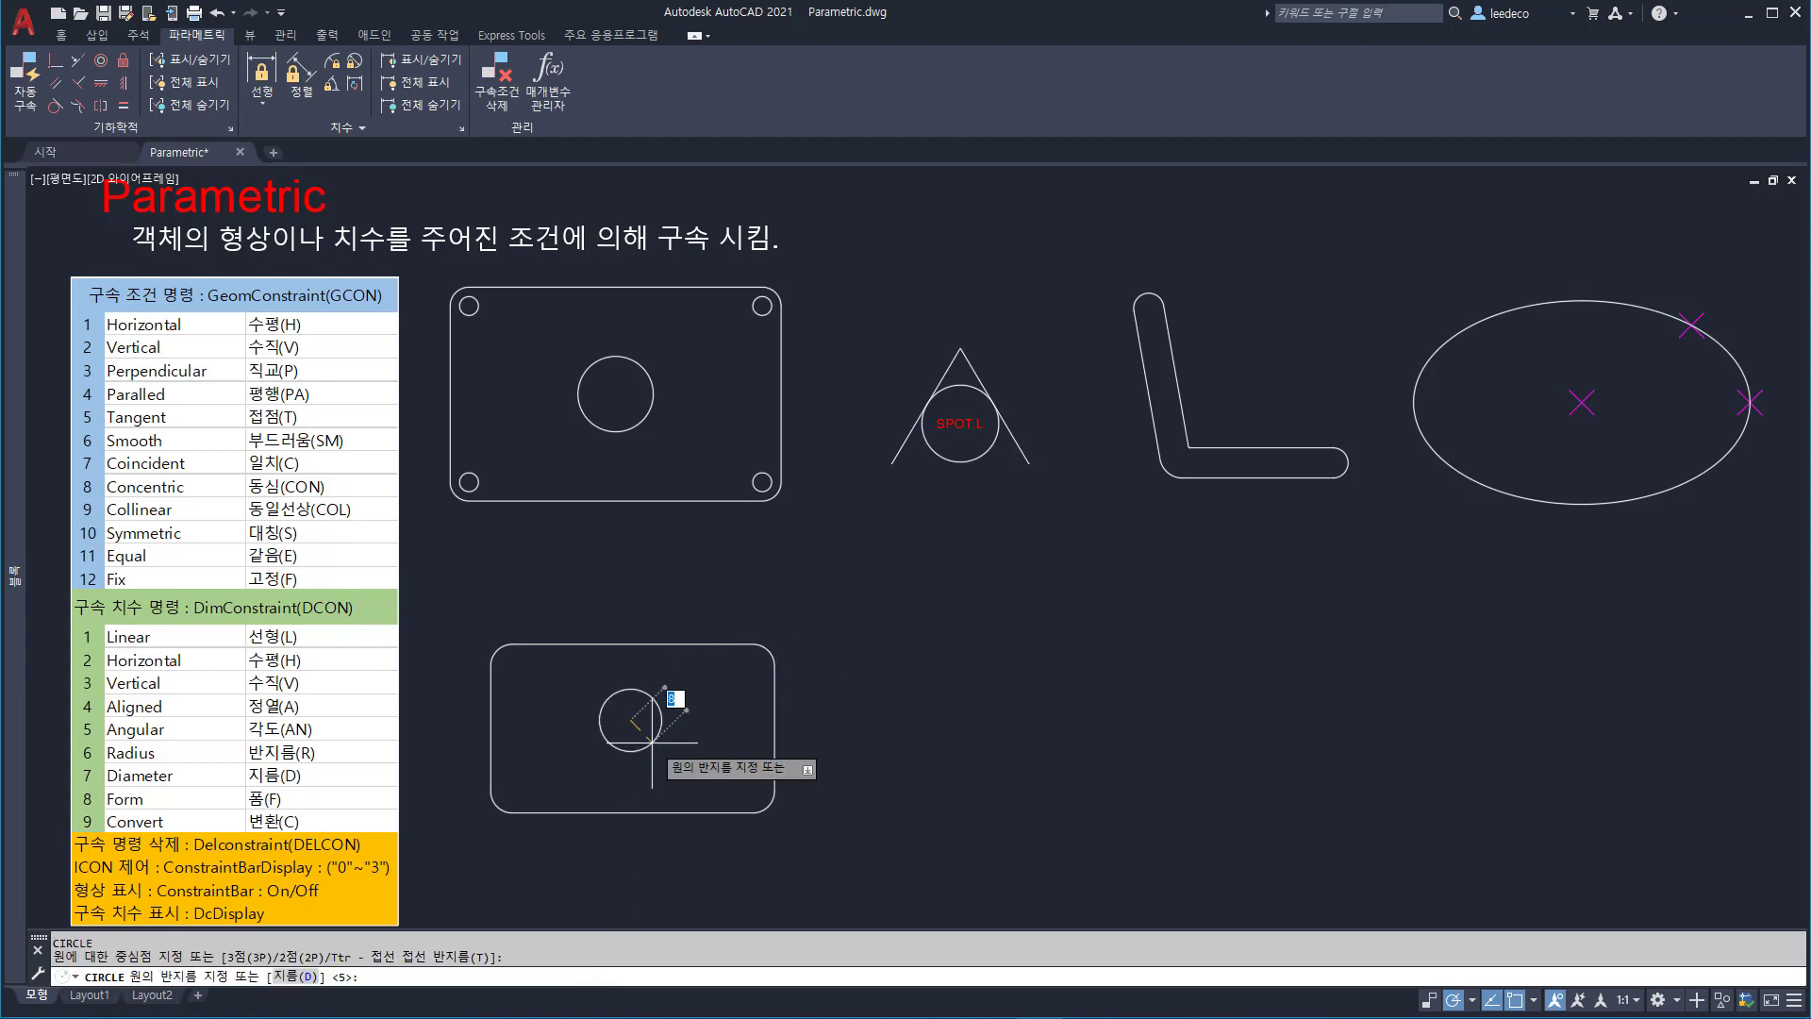
{"action": "left_click", "coordinate": [653, 743]}
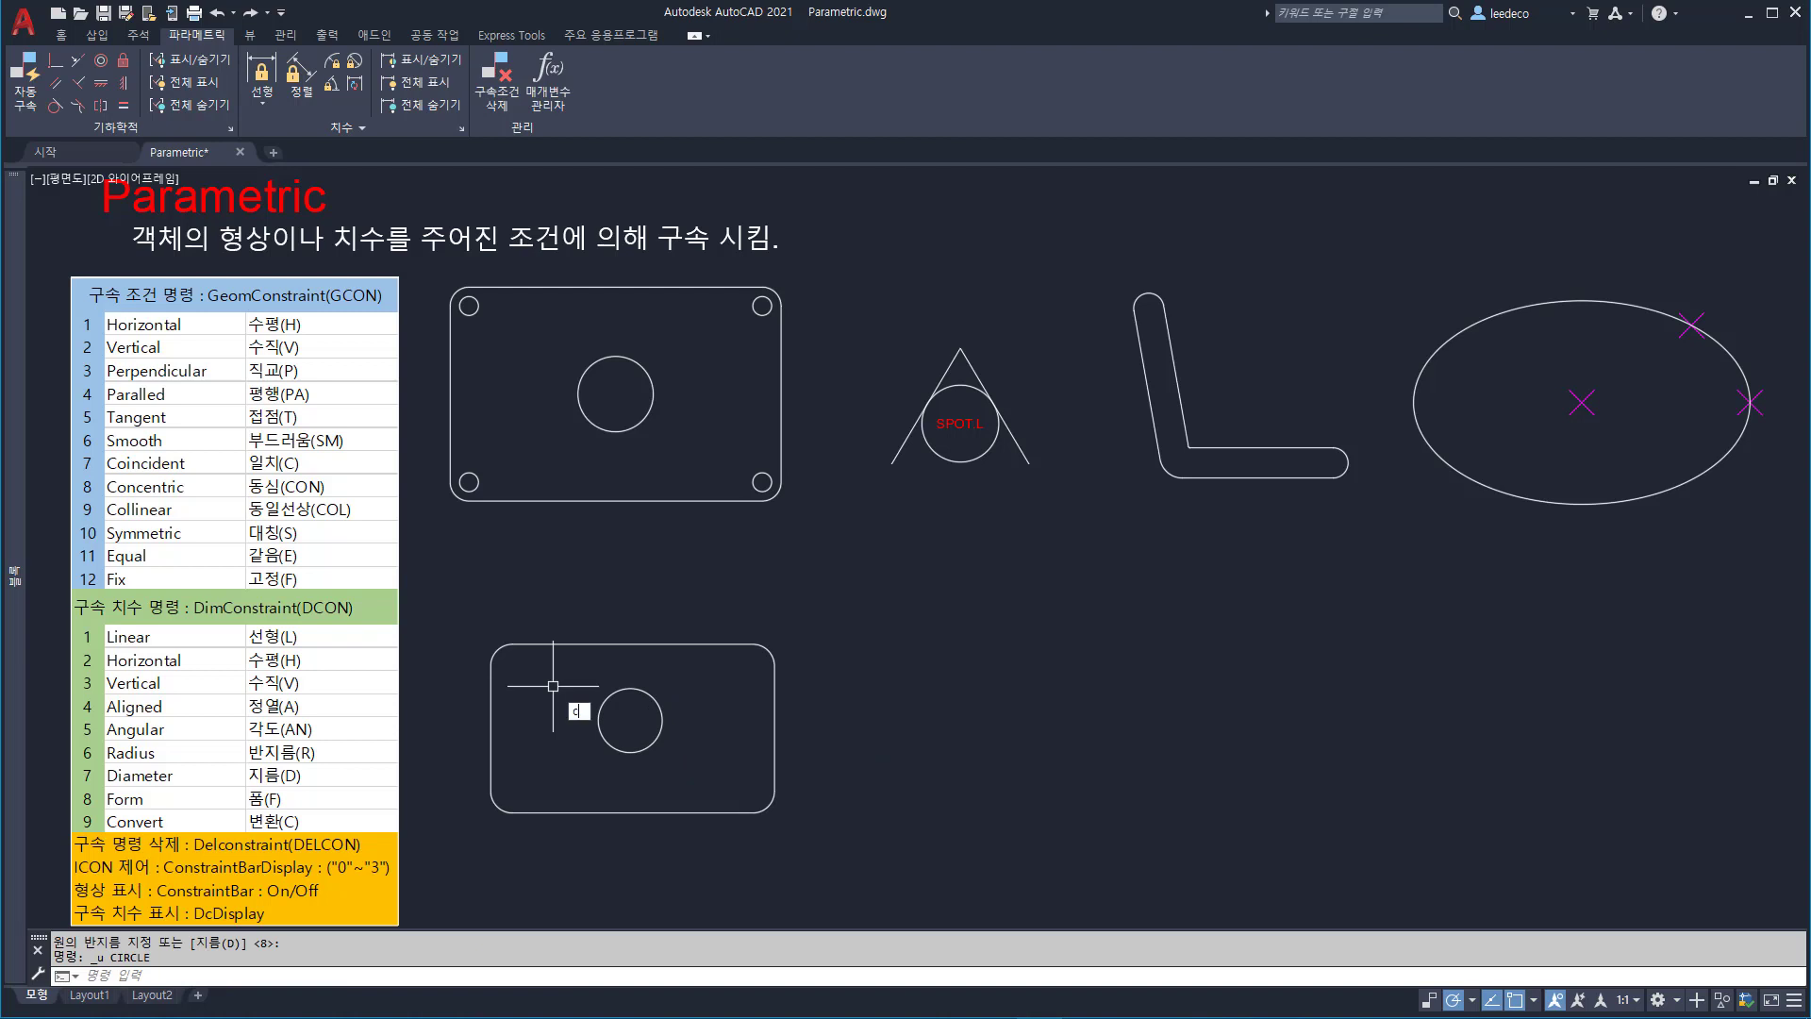
- Draw a circle with a radius of about 4 near the rounded rectangle's upper-left corner
{"action": "key", "text": "Return"}
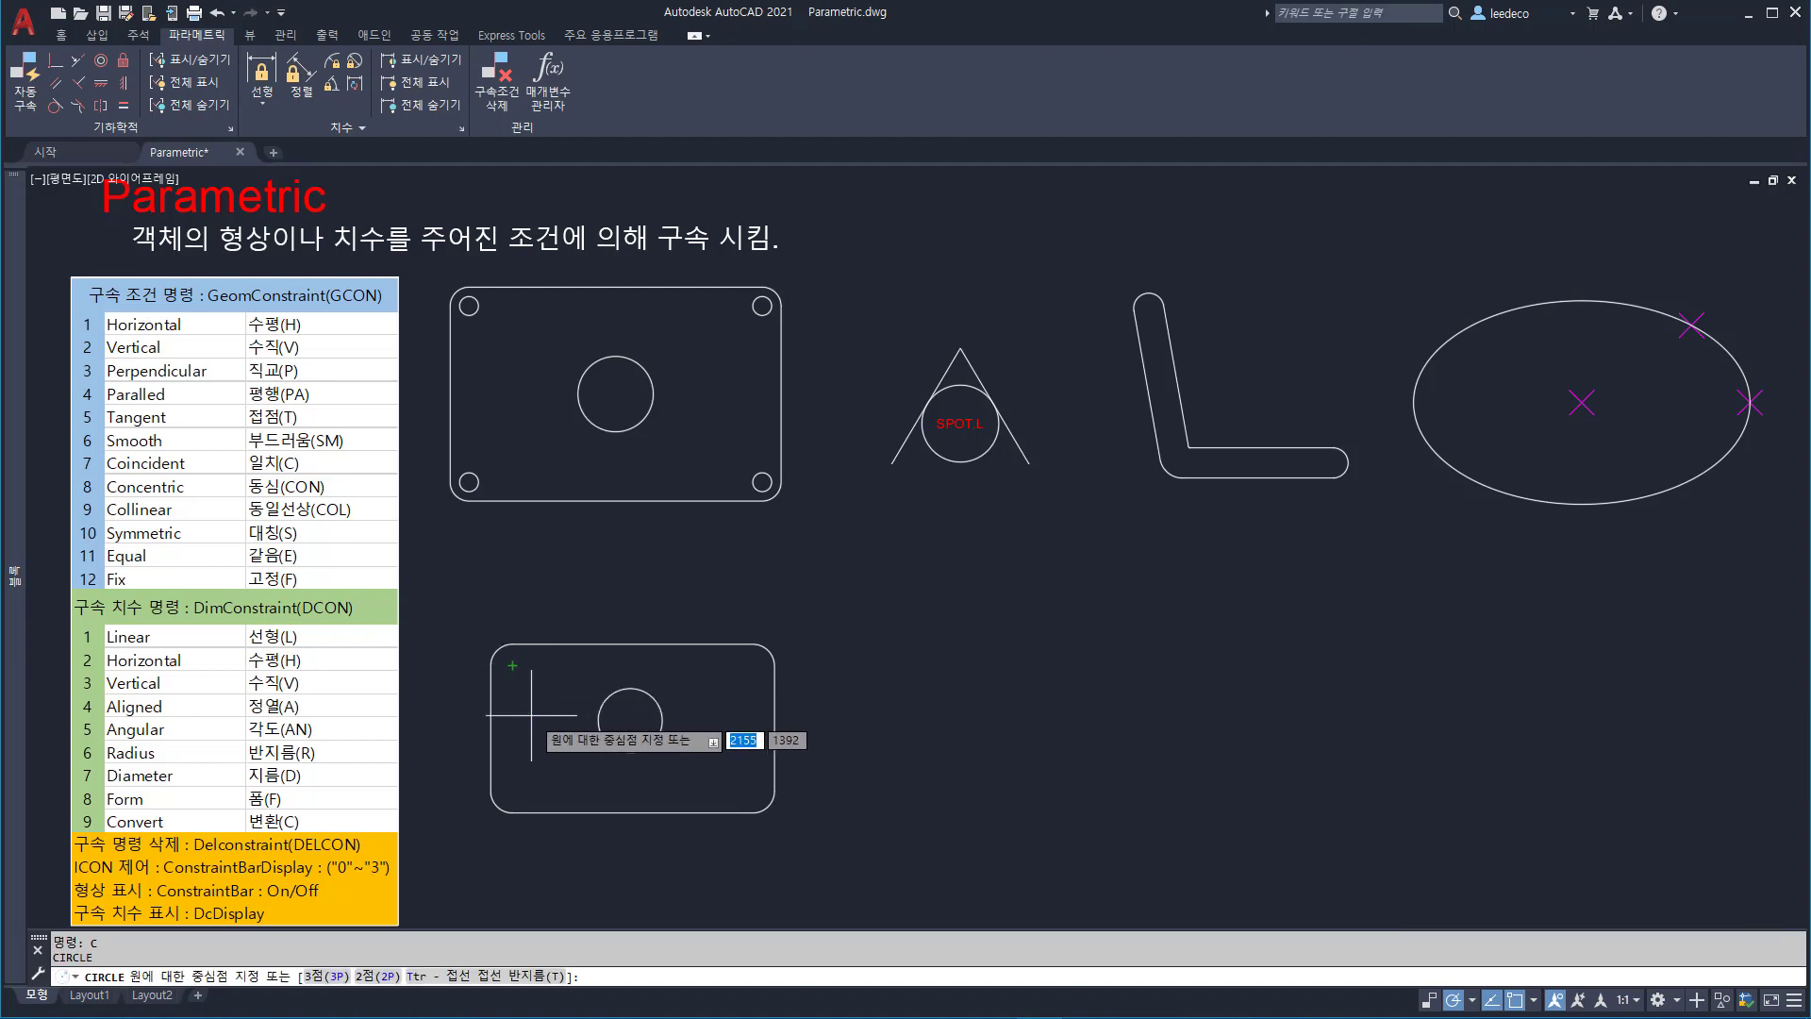
{"action": "scroll", "coordinate": [531, 714], "scroll_direction": "up", "scroll_amount": 2}
{"action": "left_click", "coordinate": [505, 649]}
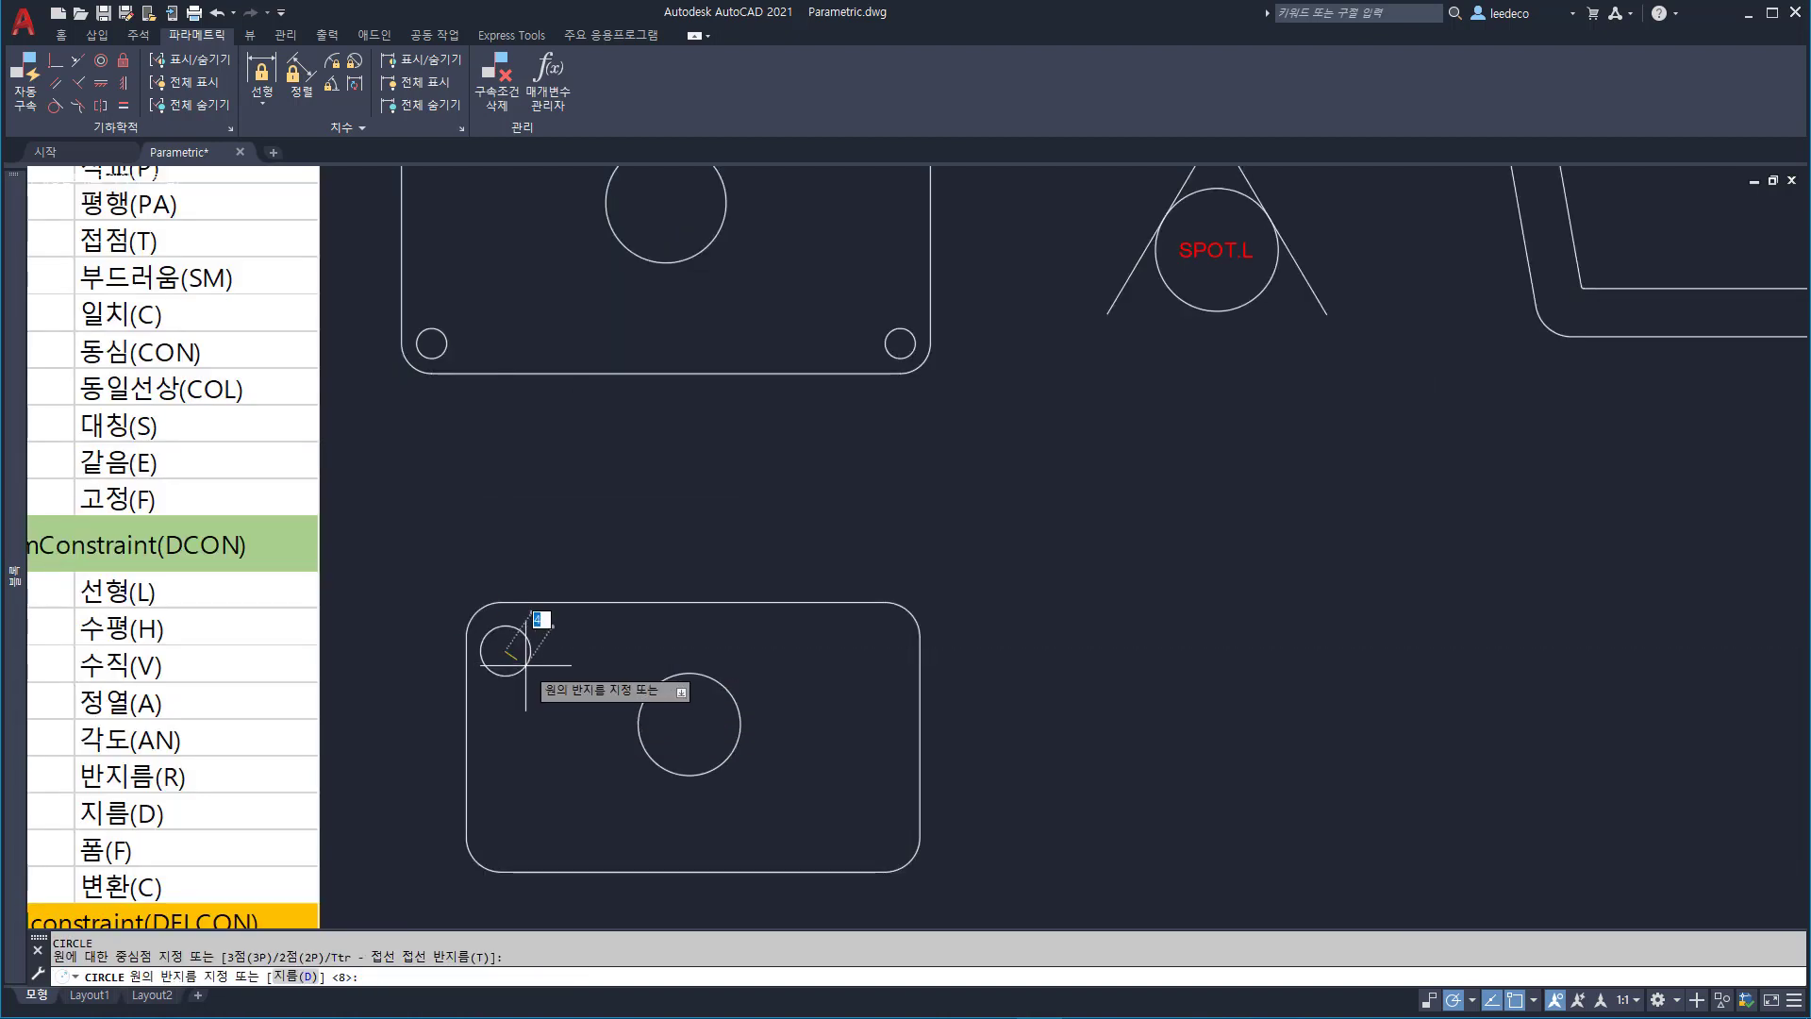
{"action": "left_click", "coordinate": [525, 665]}
- Draw three more circles of radius 4 near the lower-left, upper-right and lower-right corners of the rounded rectangle
{"action": "key", "text": "space"}
{"action": "left_click", "coordinate": [521, 823]}
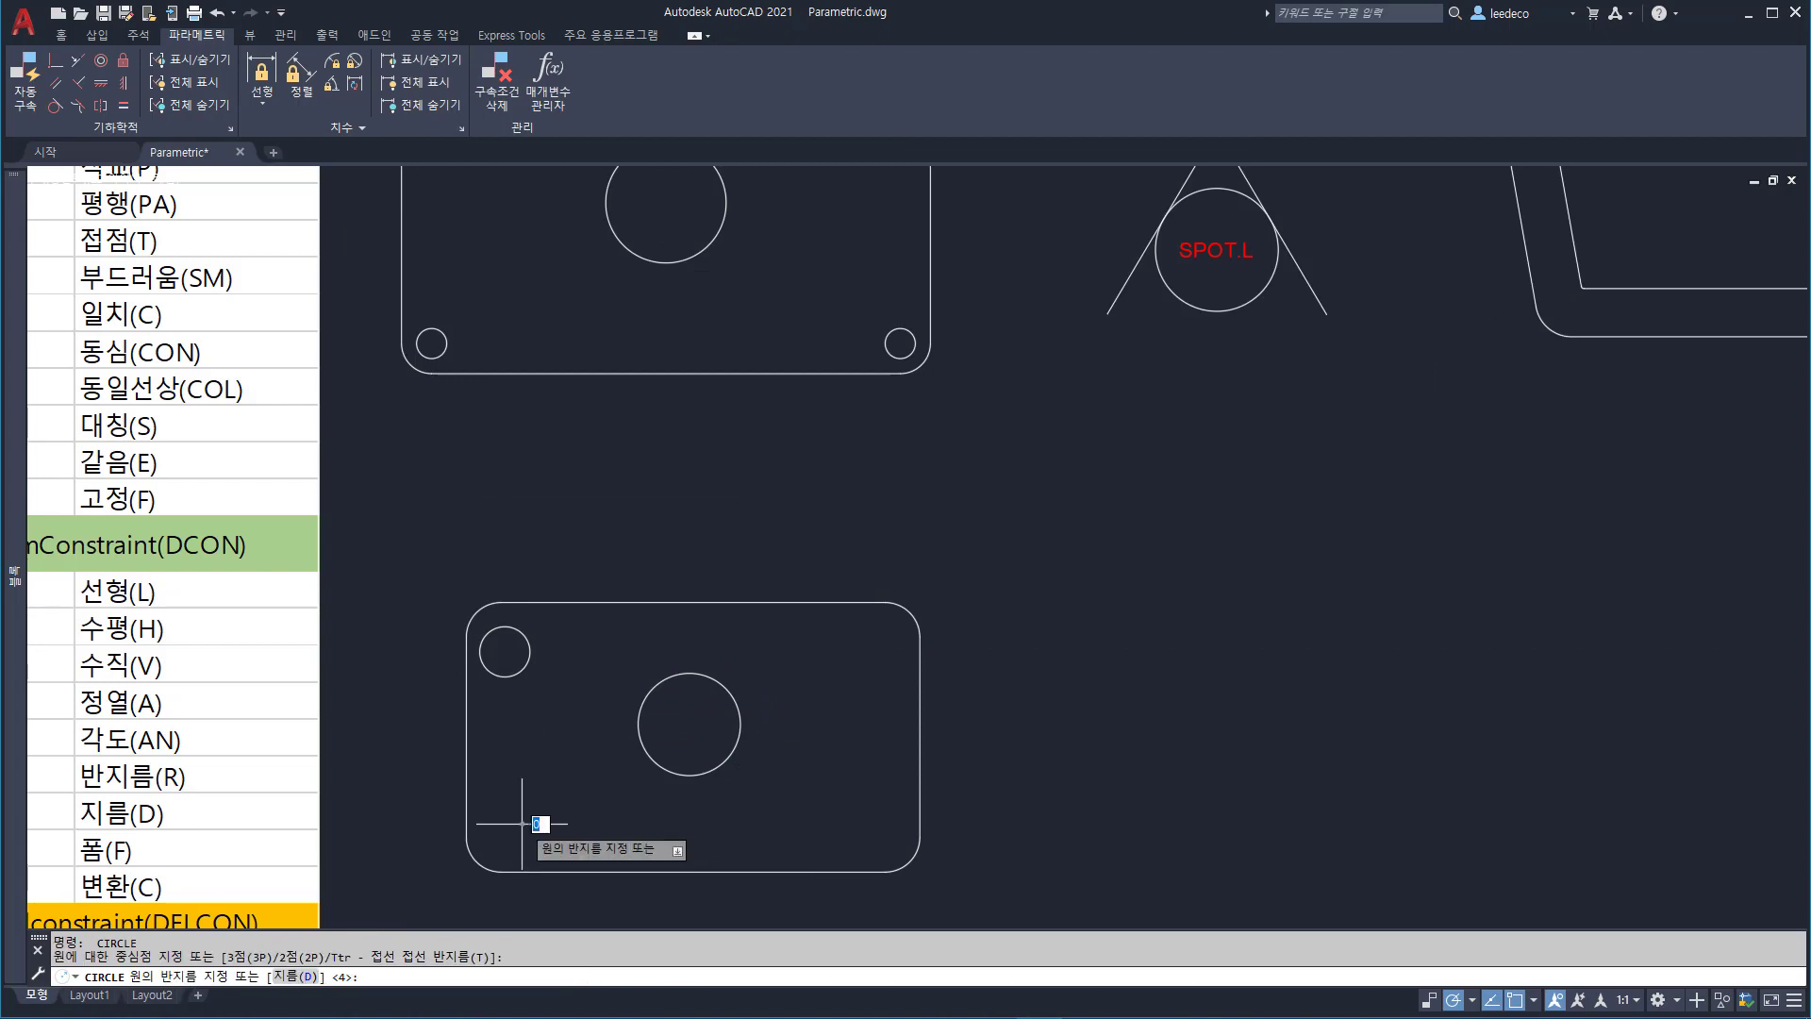
{"action": "key", "text": "Return"}
{"action": "key", "text": "space"}
{"action": "left_click", "coordinate": [858, 644]}
{"action": "key", "text": "Return"}
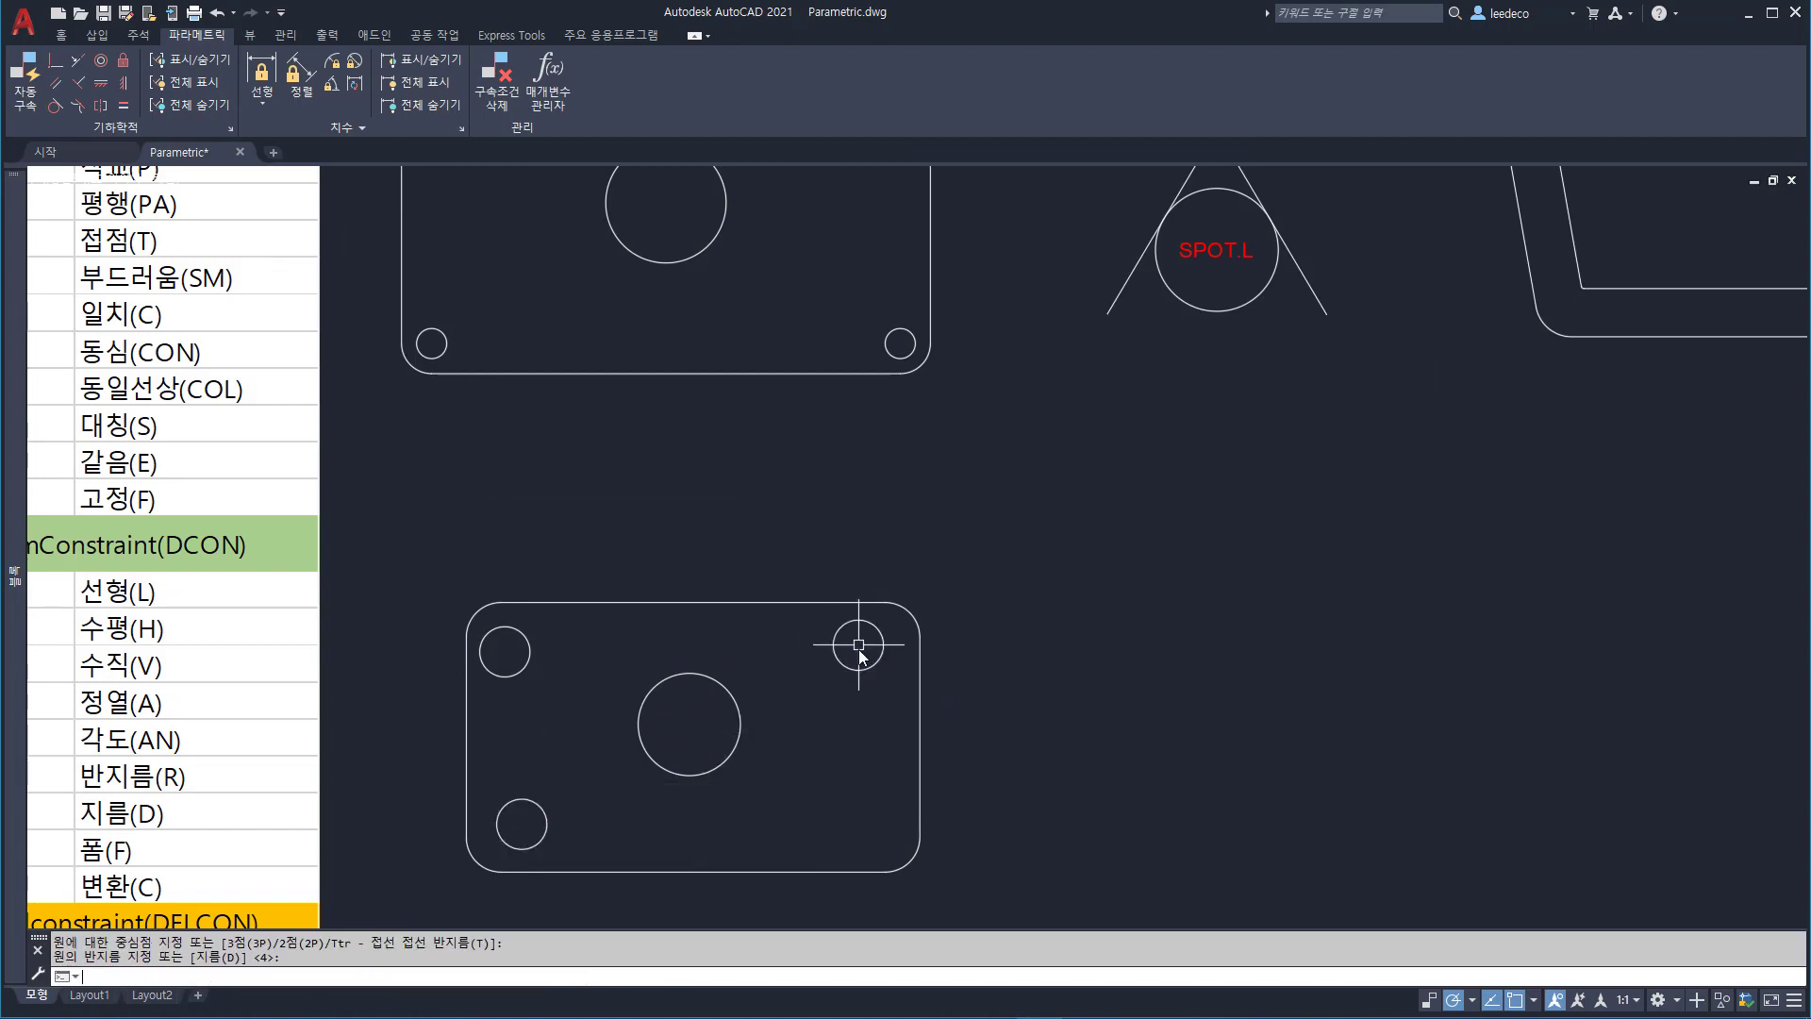
{"action": "key", "text": "space"}
{"action": "left_click", "coordinate": [851, 821]}
{"action": "key", "text": "Return"}
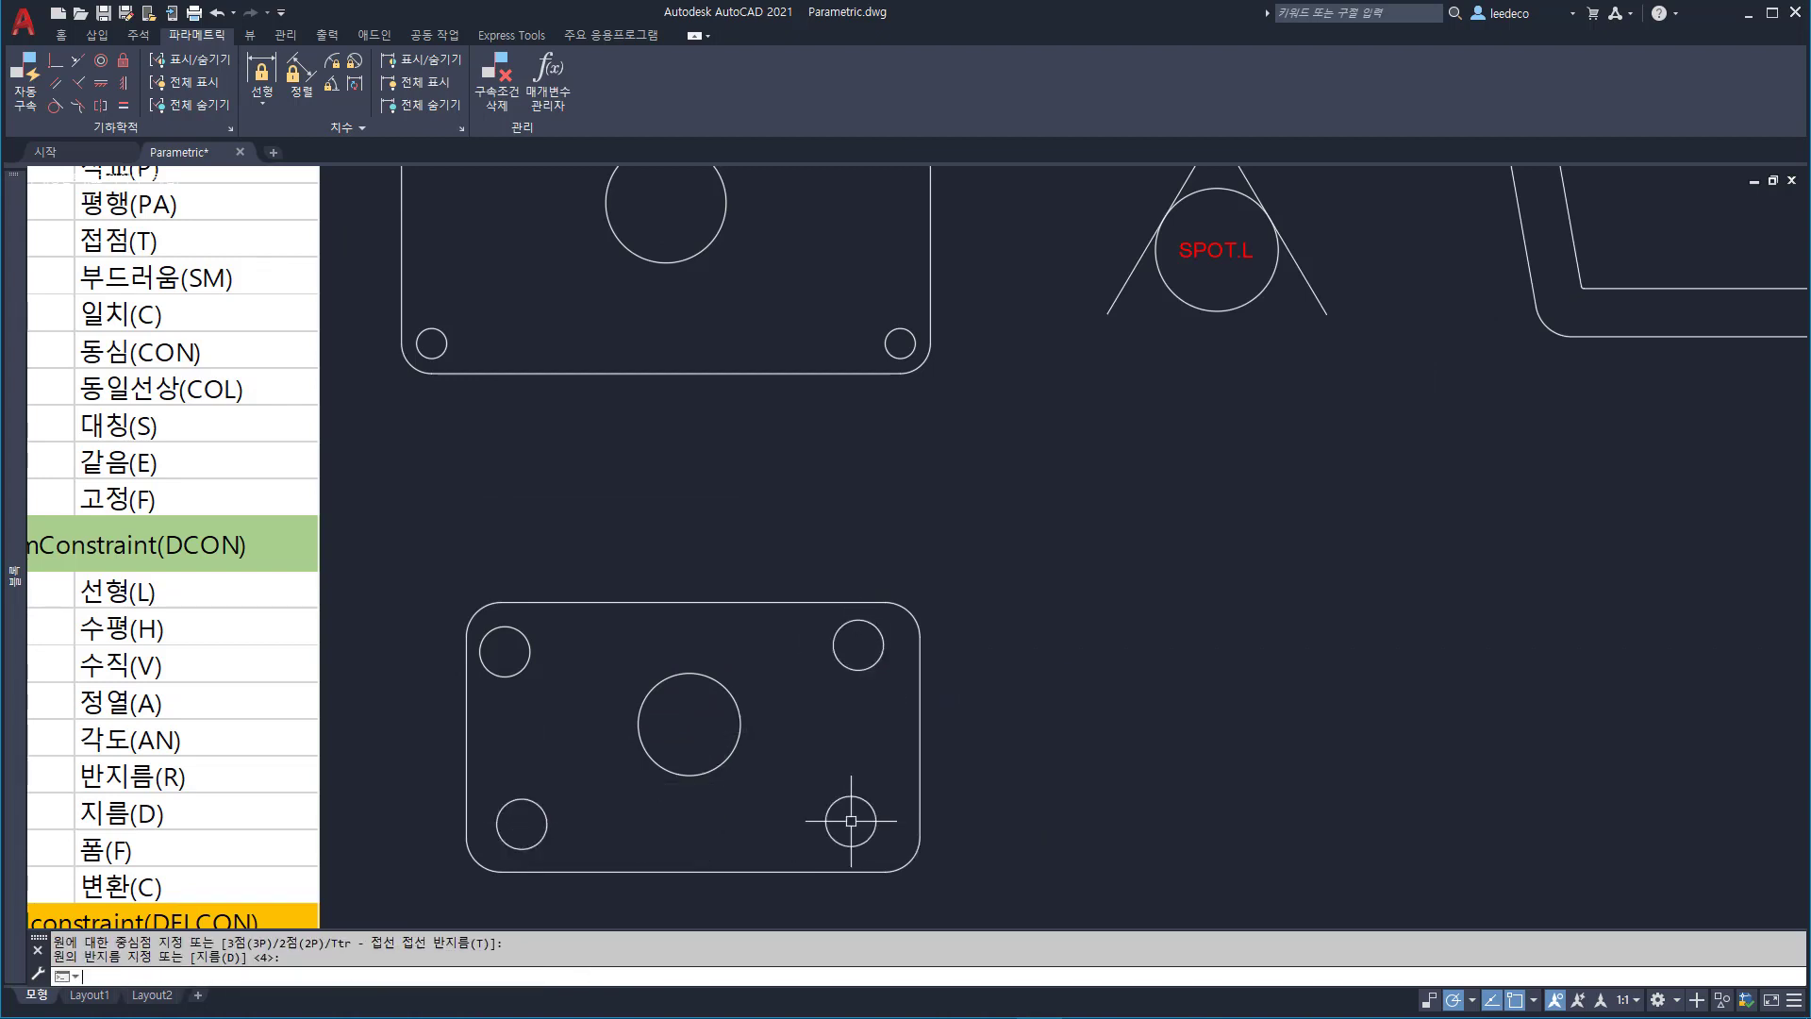
- Apply automatic geometric constraints to the whole new plate, including the outline and all five circles
{"action": "middle_click_drag", "start_coordinate": [950, 777], "coordinate": [937, 728]}
{"action": "scroll", "coordinate": [938, 727], "scroll_direction": "down", "scroll_amount": 2}
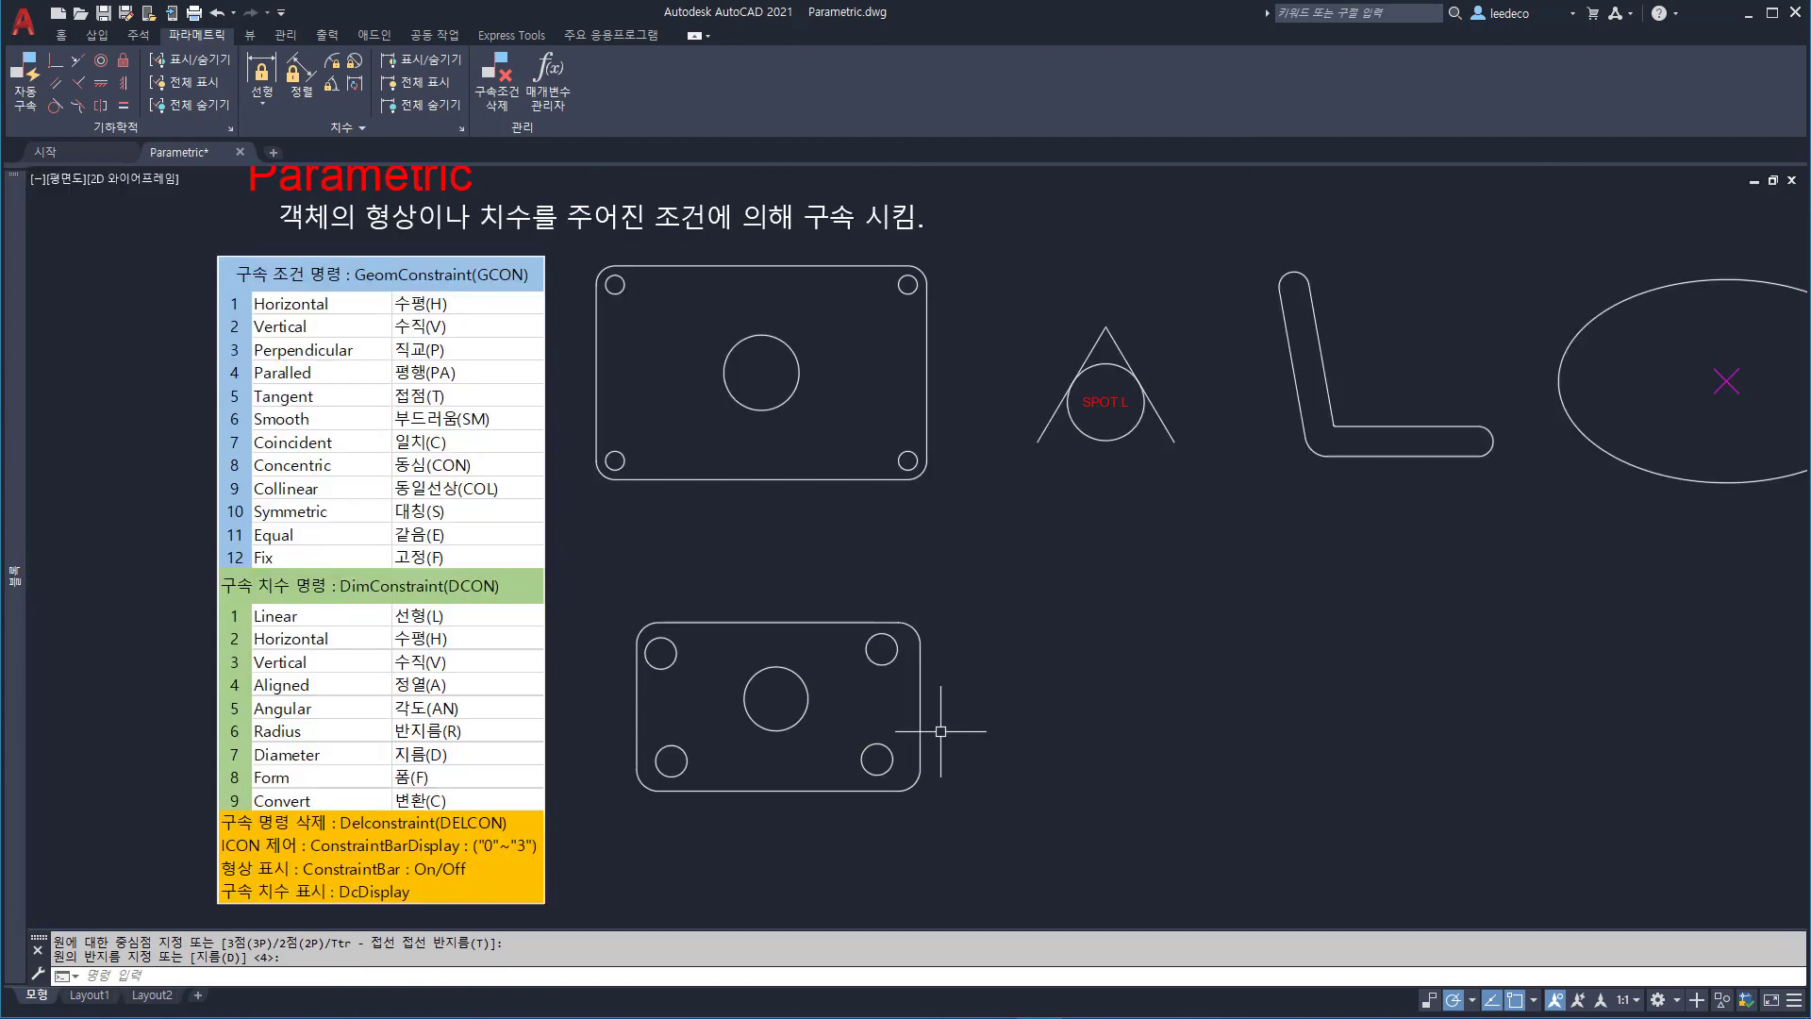
{"action": "left_click", "coordinate": [596, 598]}
{"action": "left_click", "coordinate": [987, 818]}
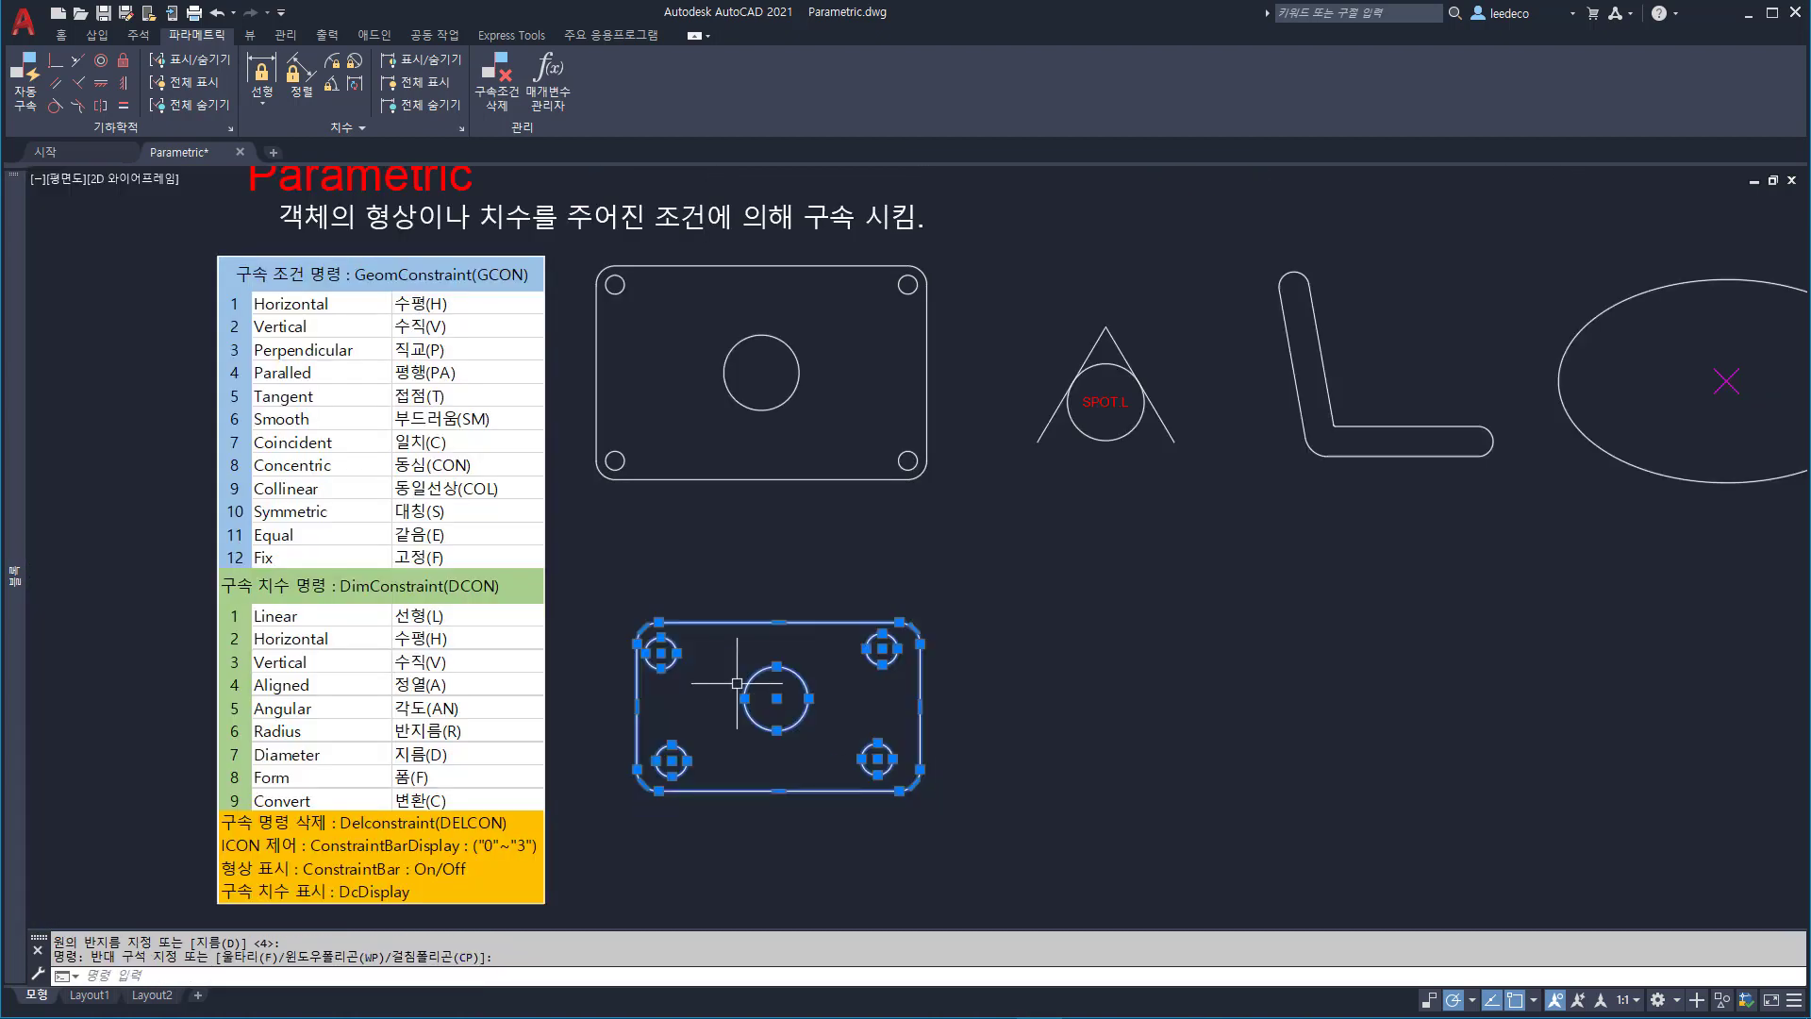
{"action": "left_click", "coordinate": [26, 106]}
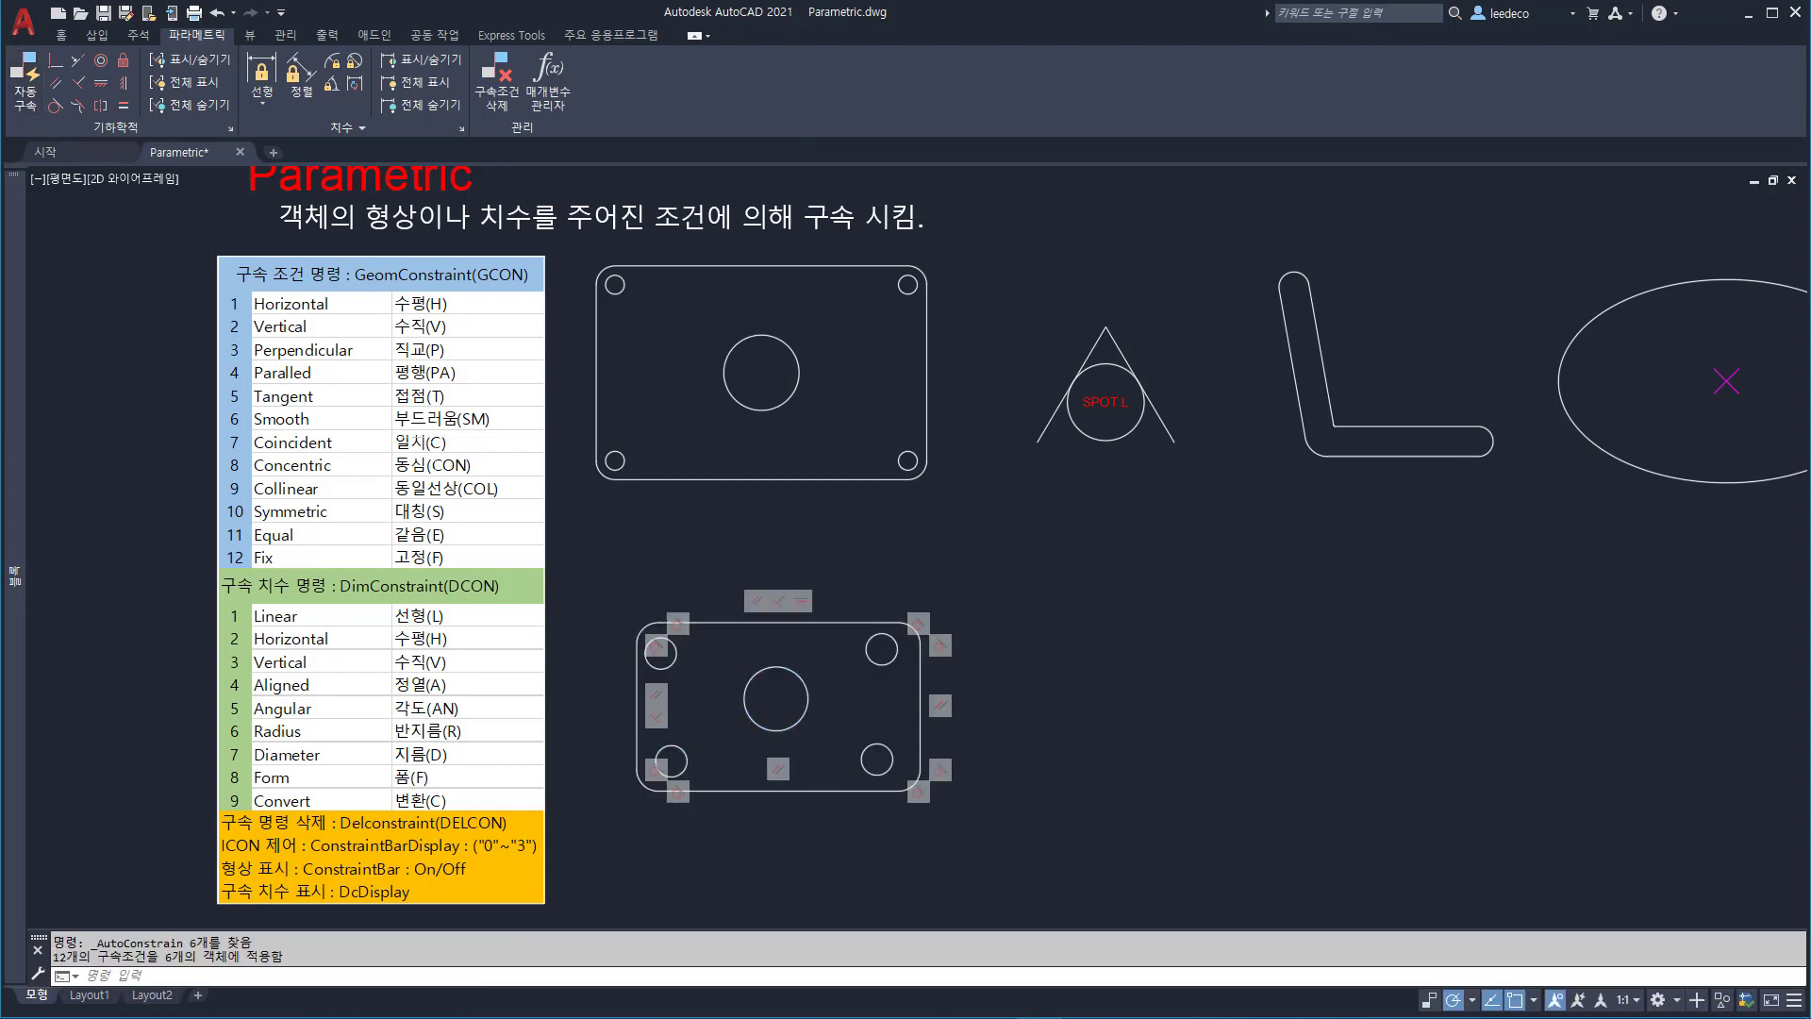
- Constrain the upper-left and lower-left circles to be concentric with their adjacent corner arcs
{"action": "scroll", "coordinate": [863, 780], "scroll_direction": "up", "scroll_amount": 2}
{"action": "key", "text": "Escape"}
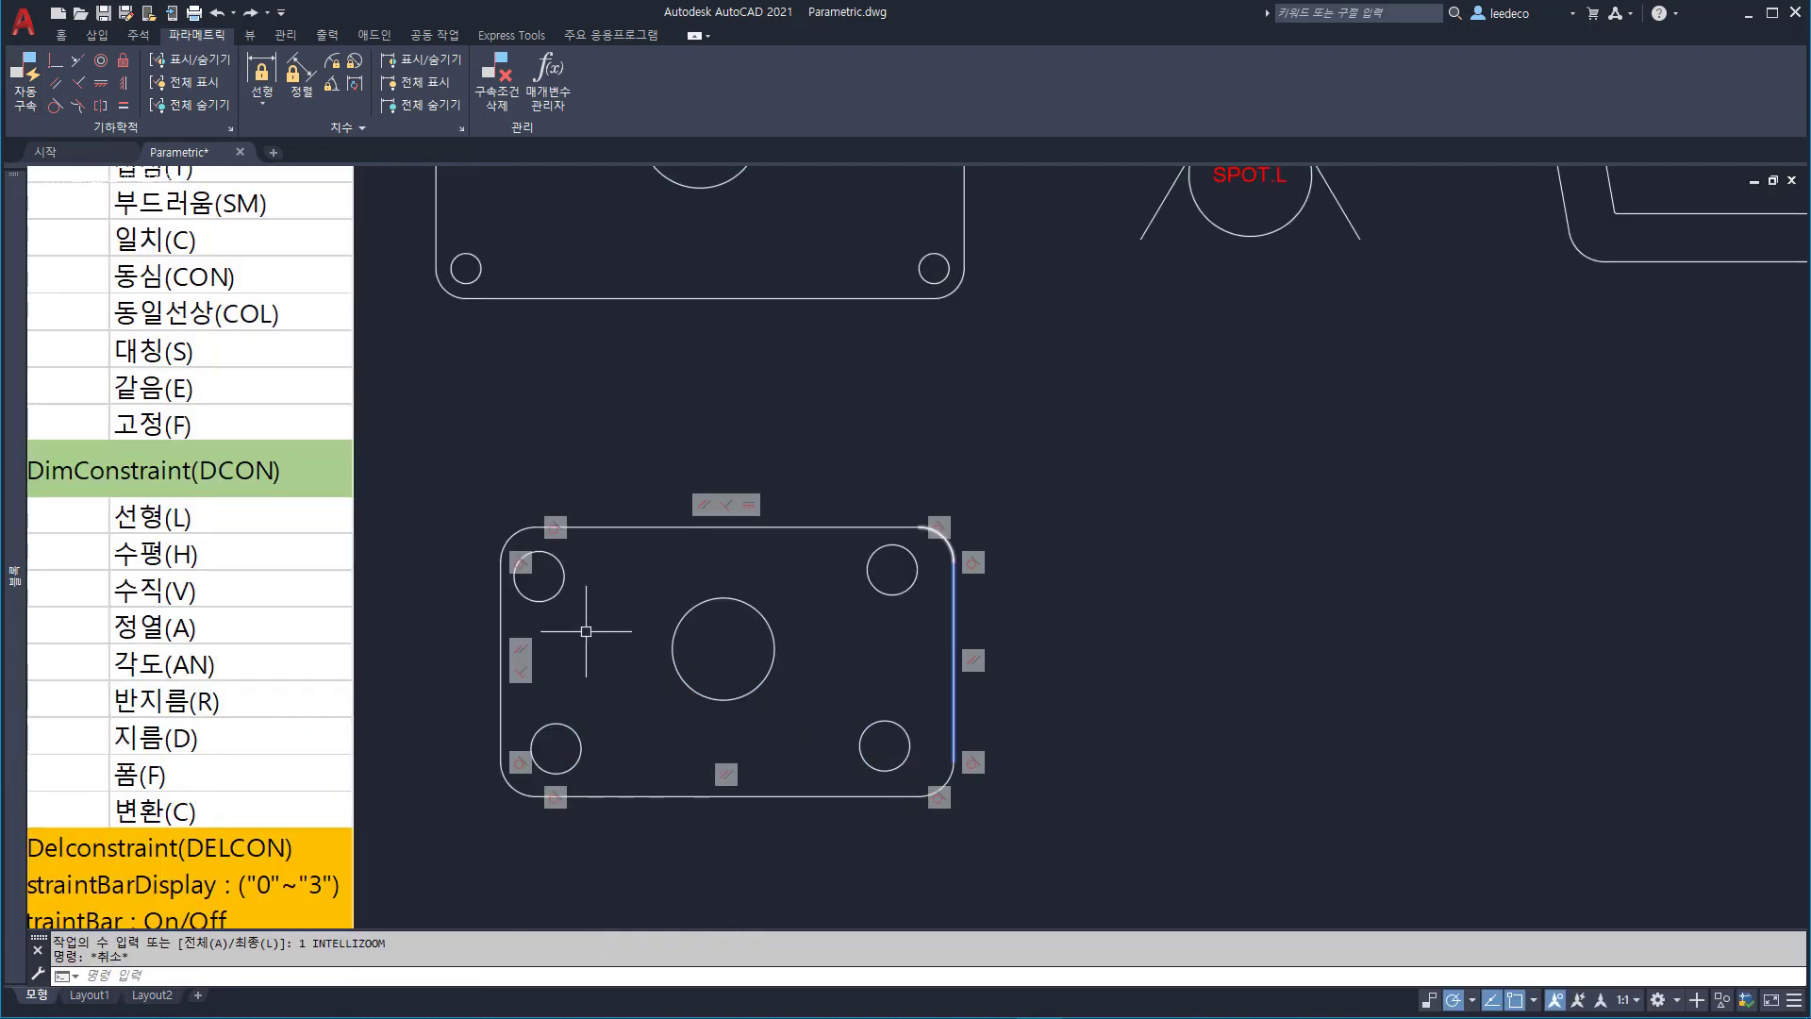
{"action": "left_click", "coordinate": [101, 61]}
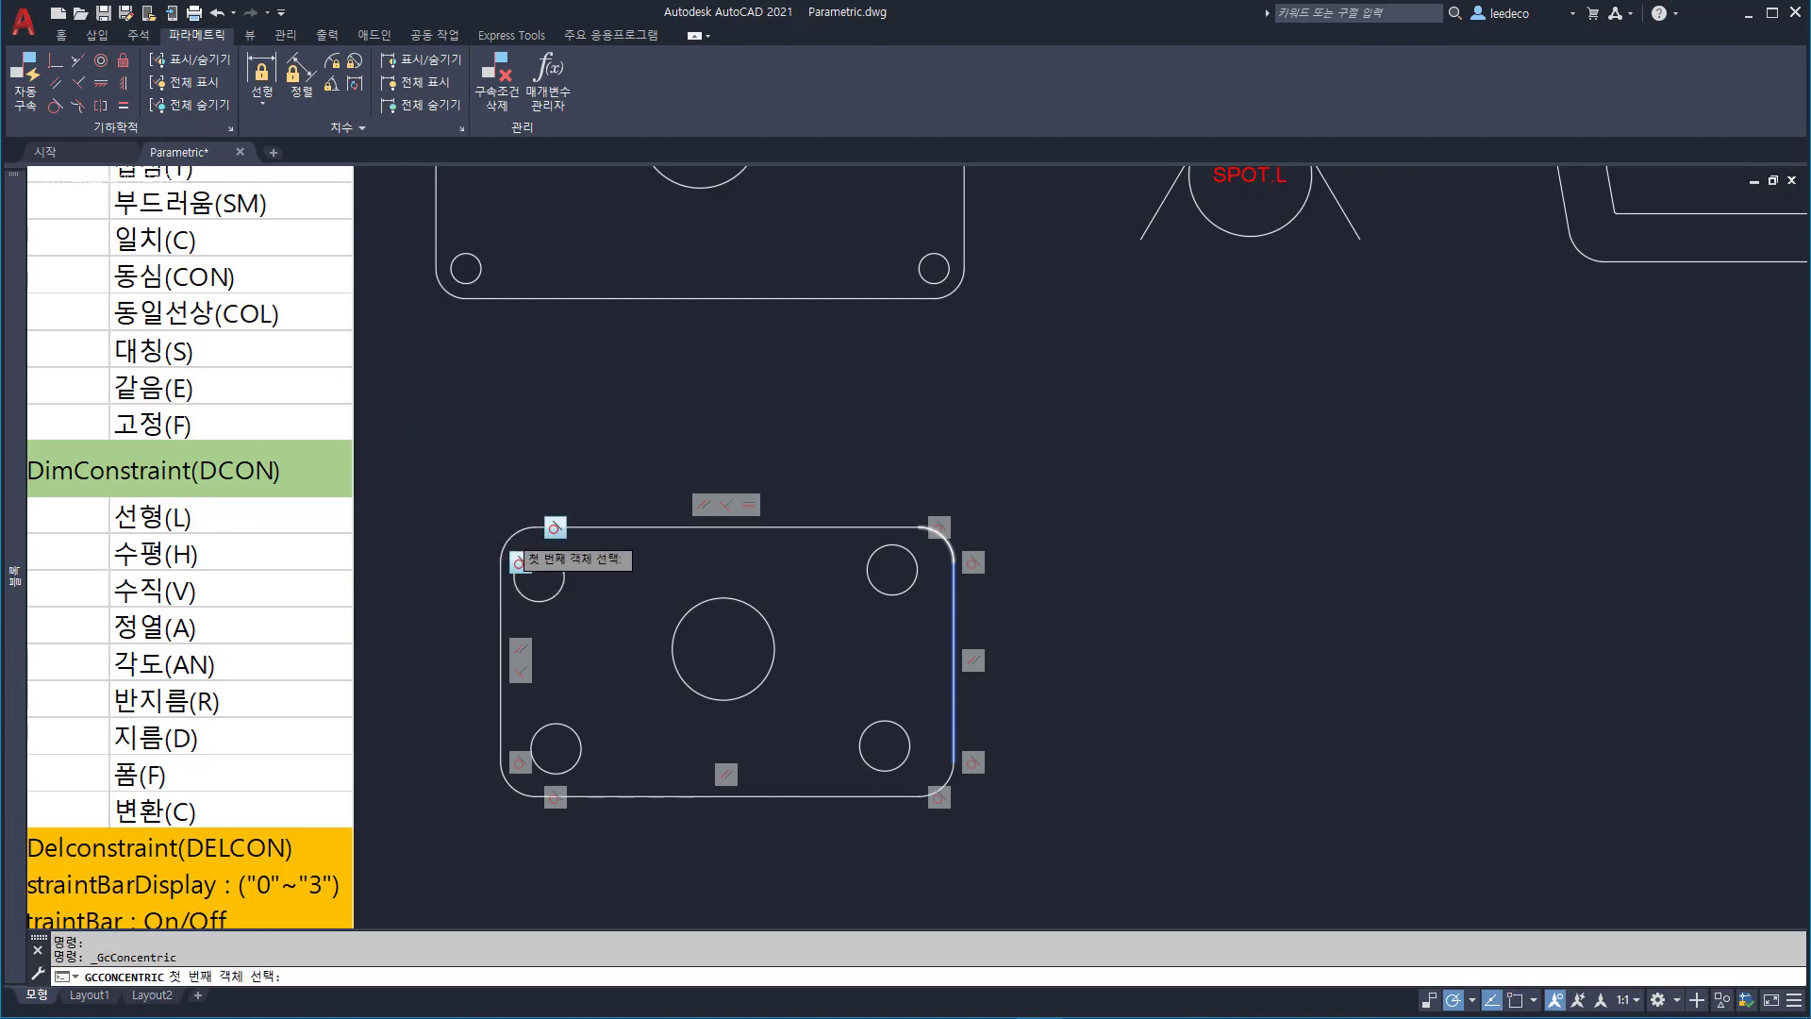
{"action": "left_click", "coordinate": [508, 540]}
{"action": "left_click", "coordinate": [558, 589]}
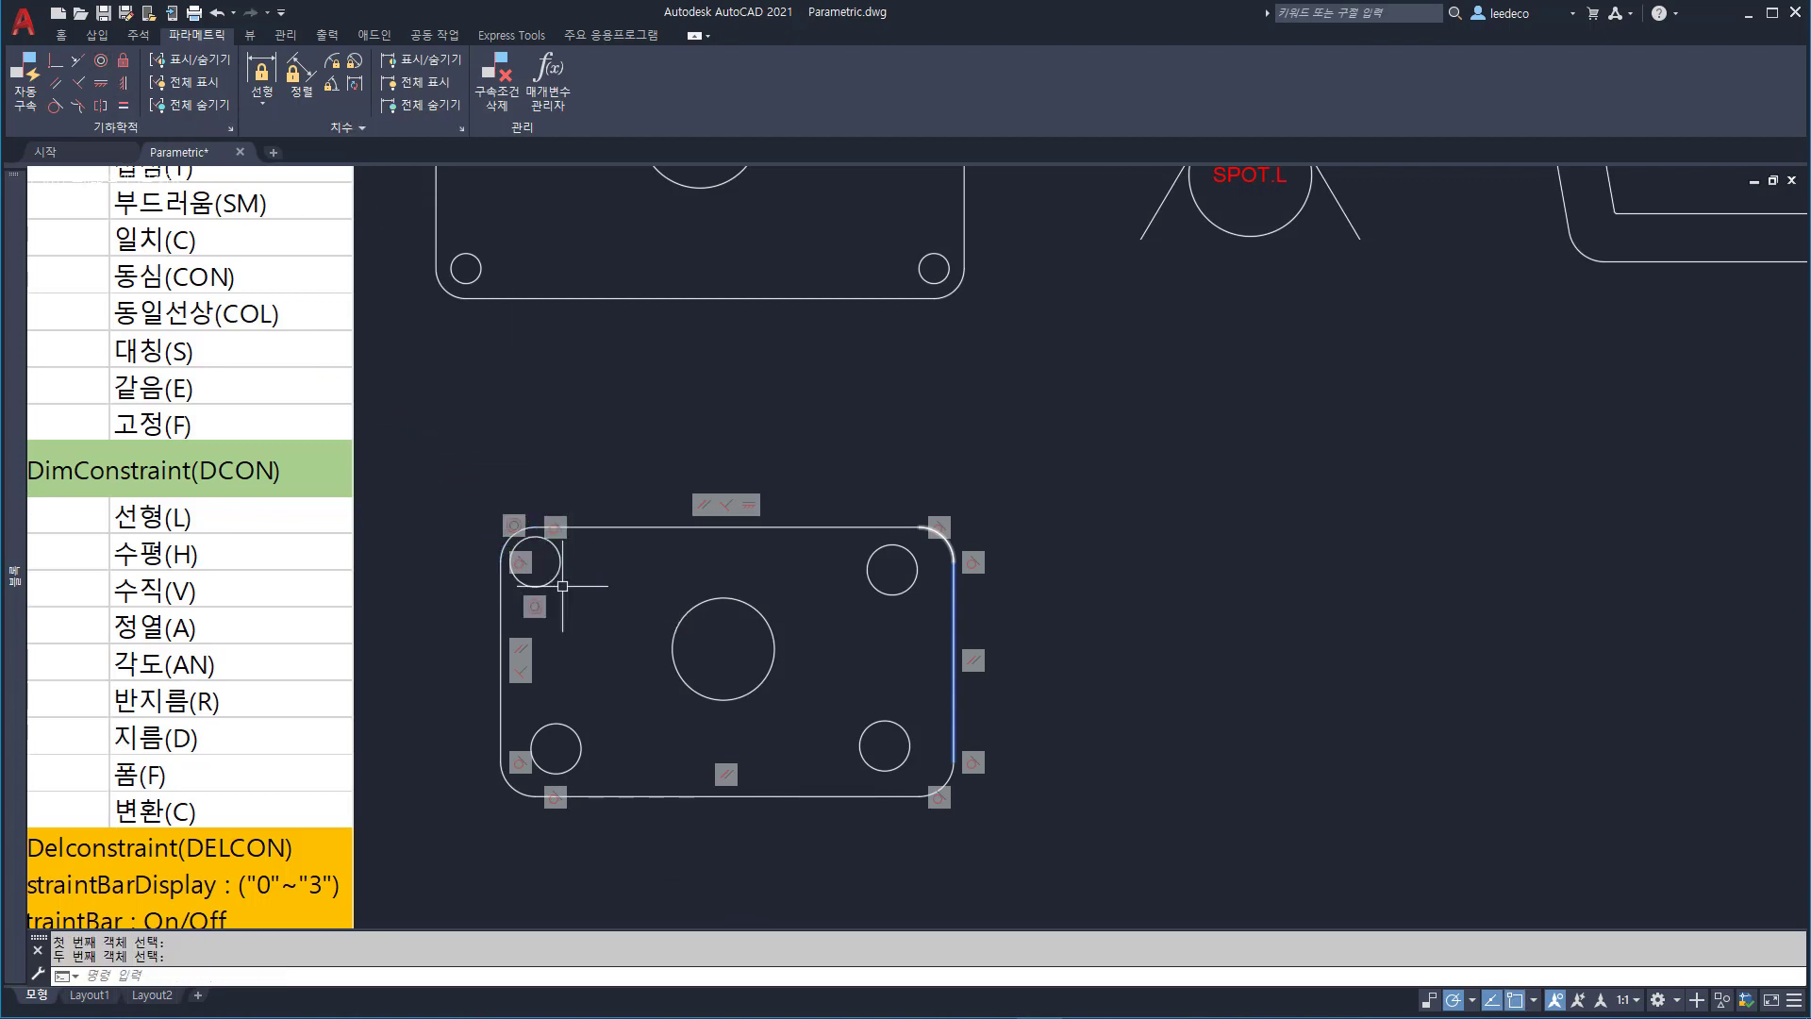
{"action": "key", "text": "Return"}
{"action": "left_click", "coordinate": [510, 785]}
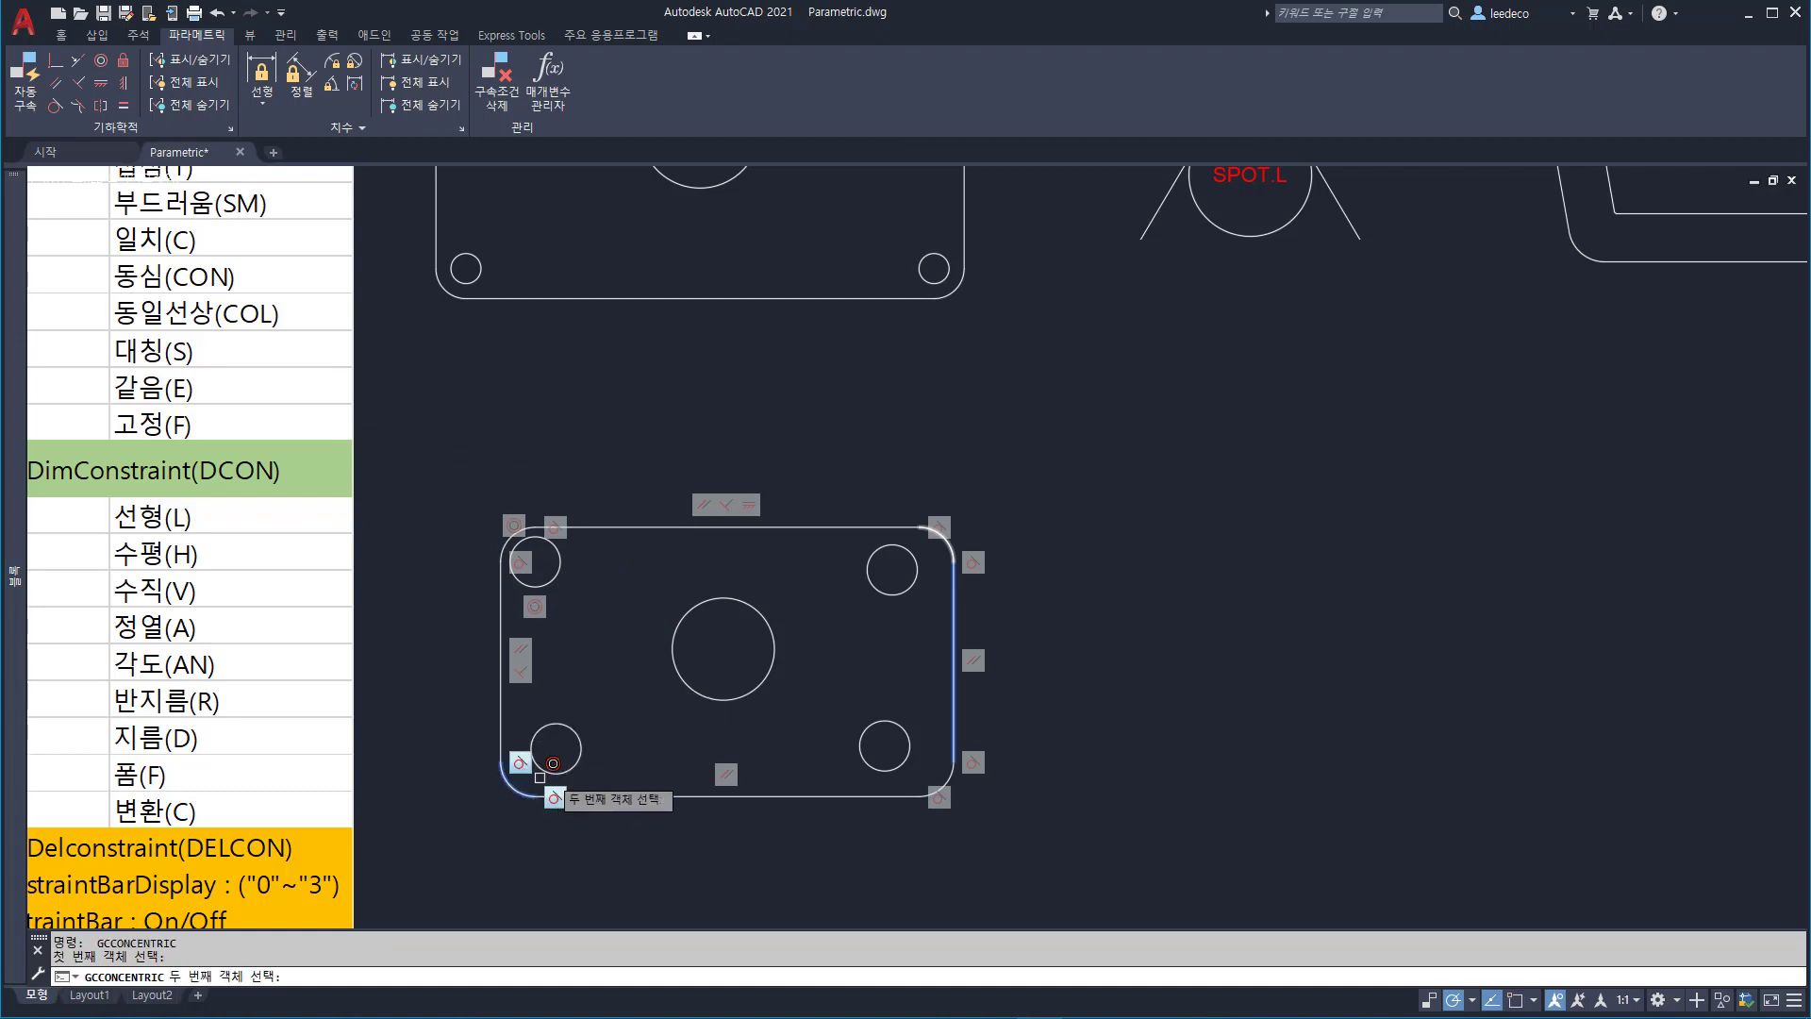
{"action": "left_click", "coordinate": [574, 755]}
- Constrain the lower-right and upper-right circles to be concentric with their adjacent corner arcs
{"action": "key", "text": "Return"}
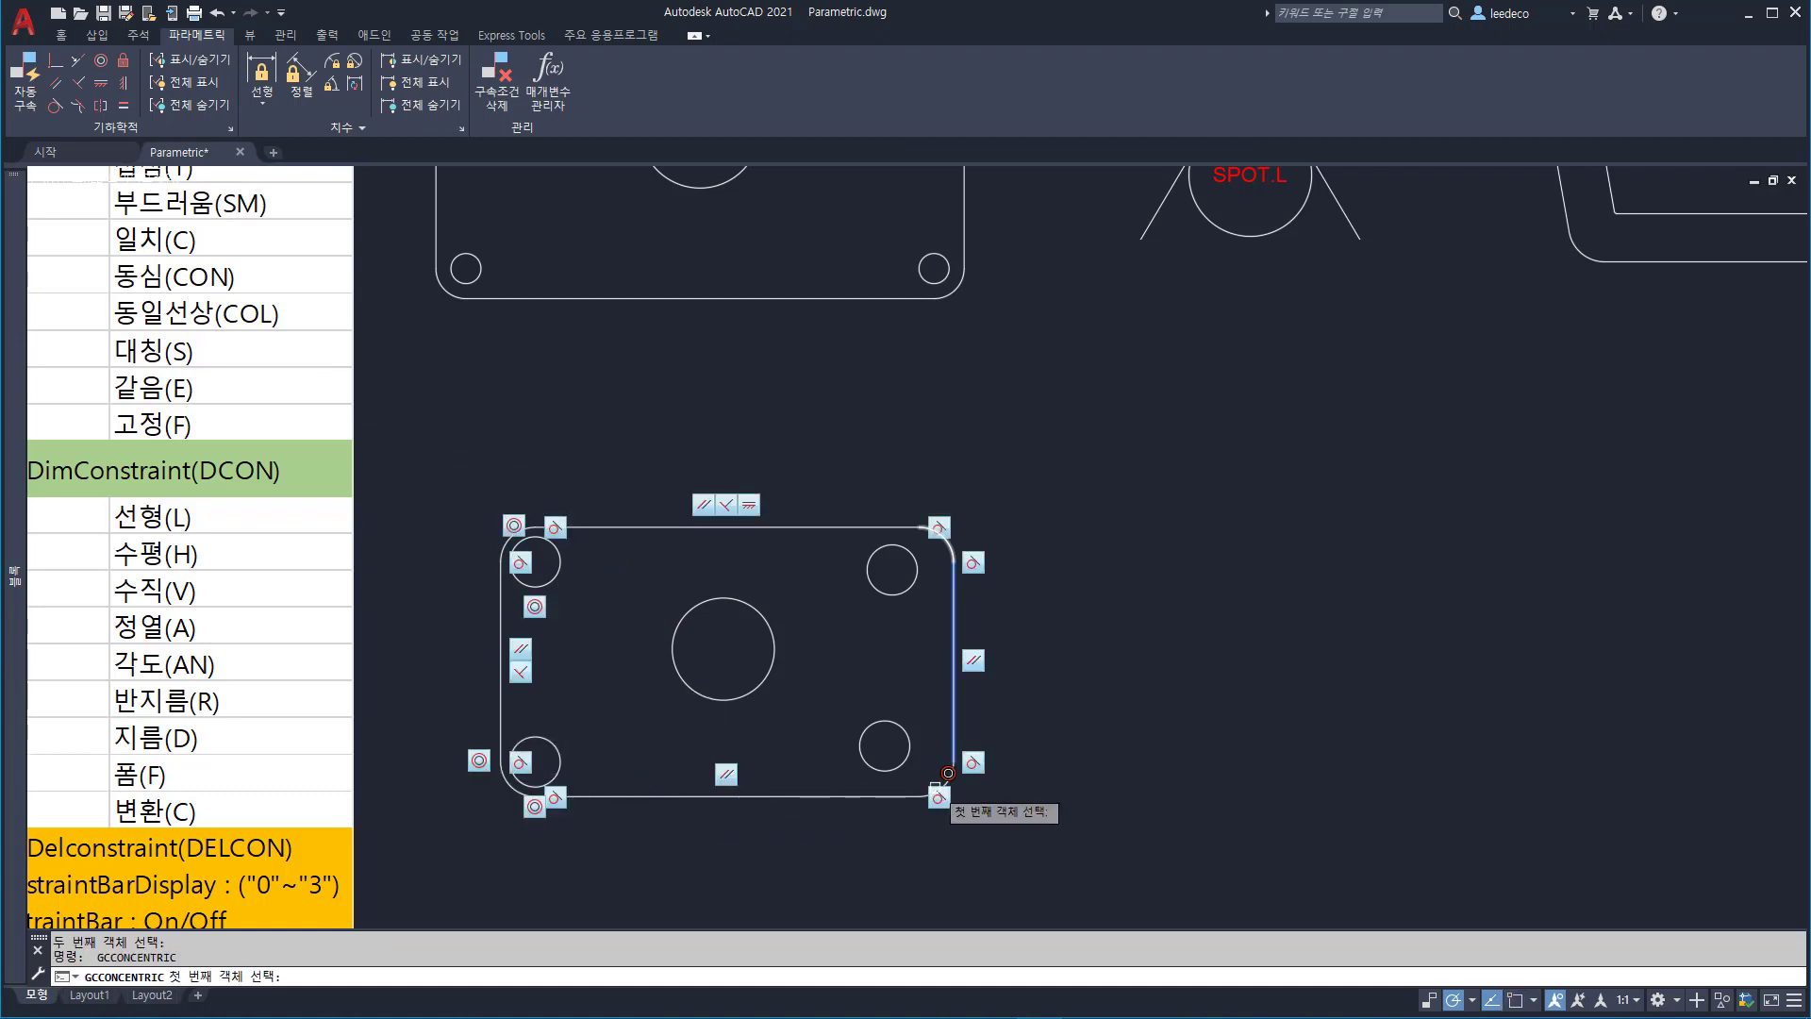
{"action": "left_click", "coordinate": [938, 786]}
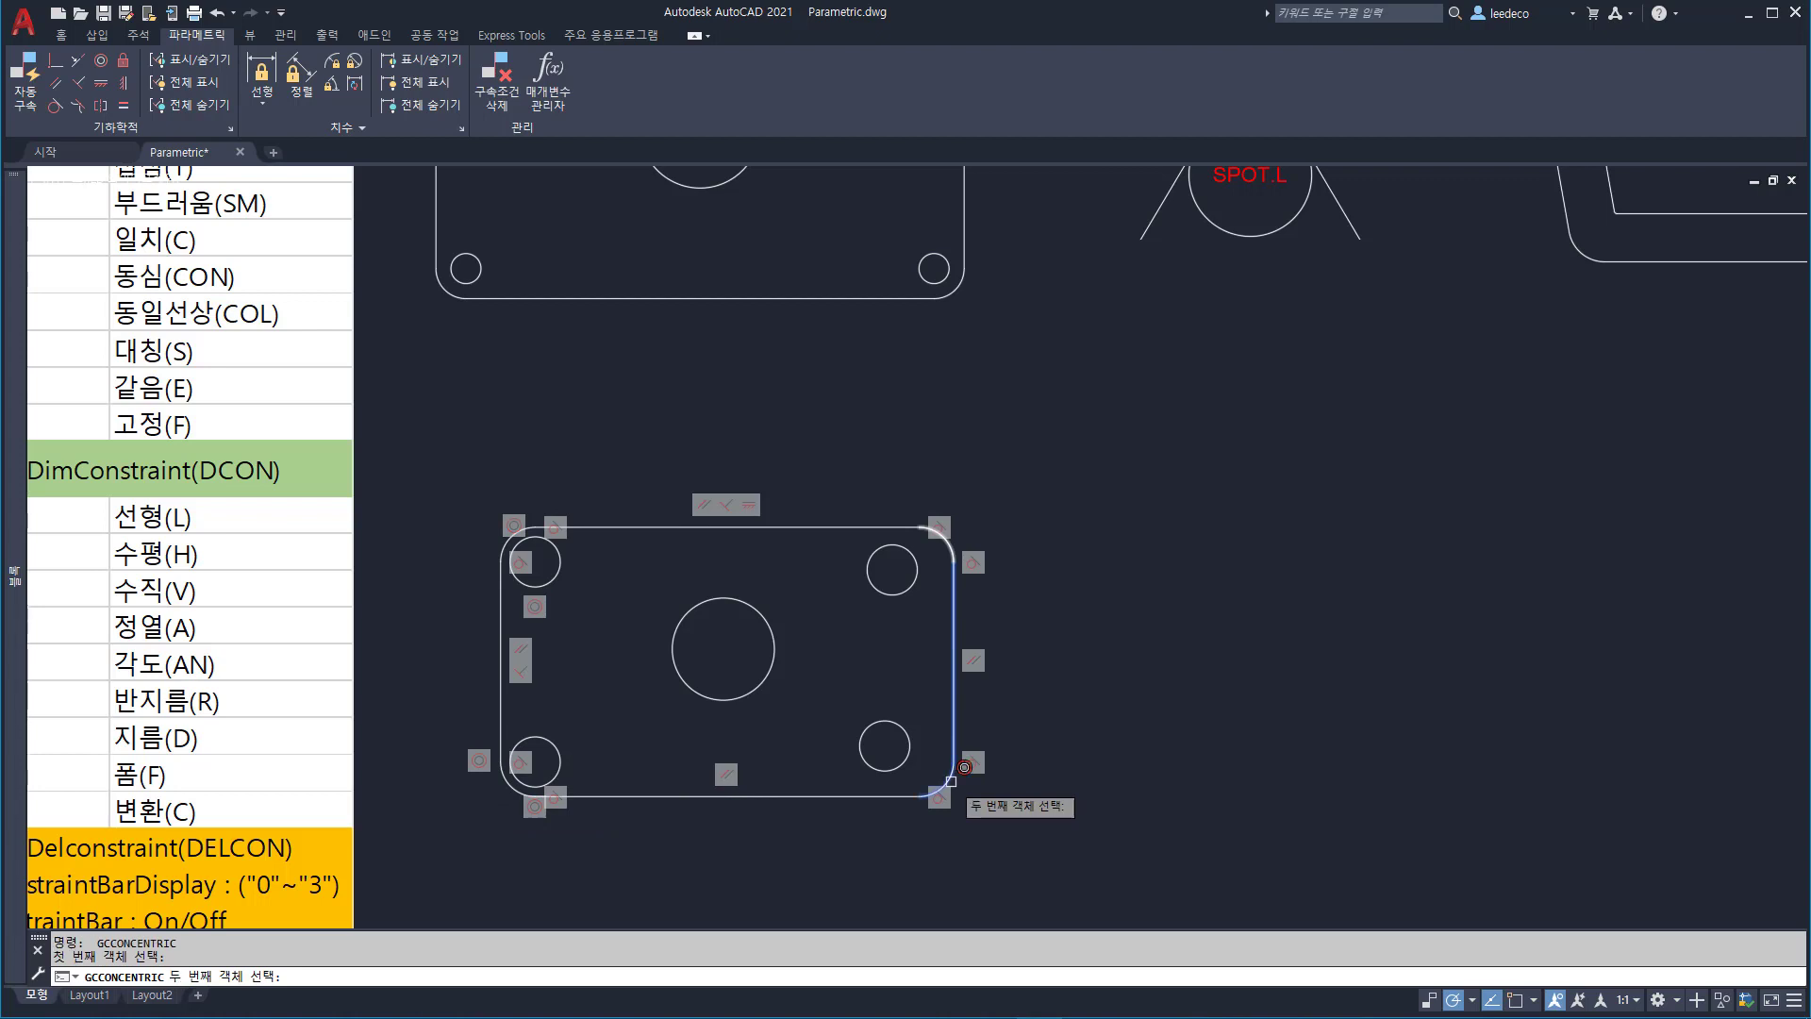
{"action": "left_click", "coordinate": [911, 739]}
{"action": "key", "text": "Return"}
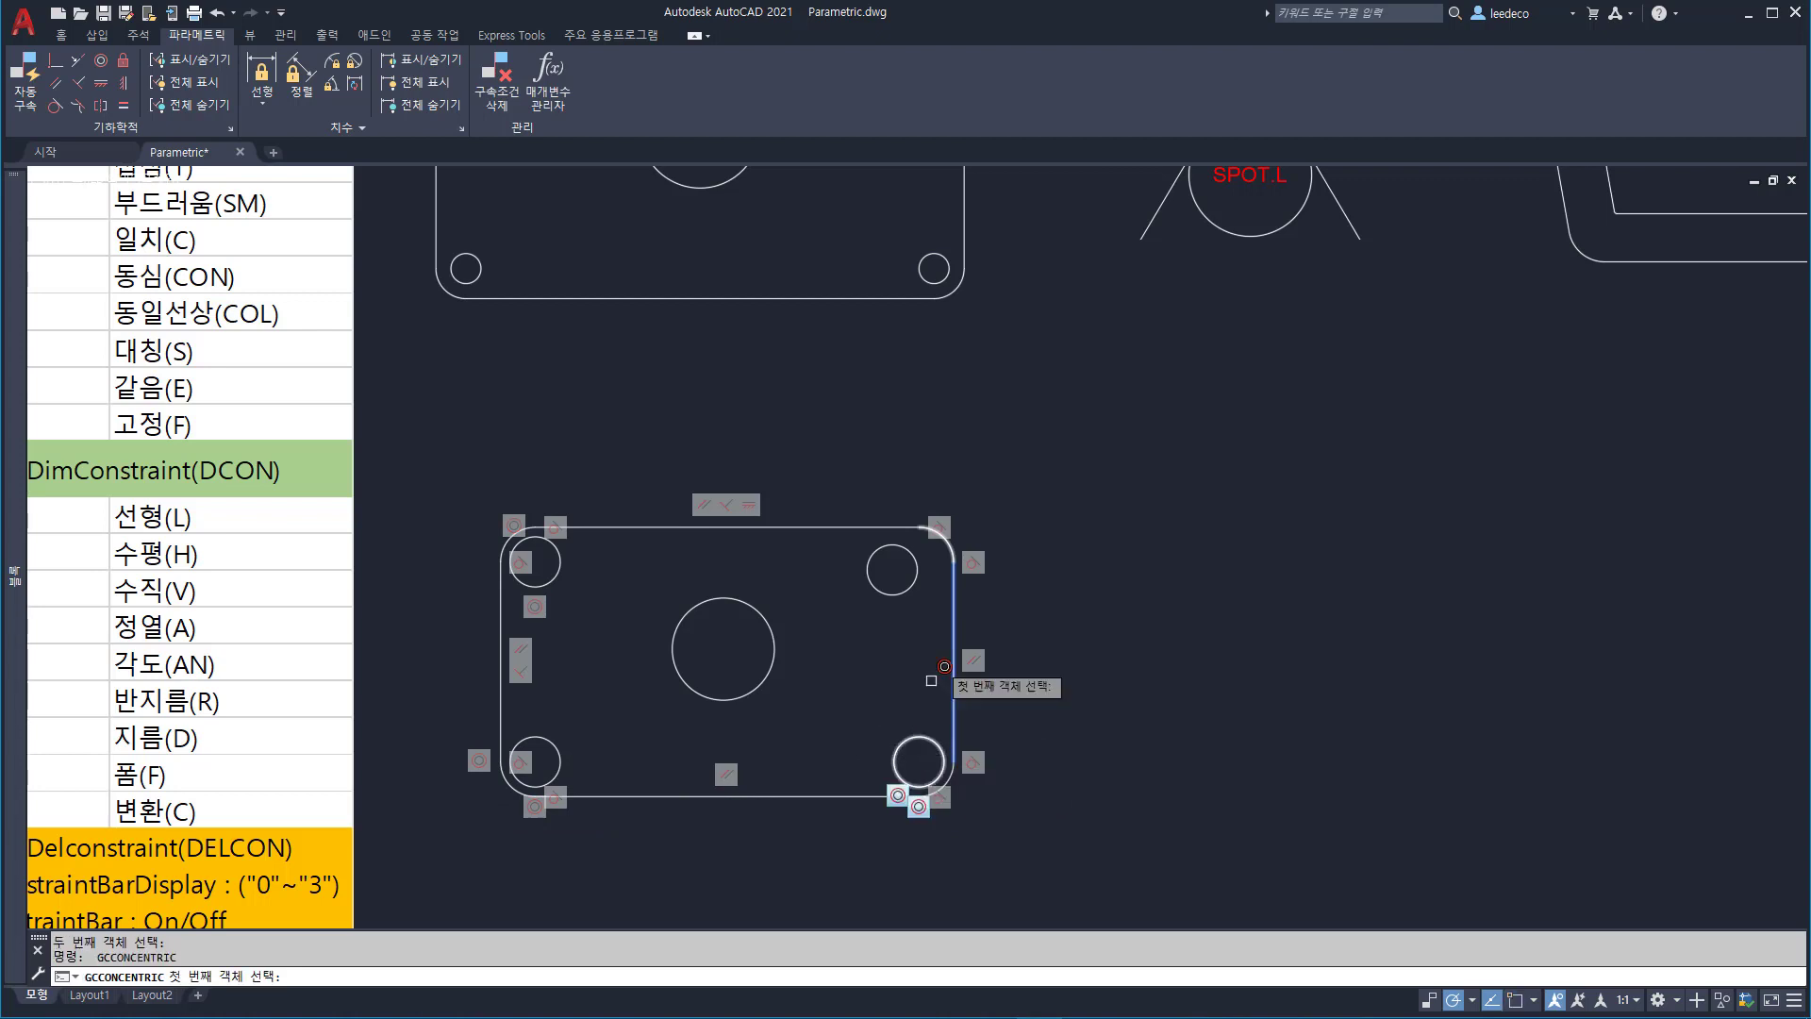
{"action": "left_click", "coordinate": [956, 538]}
{"action": "left_click", "coordinate": [903, 591]}
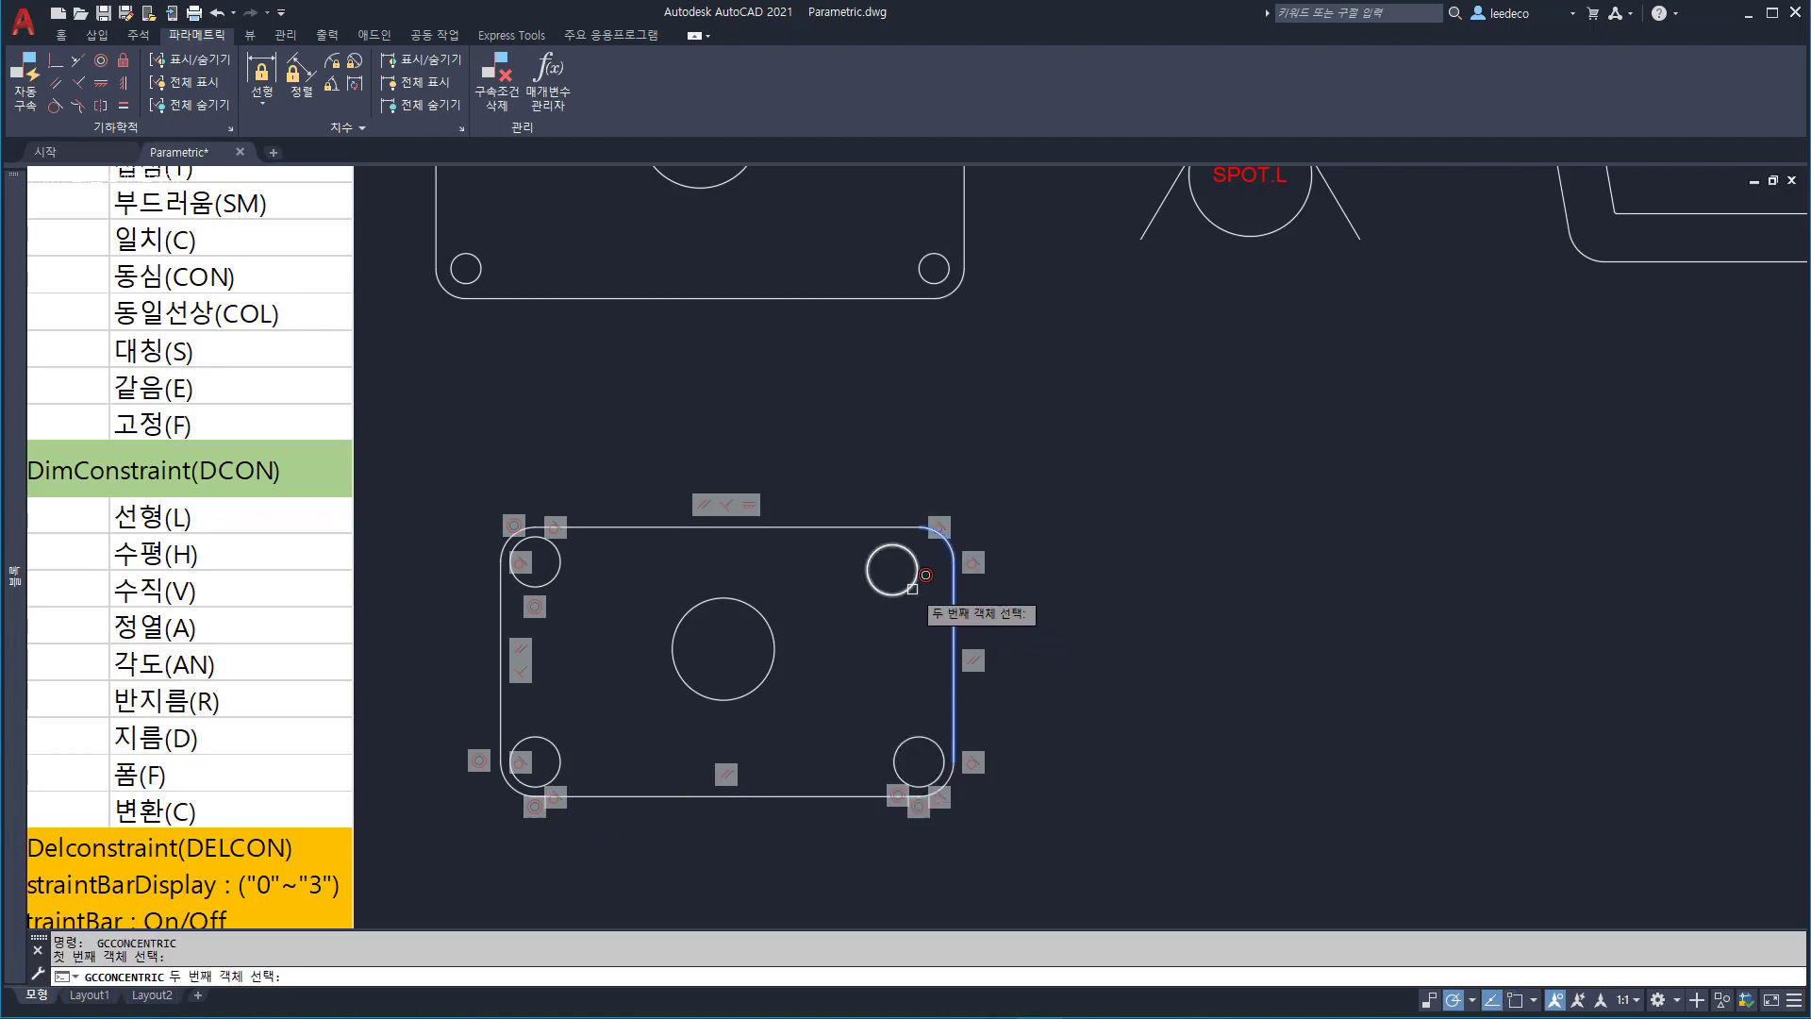
{"action": "left_click", "coordinate": [838, 695]}
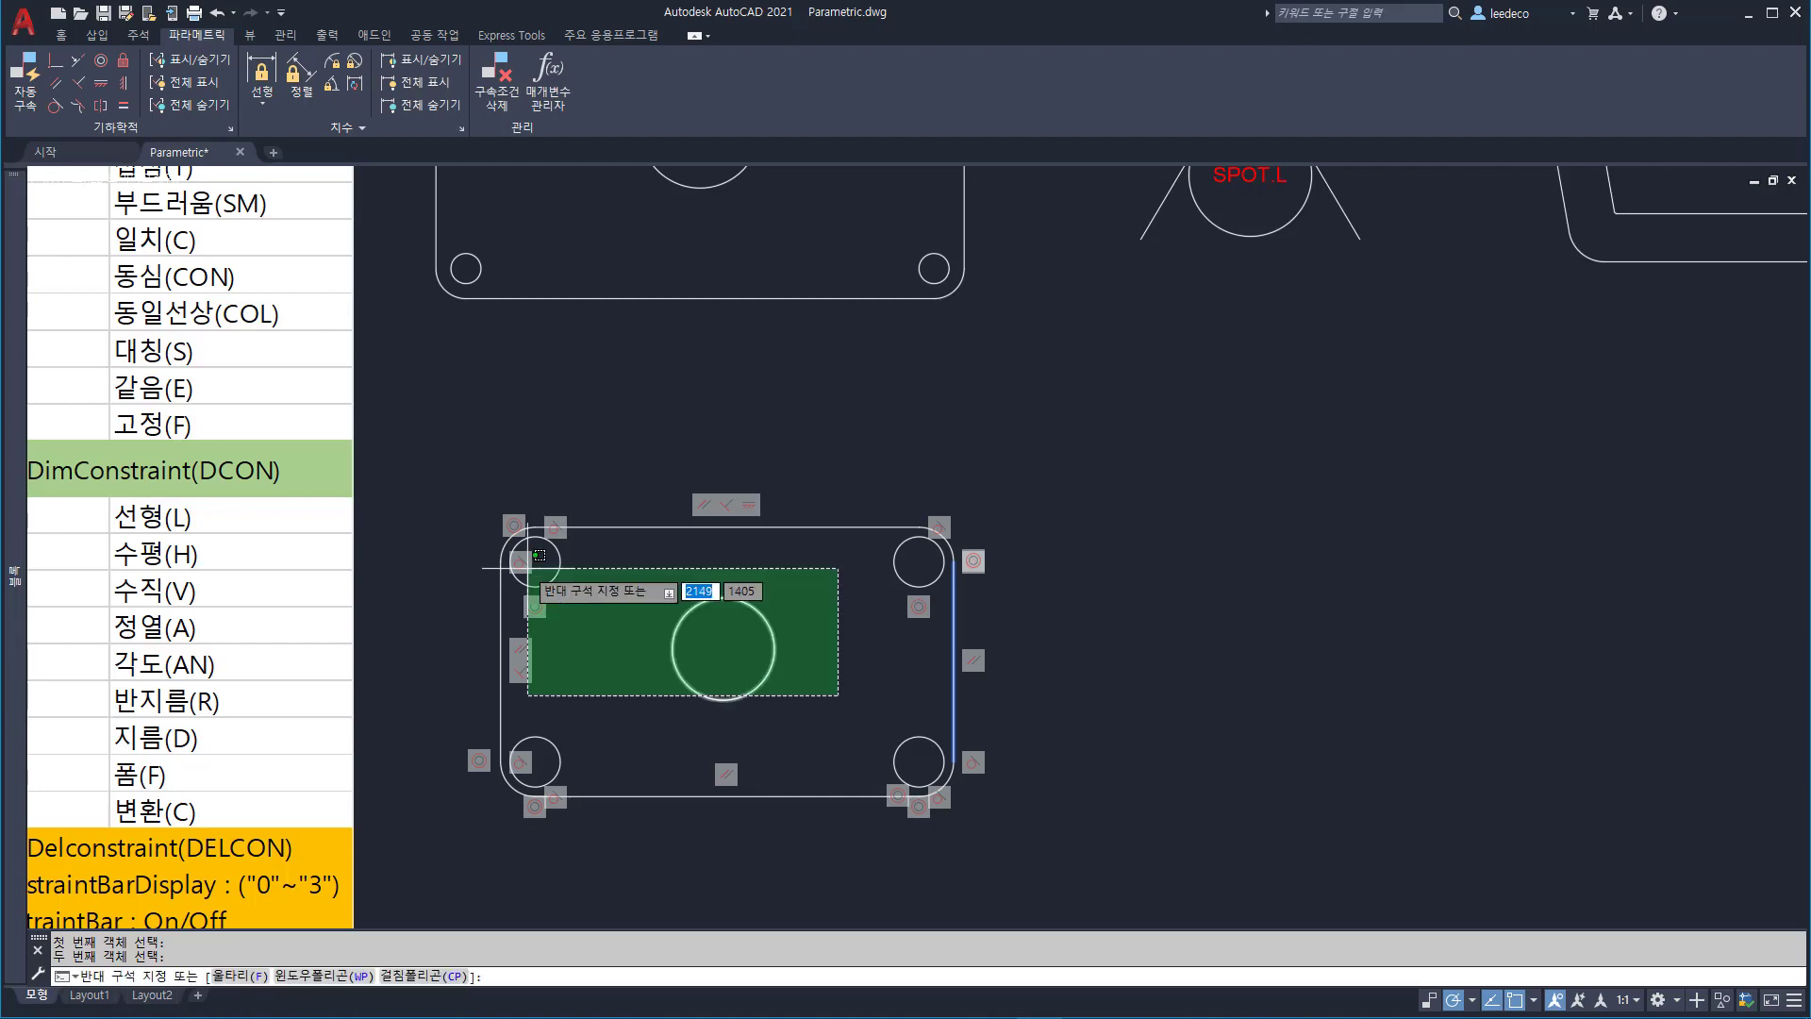
{"action": "left_click", "coordinate": [600, 578]}
{"action": "key", "text": "Escape"}
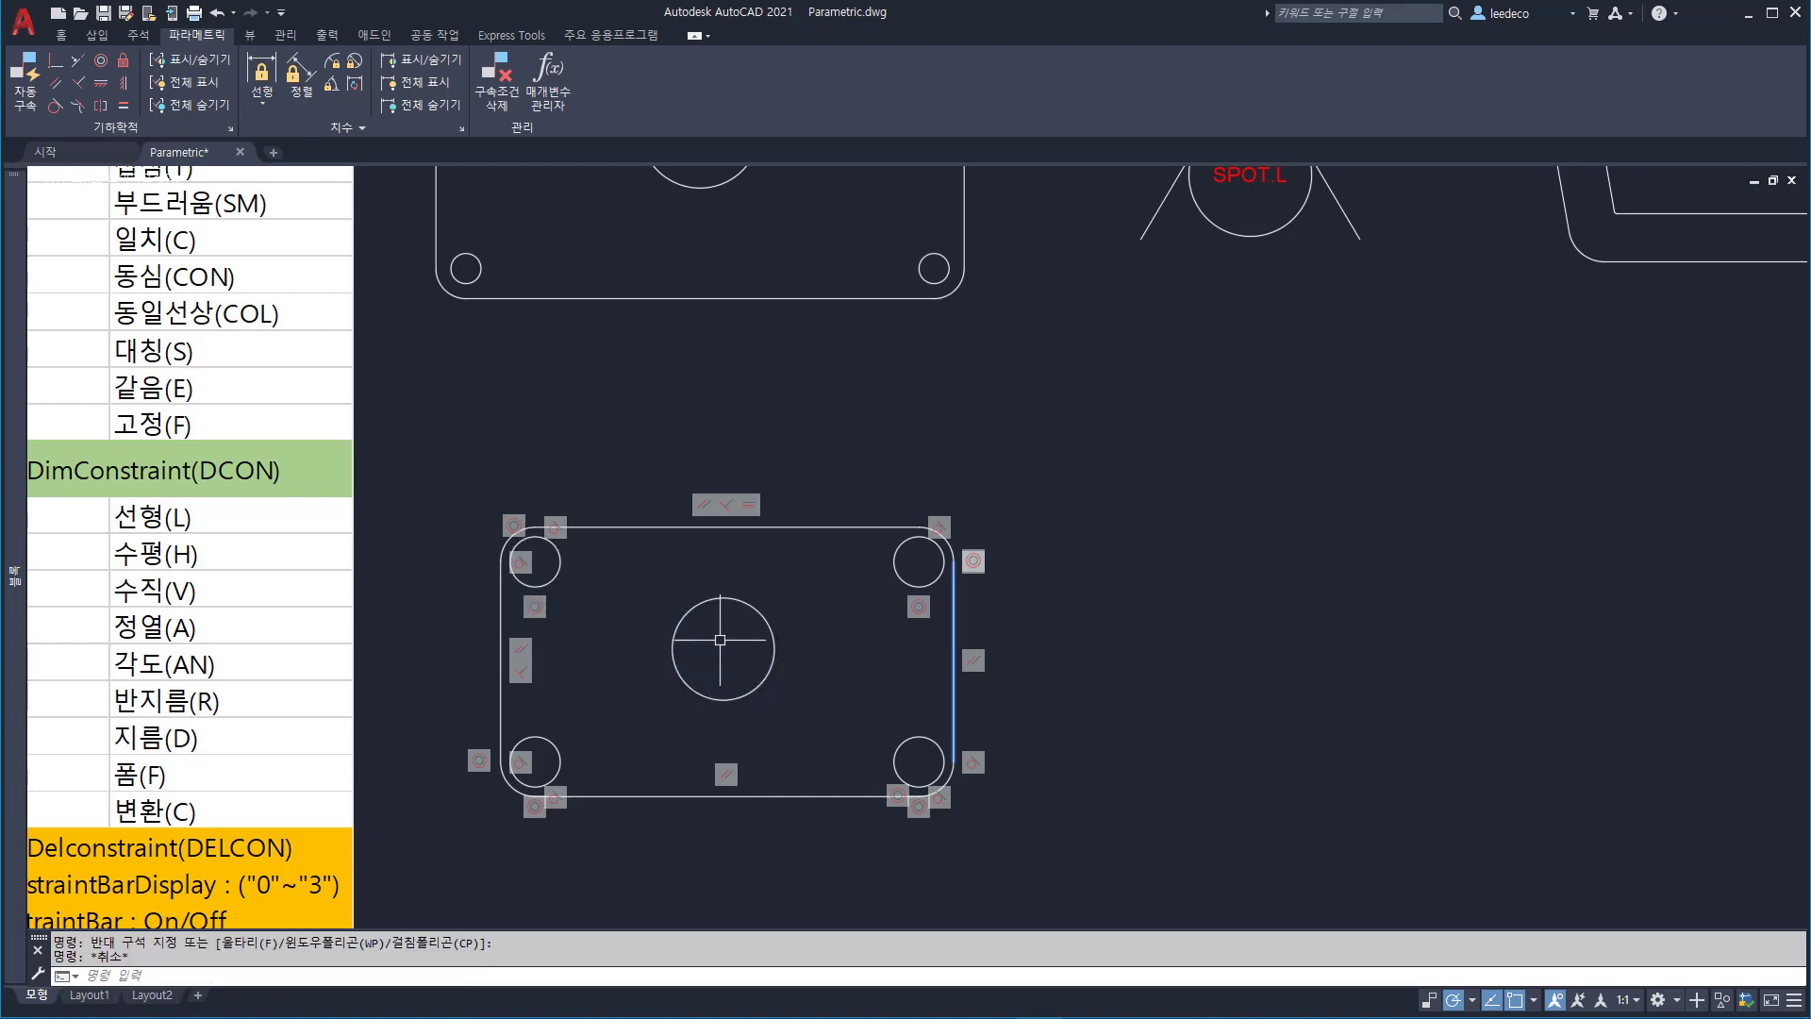
- Add a linear dimensional constraint of 70 between the plate's left and right edges, placed below the plate
{"action": "middle_click_drag", "start_coordinate": [723, 635], "coordinate": [735, 577]}
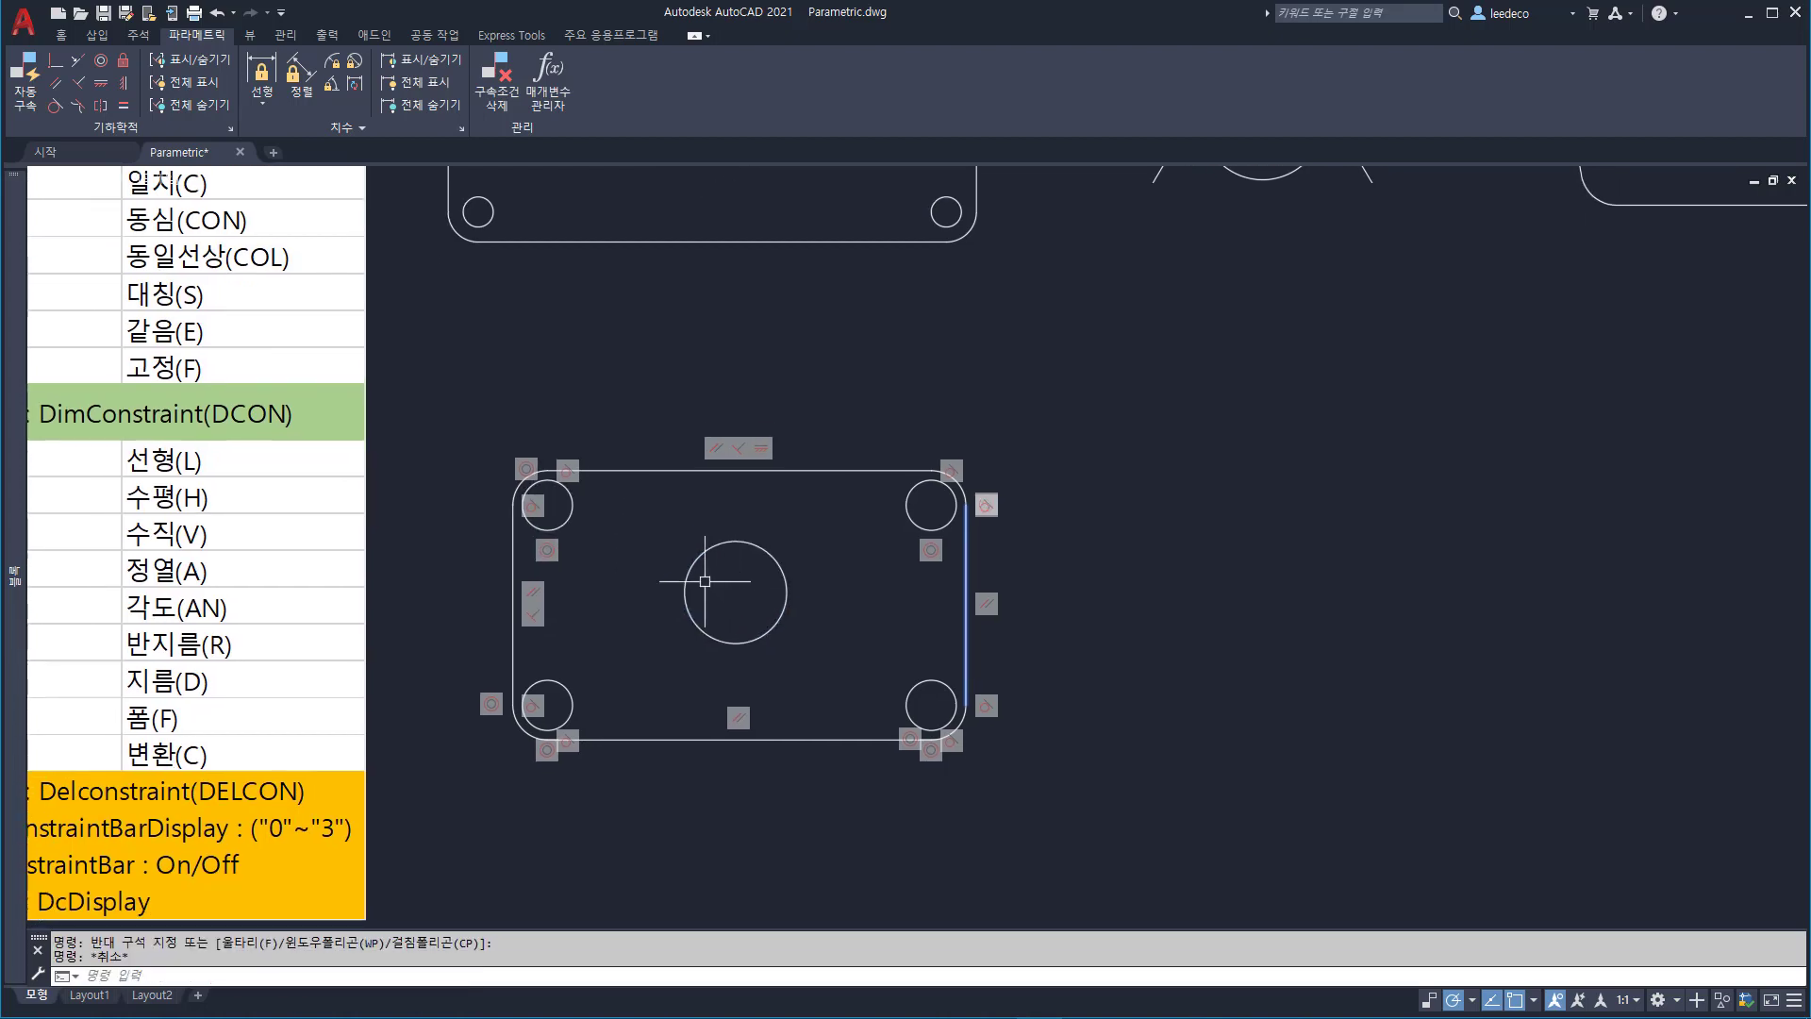
{"action": "left_click", "coordinate": [265, 91]}
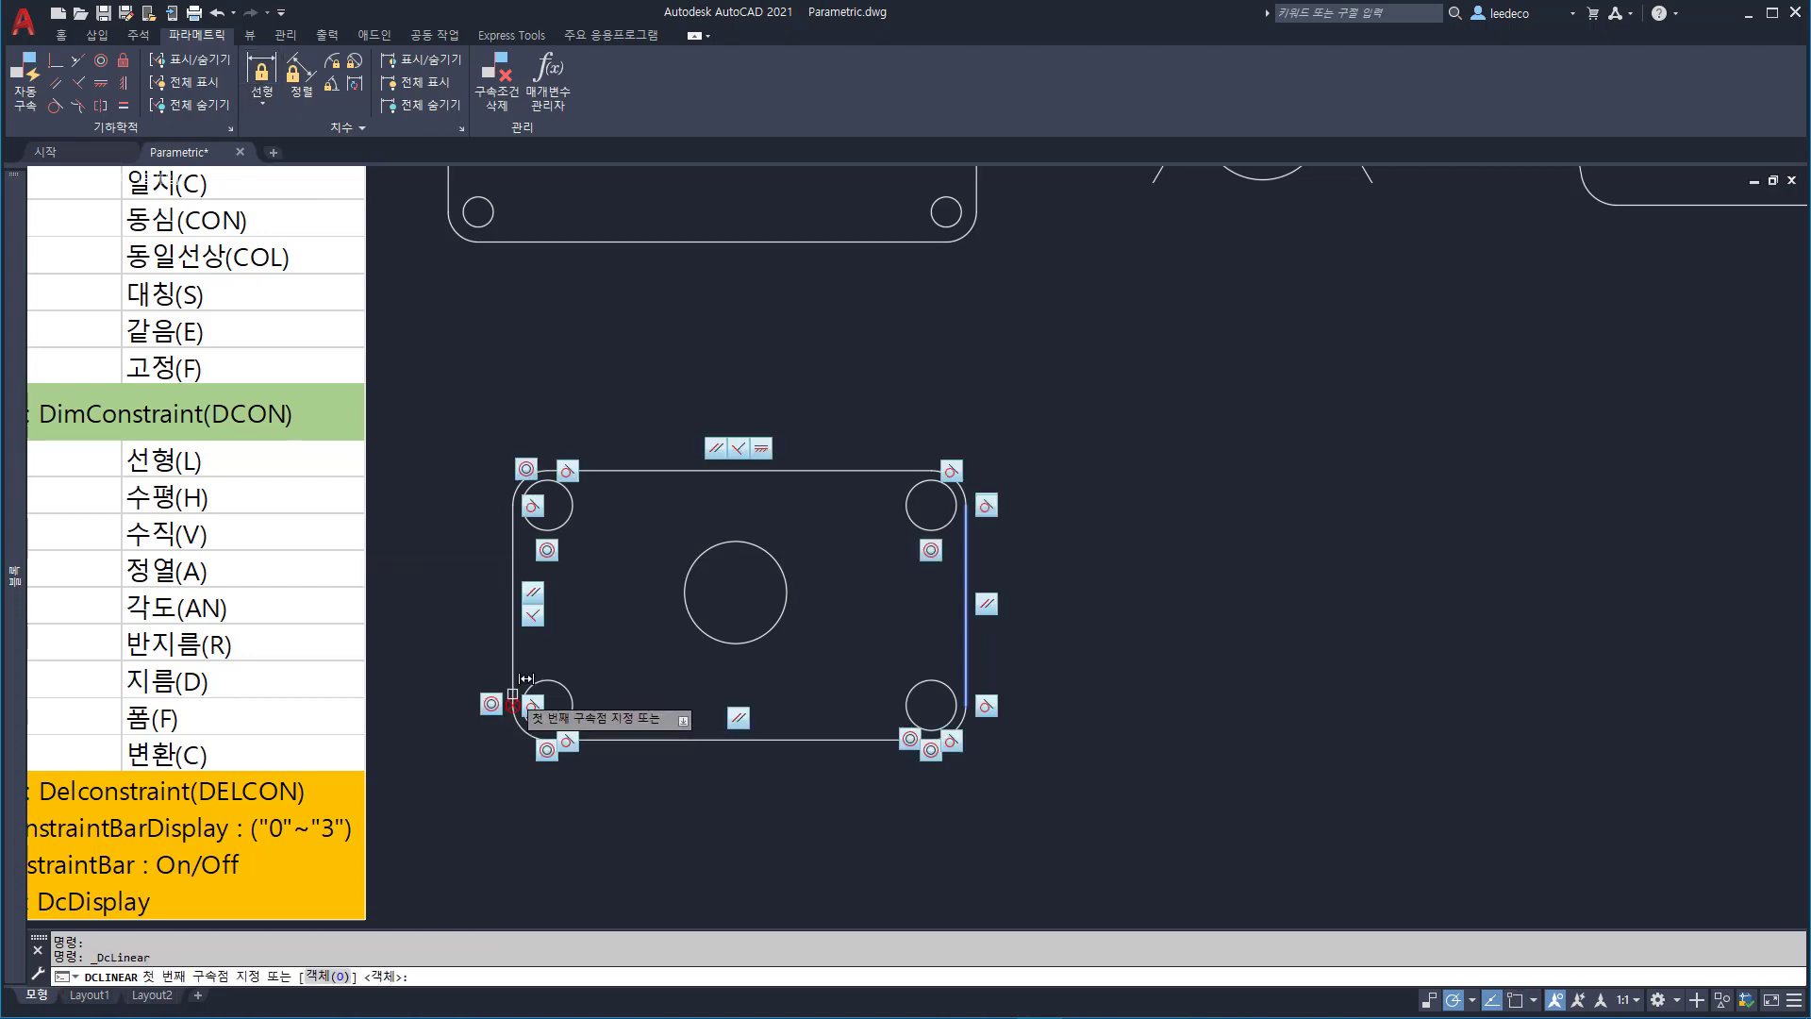
{"action": "left_click", "coordinate": [534, 700]}
{"action": "left_click", "coordinate": [965, 705]}
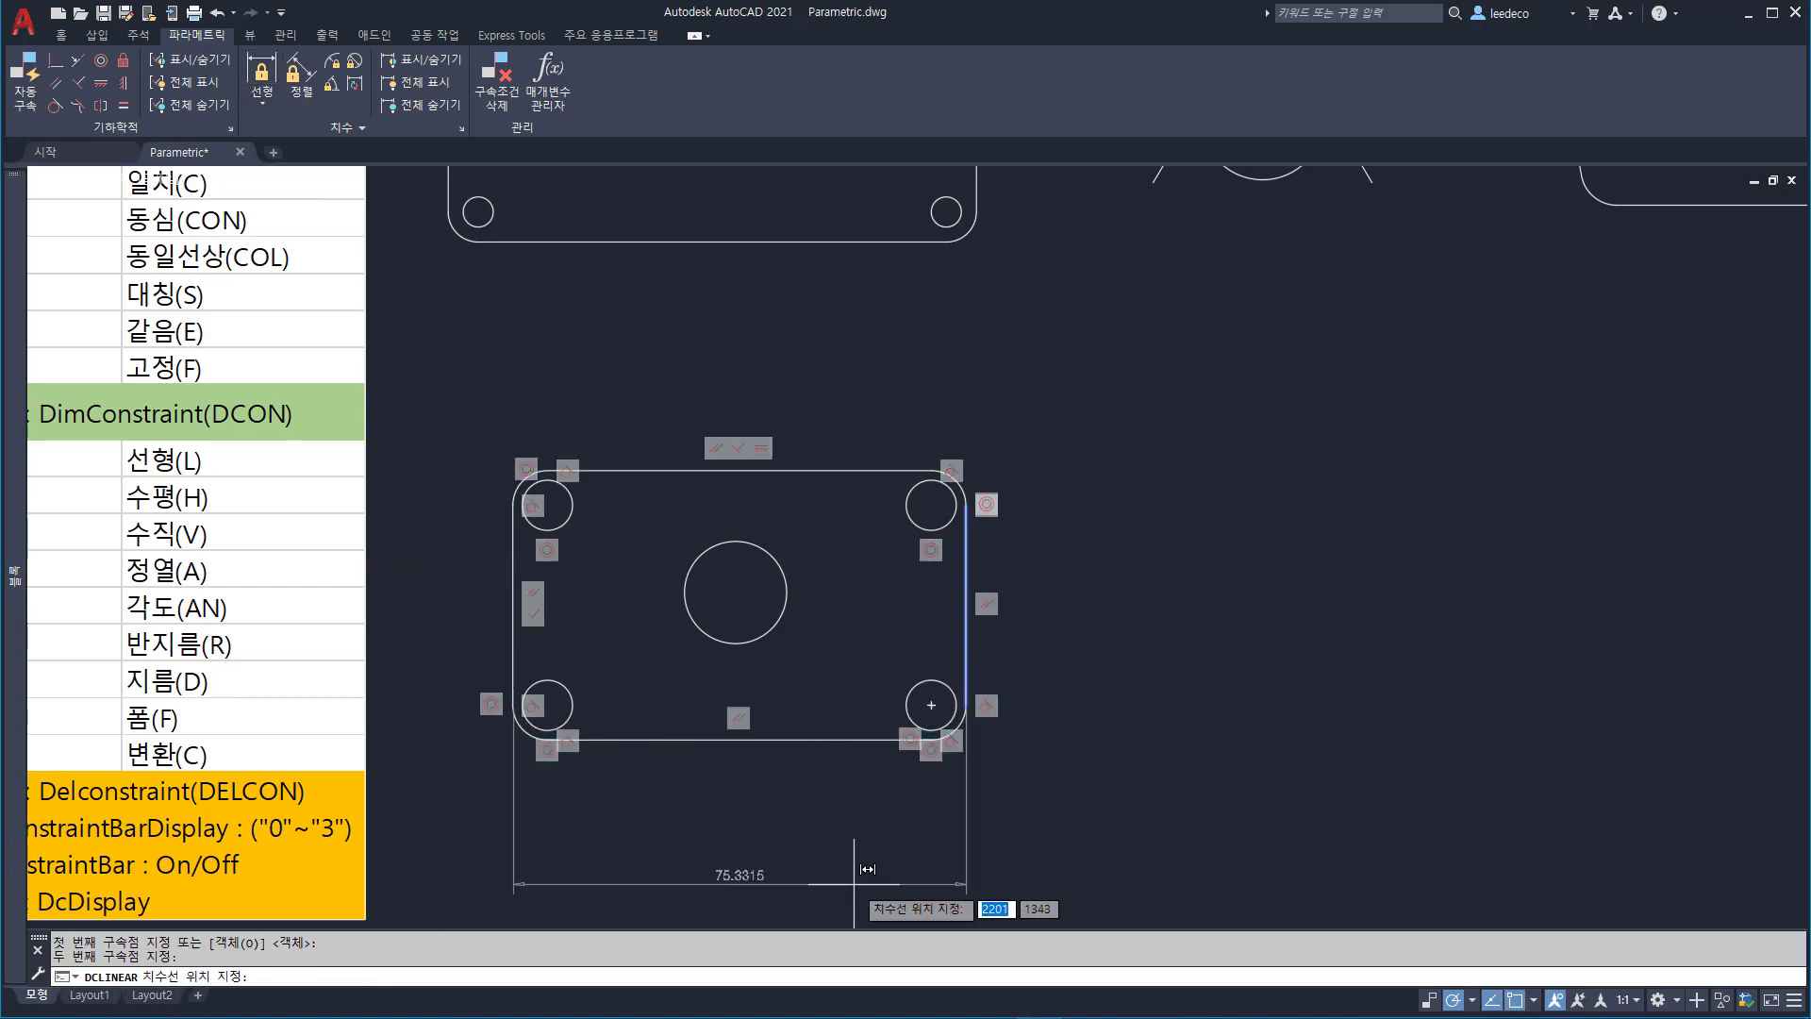
{"action": "left_click", "coordinate": [968, 863]}
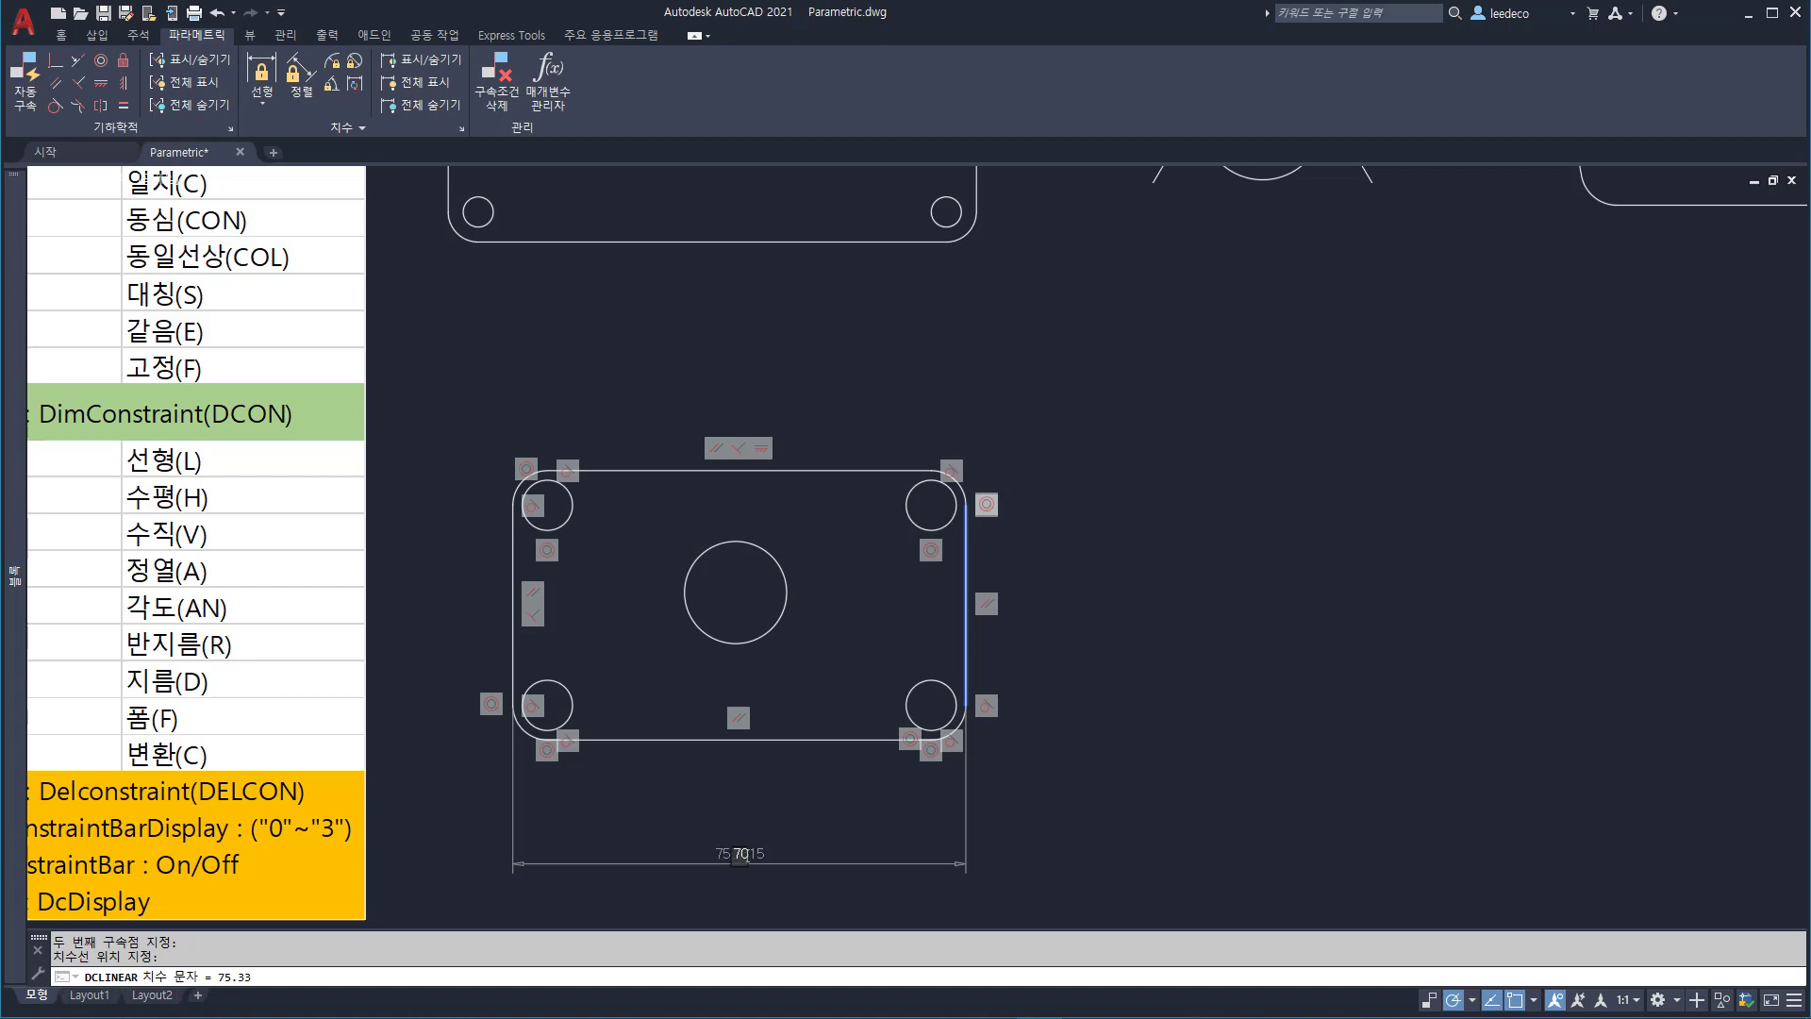
{"action": "key", "text": "Return"}
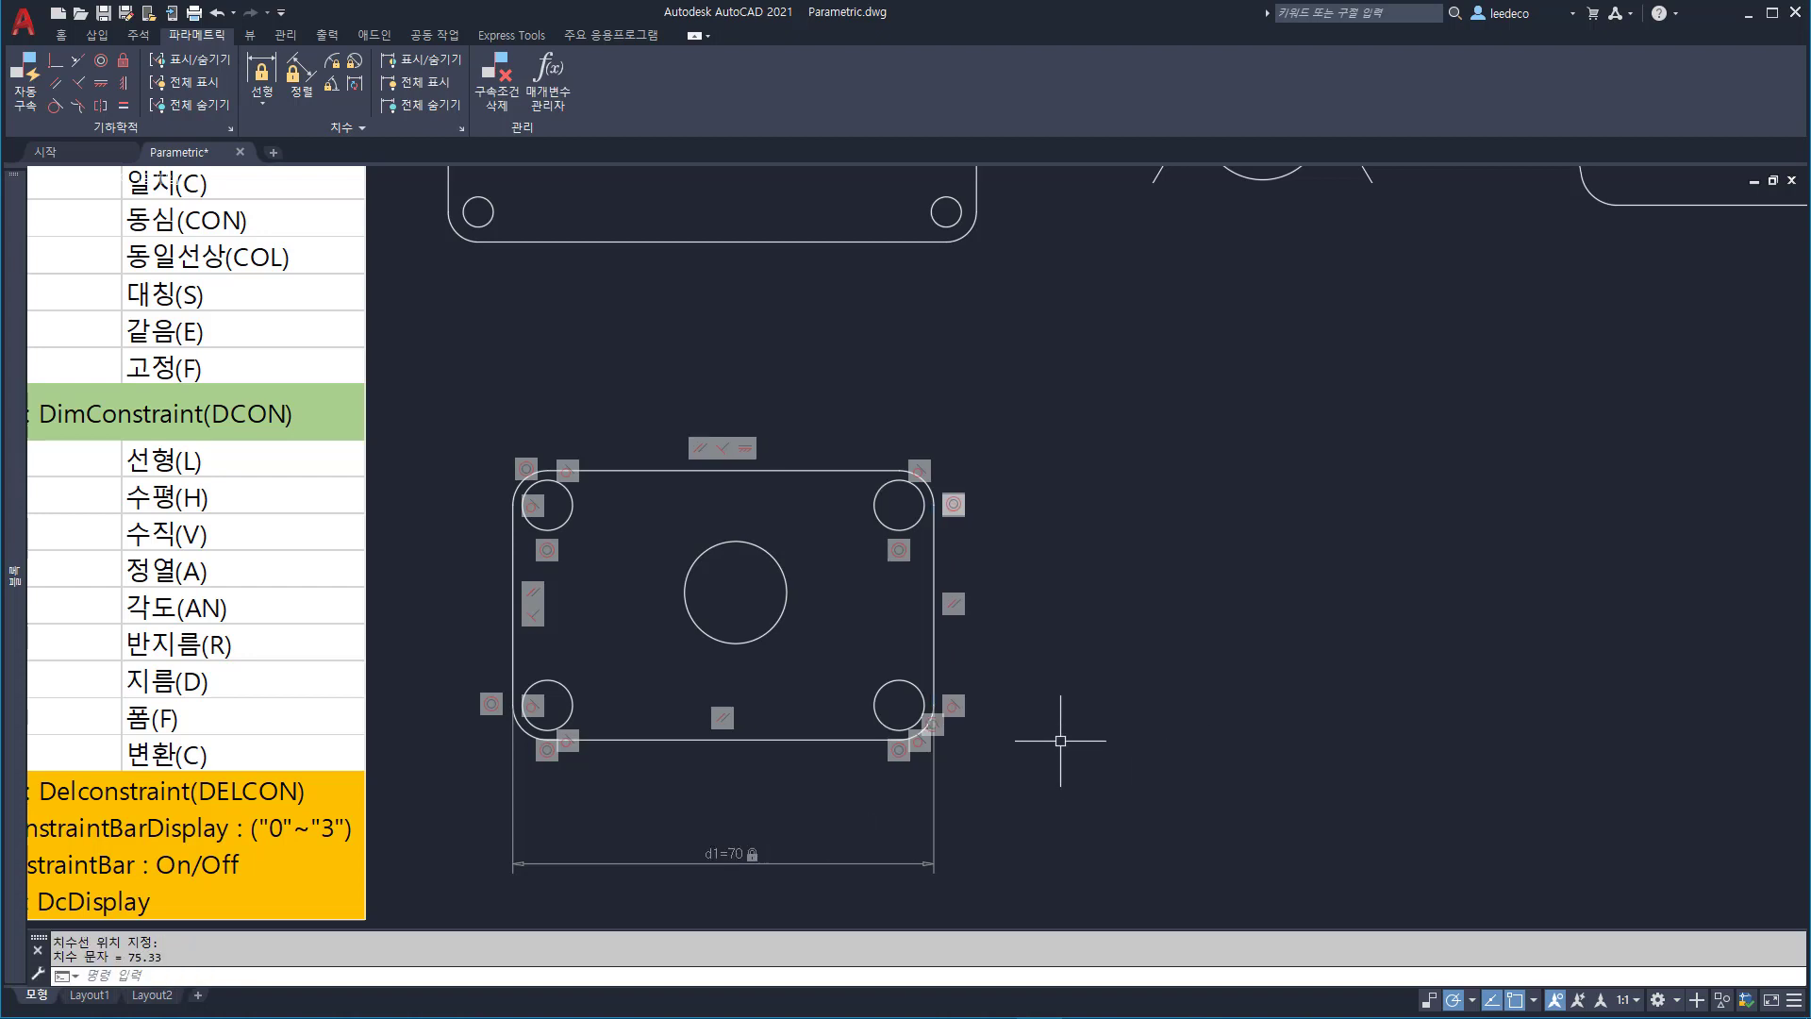
- Add a linear dimensional constraint of 40 between the plate's bottom and top edges, placed to the right of the plate
{"action": "key", "text": "space"}
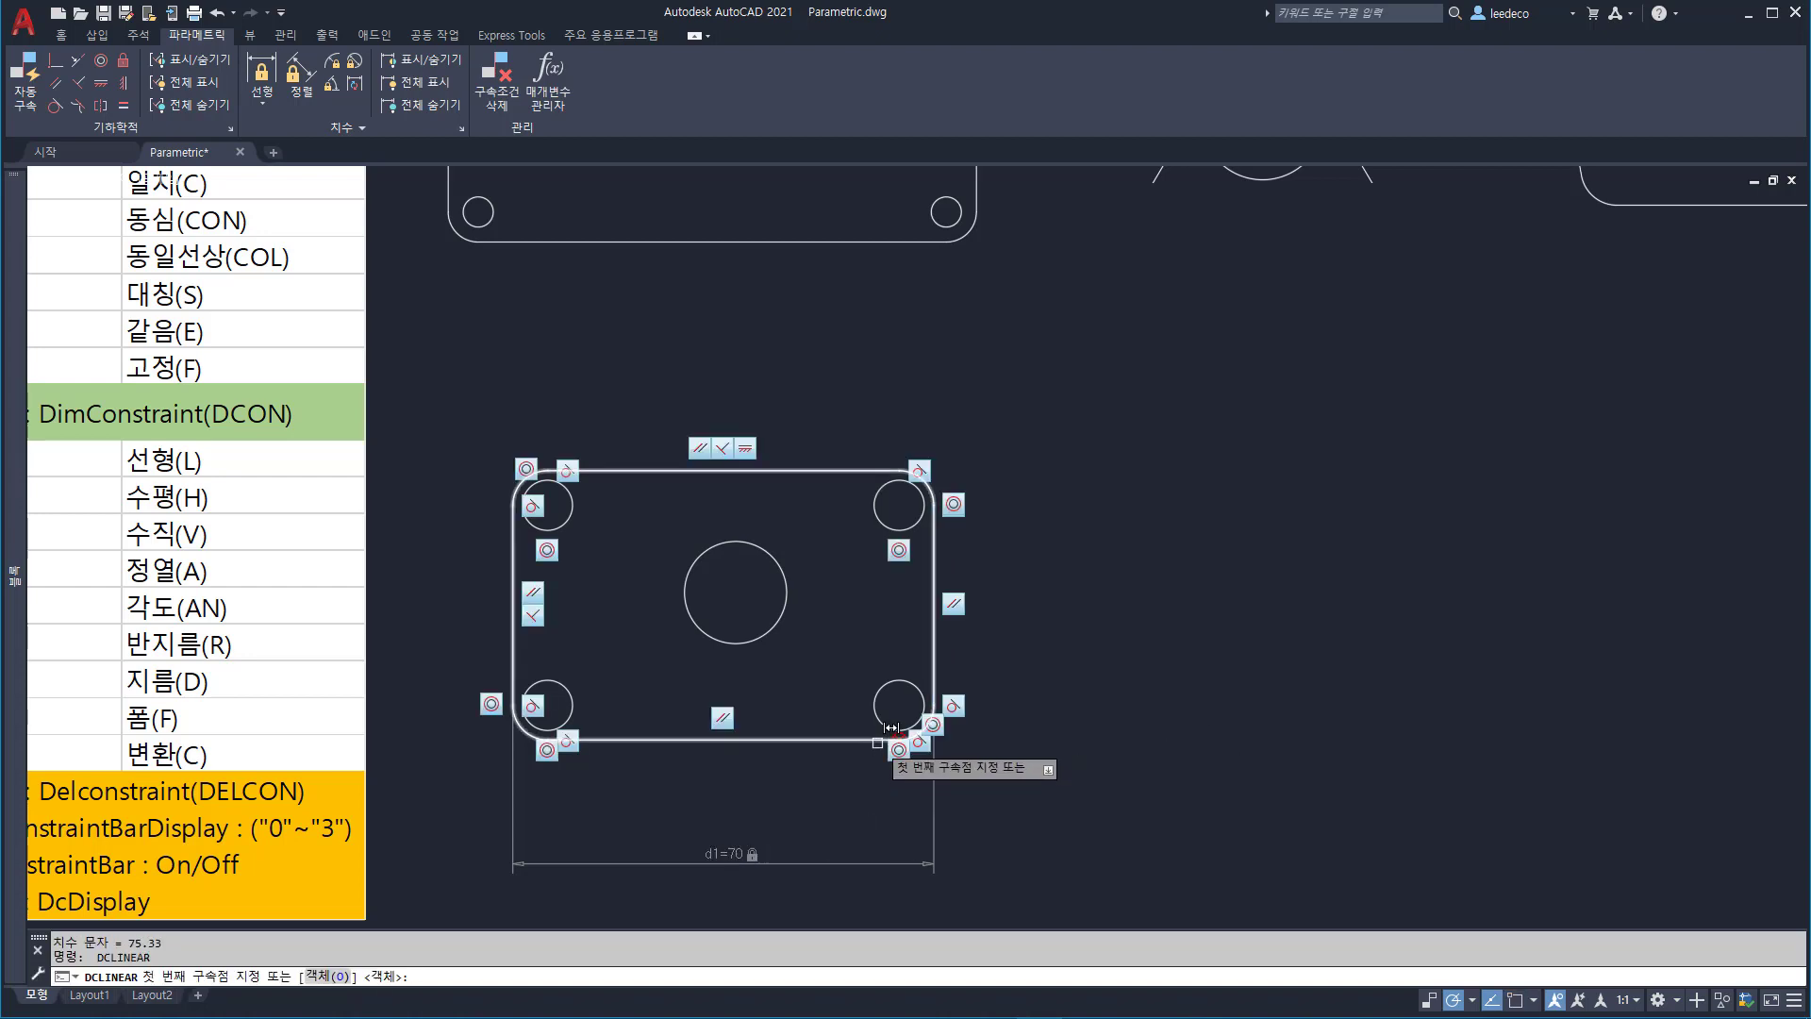
{"action": "left_click", "coordinate": [876, 745]}
{"action": "left_click", "coordinate": [921, 472]}
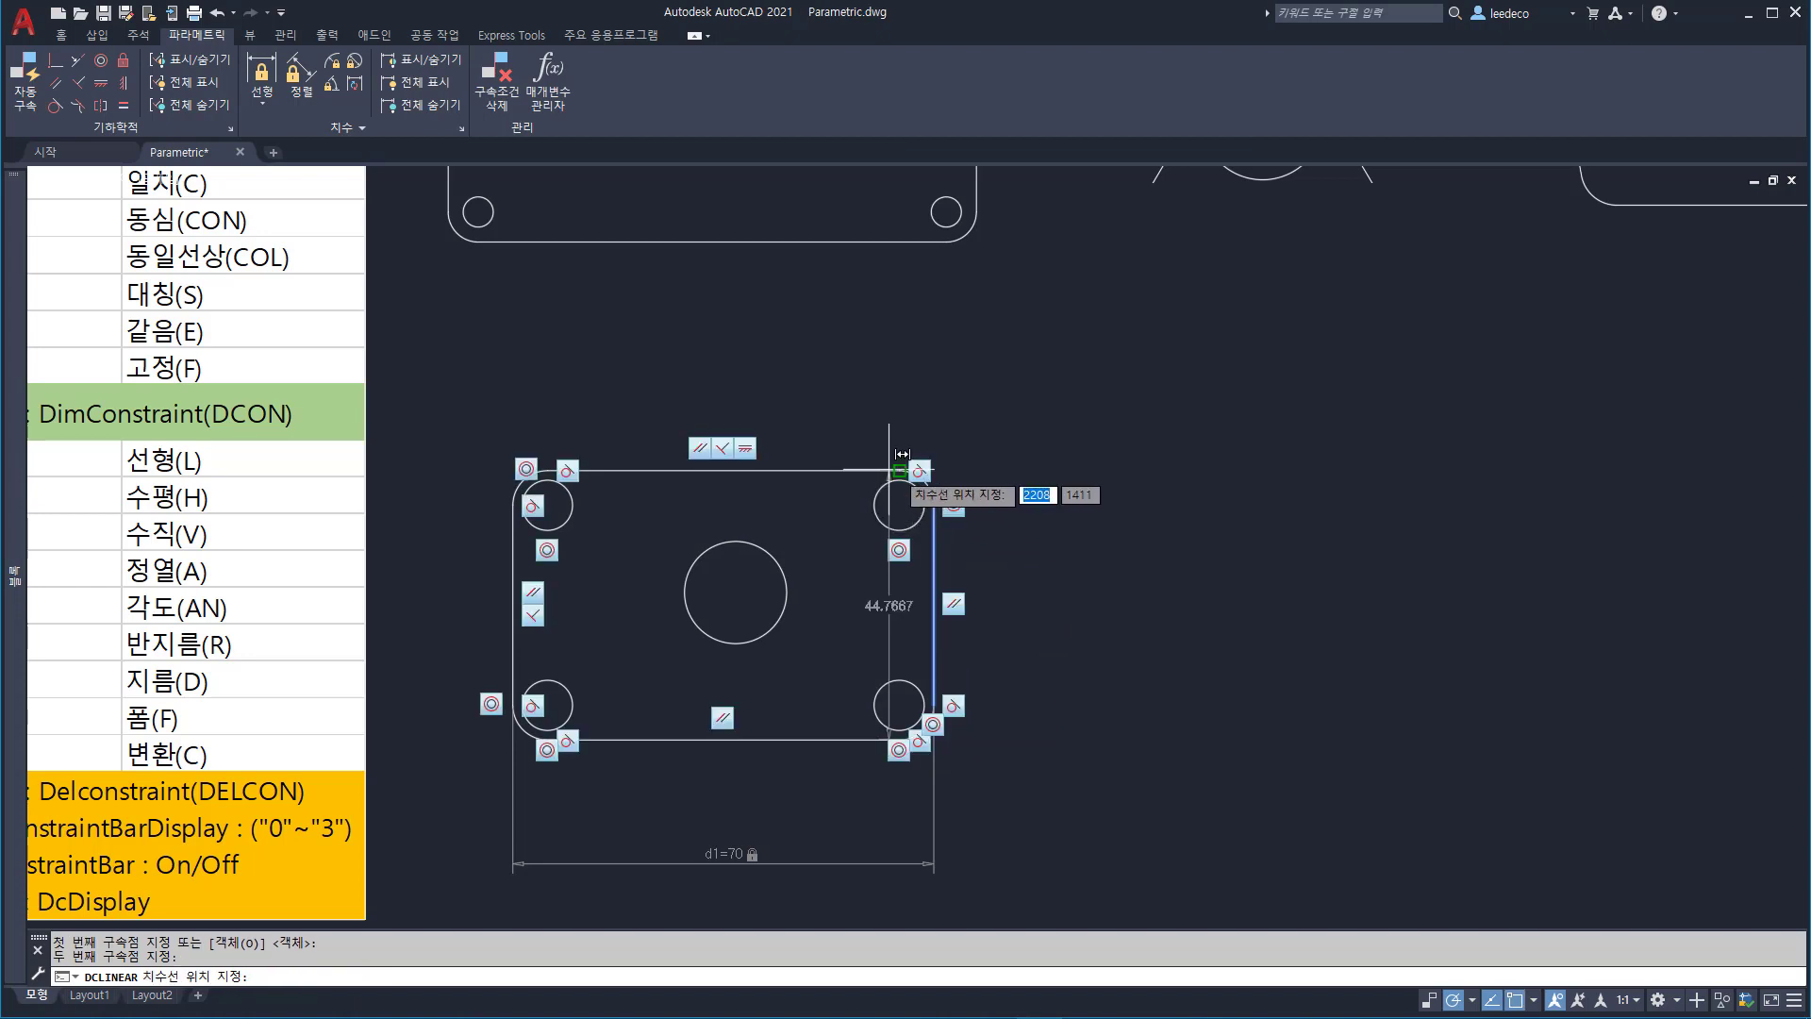
{"action": "left_click", "coordinate": [1062, 507]}
{"action": "type", "text": "40"}
{"action": "key", "text": "Return"}
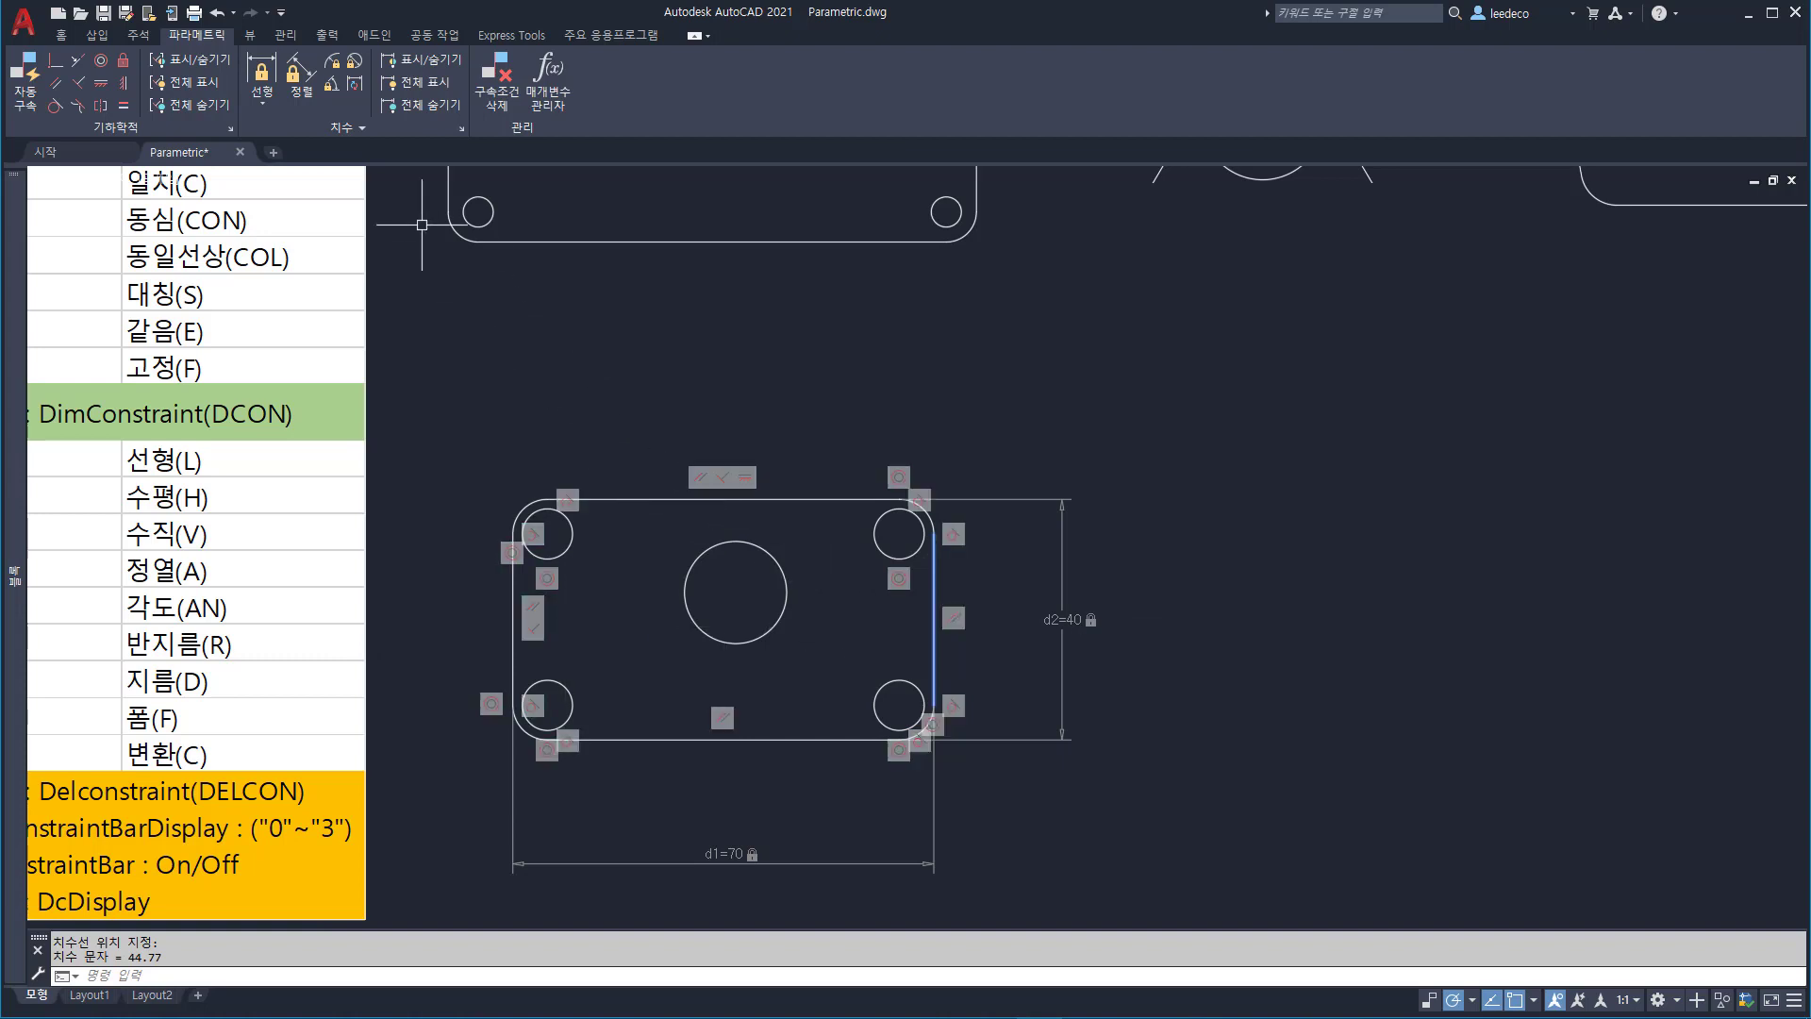
- Constrain the horizontal distance from the plate's left edge to the large circle's center with the formula d1/2
{"action": "key", "text": "Return"}
{"action": "left_click", "coordinate": [512, 706]}
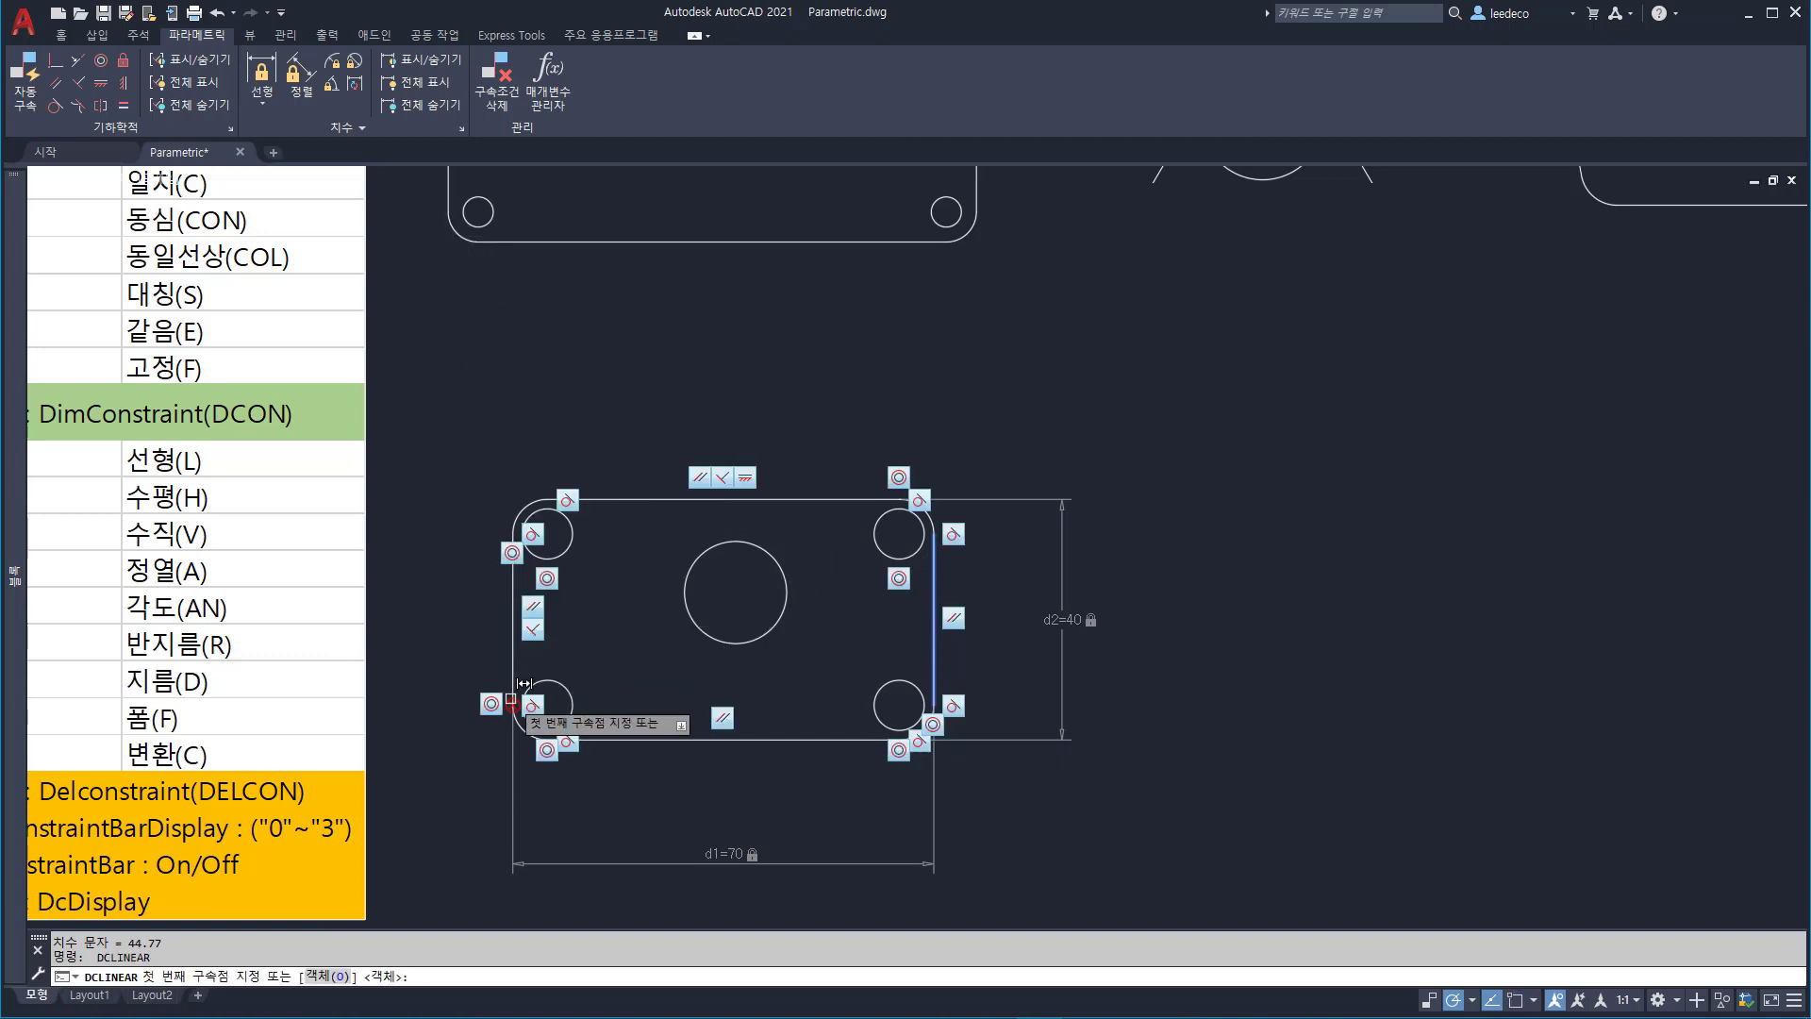
{"action": "left_click", "coordinate": [735, 592]}
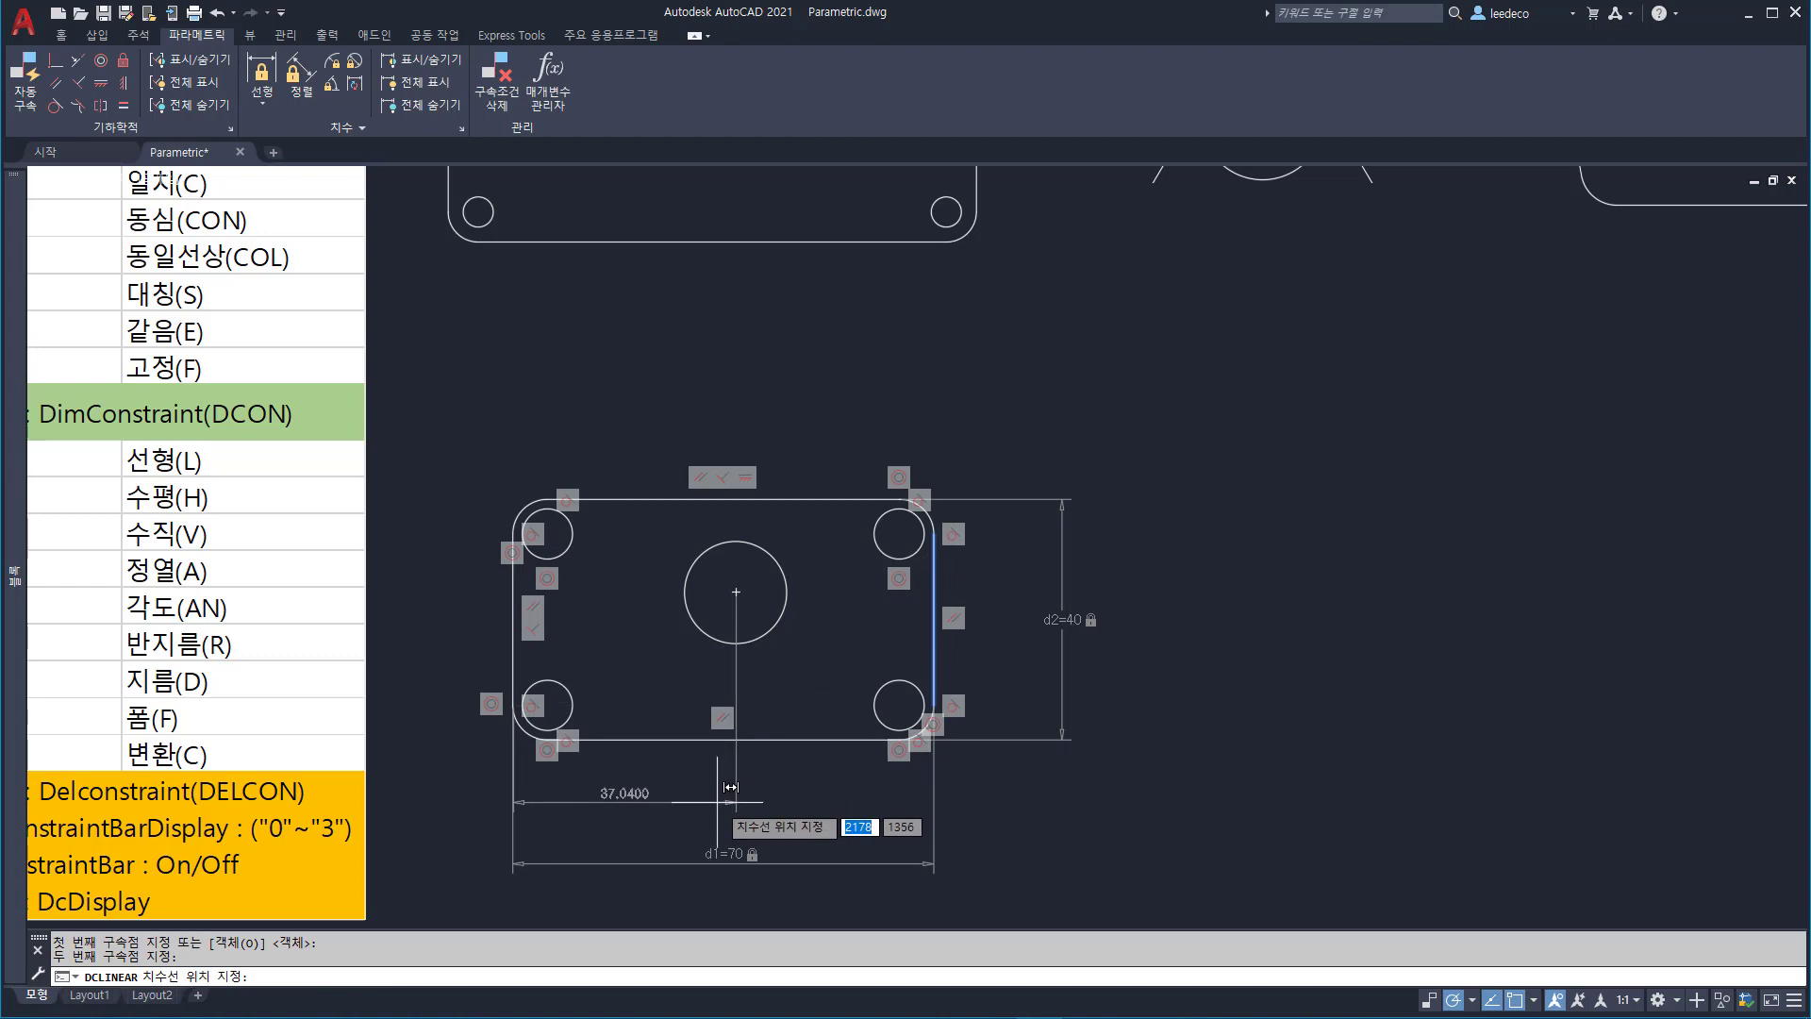
{"action": "left_click", "coordinate": [817, 800]}
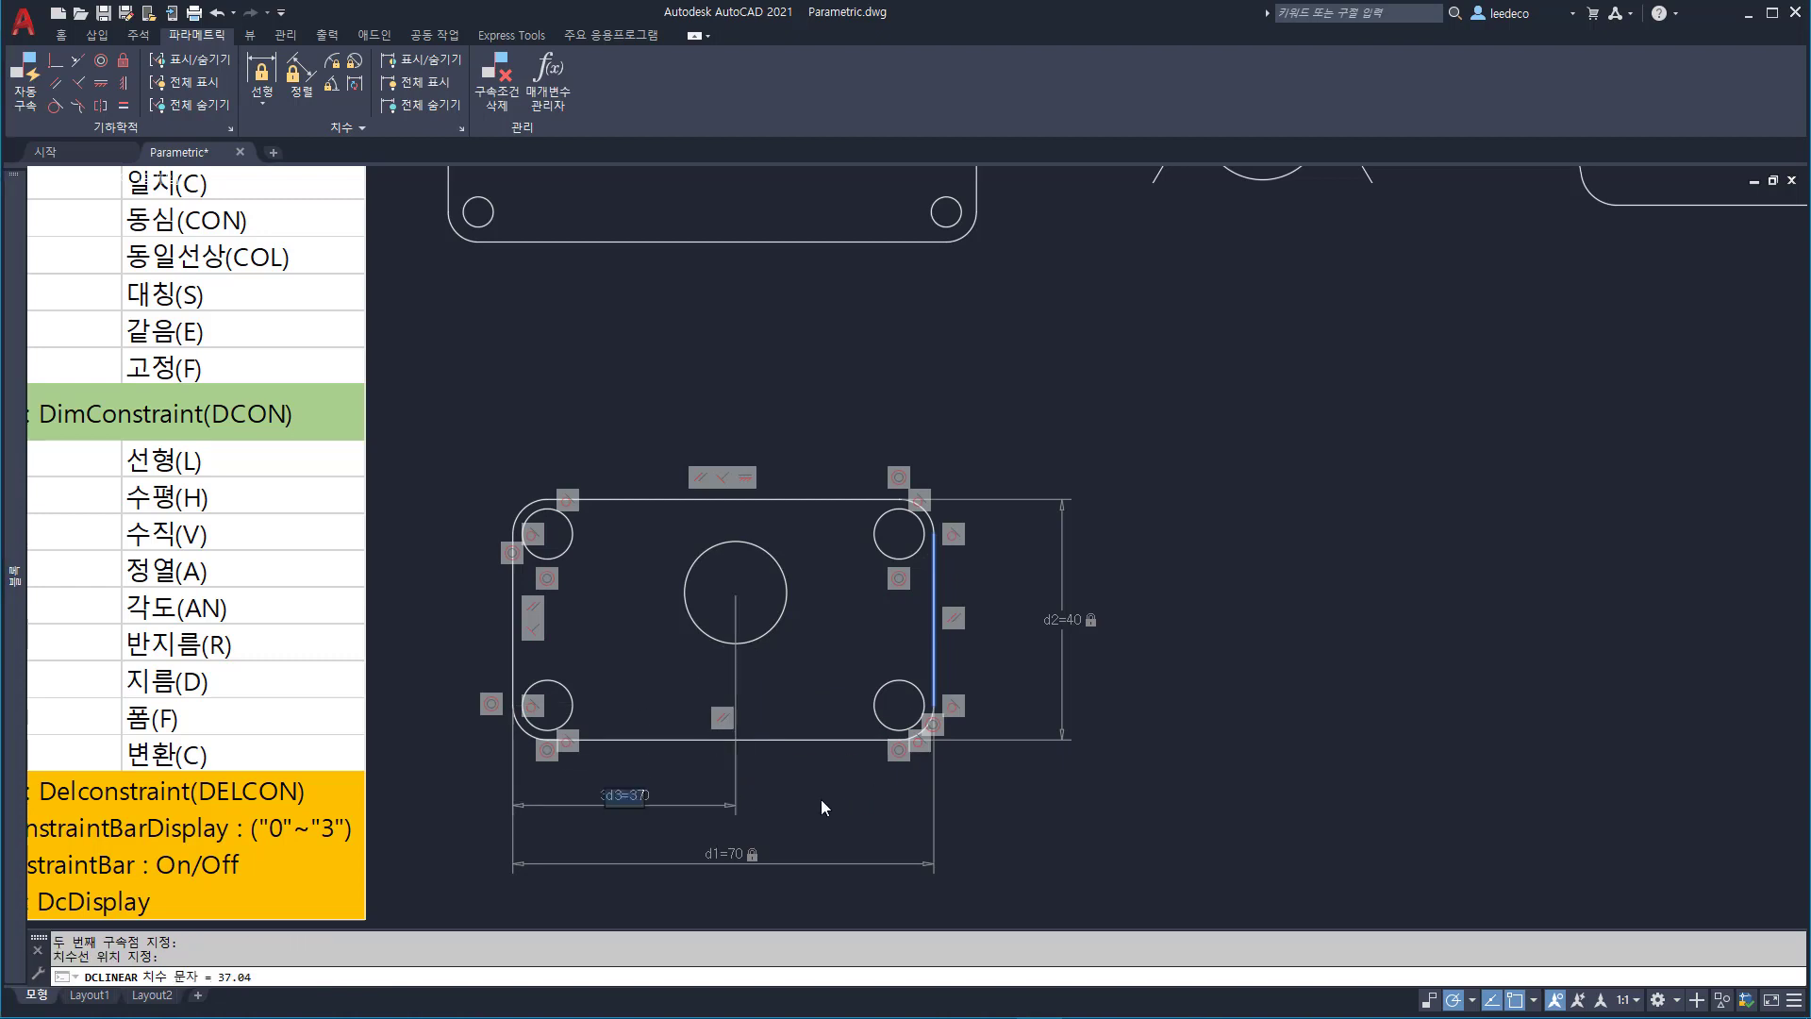
{"action": "type", "text": "d1/2"}
{"action": "key", "text": "Return"}
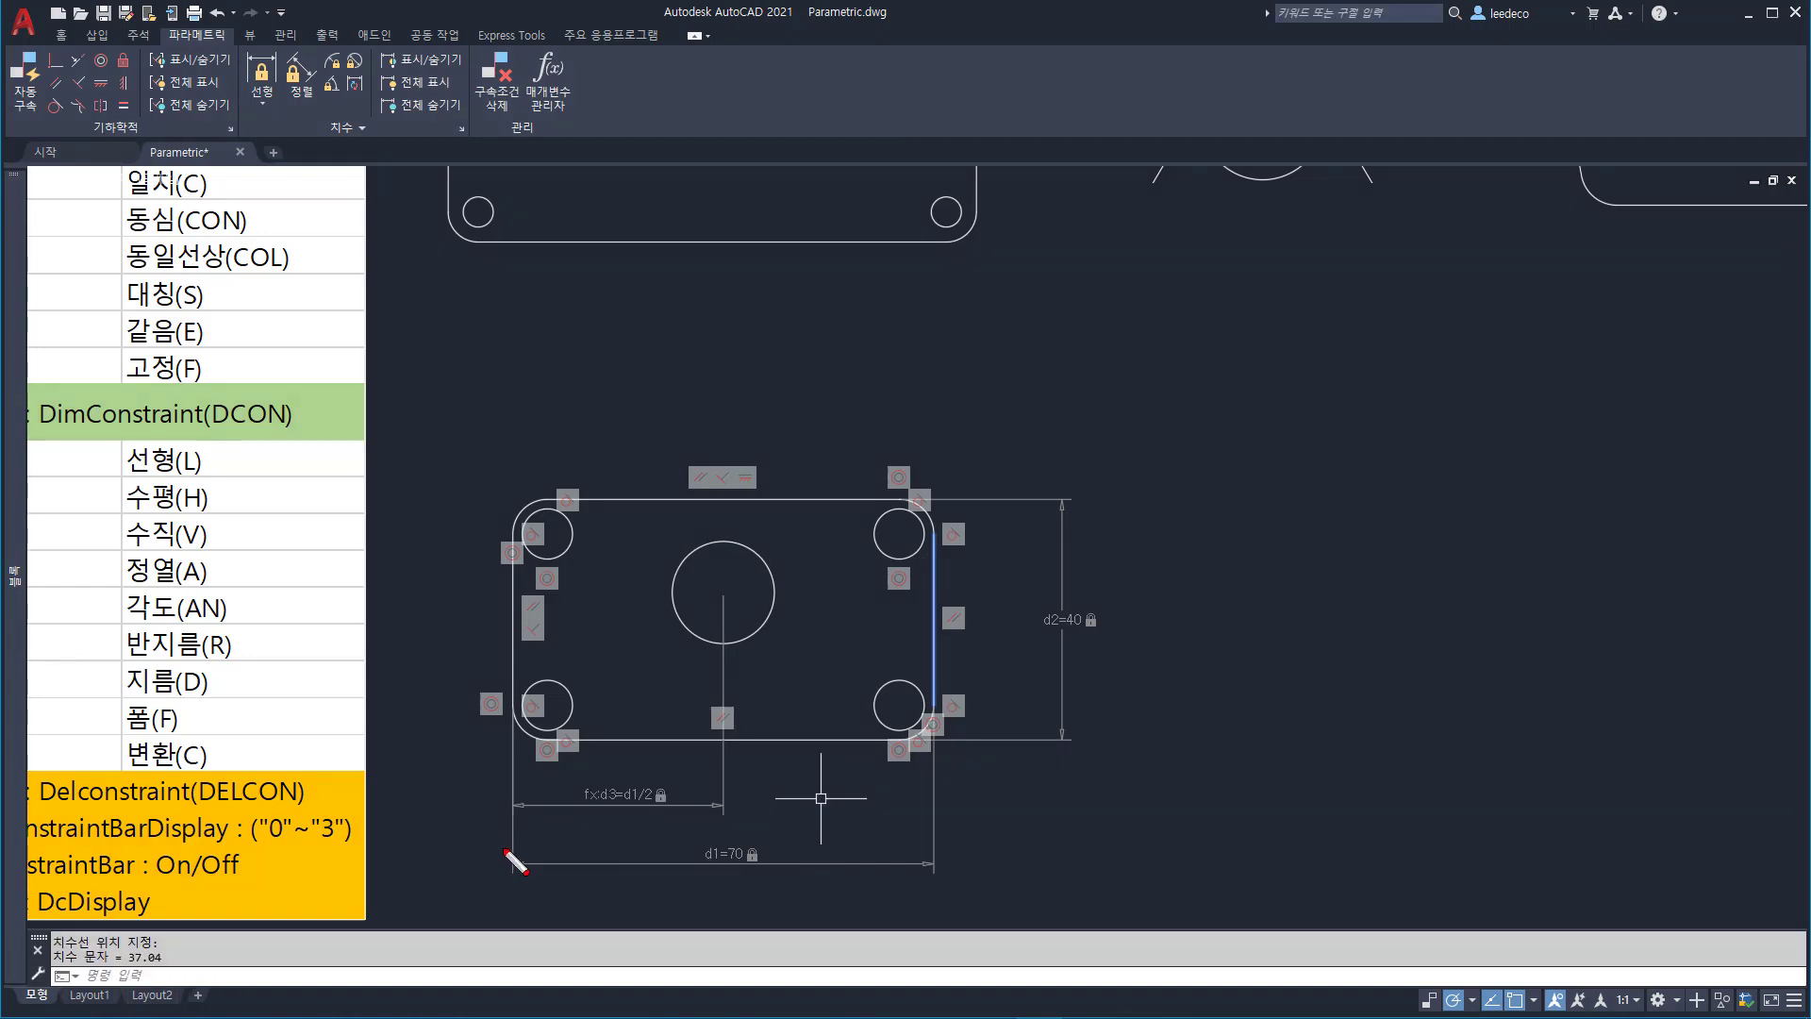
{"action": "left_click", "coordinate": [570, 769]}
{"action": "key", "text": "Escape"}
- Constrain the vertical distance from the plate's bottom edge to the large circle's center with the formula d2/2
{"action": "key", "text": "space"}
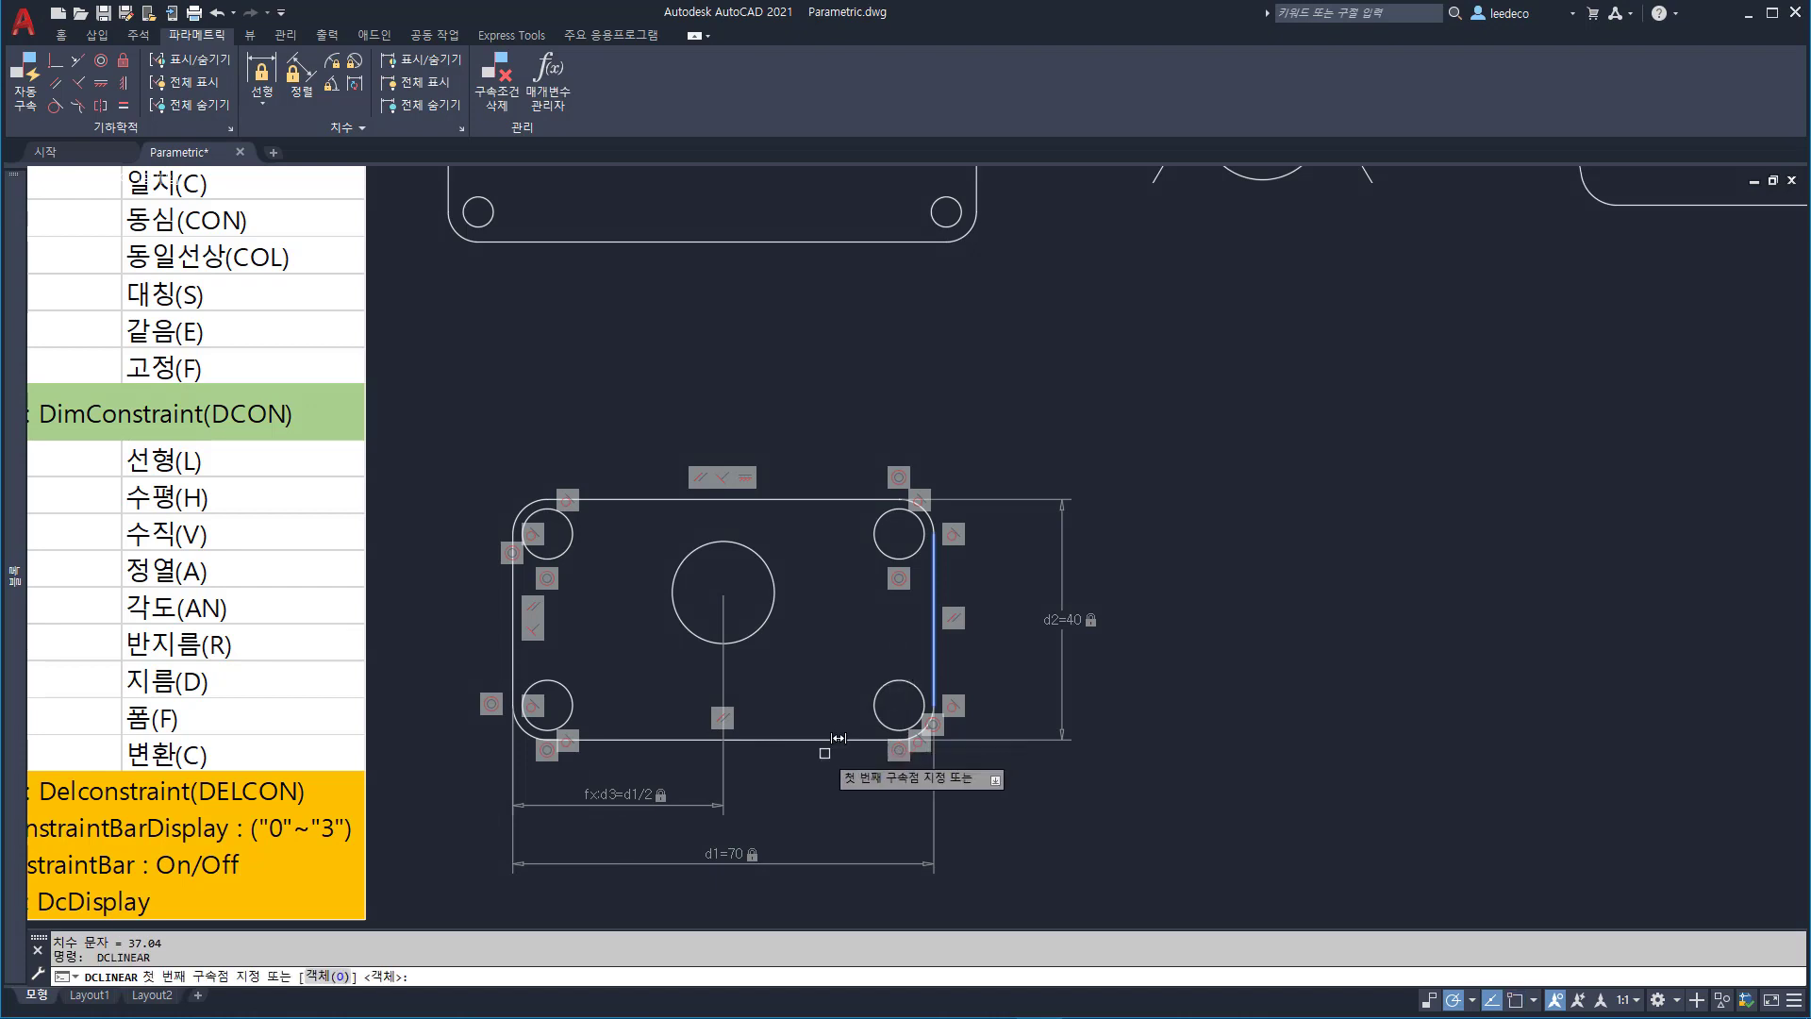
{"action": "left_click", "coordinate": [875, 742]}
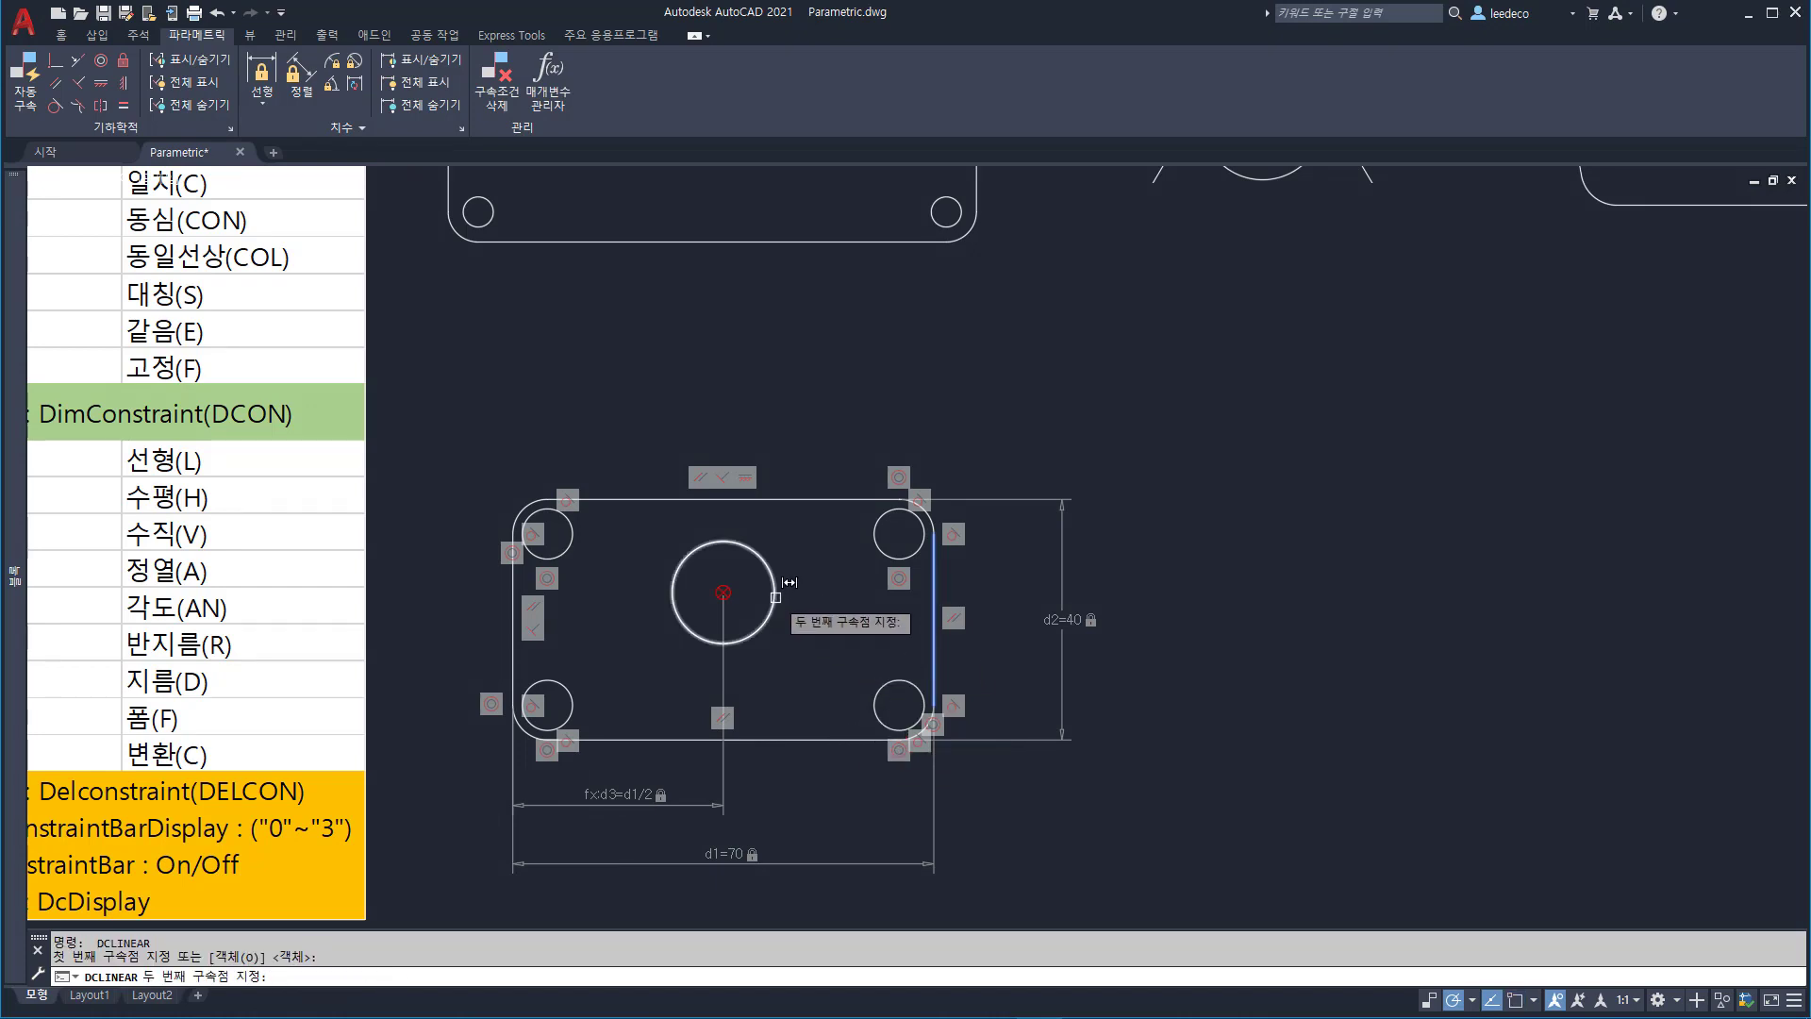
{"action": "left_click", "coordinate": [724, 592]}
{"action": "left_click", "coordinate": [996, 600]}
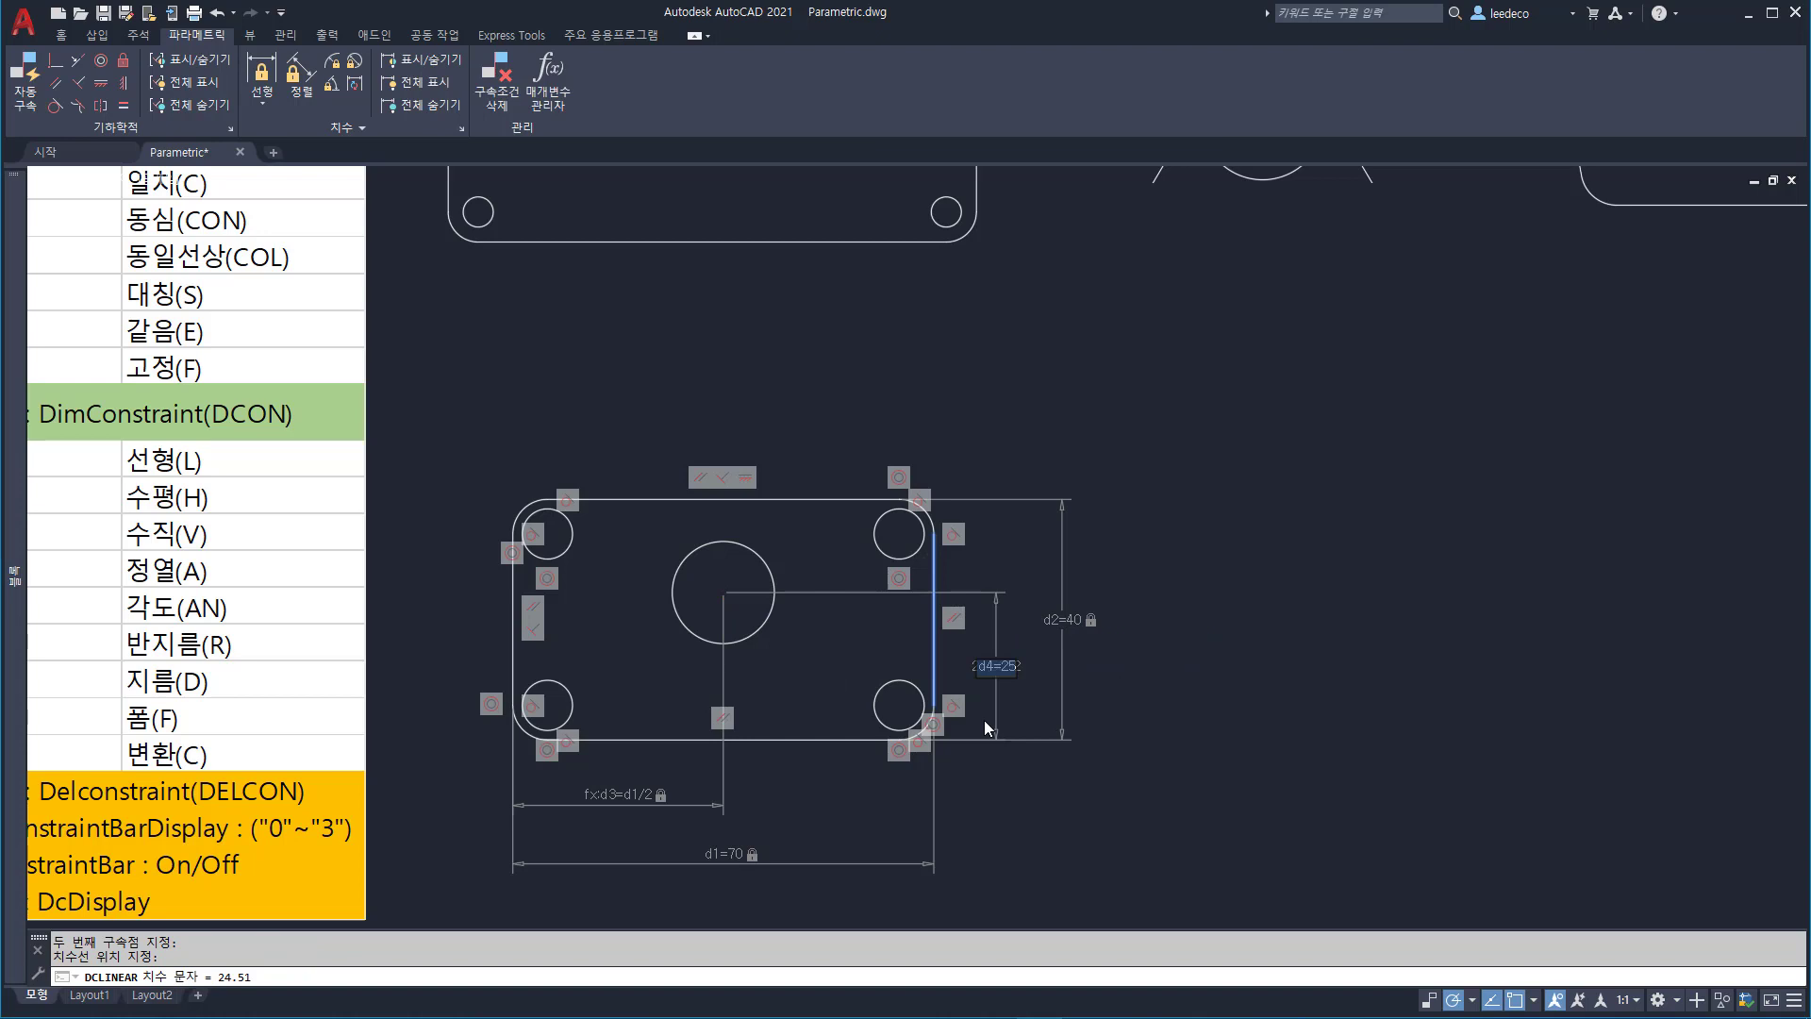
{"action": "type", "text": "d2/2"}
{"action": "key", "text": "Return"}
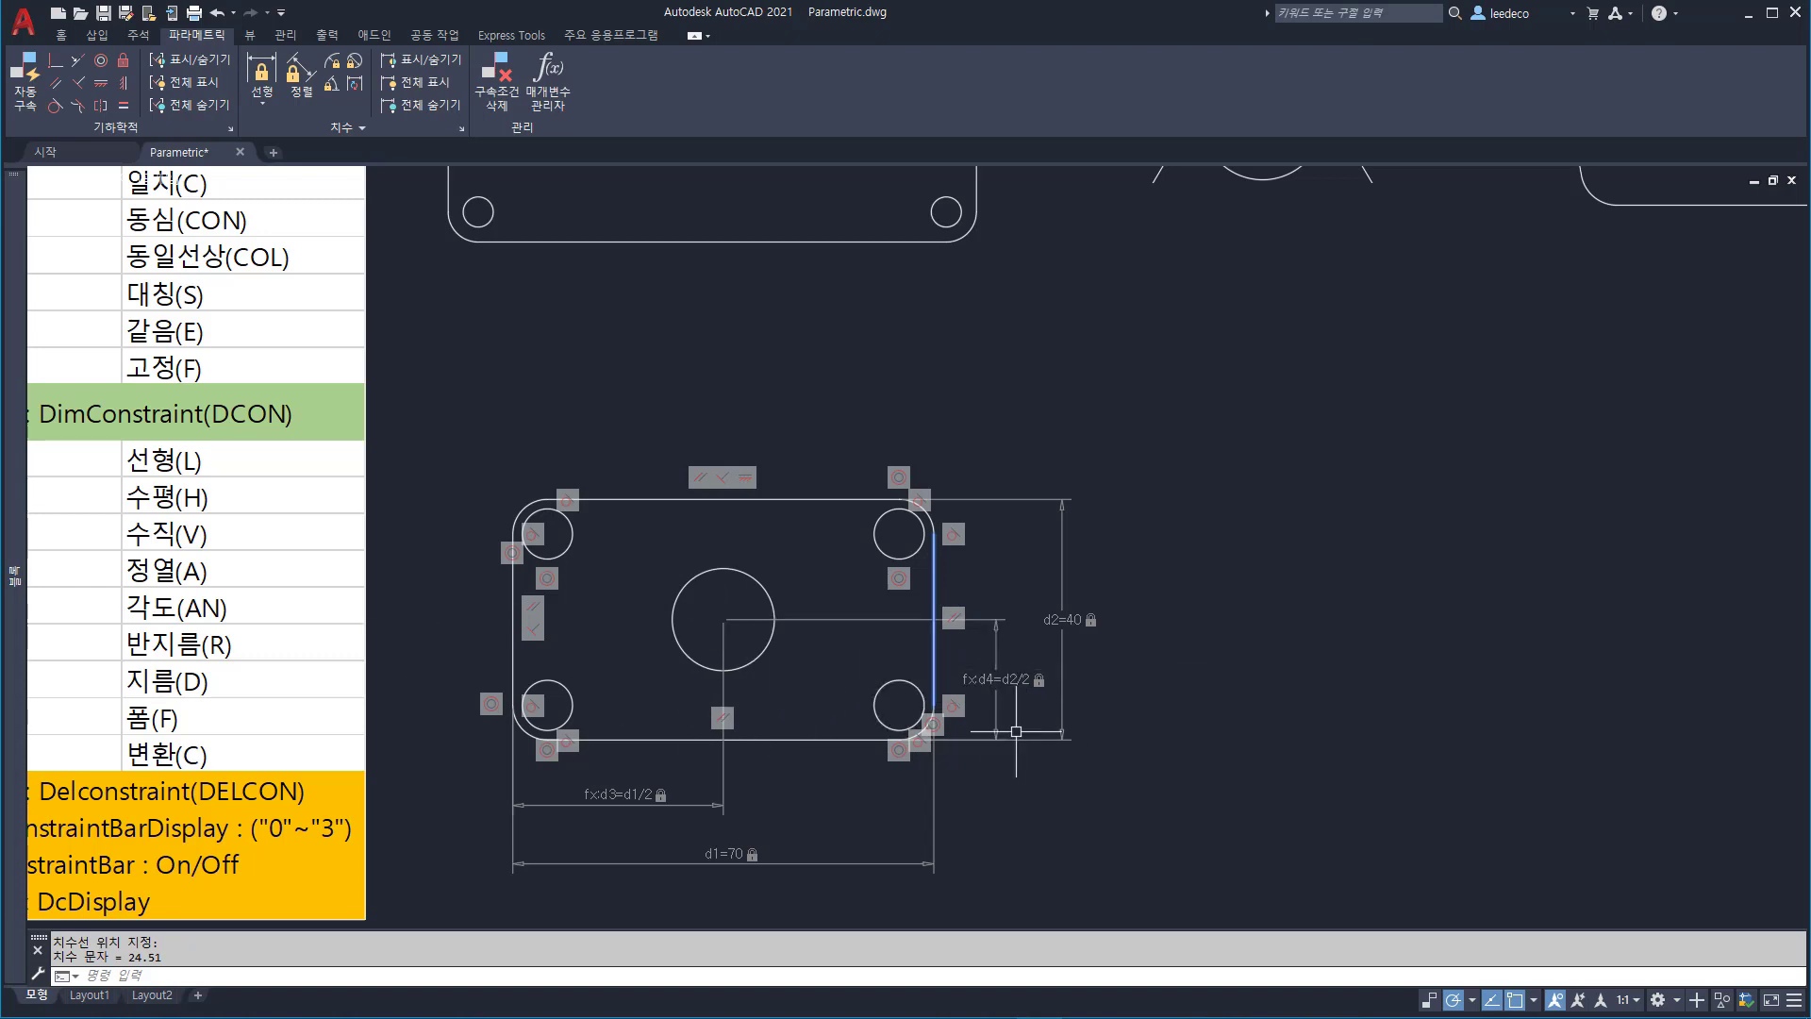
- Define the whole constrained plate as a block named "a", with its base point at the large circle's center
{"action": "left_click", "coordinate": [453, 429]}
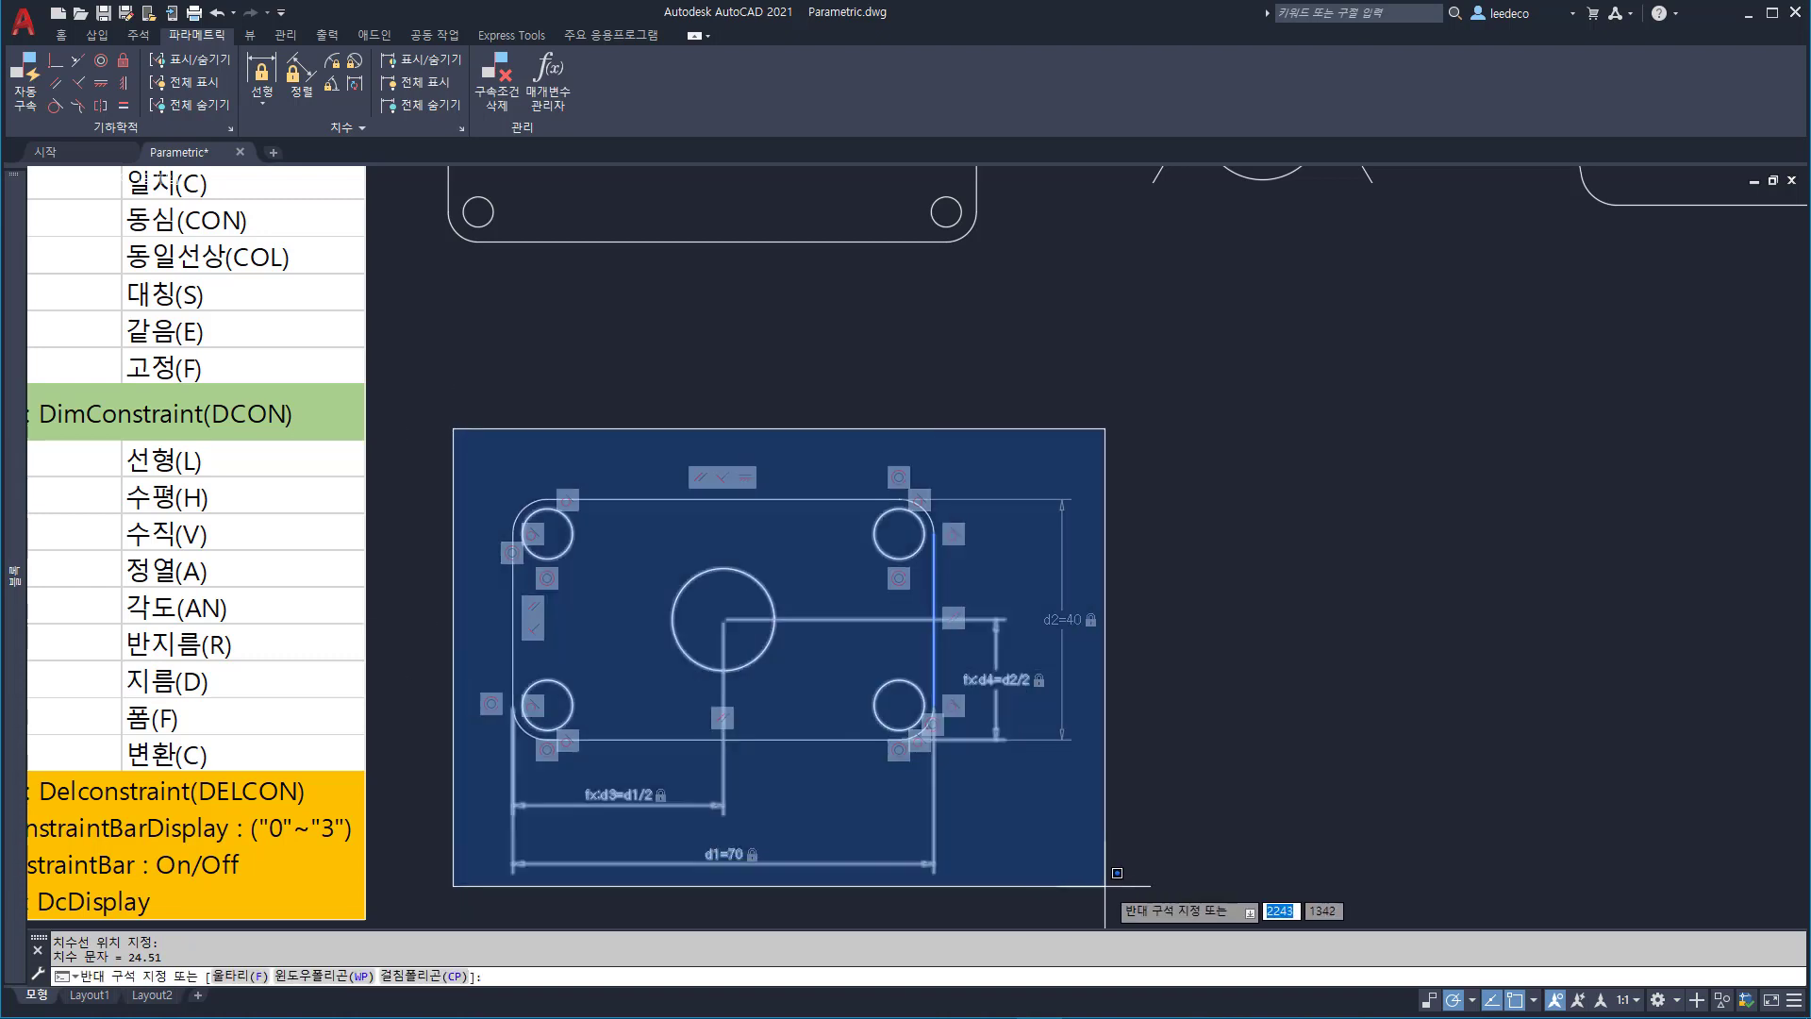
{"action": "left_click", "coordinate": [1156, 897]}
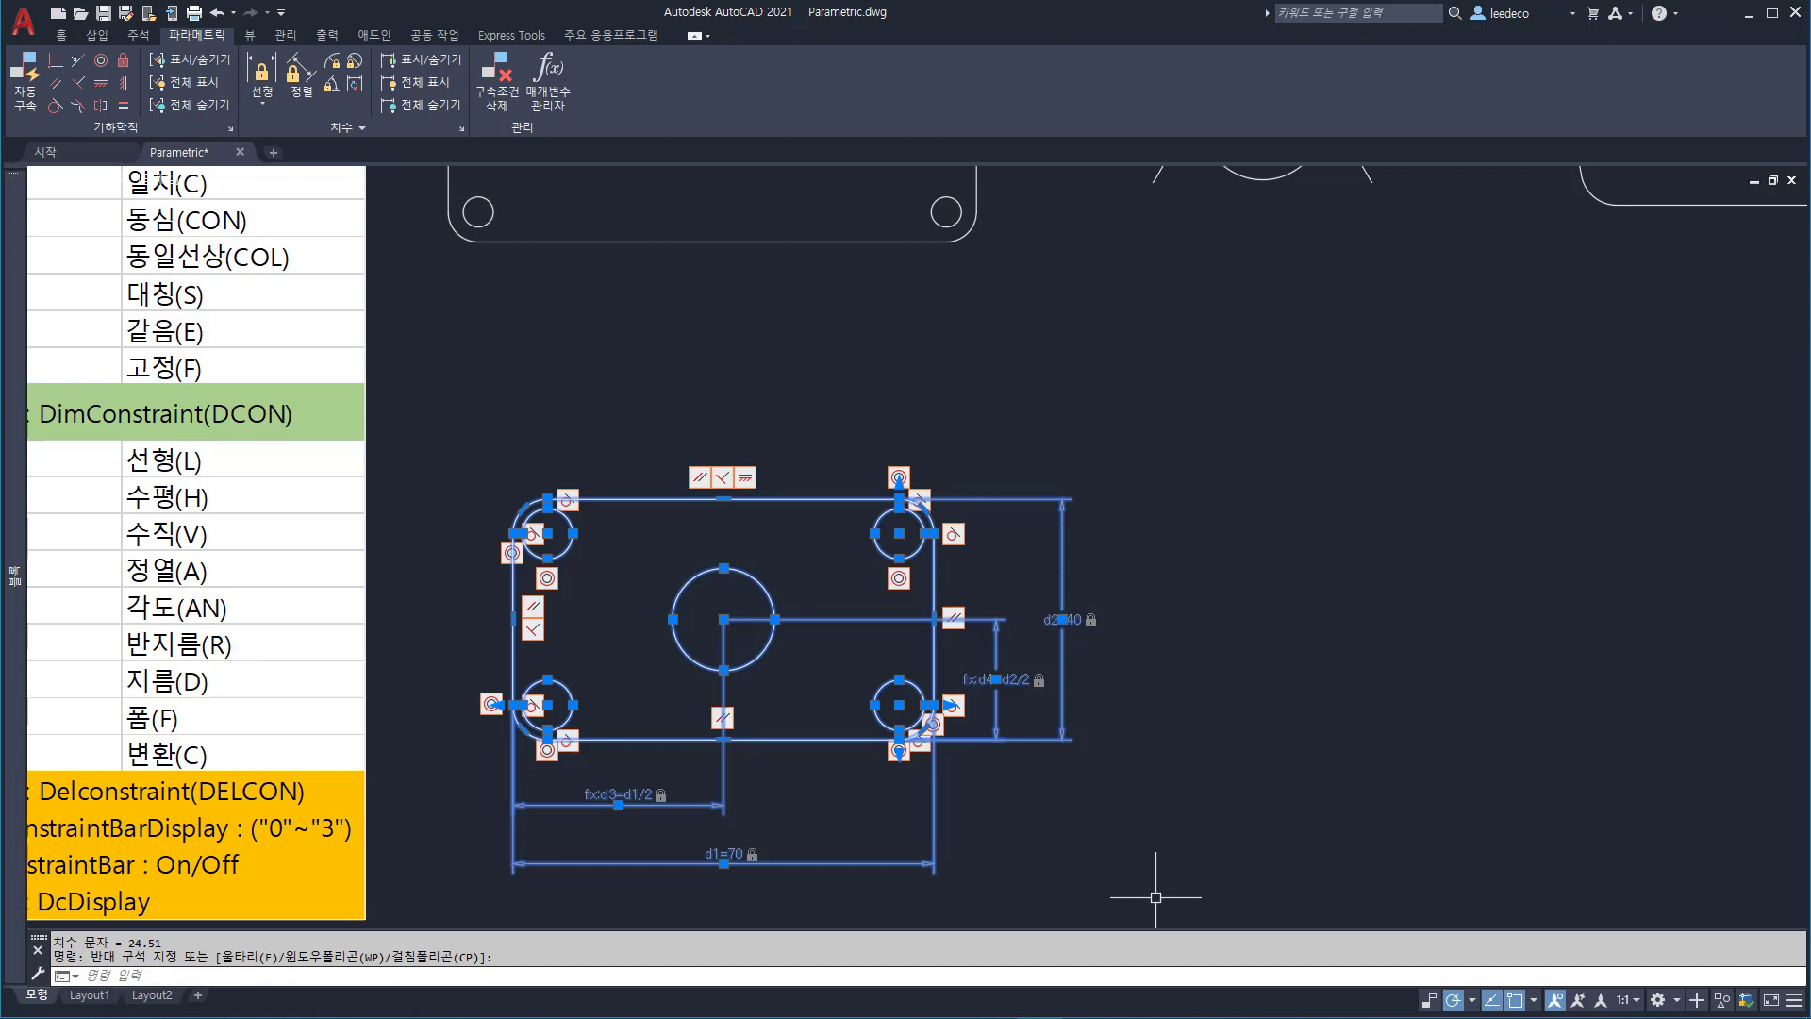
{"action": "type", "text": "b"}
{"action": "key", "text": "Return"}
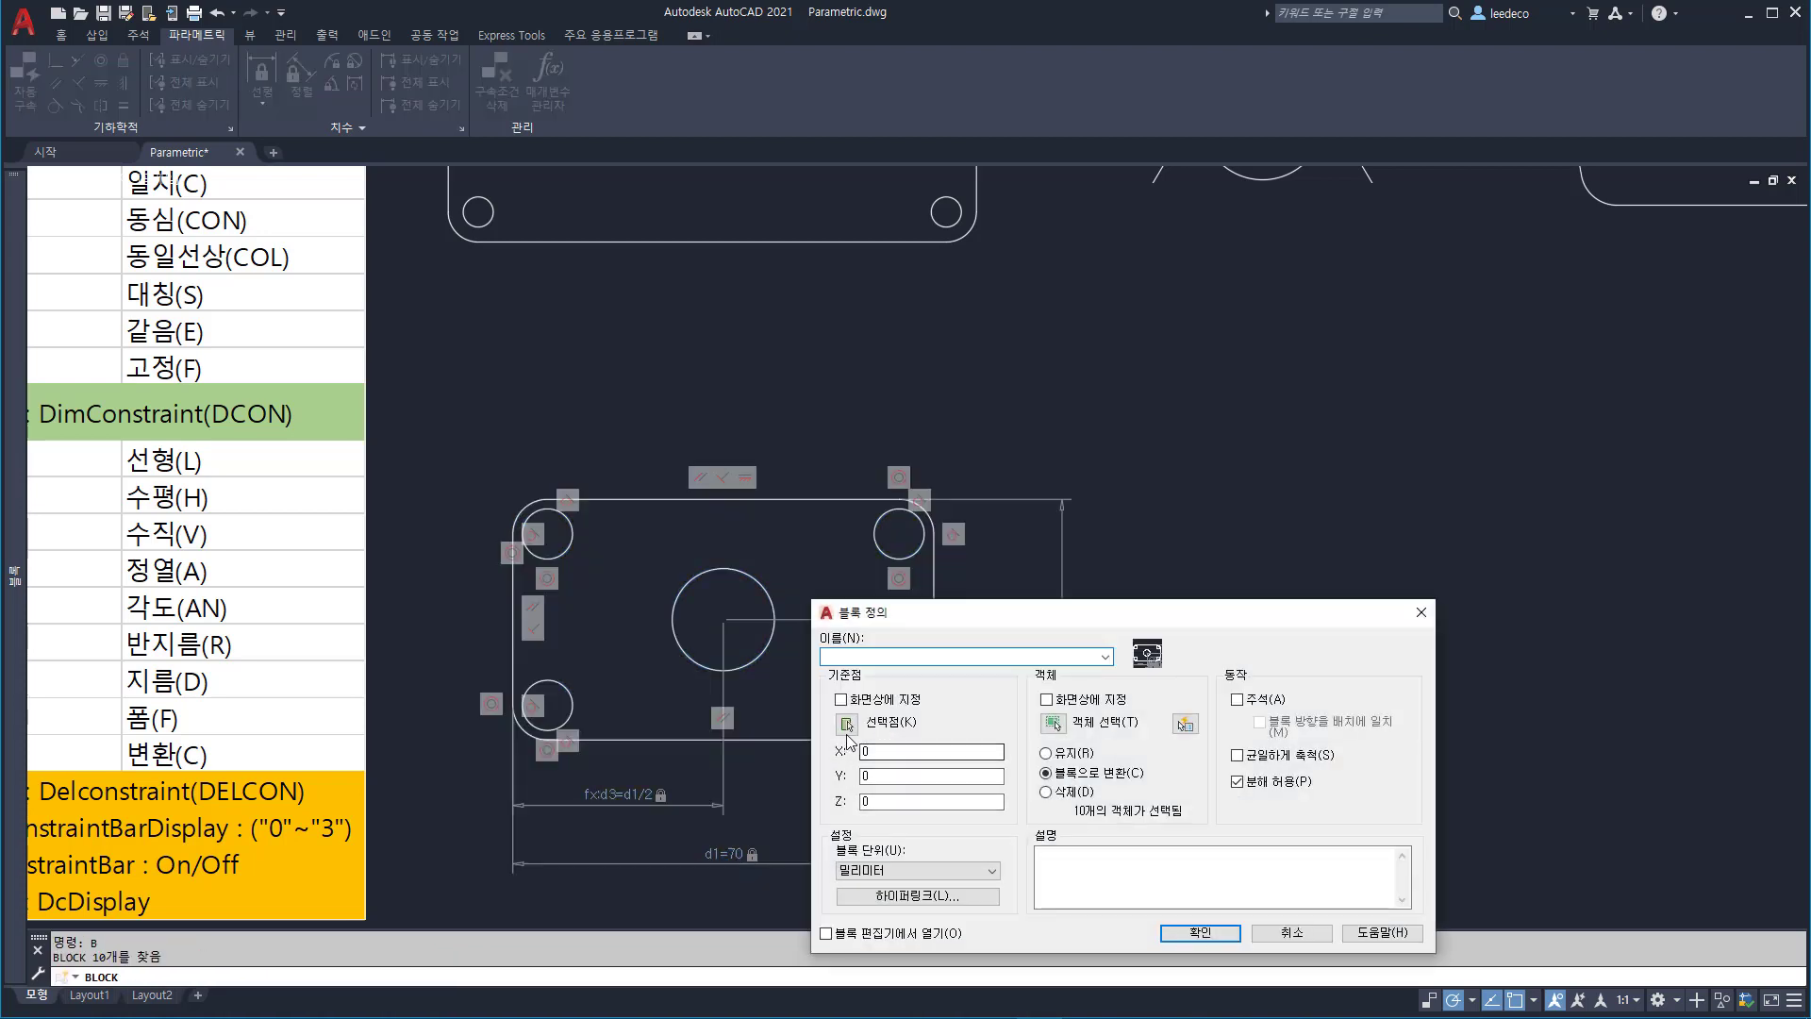
{"action": "left_click", "coordinate": [847, 726]}
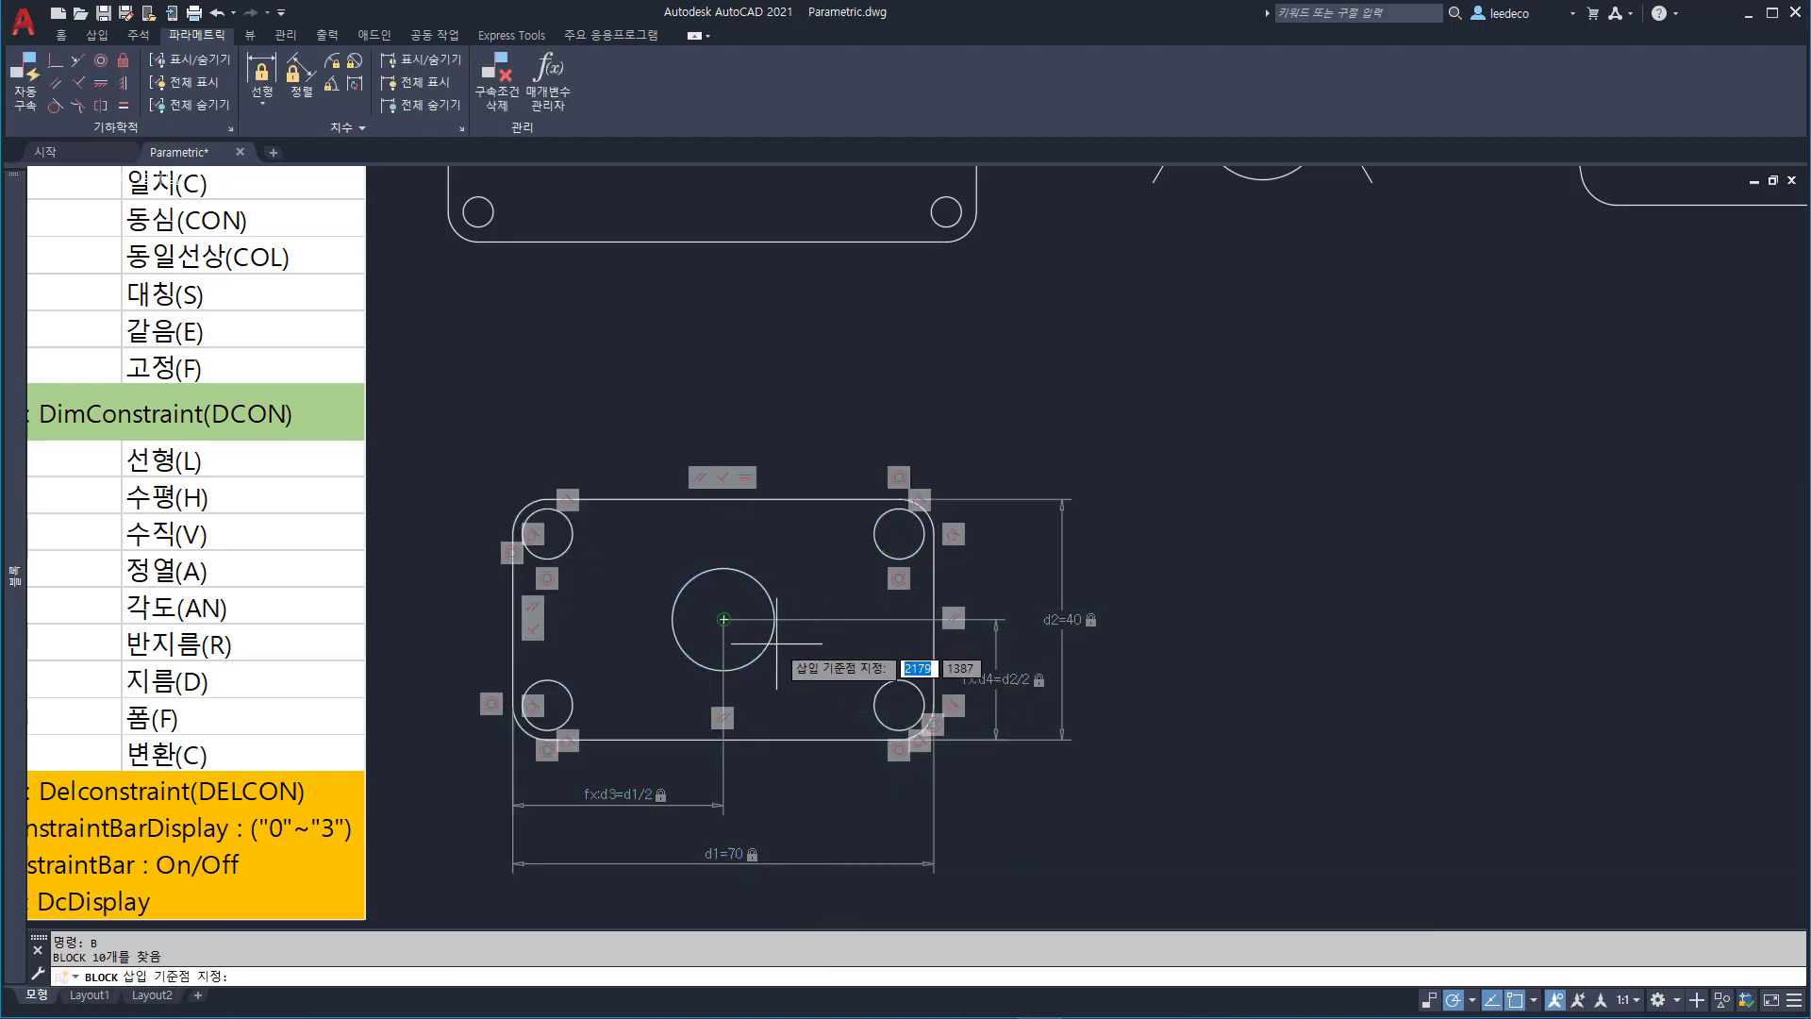
{"action": "left_click", "coordinate": [776, 643]}
{"action": "left_click", "coordinate": [913, 657]}
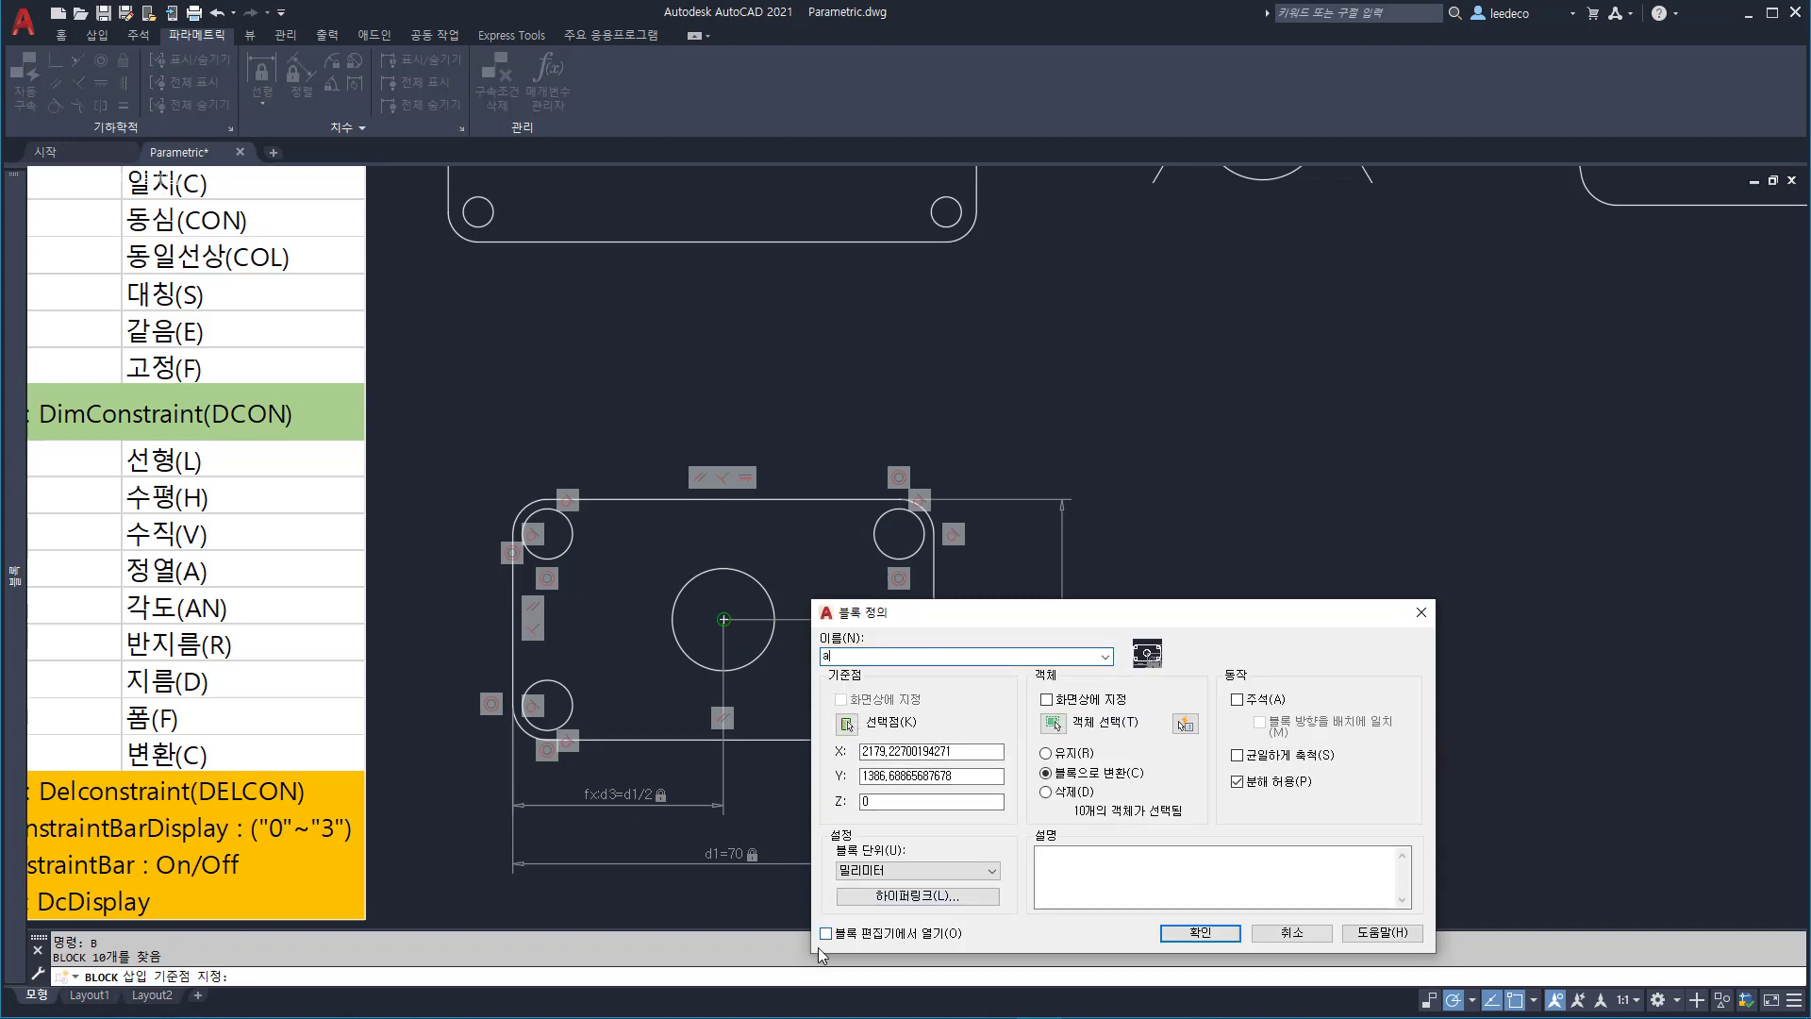
{"action": "left_click", "coordinate": [1200, 932]}
{"action": "left_click", "coordinate": [1060, 639]}
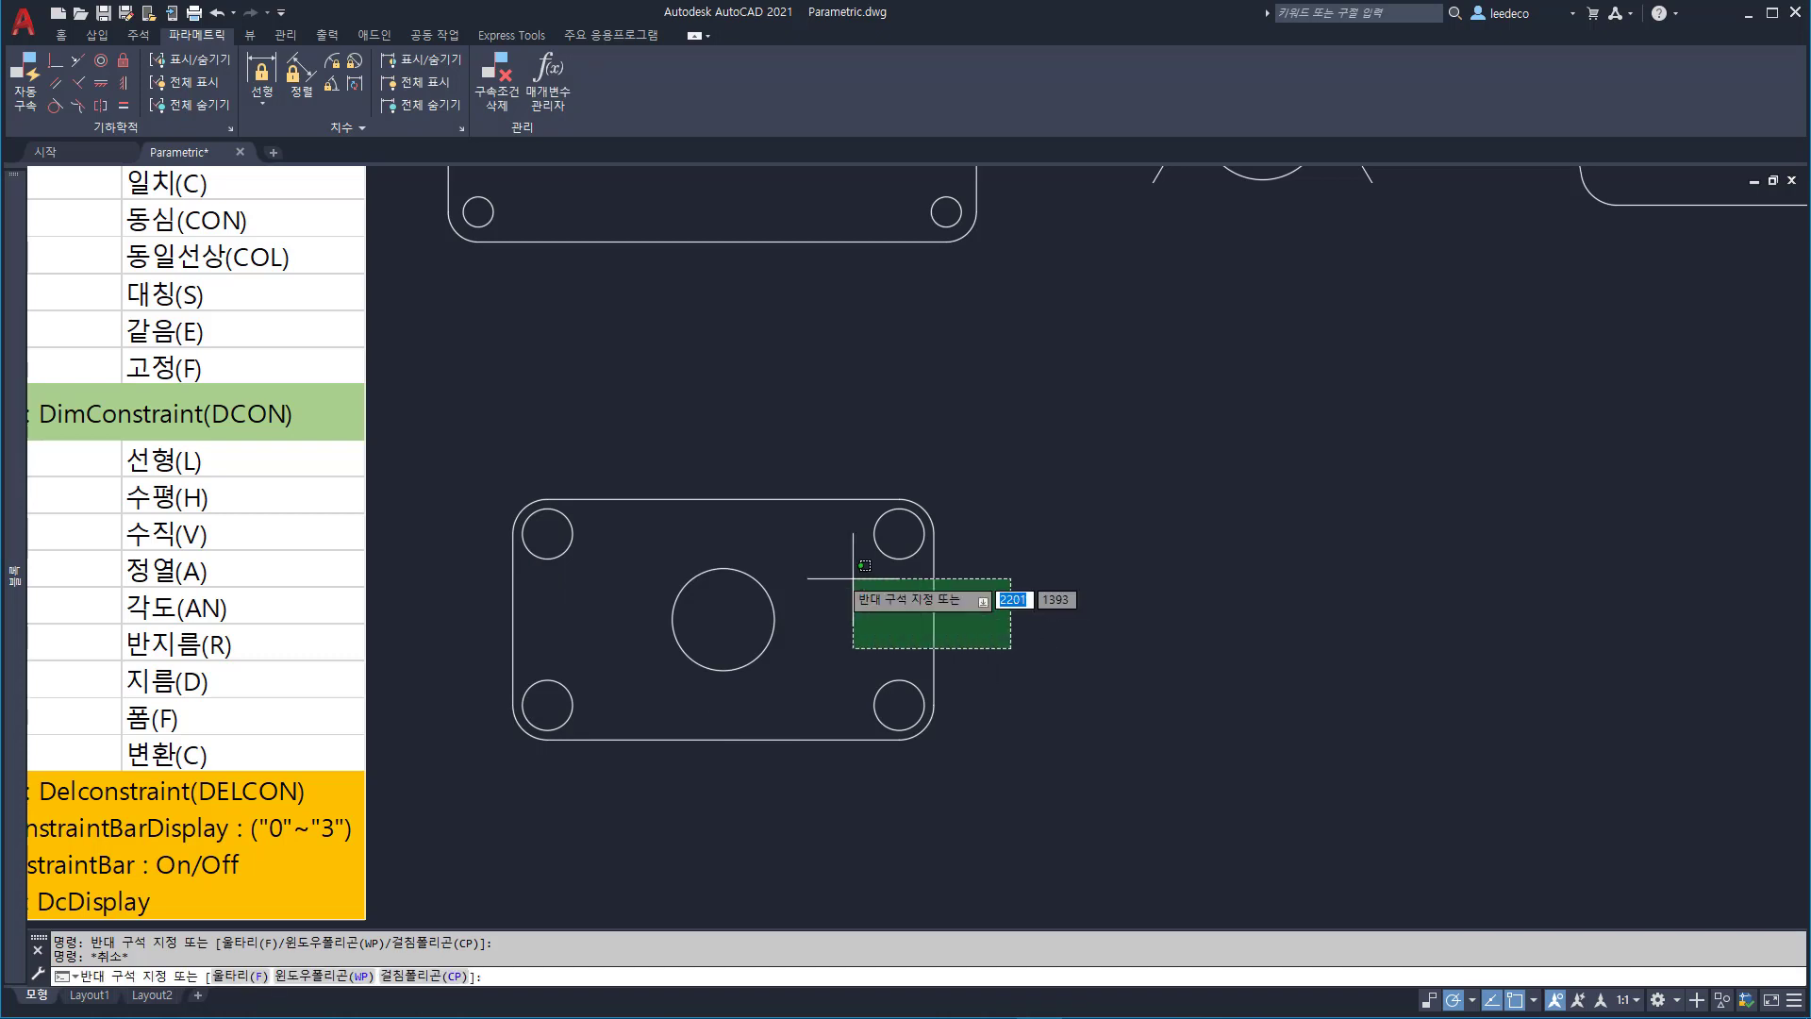
{"action": "left_click", "coordinate": [854, 586]}
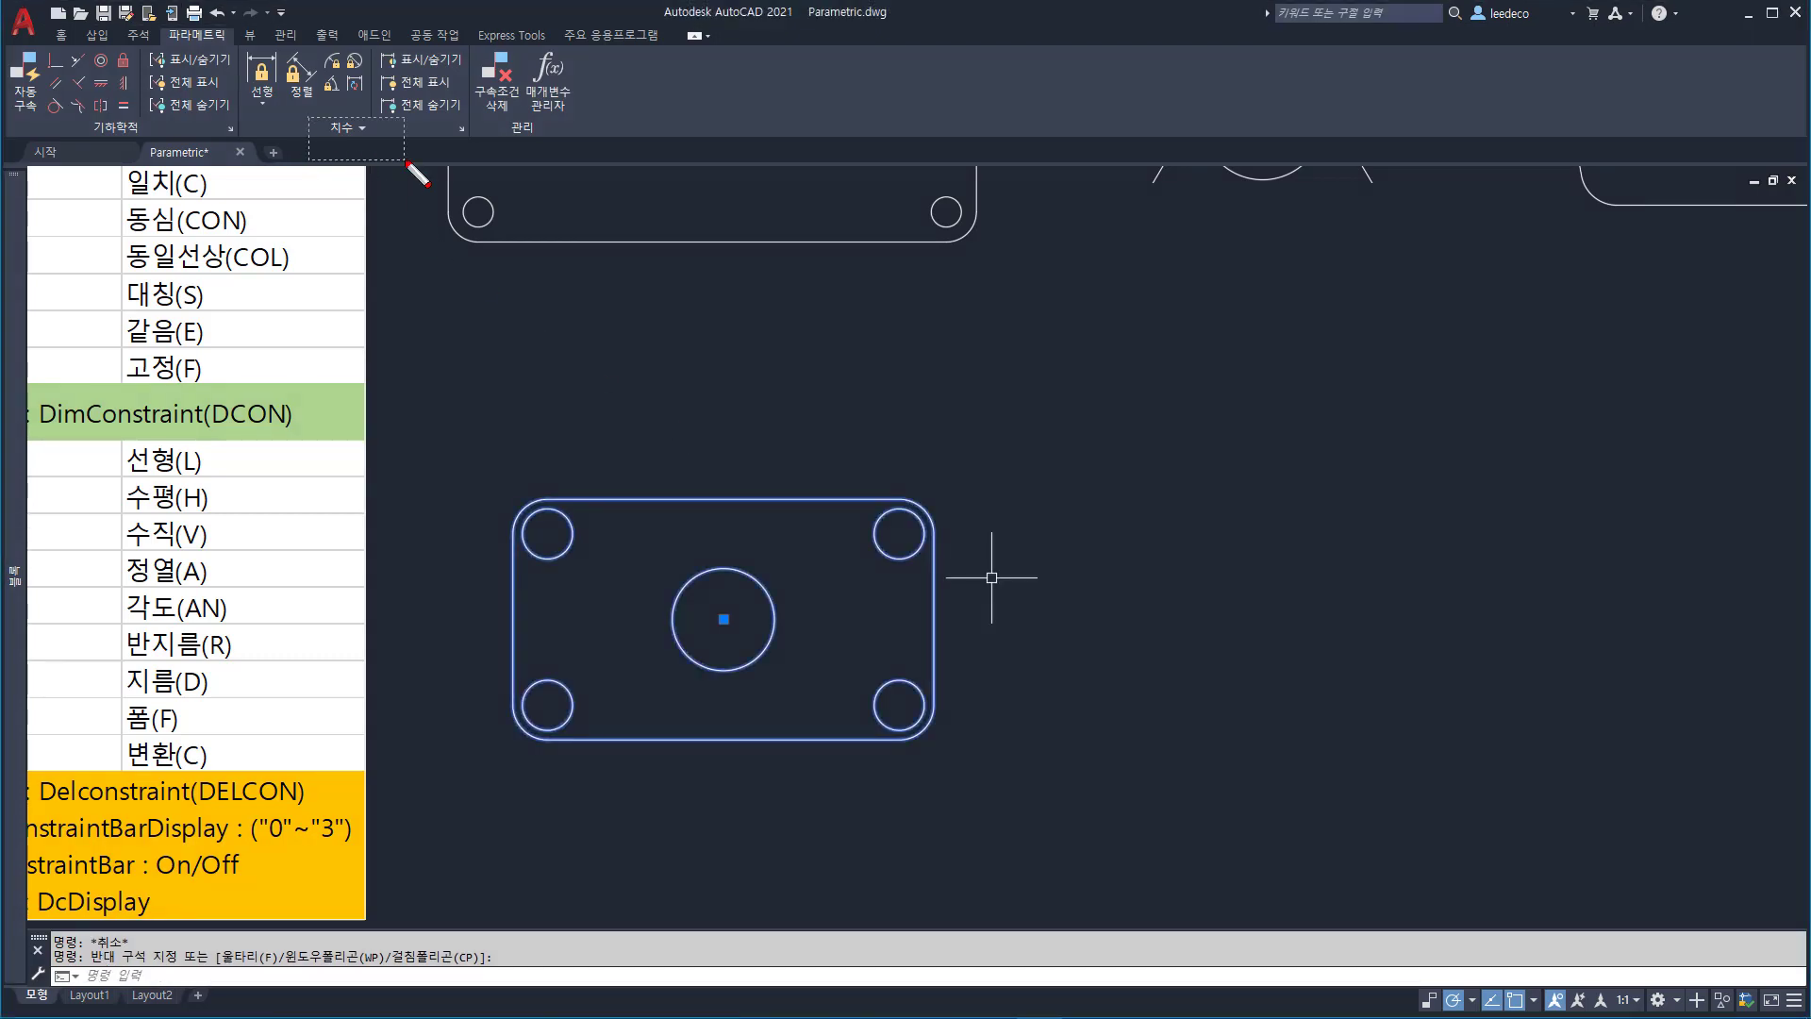
{"action": "left_click_drag", "start_coordinate": [19, 36], "coordinate": [138, 134]}
{"action": "key", "text": "Escape"}
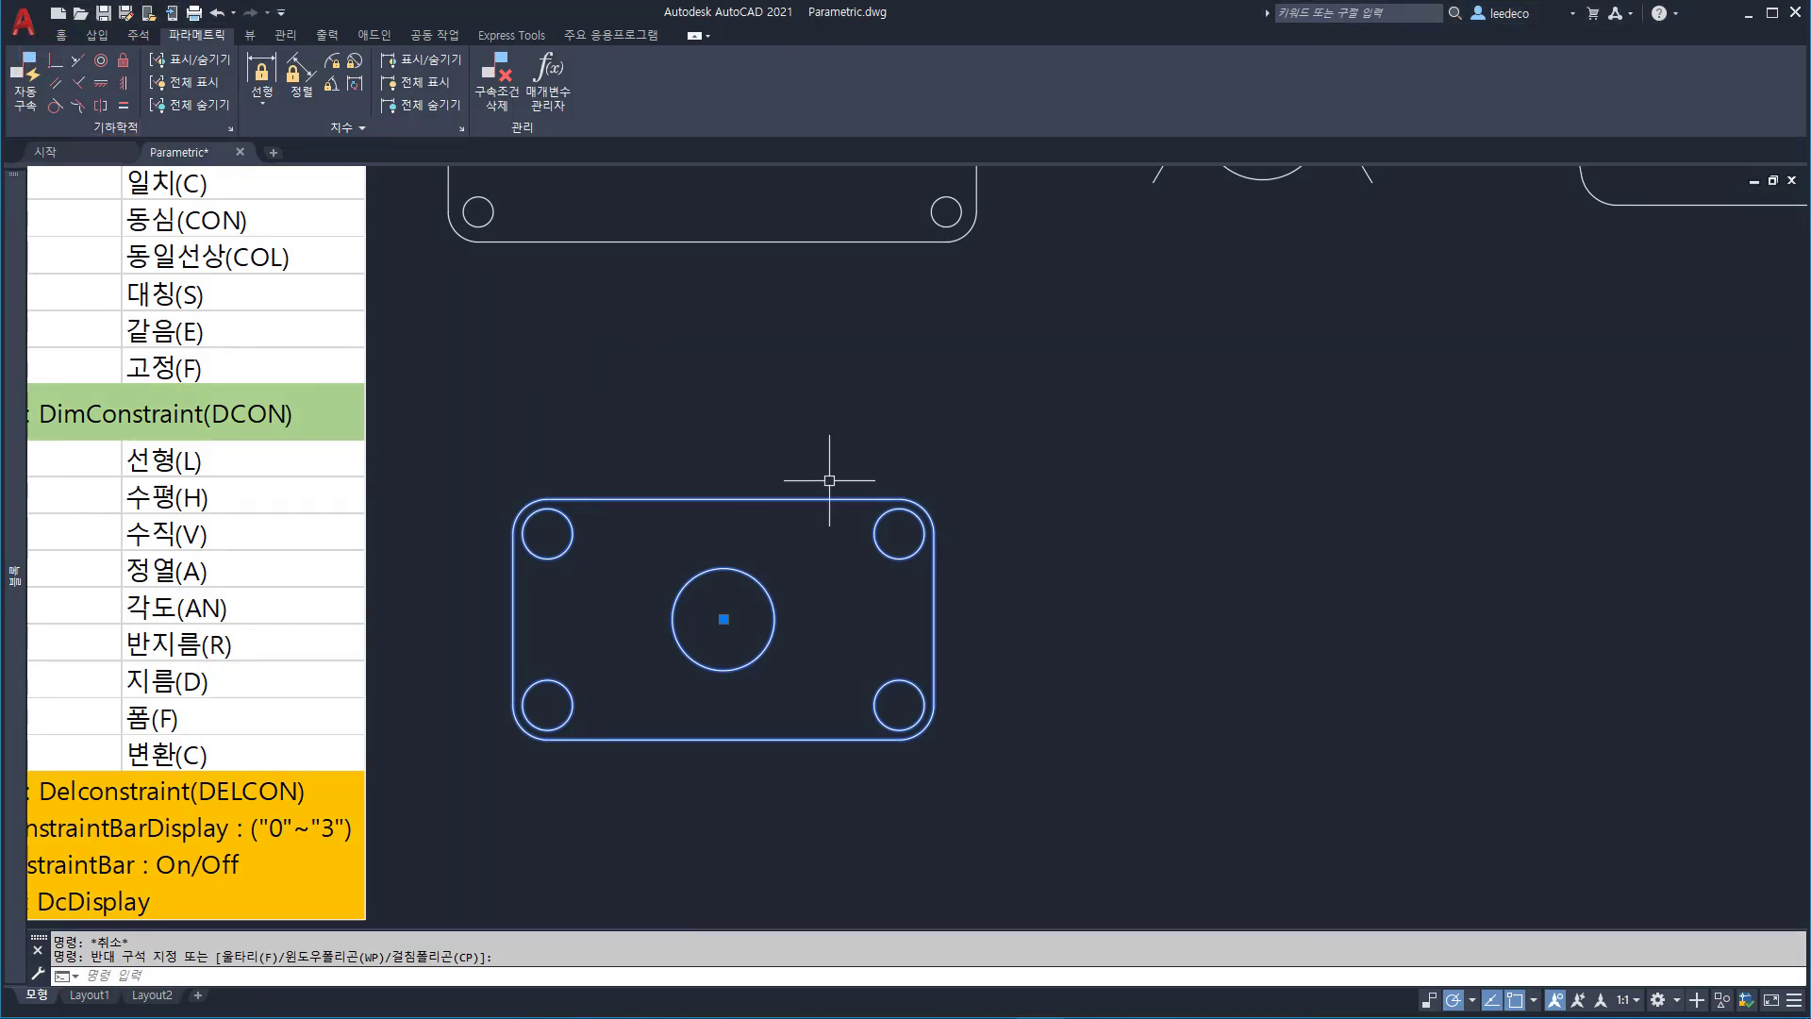
{"action": "key", "text": "Escape"}
- Open the plate block "a" for editing in the Block Editor
{"action": "left_click", "coordinate": [859, 553]}
{"action": "left_click", "coordinate": [776, 433]}
{"action": "double_click", "coordinate": [781, 499]}
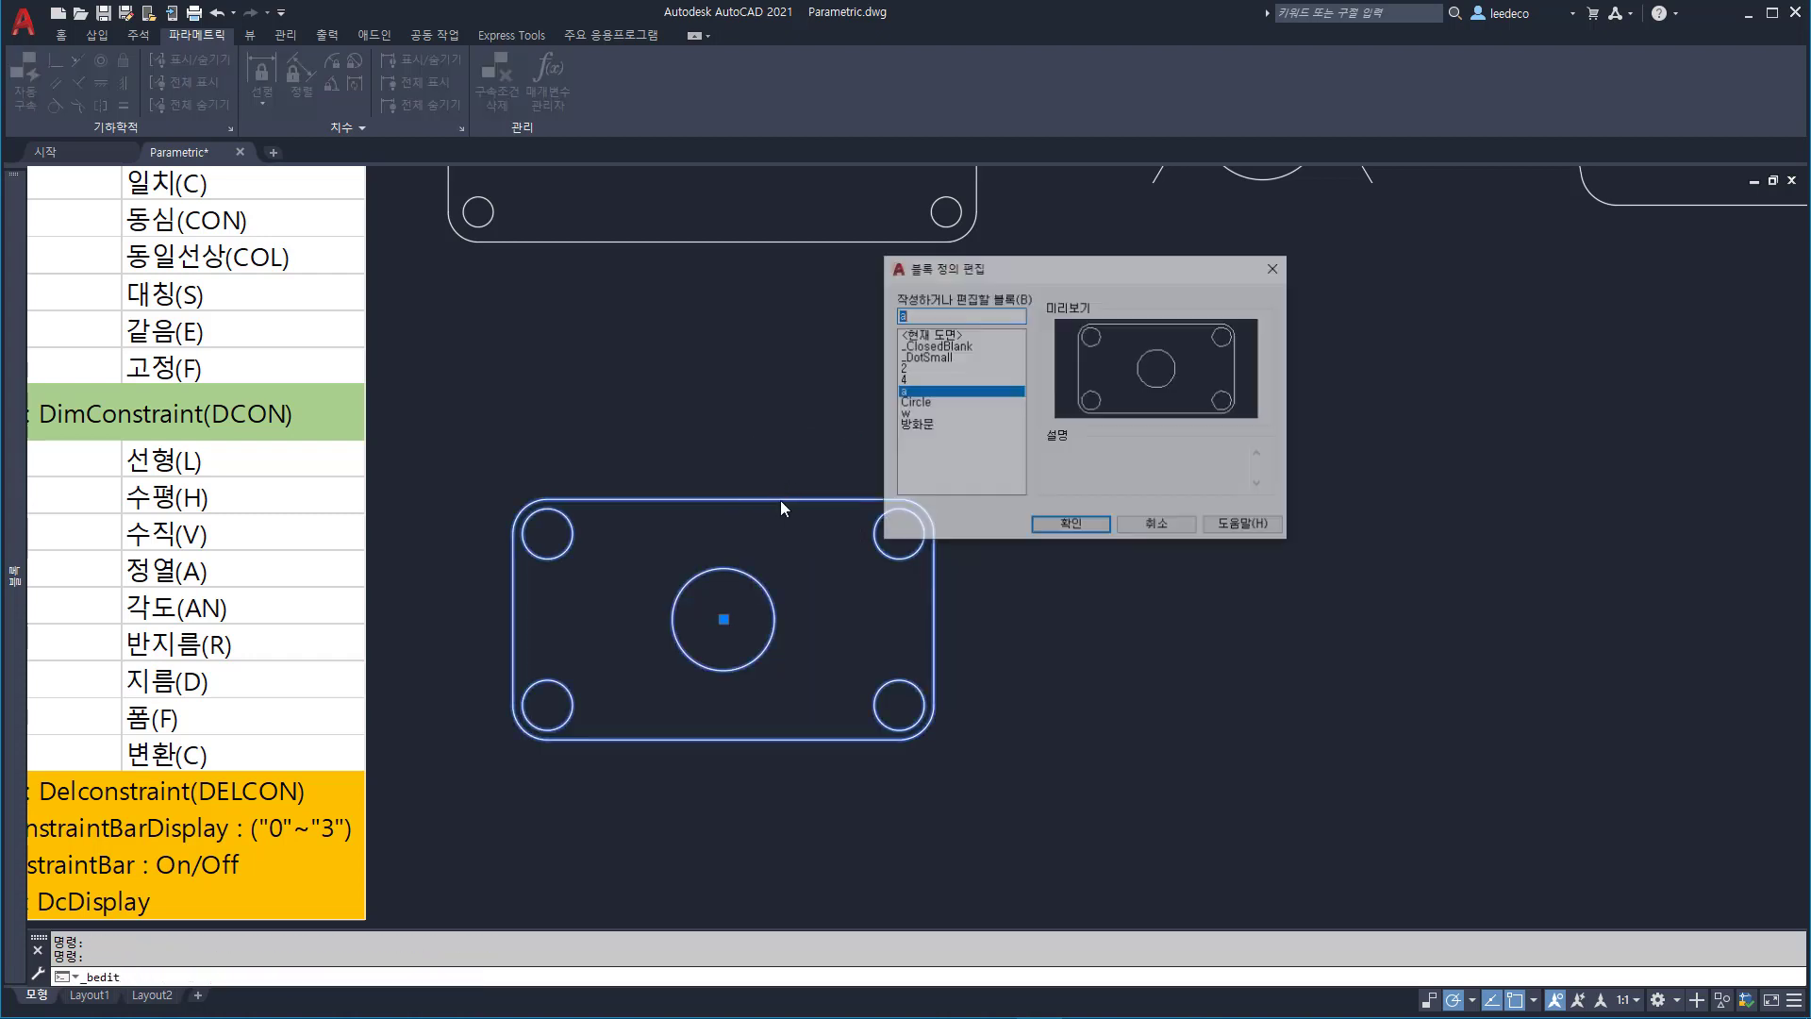
{"action": "left_click", "coordinate": [1071, 525]}
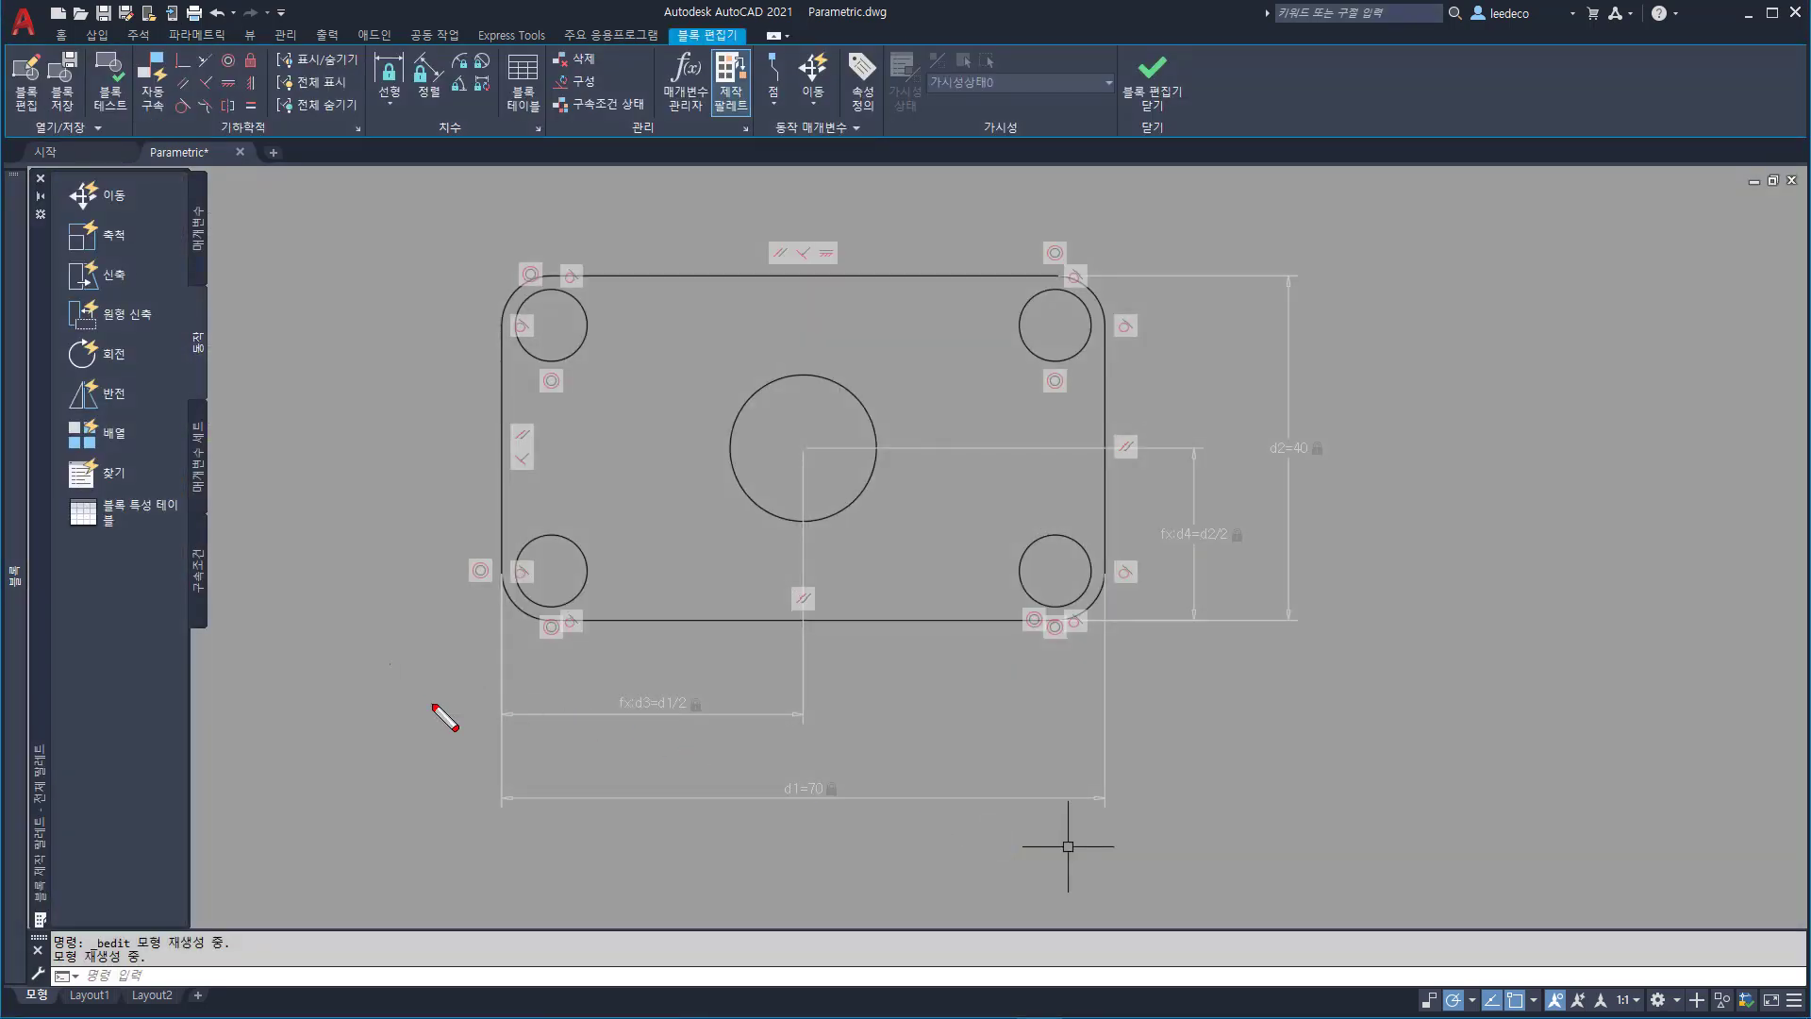
{"action": "left_click_drag", "start_coordinate": [1133, 847], "coordinate": [1161, 848]}
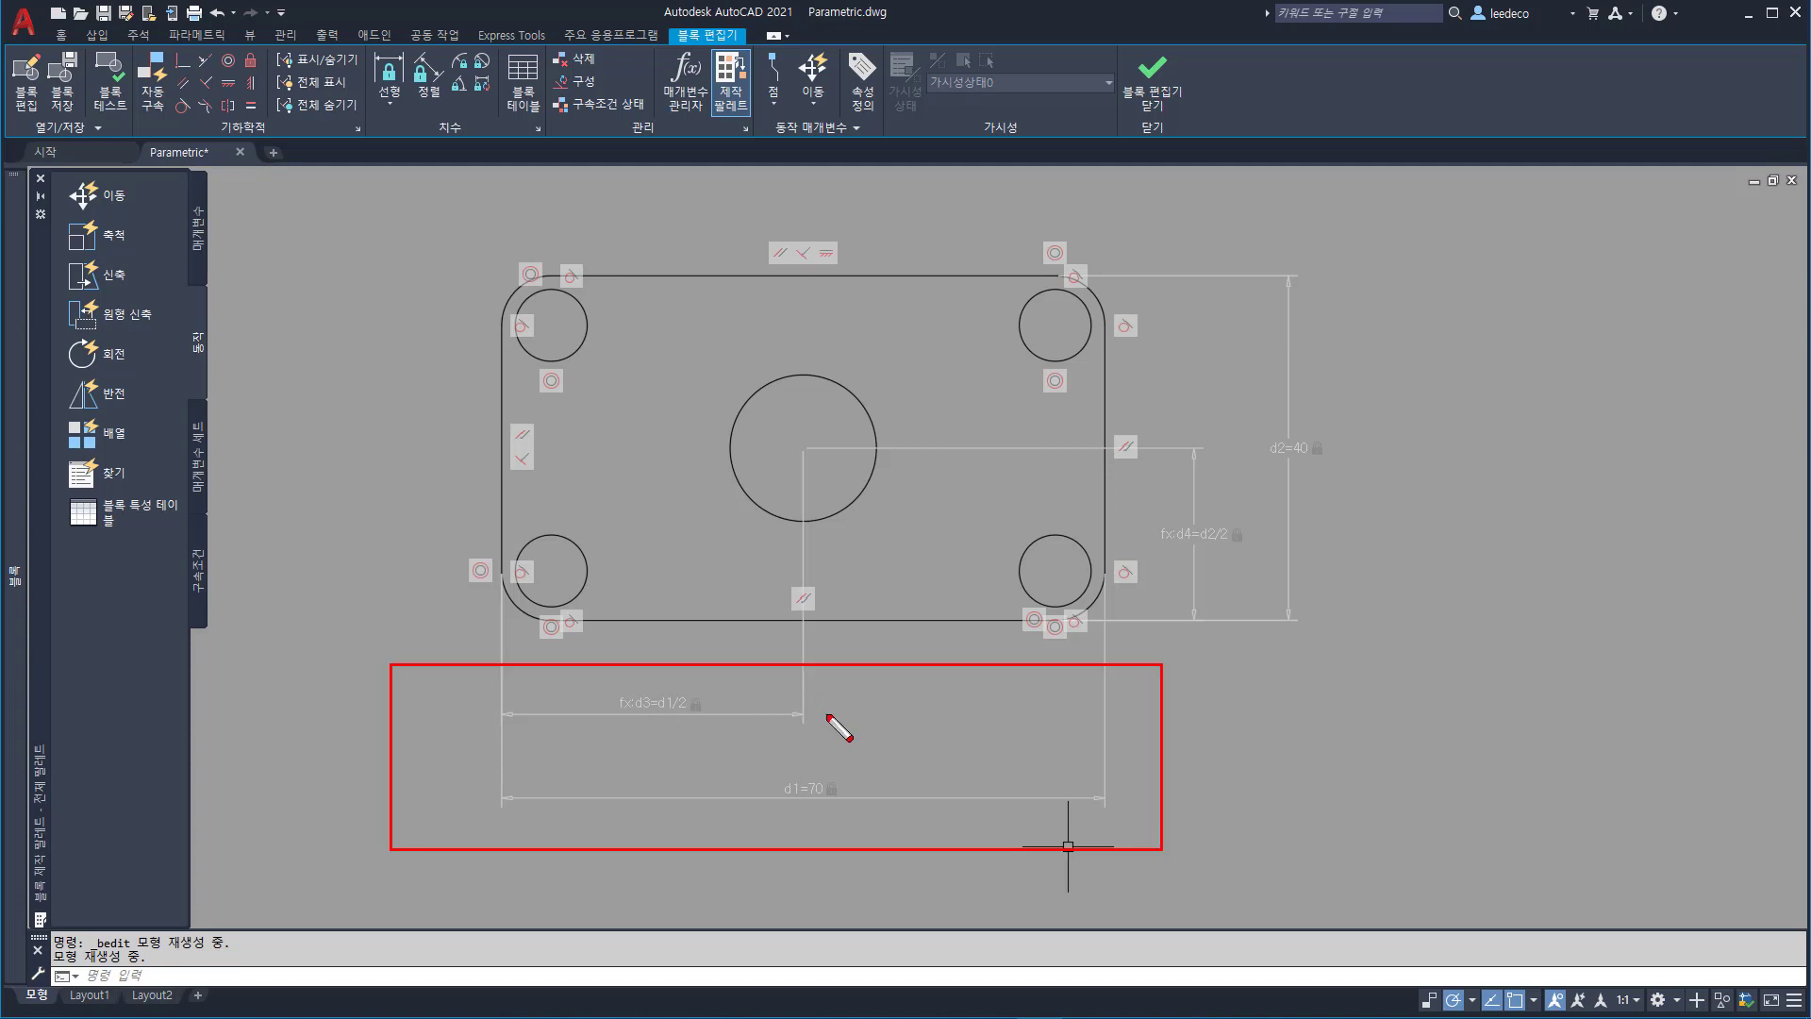
{"action": "key", "text": "Escape"}
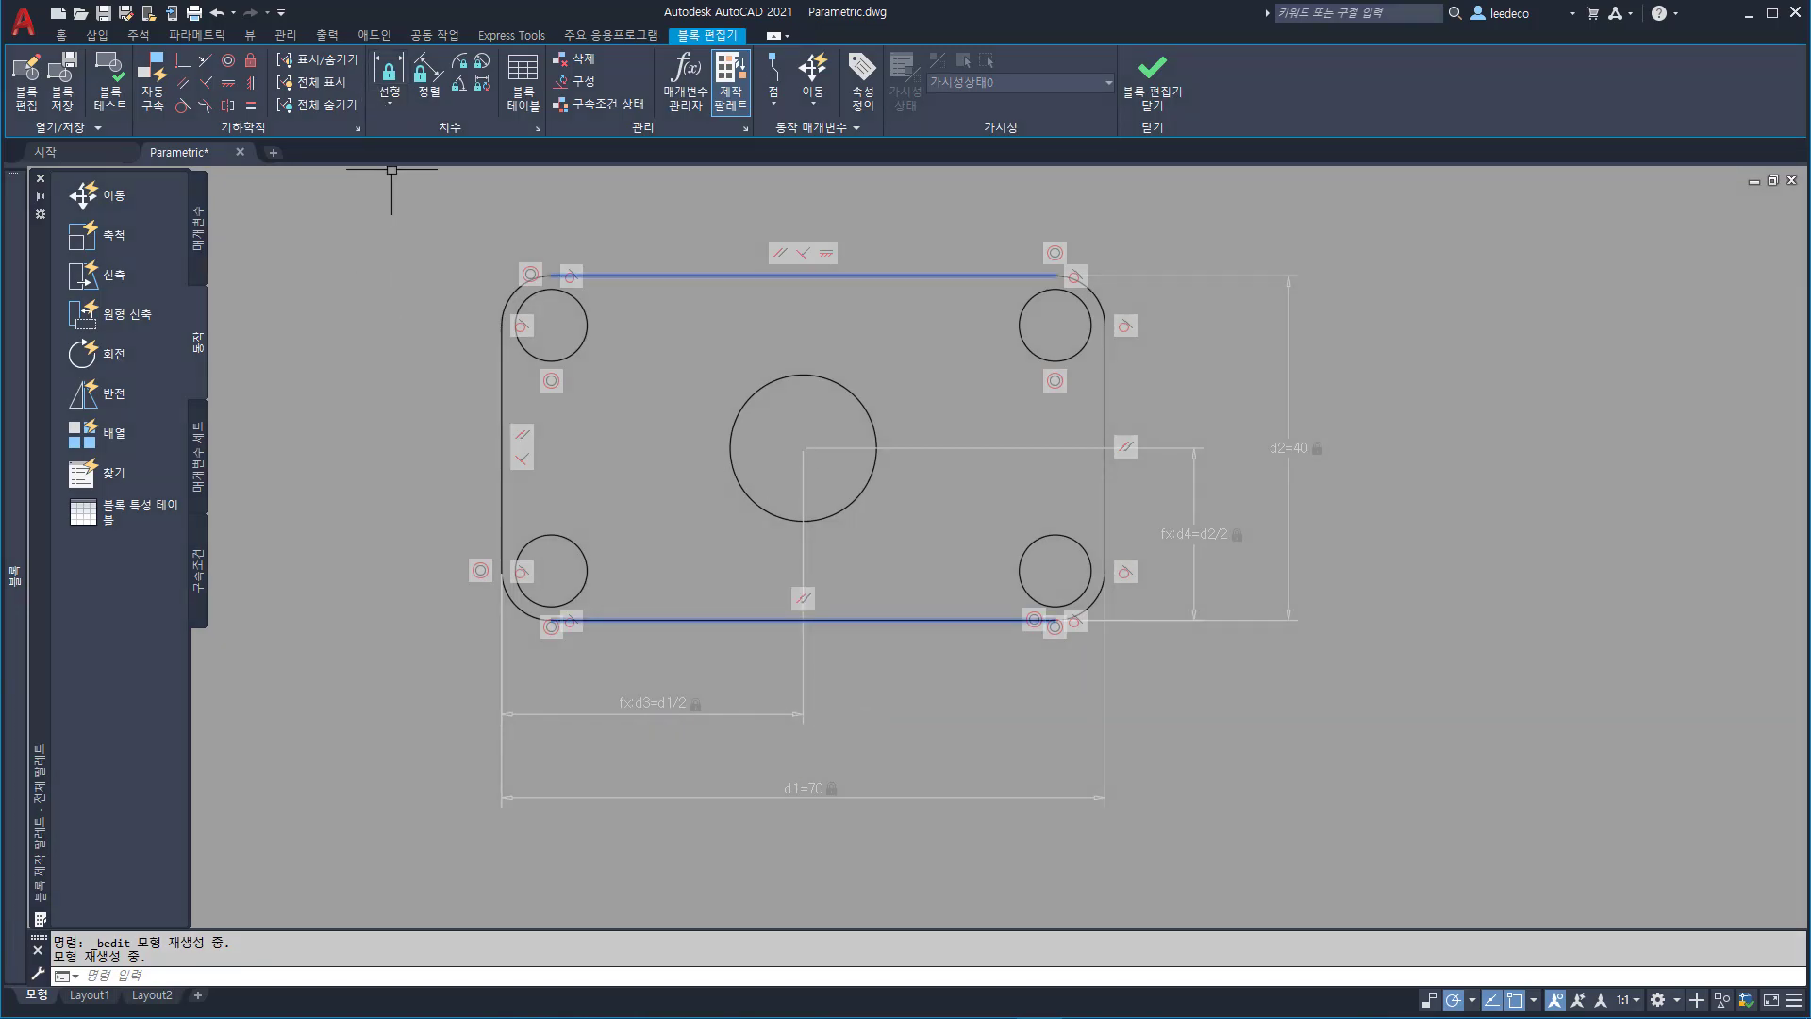
{"action": "key", "text": "Escape"}
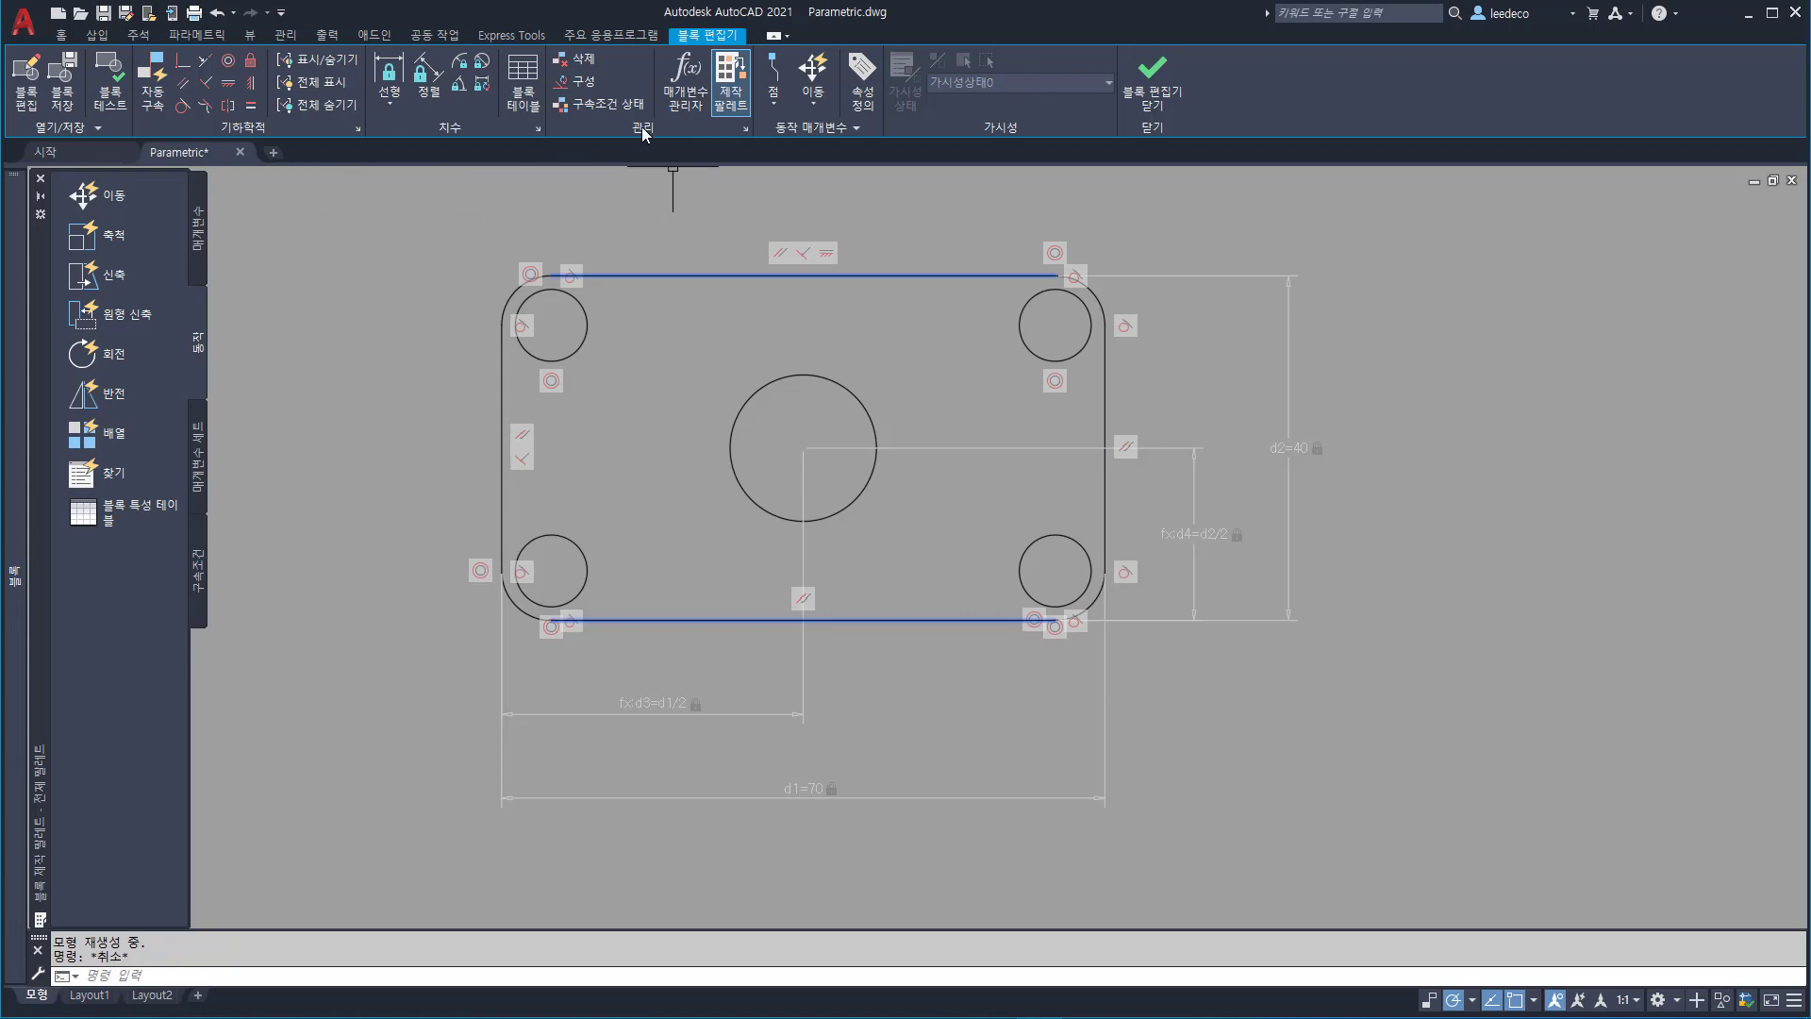
- Check the parameter color in the Block Editor settings, then close the settings
{"action": "left_click", "coordinate": [744, 130]}
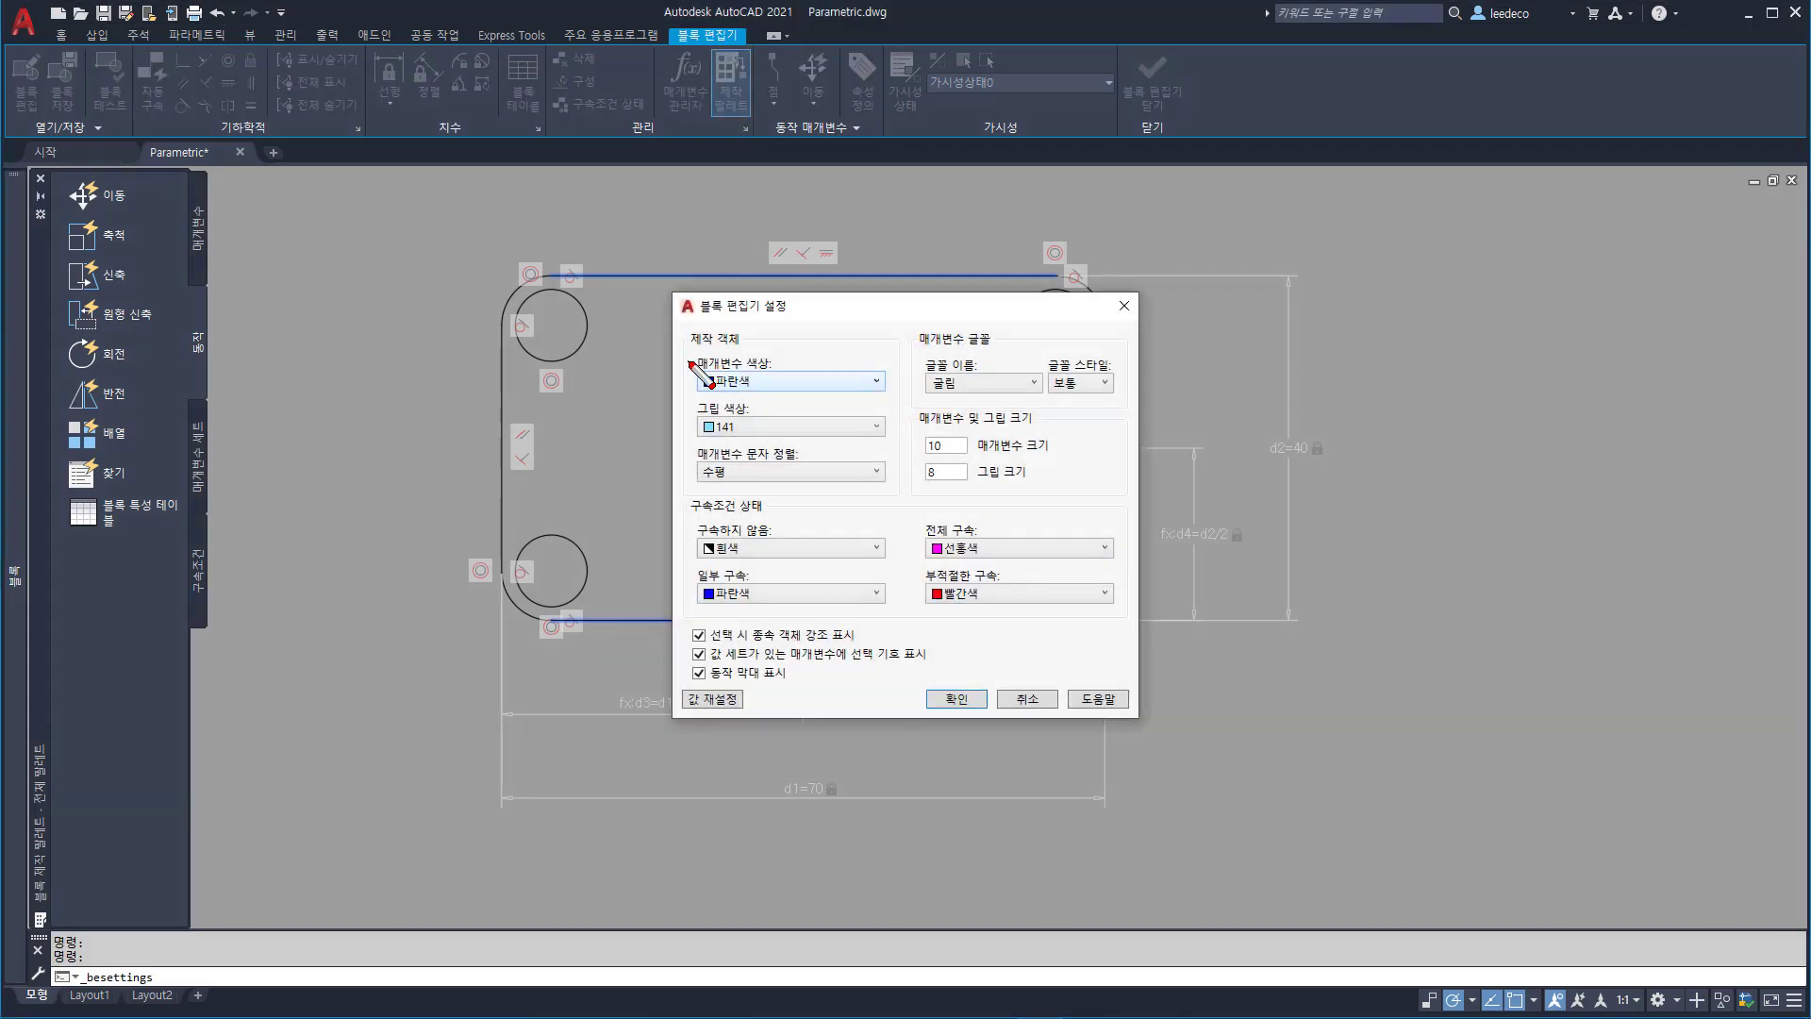
{"action": "left_click_drag", "start_coordinate": [696, 368], "coordinate": [869, 393]}
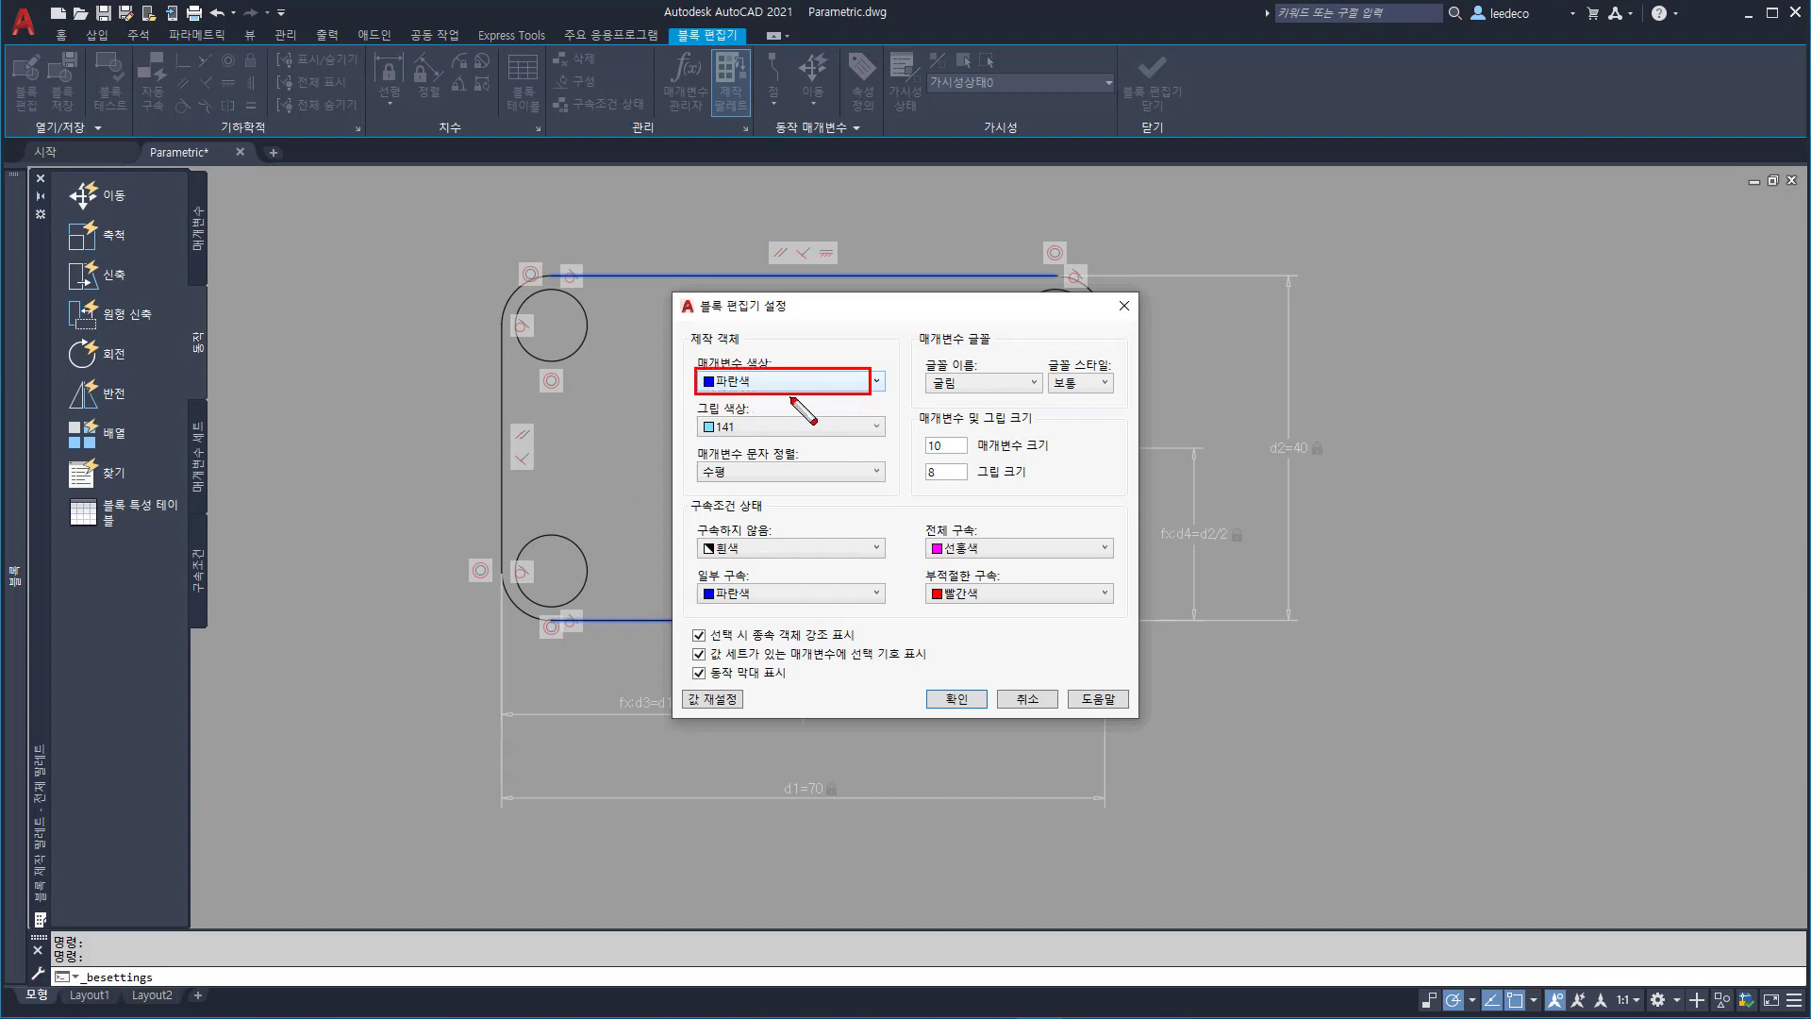
{"action": "key", "text": "Escape"}
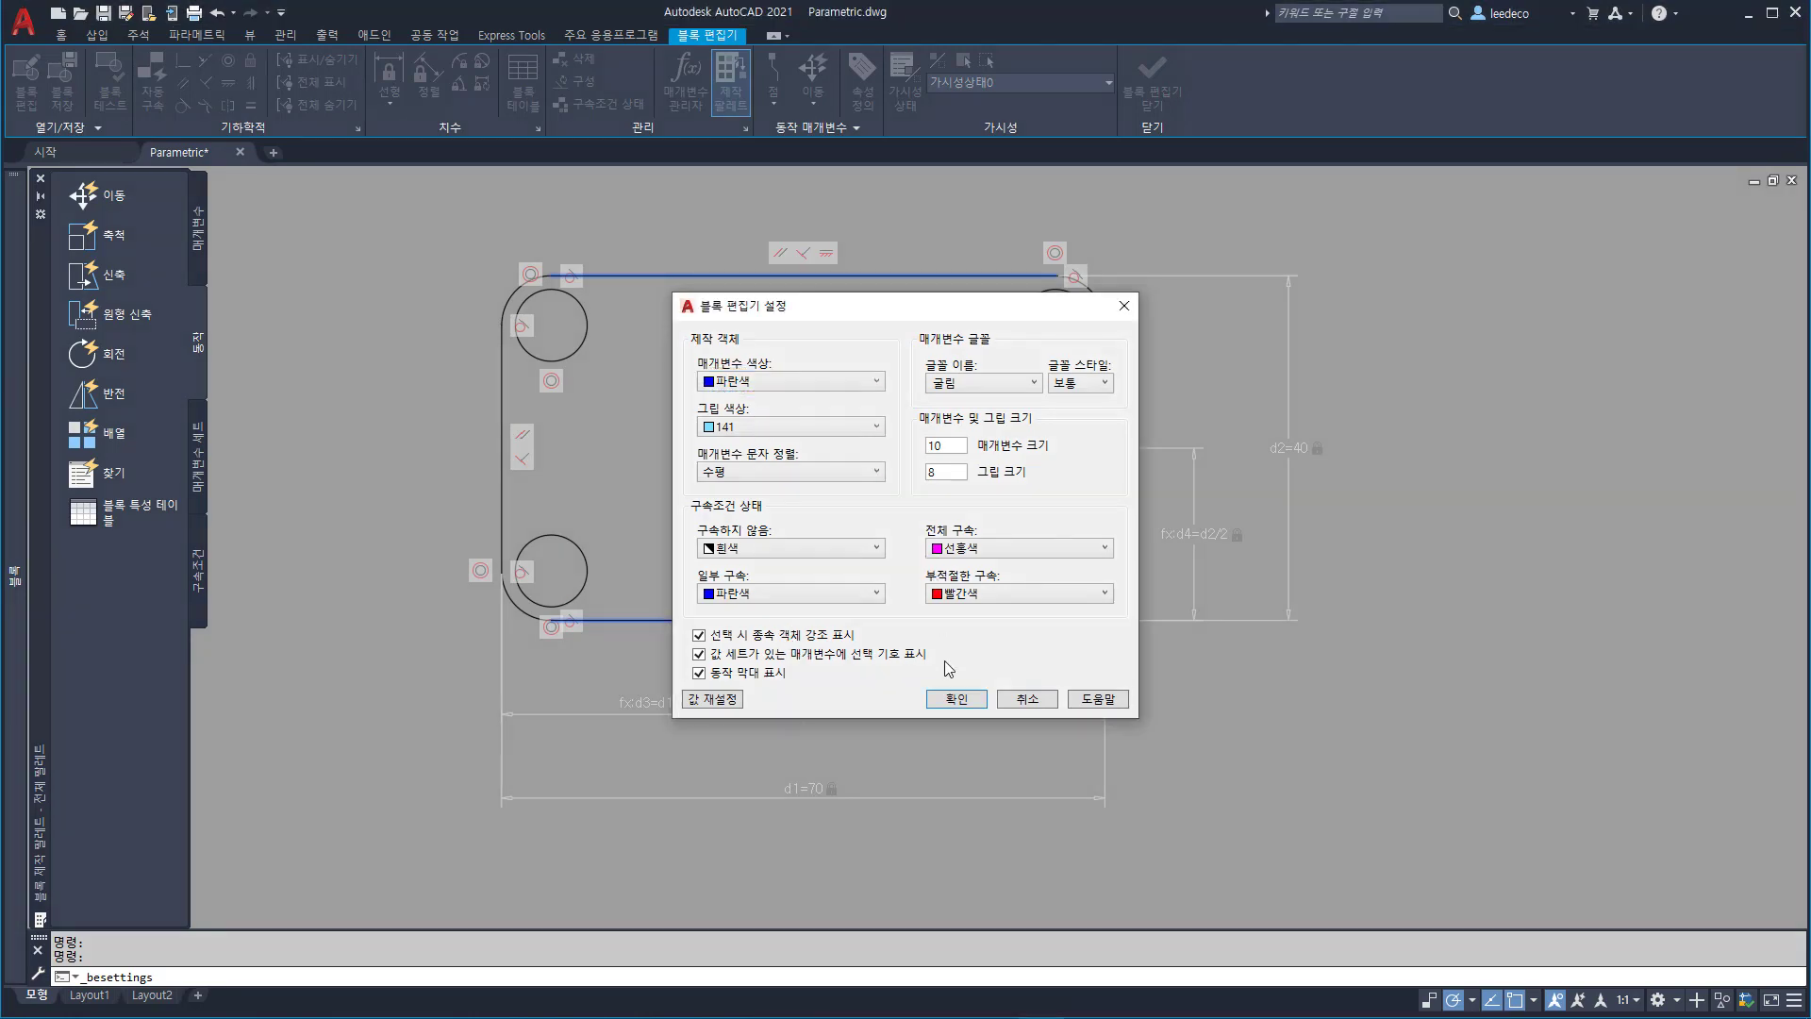
{"action": "key", "text": "Return"}
- Erase all four dimensional constraints d1 to d4 below and beside the plate in the block
{"action": "left_click", "coordinate": [1150, 855]}
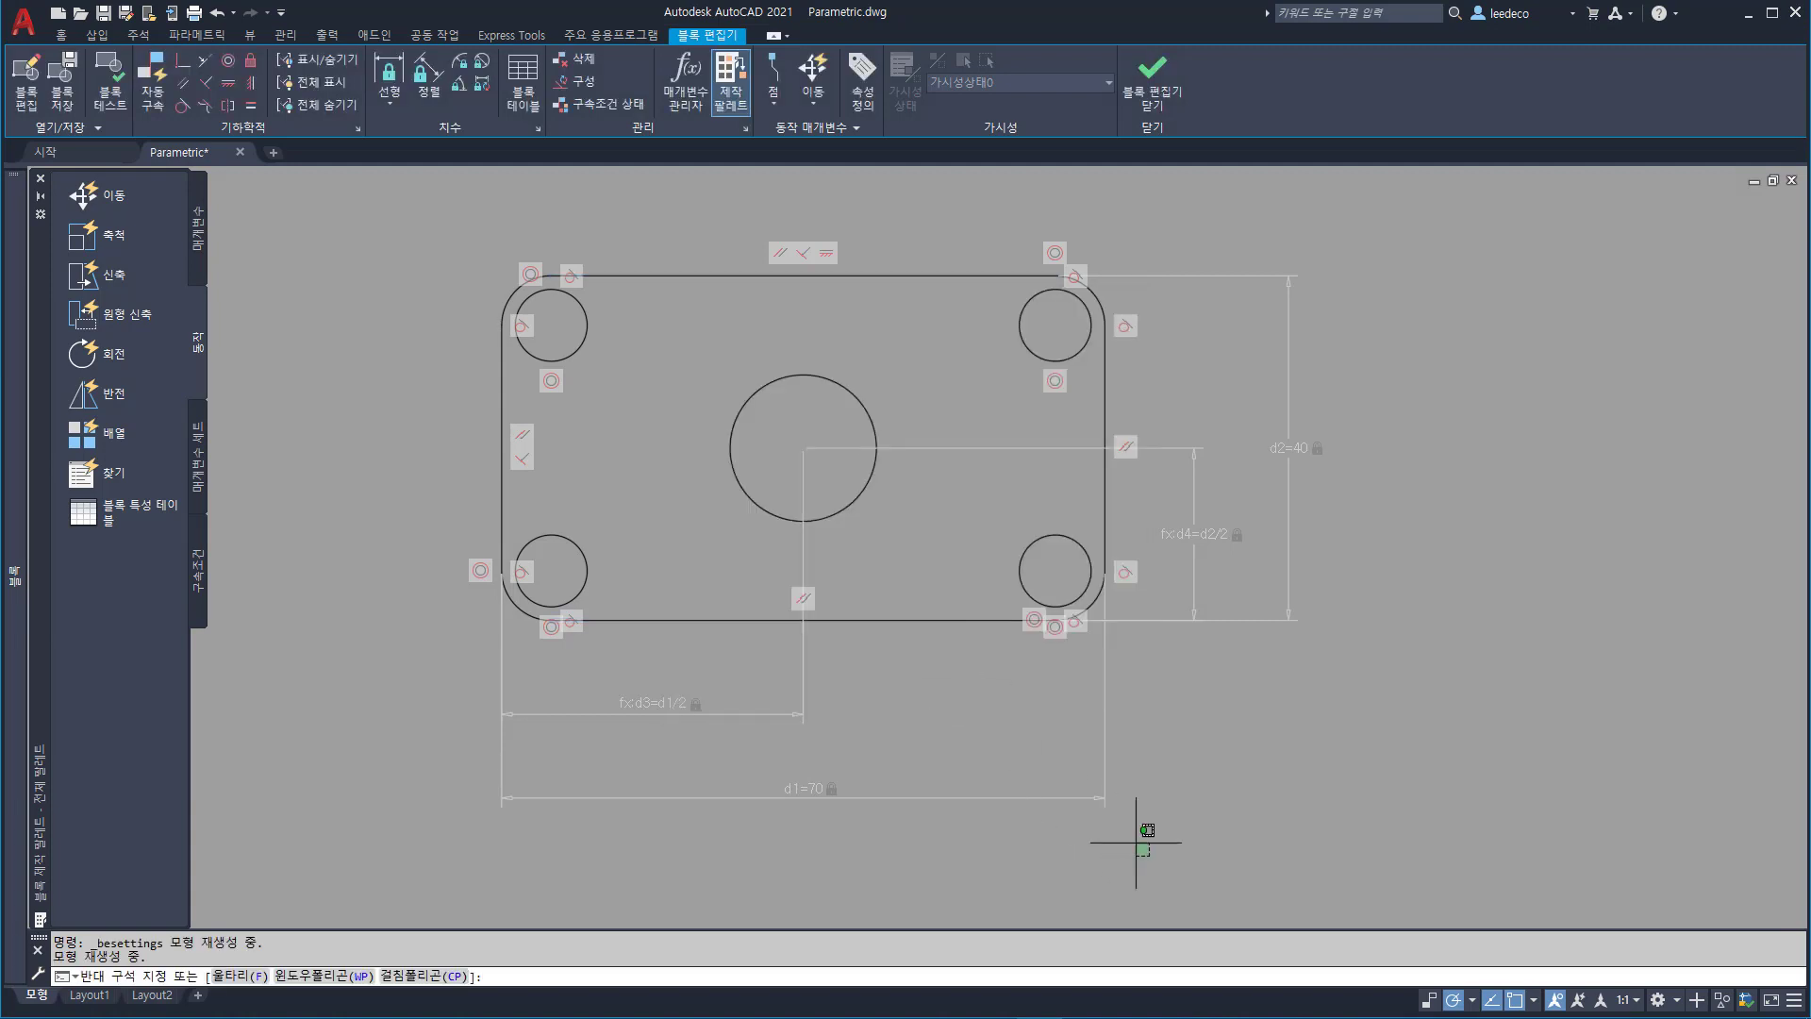
{"action": "left_click", "coordinate": [366, 705]}
{"action": "left_click", "coordinate": [1392, 808]}
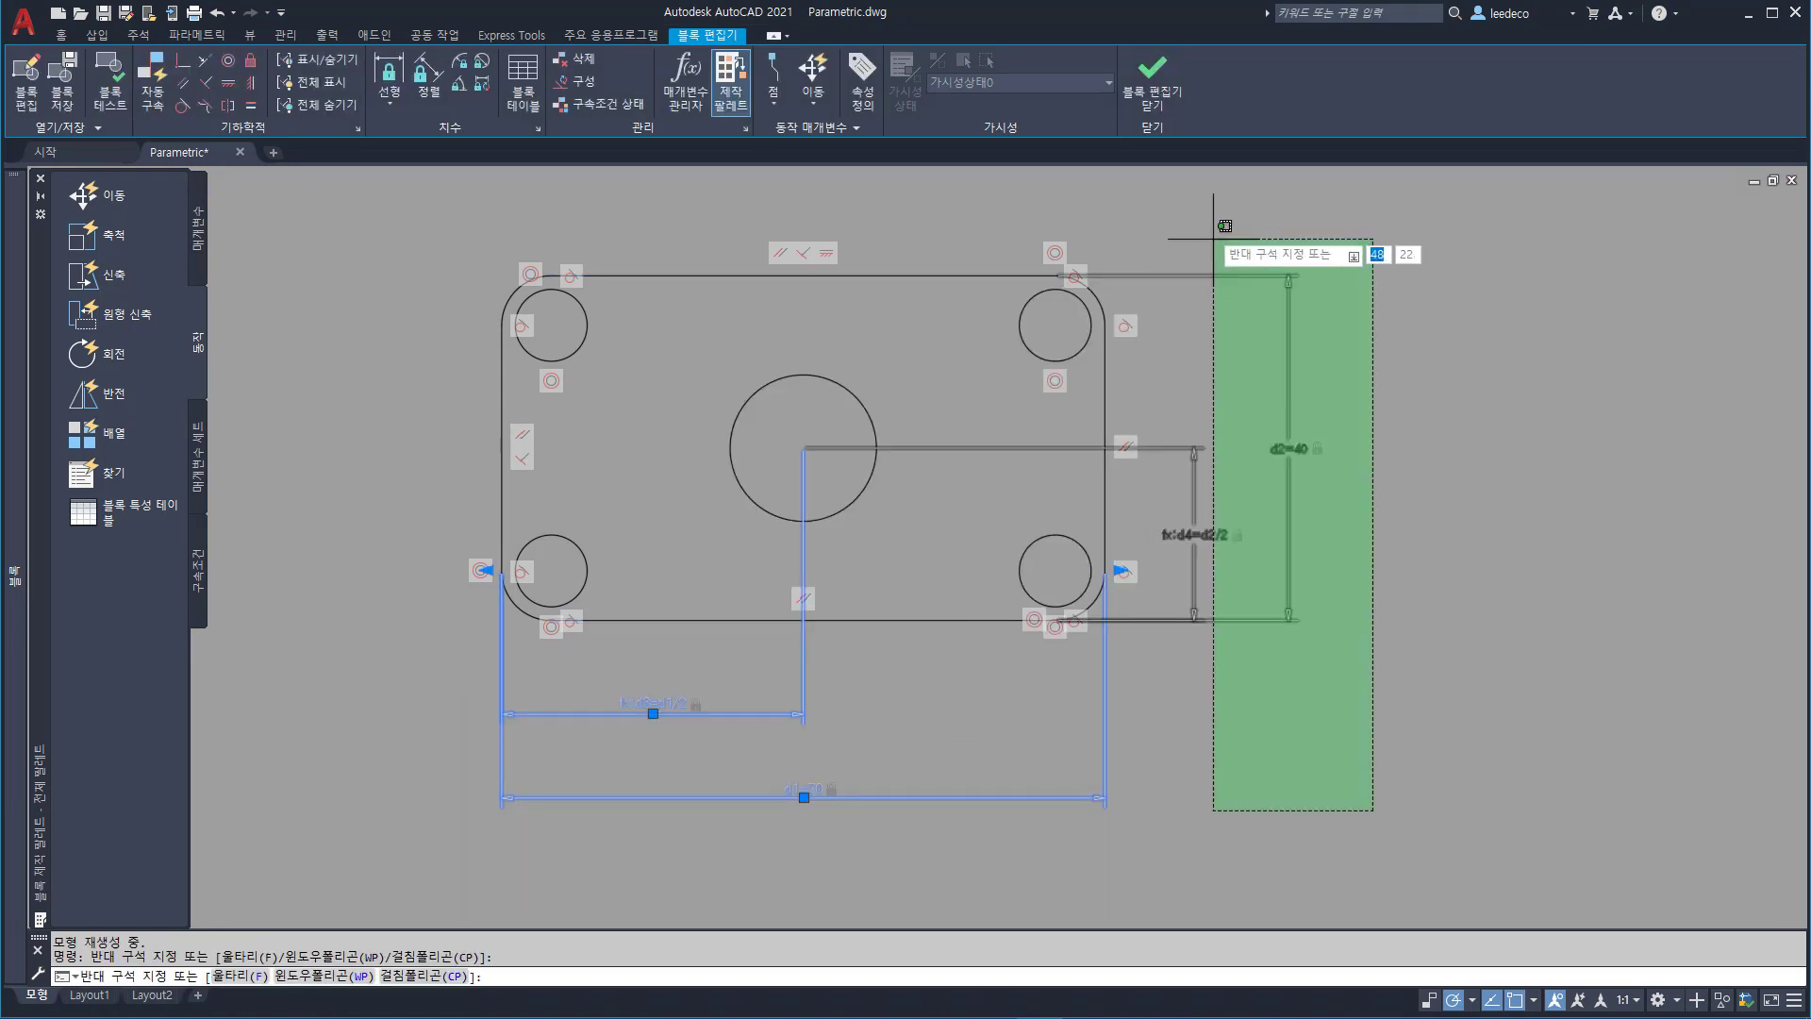
{"action": "left_click", "coordinate": [1179, 198]}
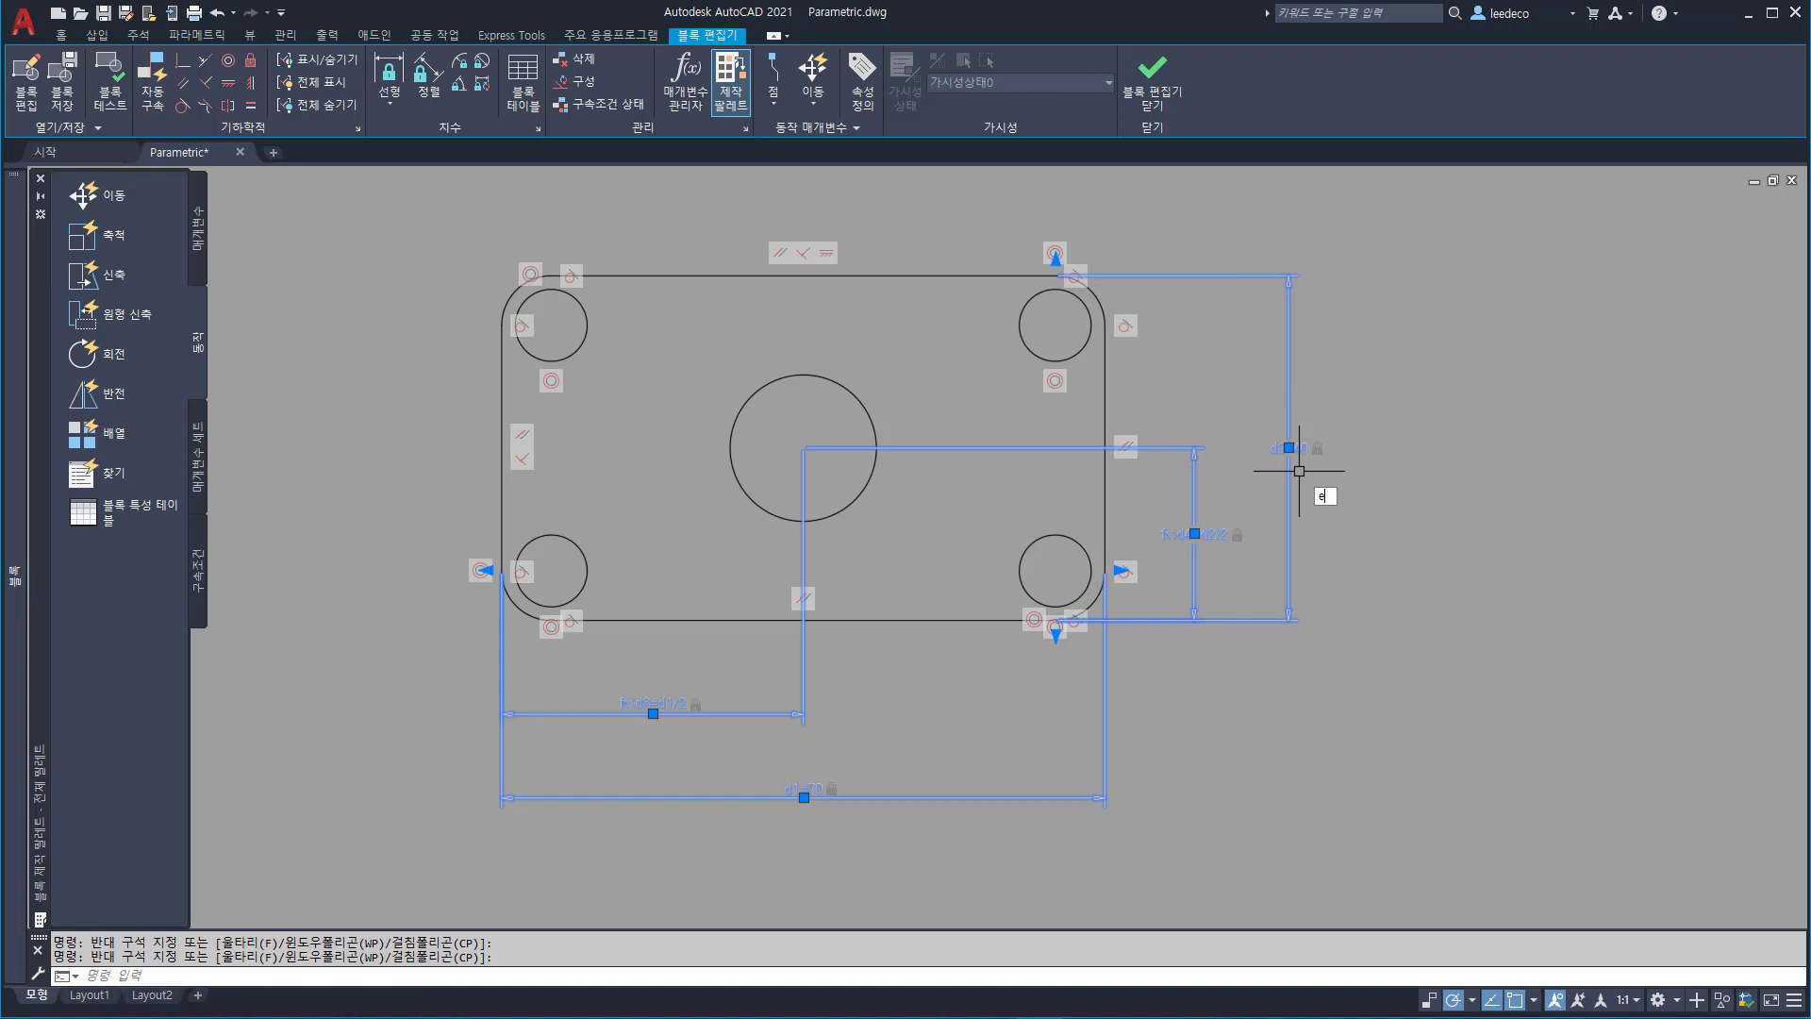
{"action": "key", "text": "Return"}
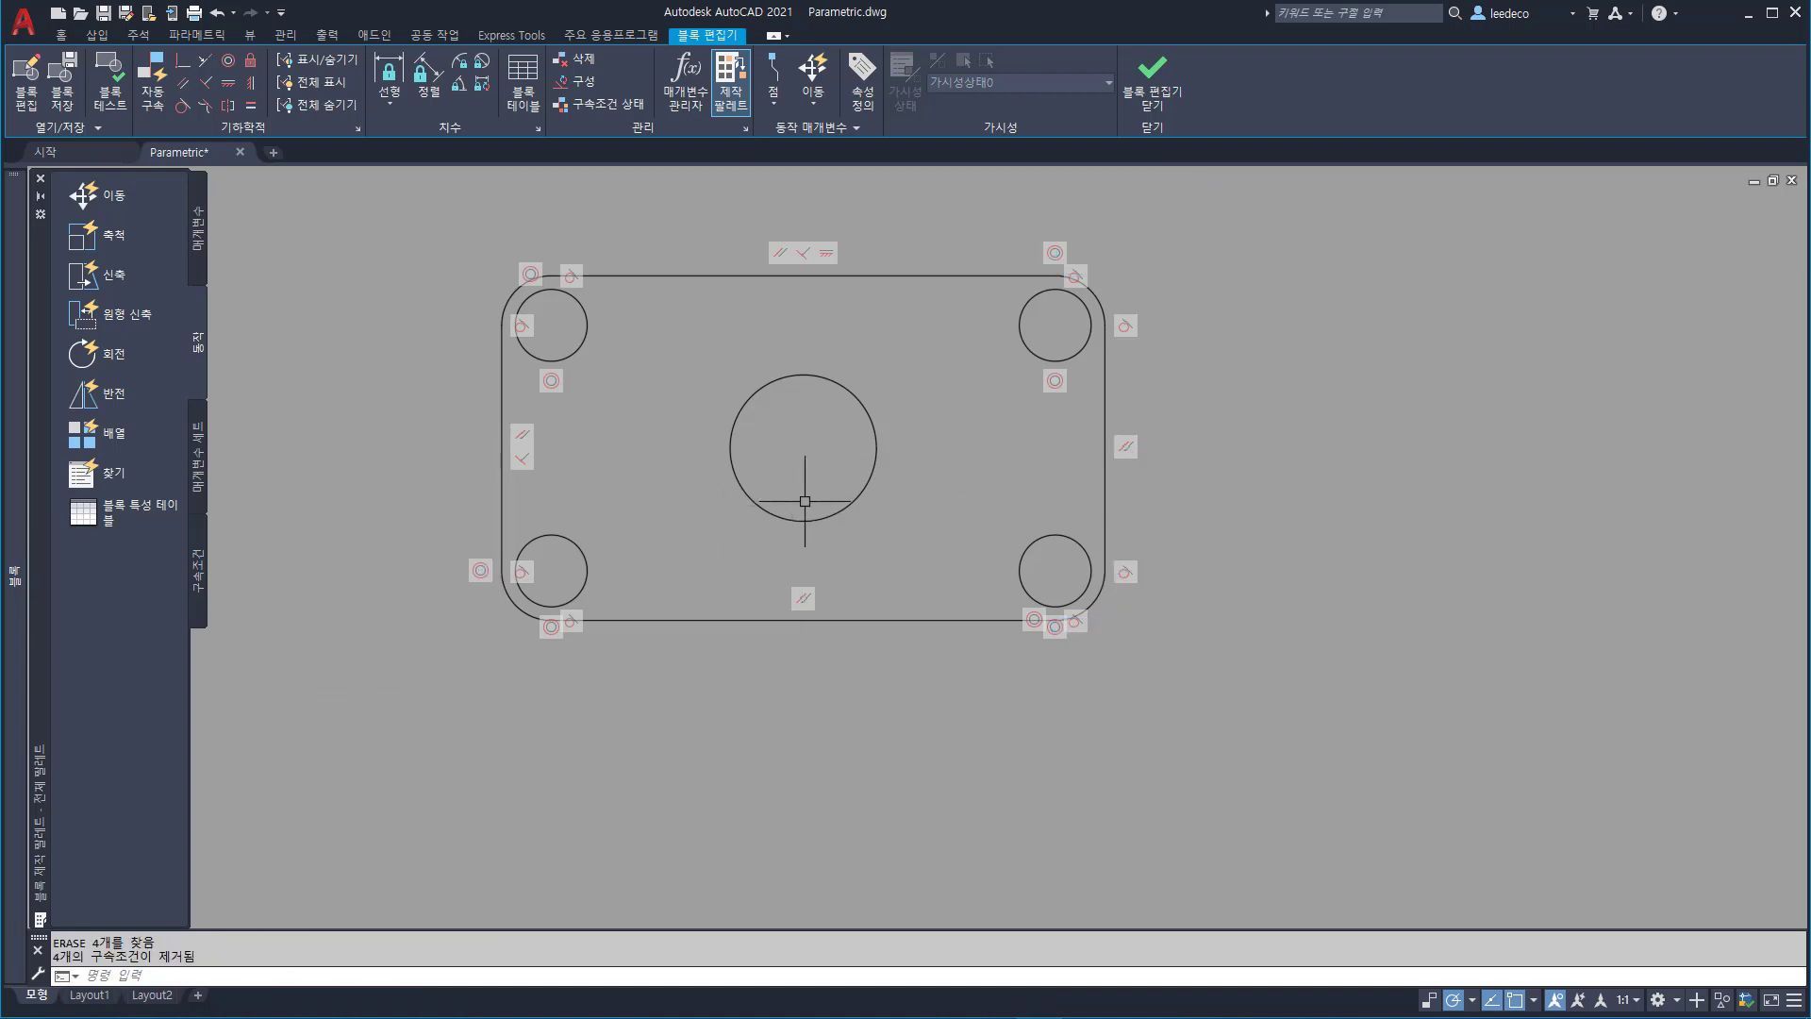
- Add a linear constraint parameter of 70 between the plate's left and right edges, placed below the plate
{"action": "left_click", "coordinate": [388, 75]}
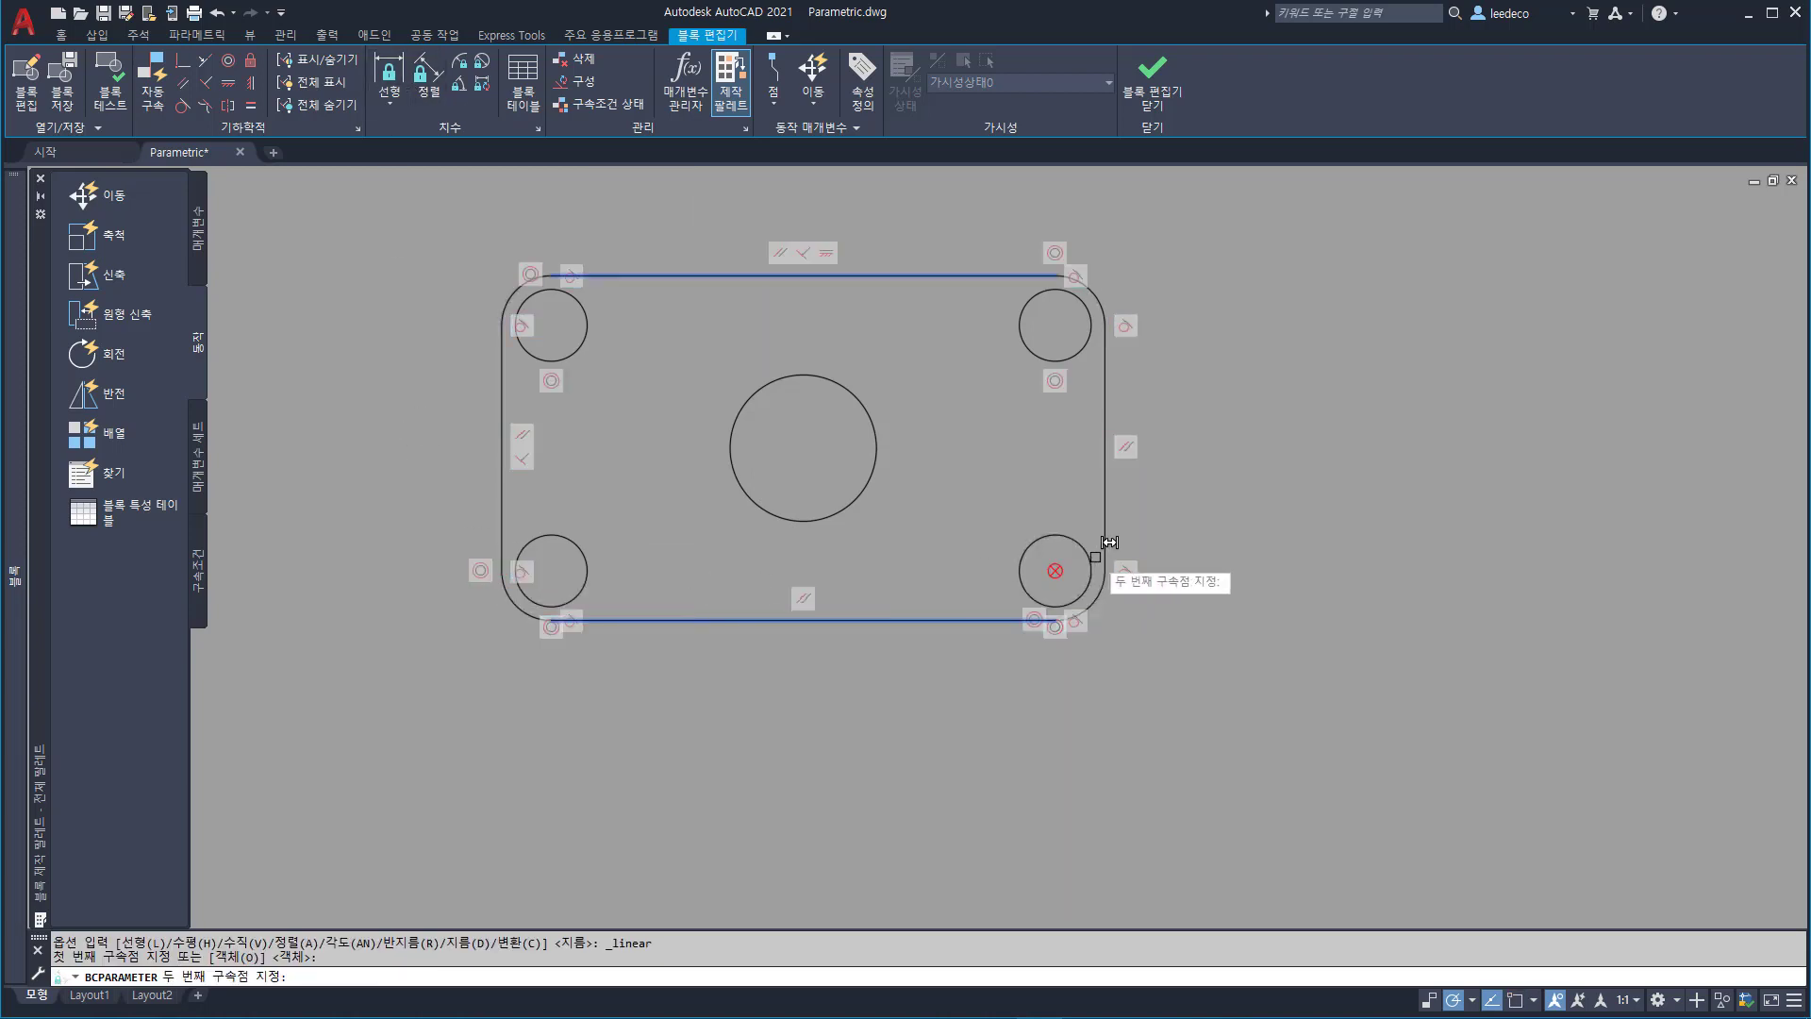
{"action": "left_click", "coordinate": [1105, 571]}
{"action": "left_click", "coordinate": [1038, 772]}
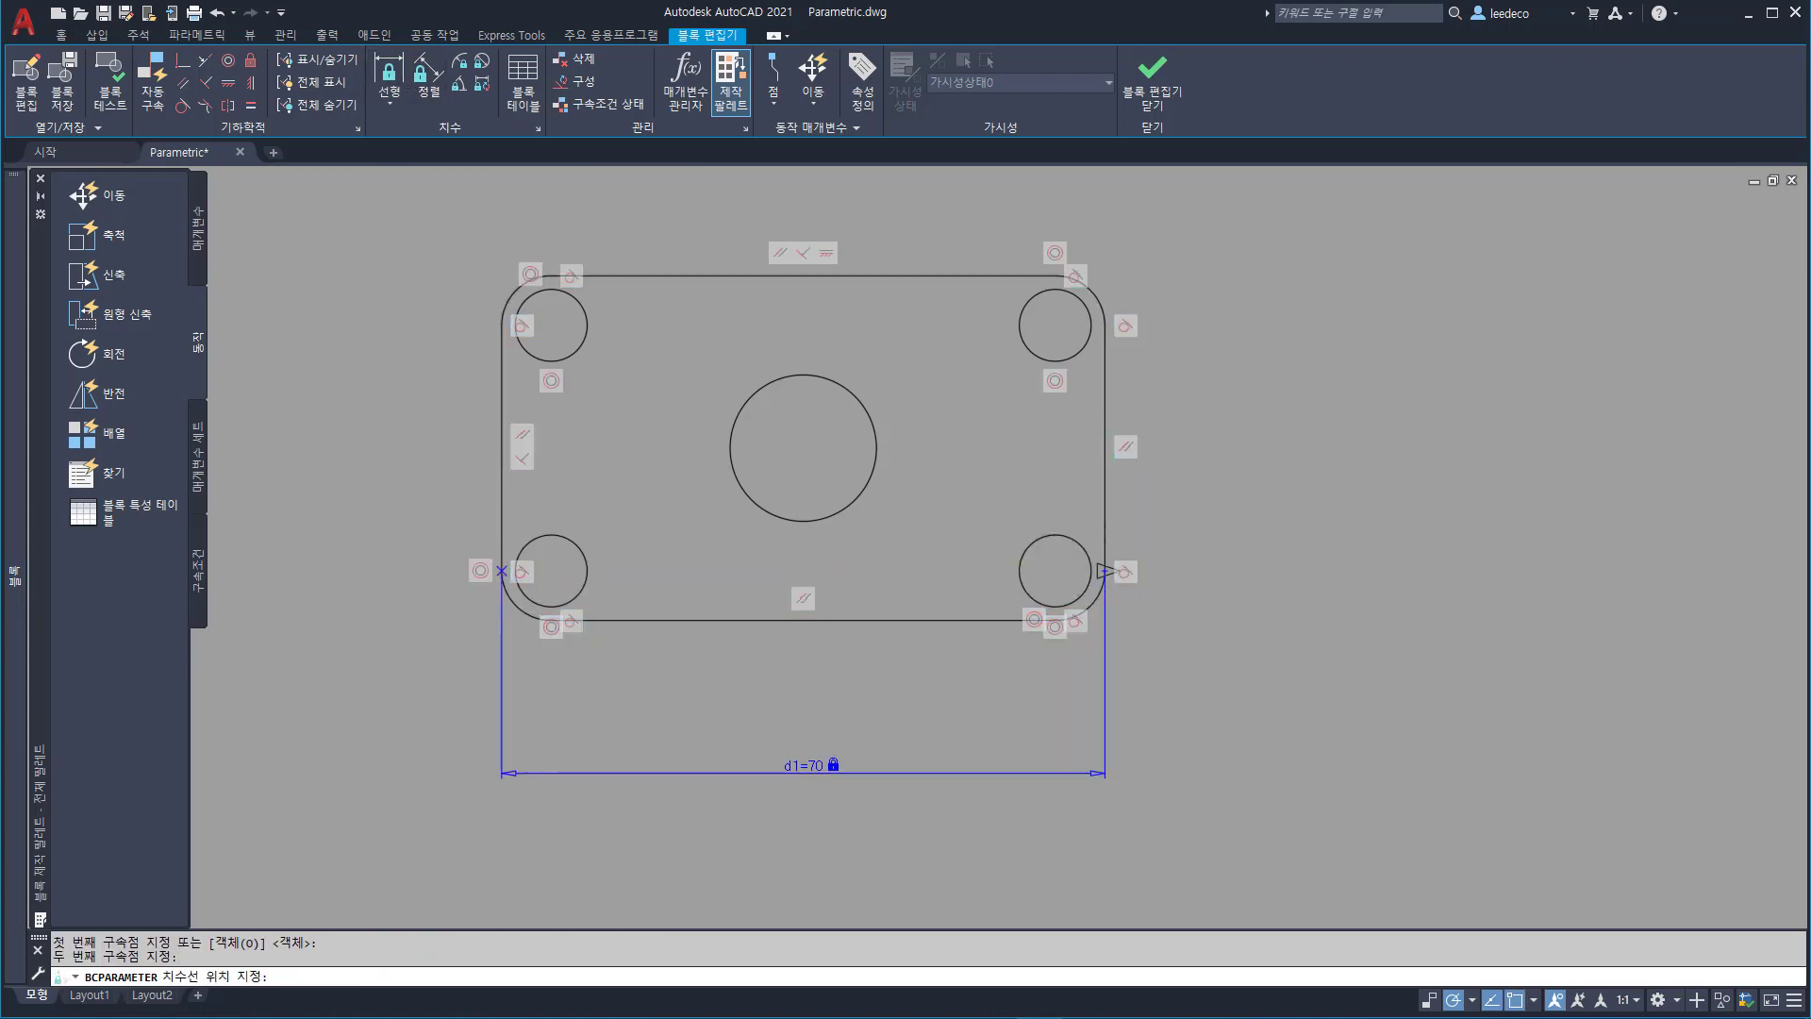
{"action": "key", "text": "Return"}
{"action": "key", "text": "Return"}
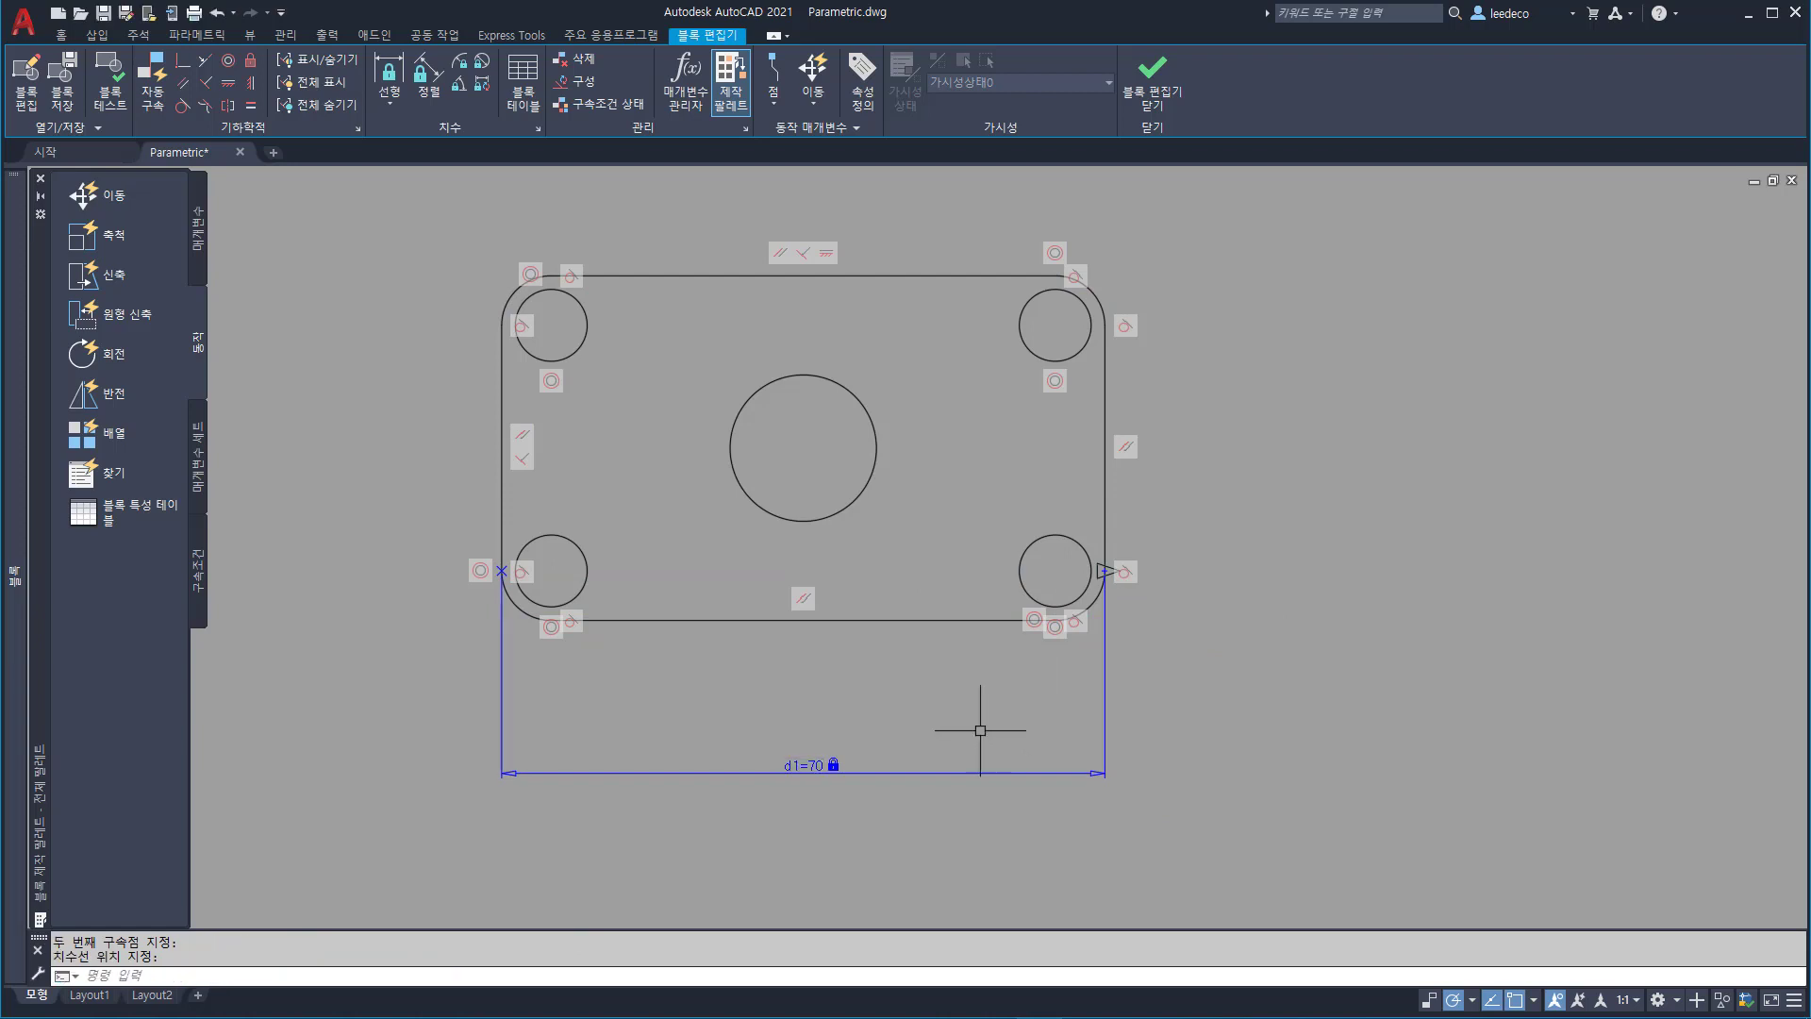
- Add a horizontal linear constraint parameter from the plate's left edge to the central circle's center, set to d1/2, above the 70 parameter
{"action": "key", "text": "Return"}
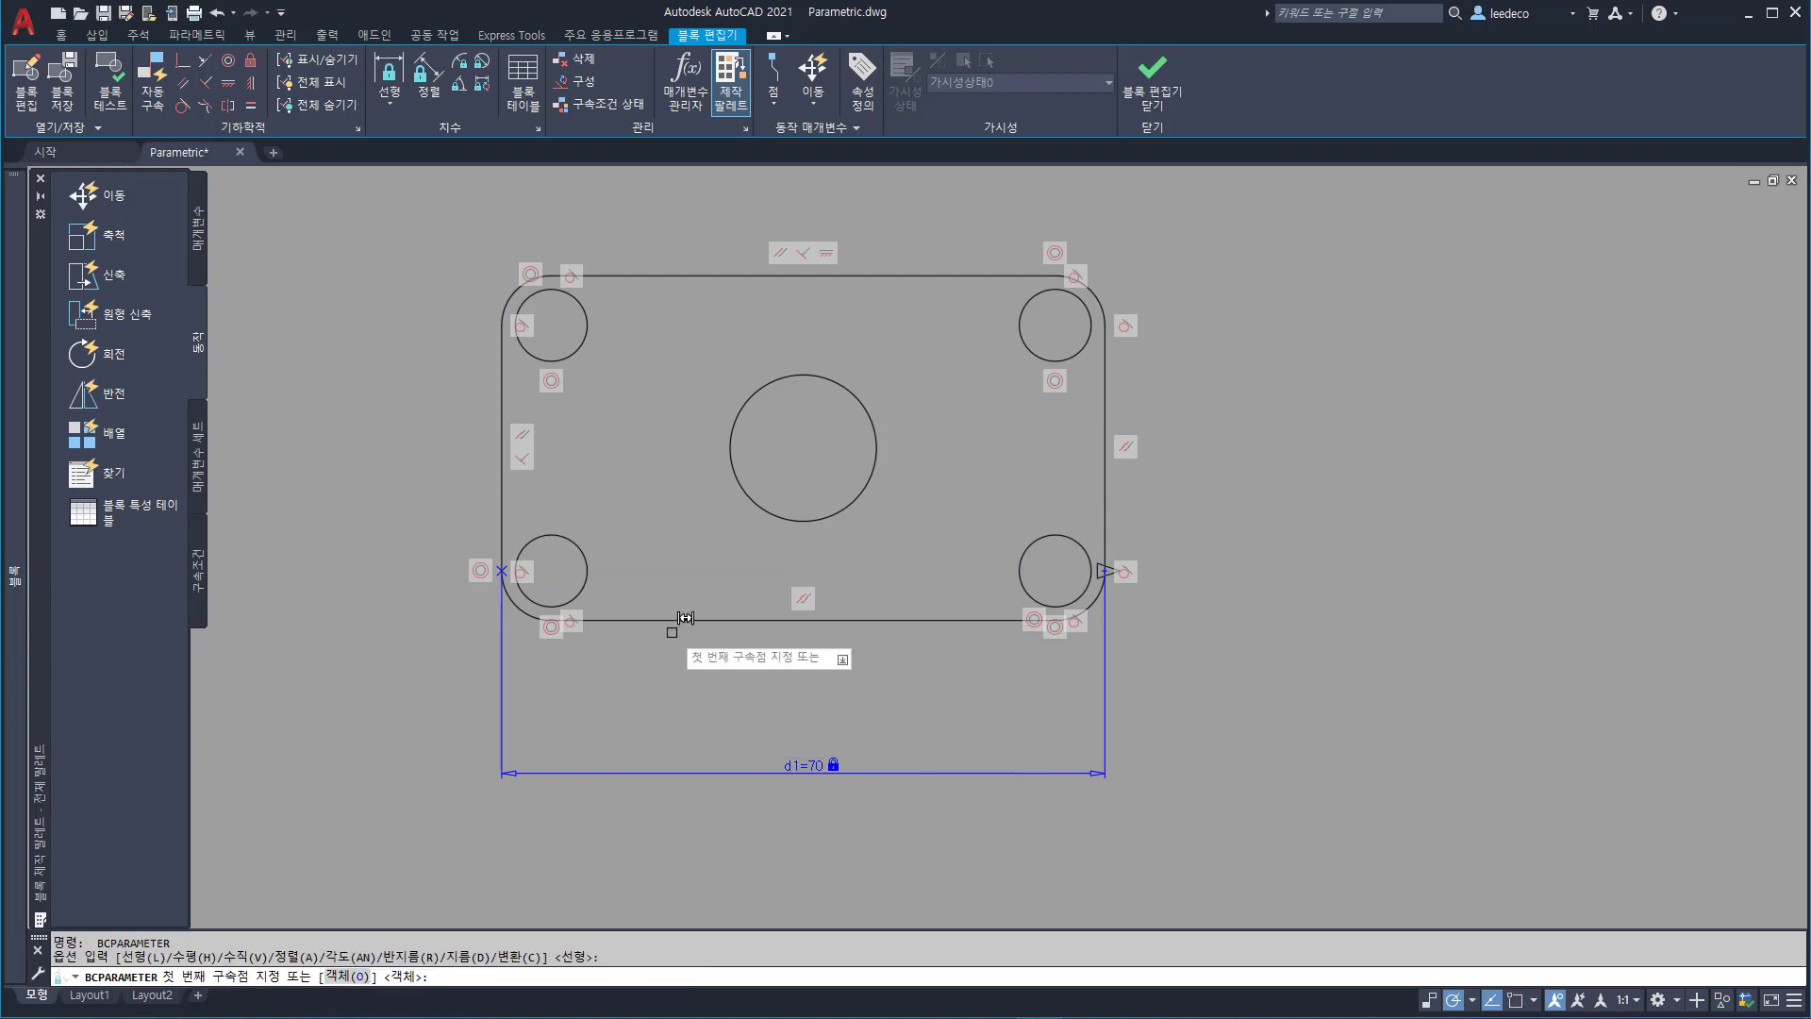
{"action": "left_click", "coordinate": [501, 570]}
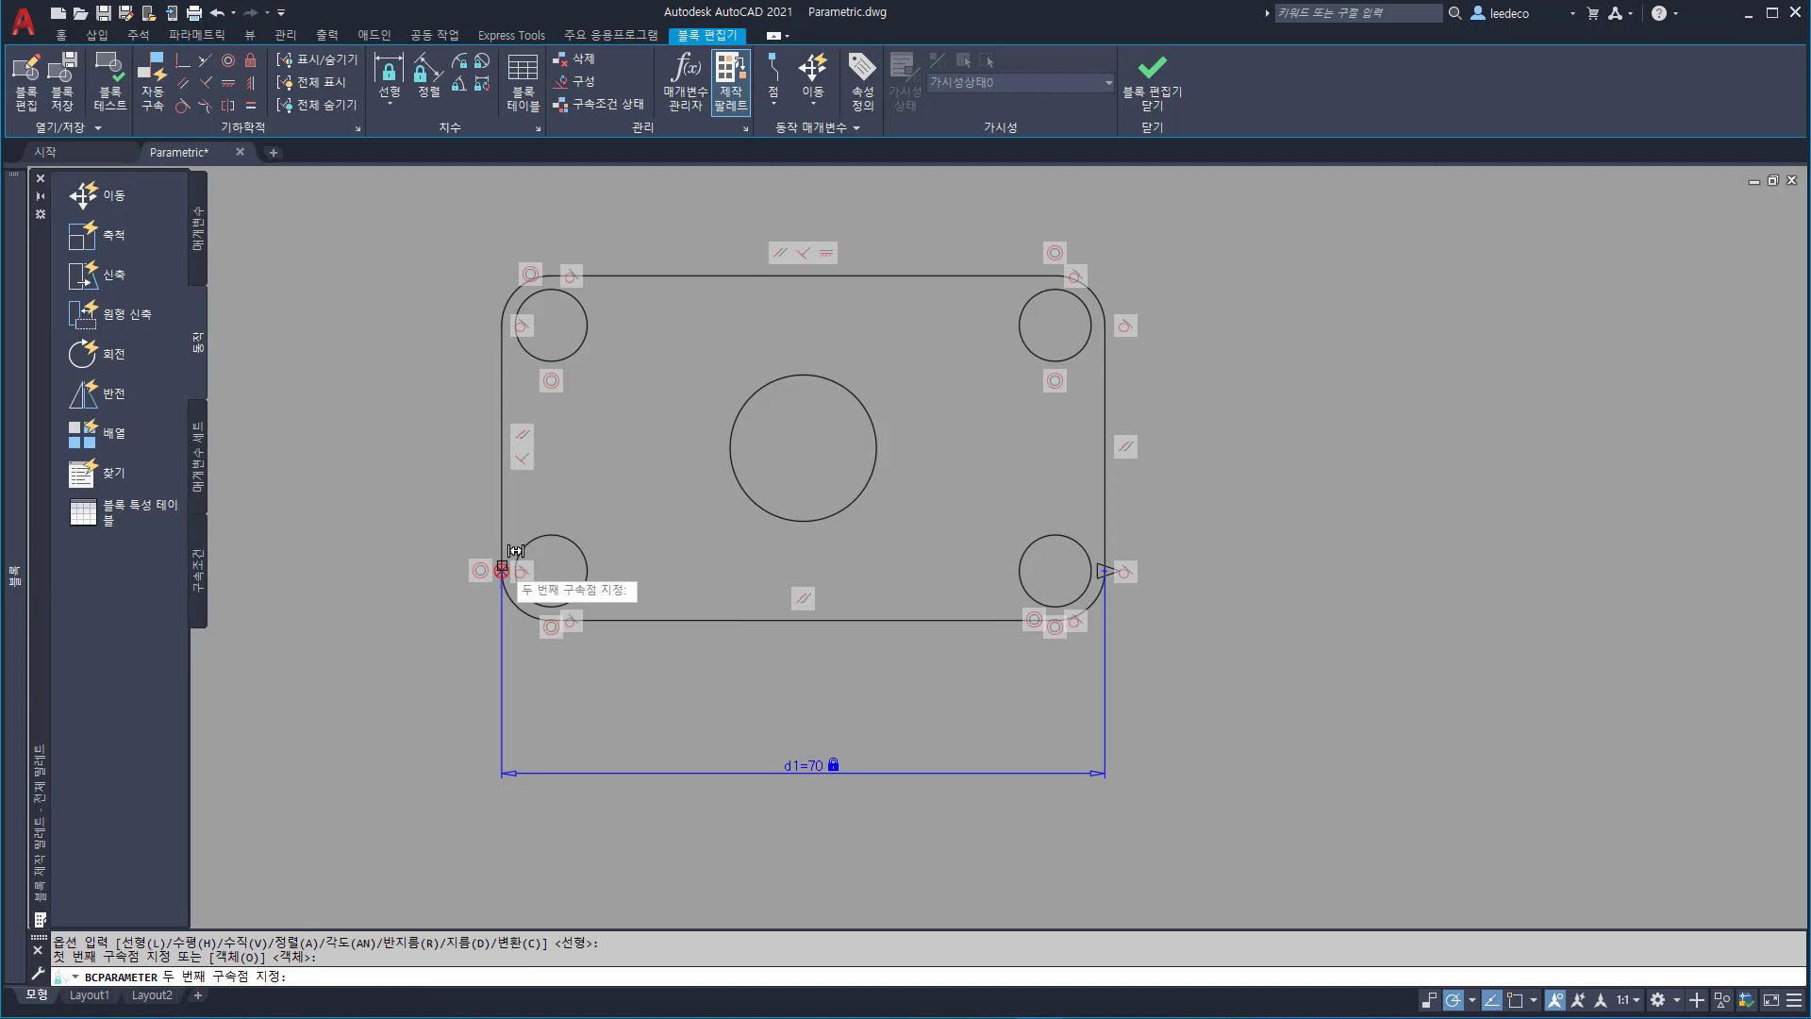
{"action": "left_click", "coordinate": [817, 502]}
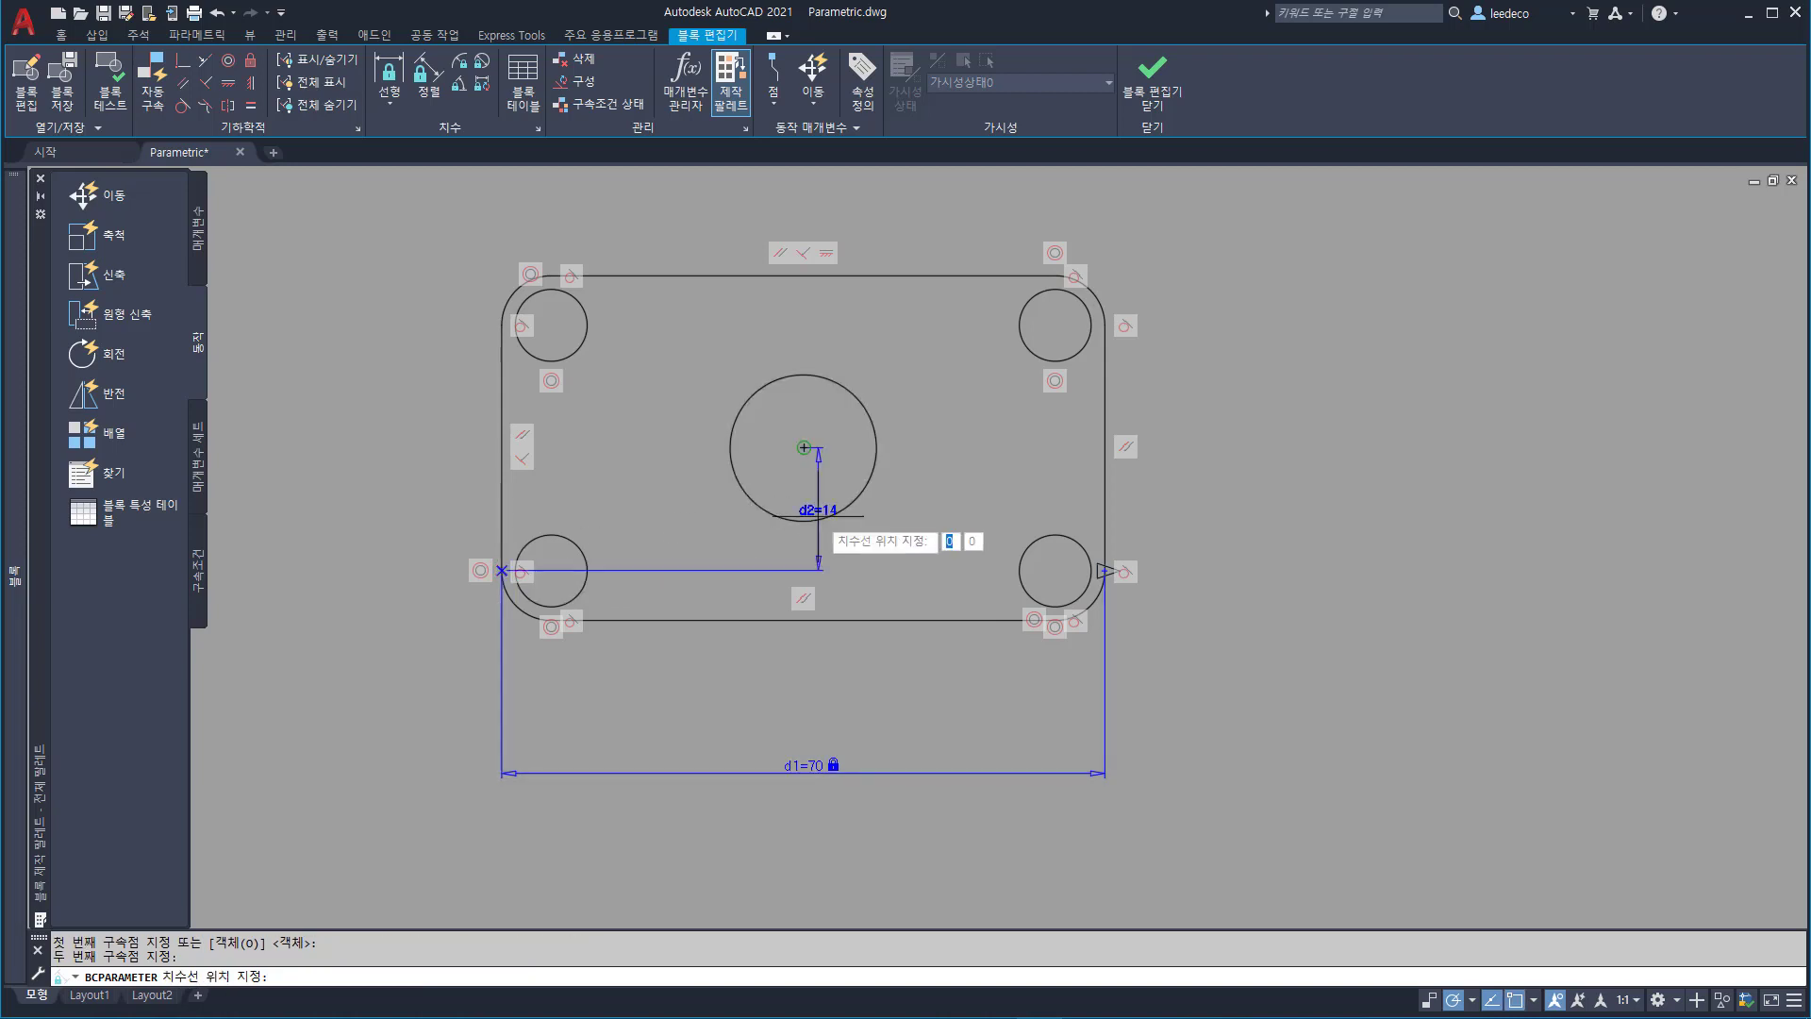
{"action": "left_click", "coordinate": [814, 724]}
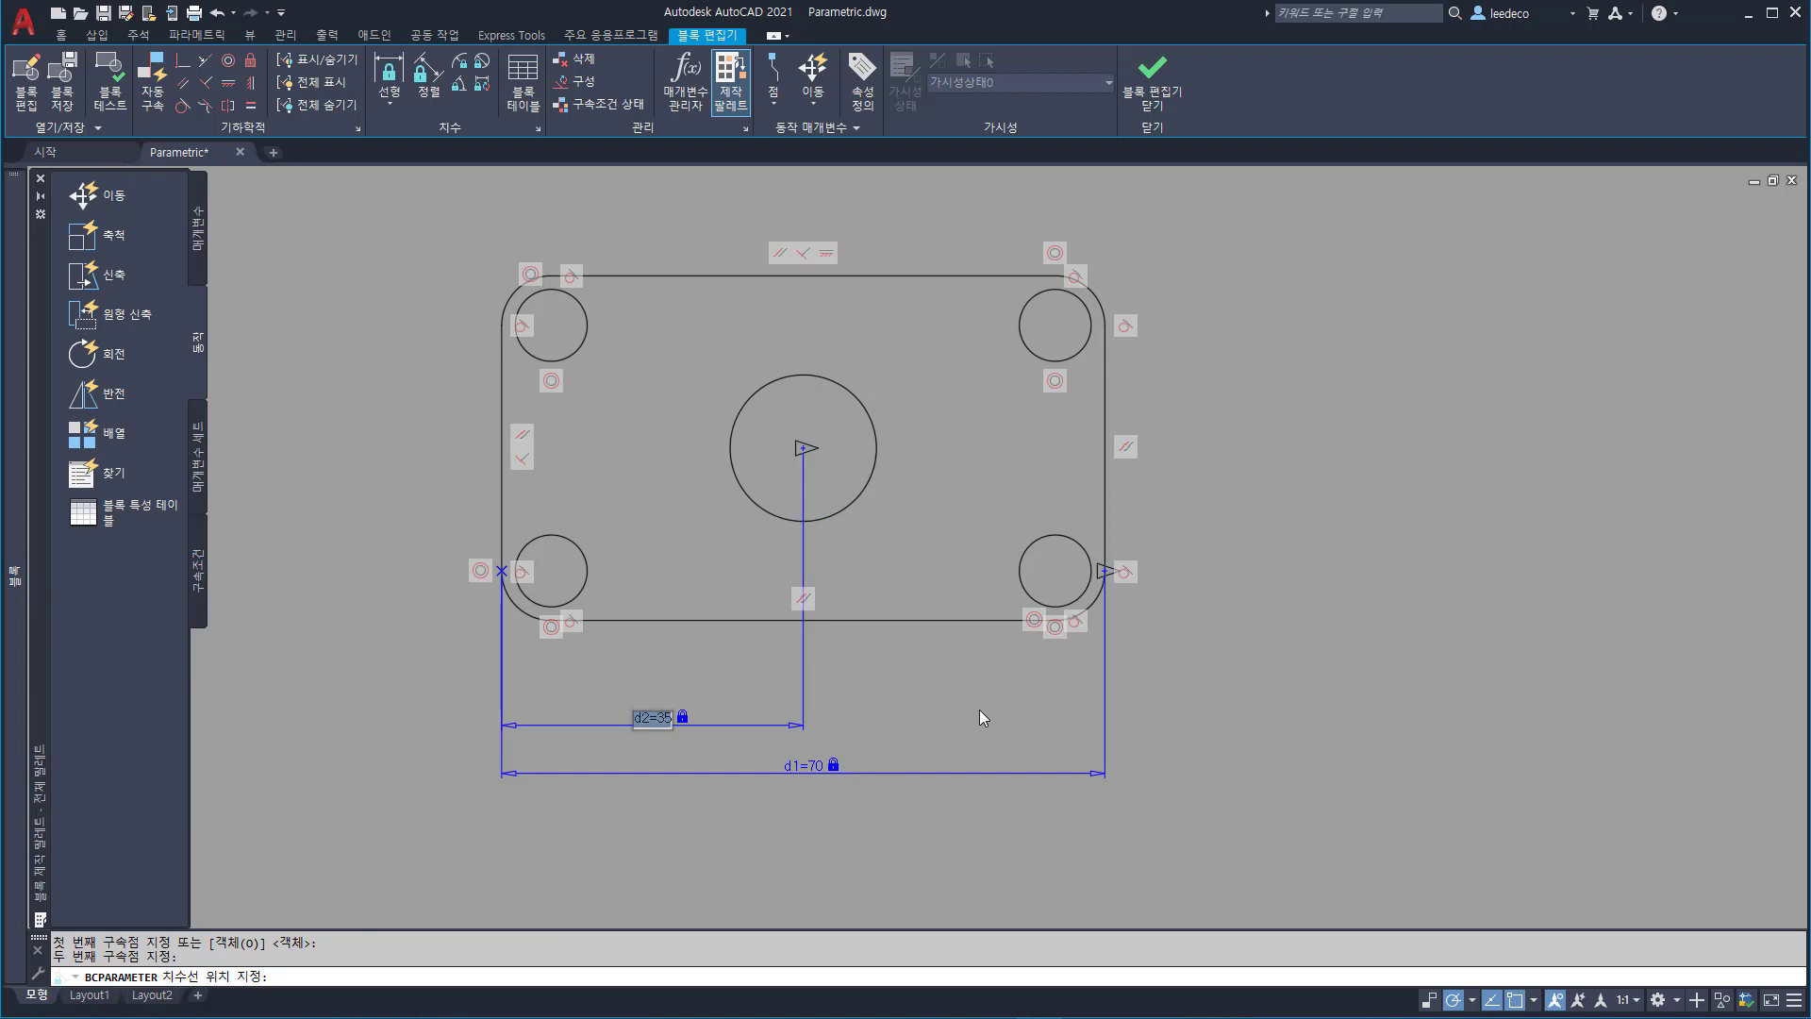
{"action": "type", "text": "d"}
{"action": "key", "text": "Return"}
{"action": "left_click", "coordinate": [897, 533]}
{"action": "left_click", "coordinate": [897, 533]}
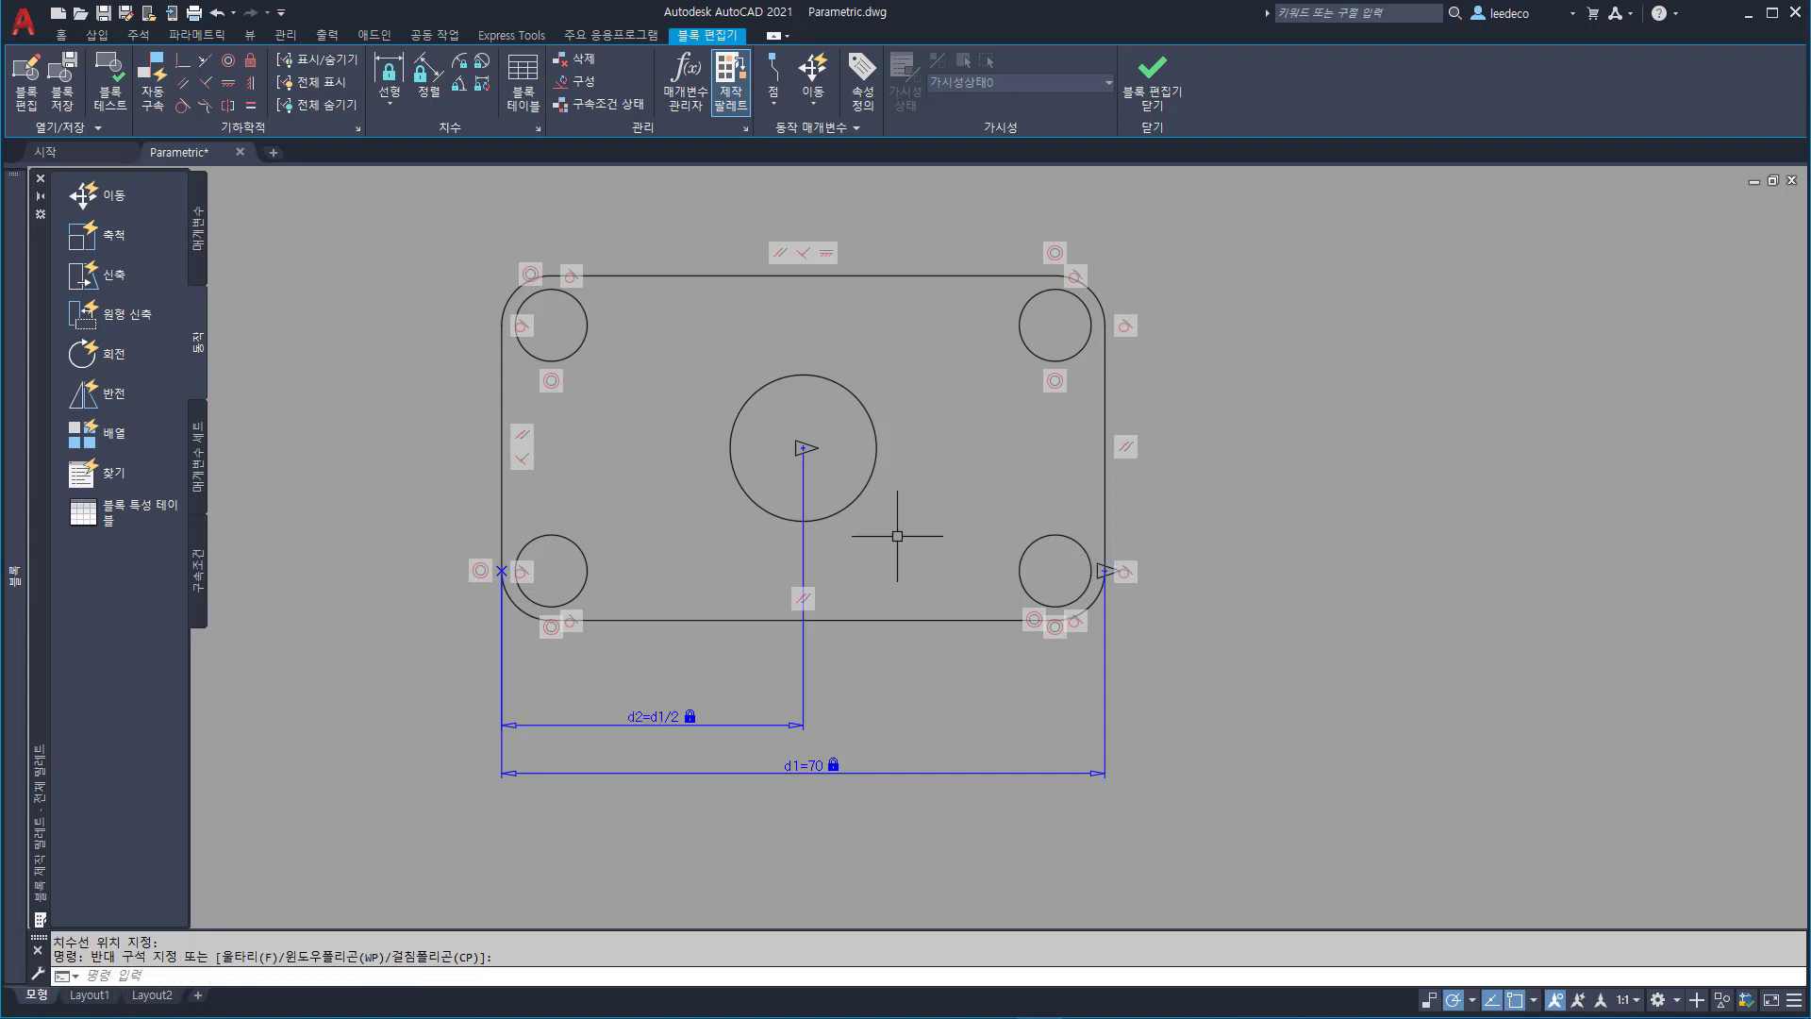
{"action": "left_click", "coordinate": [897, 531]}
{"action": "left_click", "coordinate": [854, 452]}
{"action": "key", "text": "Escape"}
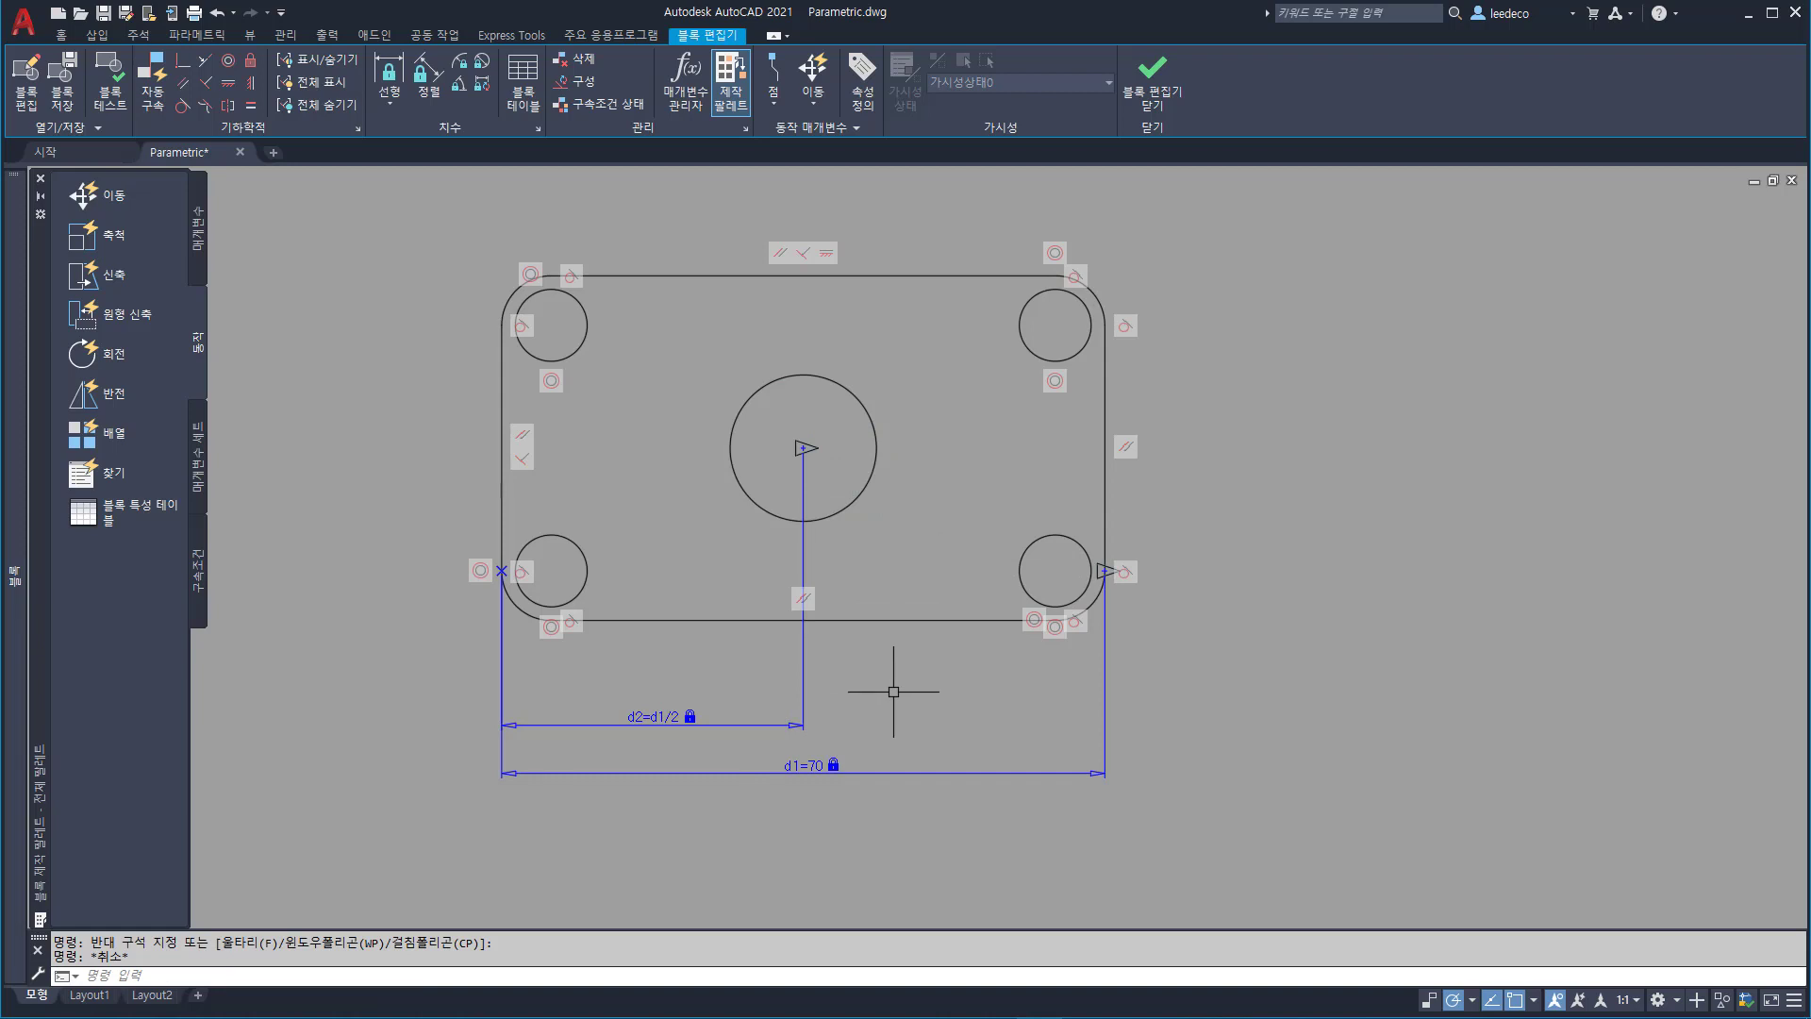
- Add a vertical linear constraint parameter of 40 between the plate's bottom and top edges, placed to the right of the plate
{"action": "key", "text": "Return"}
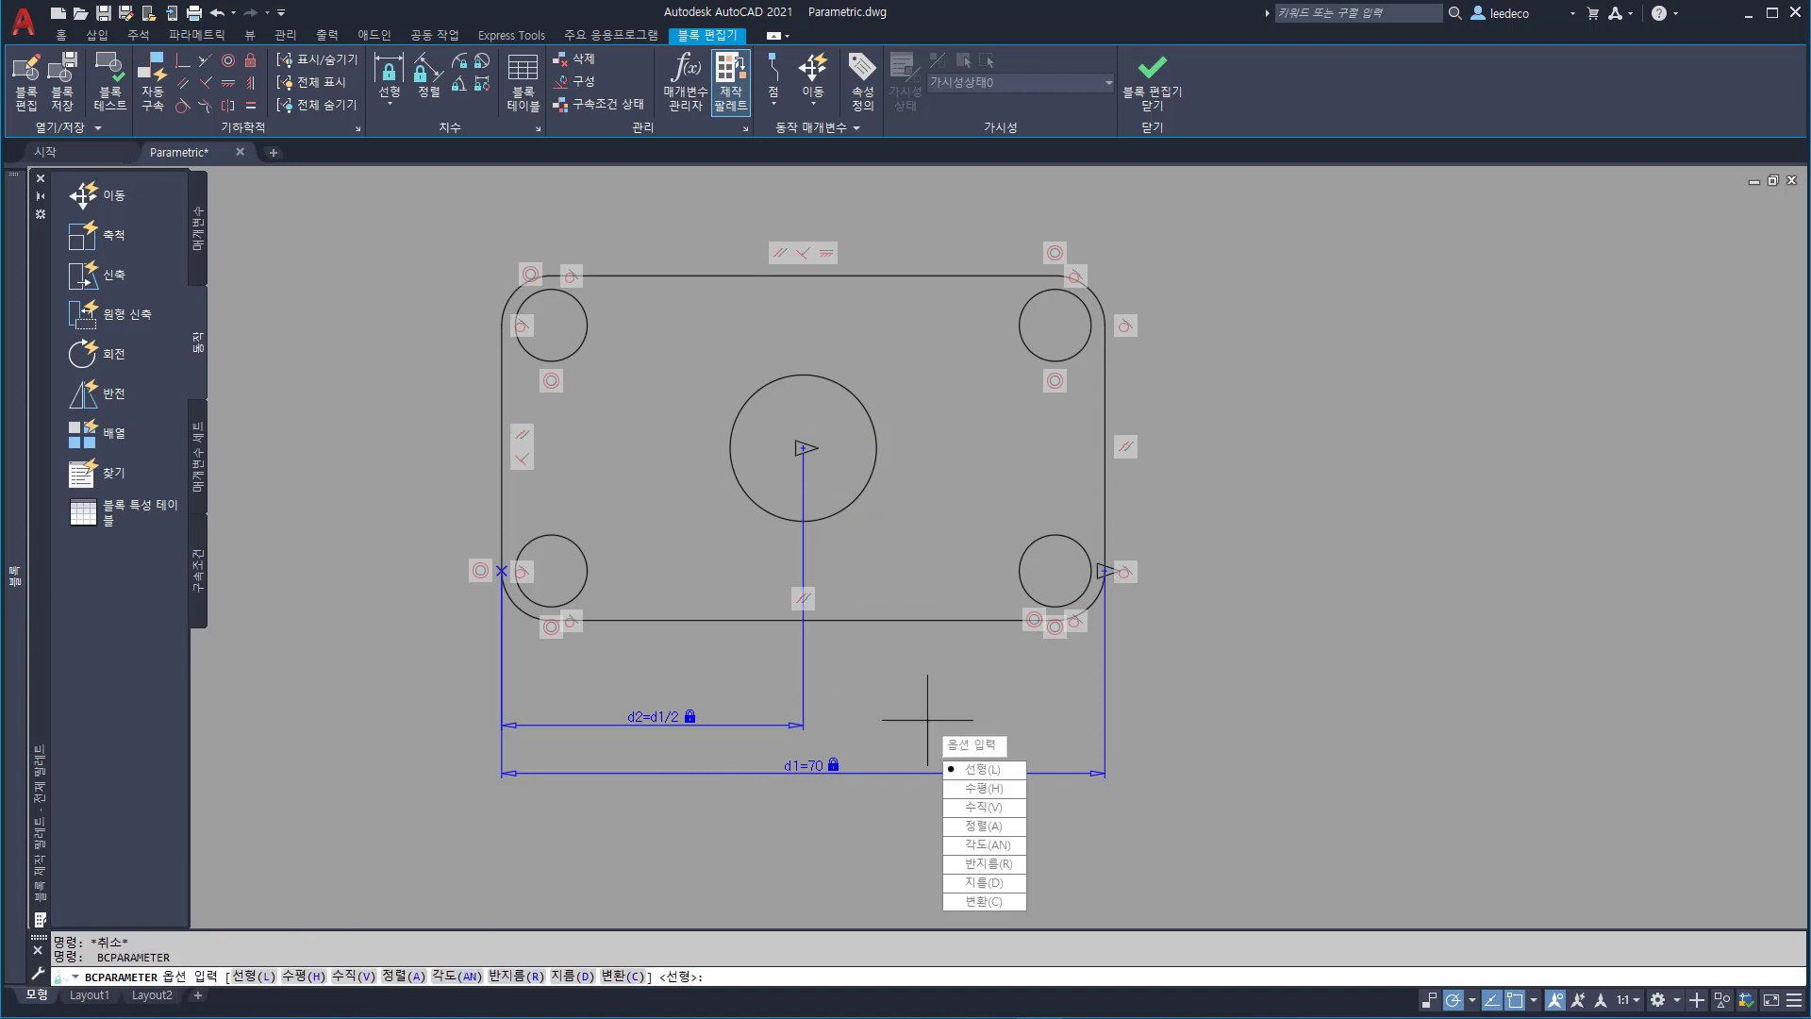
{"action": "key", "text": "Return"}
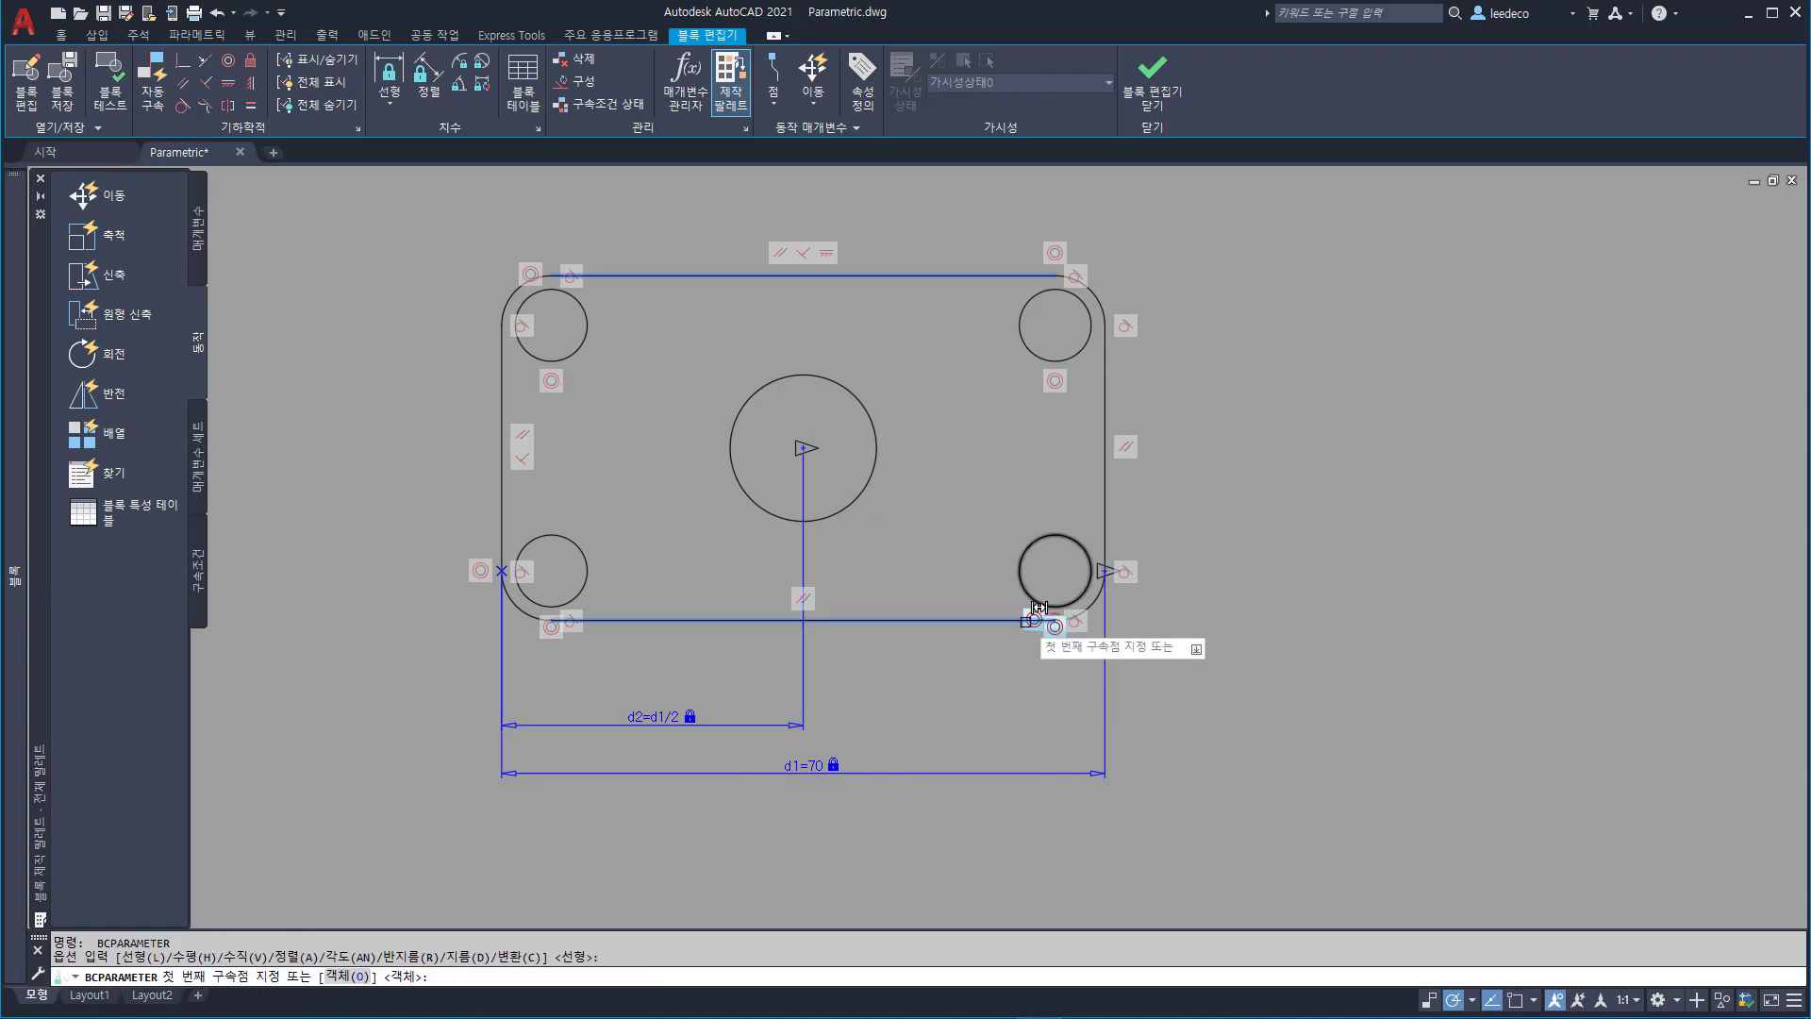
{"action": "left_click", "coordinate": [1037, 615]}
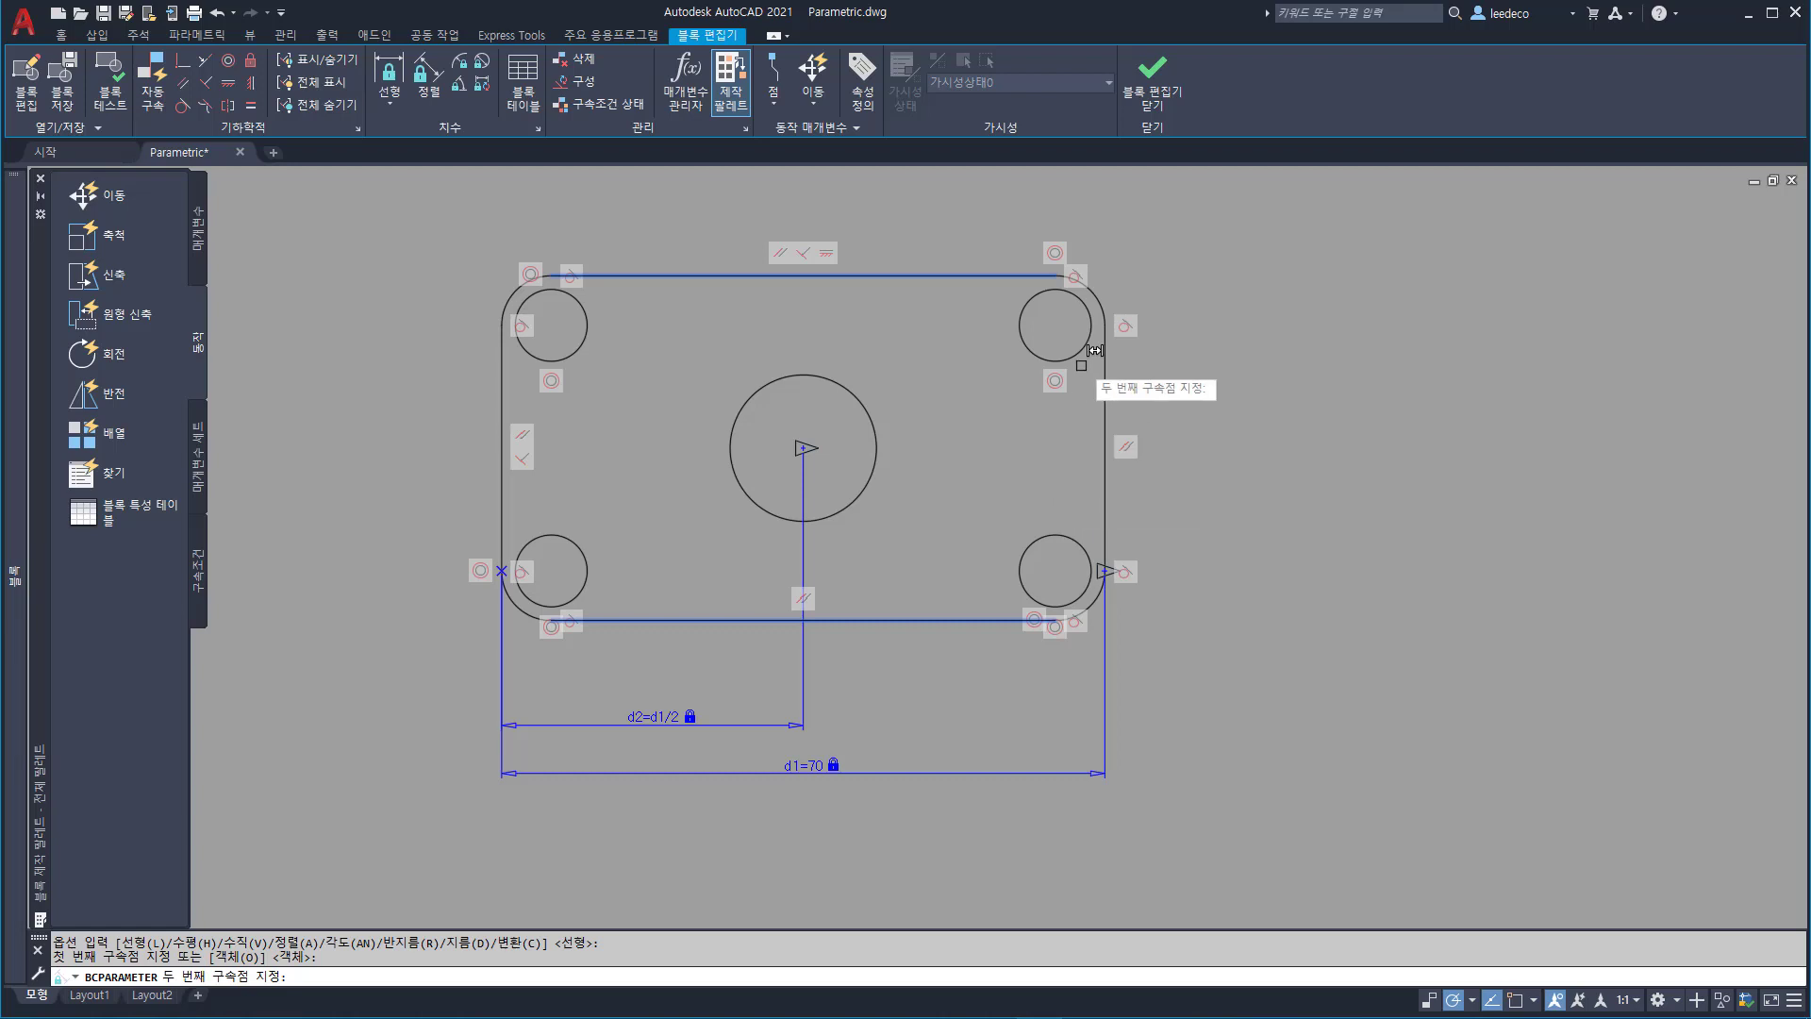
{"action": "left_click", "coordinate": [1054, 275]}
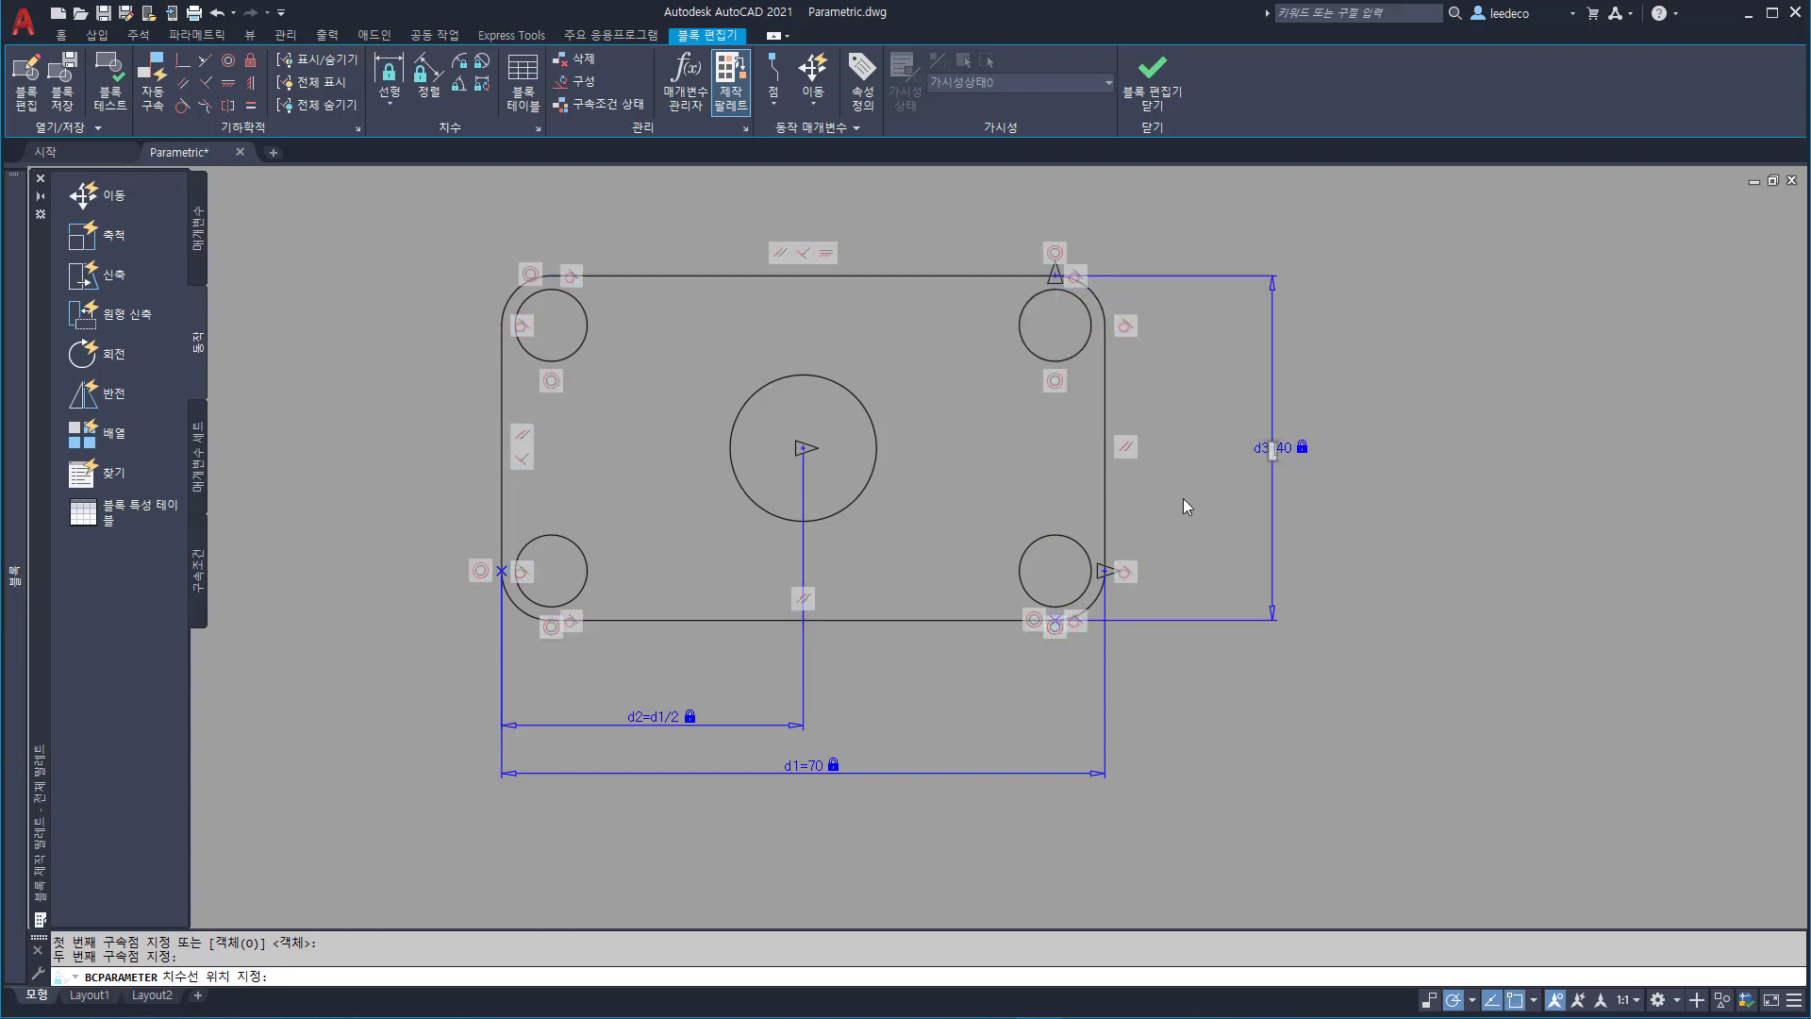
{"action": "key", "text": "Return"}
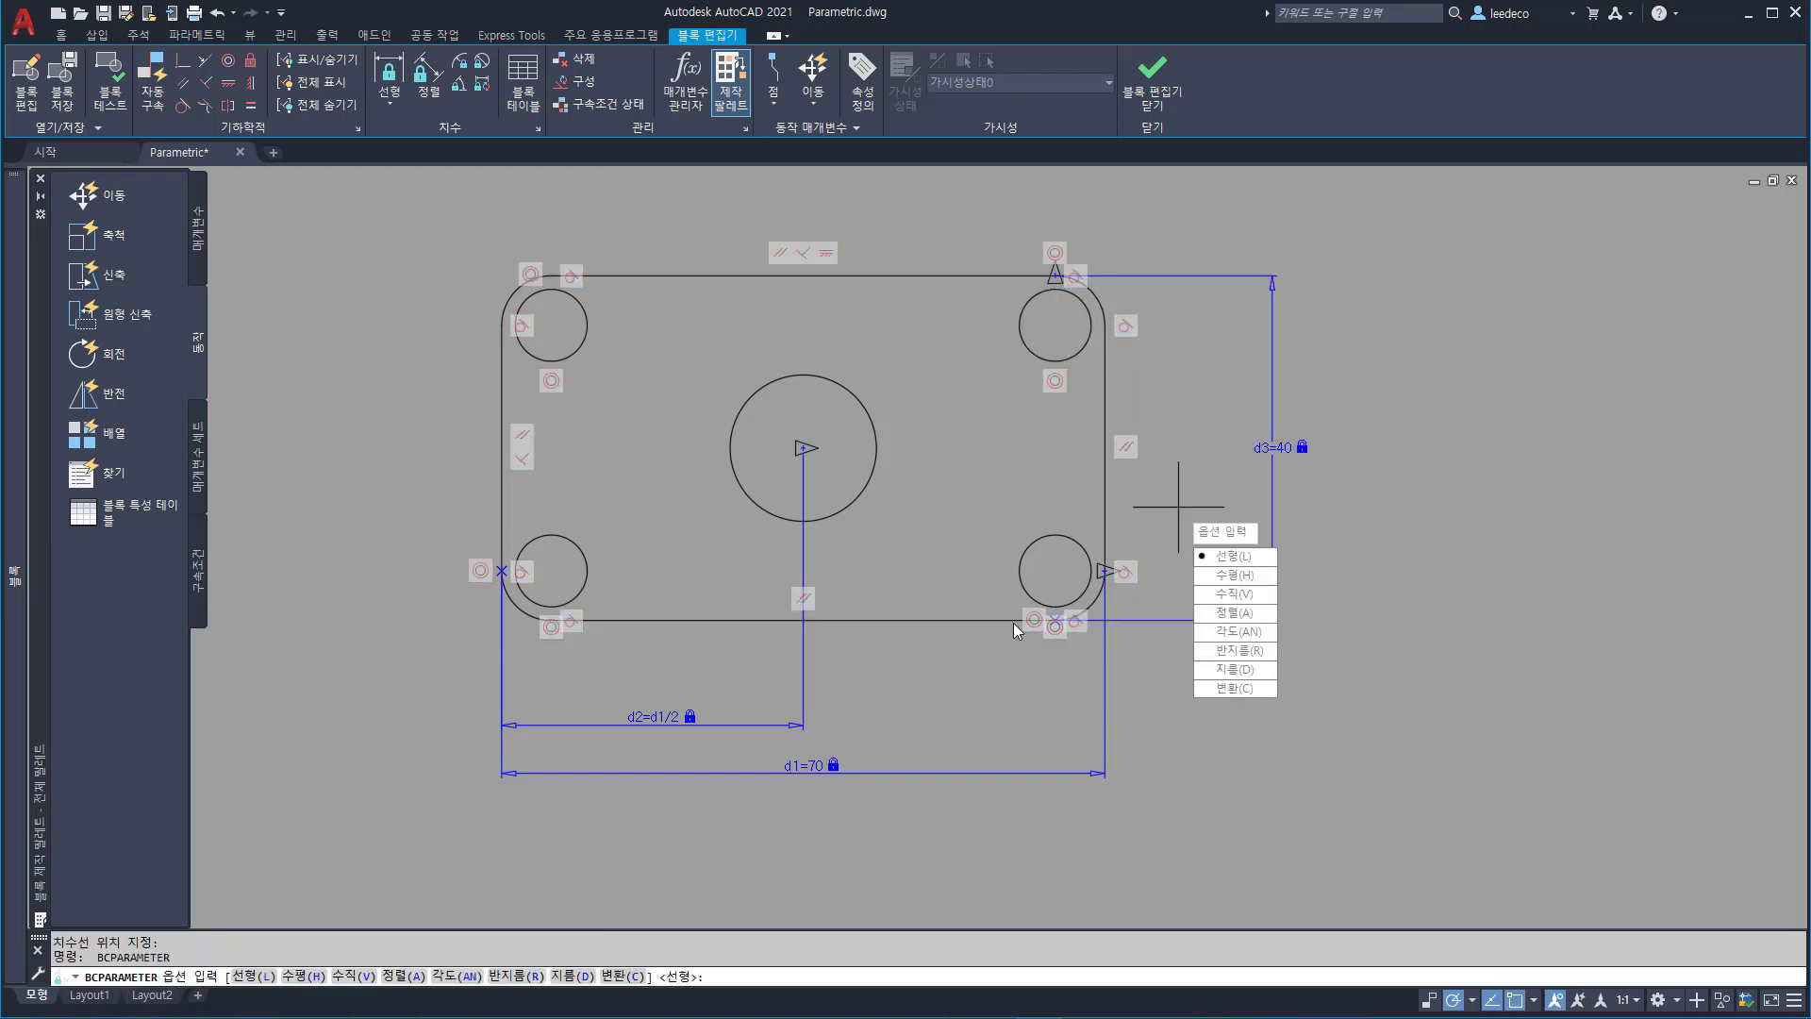
- Add a vertical linear constraint parameter from the plate's bottom edge to the central circle's center, set to d3/2
{"action": "key", "text": "Return"}
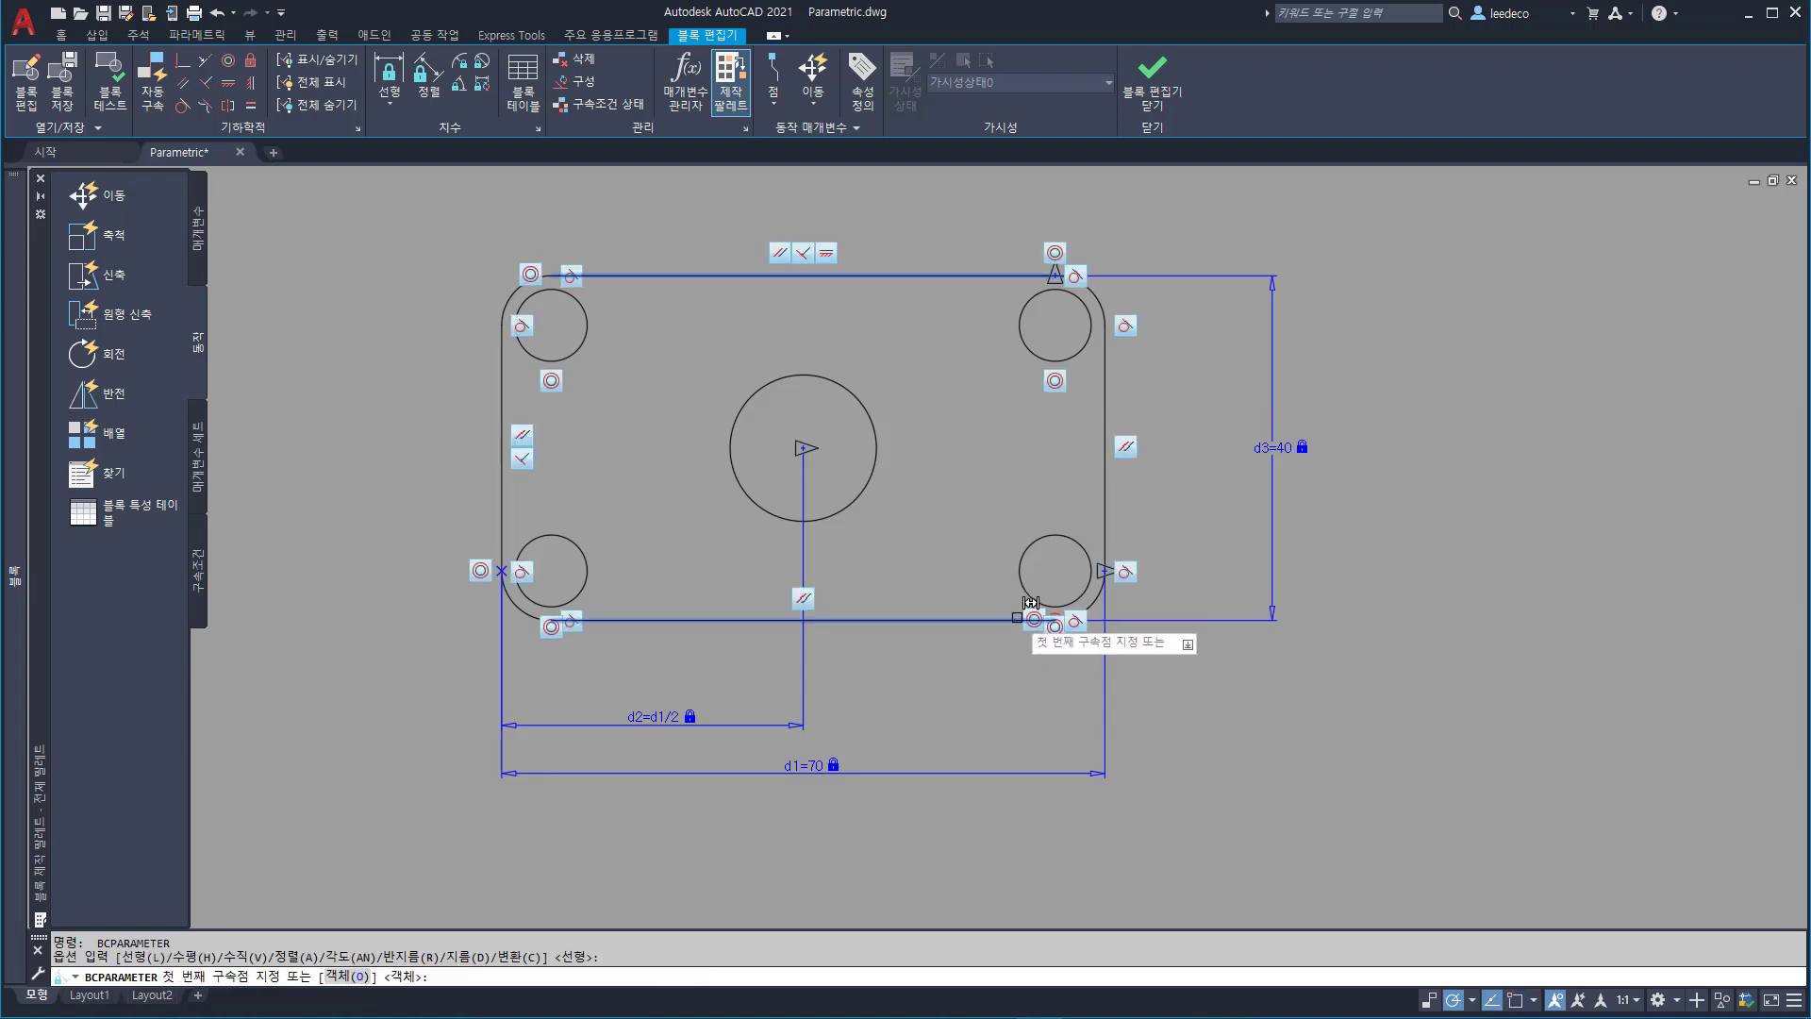
{"action": "left_click", "coordinate": [1054, 620]}
{"action": "left_click", "coordinate": [877, 429]}
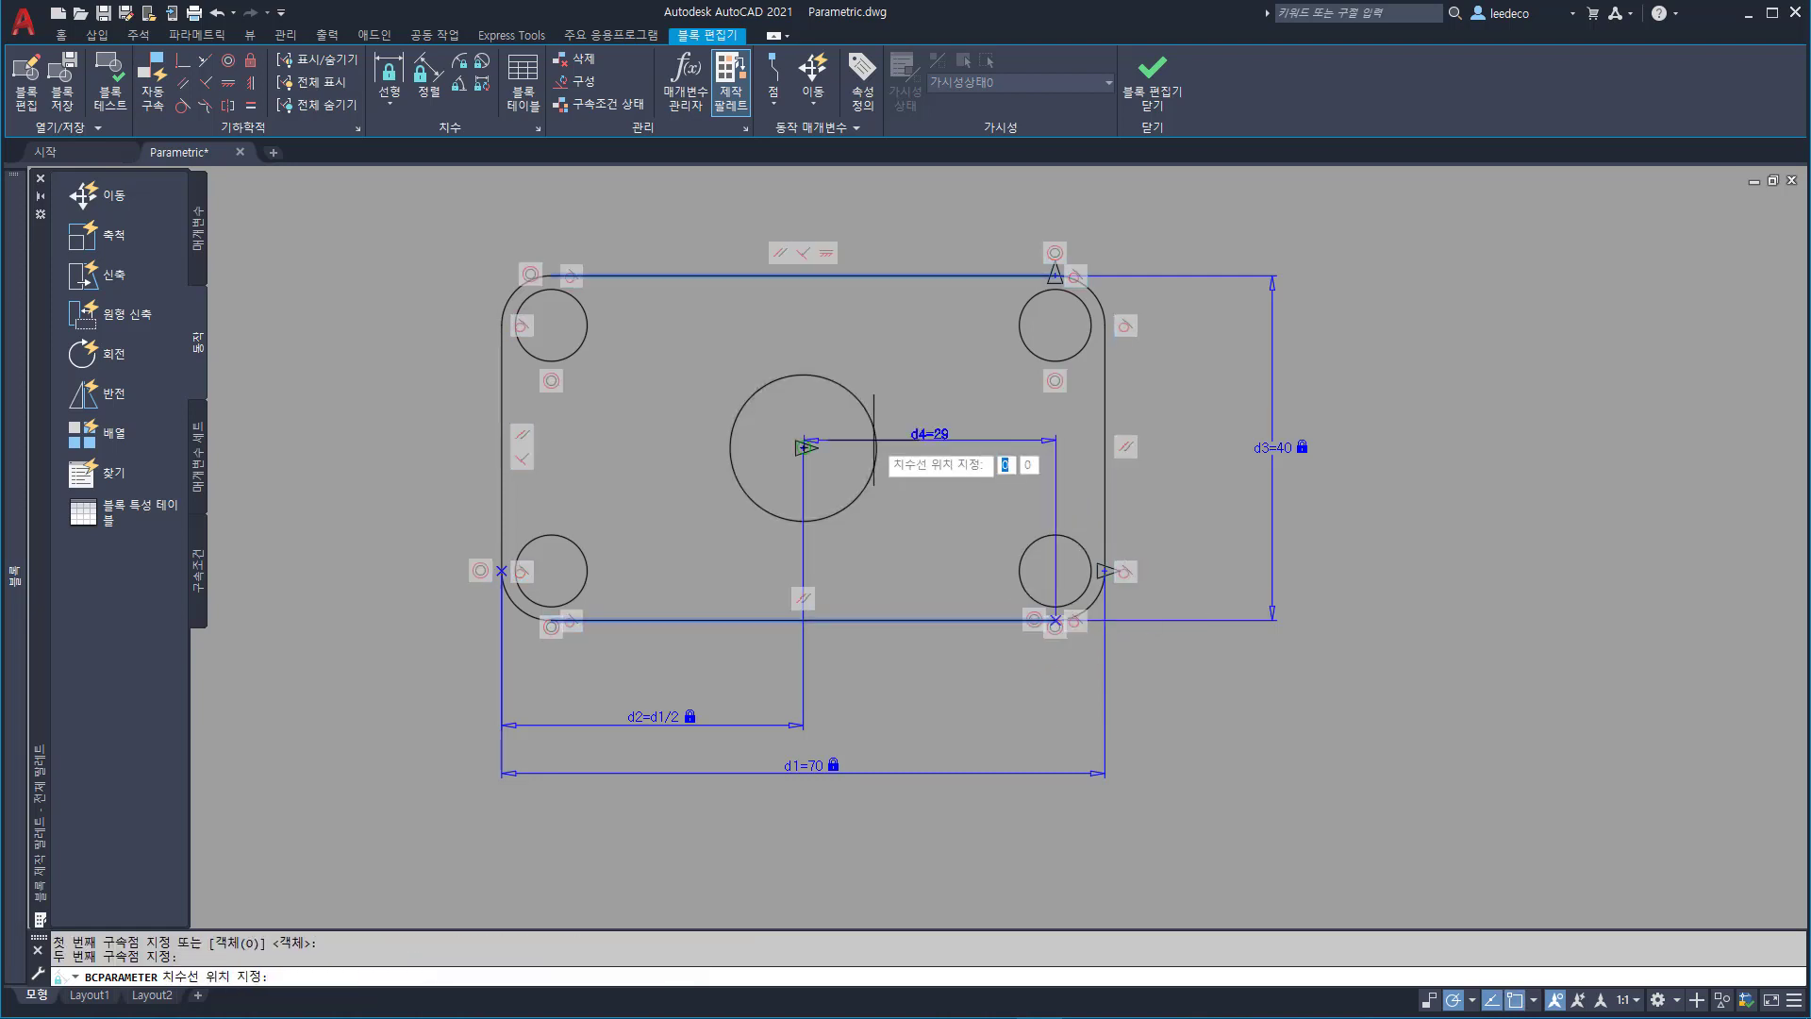
{"action": "left_click", "coordinate": [1223, 481]}
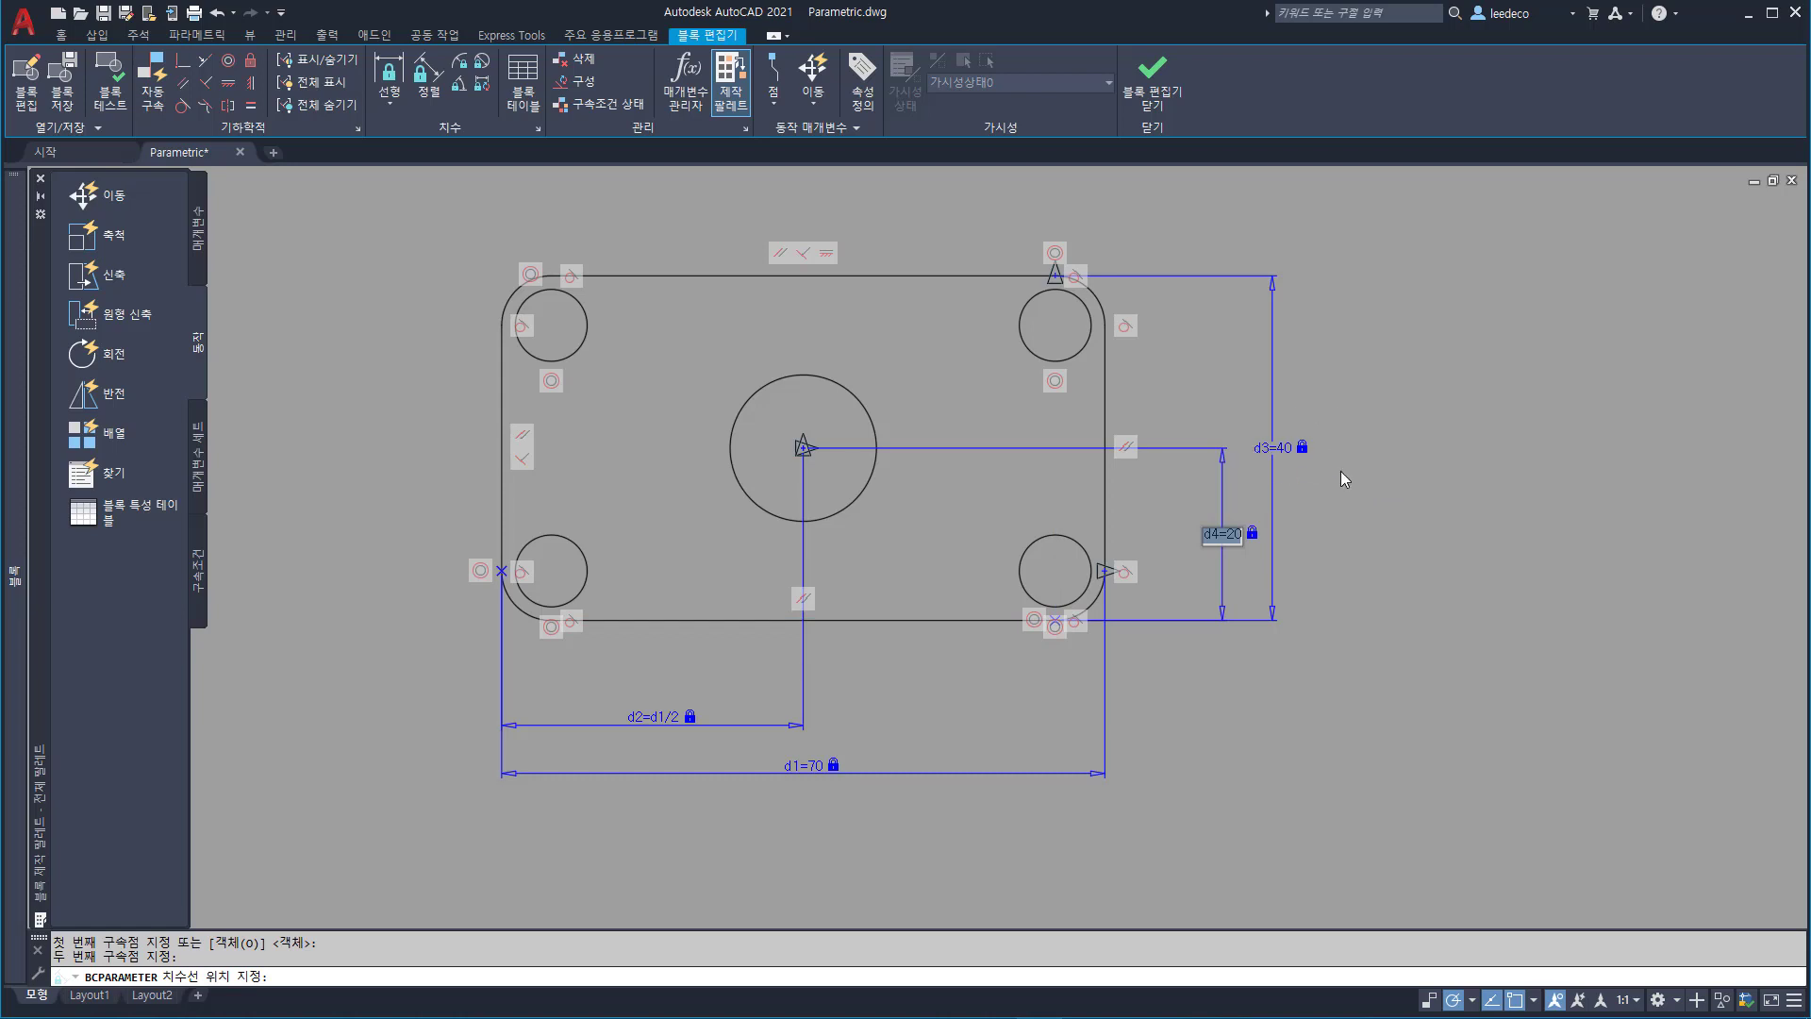
{"action": "type", "text": "d3/2"}
{"action": "key", "text": "Return"}
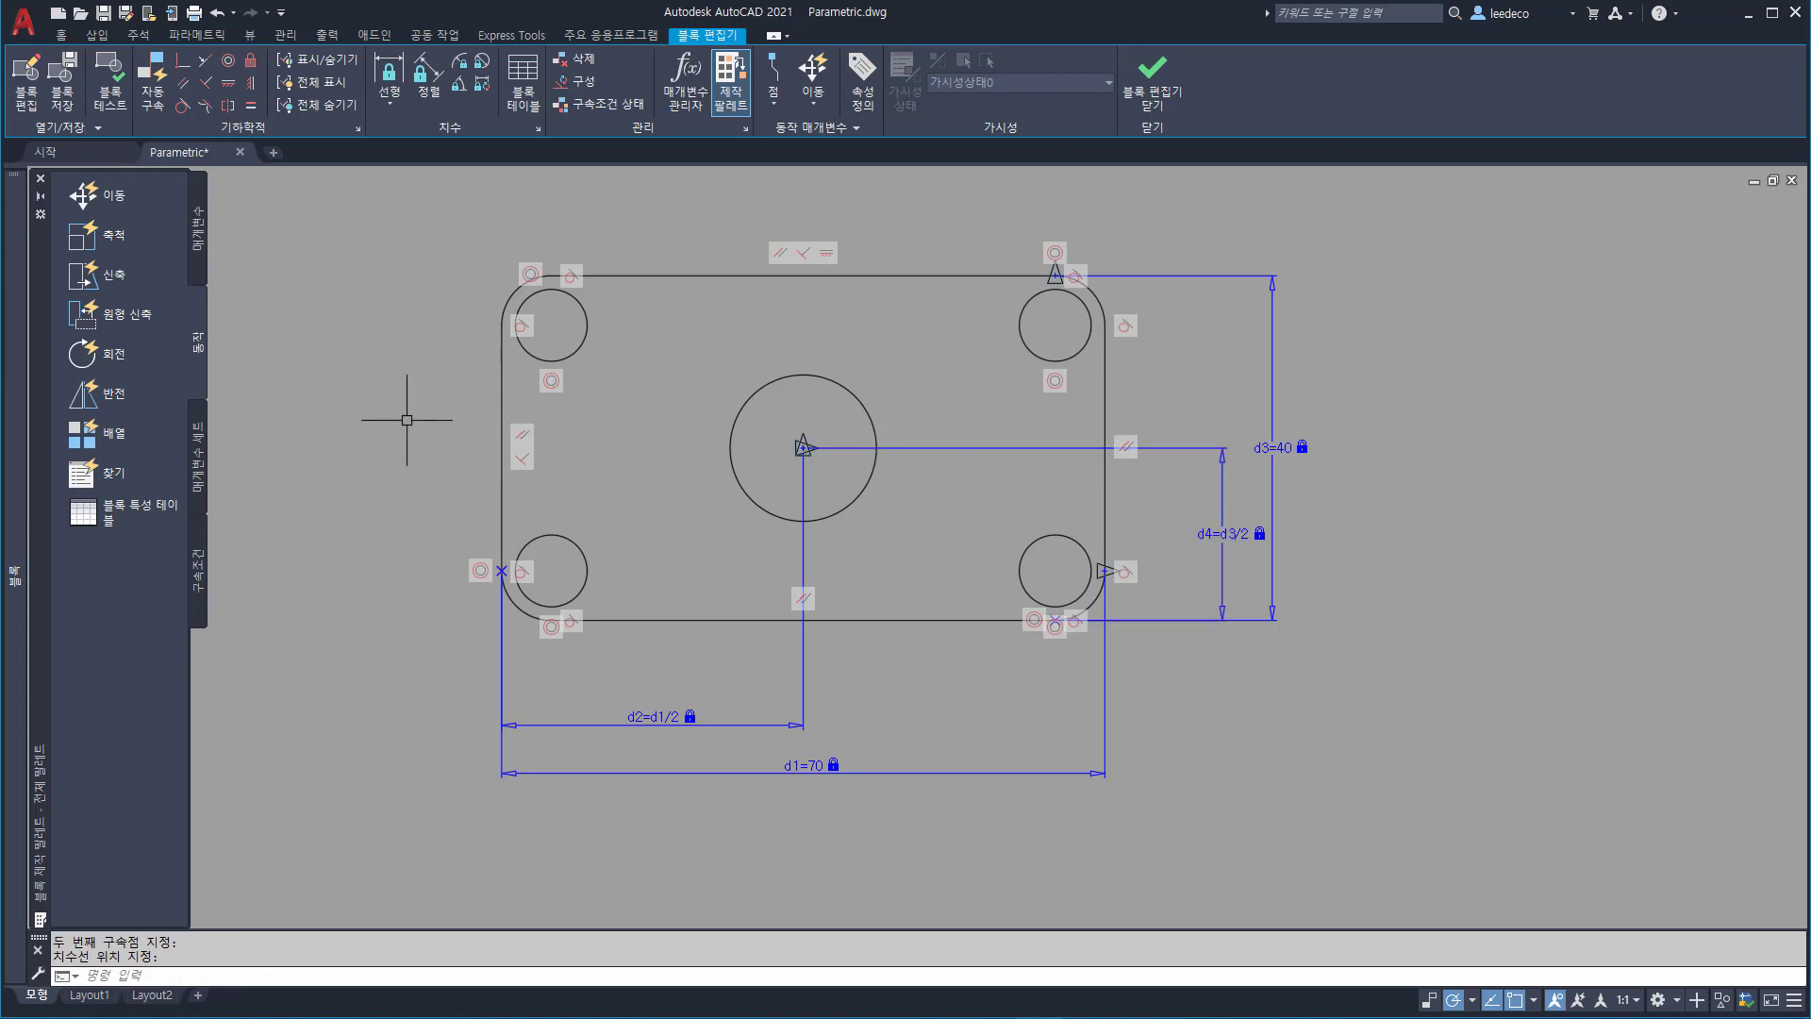
{"action": "left_click", "coordinate": [787, 433]}
{"action": "left_click", "coordinate": [703, 383]}
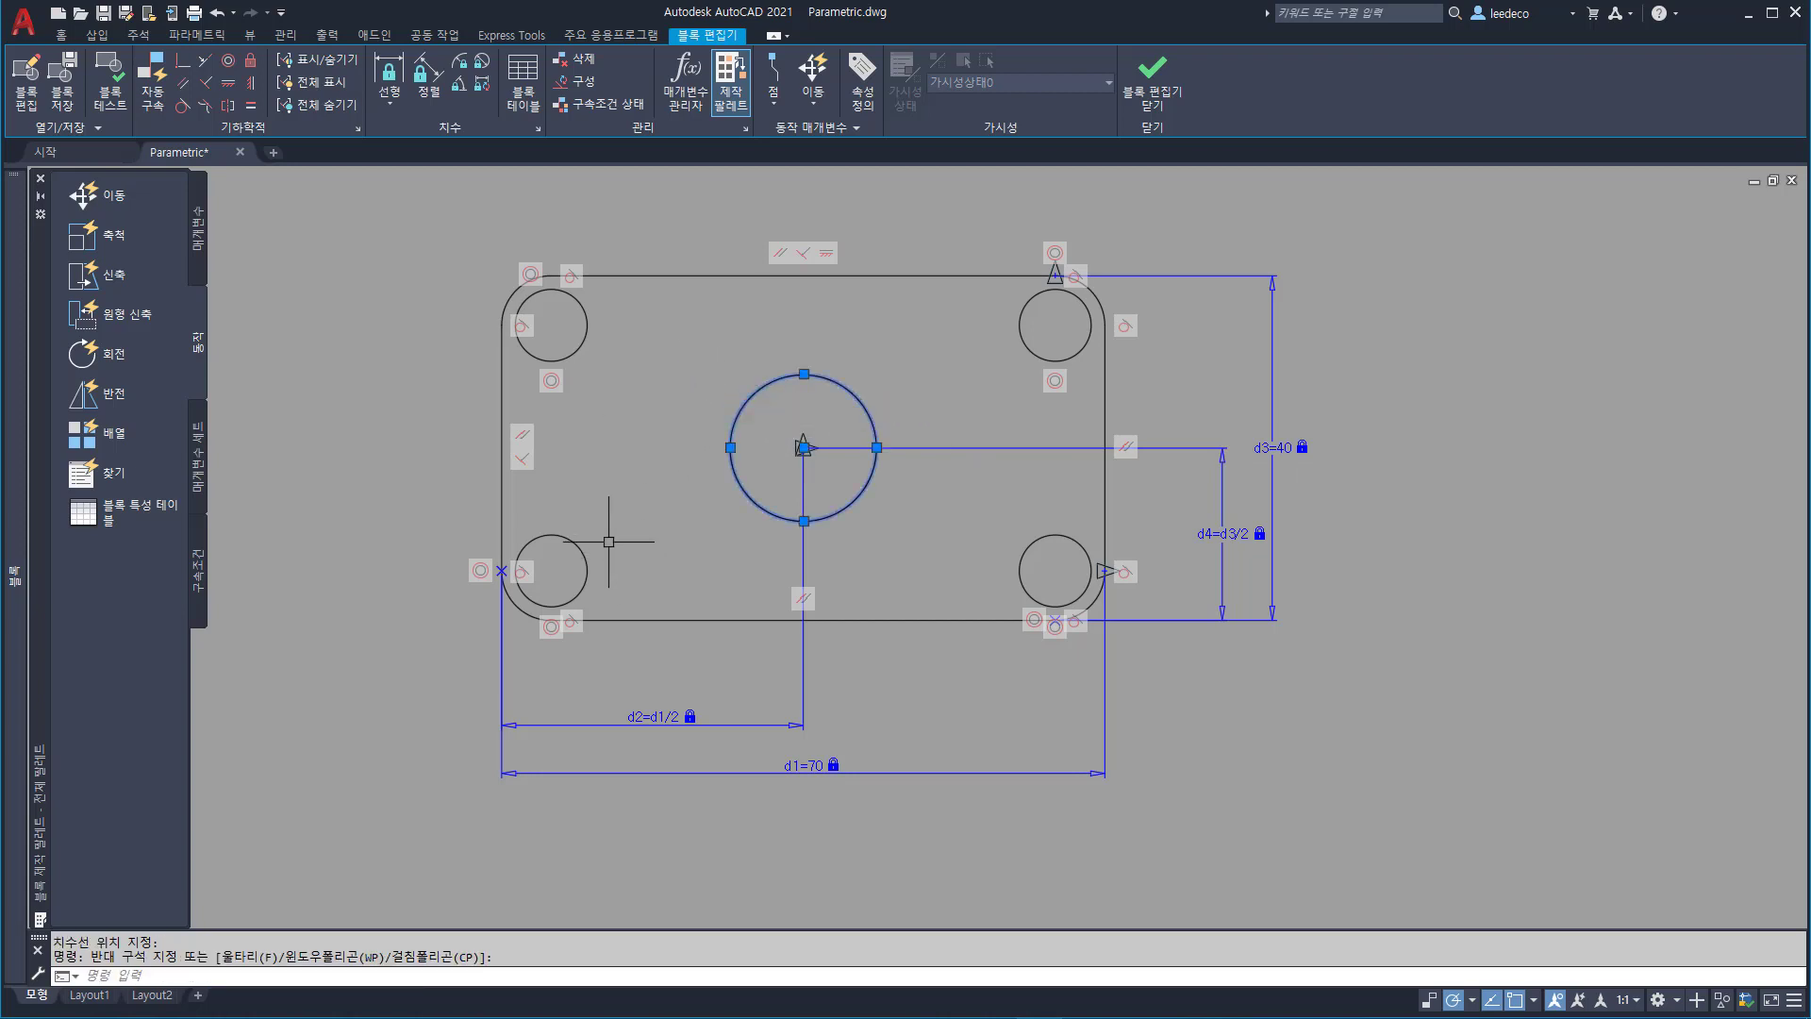
{"action": "key", "text": "Escape"}
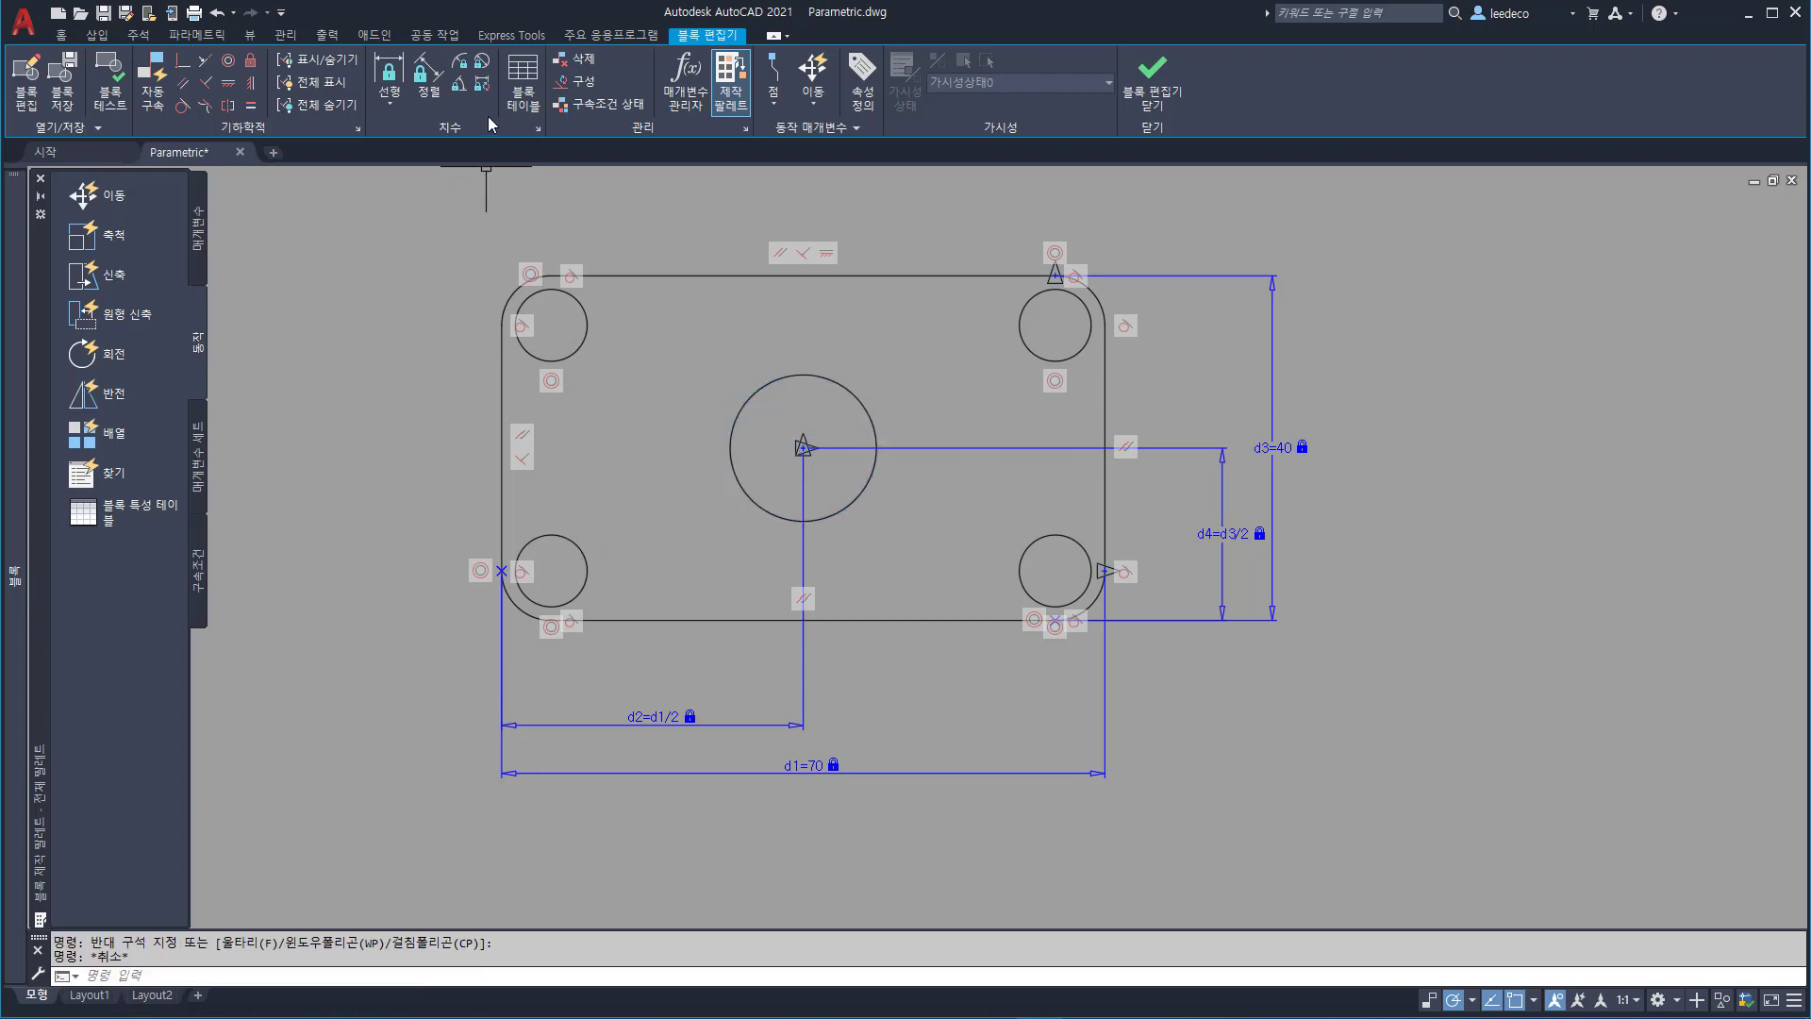
- Add a diameter constraint parameter of 15 to the central circle, placed above and to its left
{"action": "left_click", "coordinate": [482, 62]}
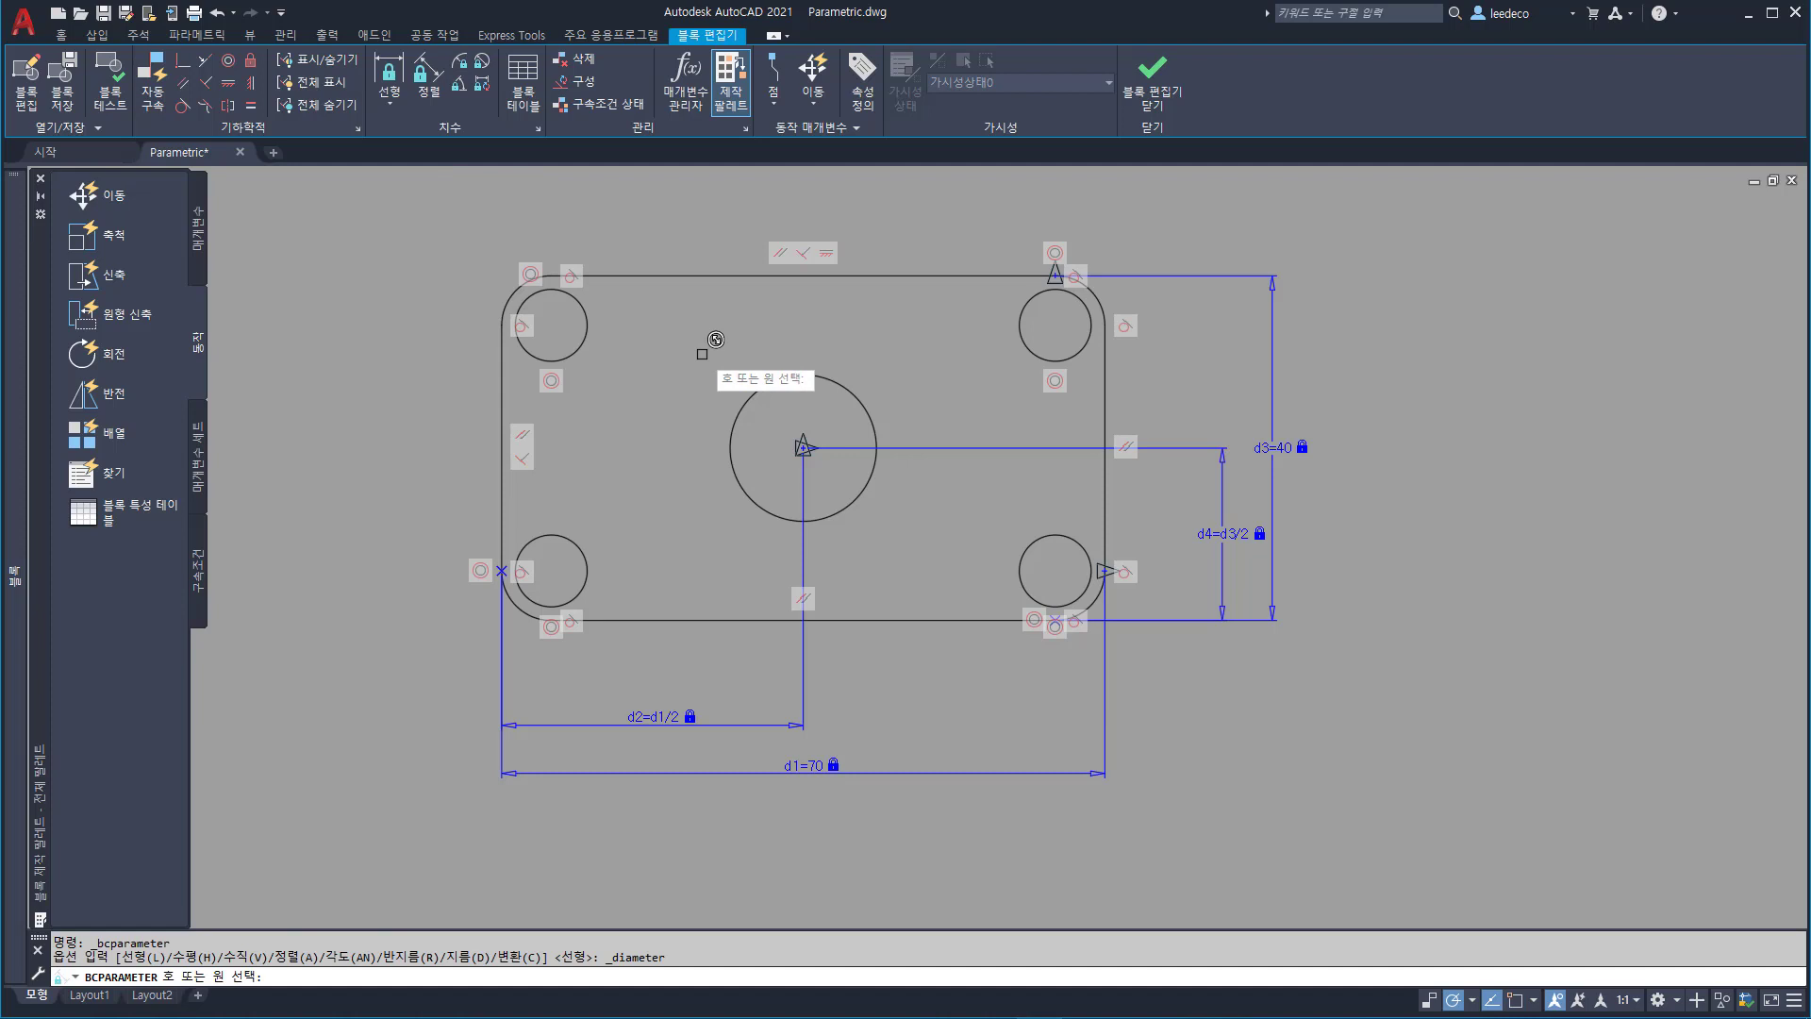
{"action": "left_click", "coordinate": [760, 389]}
{"action": "left_click", "coordinate": [745, 349]}
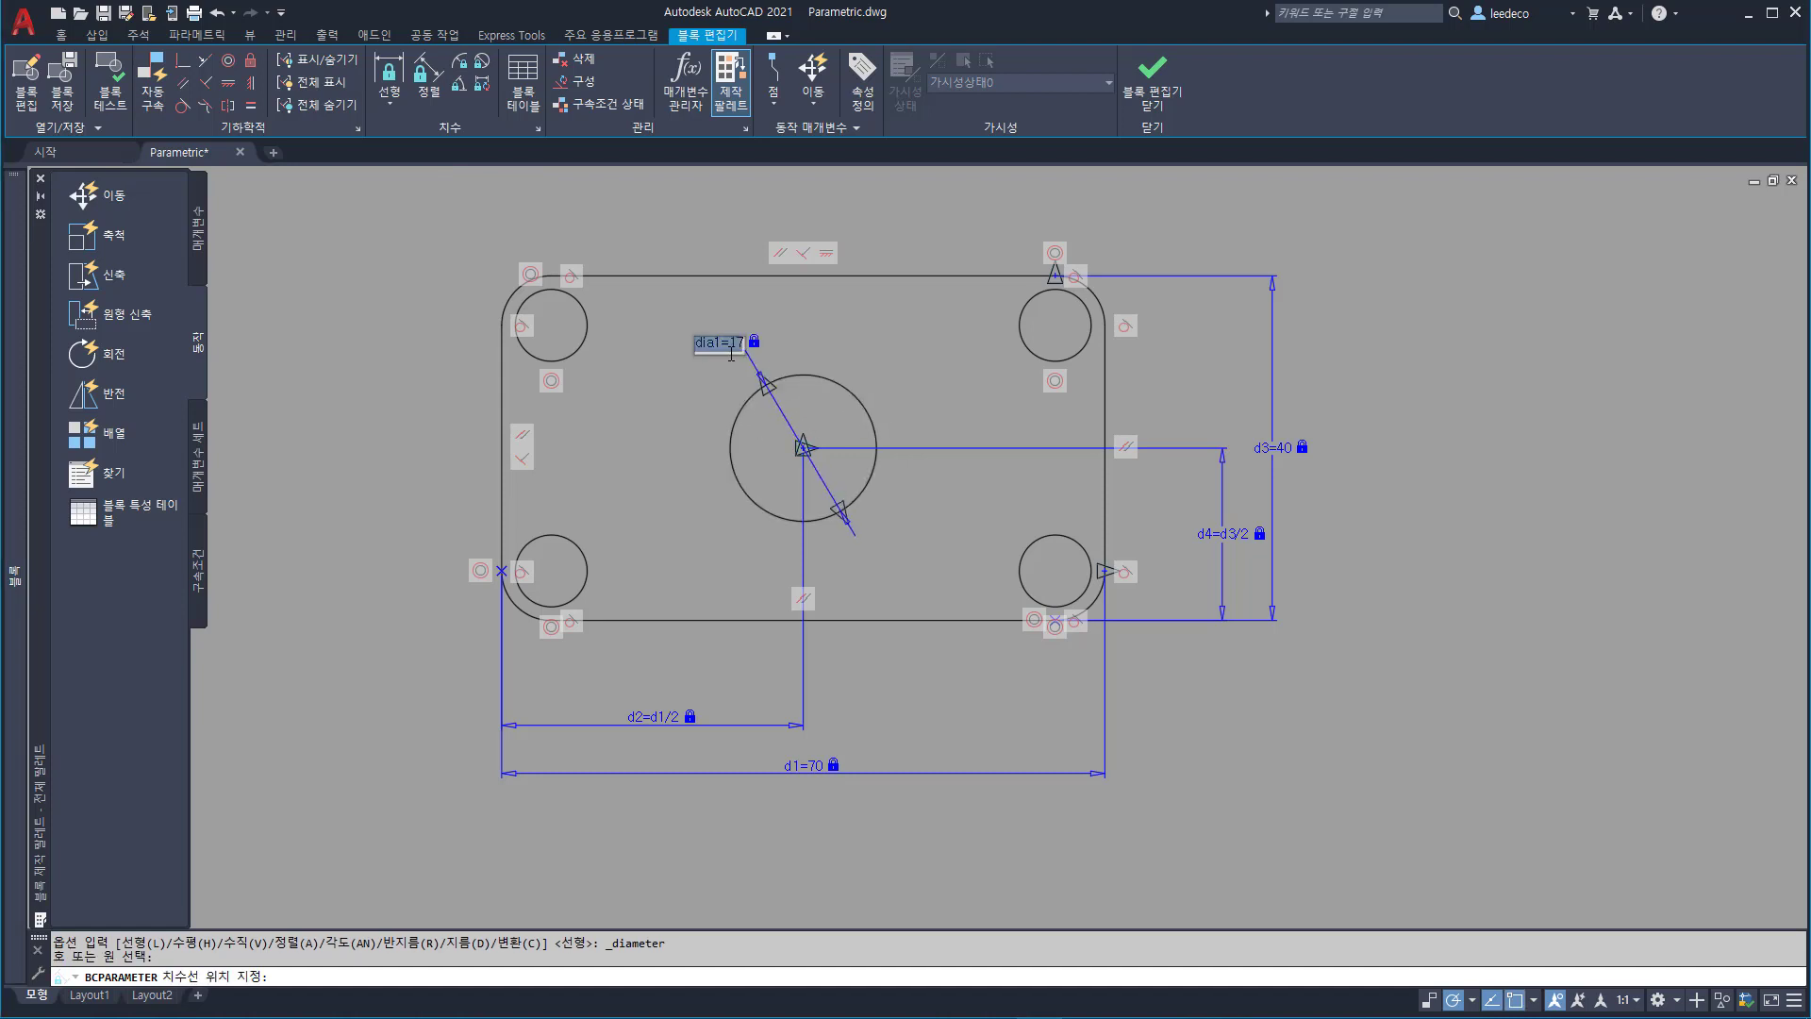
{"action": "type", "text": "15"}
{"action": "key", "text": "Return"}
{"action": "key", "text": "Escape"}
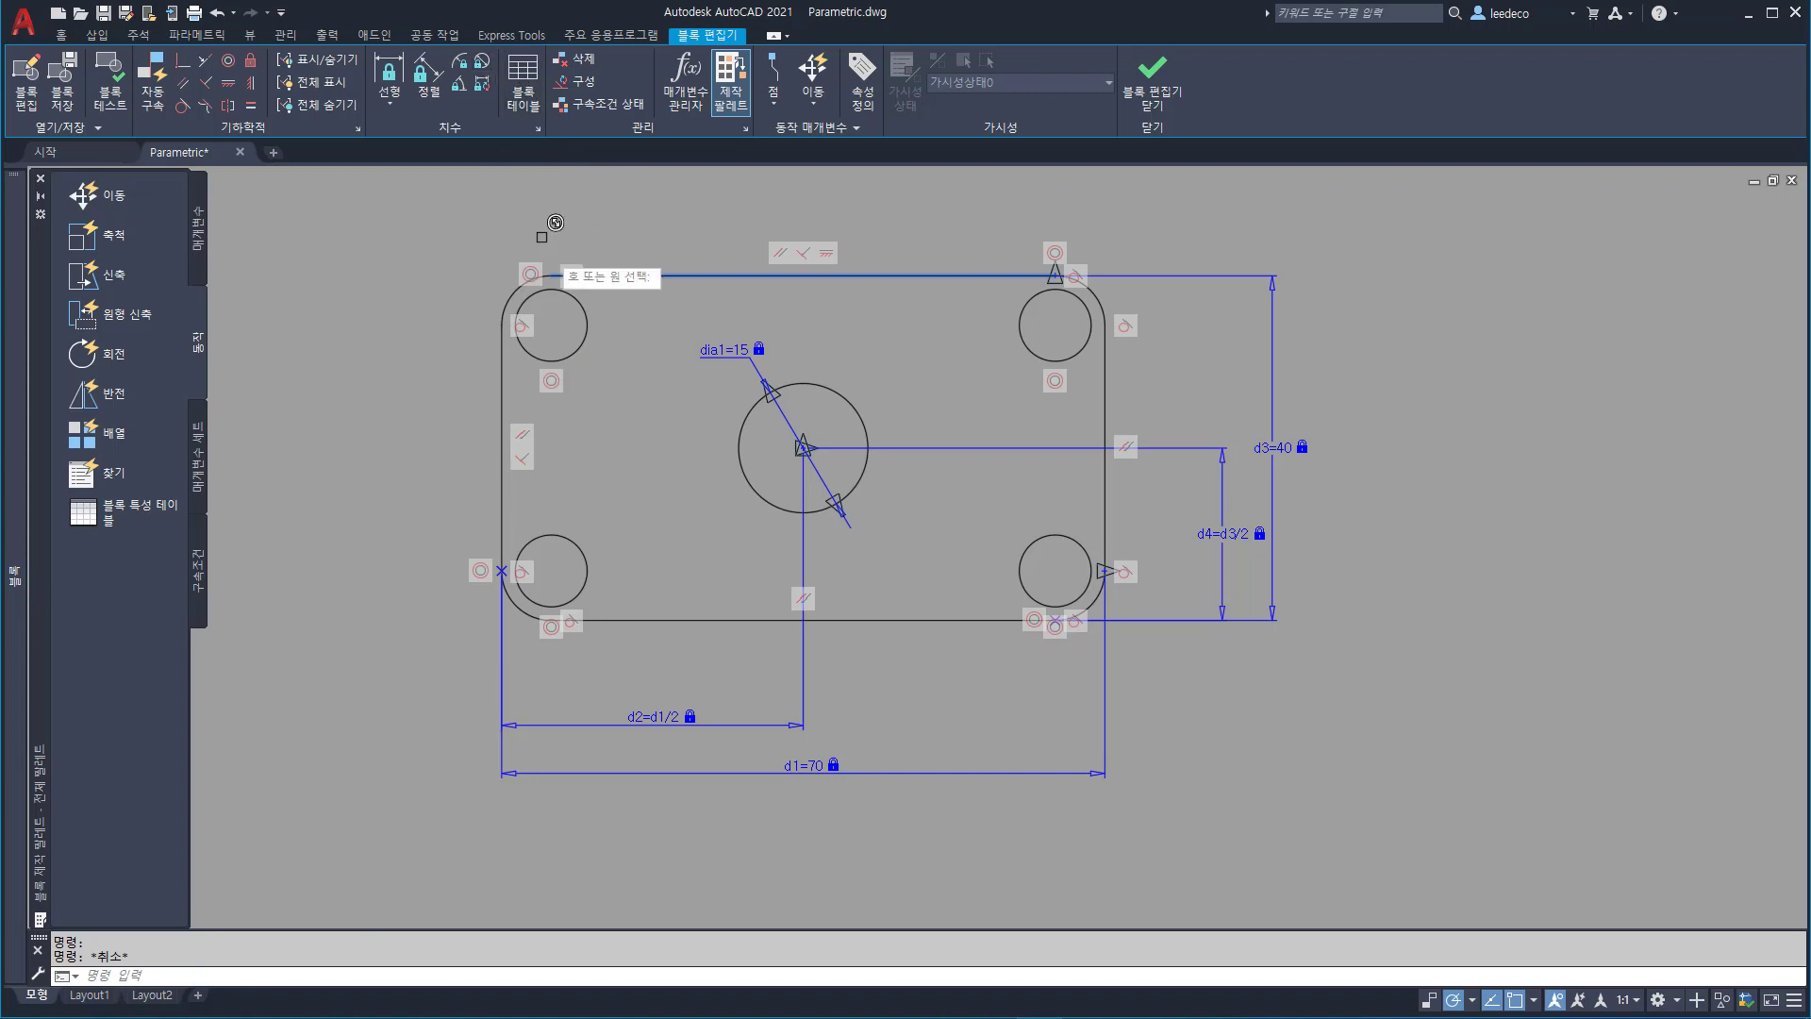
- Add a diameter constraint parameter to the upper-left corner circle, set to dia1/2, placed above the plate
{"action": "left_click", "coordinate": [578, 300]}
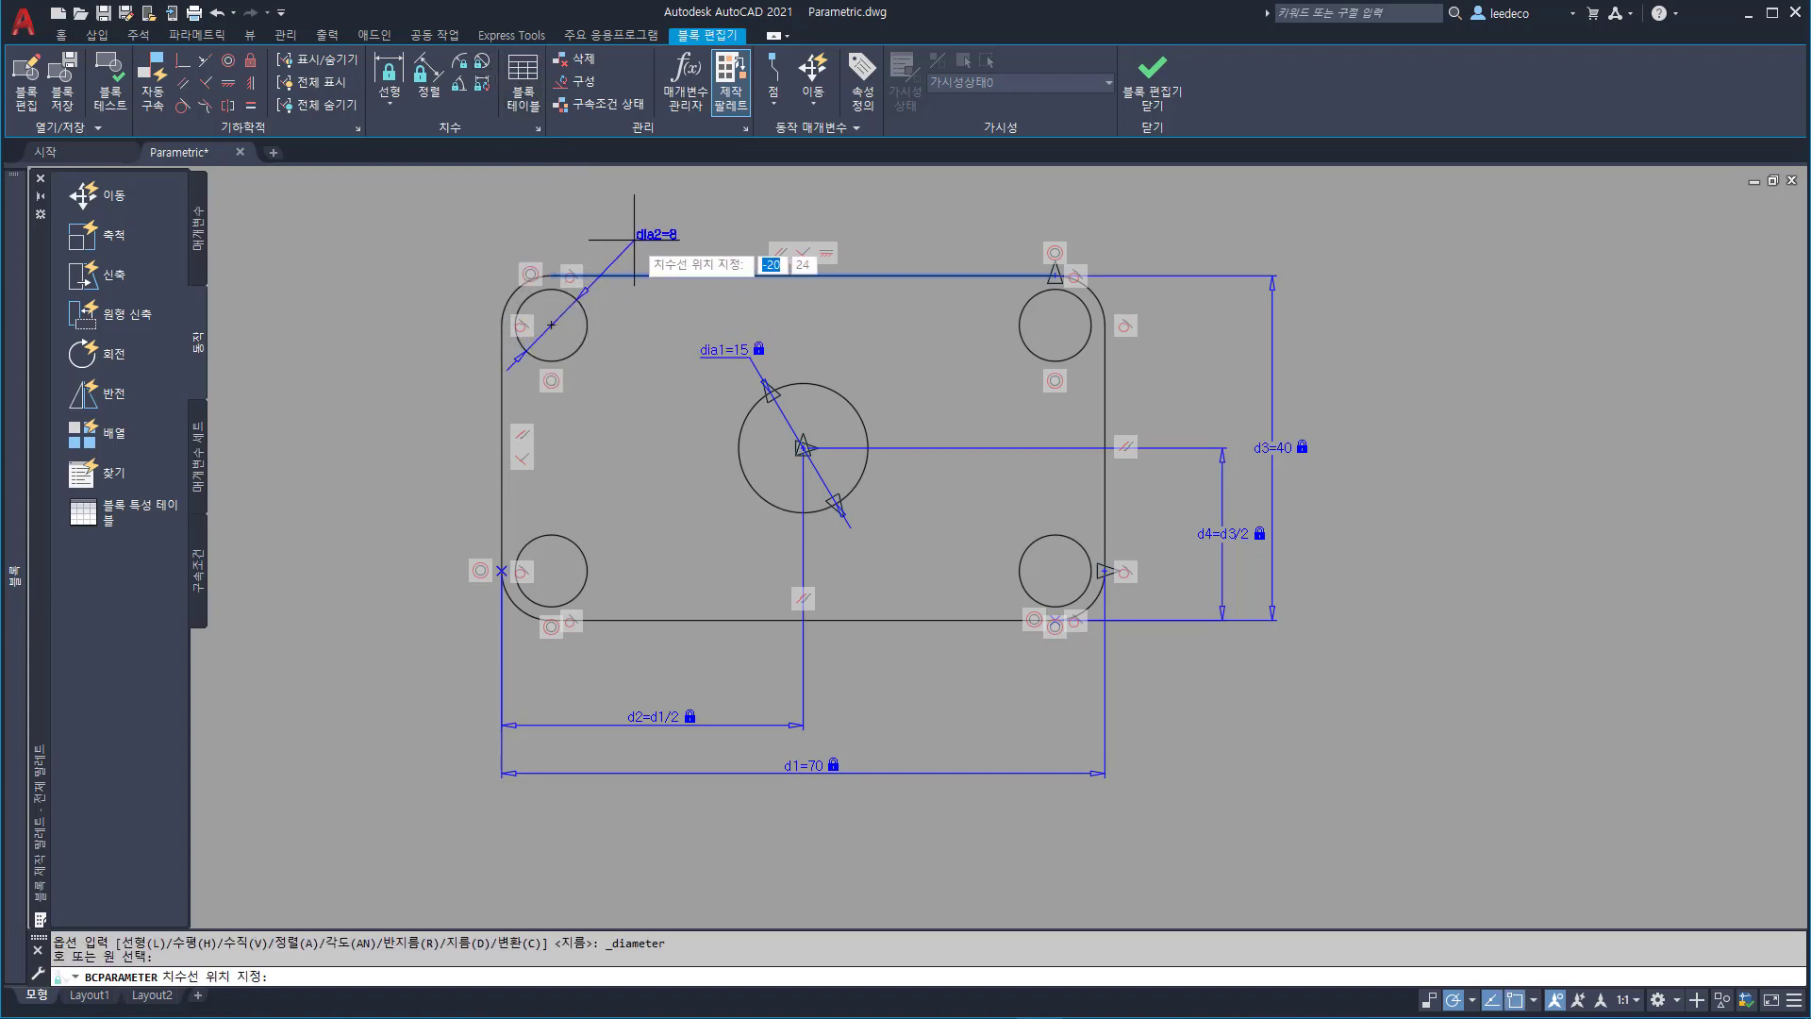
{"action": "left_click", "coordinate": [634, 239]}
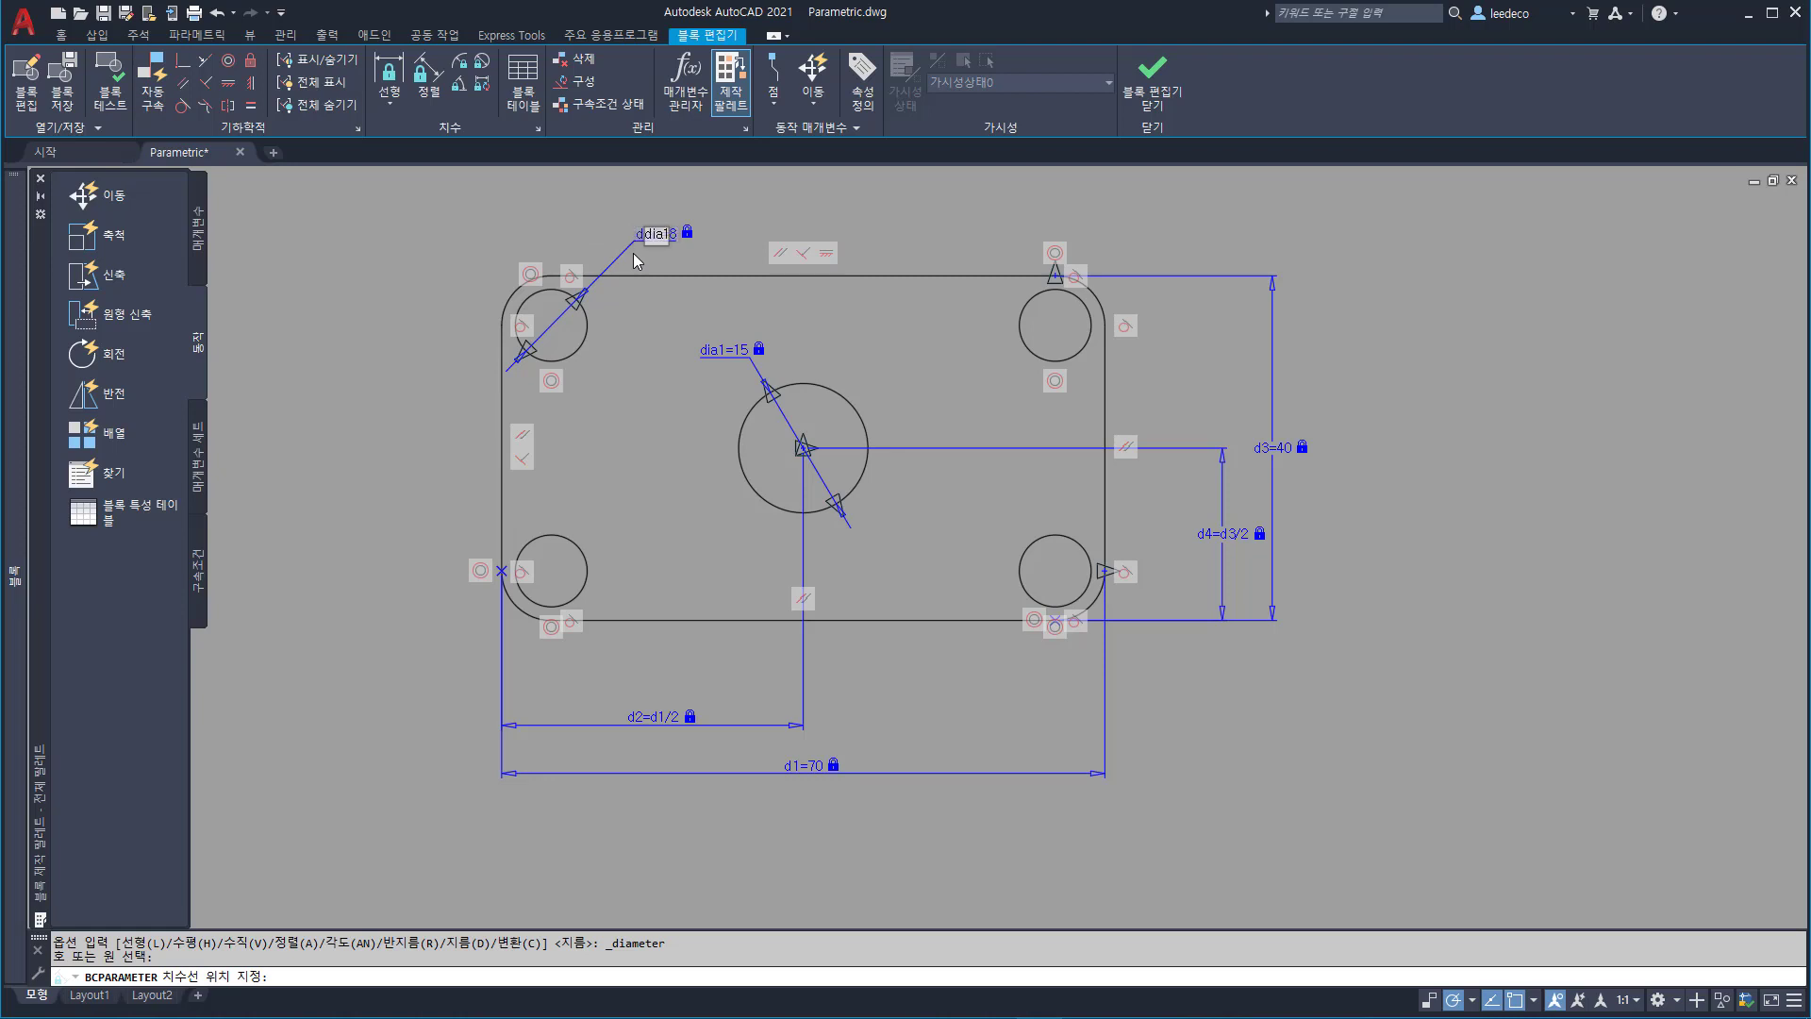
{"action": "type", "text": "dia1/2"}
{"action": "key", "text": "Return"}
{"action": "key", "text": "ctrl+shift+d"}
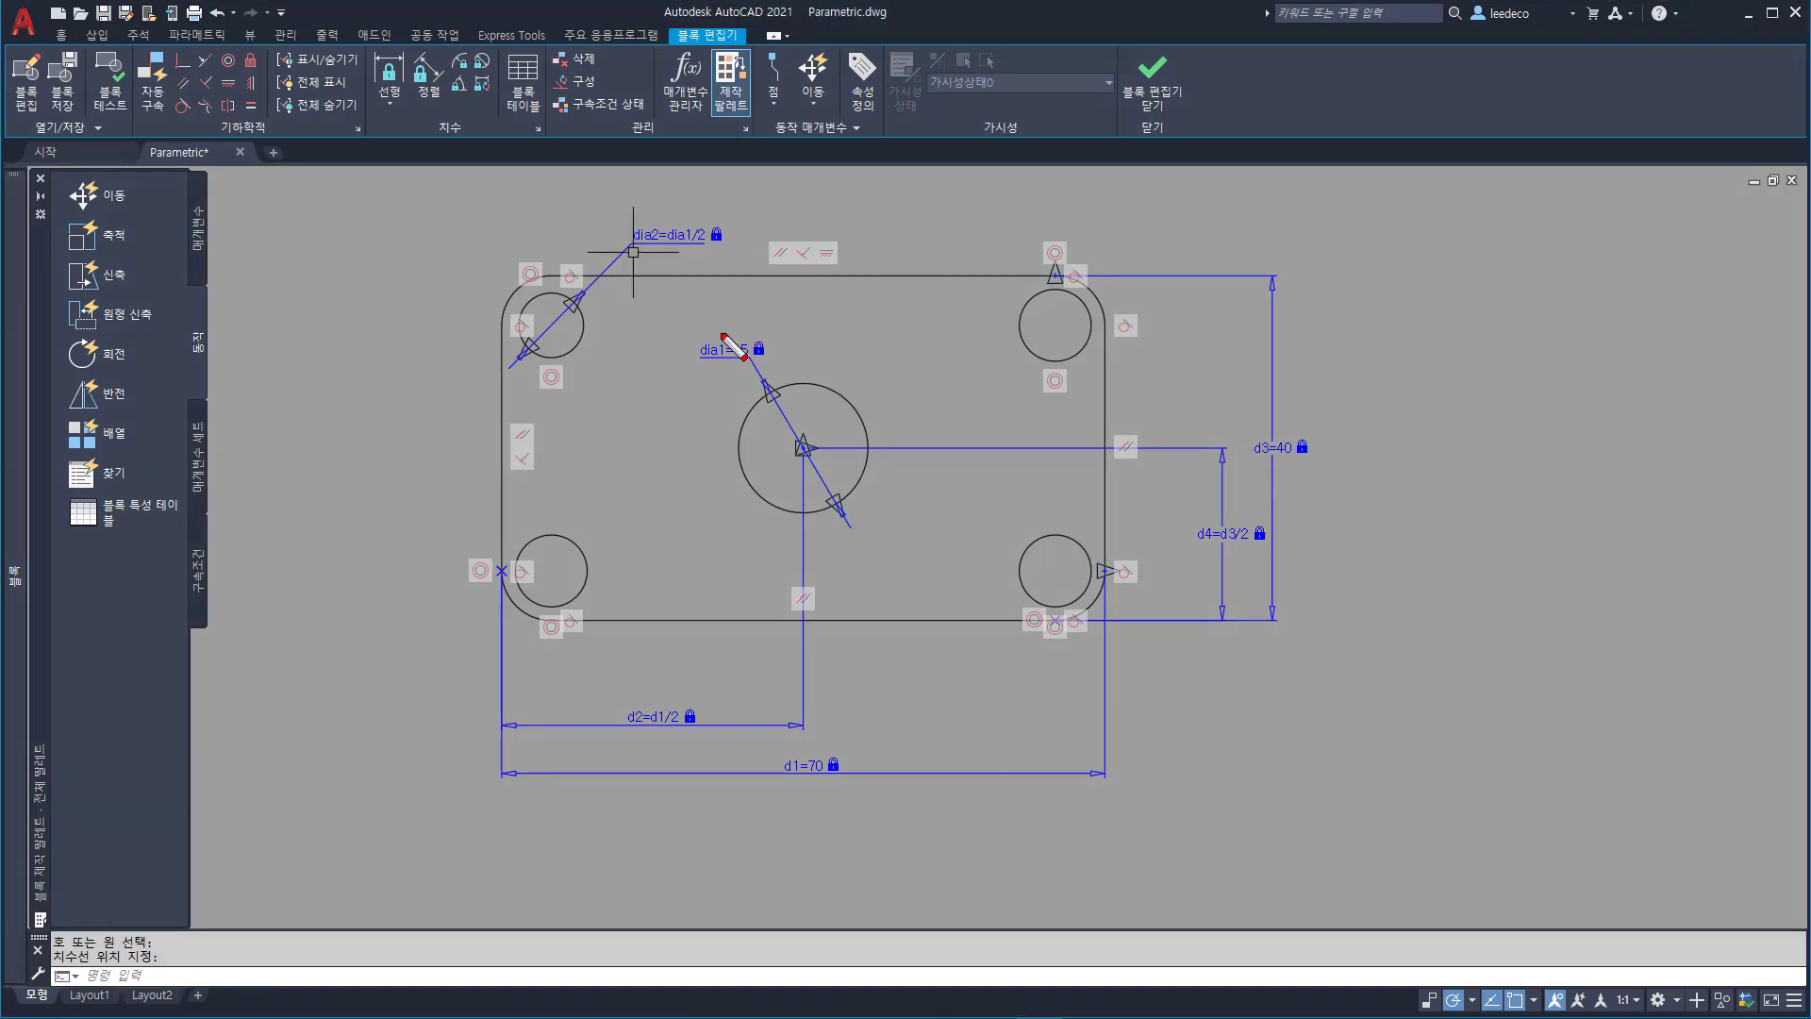
{"action": "mouse_move", "coordinate": [699, 348]}
{"action": "left_mouse_down"}
{"action": "mouse_move", "coordinate": [841, 528]}
{"action": "mouse_move", "coordinate": [932, 564]}
{"action": "left_mouse_up"}
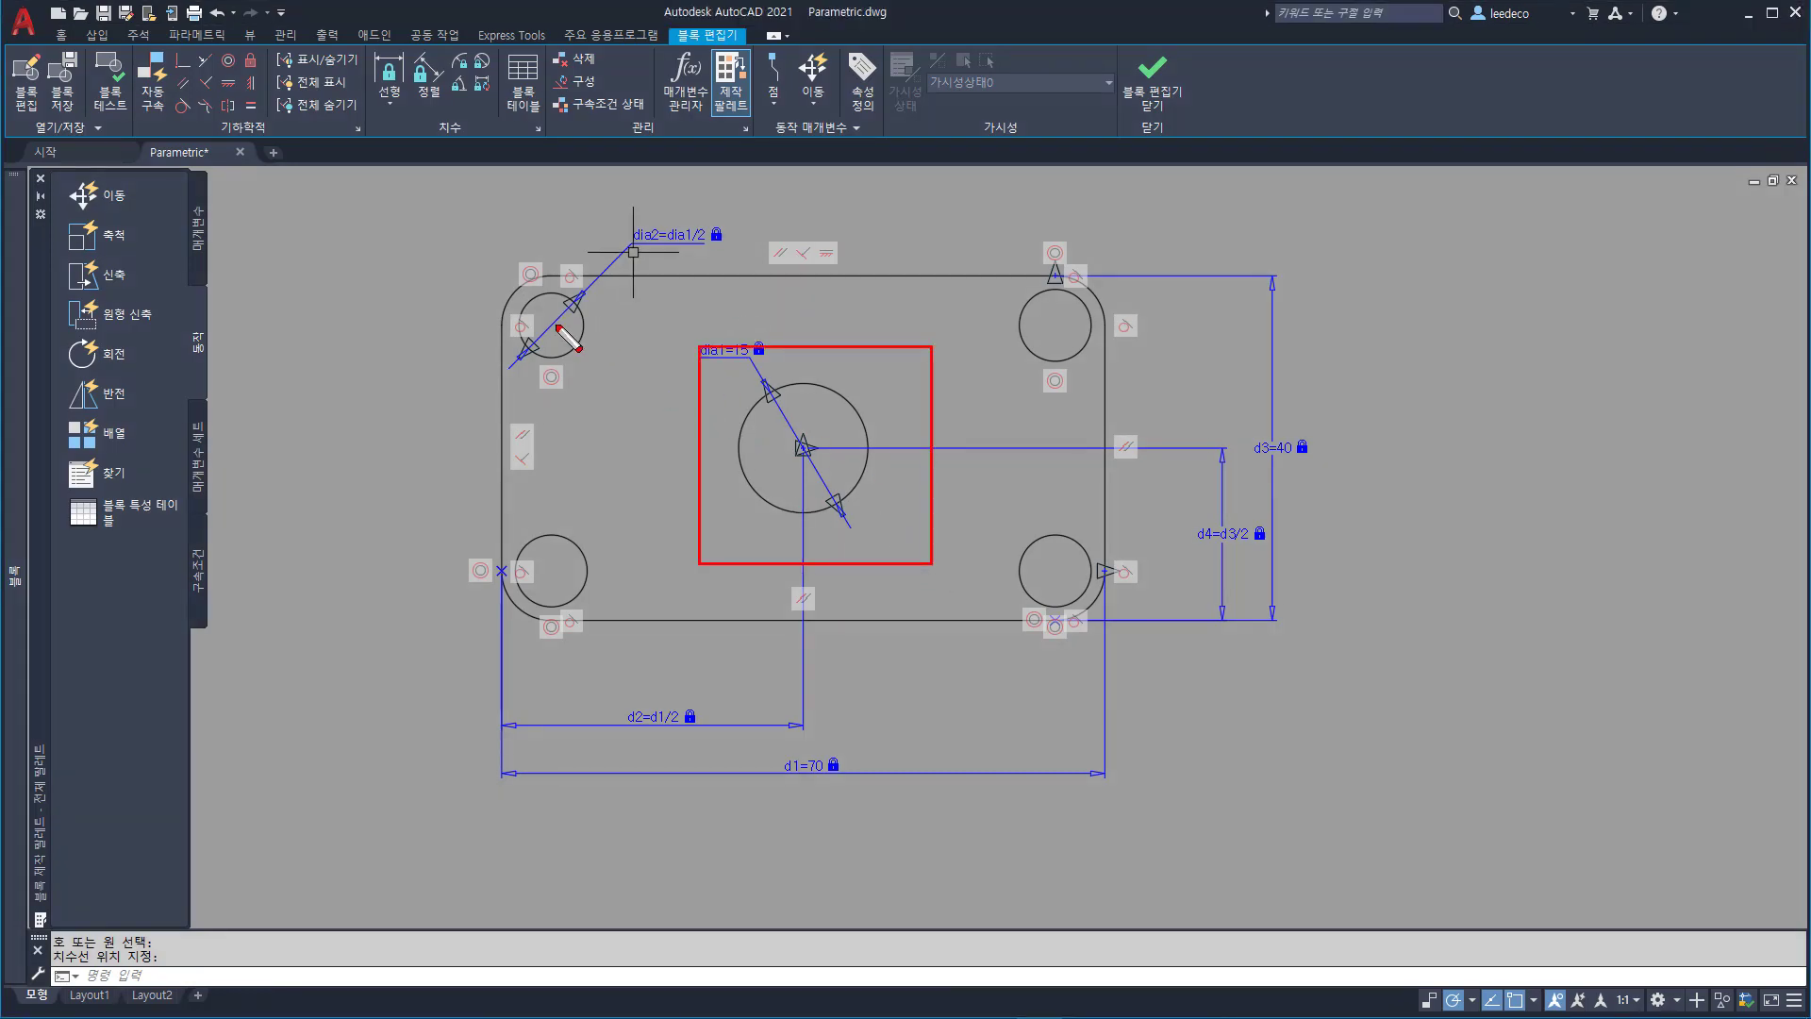
{"action": "left_click_drag", "start_coordinate": [554, 322], "coordinate": [609, 396]}
{"action": "key", "text": "Escape"}
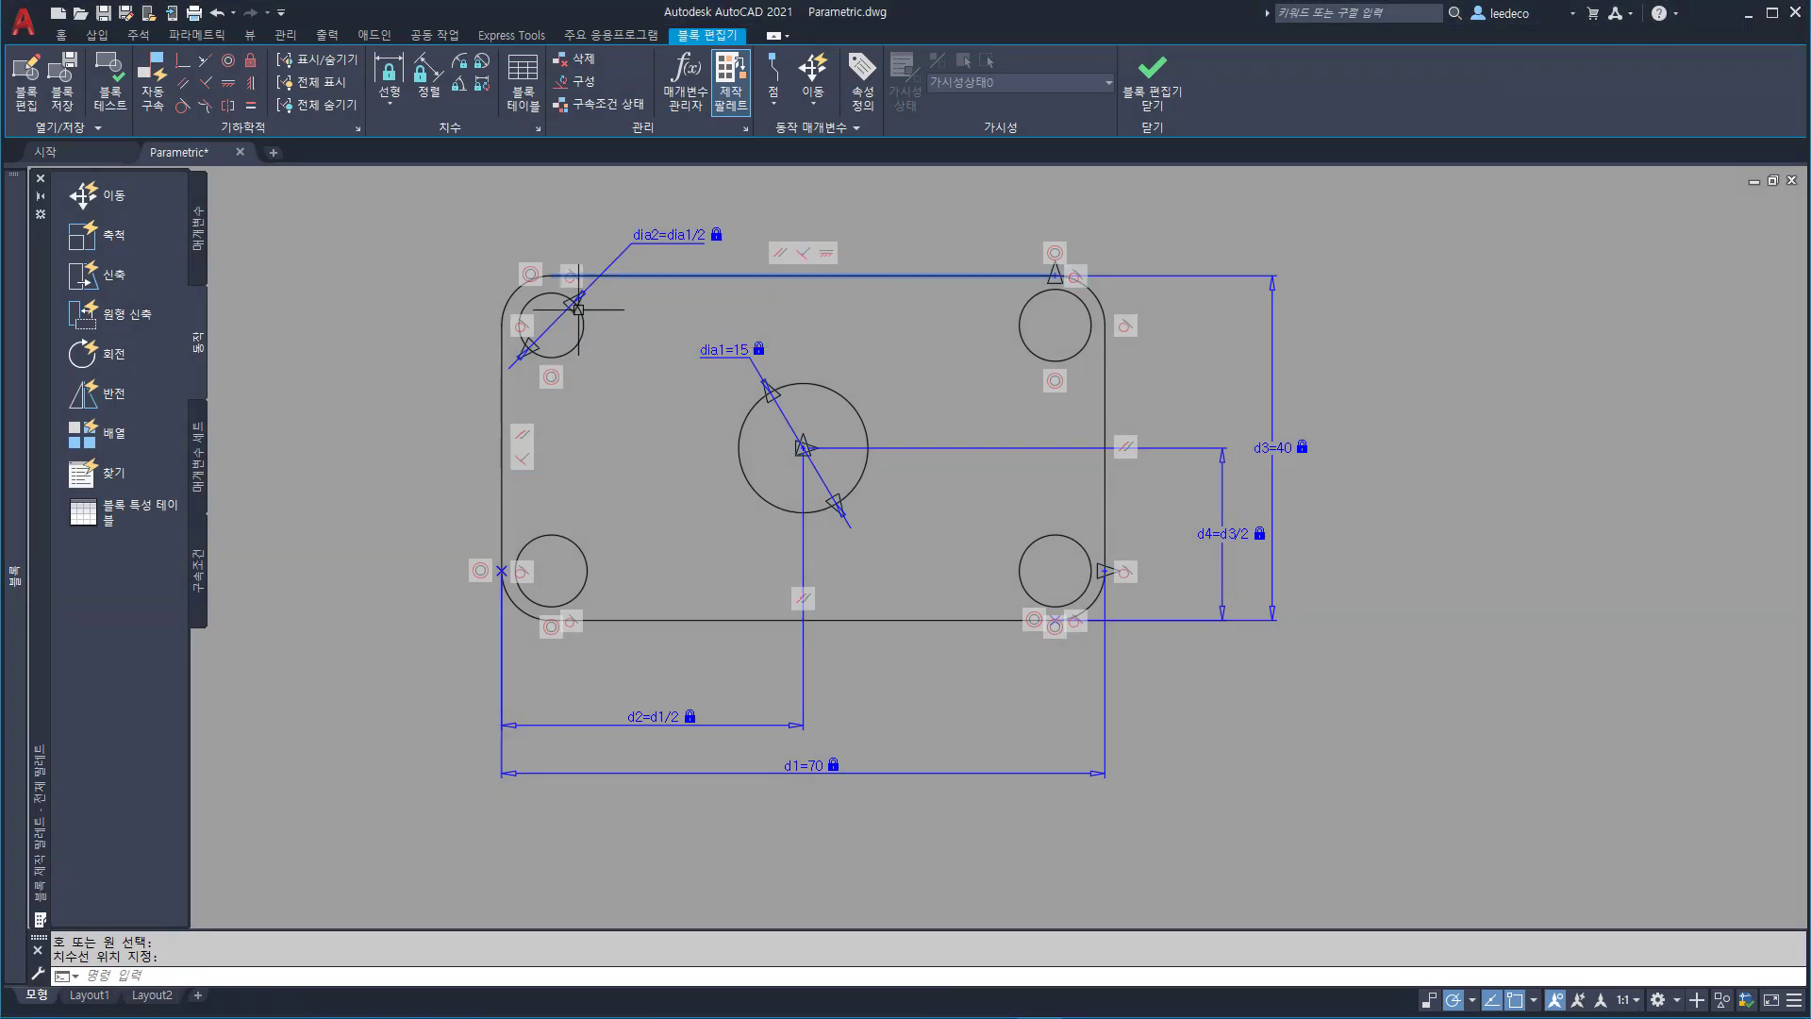
- Apply an equal constraint with the Multiple option, matching the other three corner circles to the upper-left one
{"action": "left_click", "coordinate": [251, 104]}
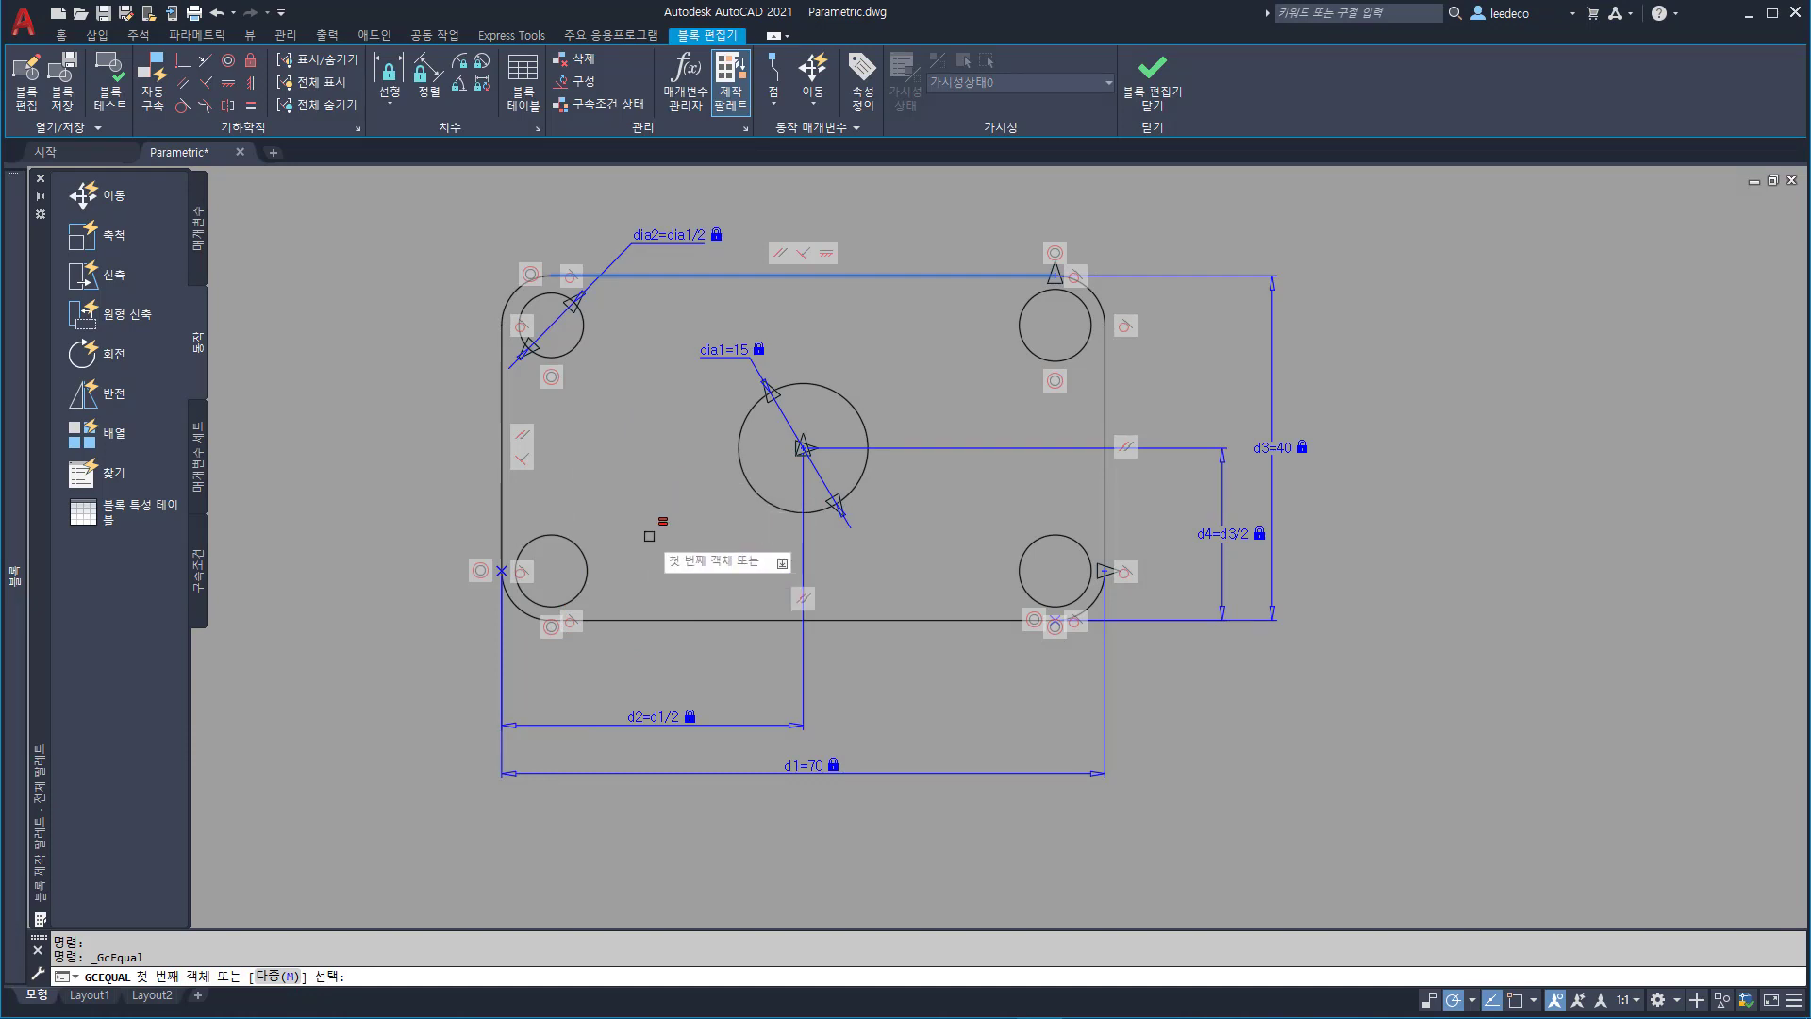
{"action": "key", "text": "Return"}
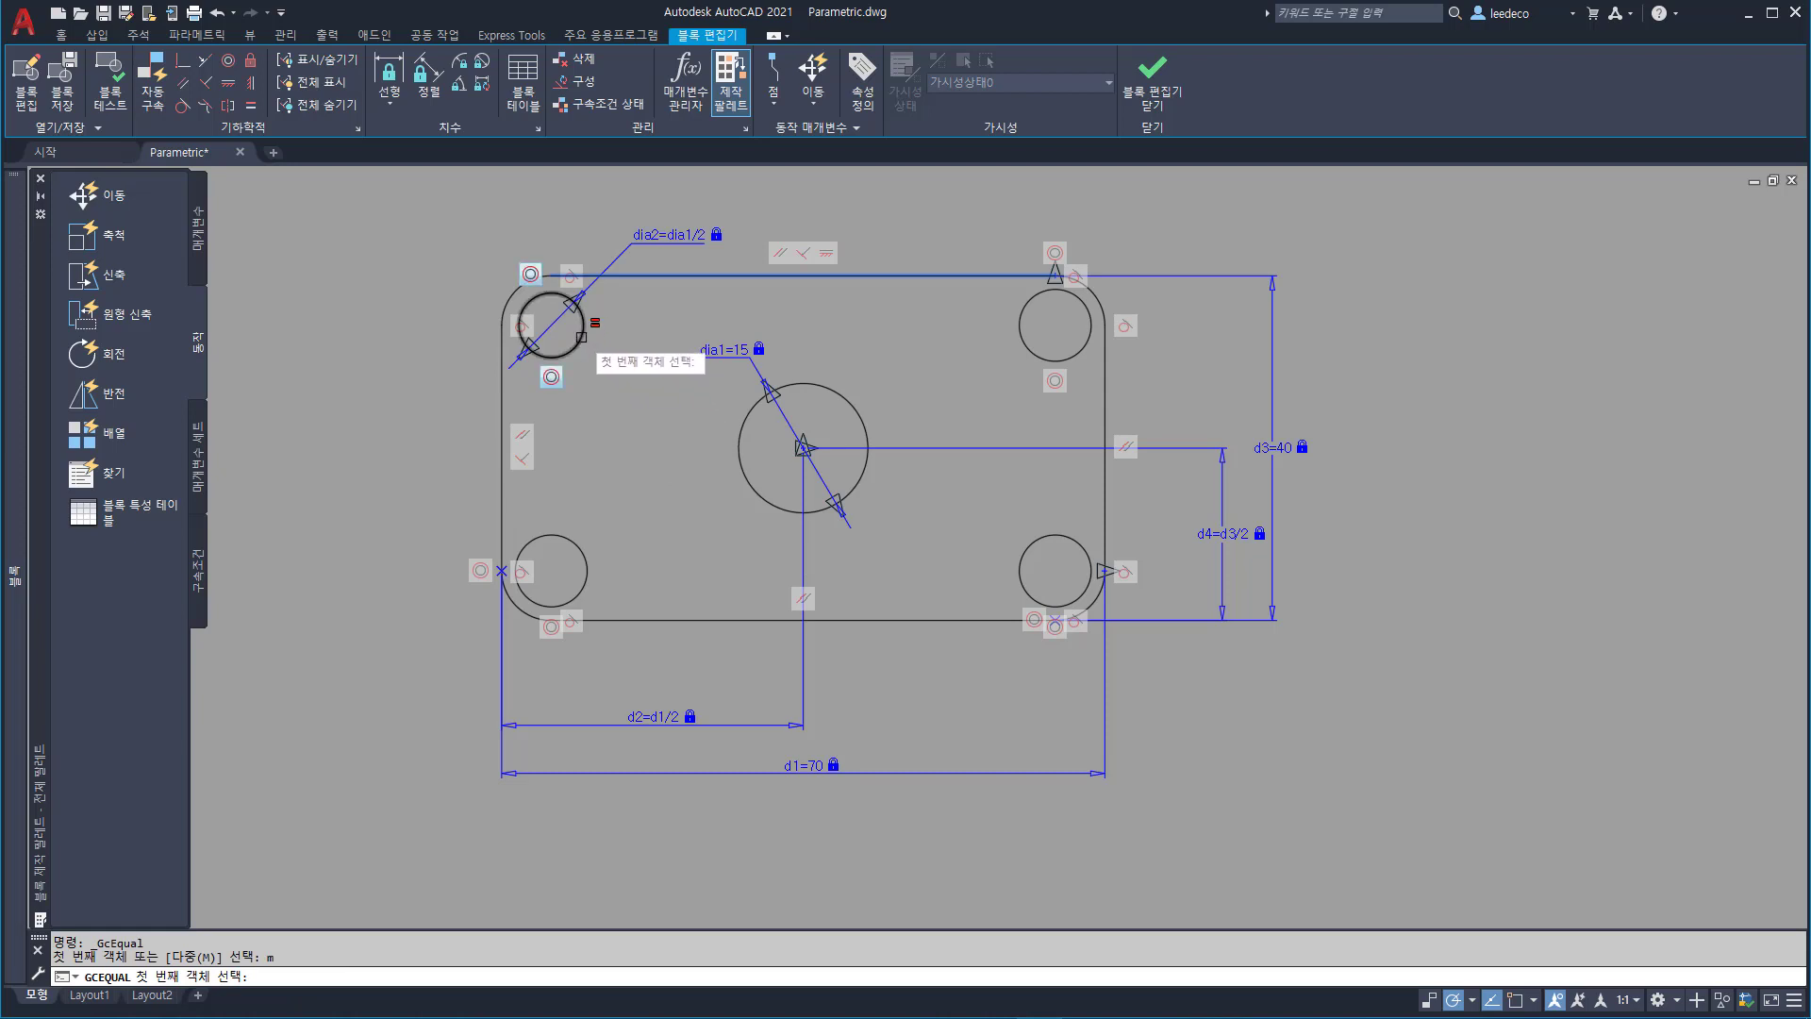
{"action": "left_click", "coordinate": [581, 334]}
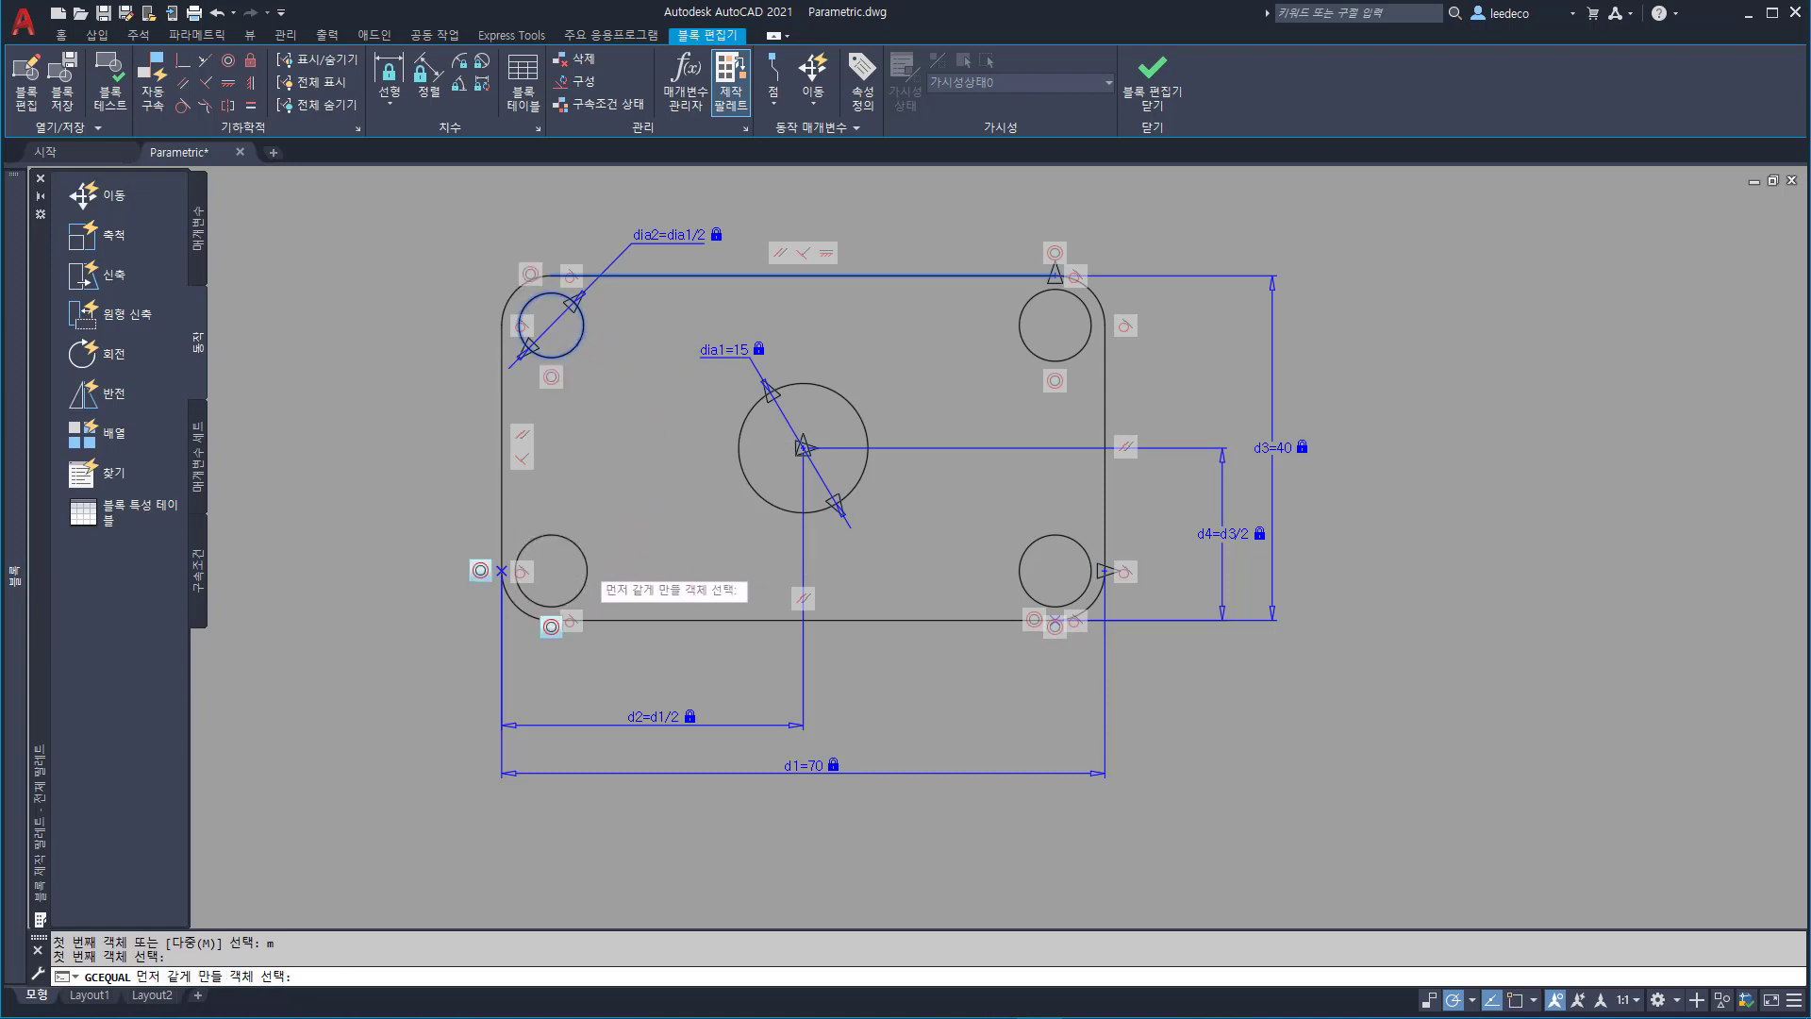
{"action": "left_click", "coordinate": [586, 567]}
{"action": "left_click", "coordinate": [1054, 534]}
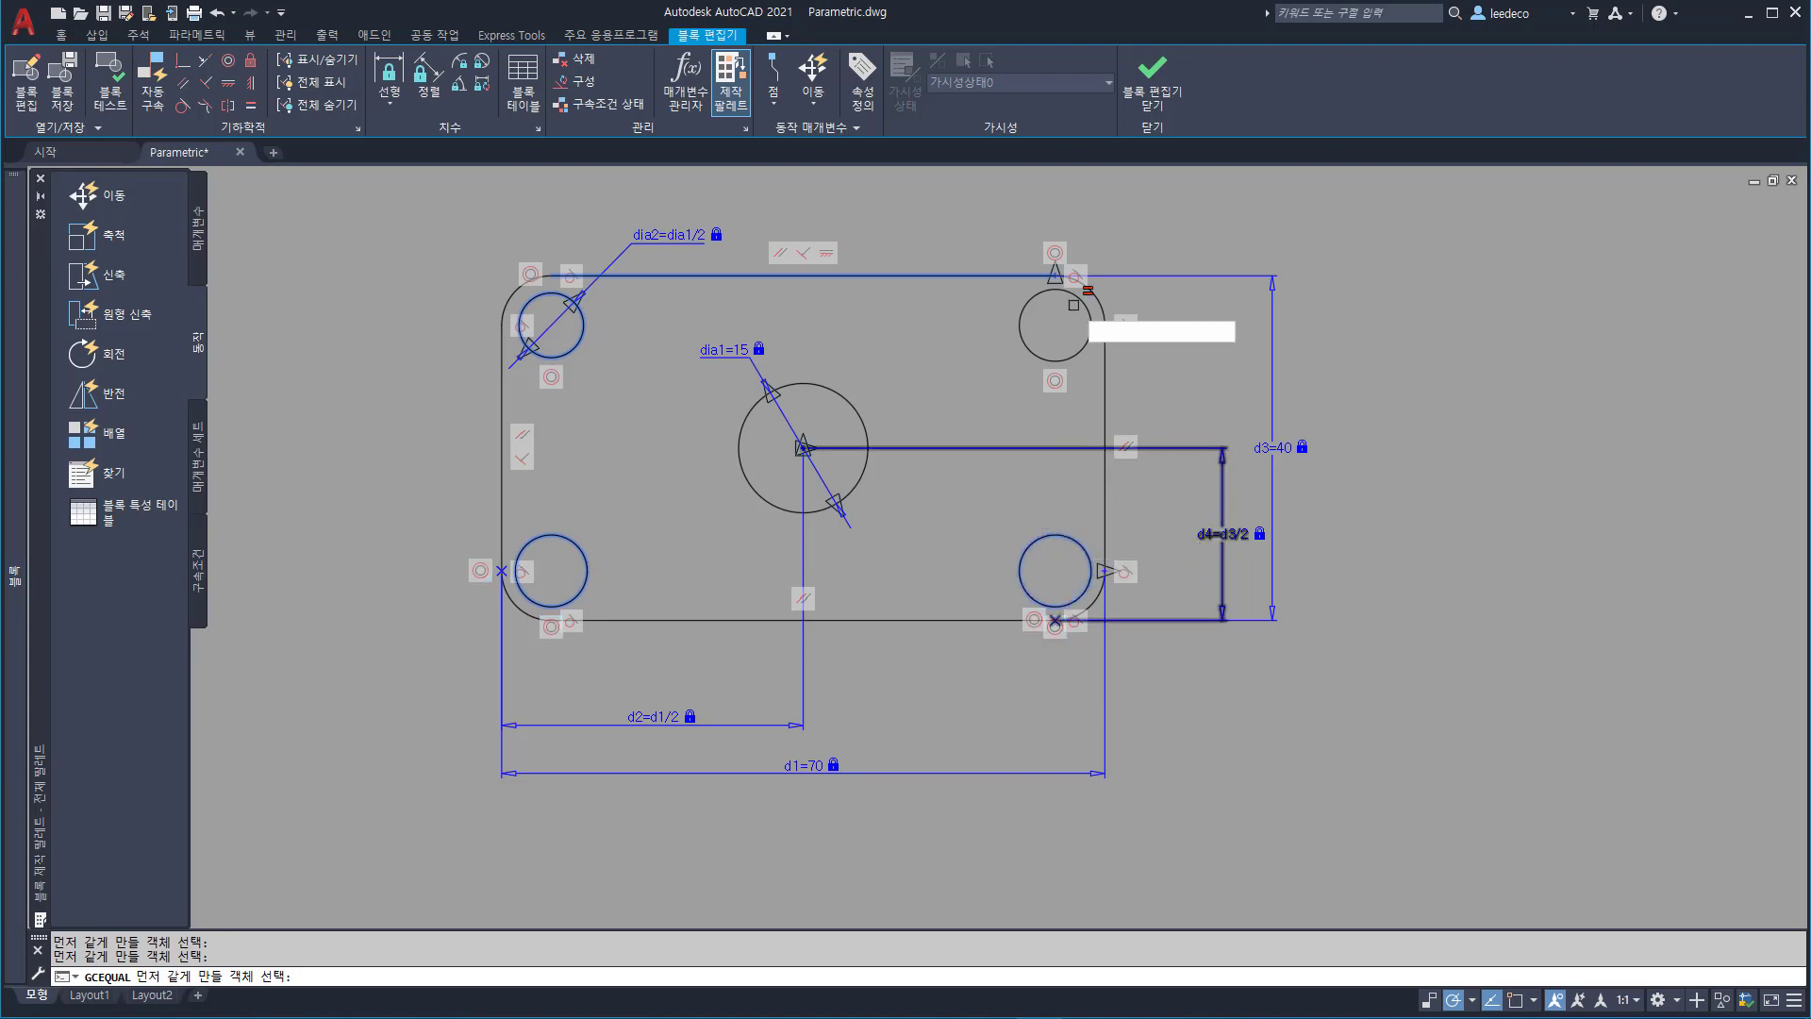
{"action": "left_click", "coordinate": [1033, 348]}
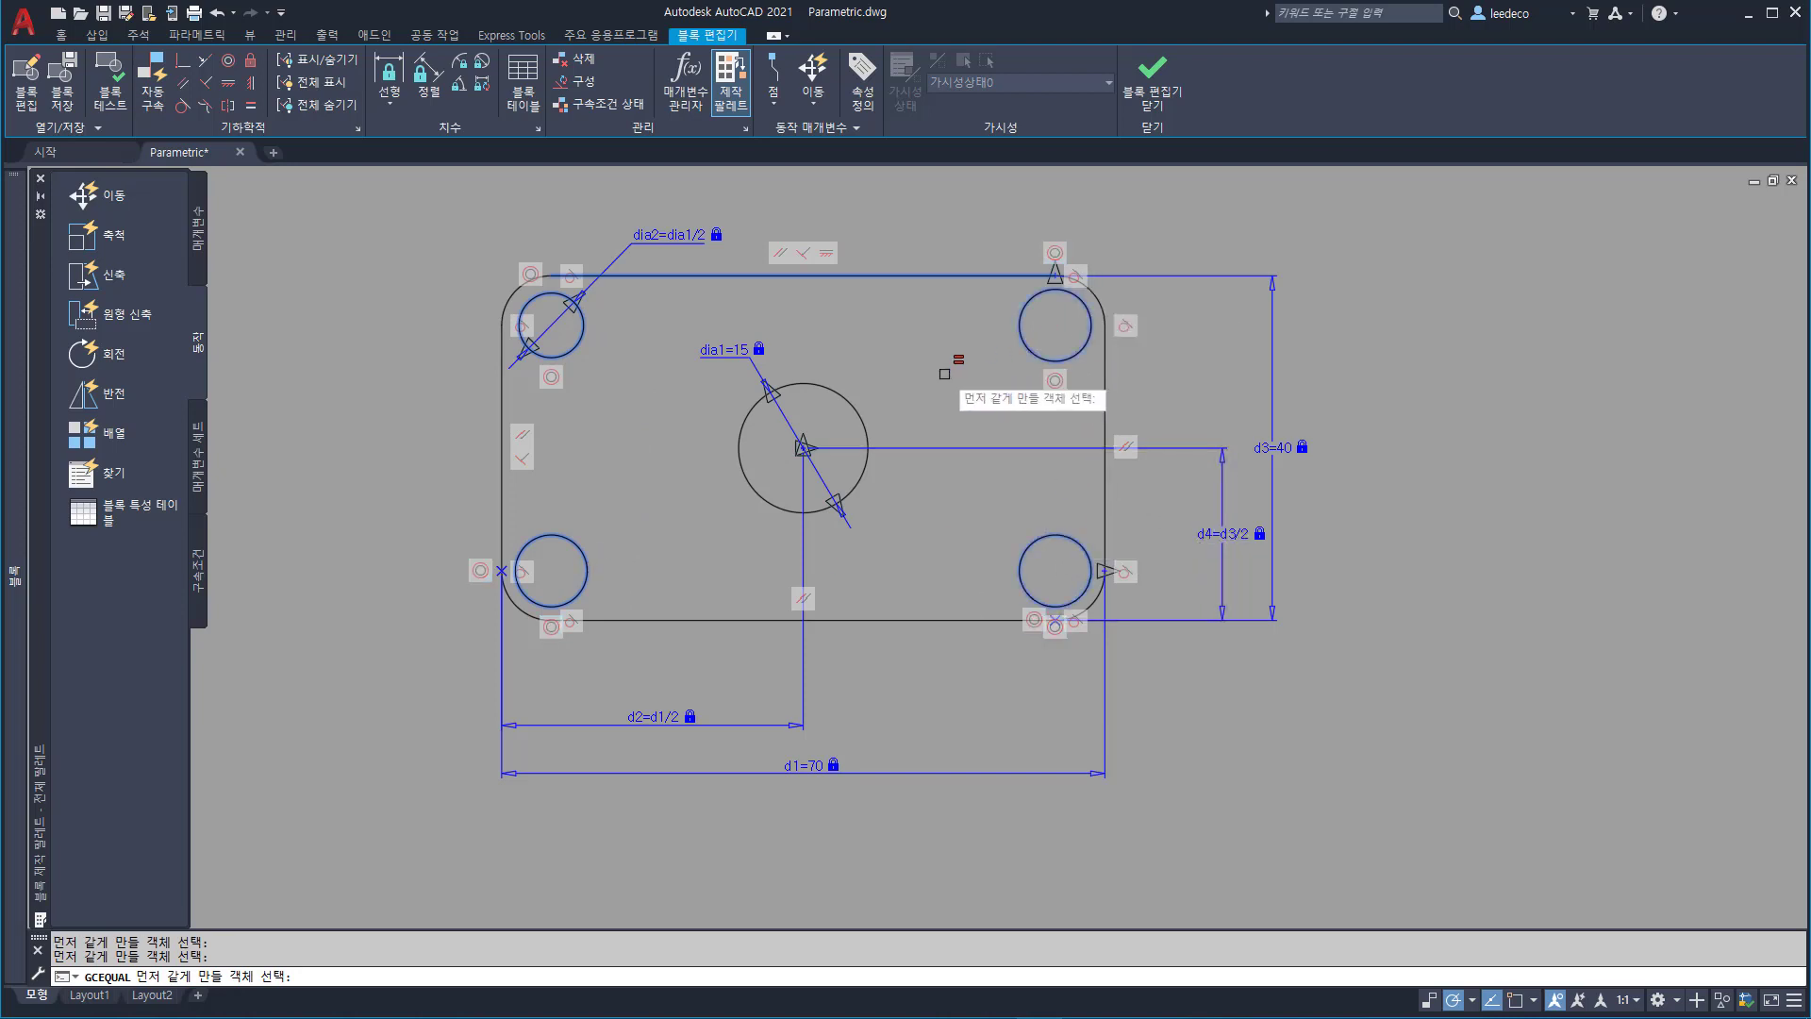
{"action": "key", "text": "Return"}
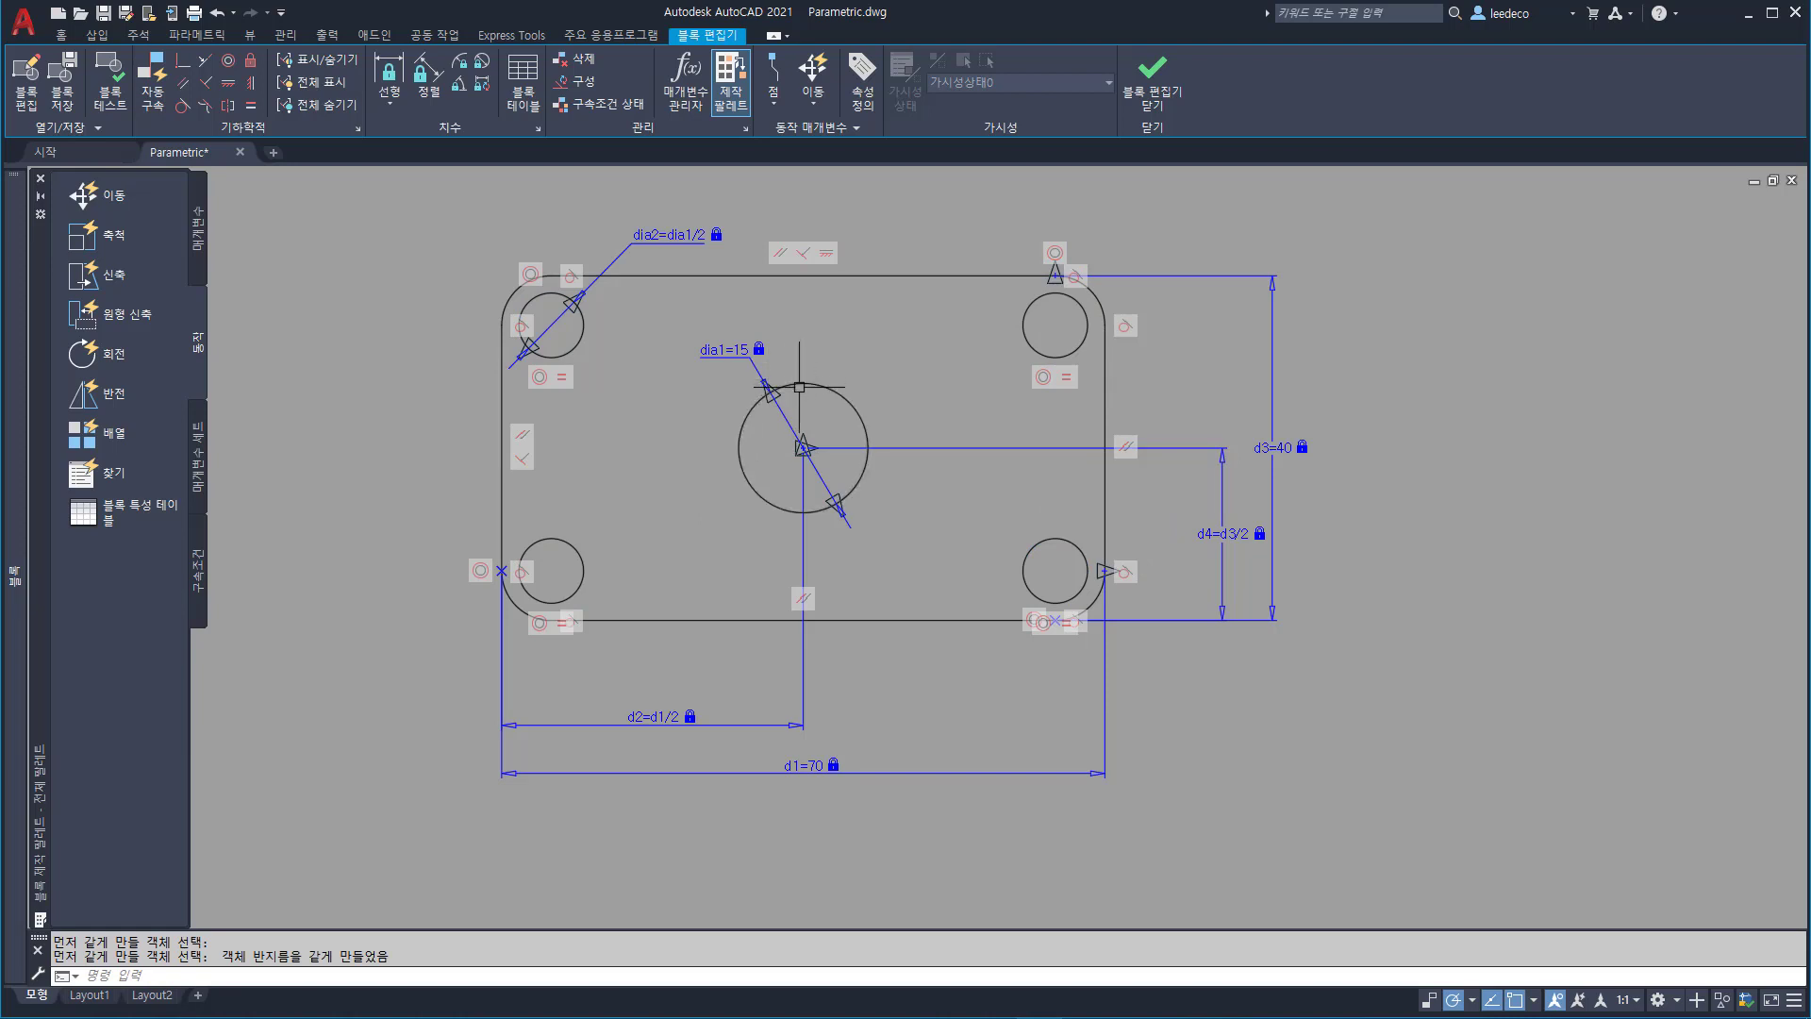
- Set the central circle's diameter parameter dia1 to 20
{"action": "left_click", "coordinate": [799, 387]}
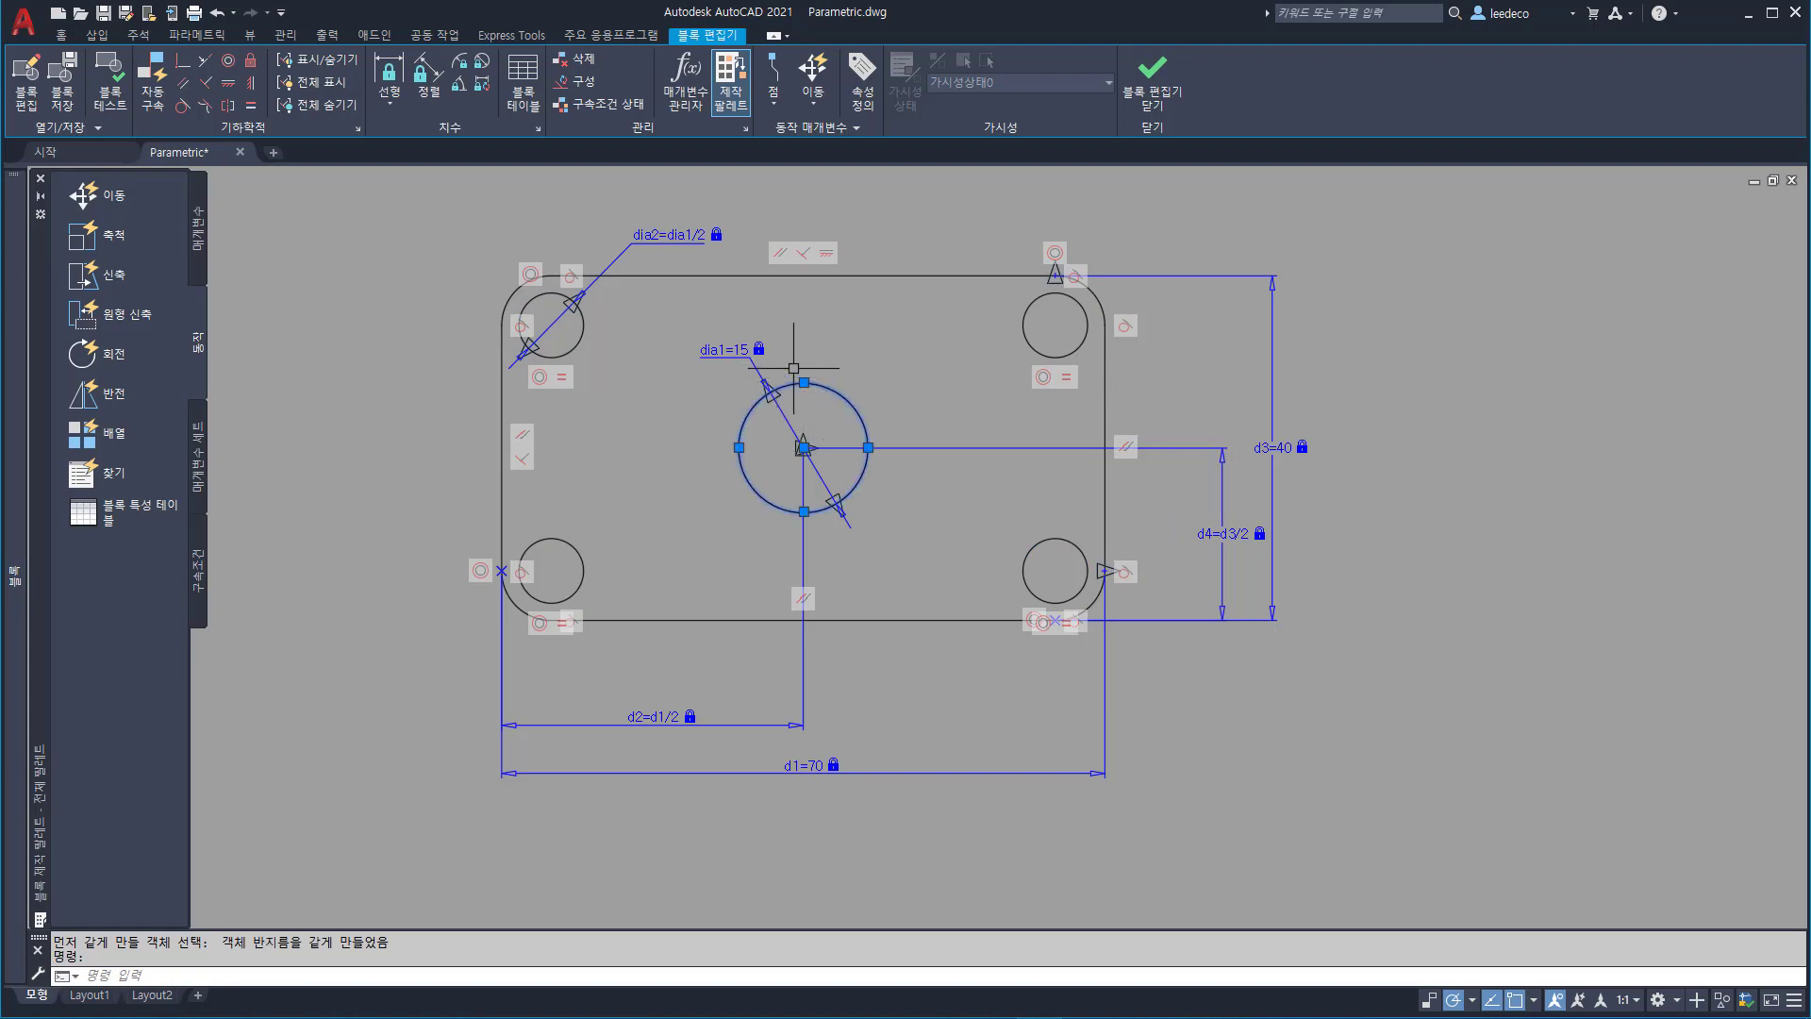
{"action": "key", "text": "Escape"}
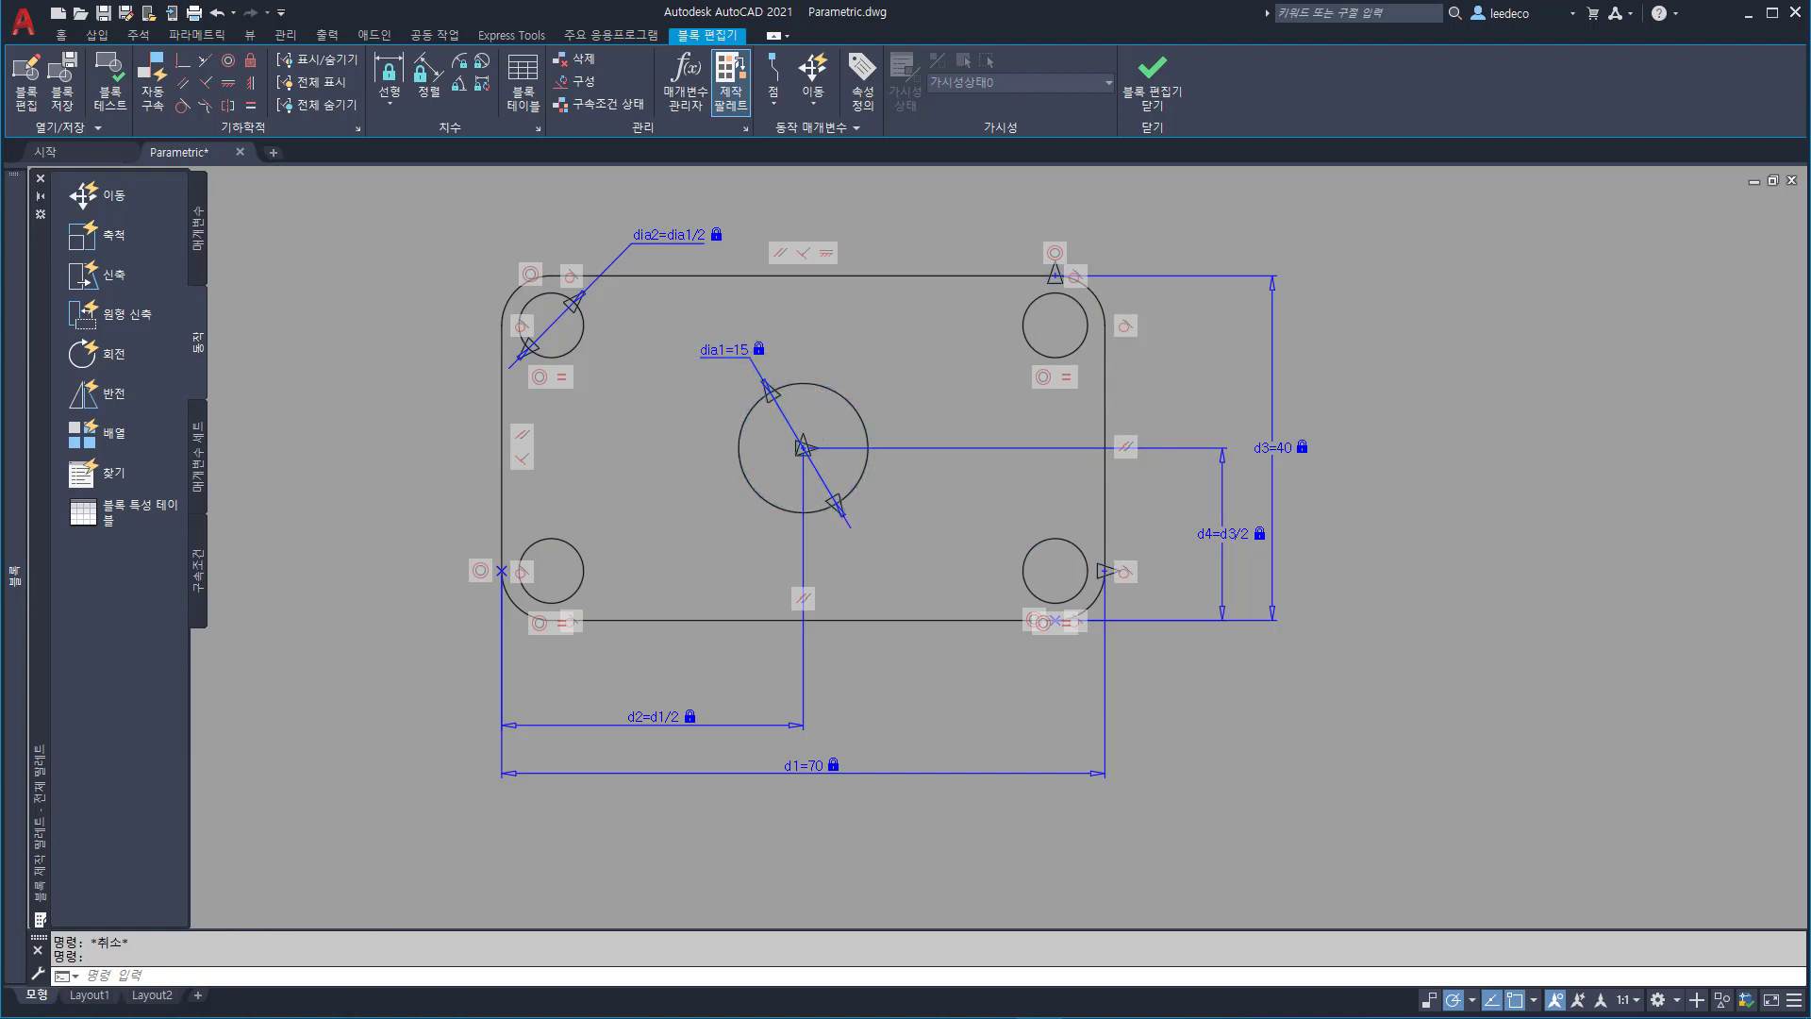
{"action": "double_click", "coordinate": [737, 353]}
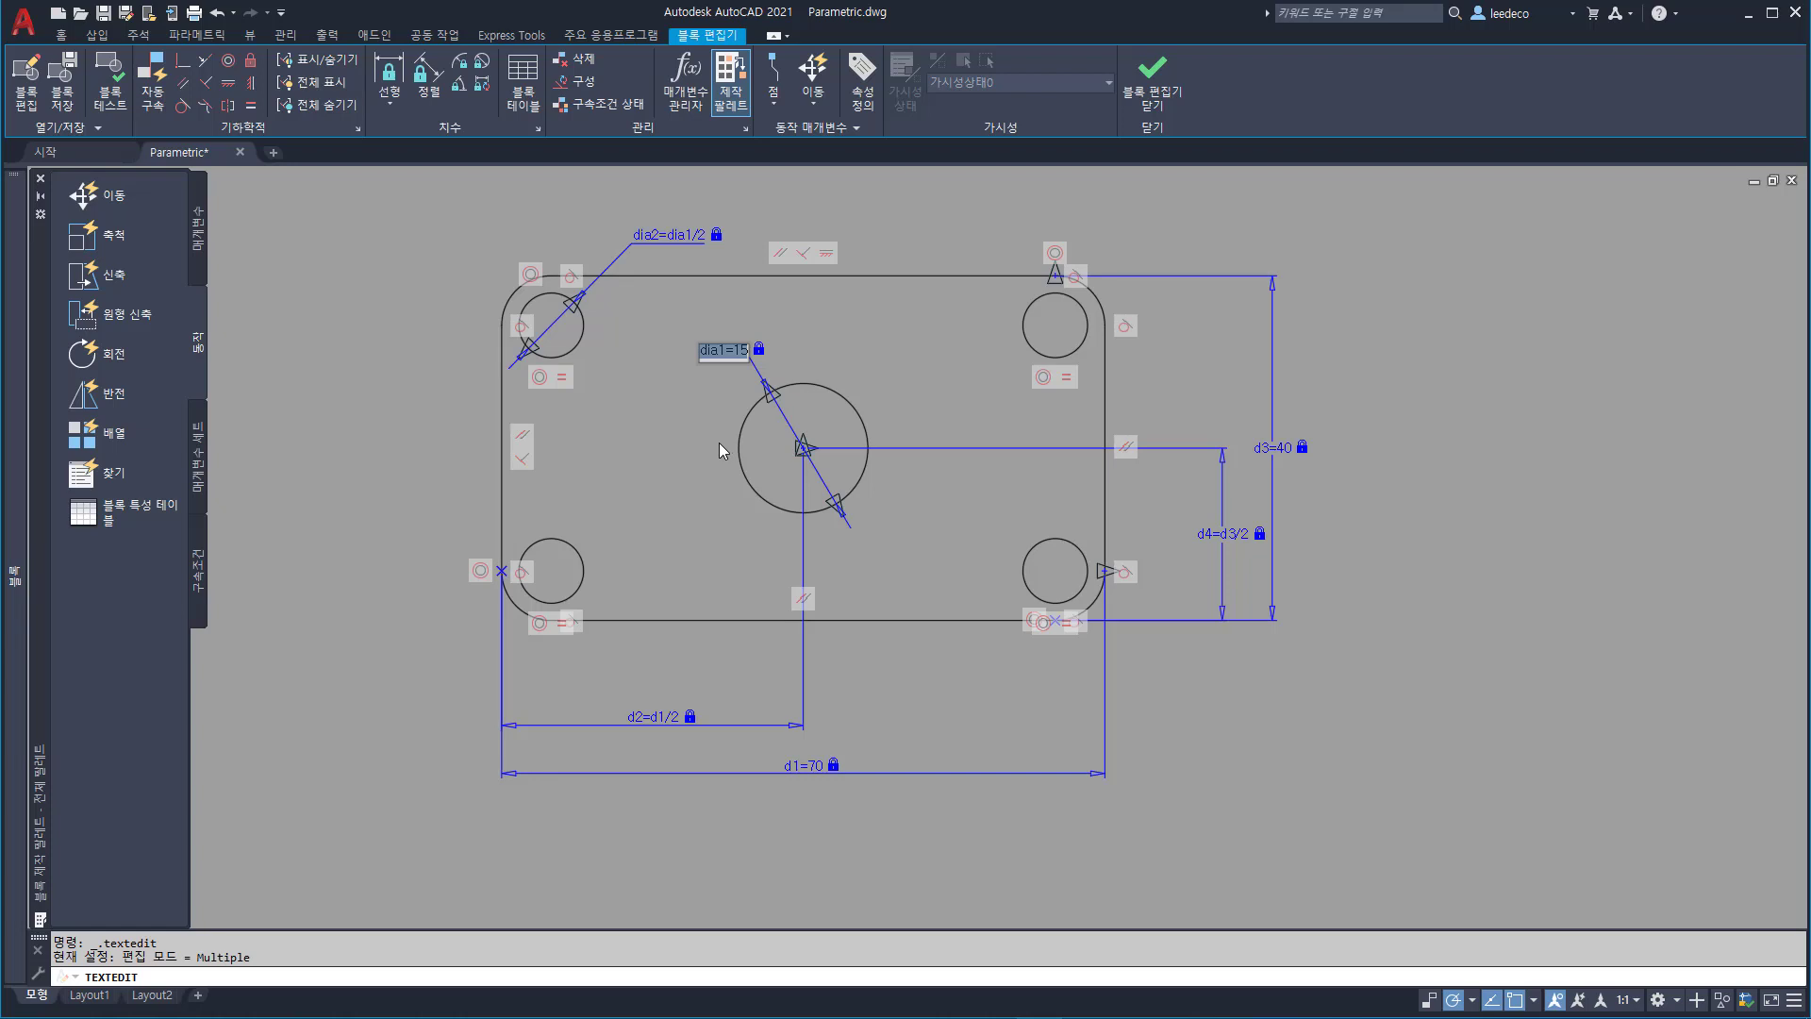
{"action": "type", "text": "20"}
{"action": "key", "text": "Return"}
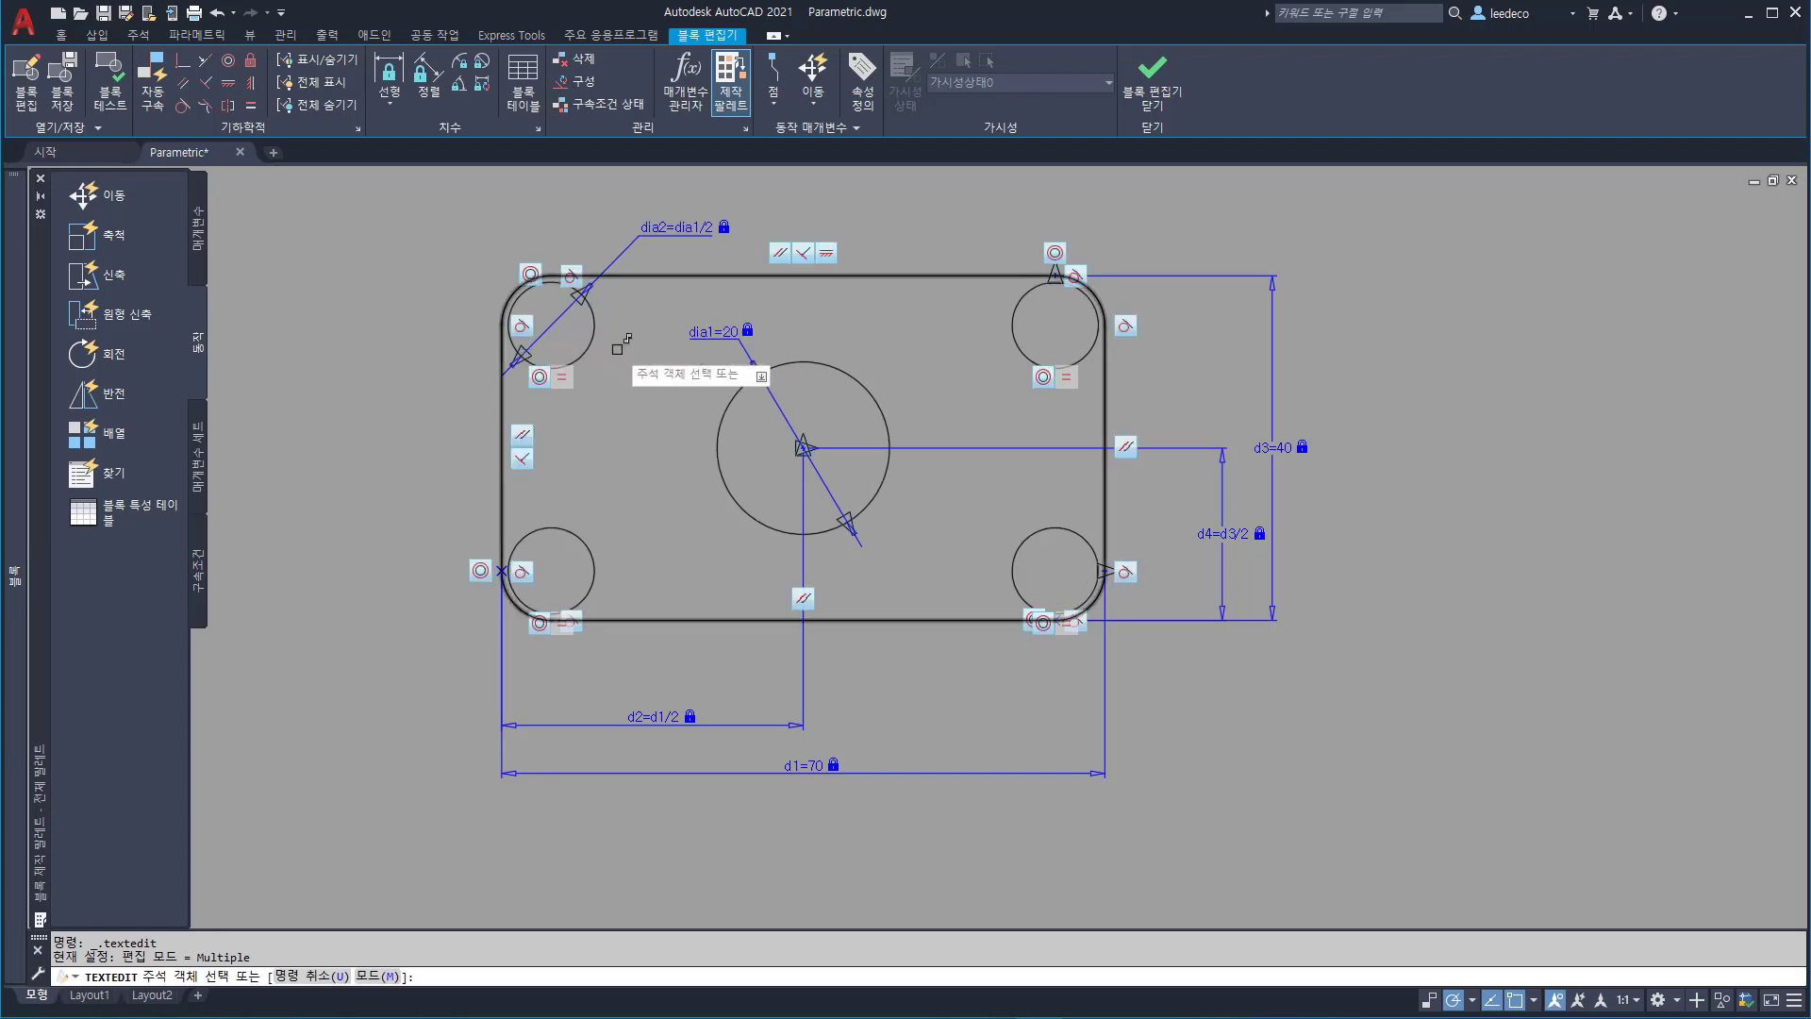
- Set the central circle's diameter parameter dia1 to 10
{"action": "left_click", "coordinate": [713, 332]}
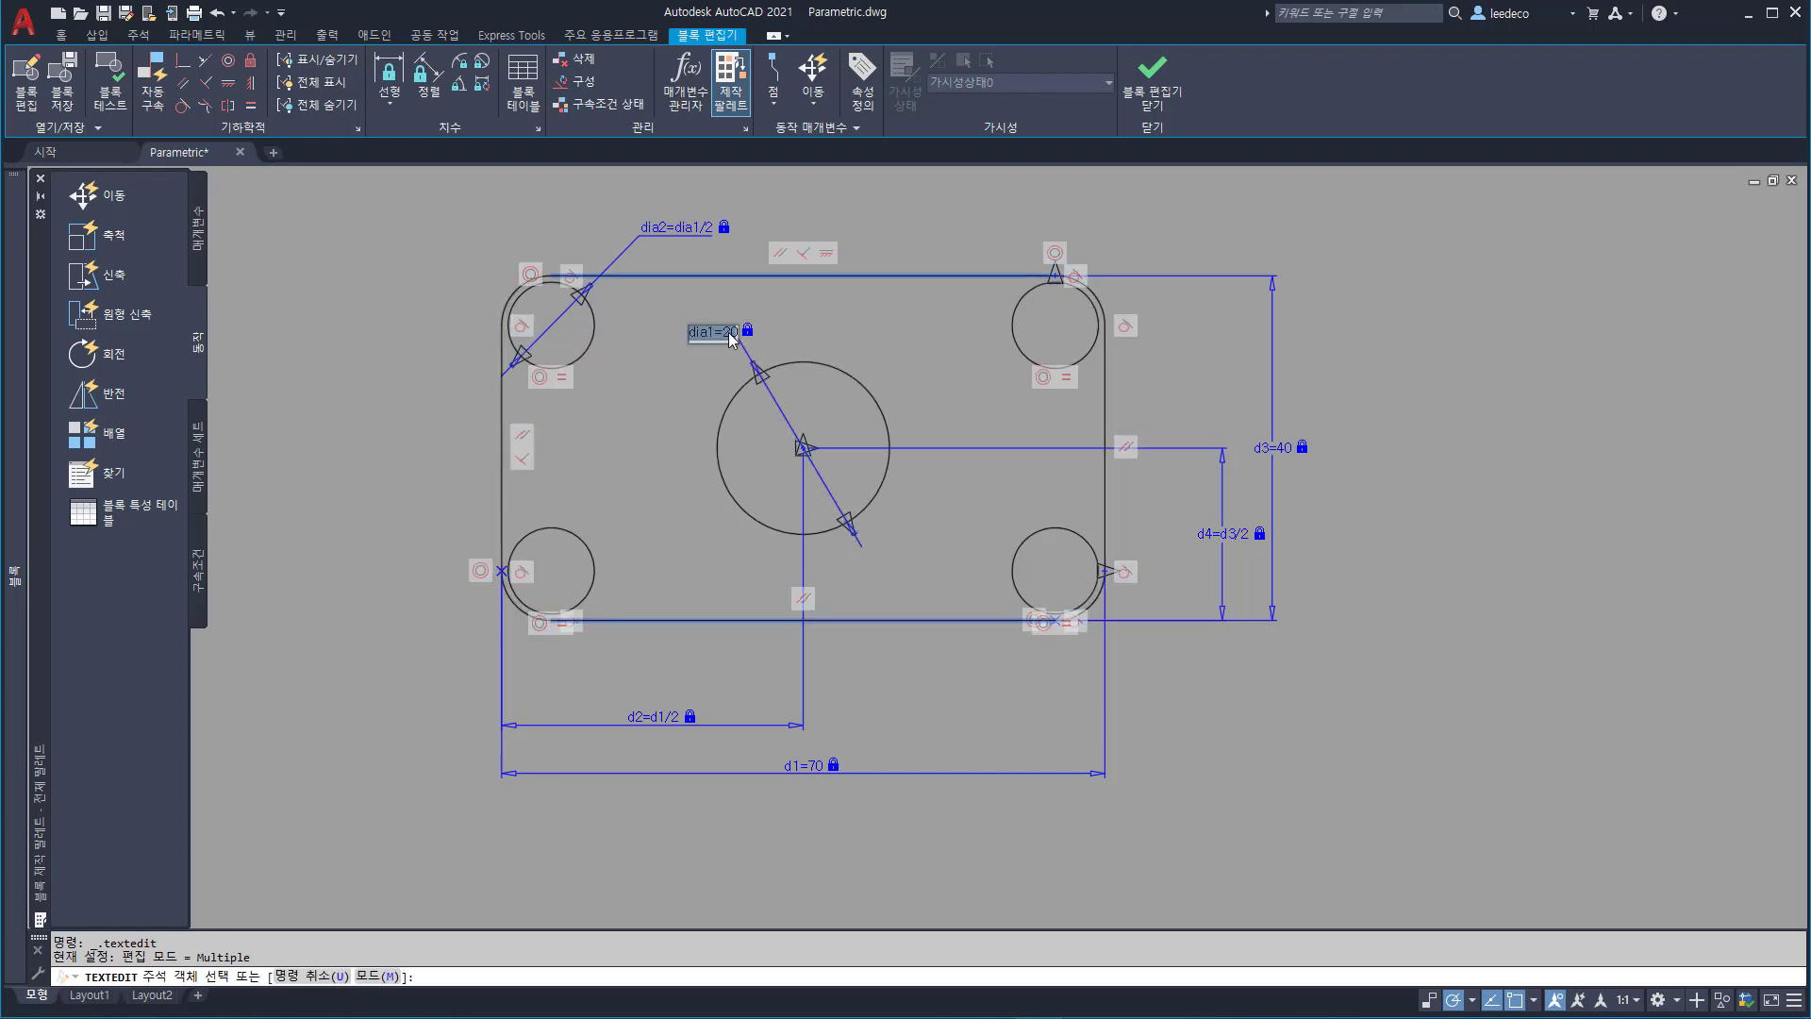
{"action": "type", "text": "10"}
{"action": "key", "text": "Return"}
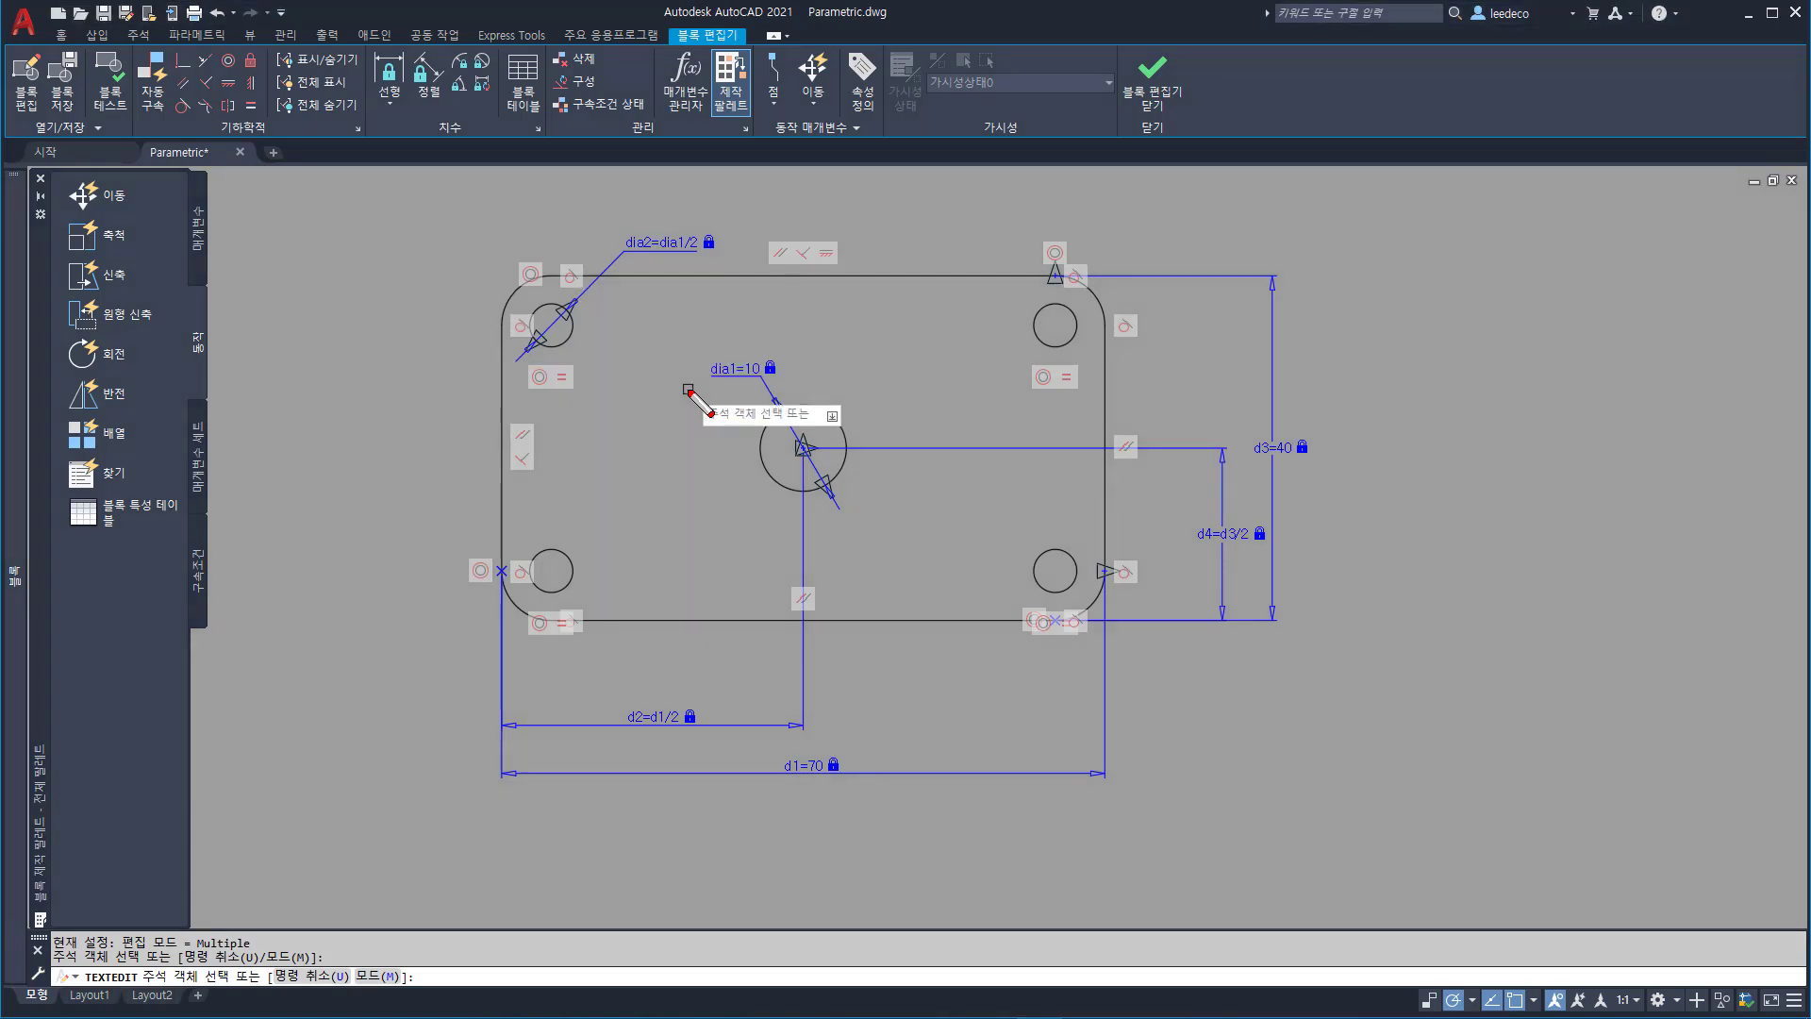
{"action": "key", "text": "Escape"}
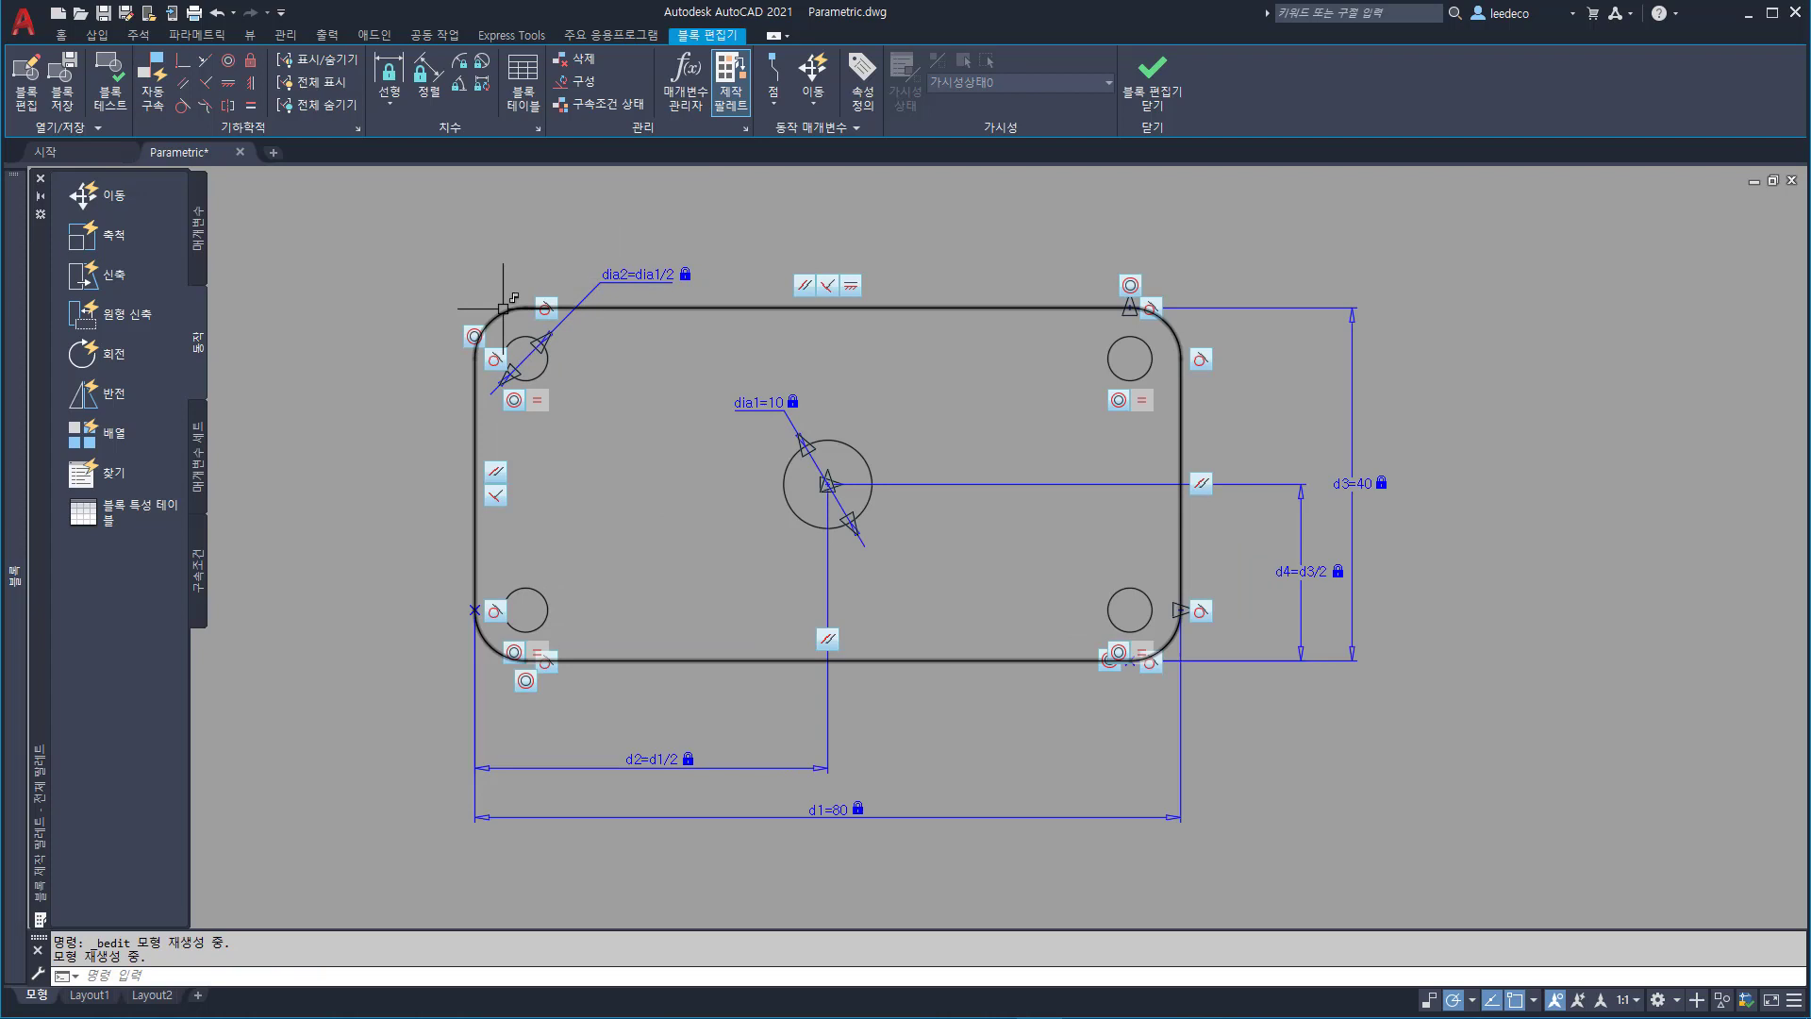
- Add a radius constraint parameter of 6 to the upper-left corner arc, placed outside the plate above the corner
{"action": "left_click", "coordinate": [505, 310]}
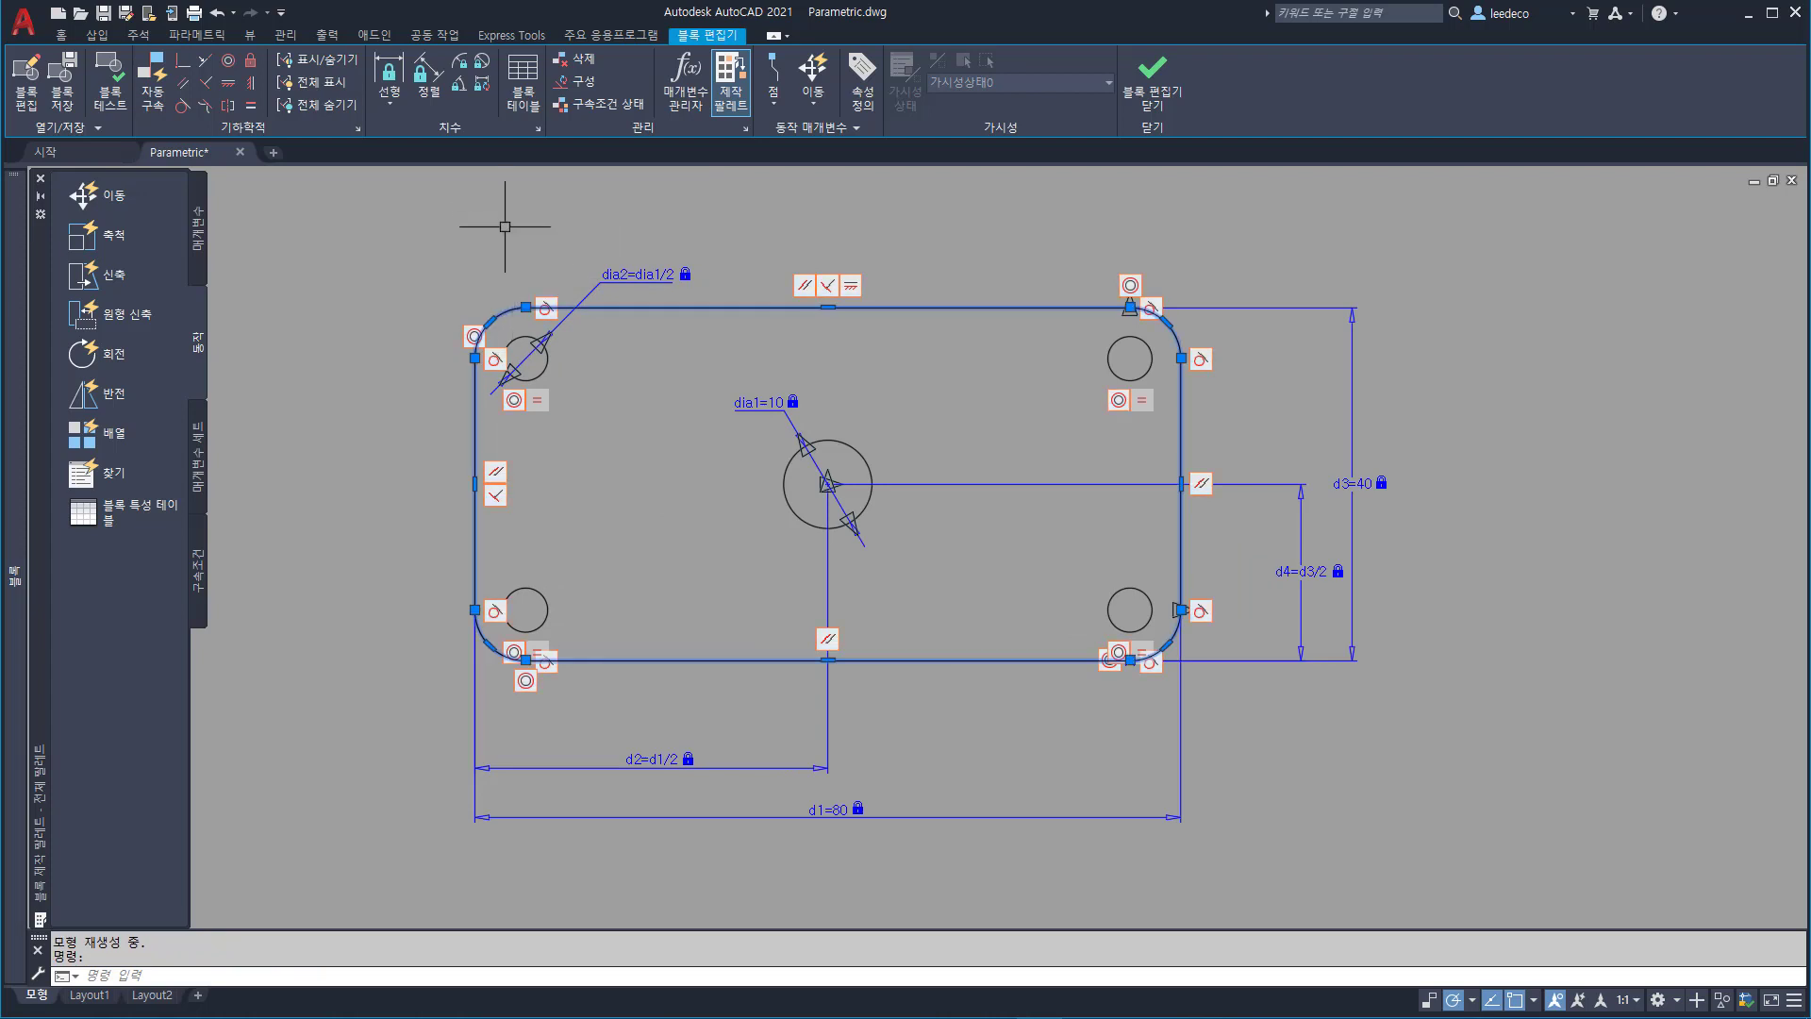
{"action": "key", "text": "Escape"}
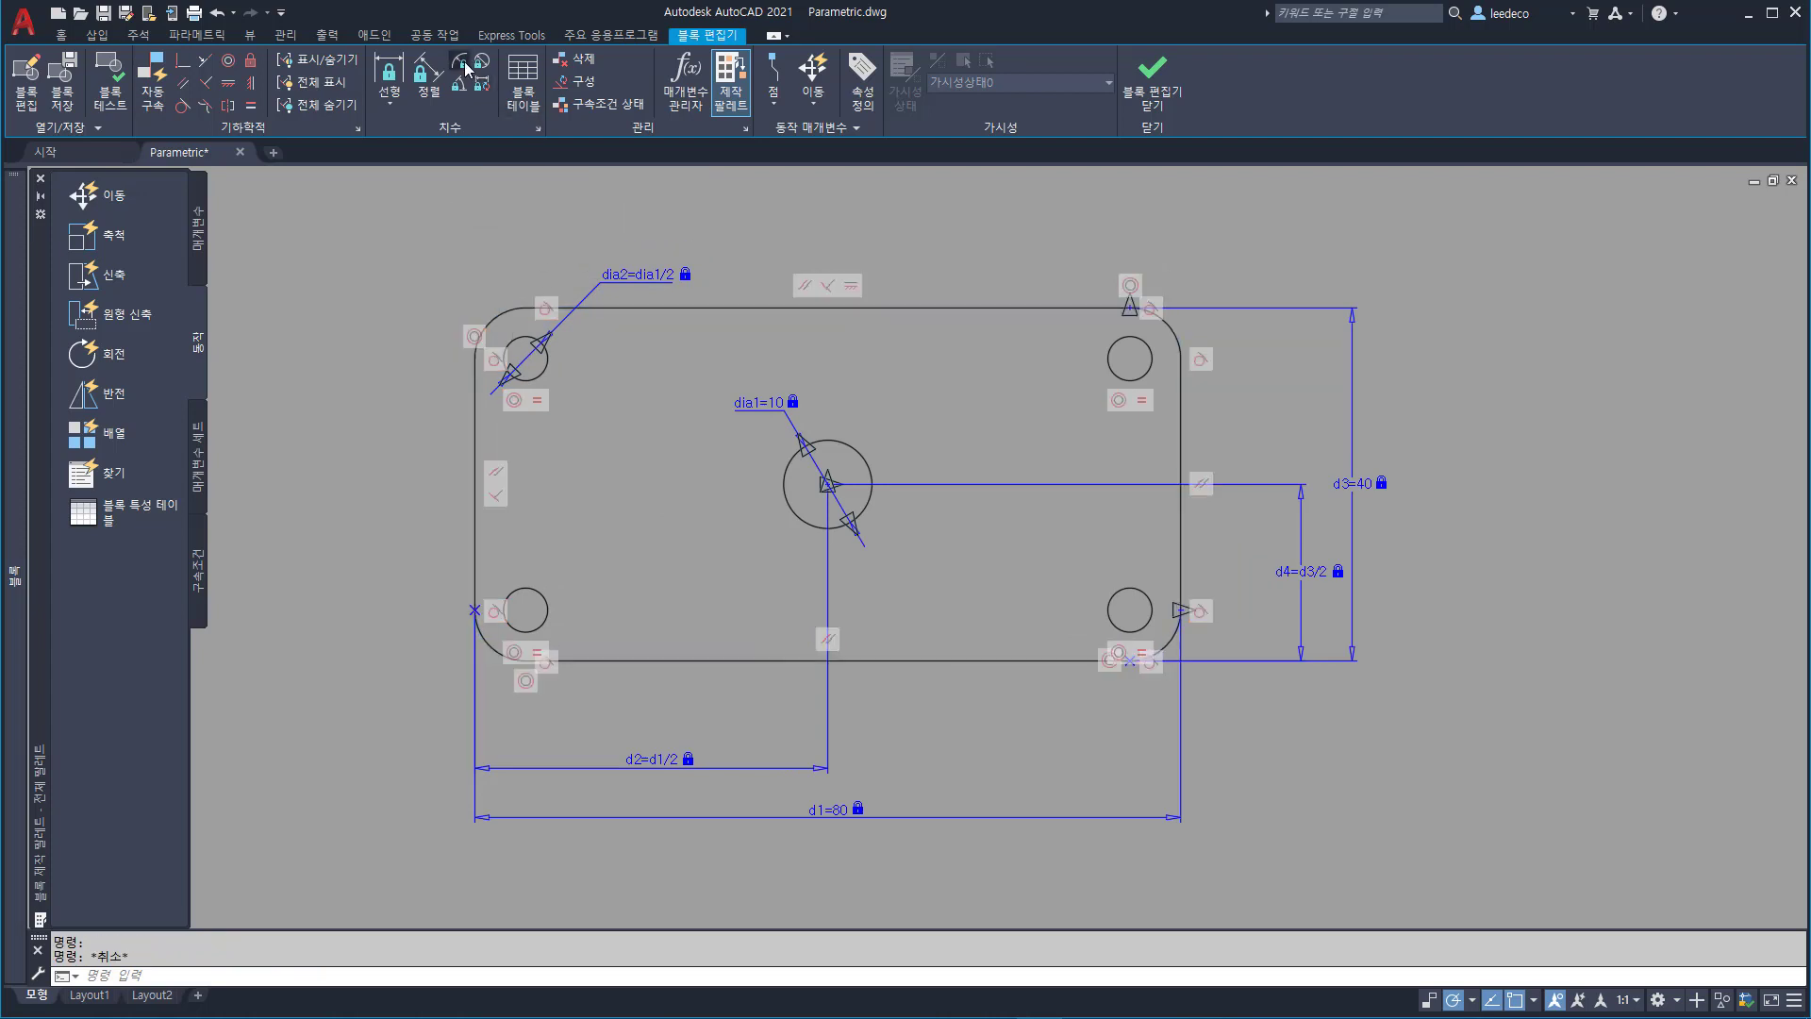
{"action": "left_click", "coordinate": [465, 66]}
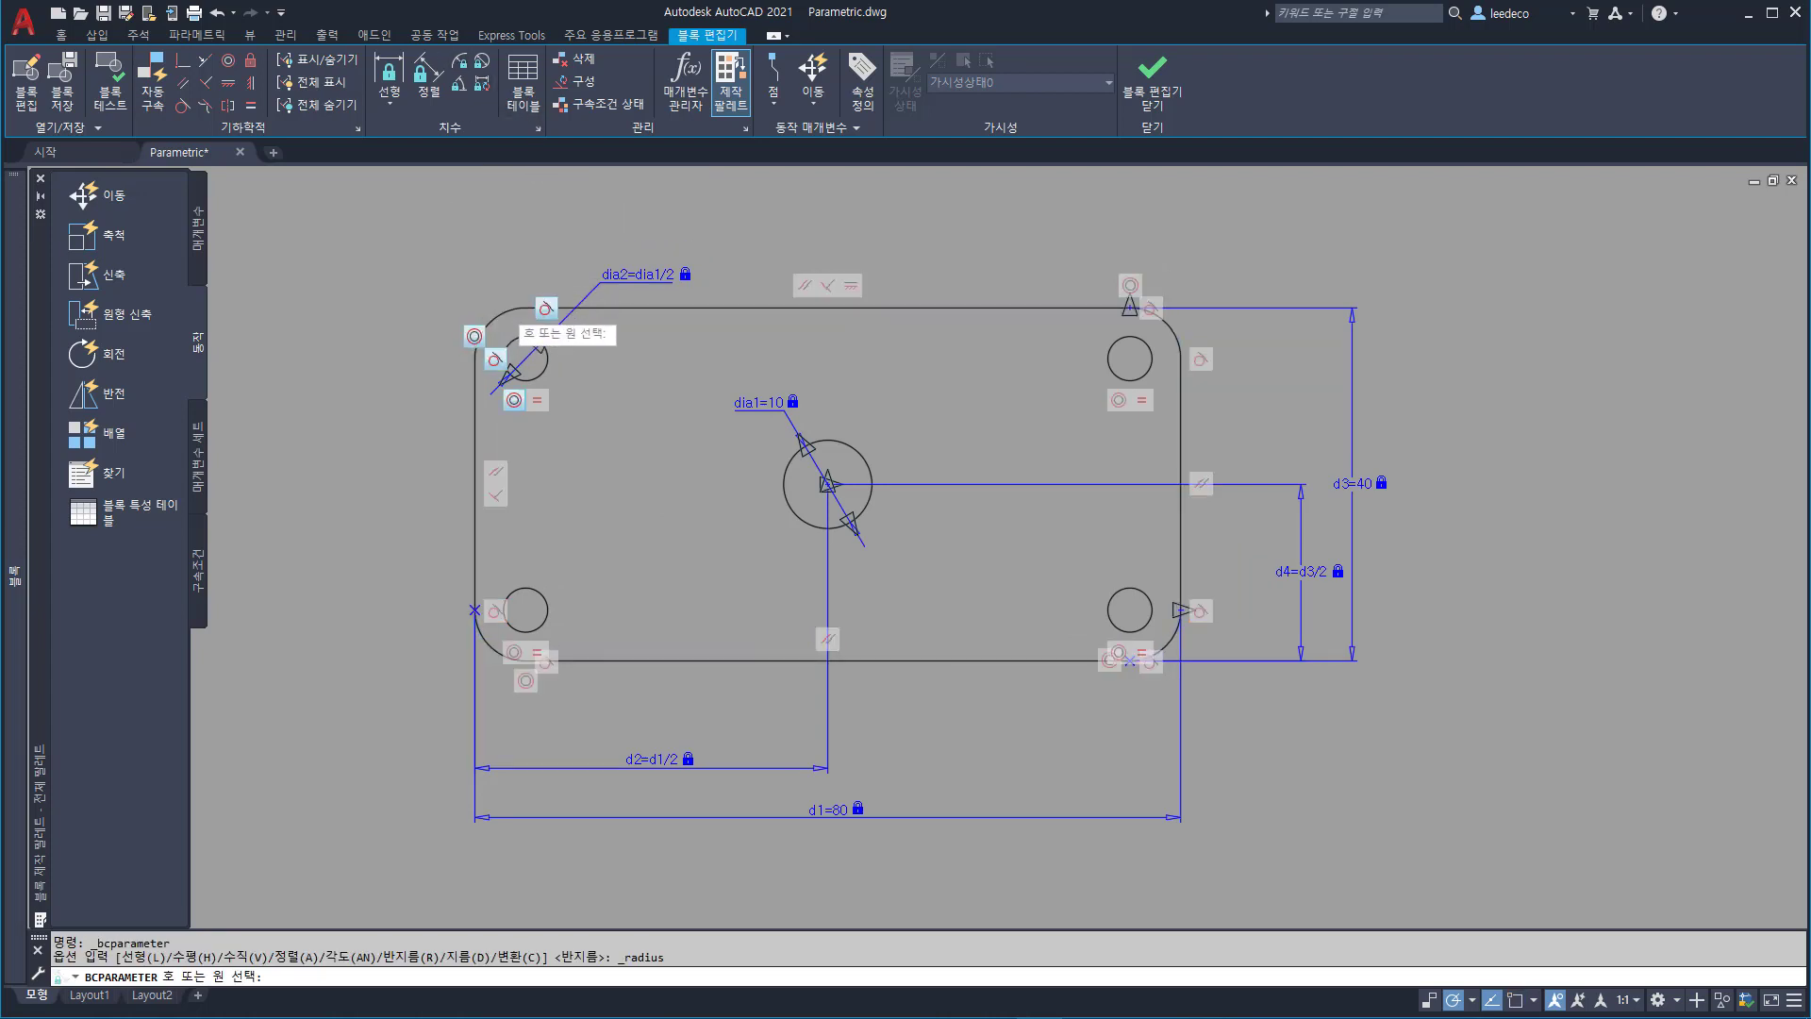
{"action": "left_click", "coordinate": [510, 342]}
{"action": "left_click", "coordinate": [487, 272]}
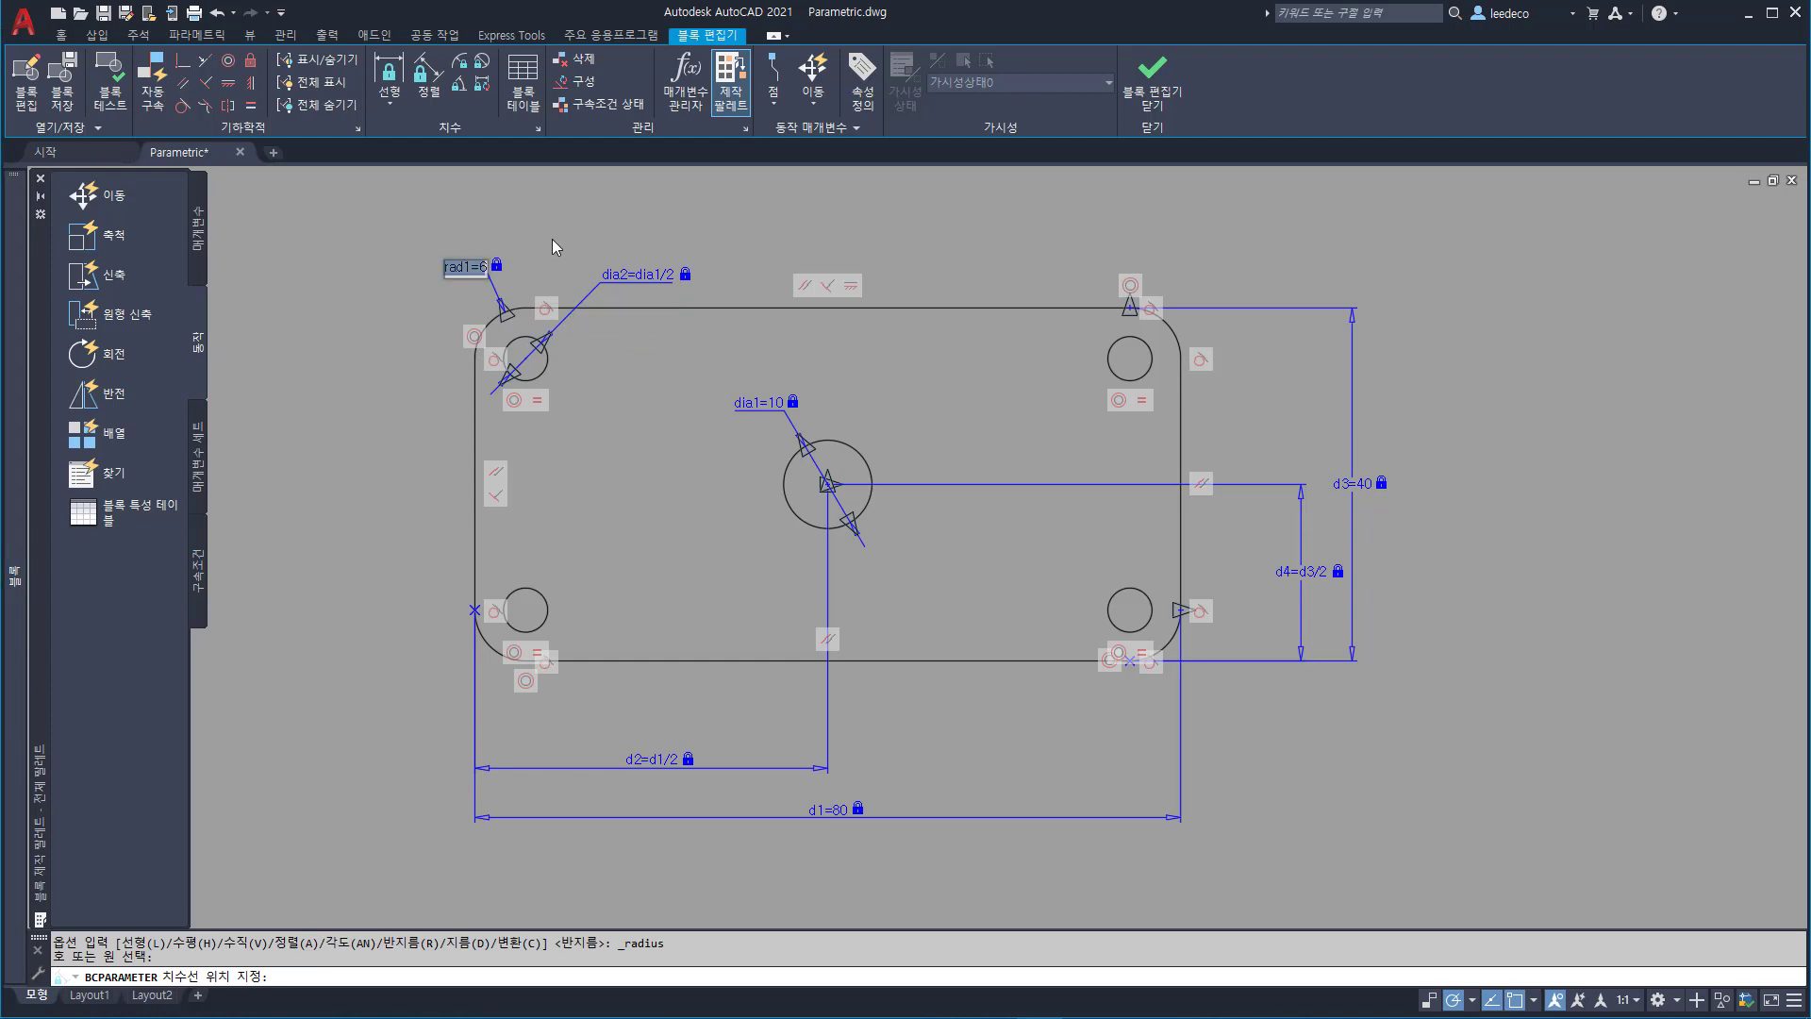
{"action": "key", "text": "Return"}
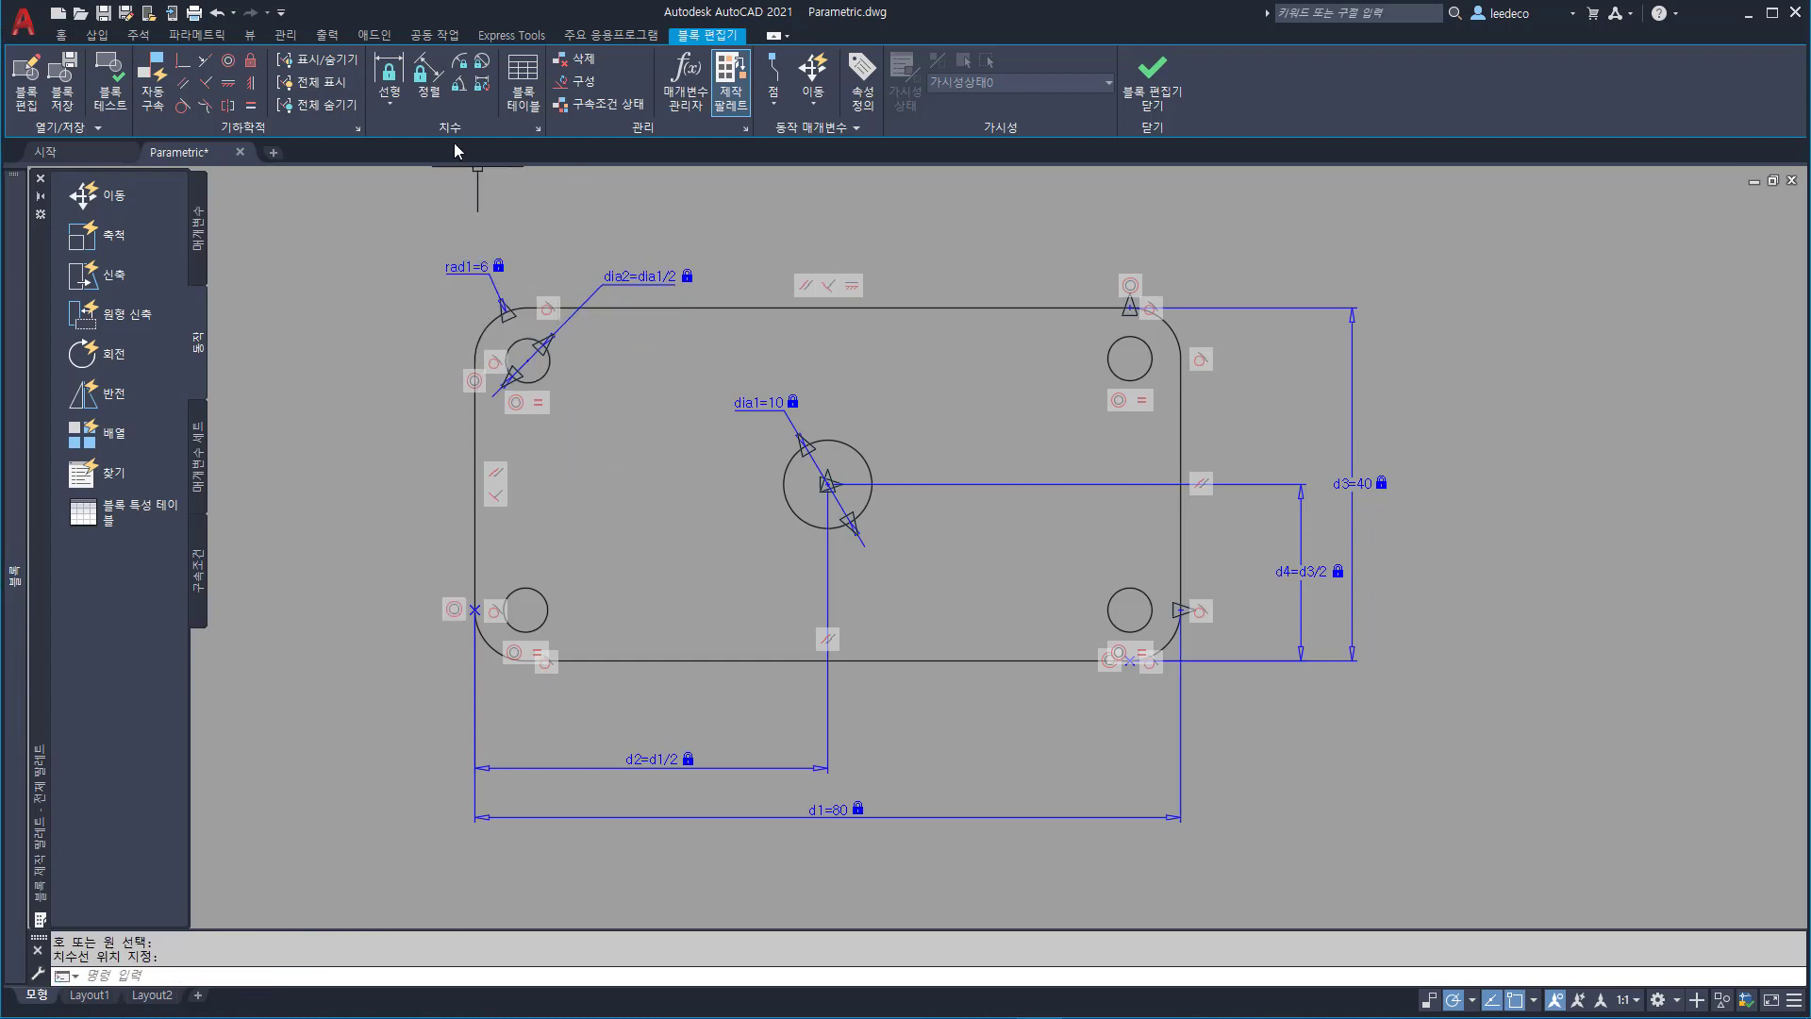
- Apply an equal constraint between the upper-left and lower-left corner arcs
{"action": "left_click", "coordinate": [251, 106]}
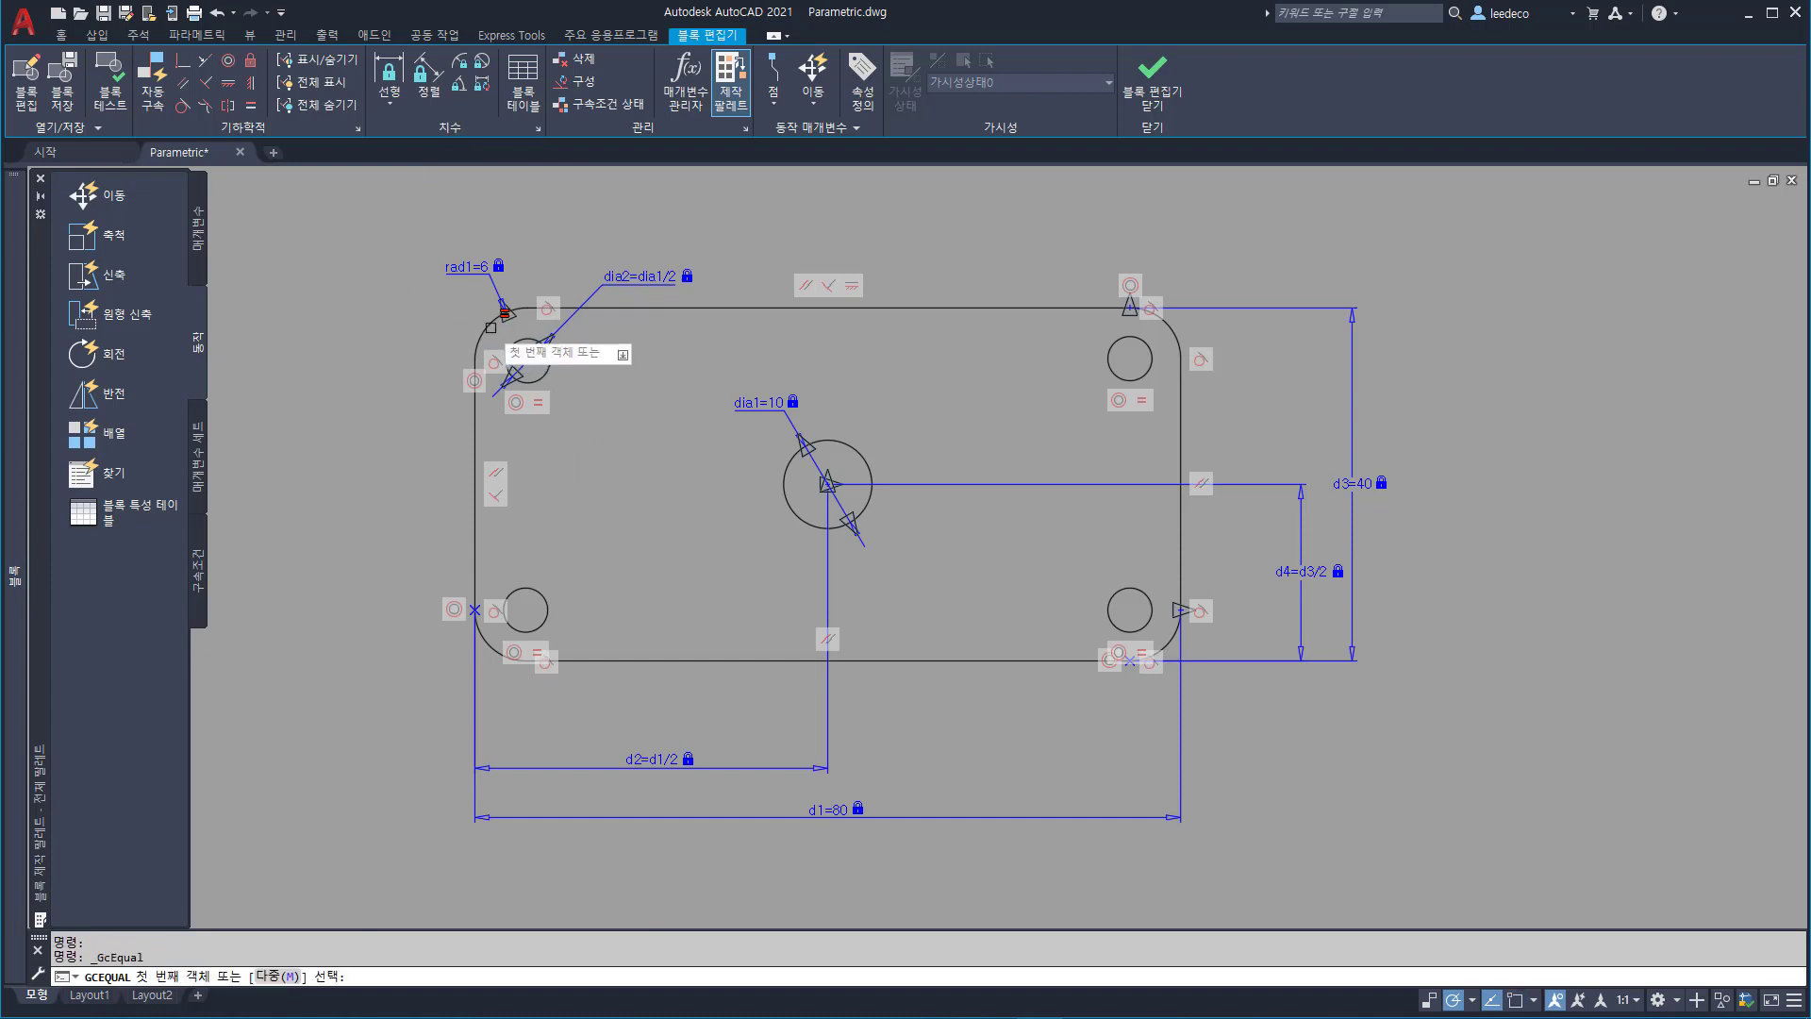
{"action": "left_click", "coordinate": [485, 322]}
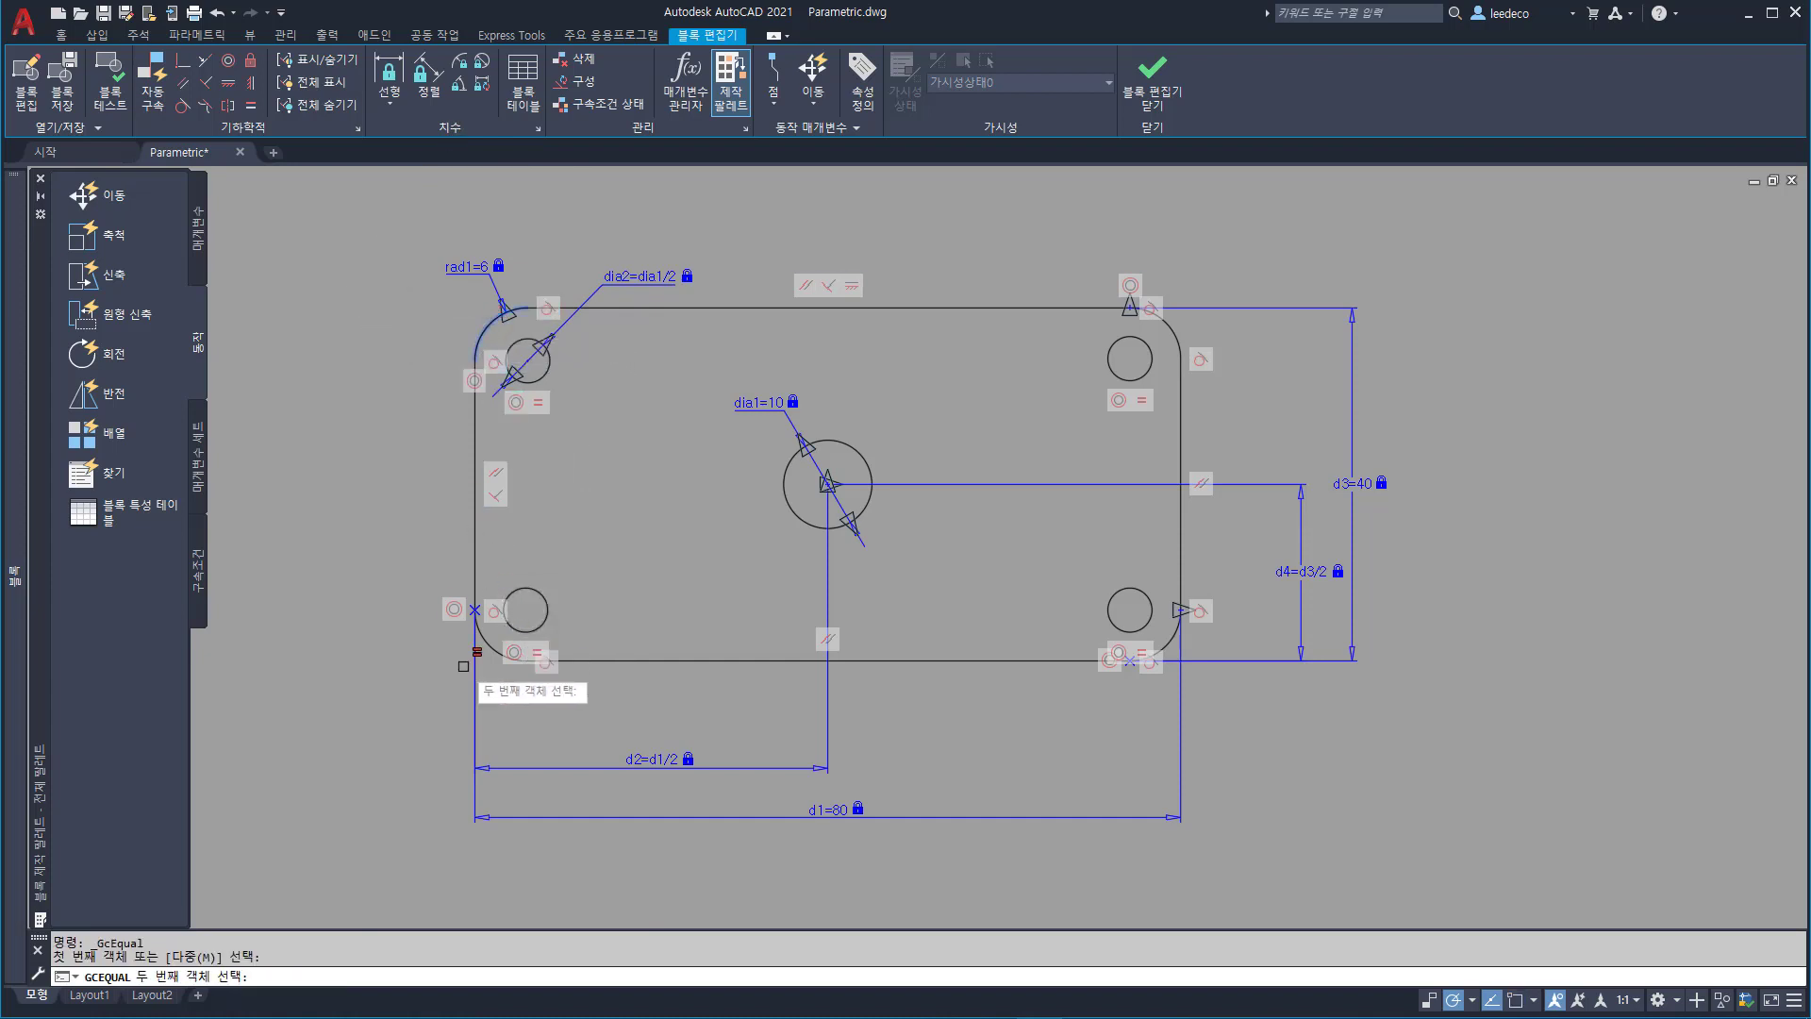
{"action": "left_click", "coordinate": [489, 643]}
- Apply an equal constraint with the Multiple option, matching the lower-right and upper-right corner arcs to the lower-left arc
{"action": "key", "text": "Return"}
{"action": "type", "text": "m"}
{"action": "key", "text": "Return"}
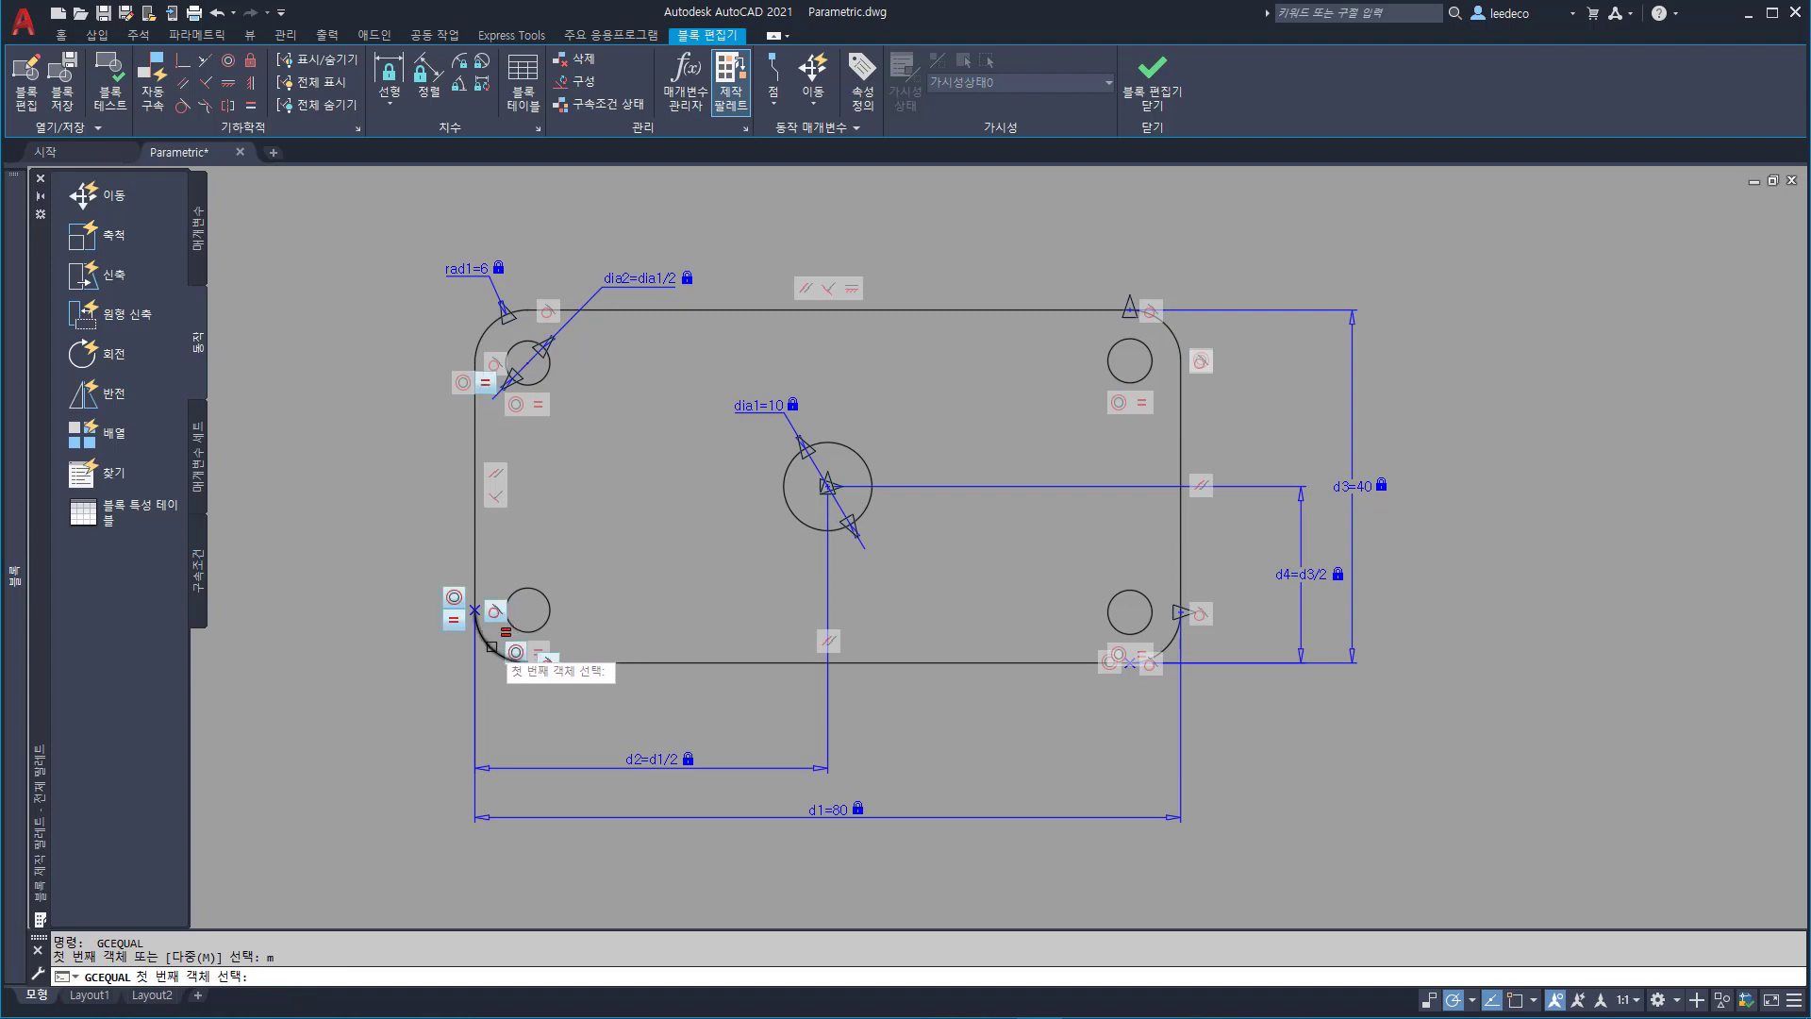
{"action": "left_click", "coordinate": [492, 646]}
{"action": "left_click", "coordinate": [1170, 646]}
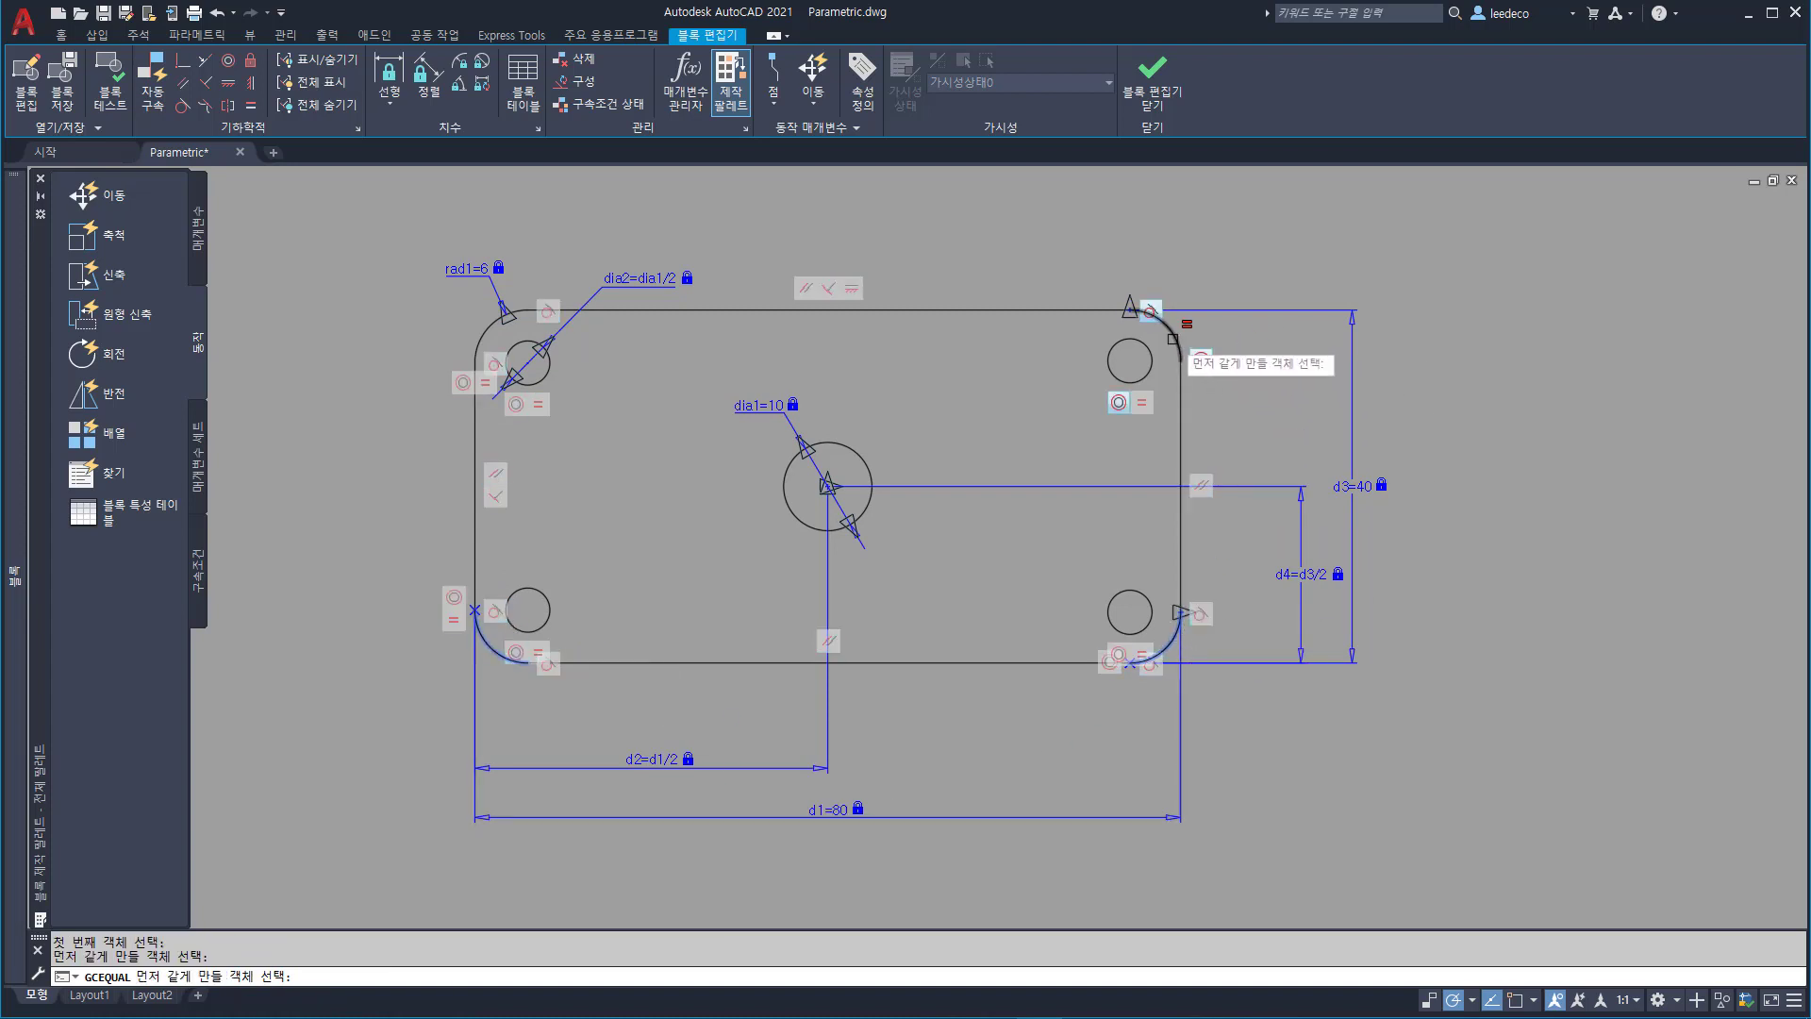
{"action": "left_click", "coordinate": [1173, 338]}
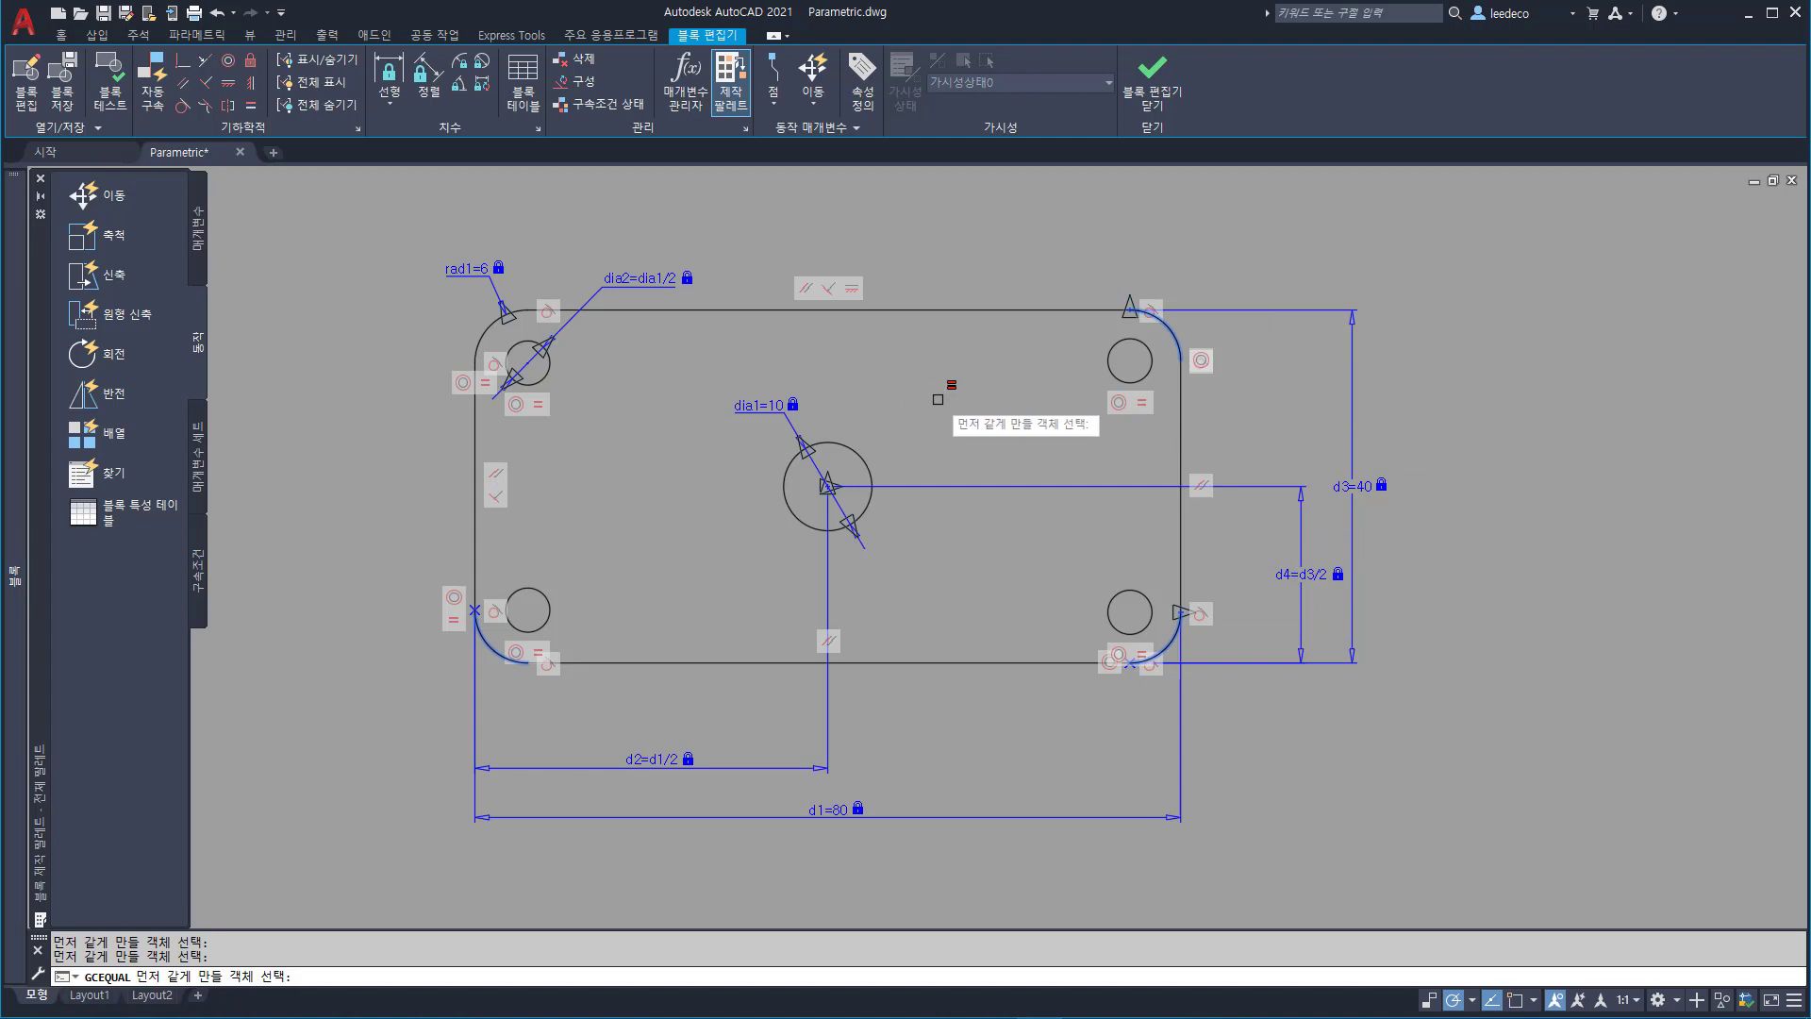
{"action": "key", "text": "Return"}
{"action": "key", "text": "Return"}
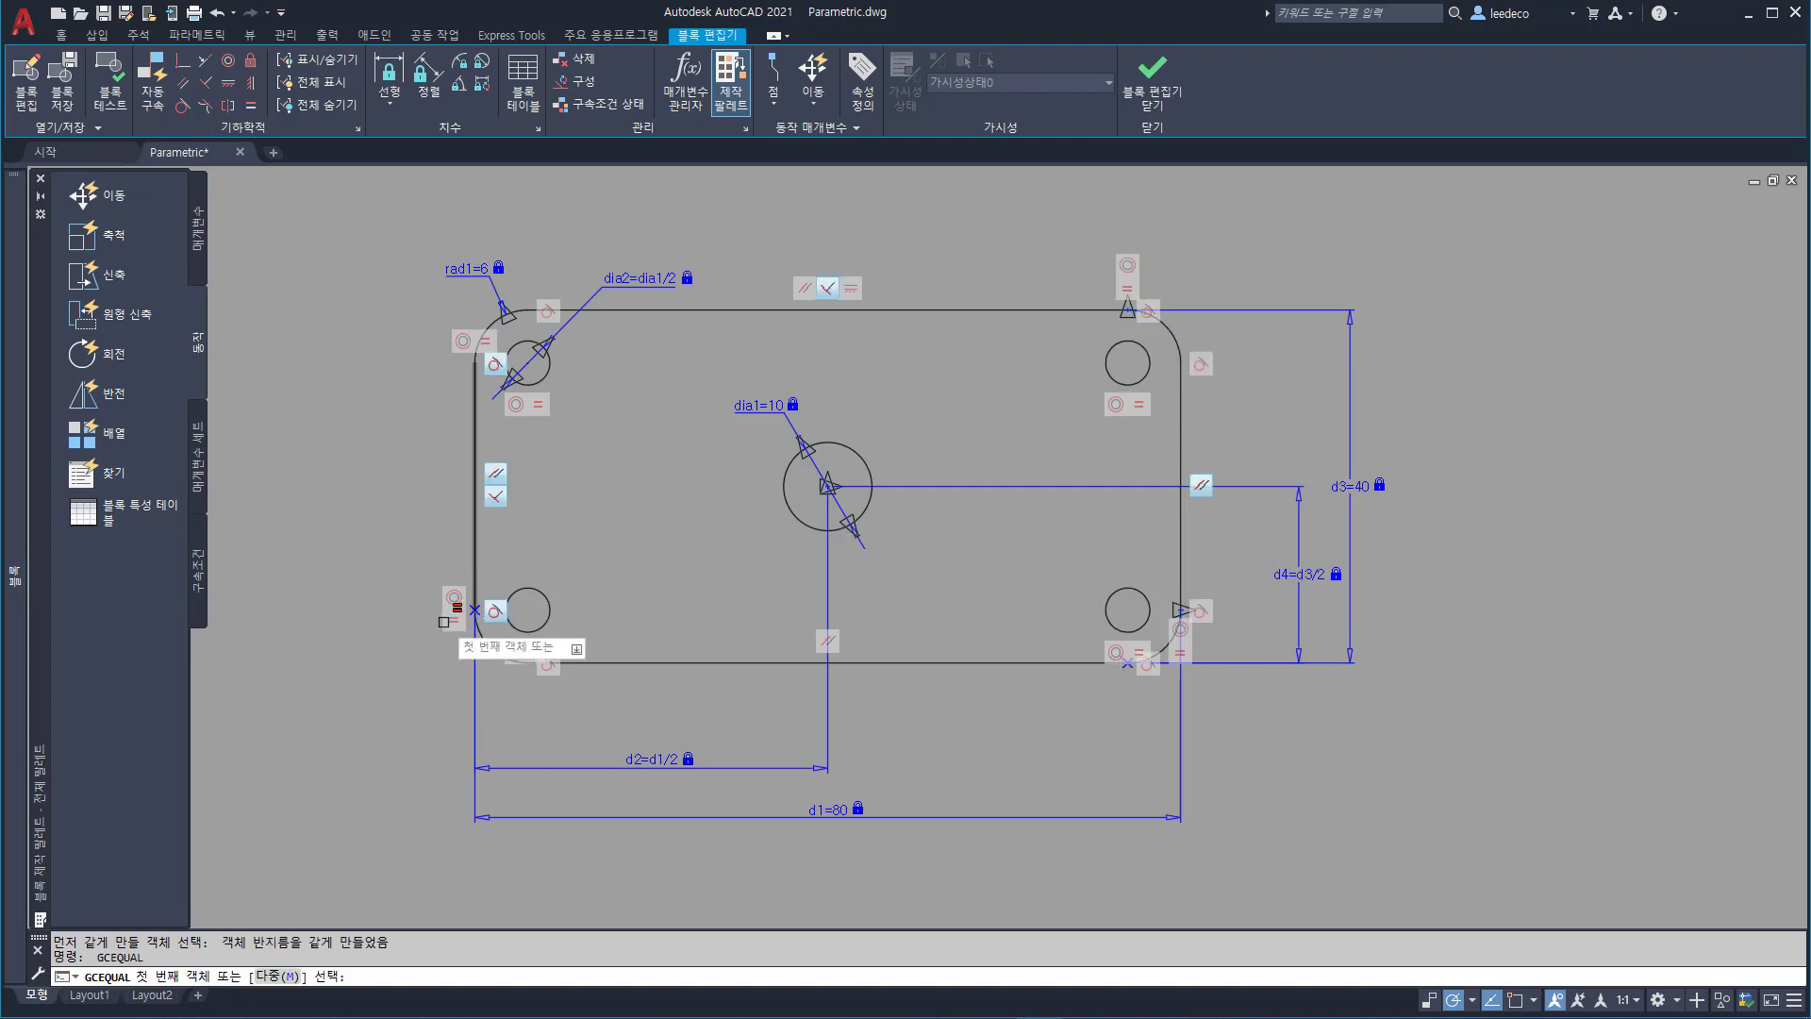
{"action": "key", "text": "Escape"}
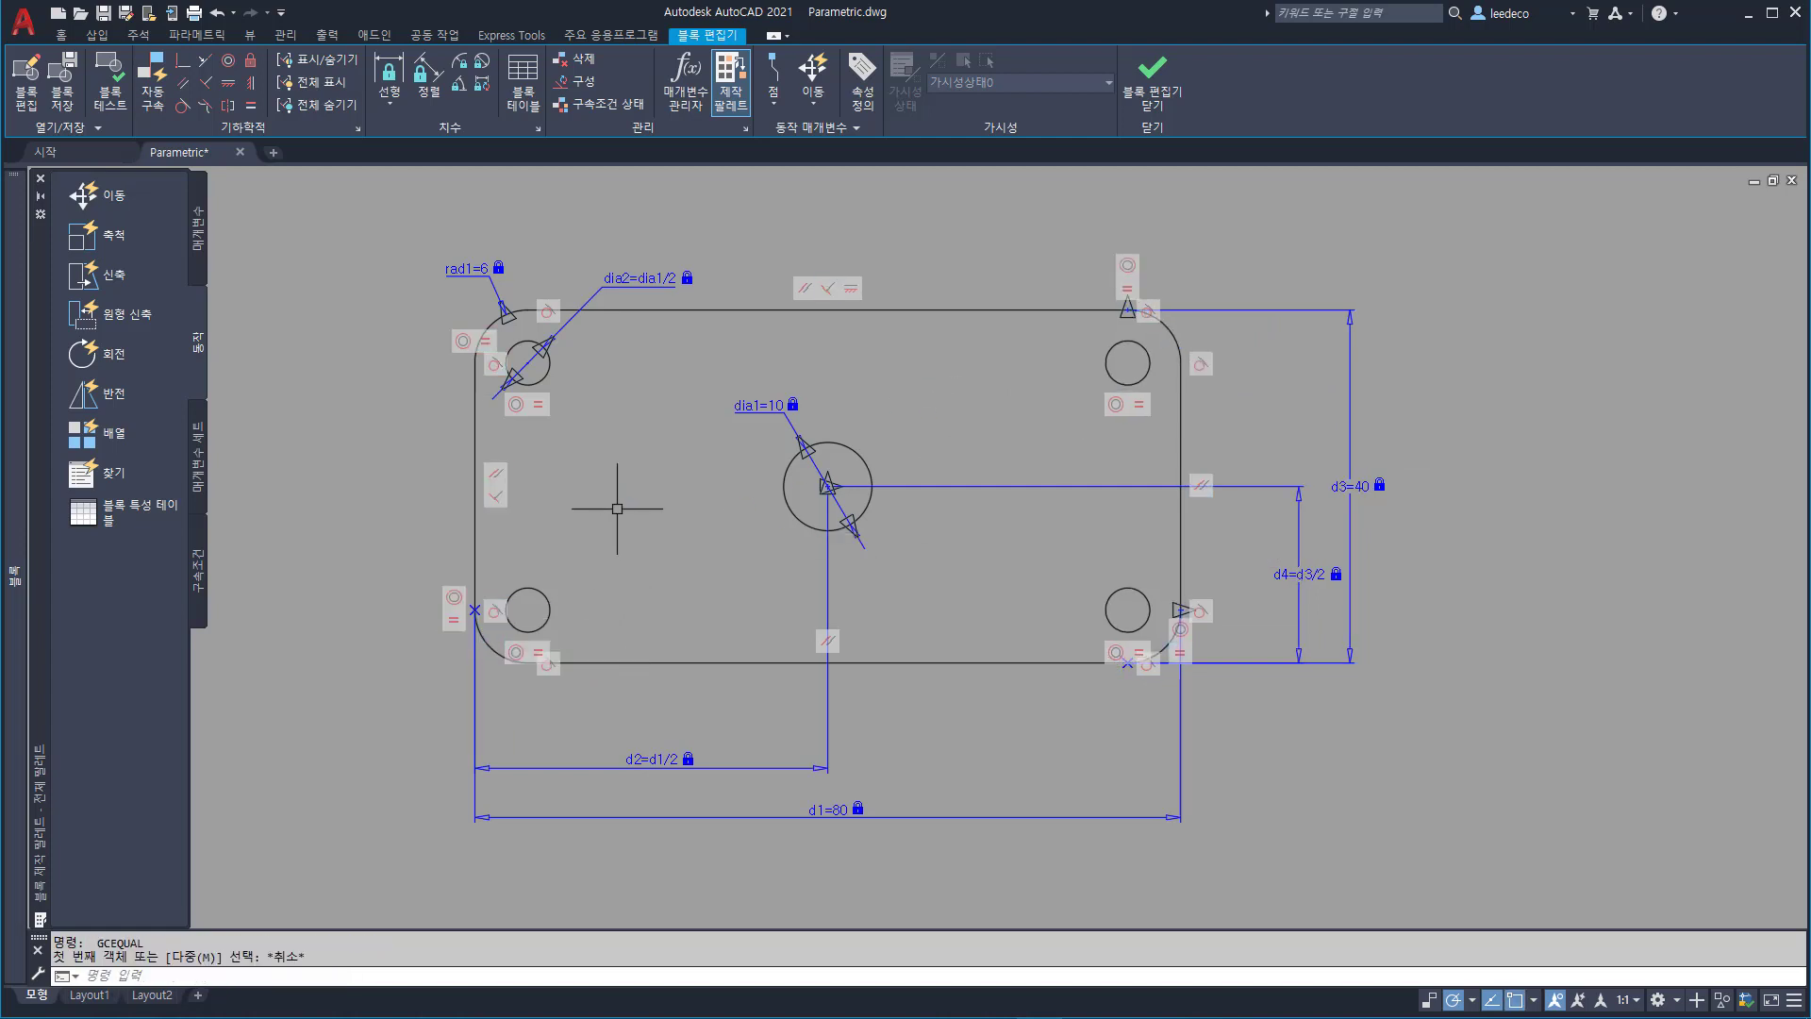
{"action": "left_click_drag", "start_coordinate": [535, 321], "coordinate": [609, 421]}
{"action": "key", "text": "Escape"}
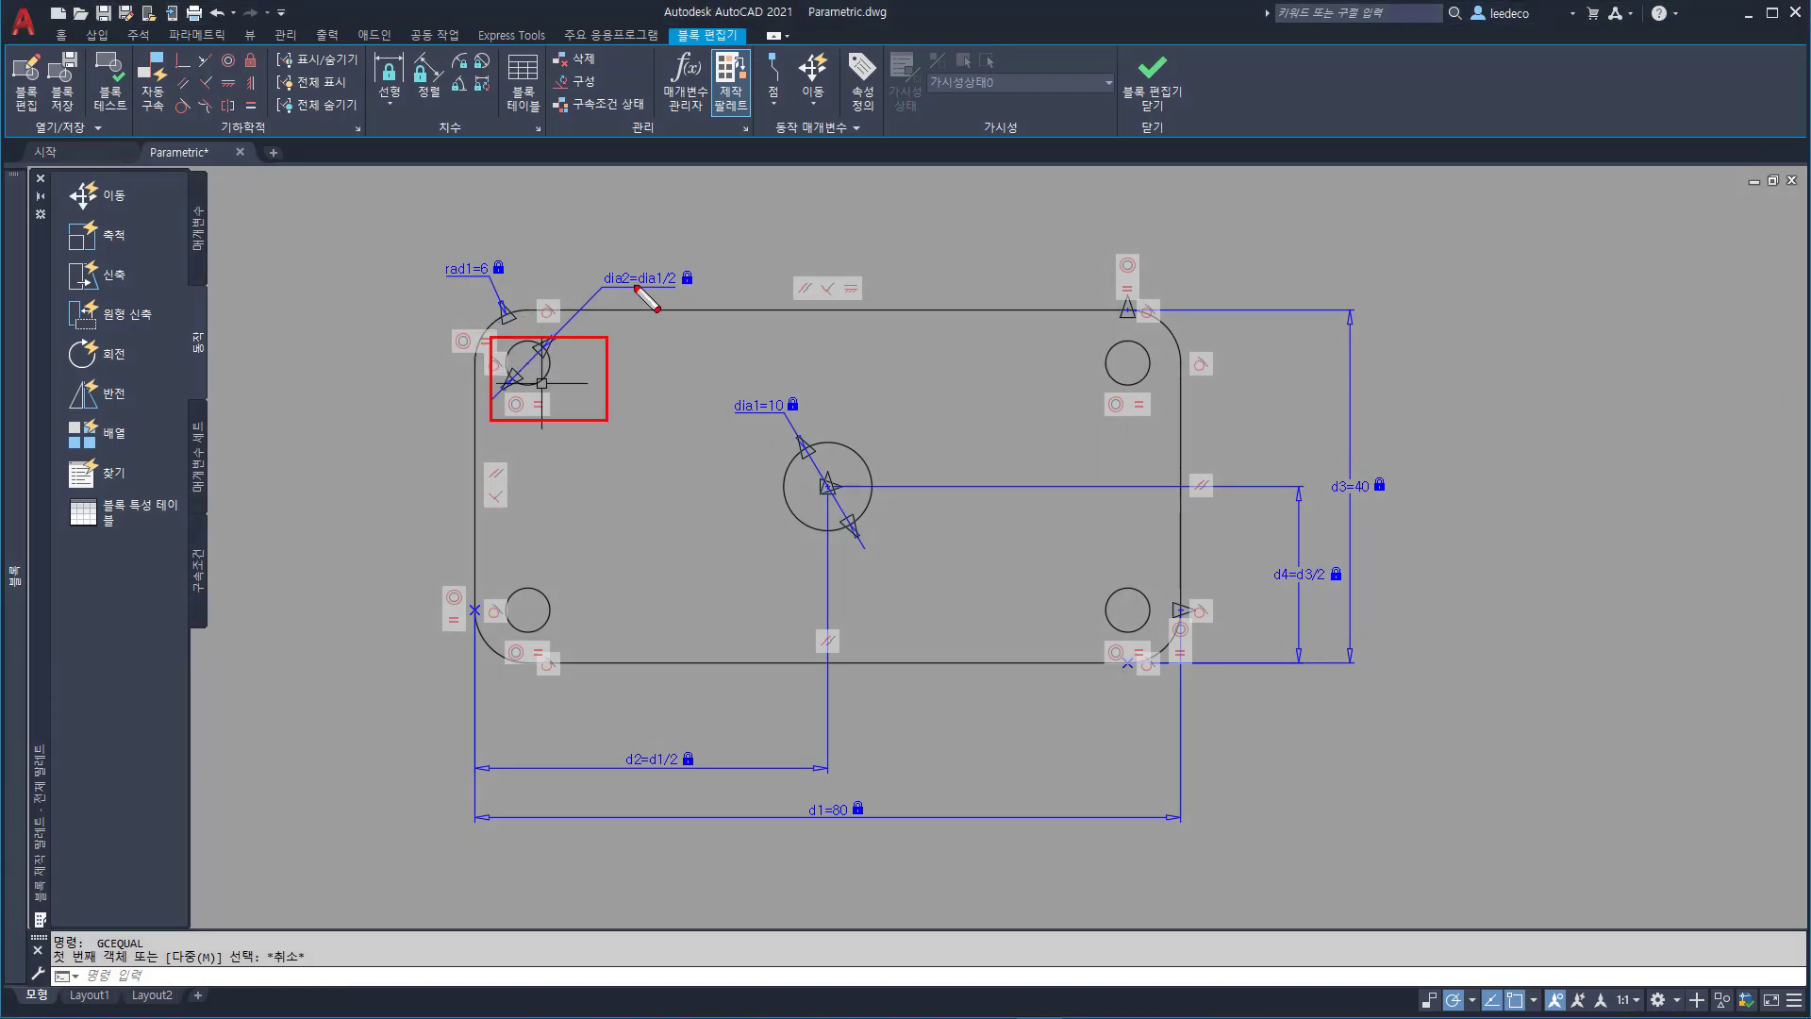
{"action": "key", "text": "Escape"}
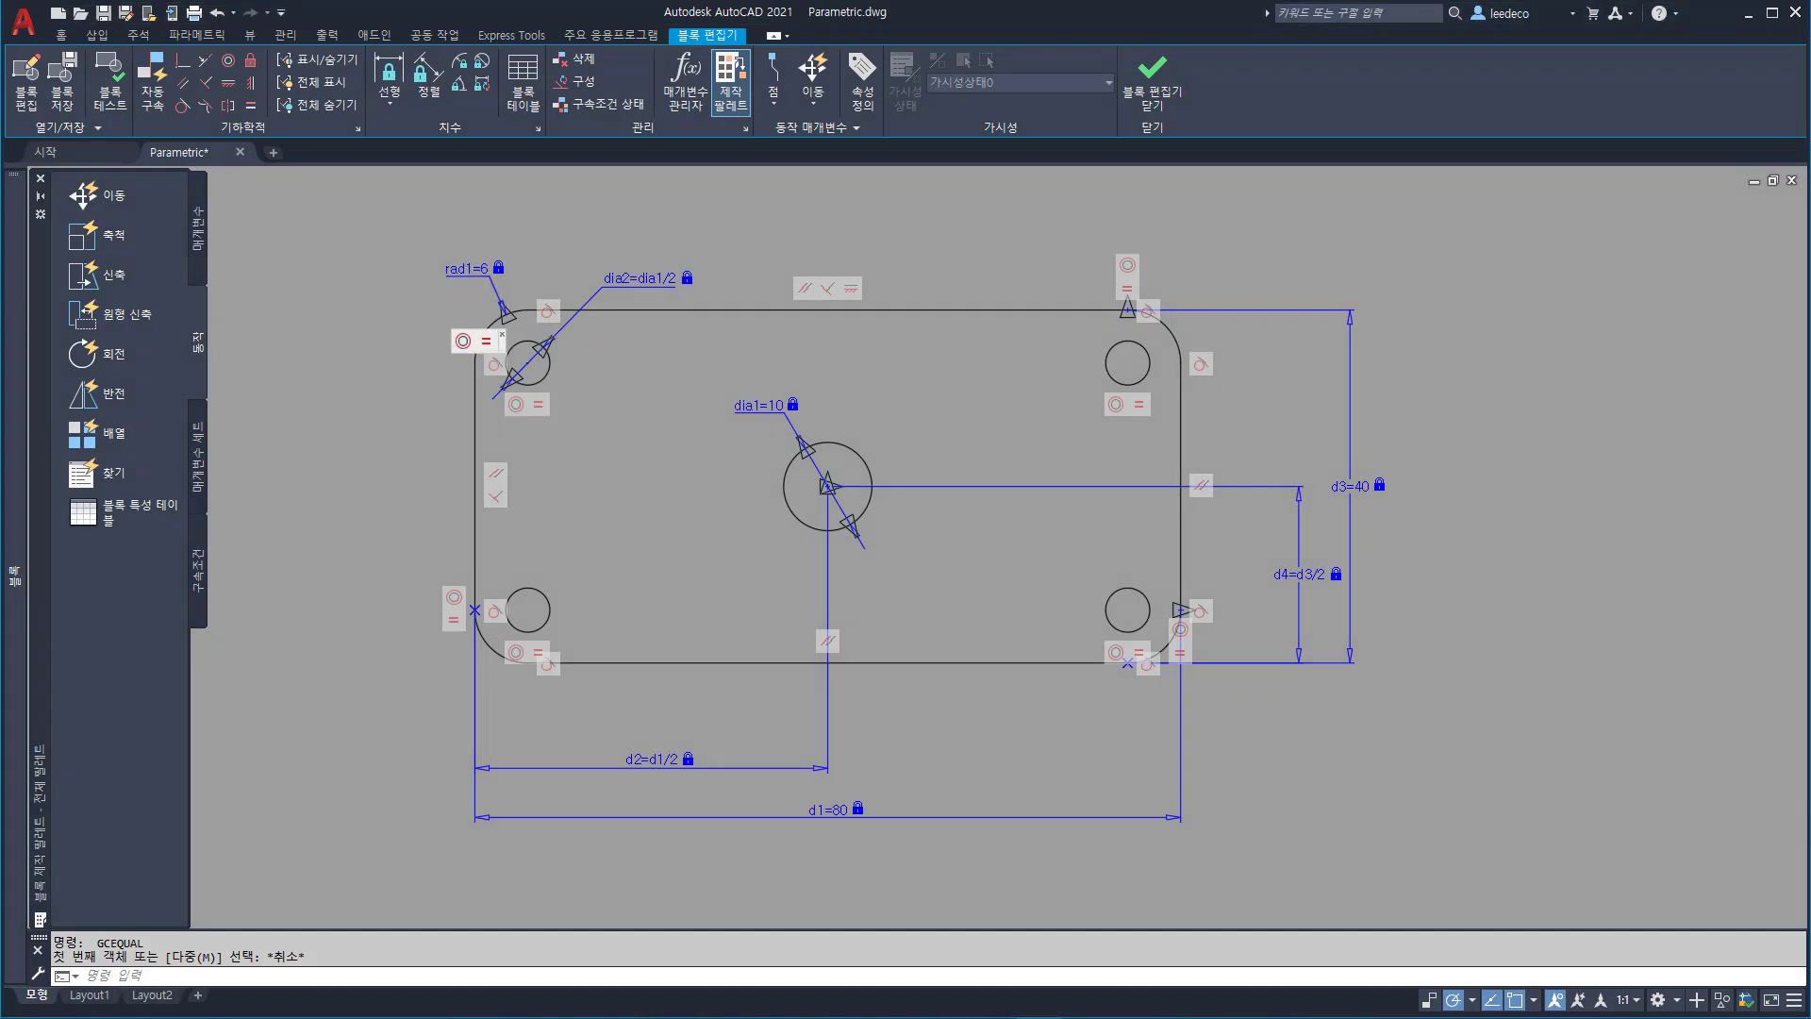
- Open the Parameters Manager and set the plate length parameter d1 to 100
{"action": "left_click", "coordinate": [686, 94]}
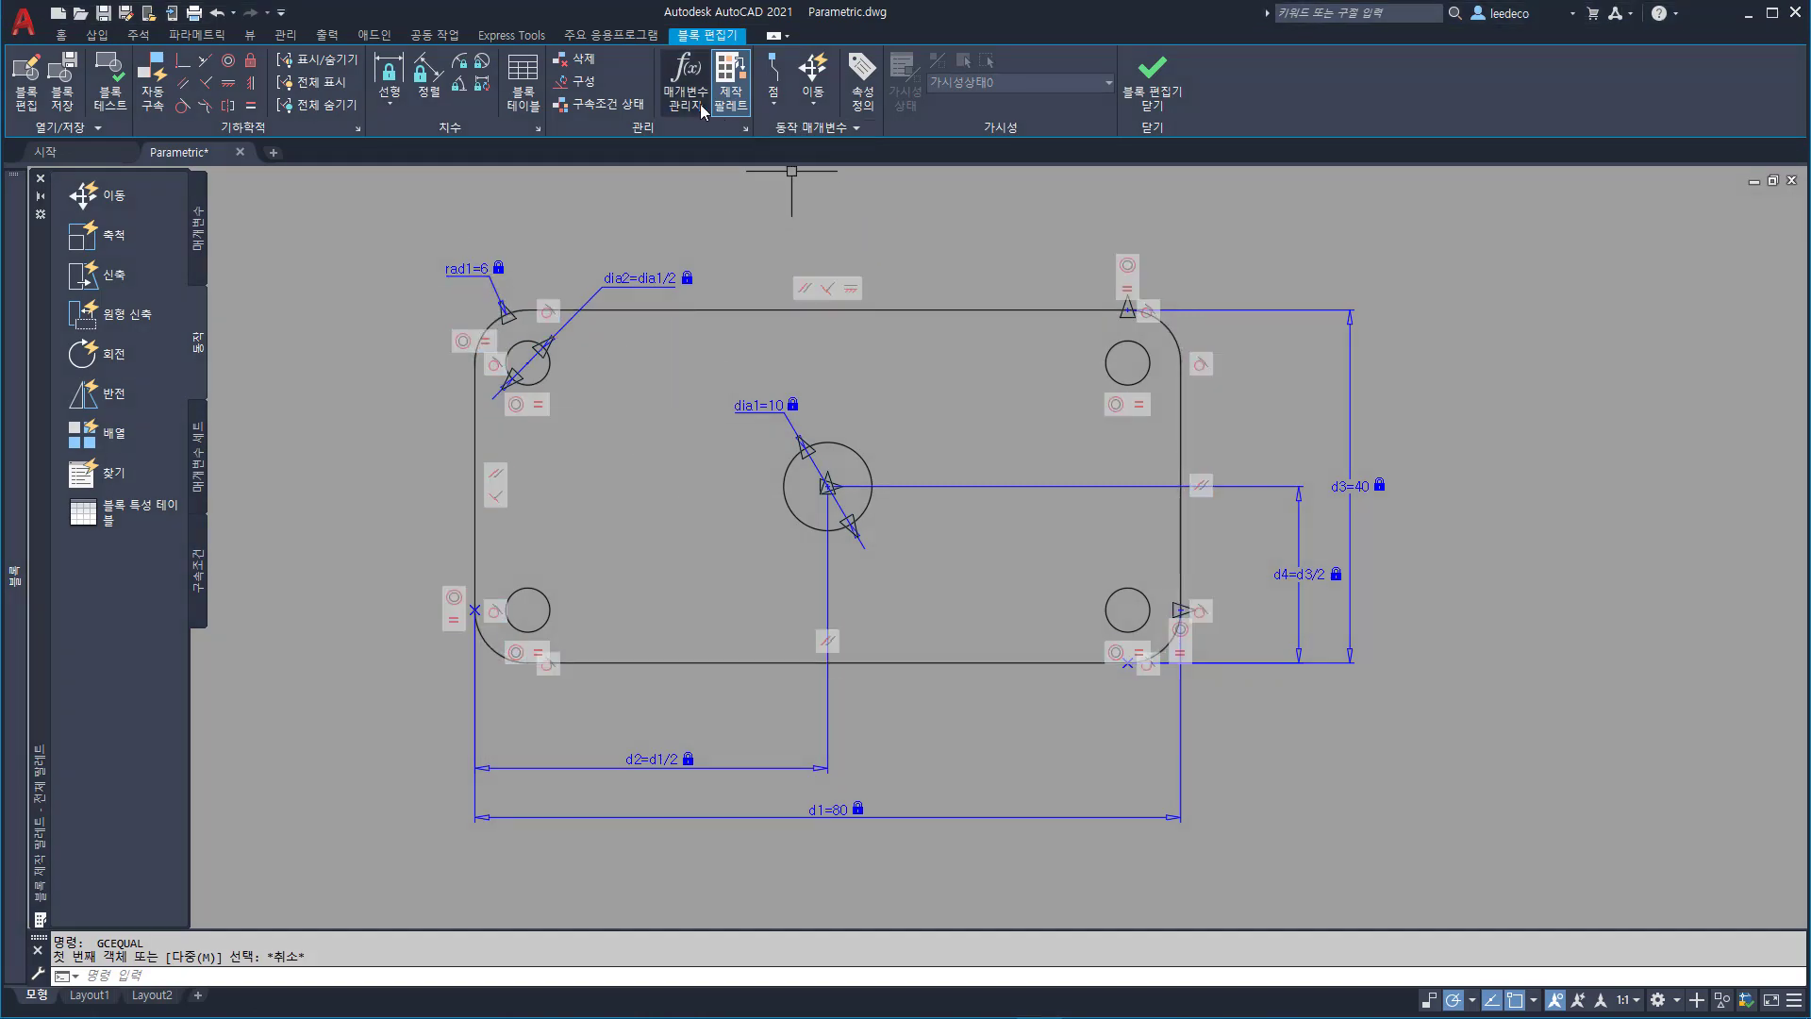
{"action": "mouse_move", "coordinate": [90, 379]}
{"action": "left_mouse_down"}
{"action": "mouse_move", "coordinate": [416, 474]}
{"action": "mouse_move", "coordinate": [265, 531]}
{"action": "left_mouse_up"}
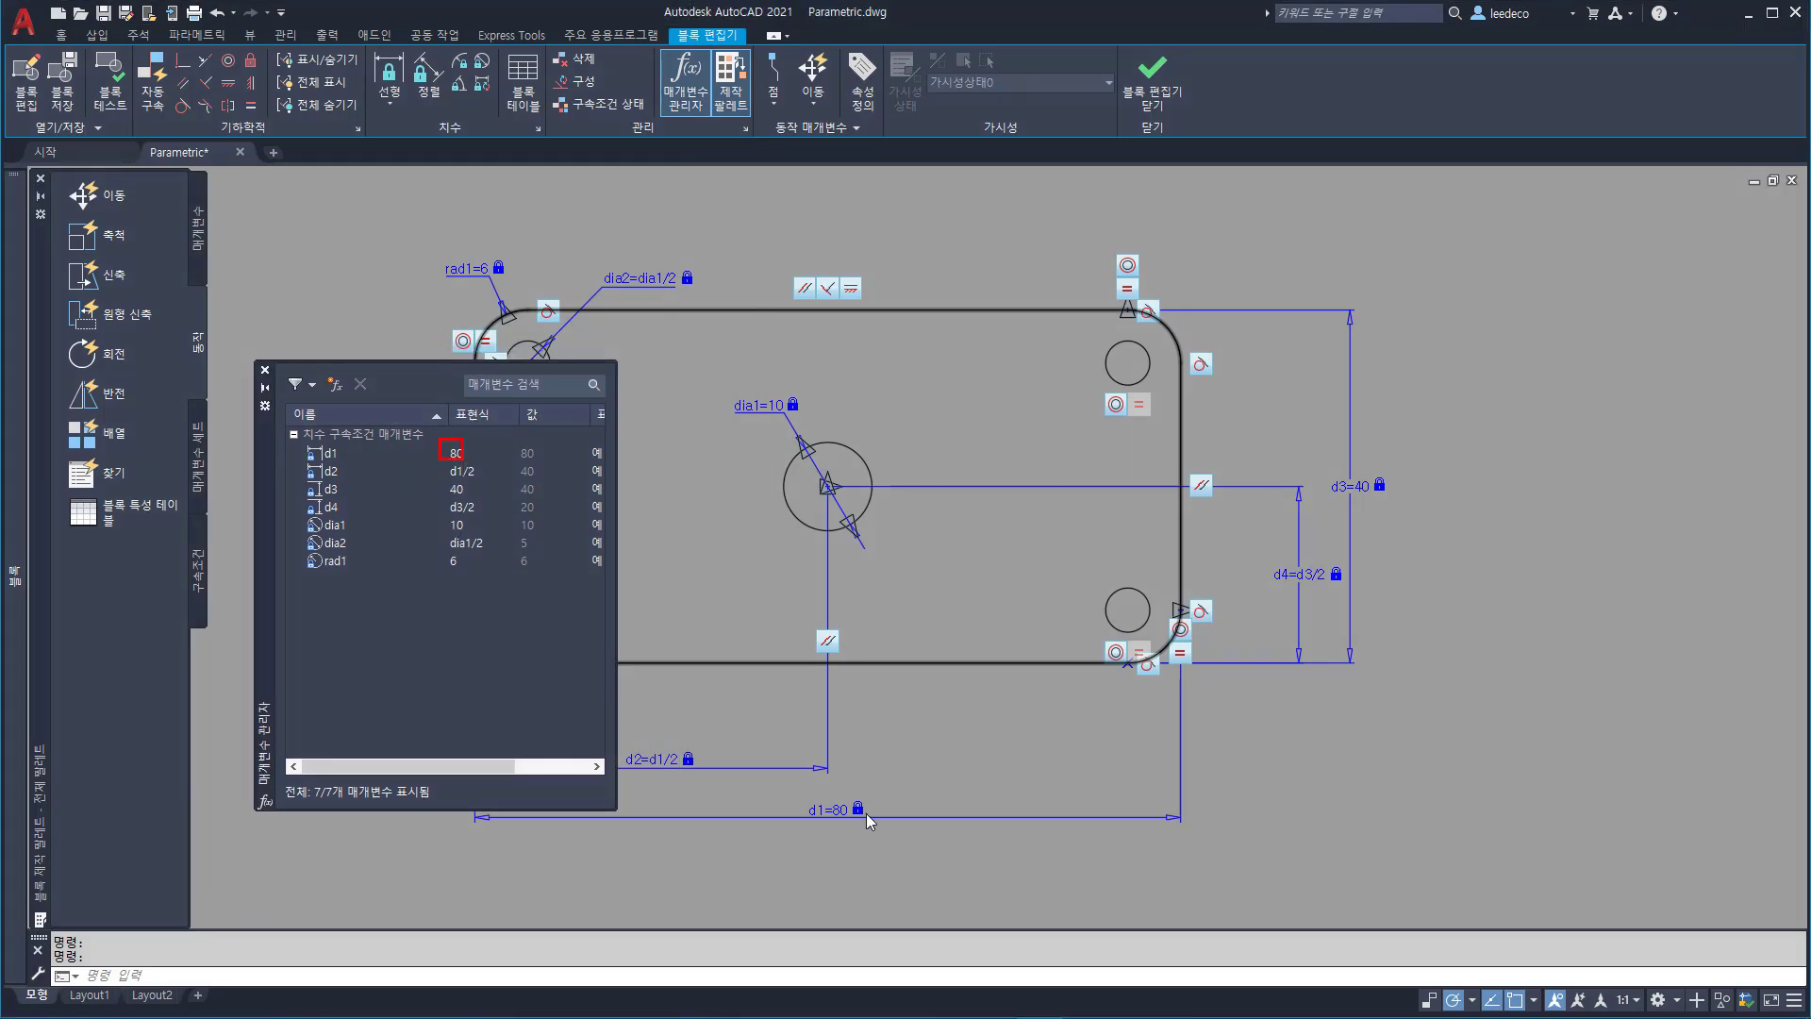
{"action": "left_click", "coordinate": [470, 460]}
{"action": "left_click", "coordinate": [469, 460]}
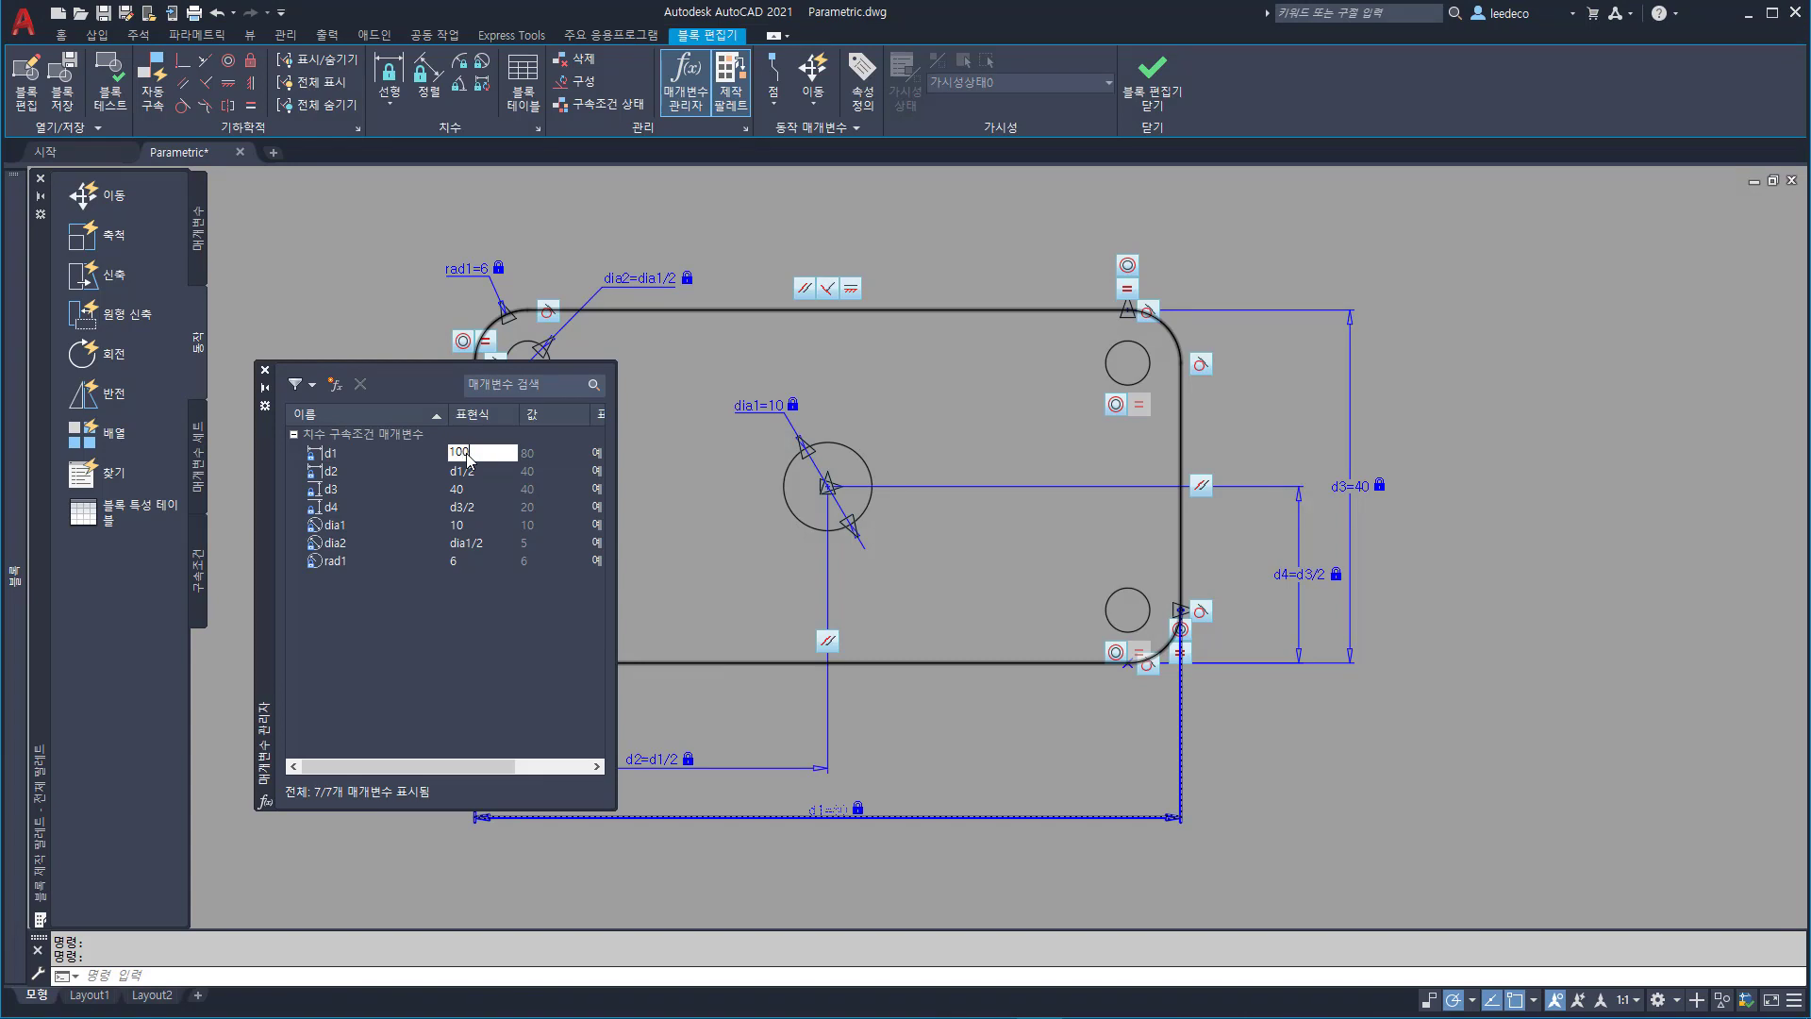
{"action": "key", "text": "Return"}
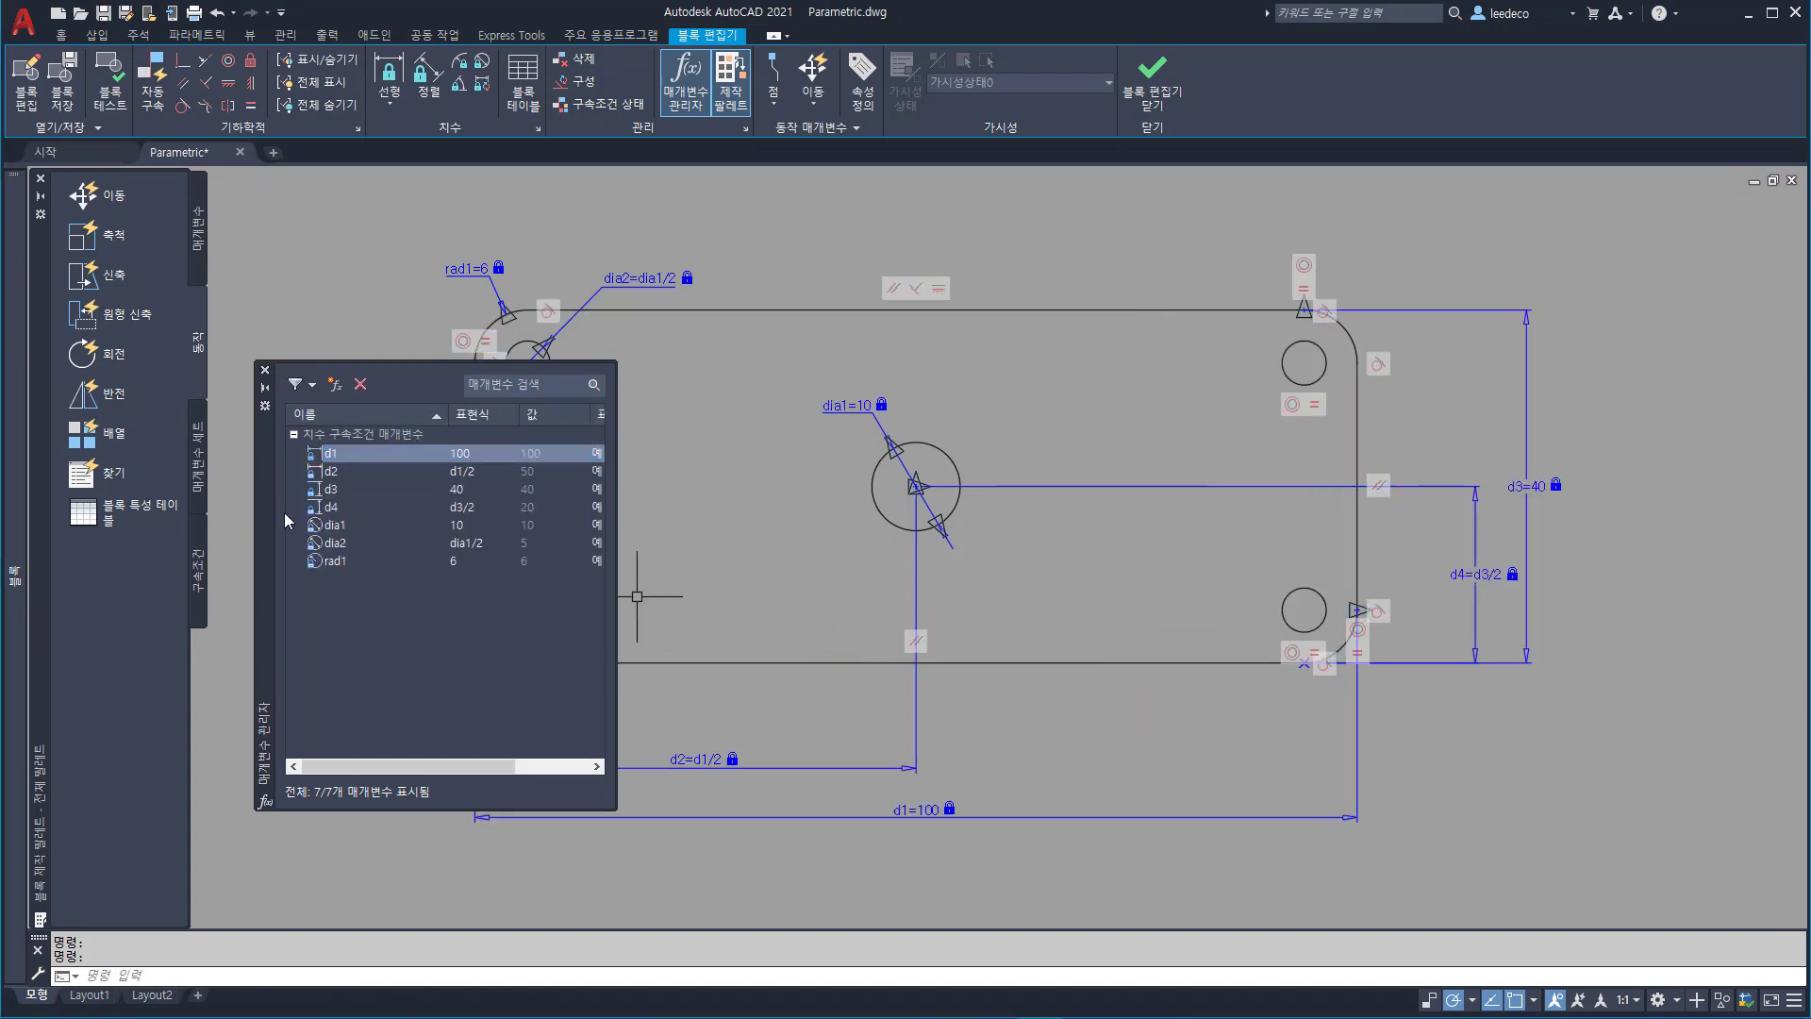
- Set the plate length parameter d1 to 80 in the Parameters Manager
{"action": "left_click", "coordinate": [484, 460]}
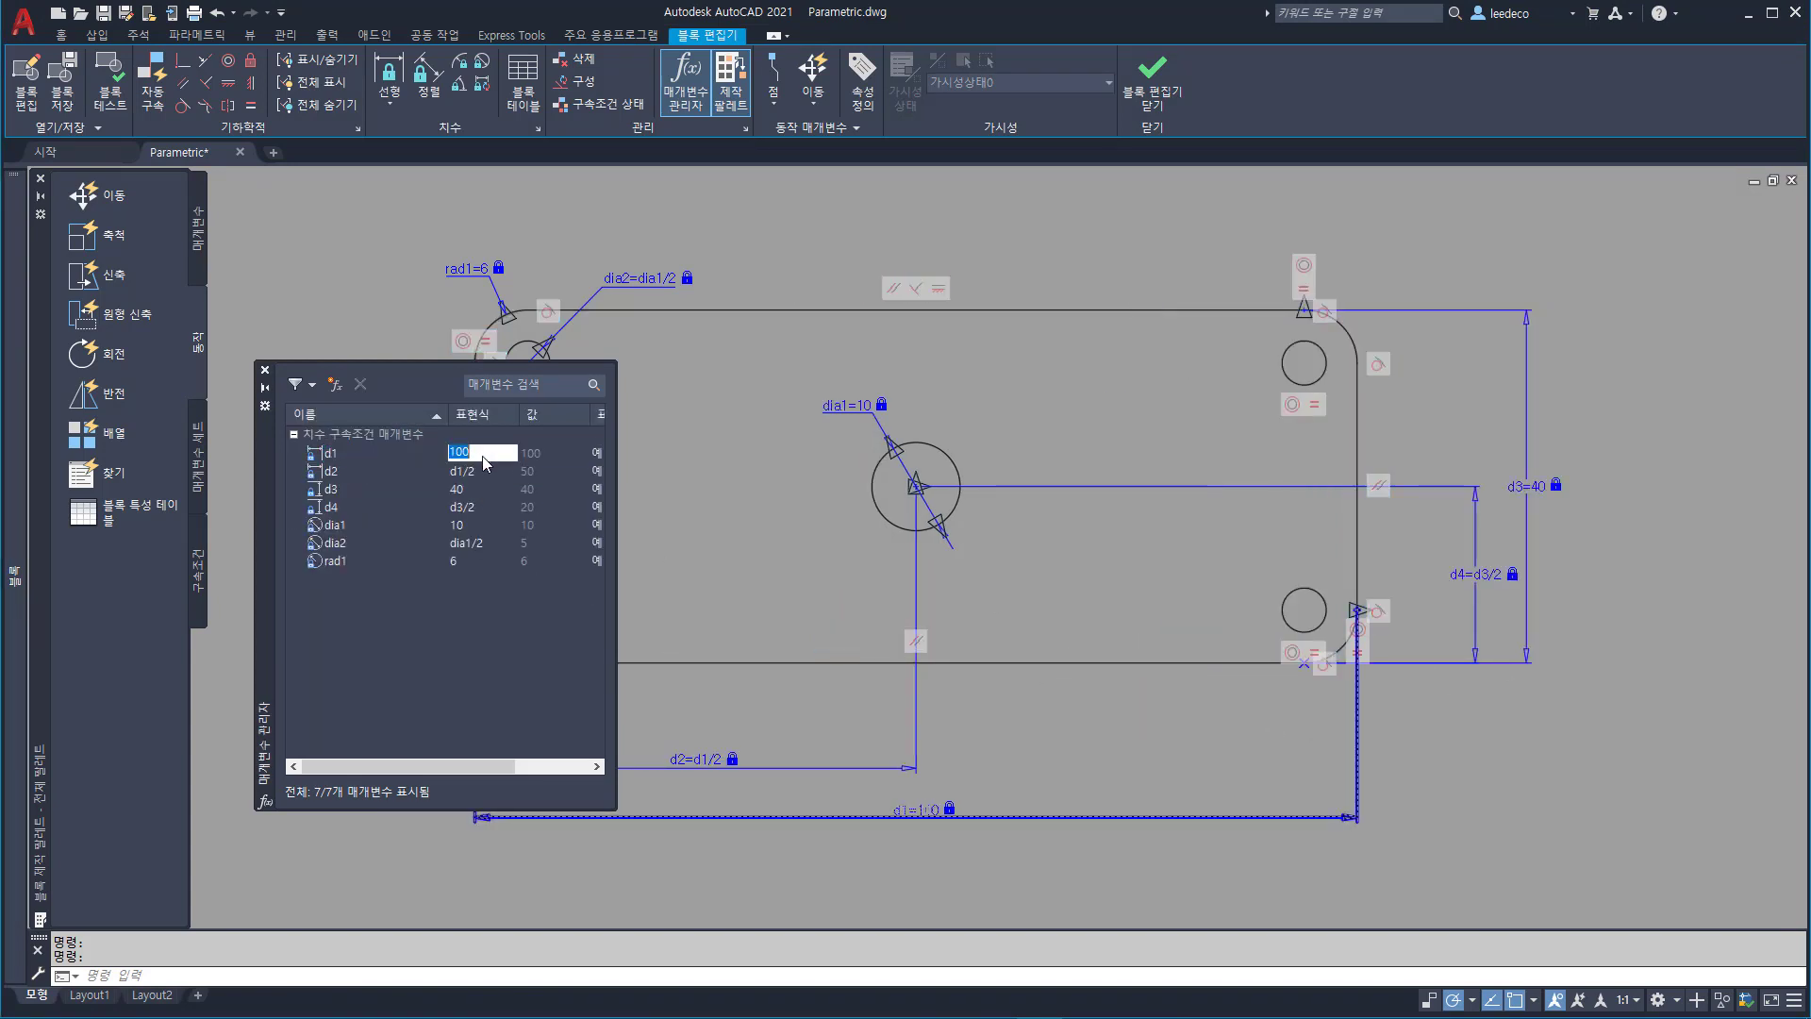
{"action": "type", "text": "80"}
{"action": "key", "text": "Return"}
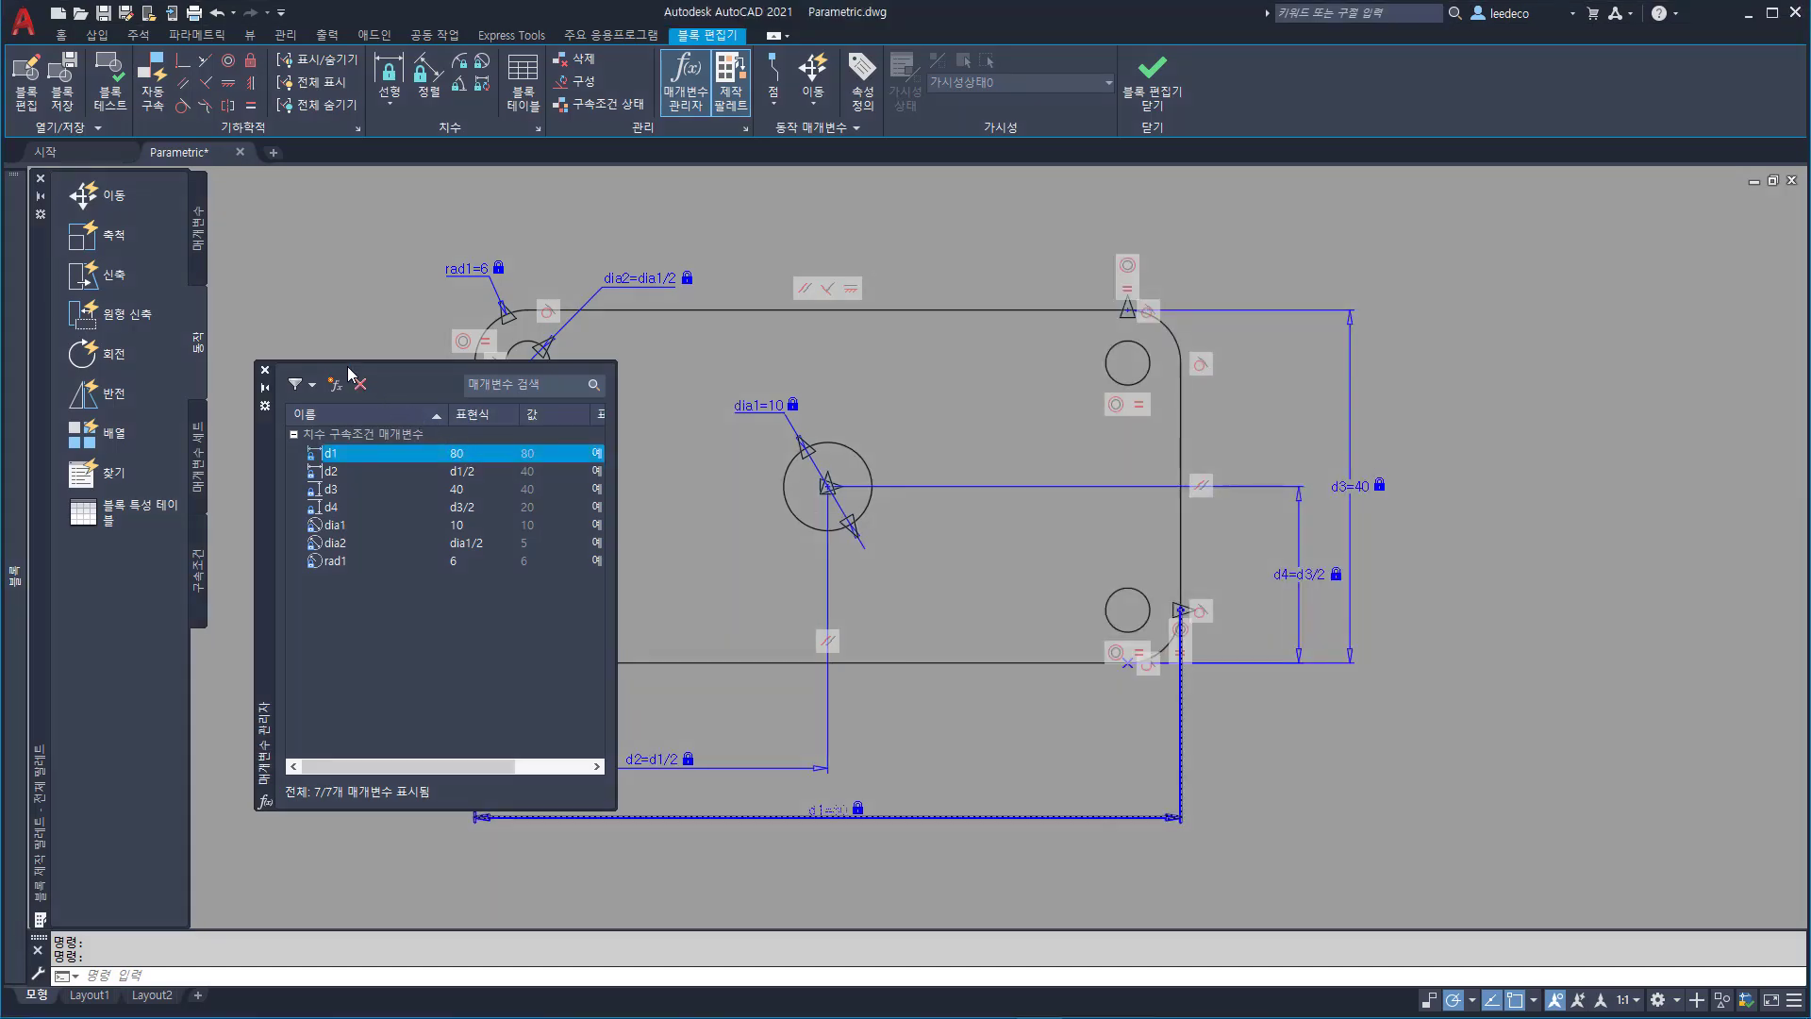
- Create a new user parameter named a in the Parameters Manager
{"action": "left_click", "coordinate": [335, 387]}
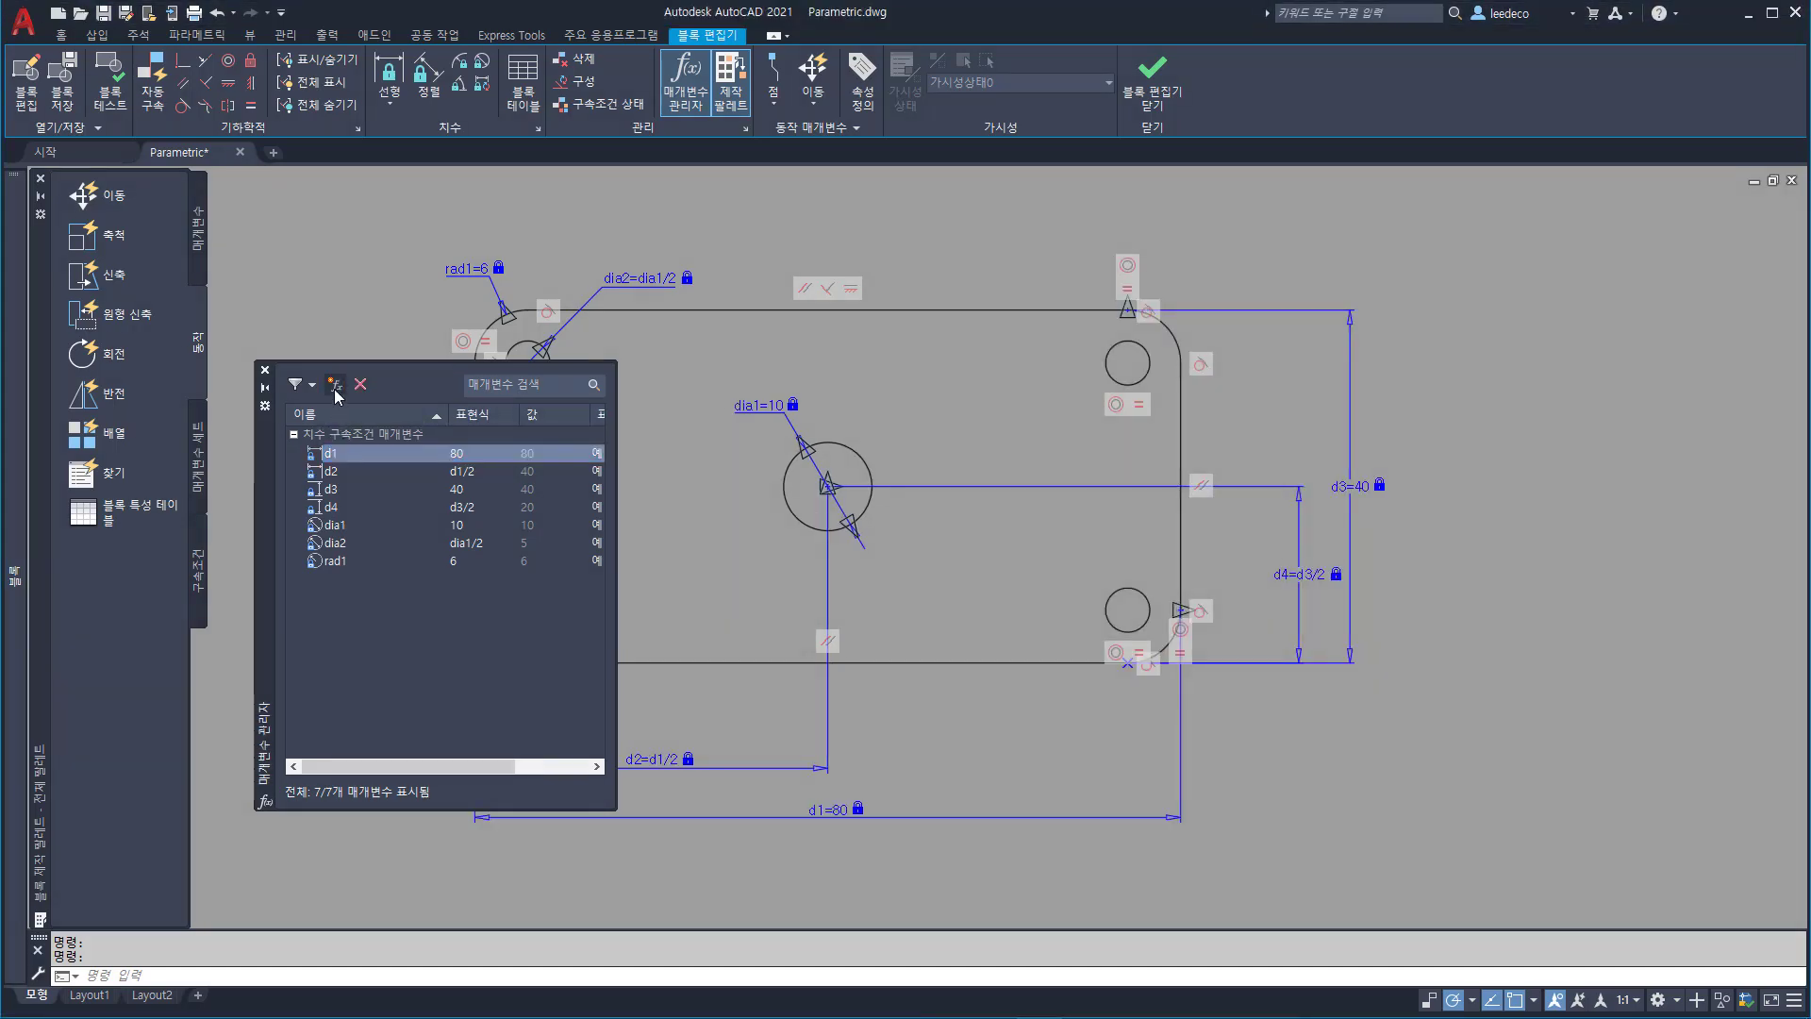
{"action": "left_click", "coordinate": [334, 385]}
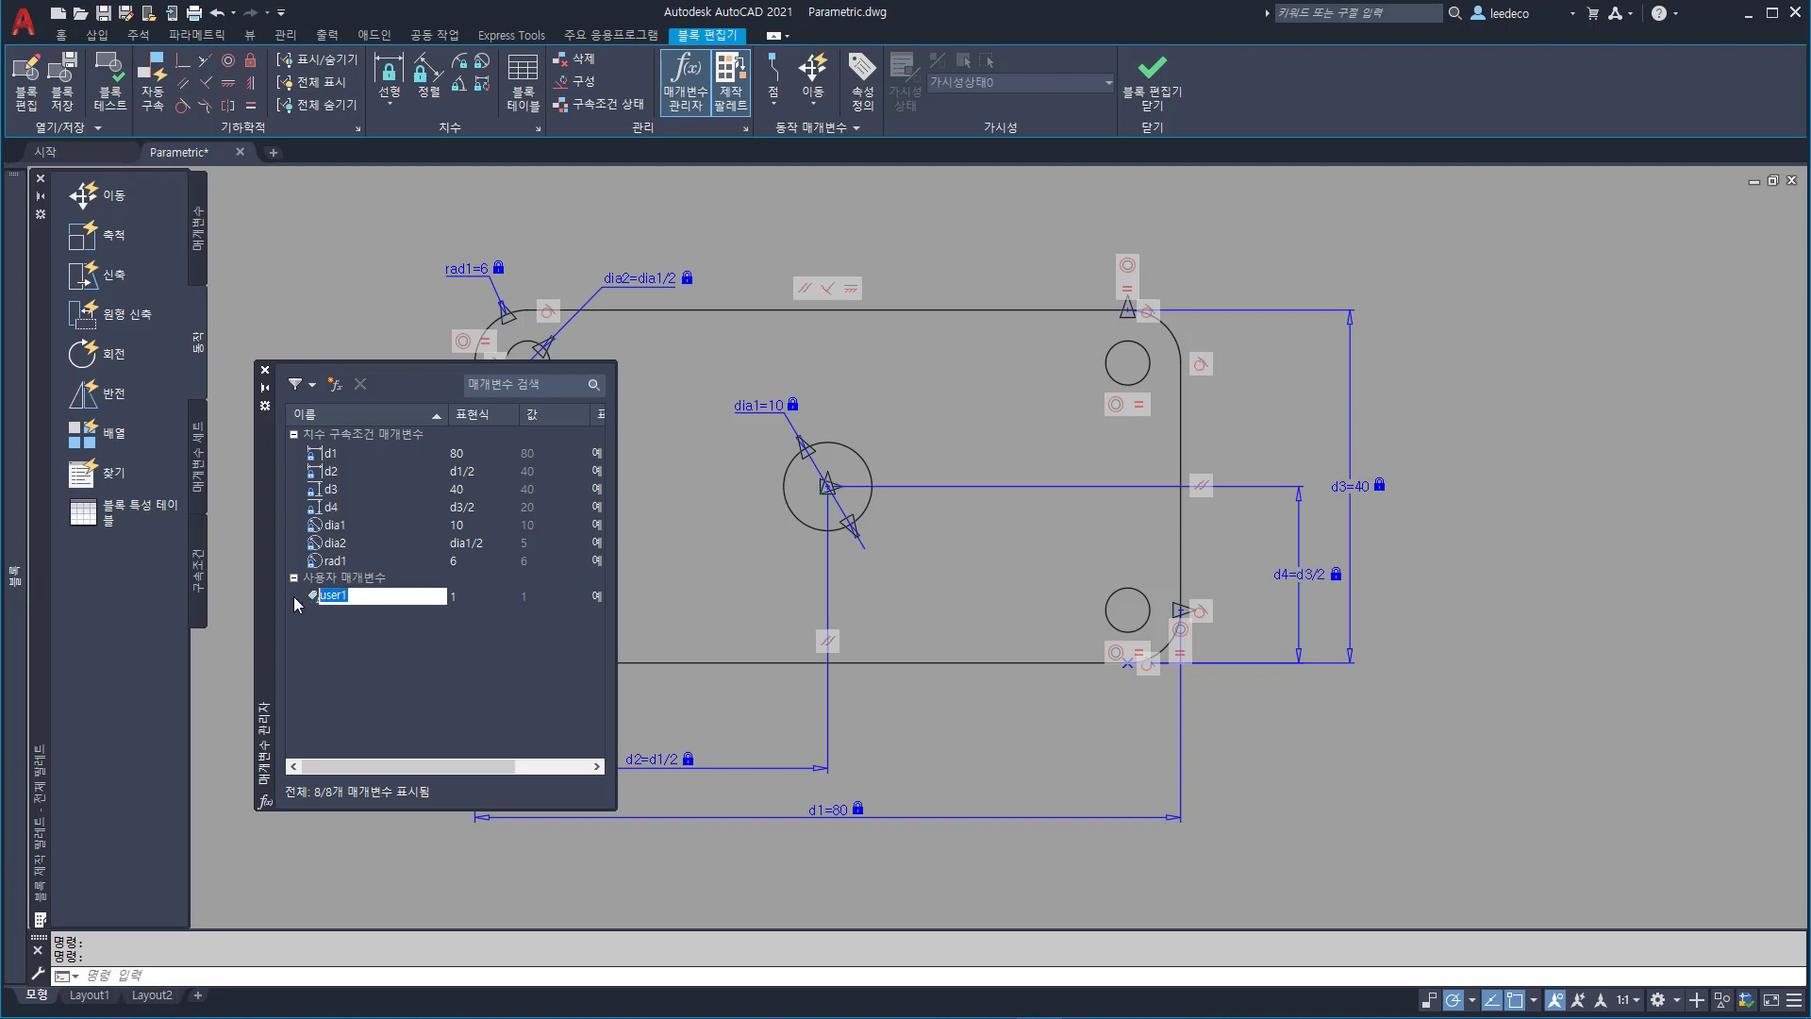
{"action": "key", "text": "Return"}
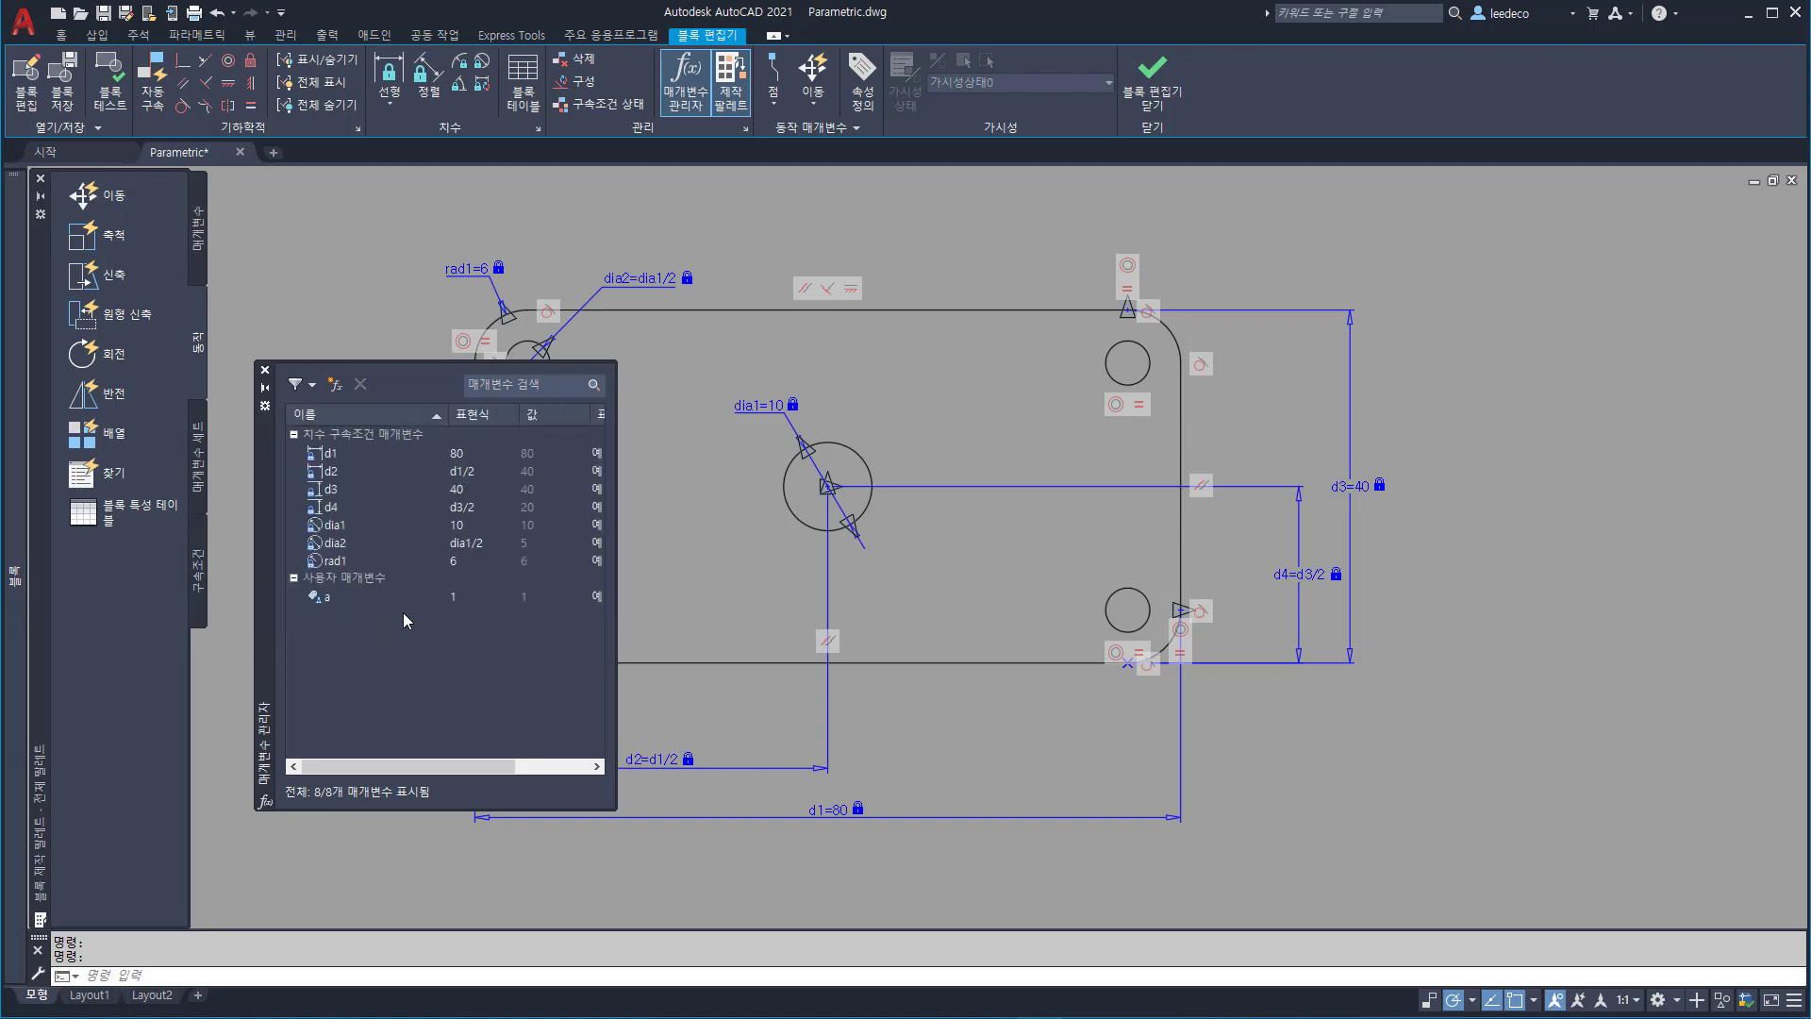
- Set the user parameter a to 2 and the expression of d1 to 80+a
{"action": "left_click", "coordinate": [482, 459]}
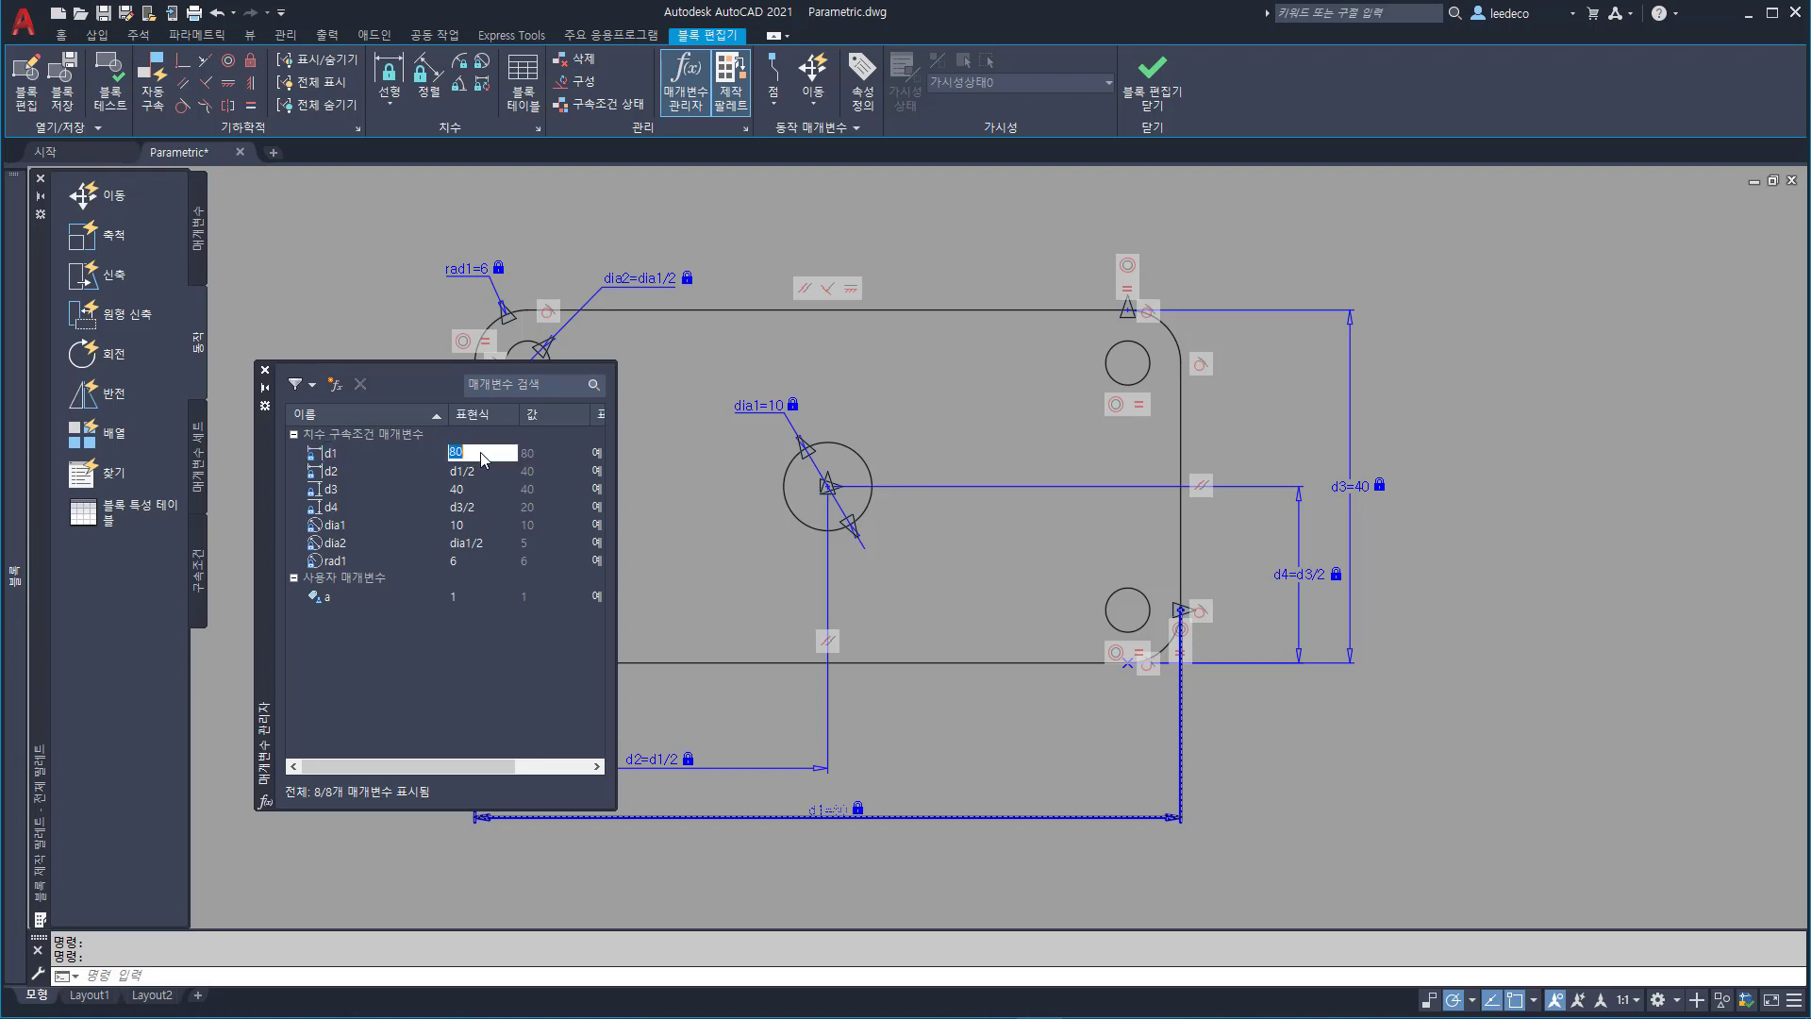
{"action": "key", "text": "End"}
{"action": "type", "text": "+1"}
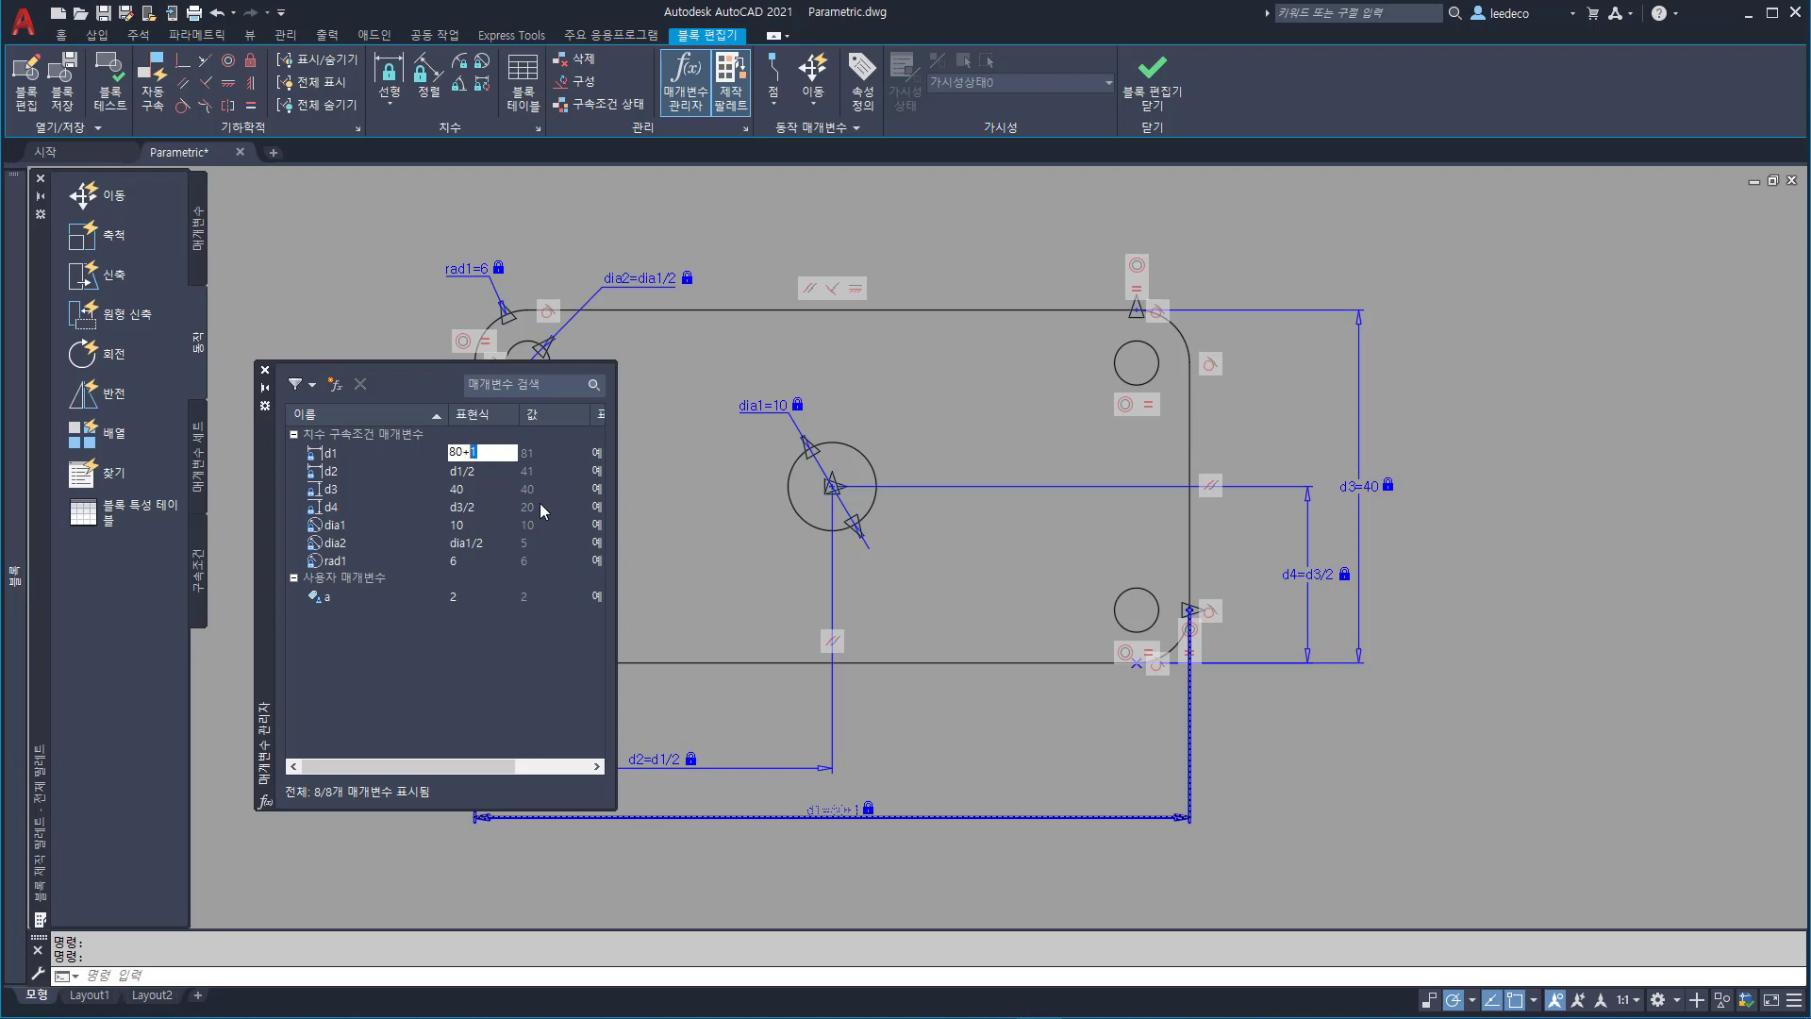
{"action": "type", "text": "a"}
{"action": "key", "text": "Return"}
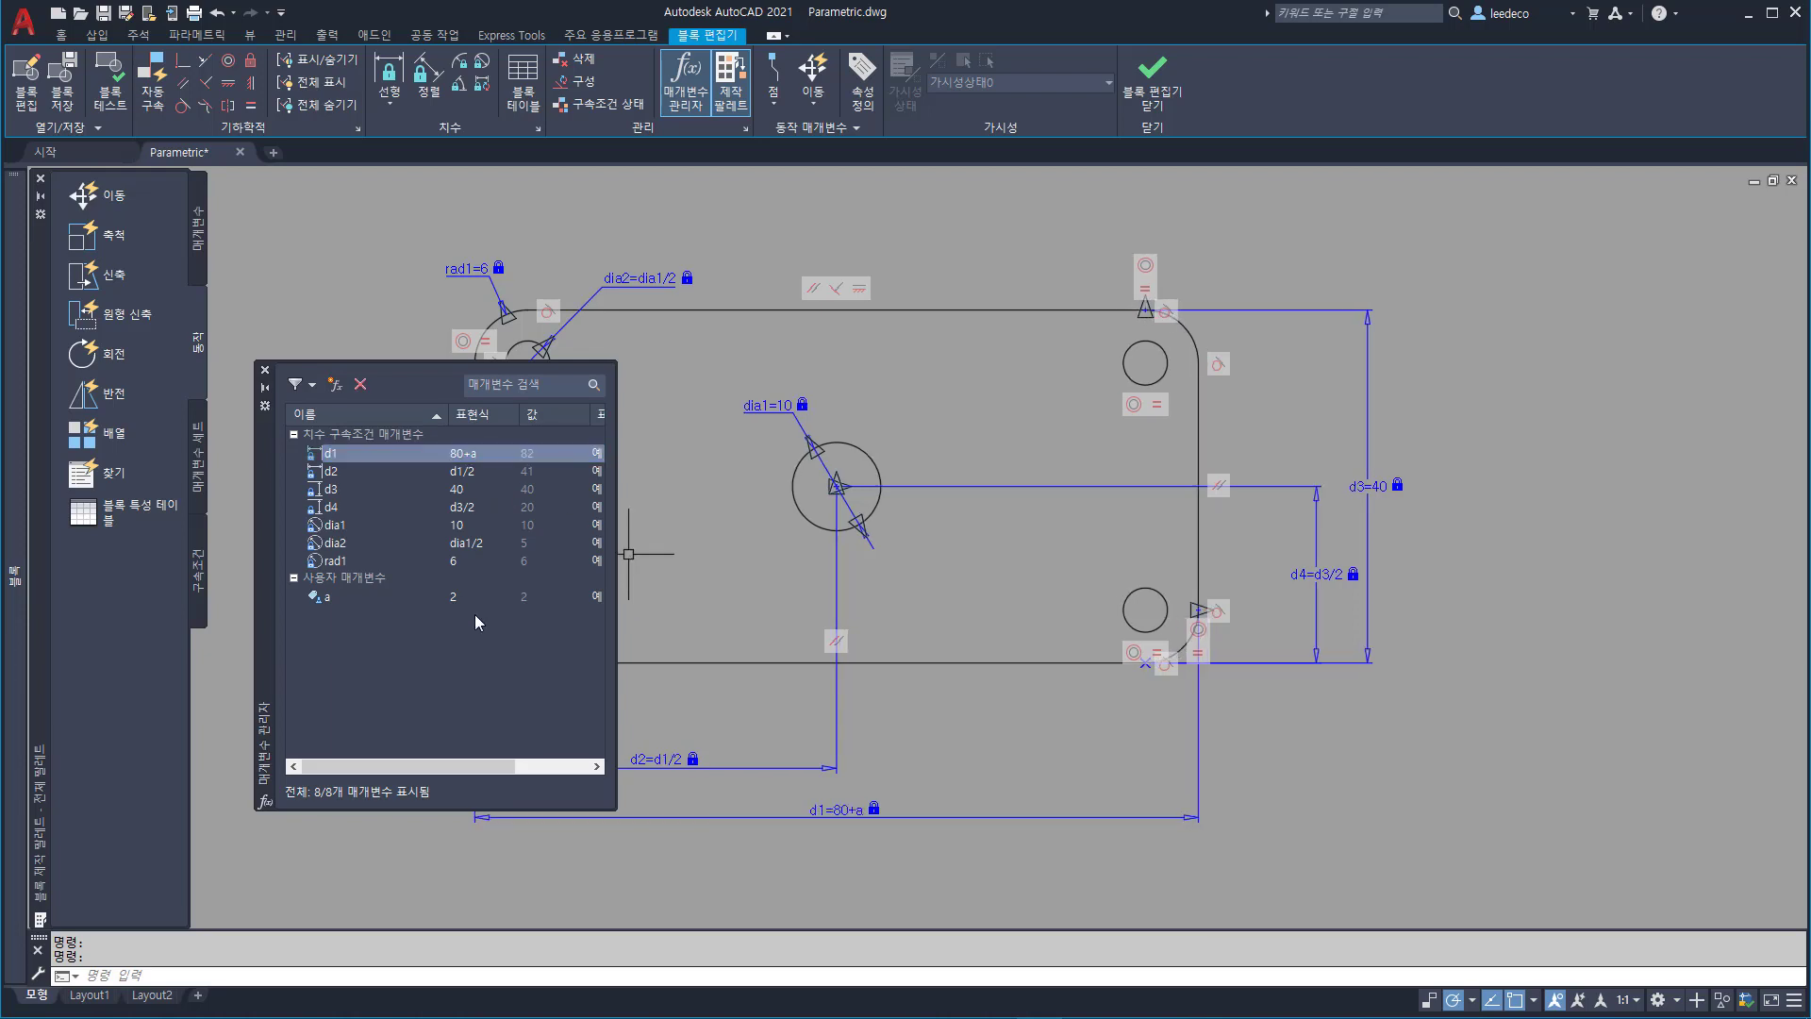
- Set the user parameter a to 3
{"action": "double_click", "coordinate": [457, 598]}
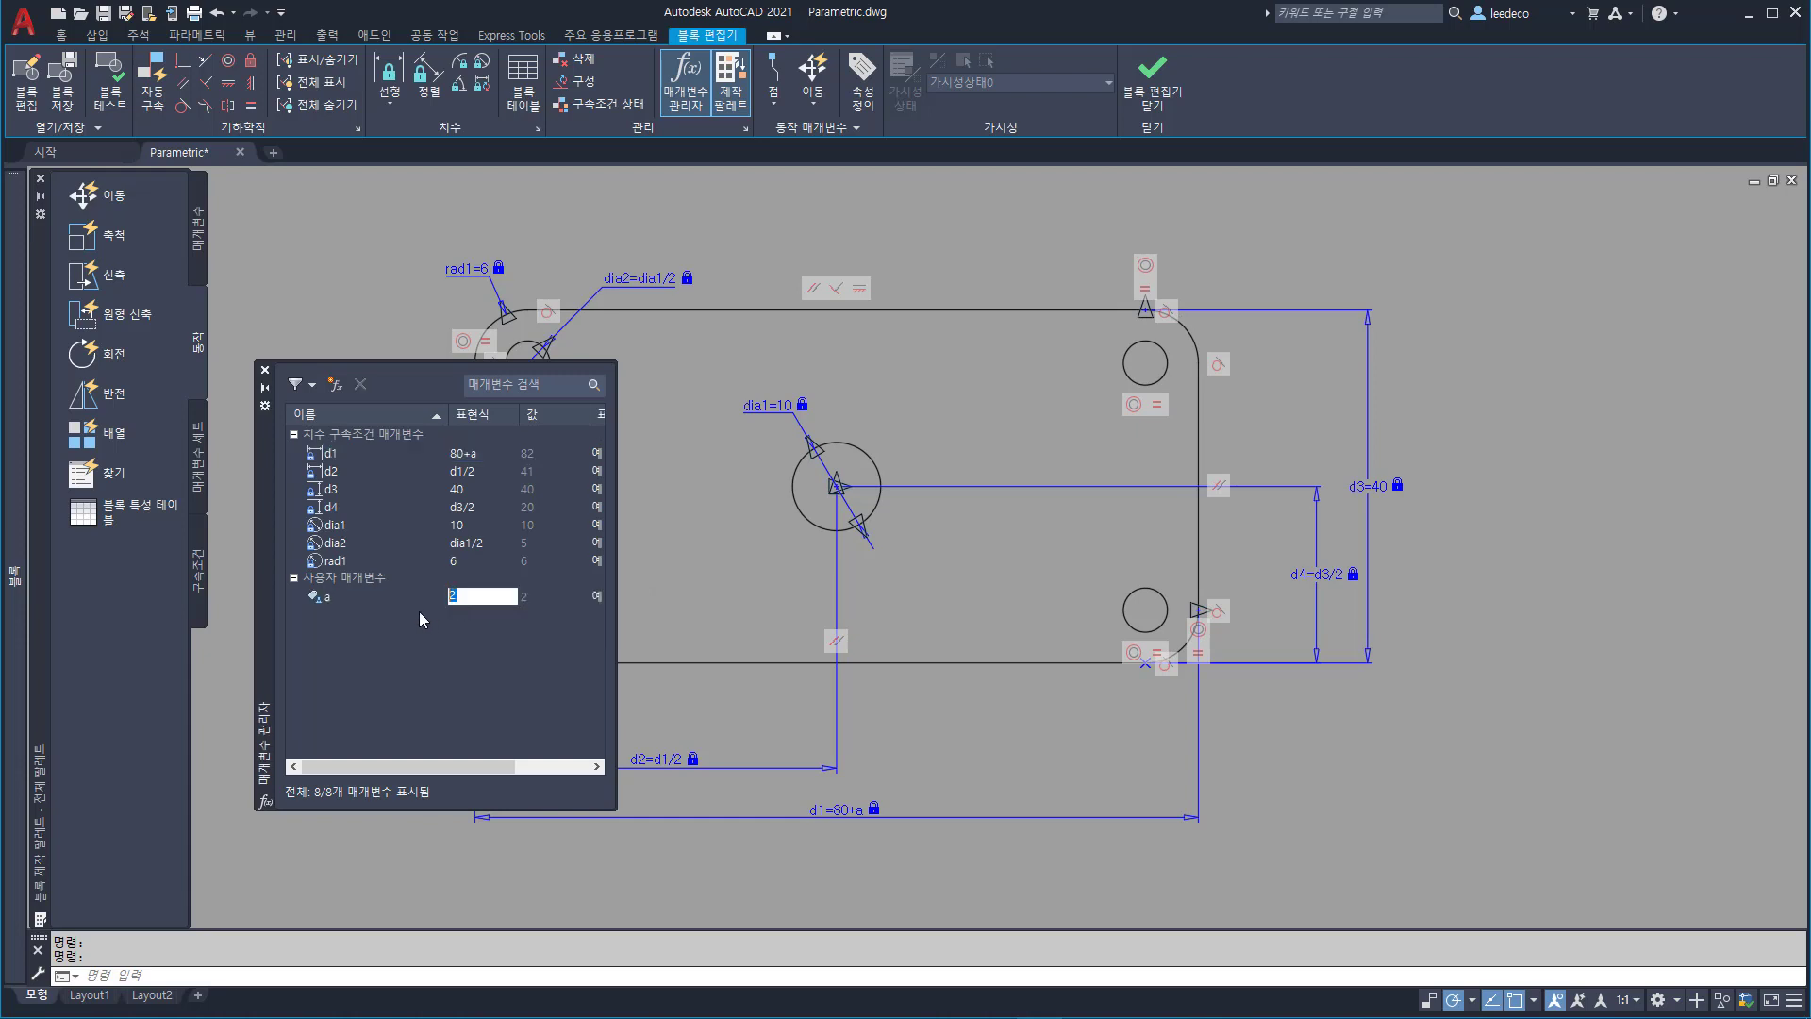
{"action": "type", "text": "3"}
{"action": "key", "text": "Return"}
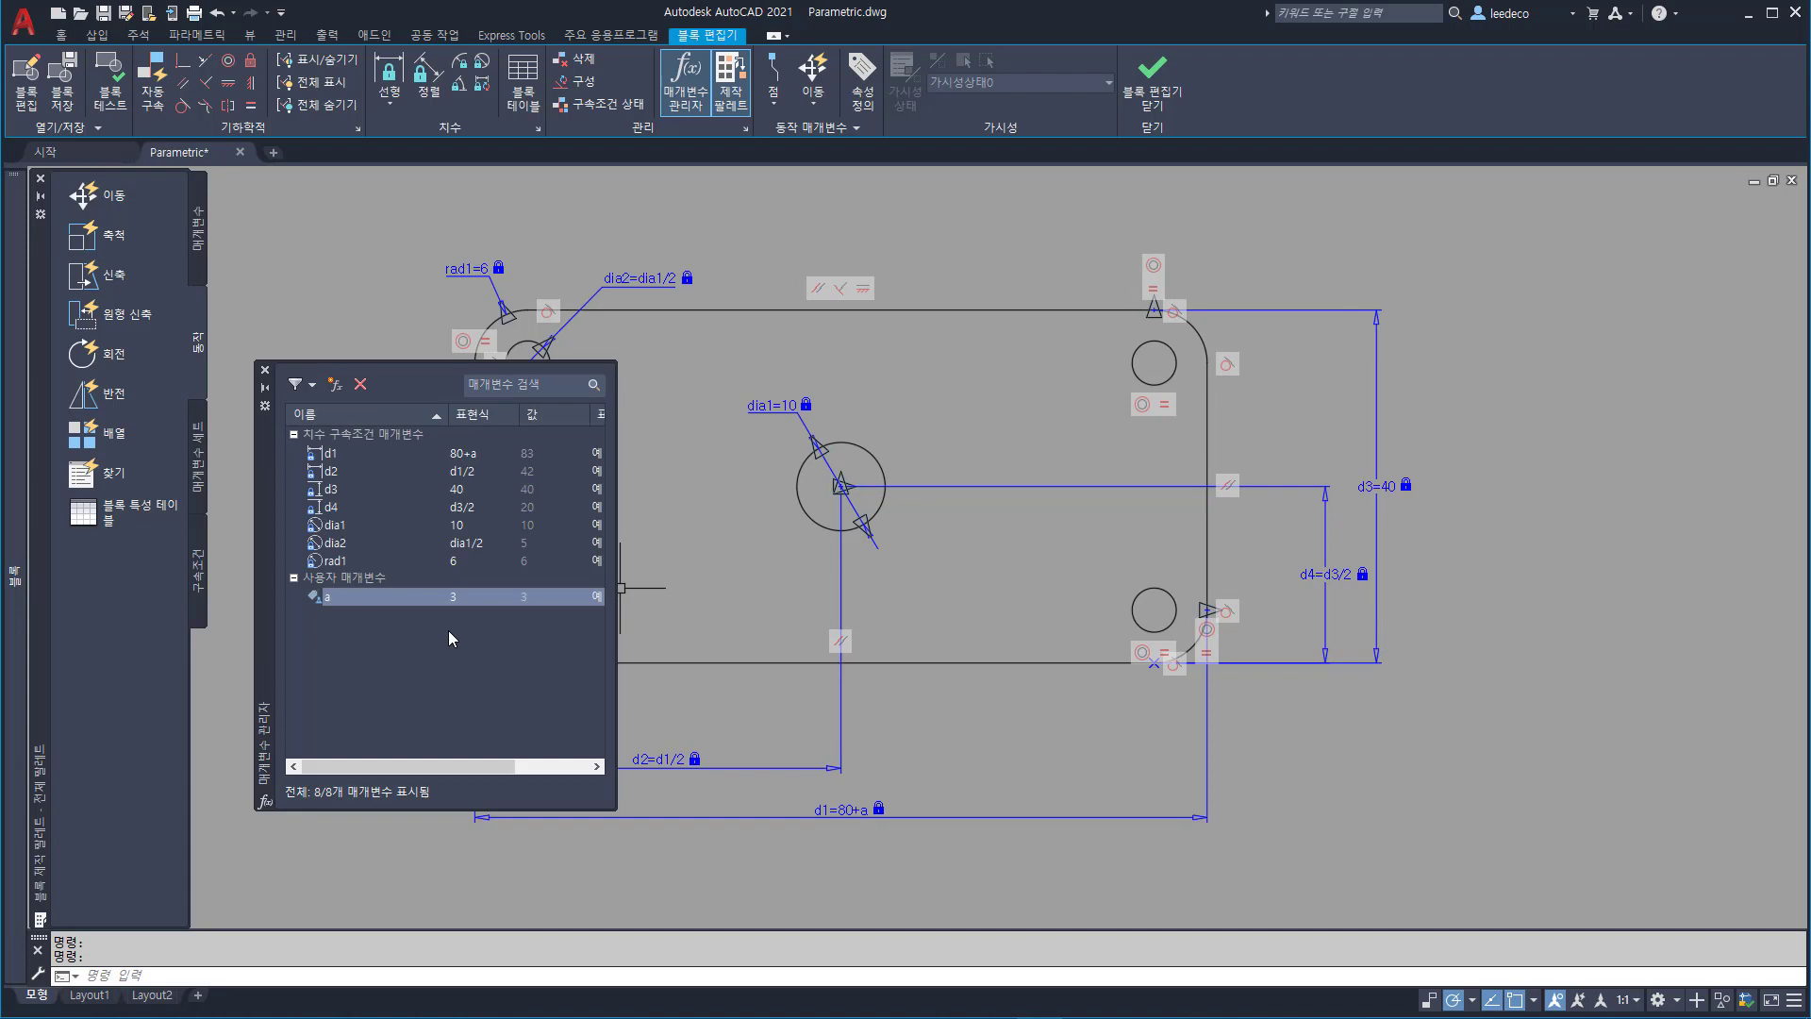
- Delete the user parameter a even though another parameter references it
{"action": "left_click_drag", "start_coordinate": [411, 623], "coordinate": [413, 625]}
{"action": "left_click", "coordinate": [359, 384]}
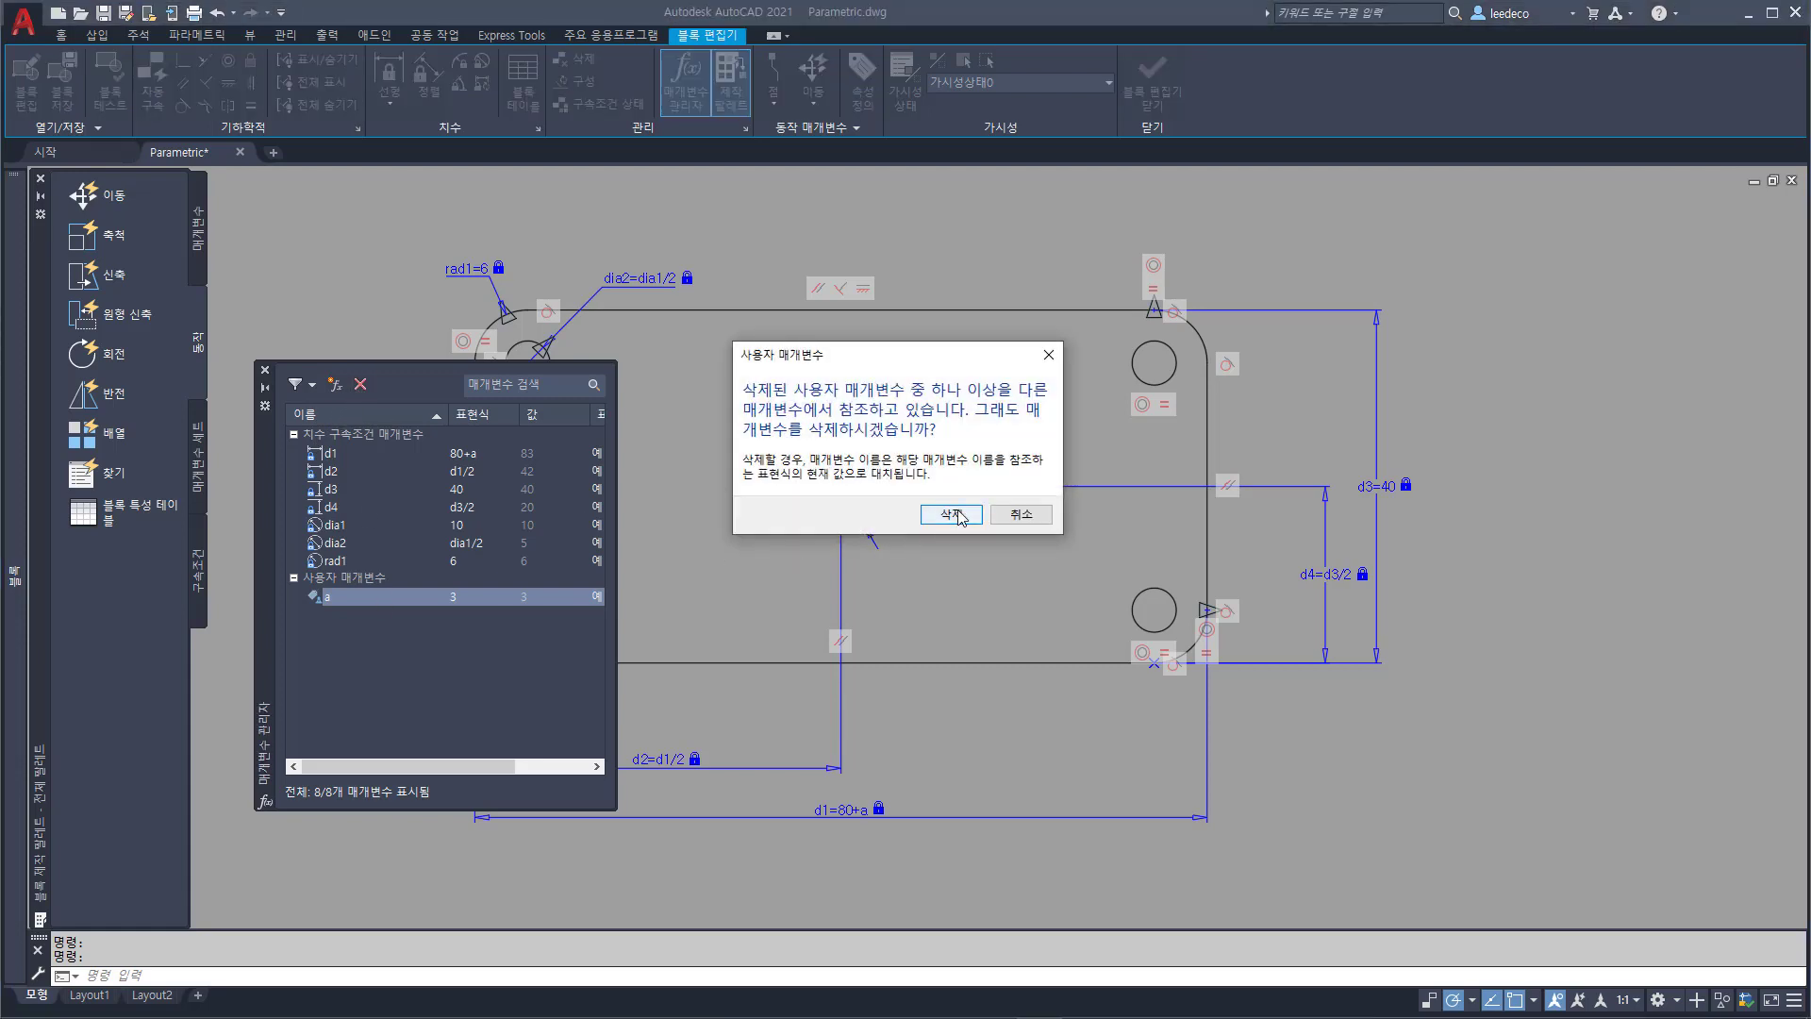
{"action": "left_click", "coordinate": [969, 516]}
- Restore the expression of the plate length parameter d1 to 80
{"action": "left_click", "coordinate": [460, 455]}
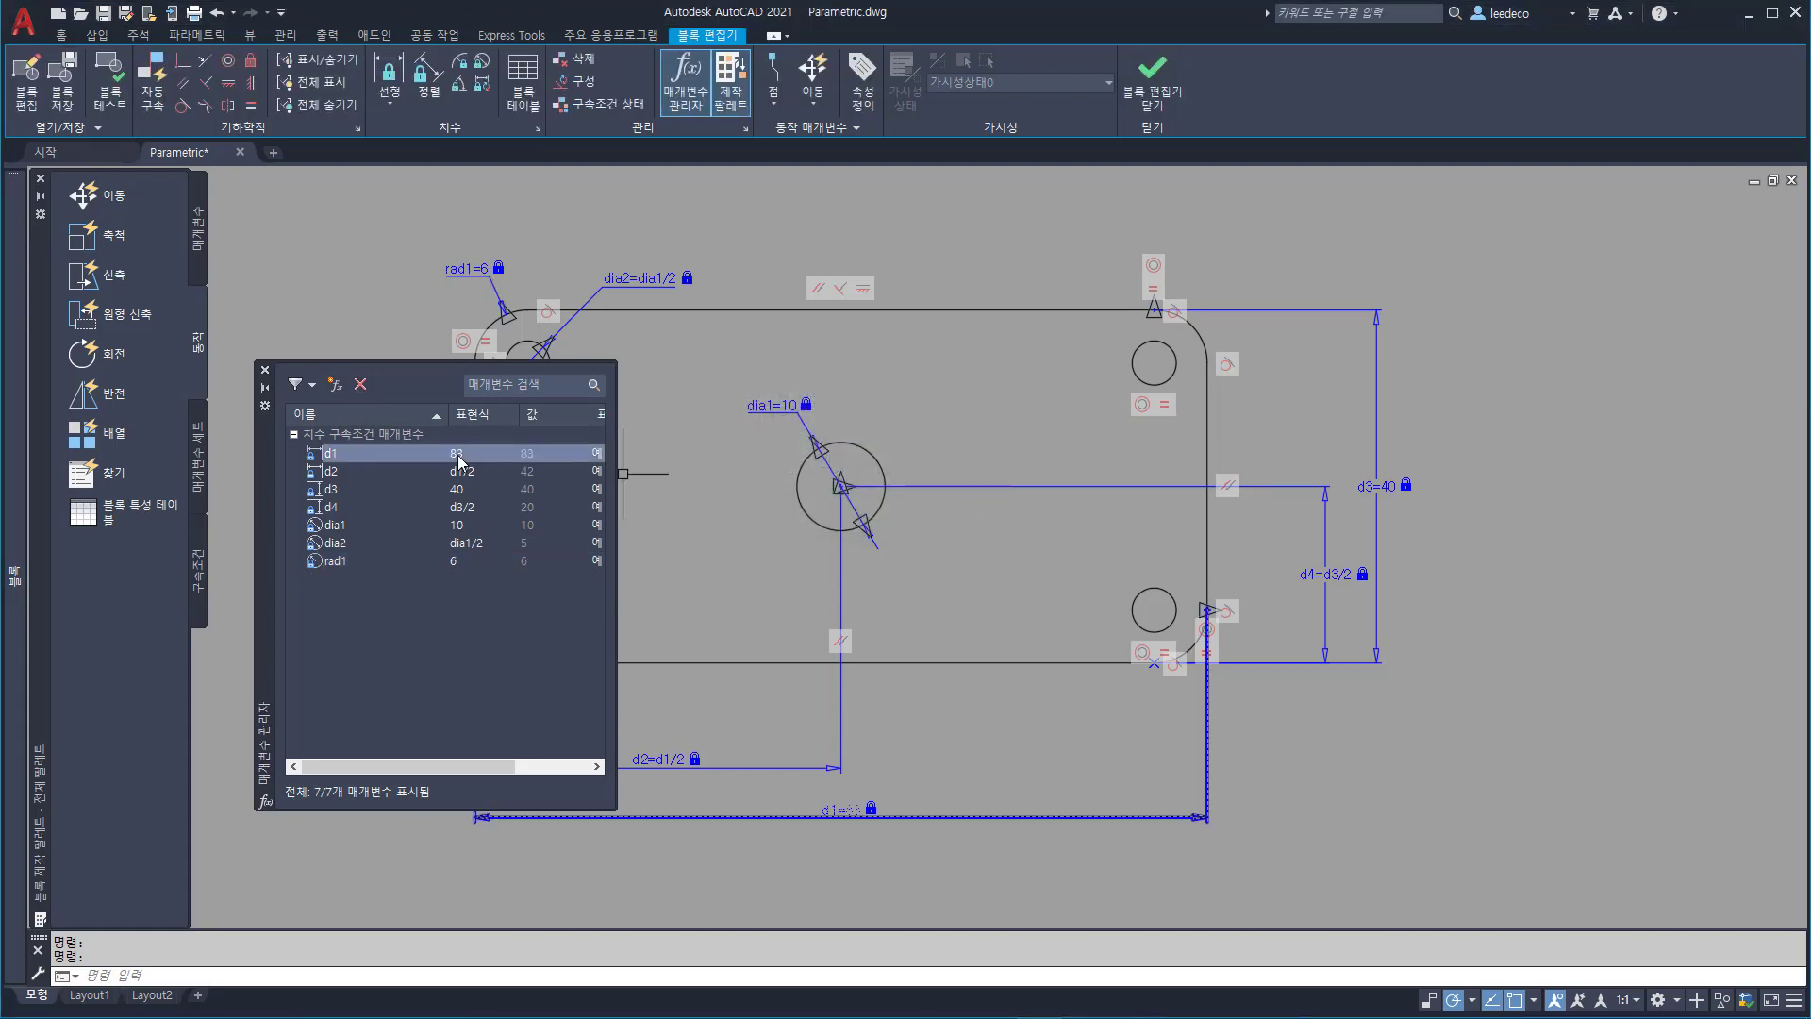
{"action": "right_click", "coordinate": [468, 459]}
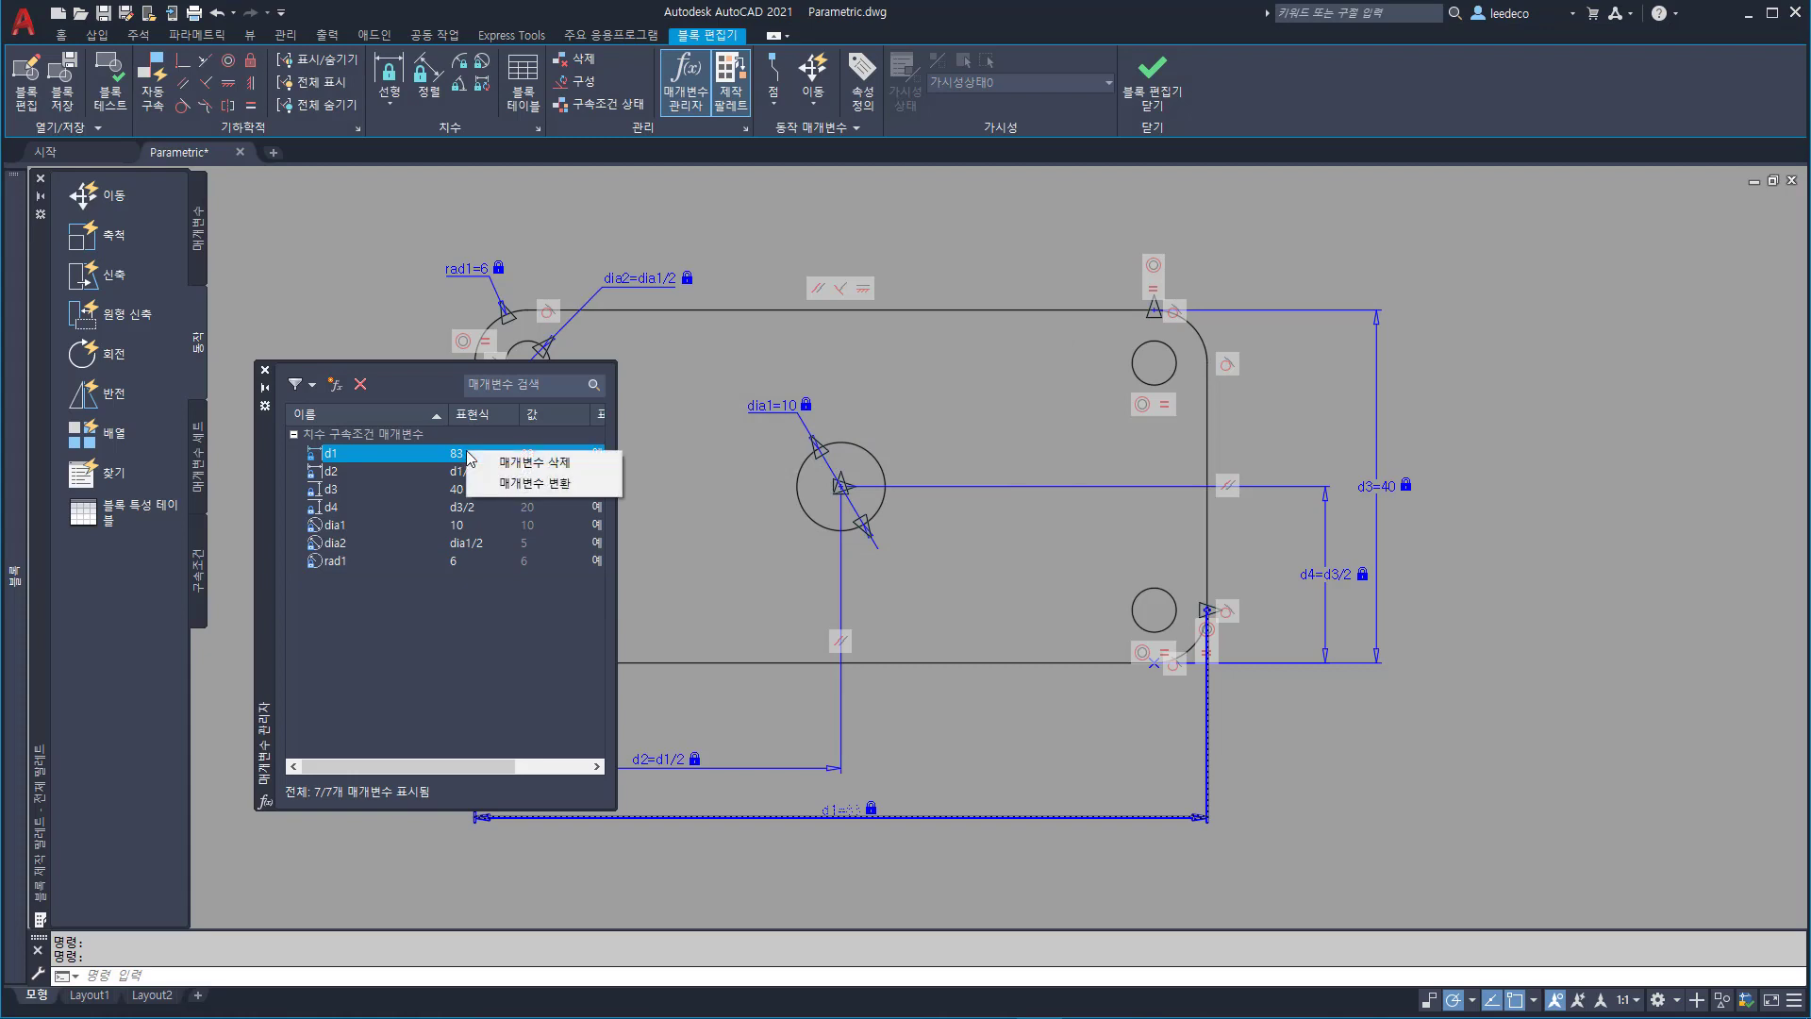
{"action": "left_click", "coordinate": [457, 454]}
{"action": "double_click", "coordinate": [456, 453]}
{"action": "type", "text": "80"}
{"action": "key", "text": "Return"}
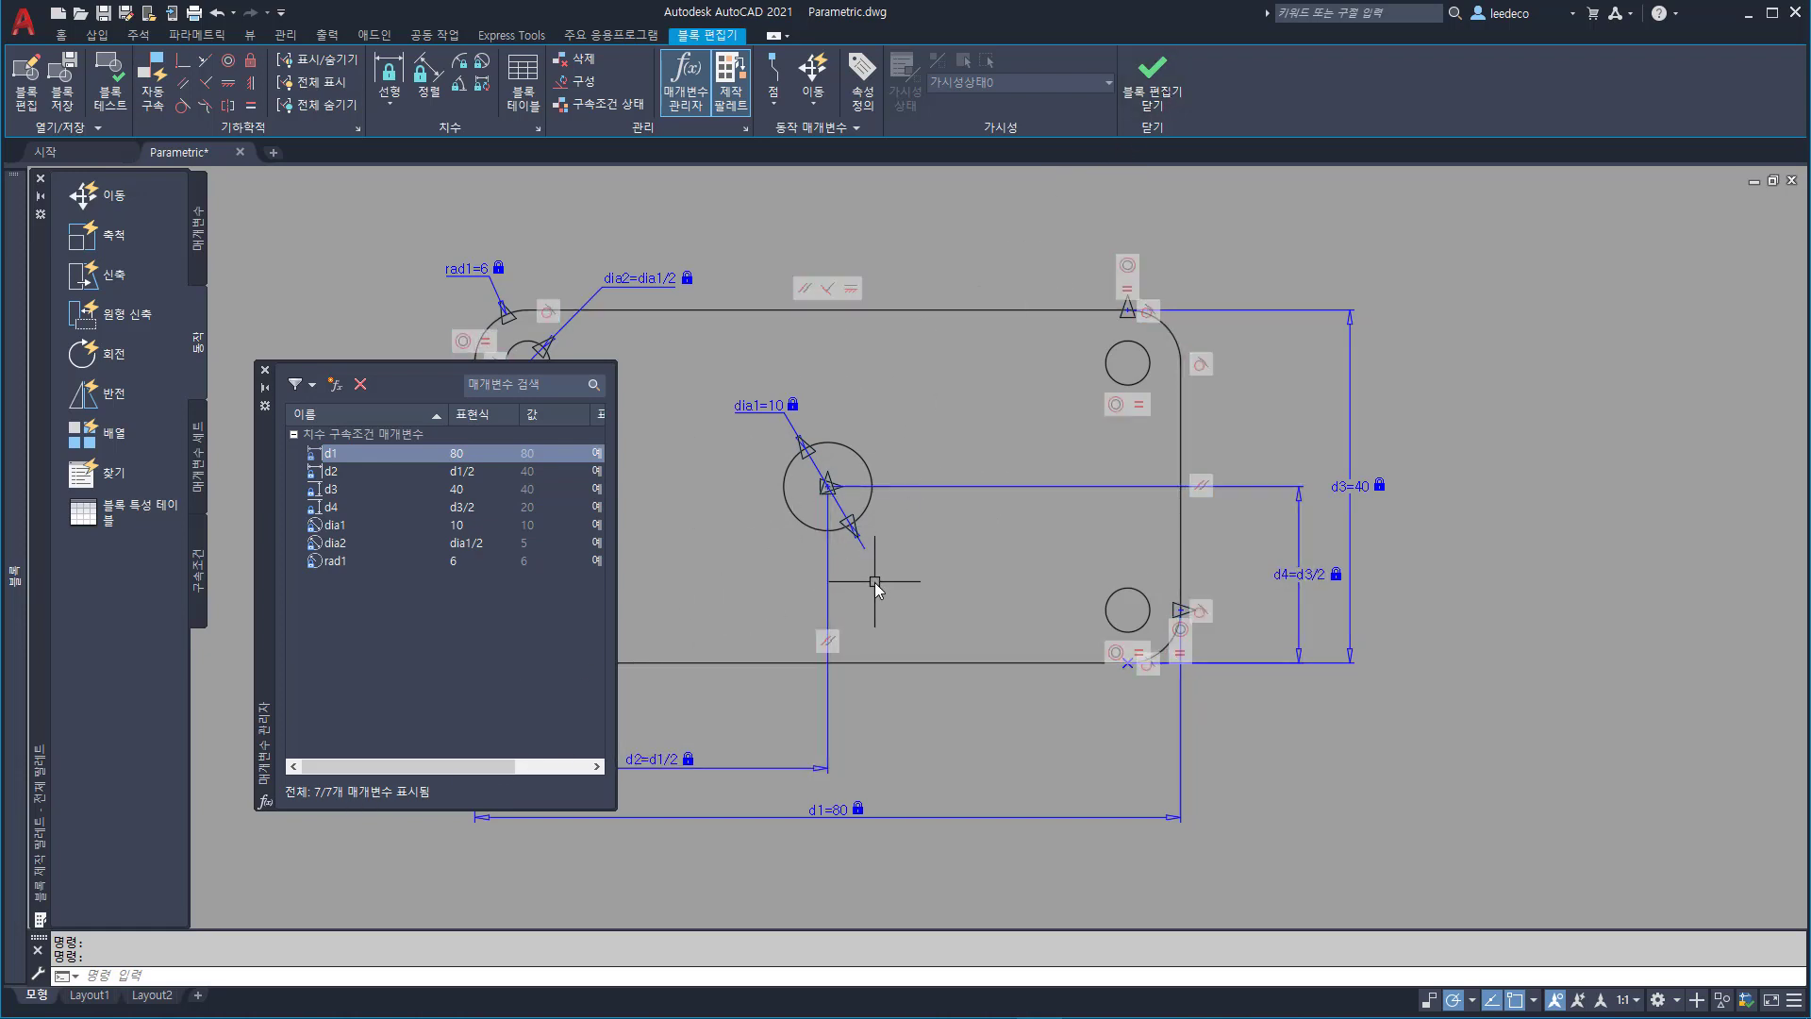
- Close the block editor and save the changes to the plate block
{"action": "left_click", "coordinate": [1152, 79]}
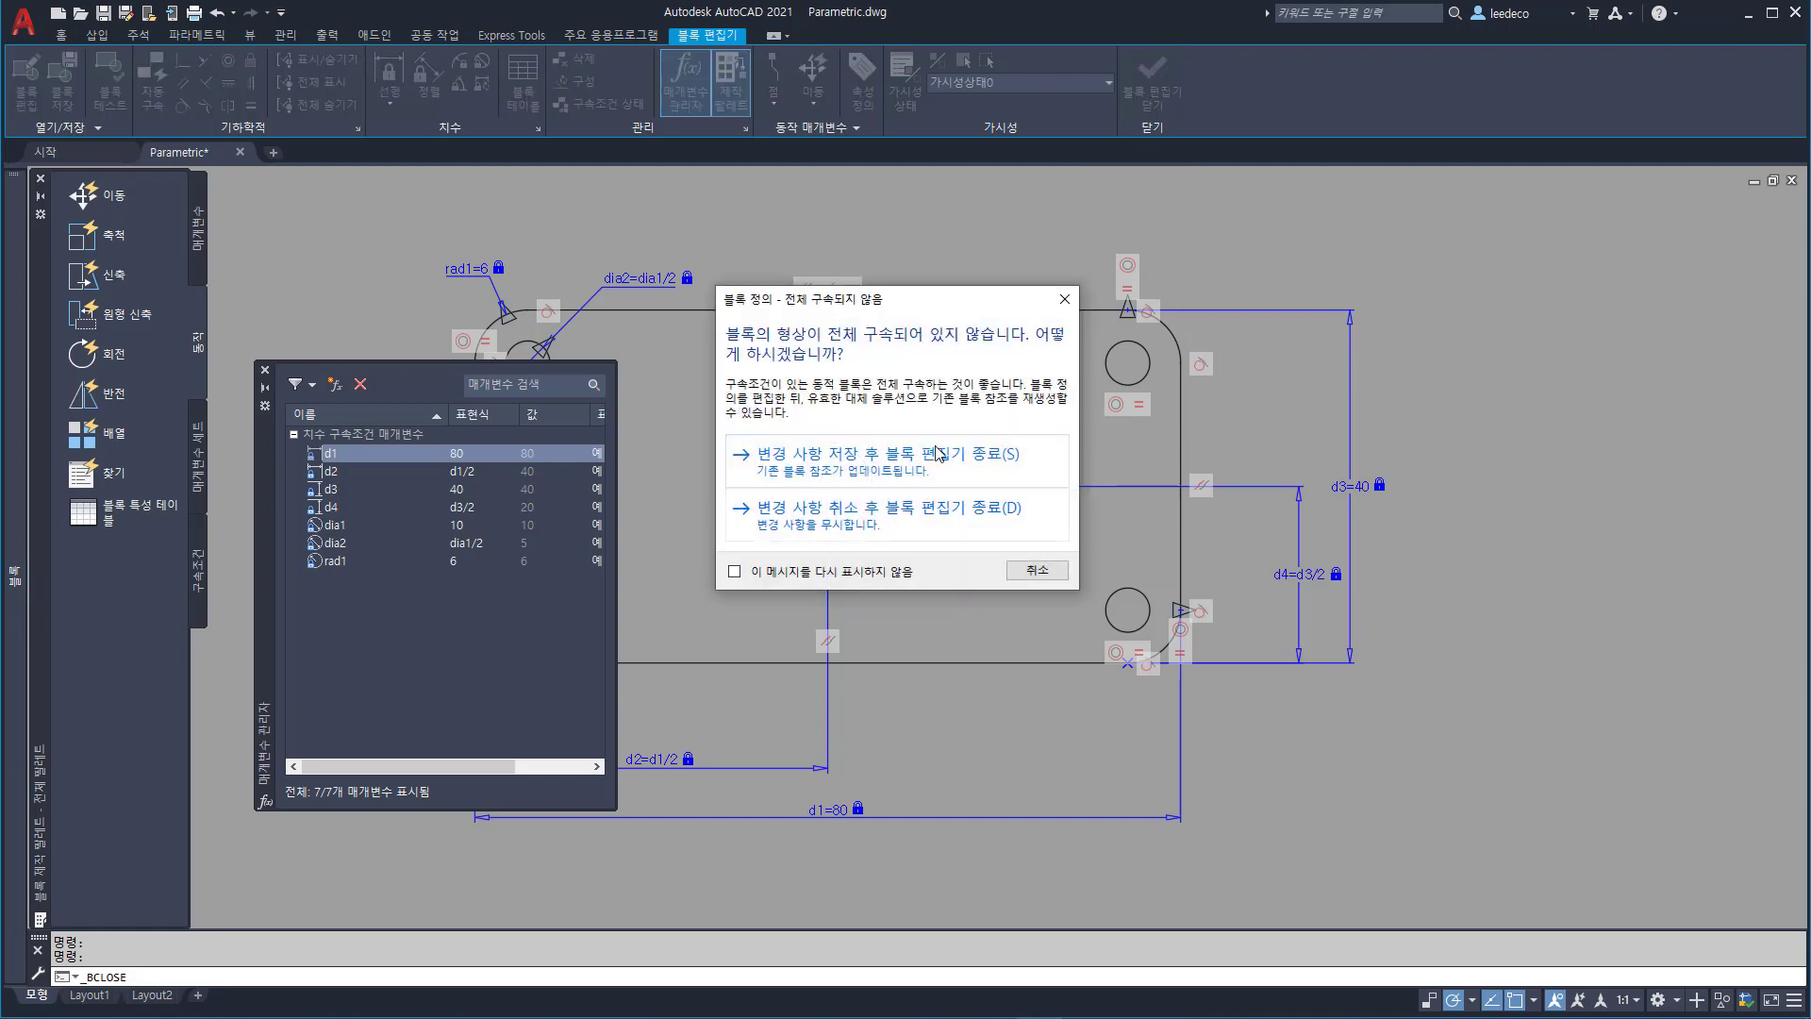
{"action": "left_click", "coordinate": [937, 455]}
- Select the inserted plate block and stretch its length and height with its parameter grips
{"action": "left_click", "coordinate": [1035, 607]}
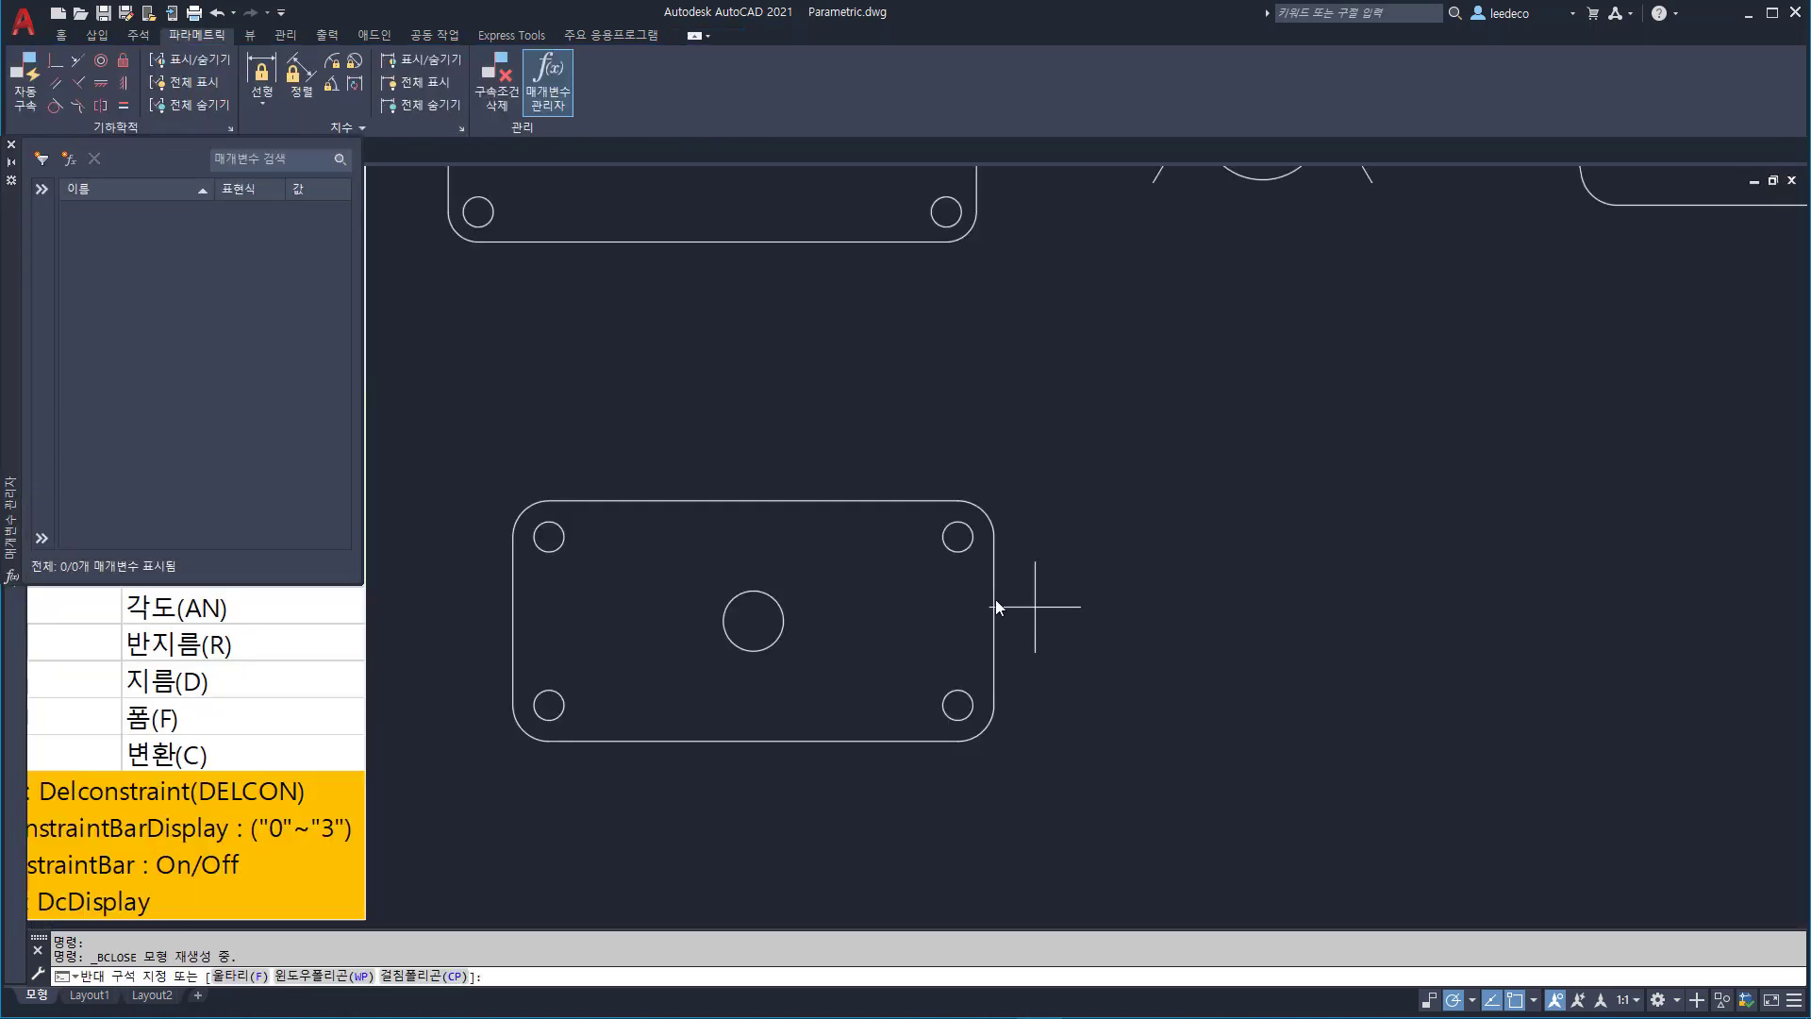
{"action": "left_click", "coordinate": [993, 603]}
{"action": "left_click", "coordinate": [996, 704]}
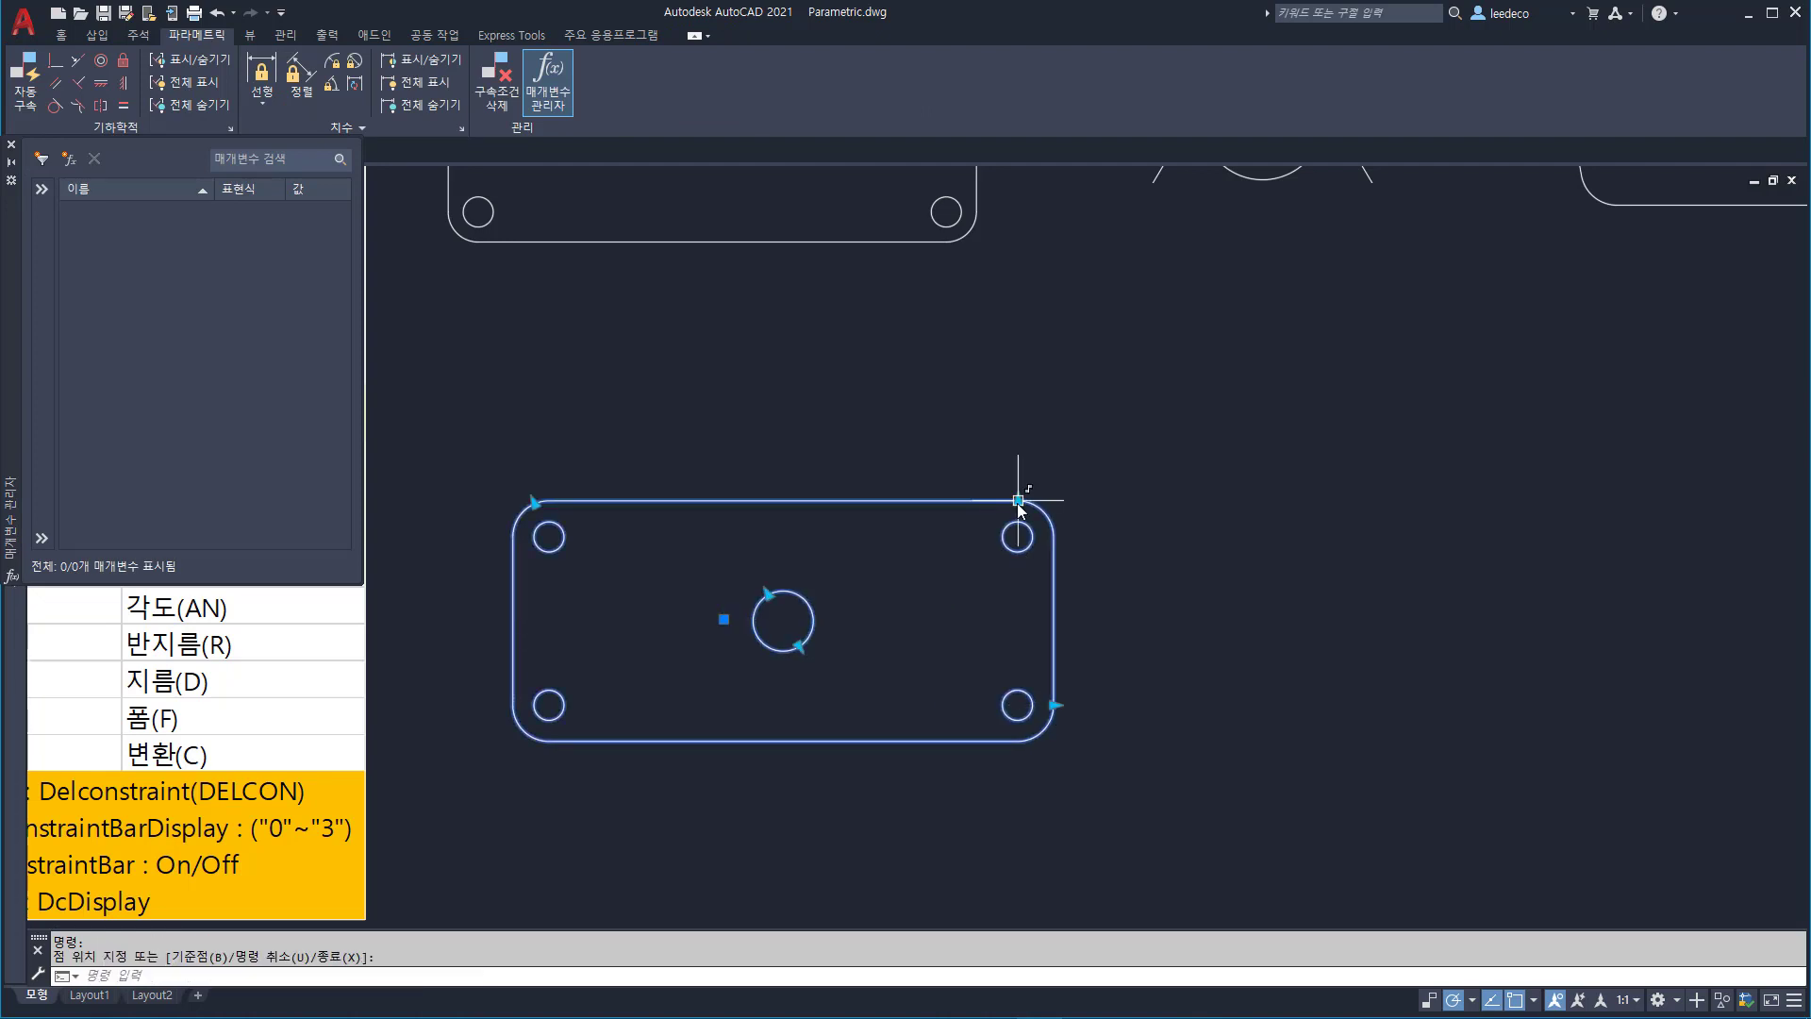
{"action": "left_click", "coordinate": [1038, 427]}
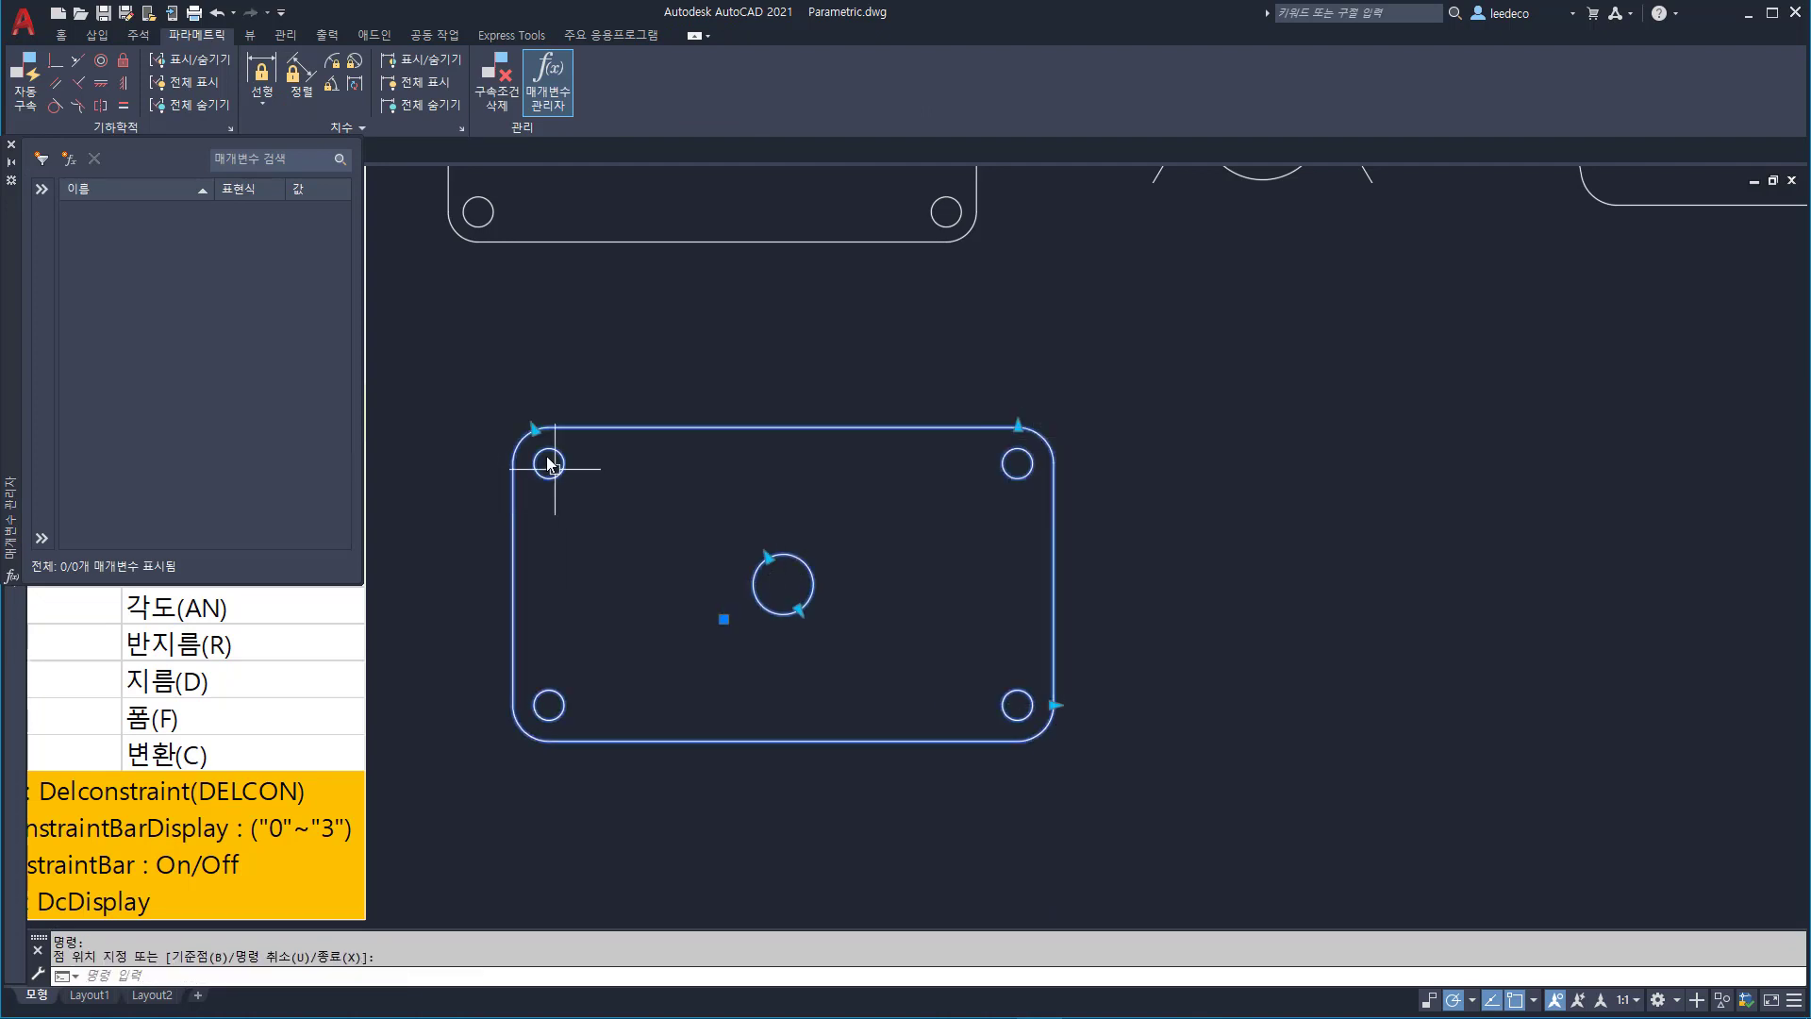
- Enlarge the plate block's corner radius and central circle diameter with their grips, and deselect the block
{"action": "left_click", "coordinate": [507, 405]}
{"action": "left_click", "coordinate": [740, 529]}
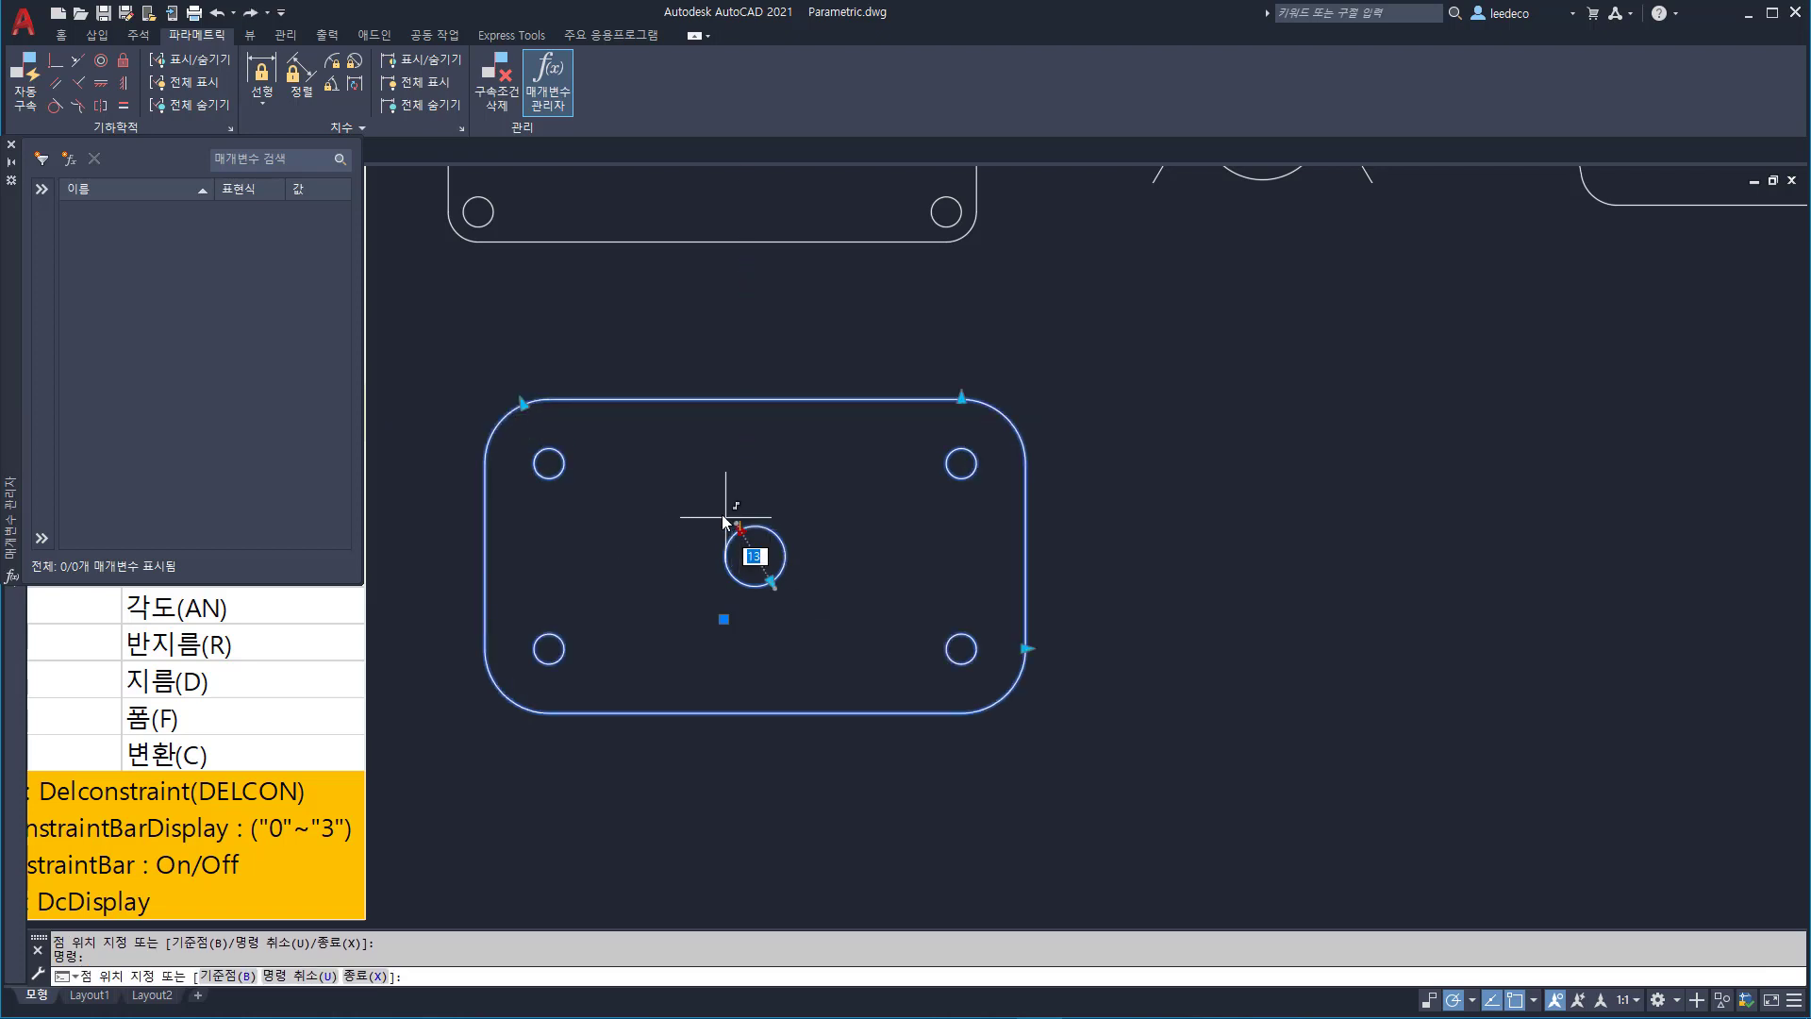
{"action": "left_click", "coordinate": [705, 496]}
{"action": "scroll", "coordinate": [731, 721], "scroll_direction": "down", "scroll_amount": 2}
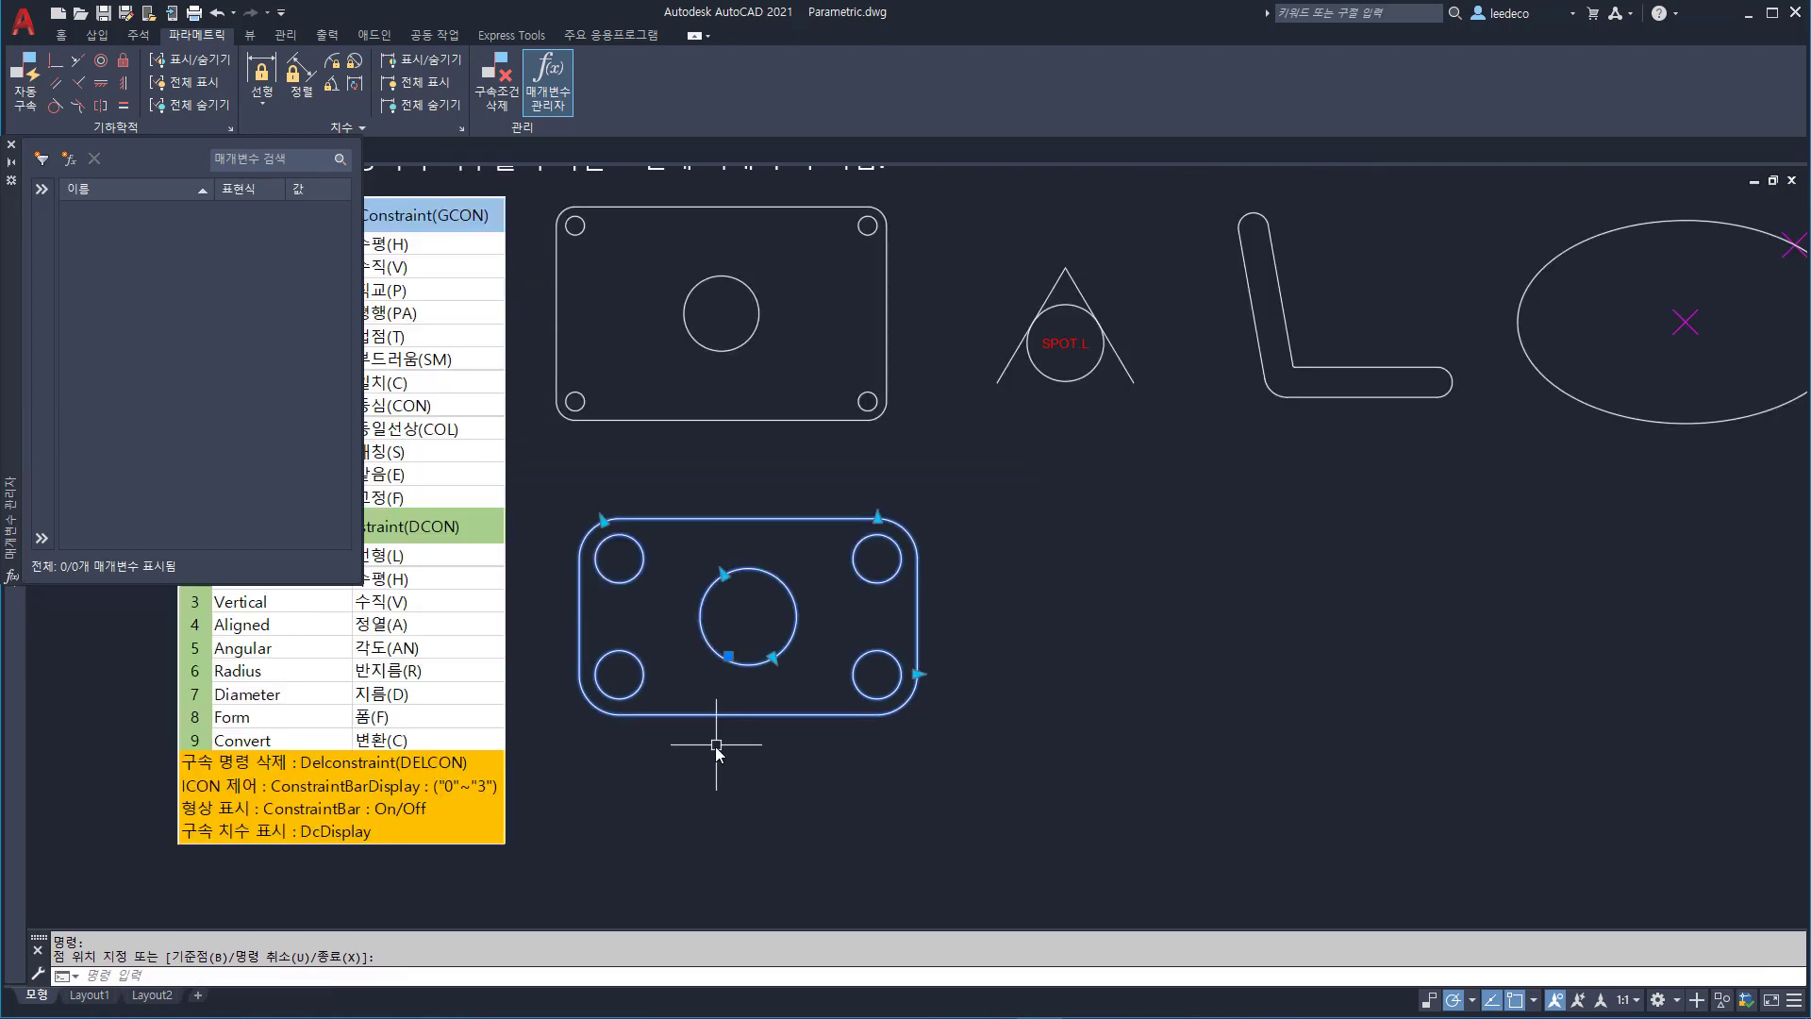
{"action": "middle_click_drag", "start_coordinate": [885, 720], "coordinate": [781, 773]}
{"action": "key", "text": "Escape"}
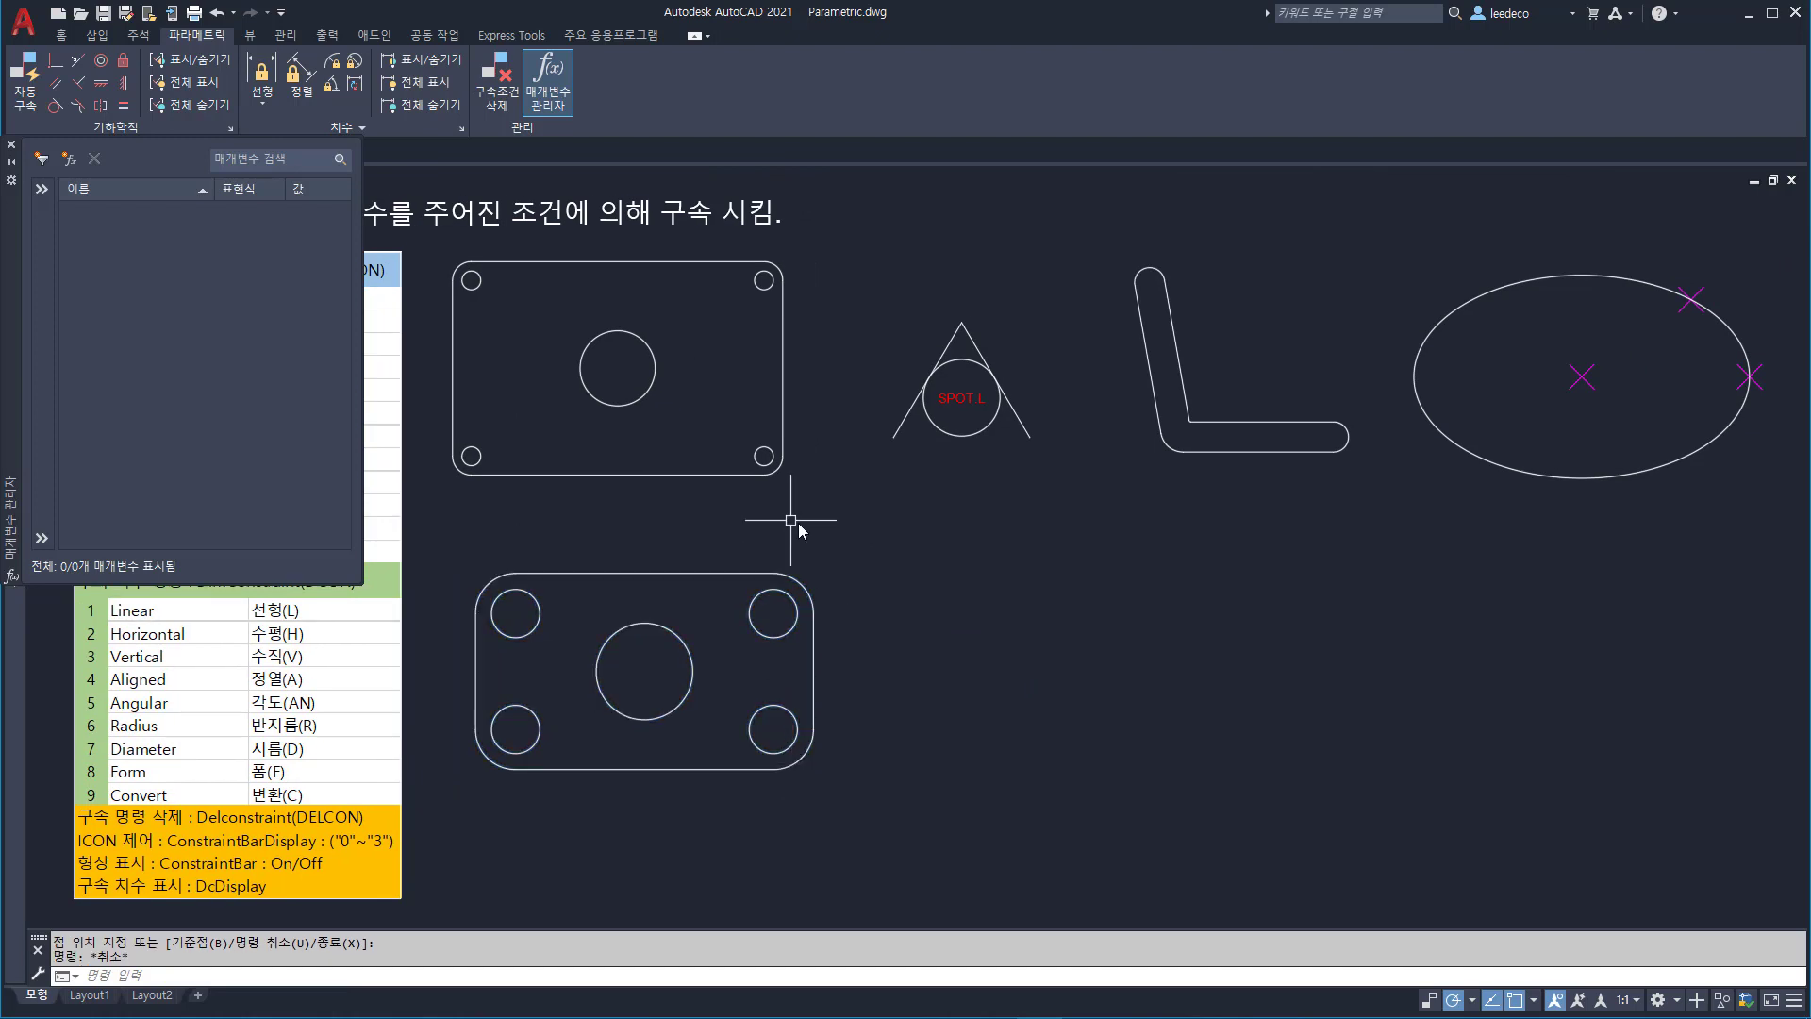
- Select the SPOT L reference symbol to look at its parameter grips
{"action": "left_click", "coordinate": [801, 524]}
{"action": "key", "text": "Escape"}
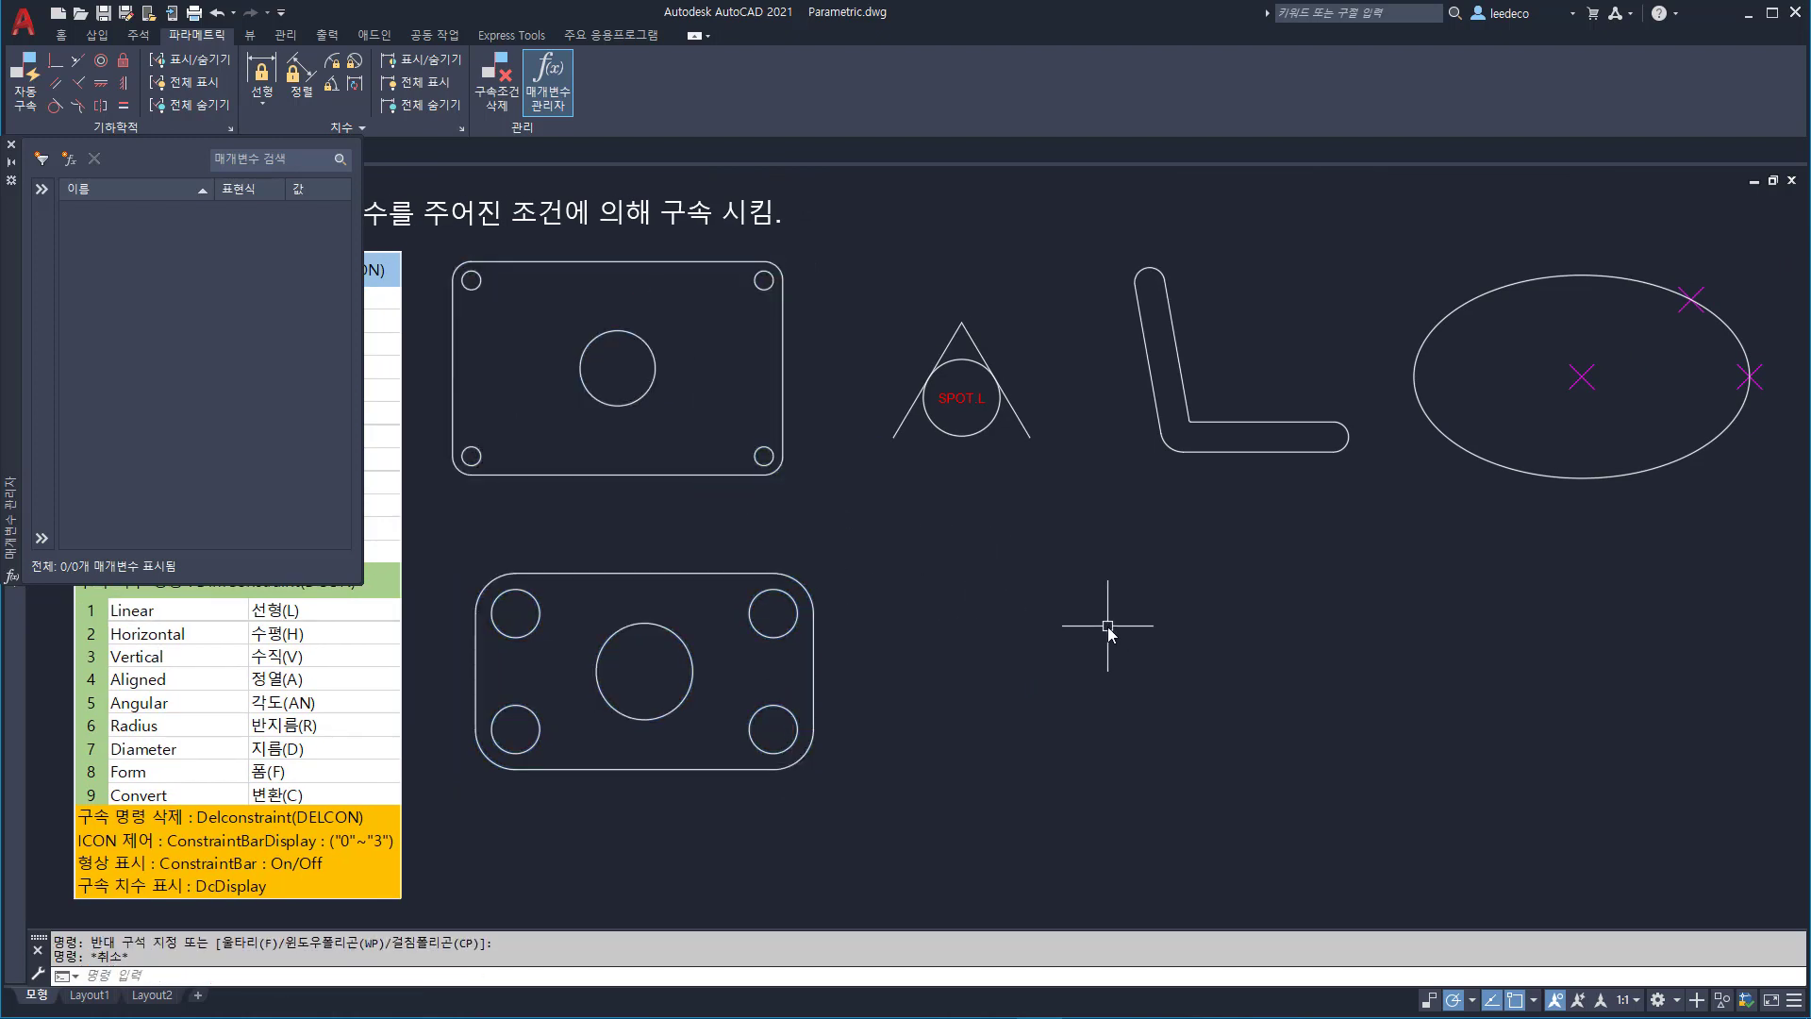
{"action": "left_click", "coordinate": [888, 311]}
{"action": "left_click", "coordinate": [1085, 498]}
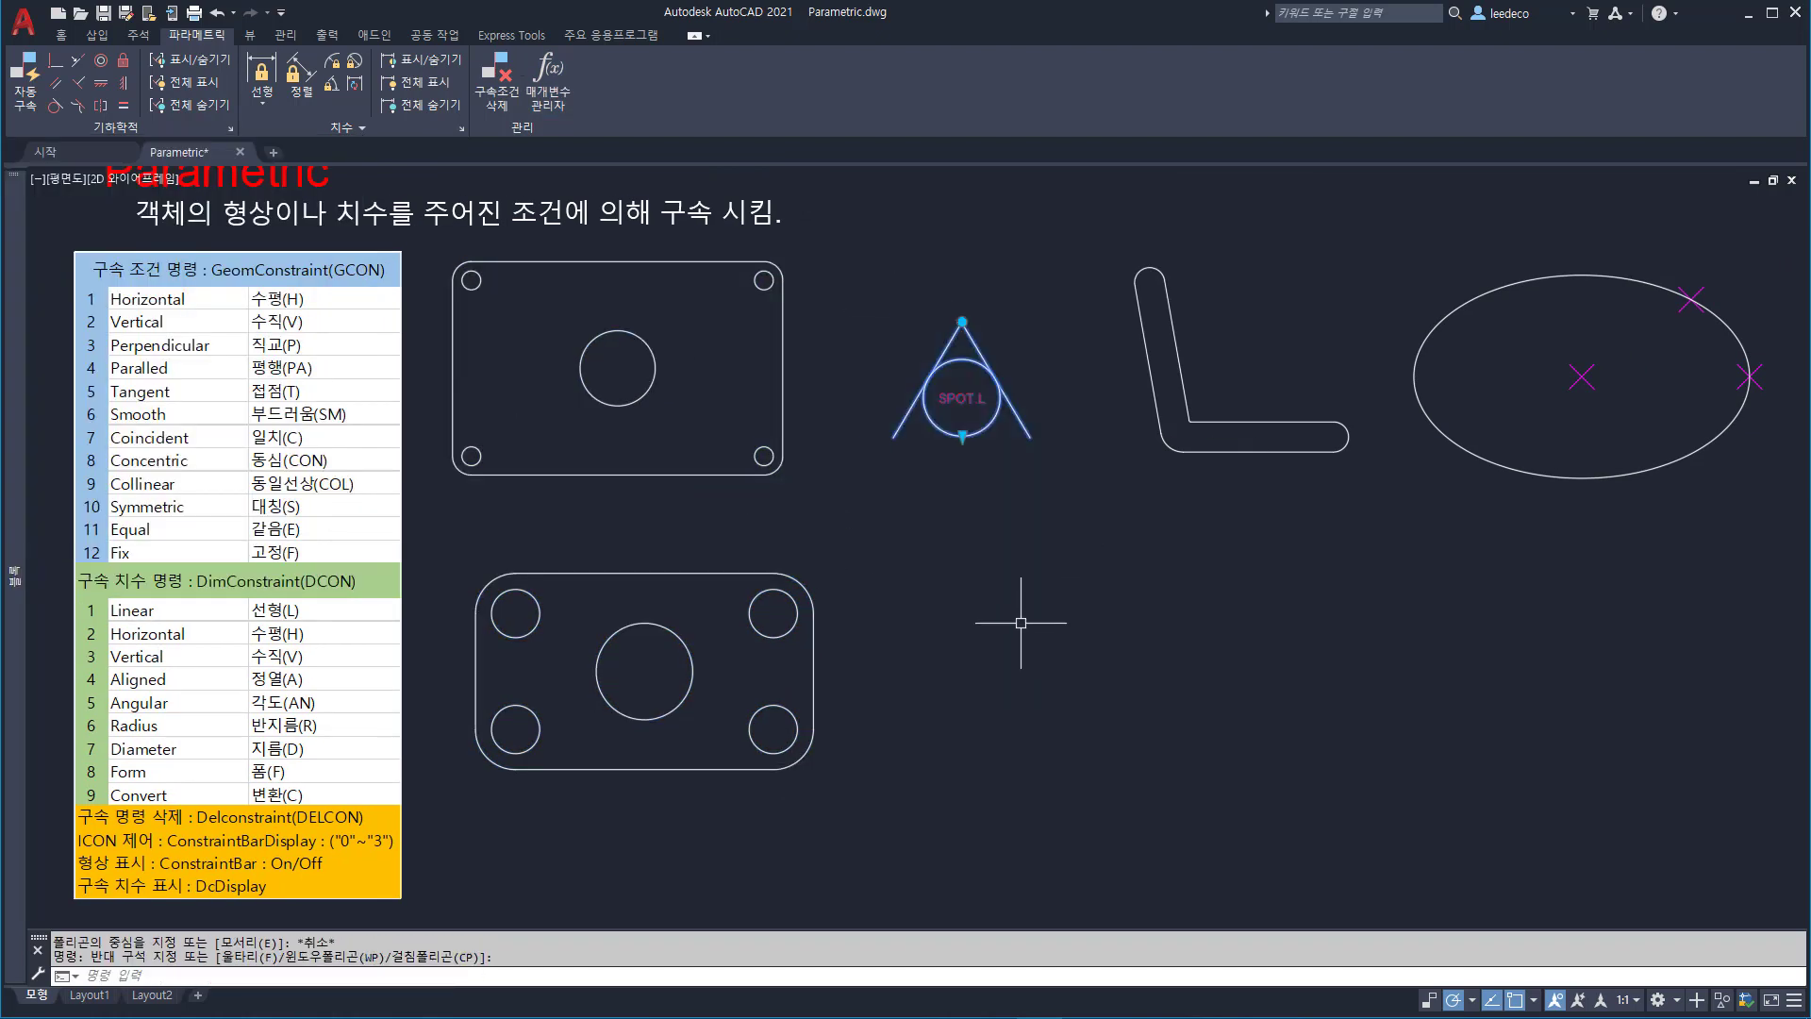
{"action": "key", "text": "Escape"}
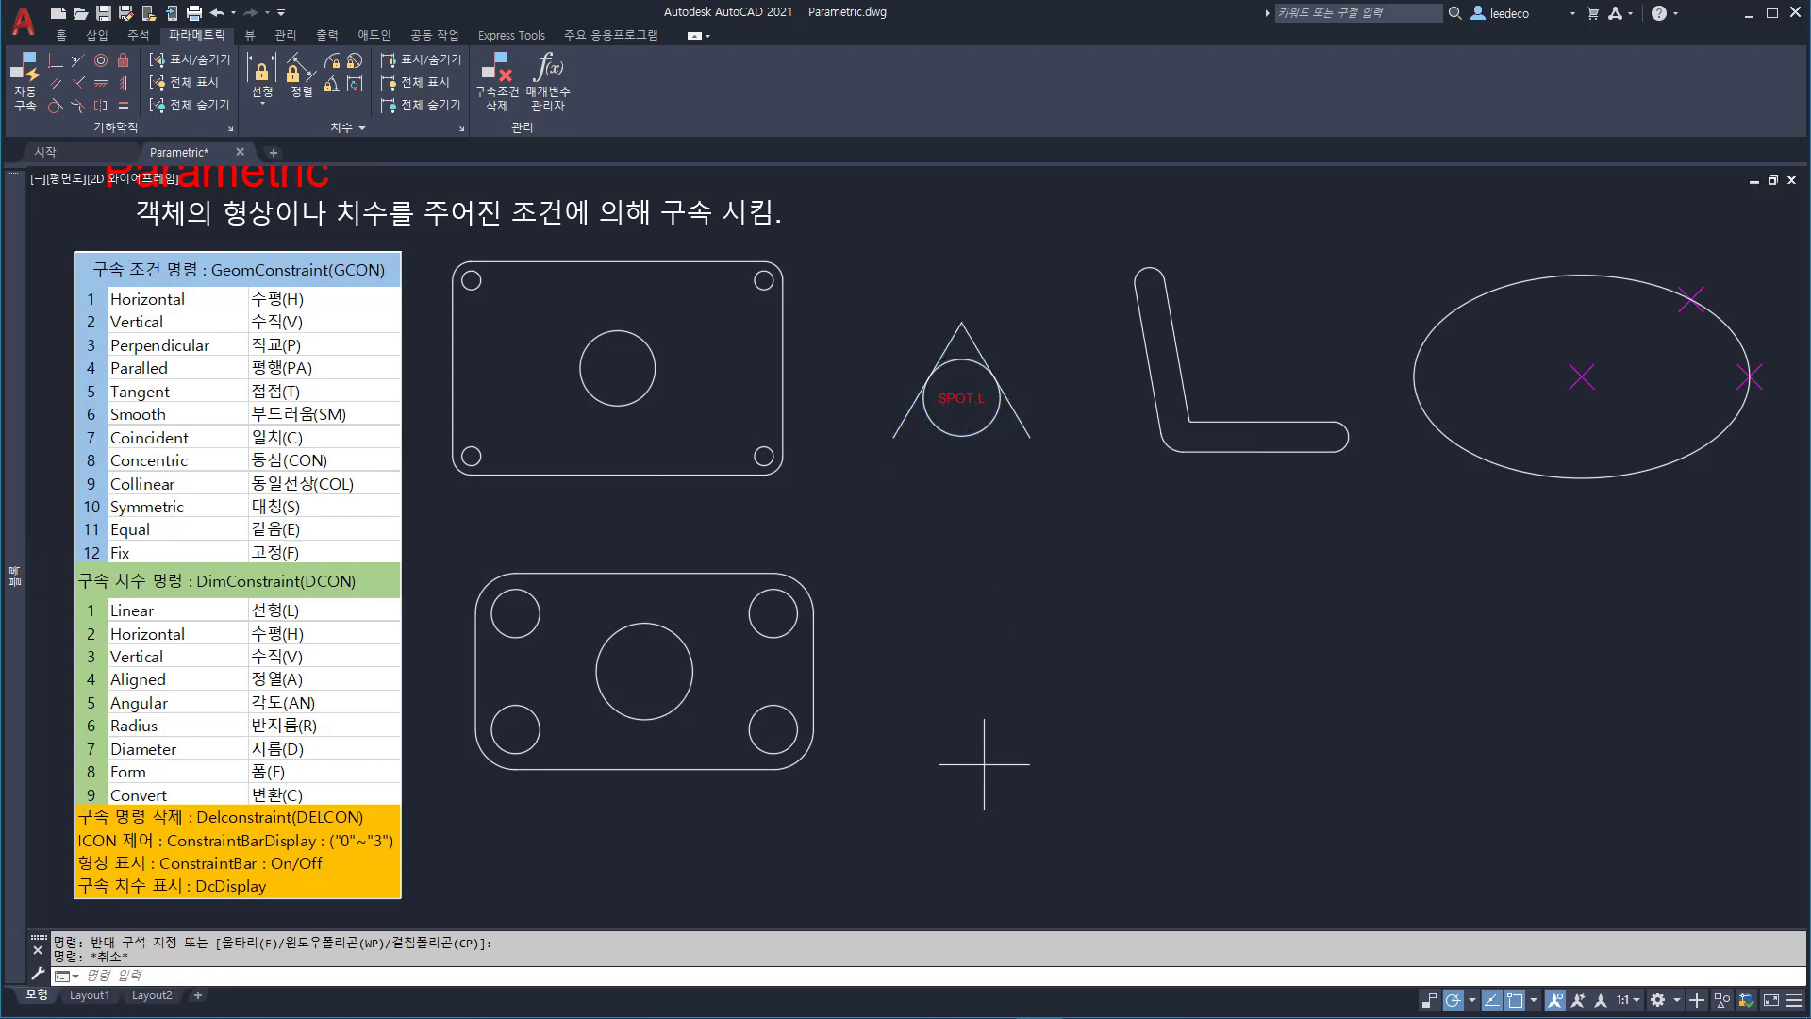
- Draw a three-sided polygon by its edge below the SPOT L symbol, with a horizontal base
{"action": "type", "text": "pol"}
{"action": "key", "text": "Return"}
{"action": "key", "text": "Return"}
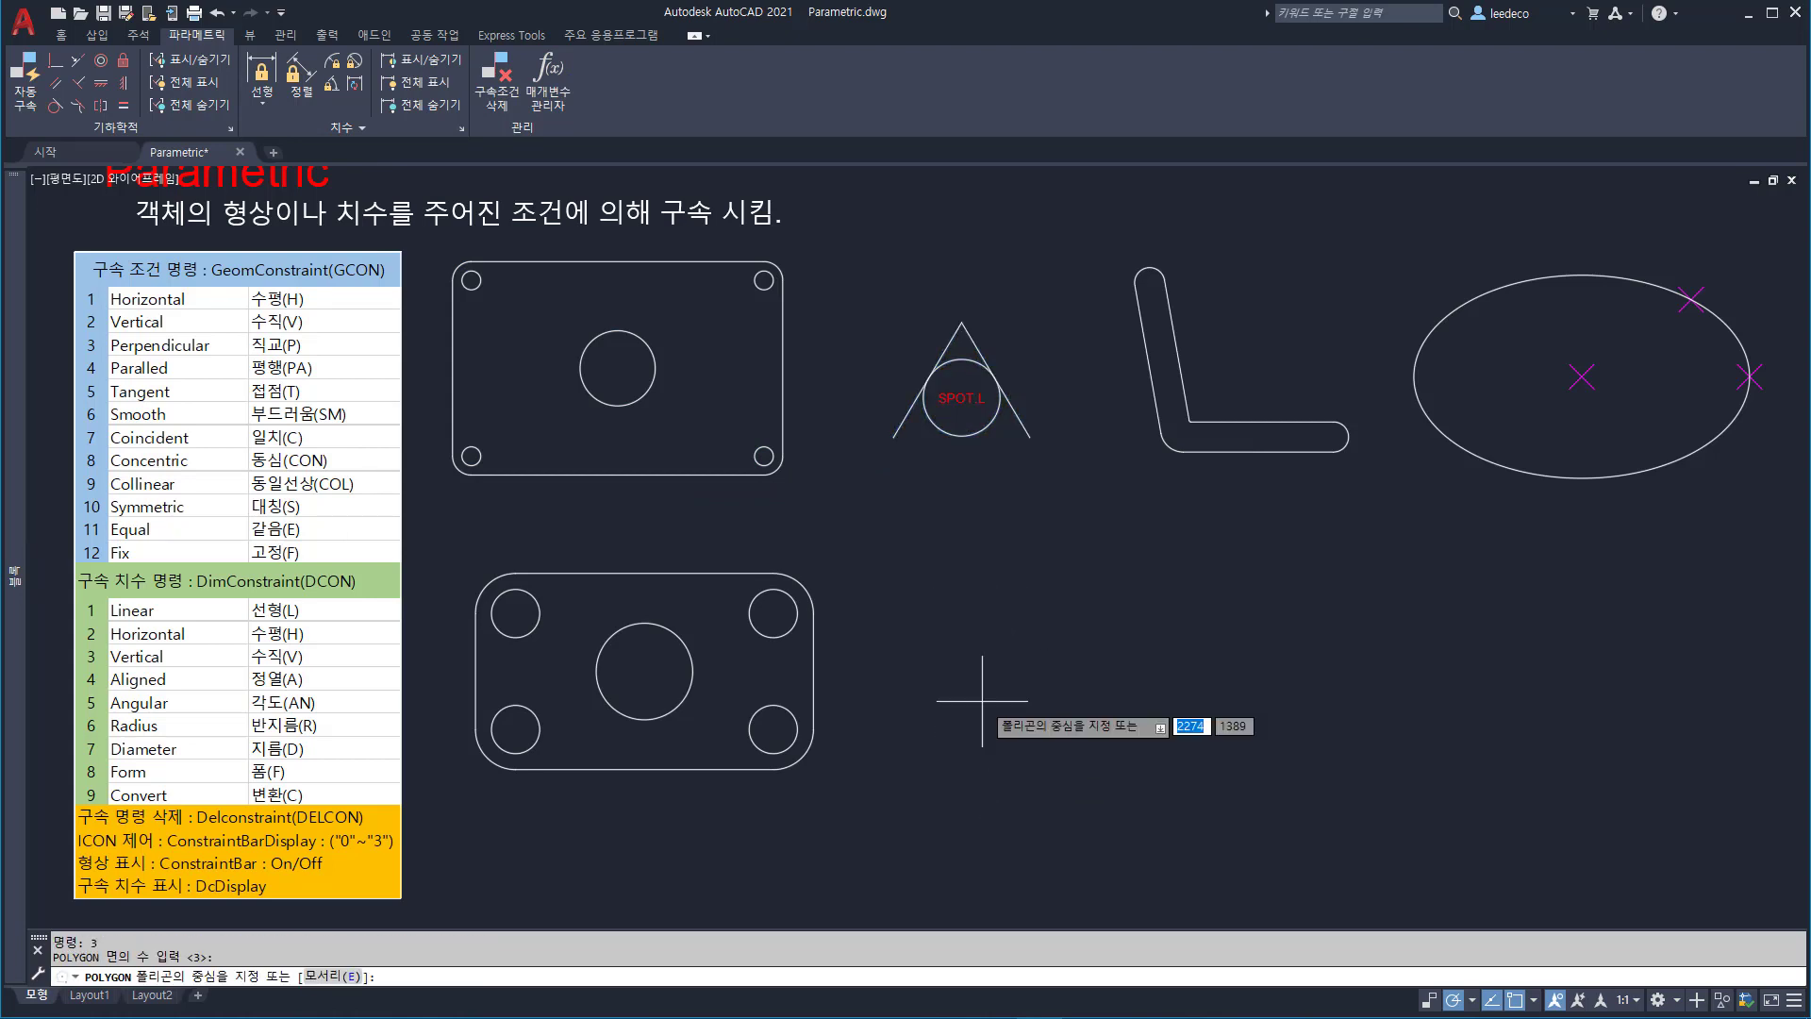
{"action": "type", "text": "e"}
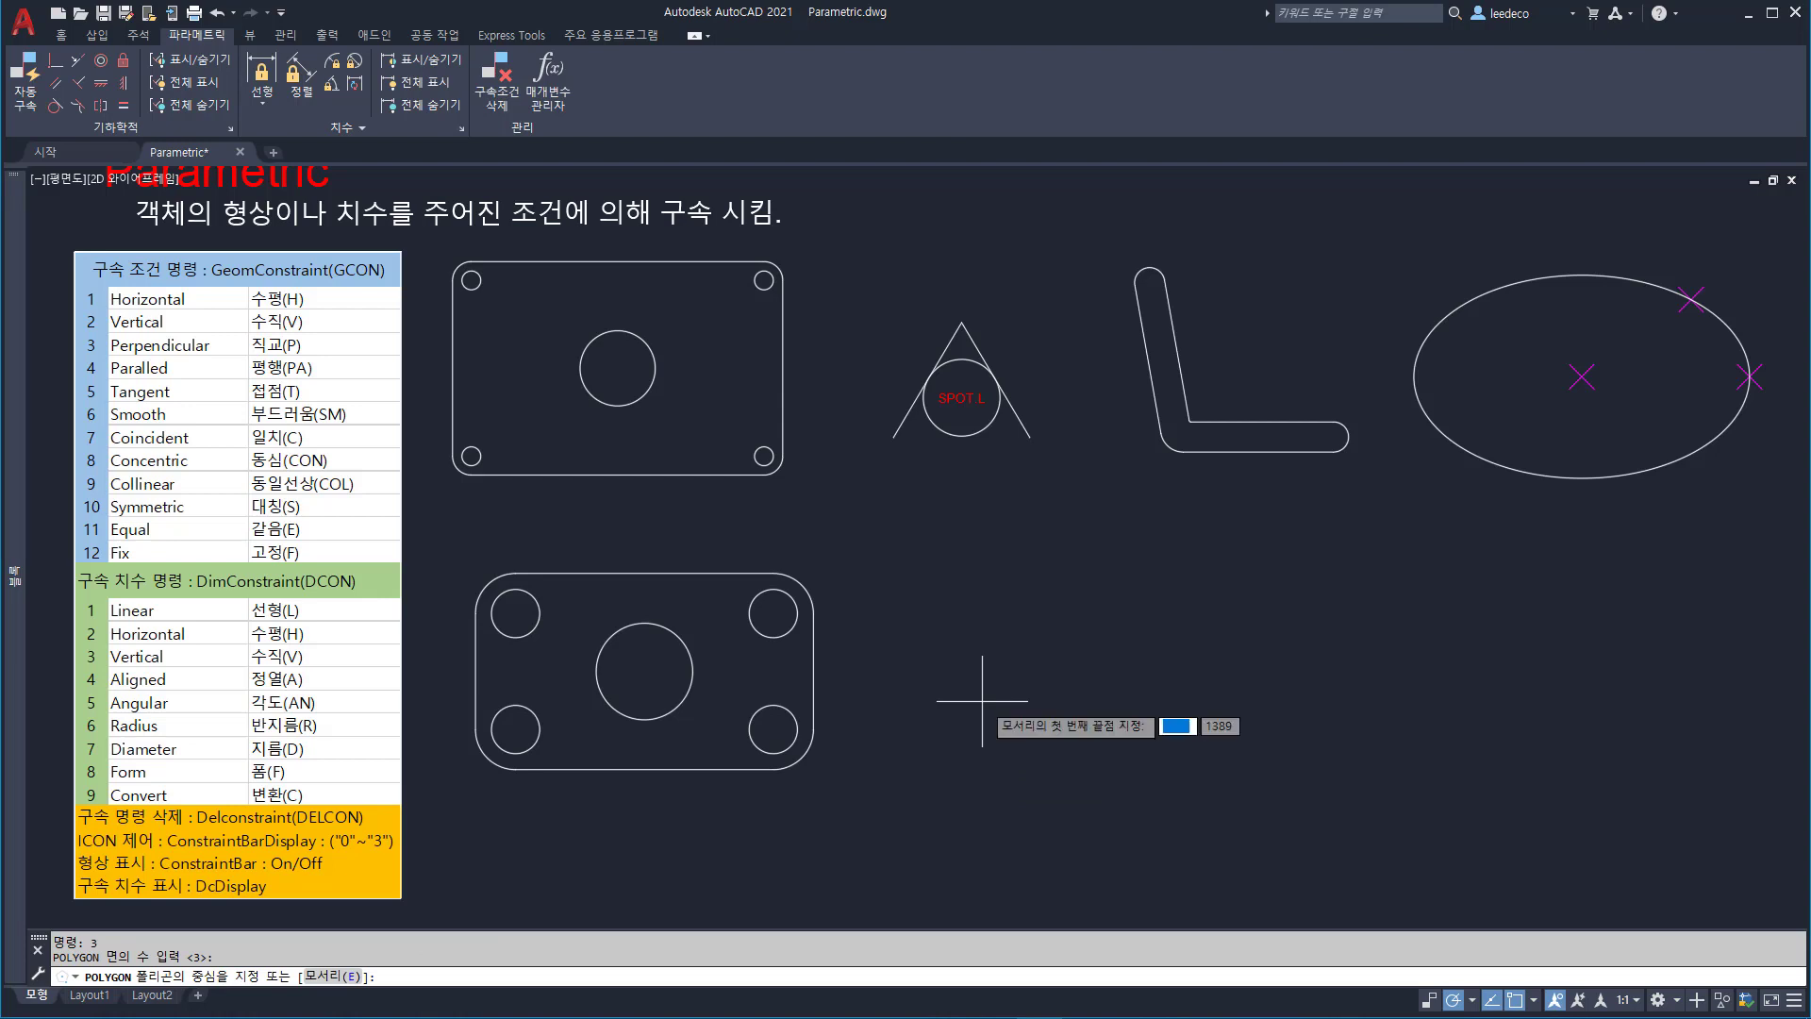
{"action": "key", "text": "Return"}
{"action": "left_click", "coordinate": [950, 705]}
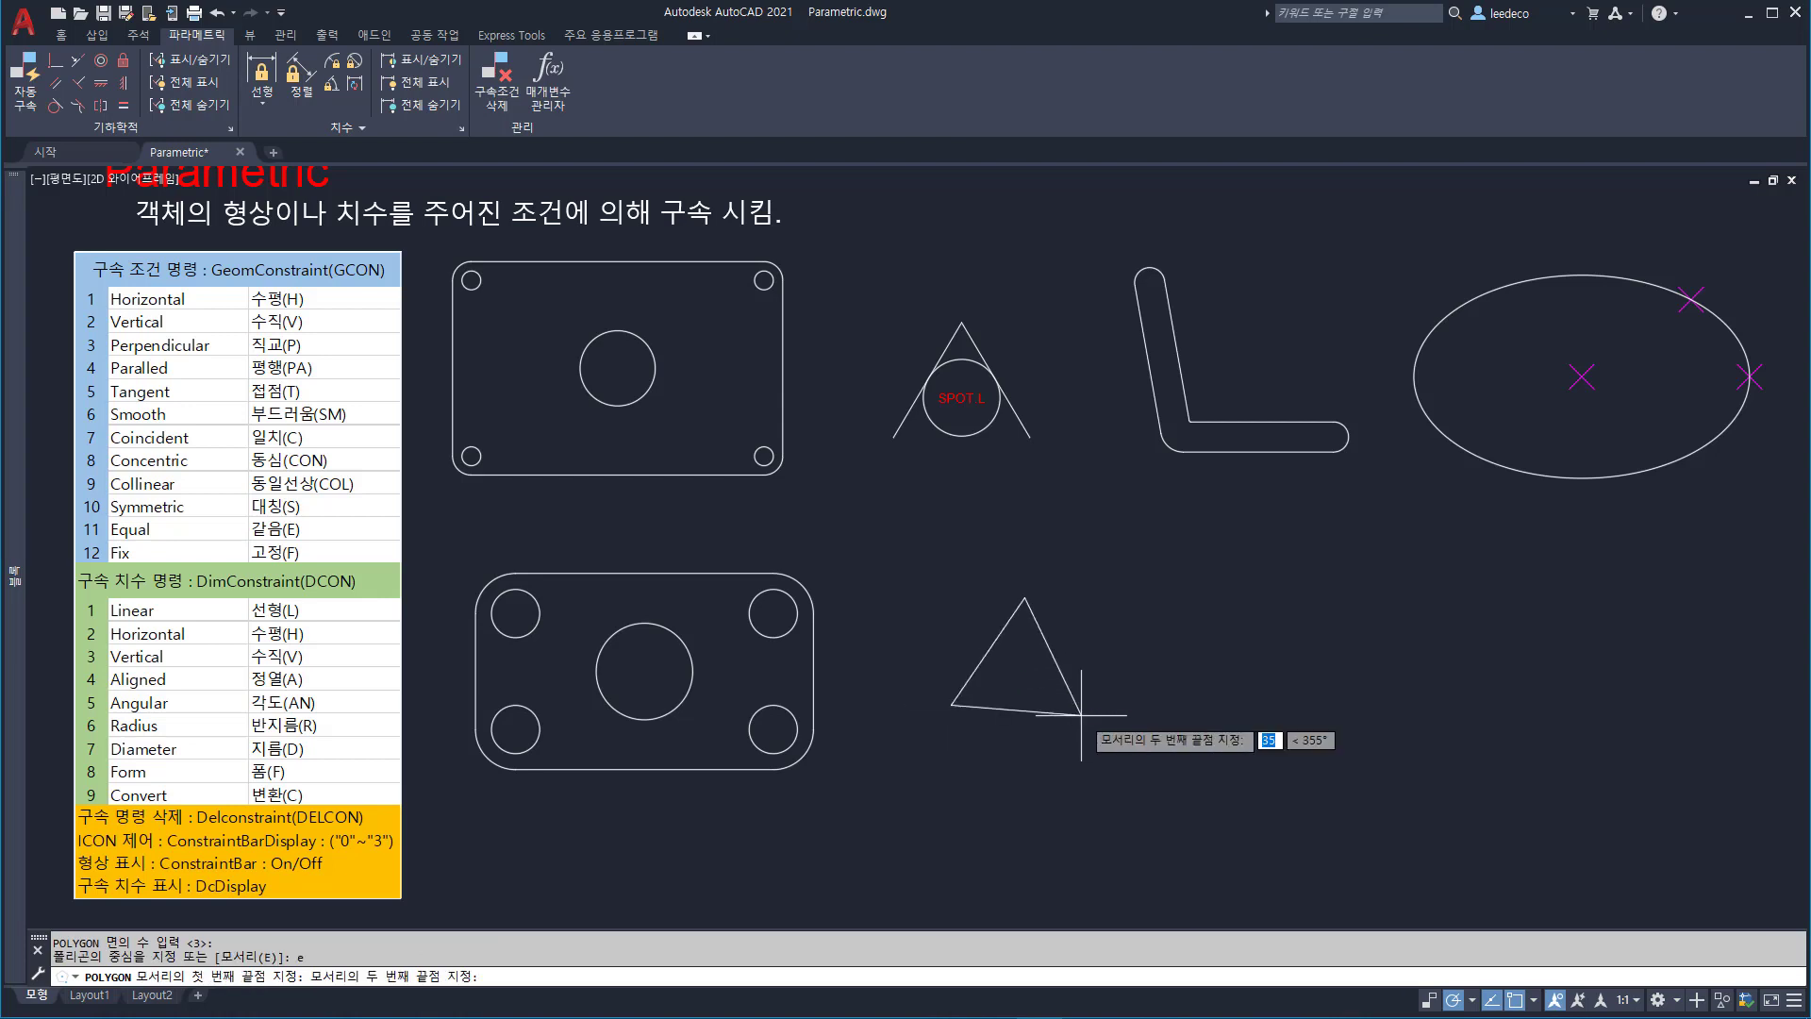
{"action": "left_click", "coordinate": [1101, 705]}
{"action": "key", "text": "Return"}
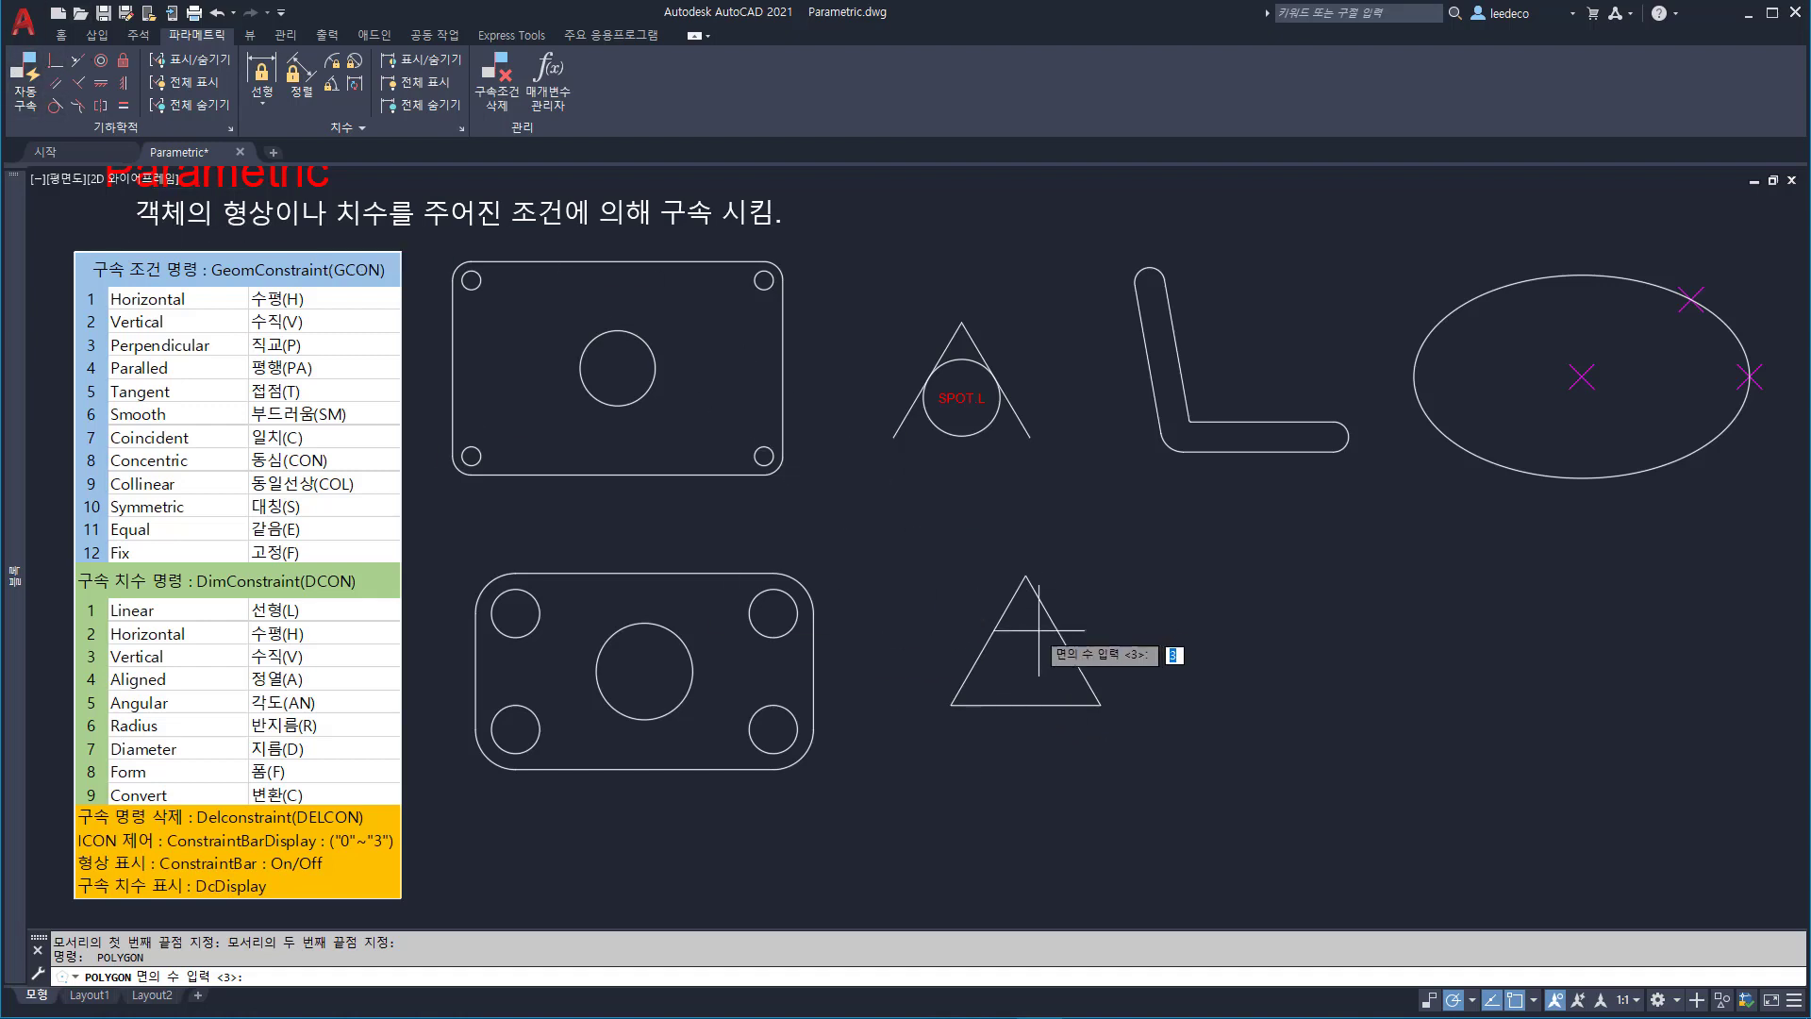
{"action": "key", "text": "Return"}
{"action": "key", "text": "Escape"}
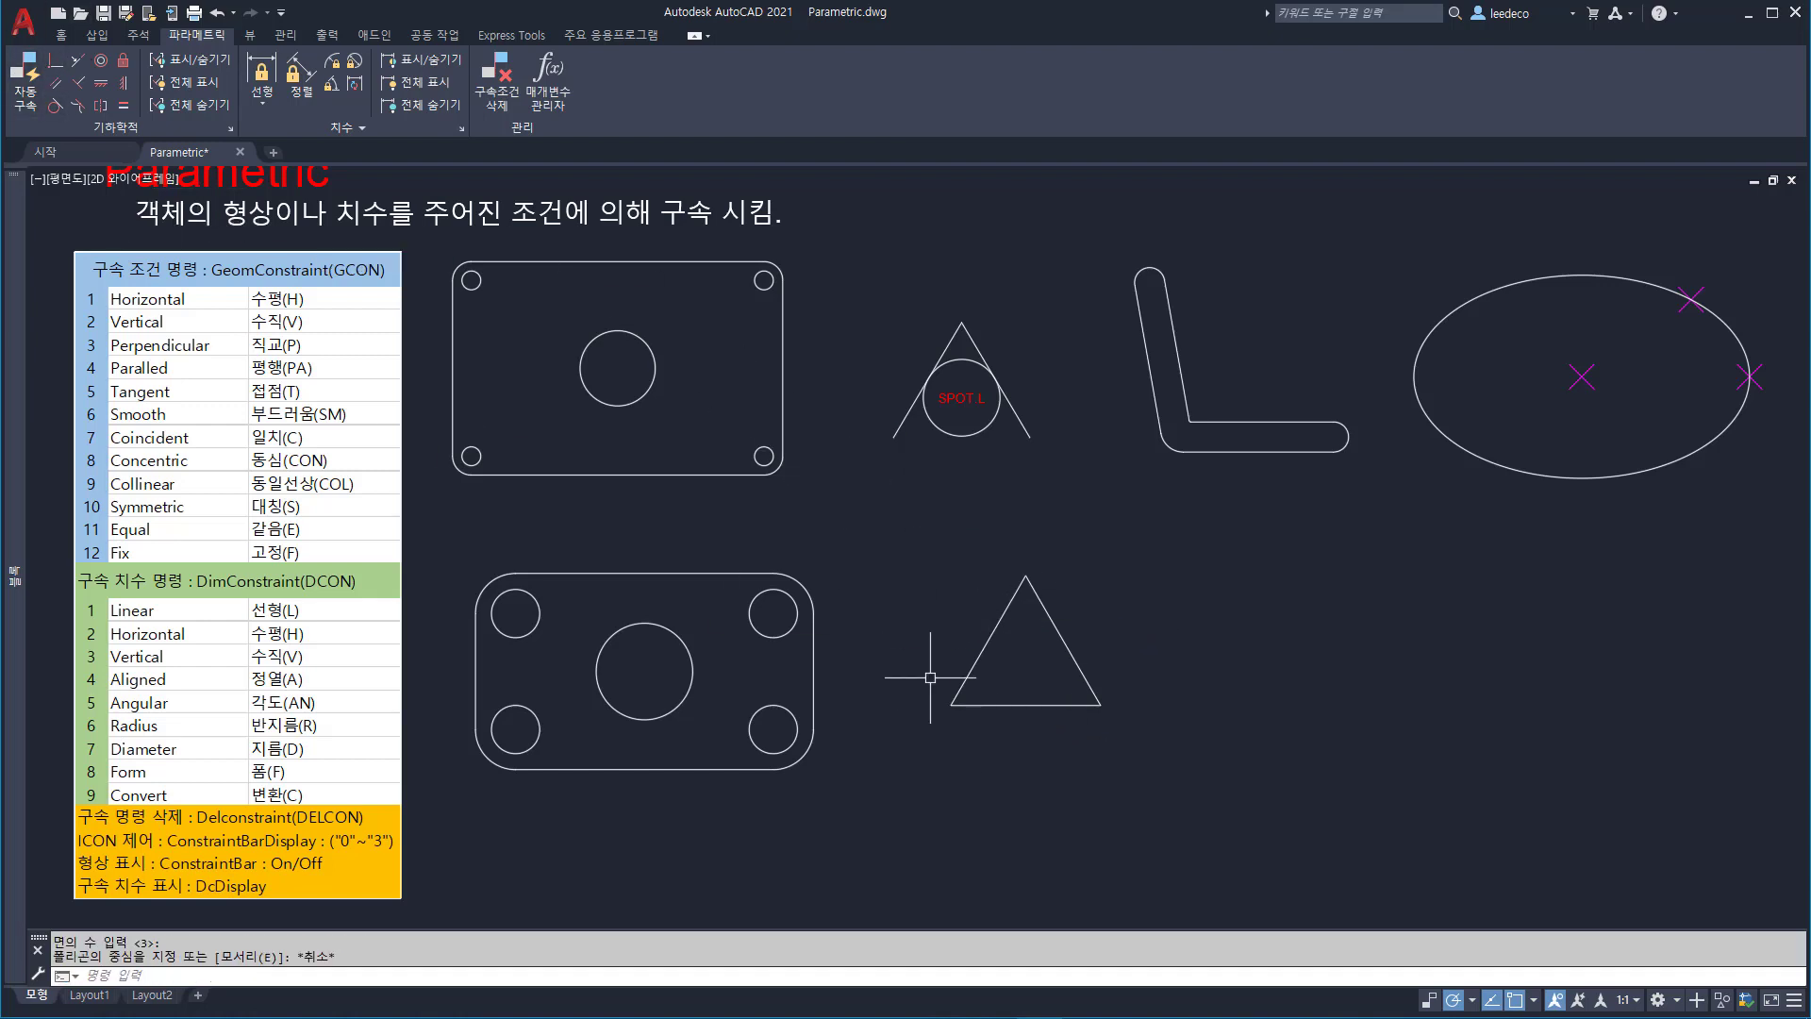
- Draw a circle inside the triangle tangent to all three sides
{"action": "key", "text": "c"}
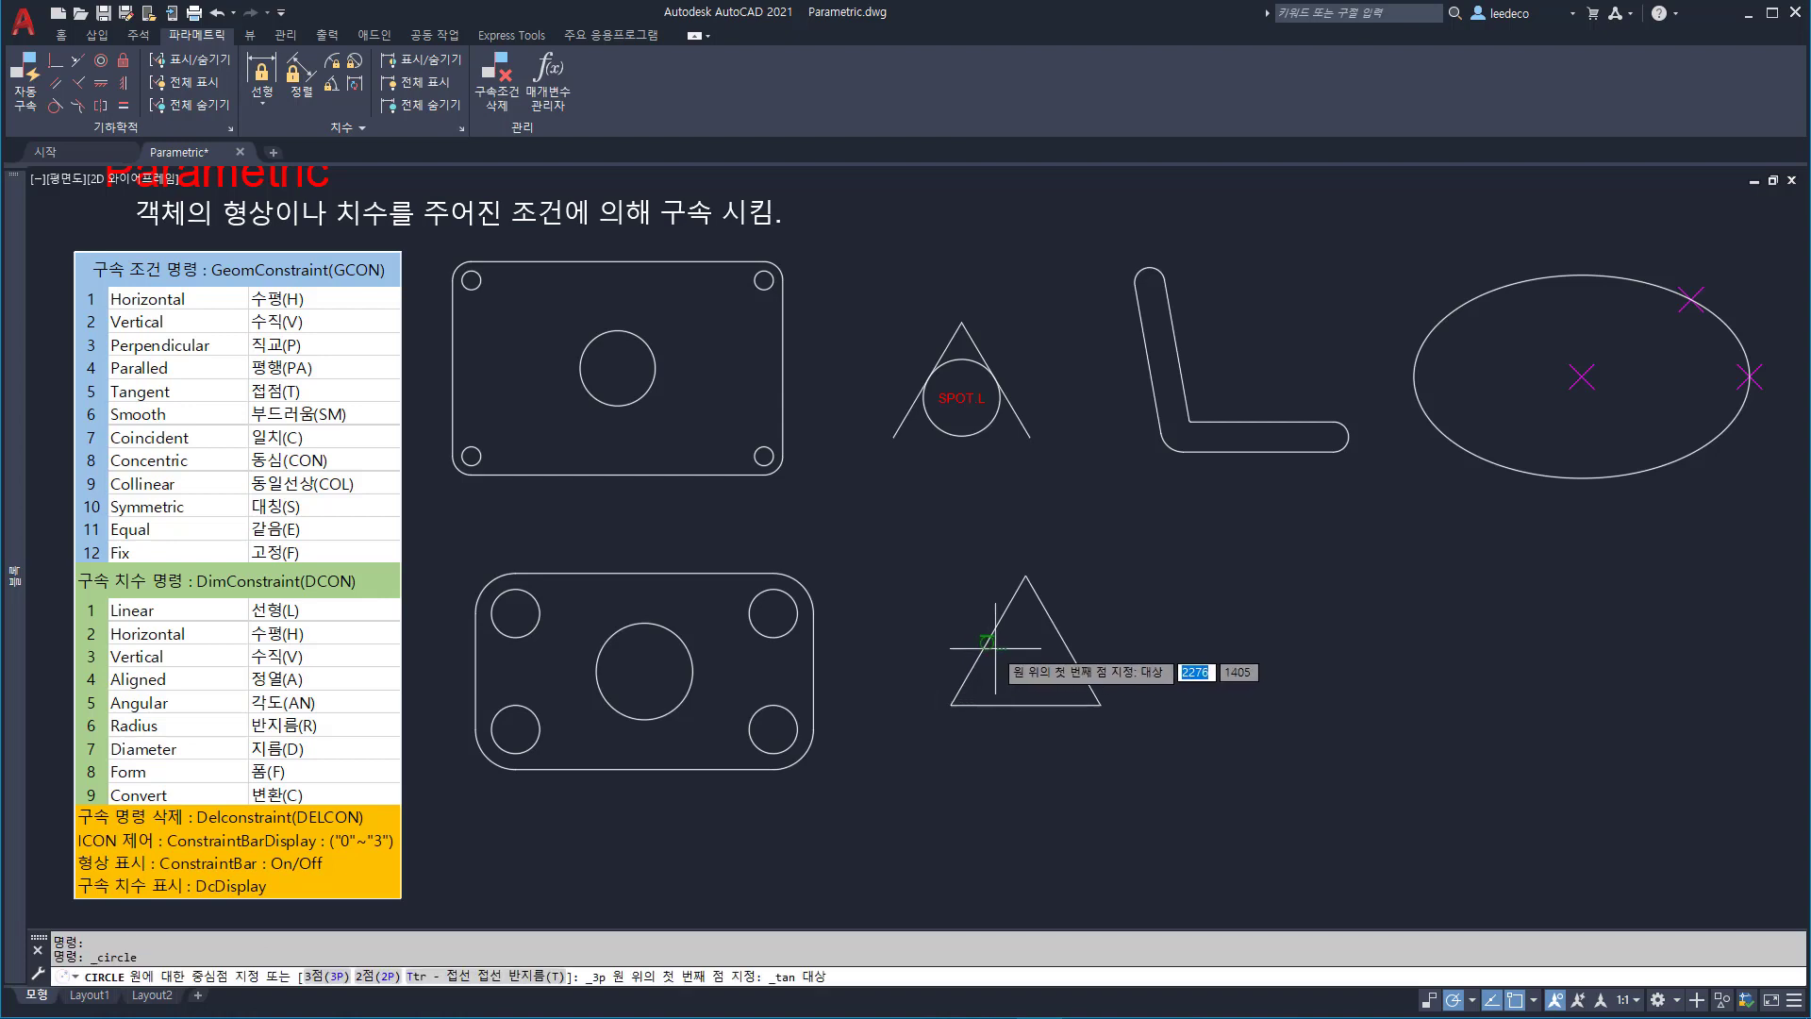
{"action": "left_click", "coordinate": [988, 646]}
{"action": "left_click", "coordinate": [1061, 639]}
{"action": "left_click", "coordinate": [1047, 704]}
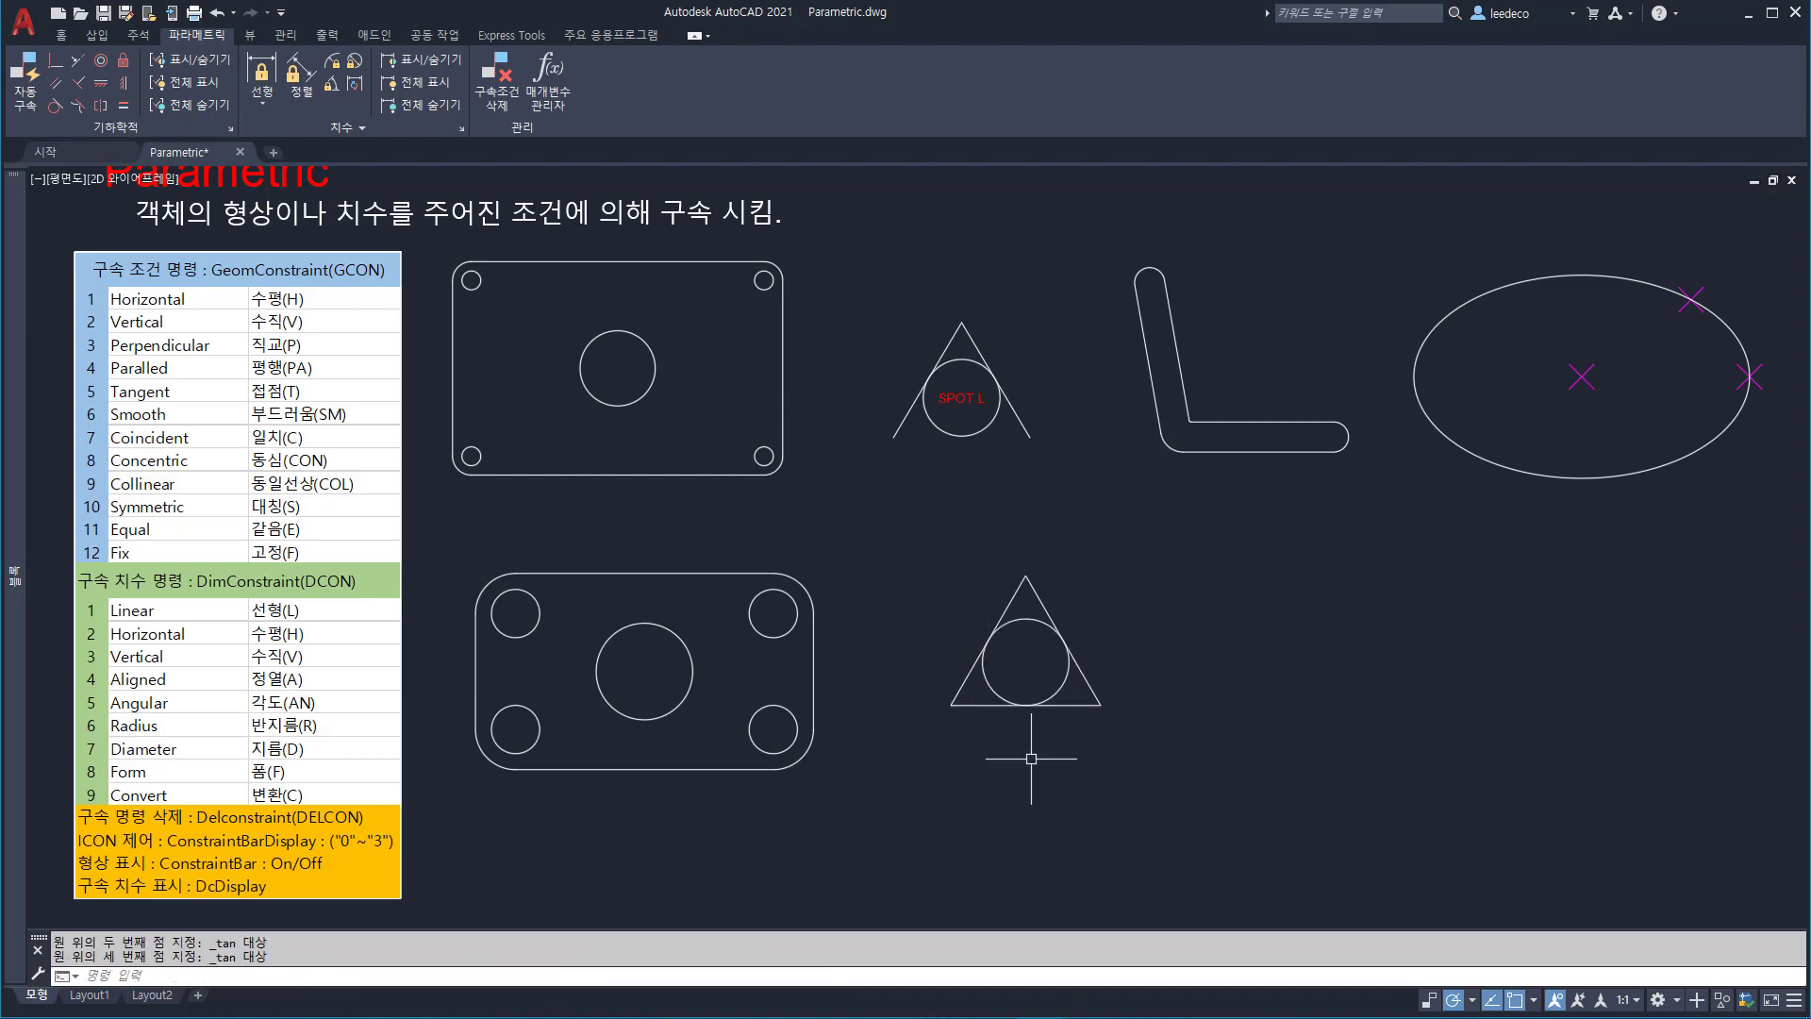
- Delete only the base segment of the triangle, leaving the two slanted sides and the circle
{"action": "left_click", "coordinate": [1061, 706]}
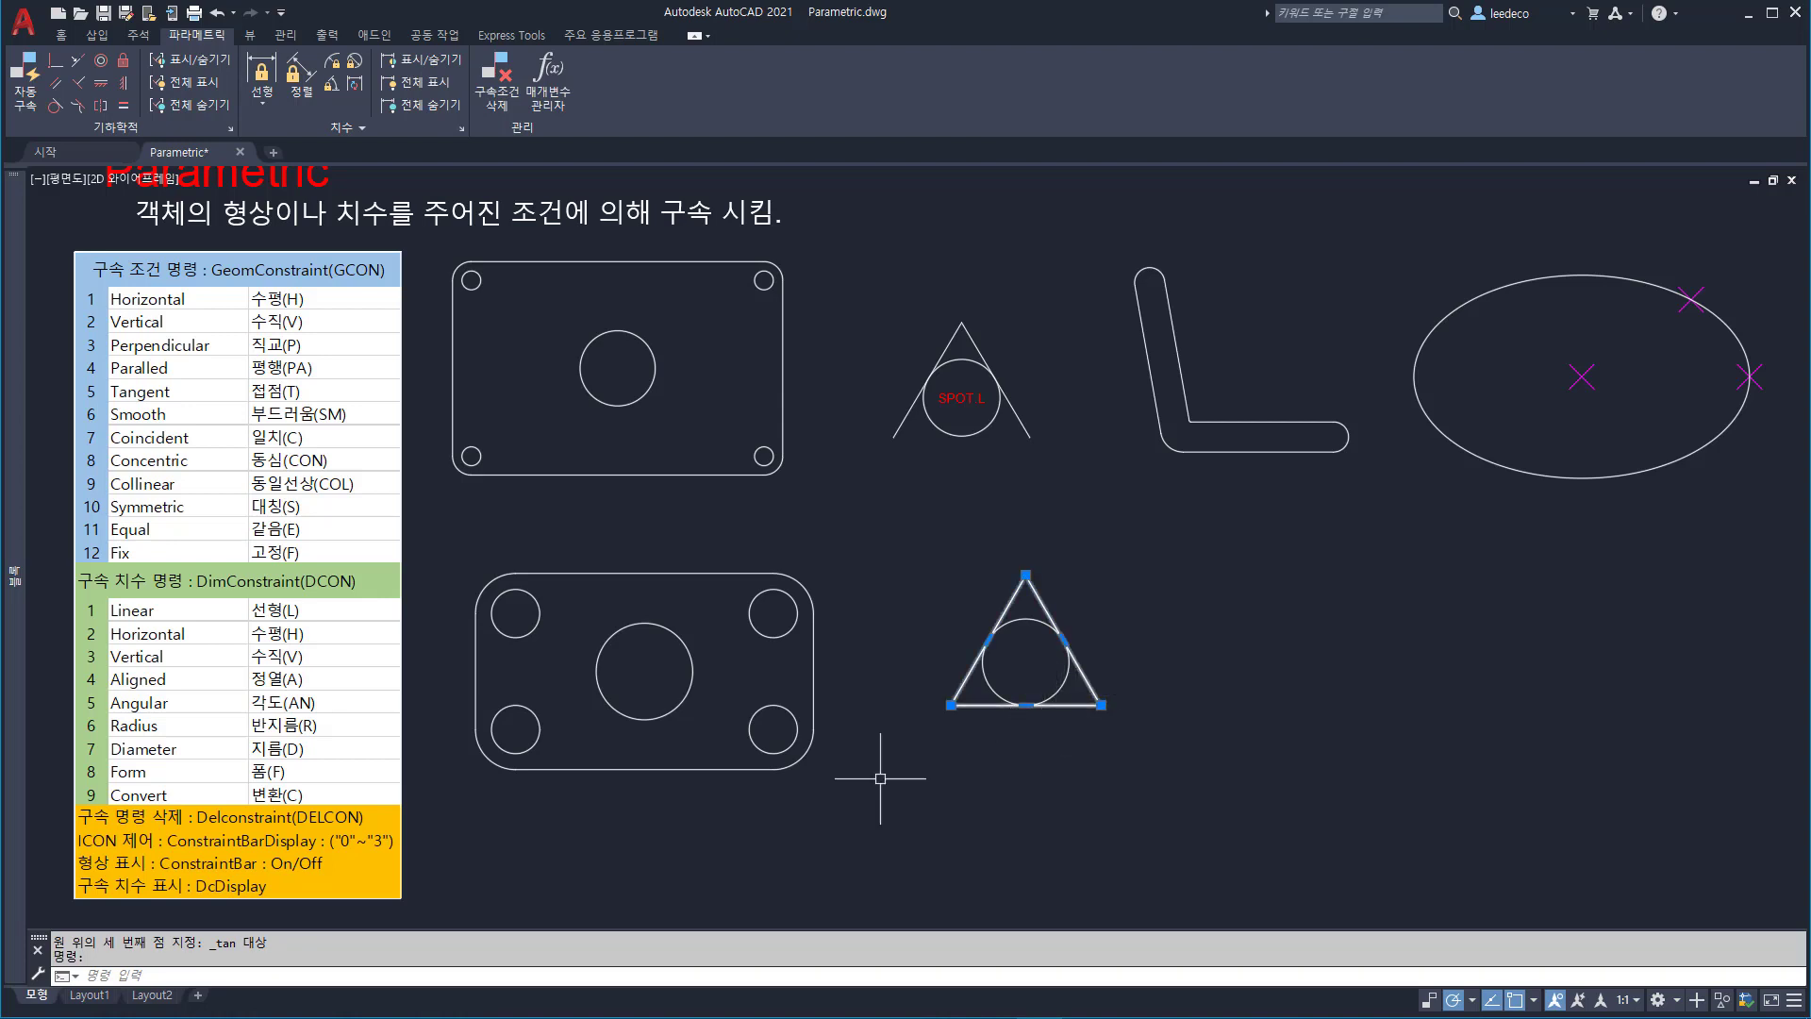
{"action": "left_click", "coordinate": [1063, 705], "text": "ctrl"}
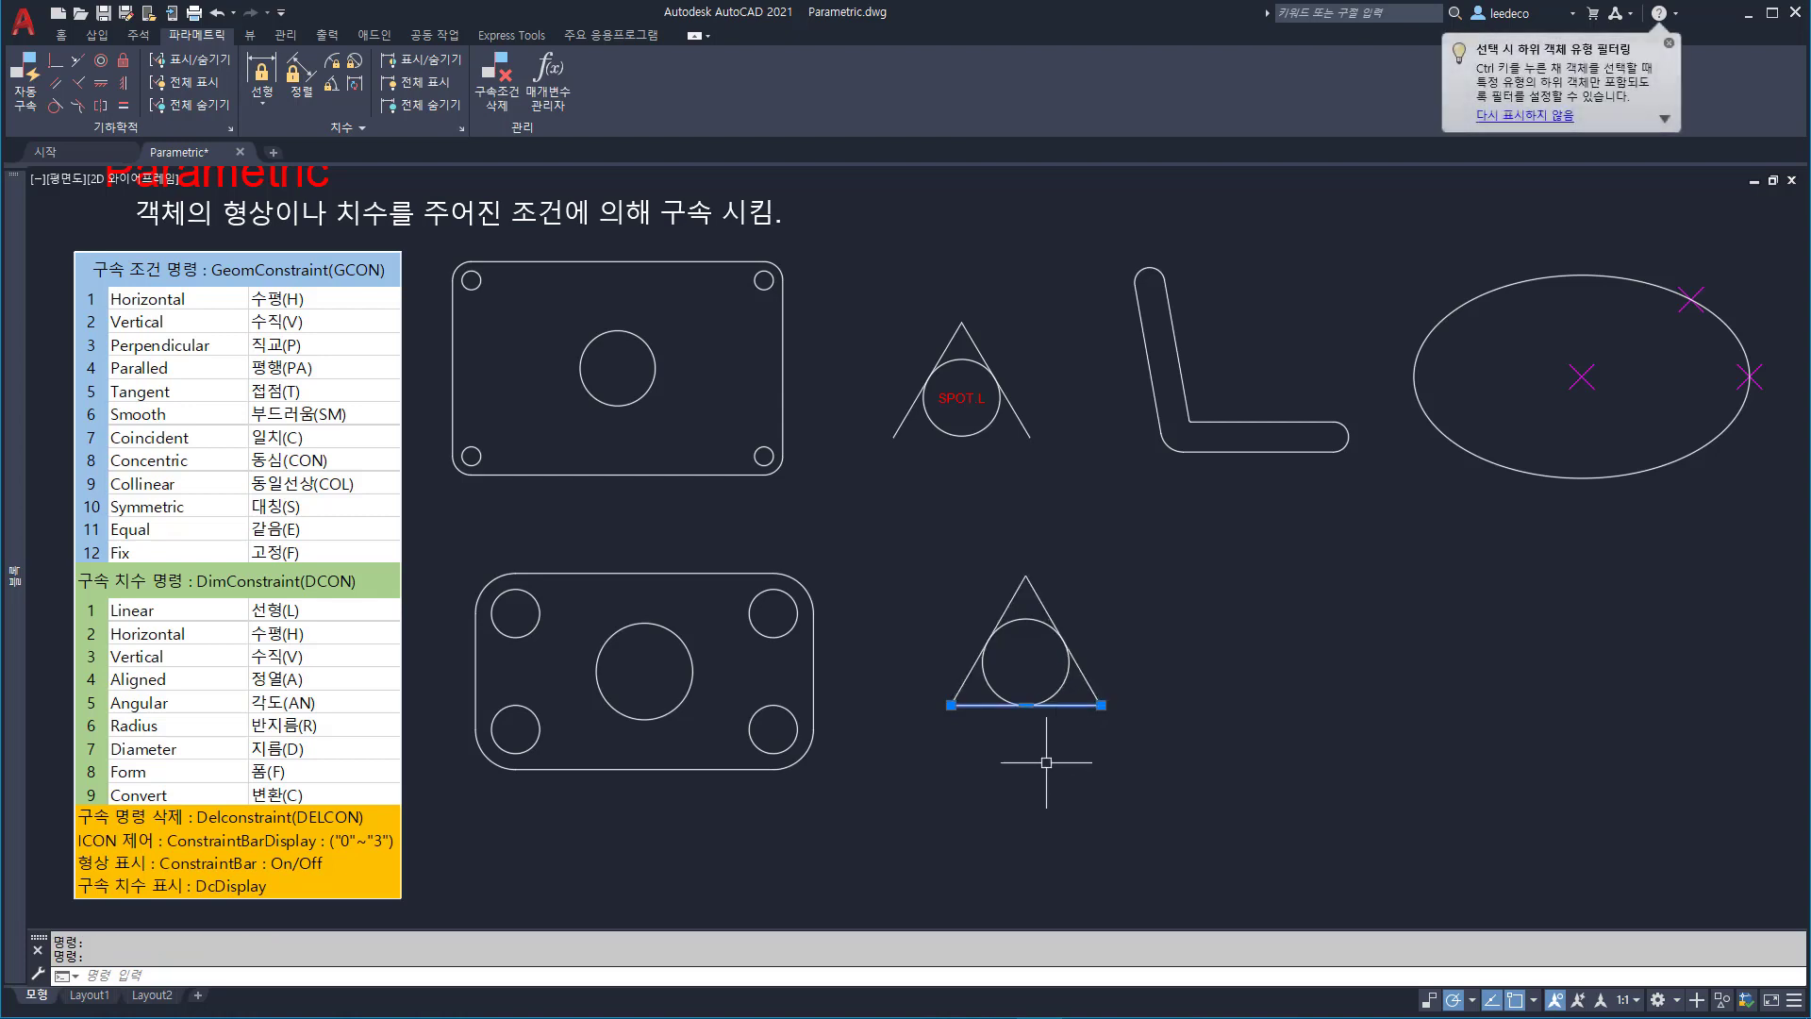
{"action": "key", "text": "Delete"}
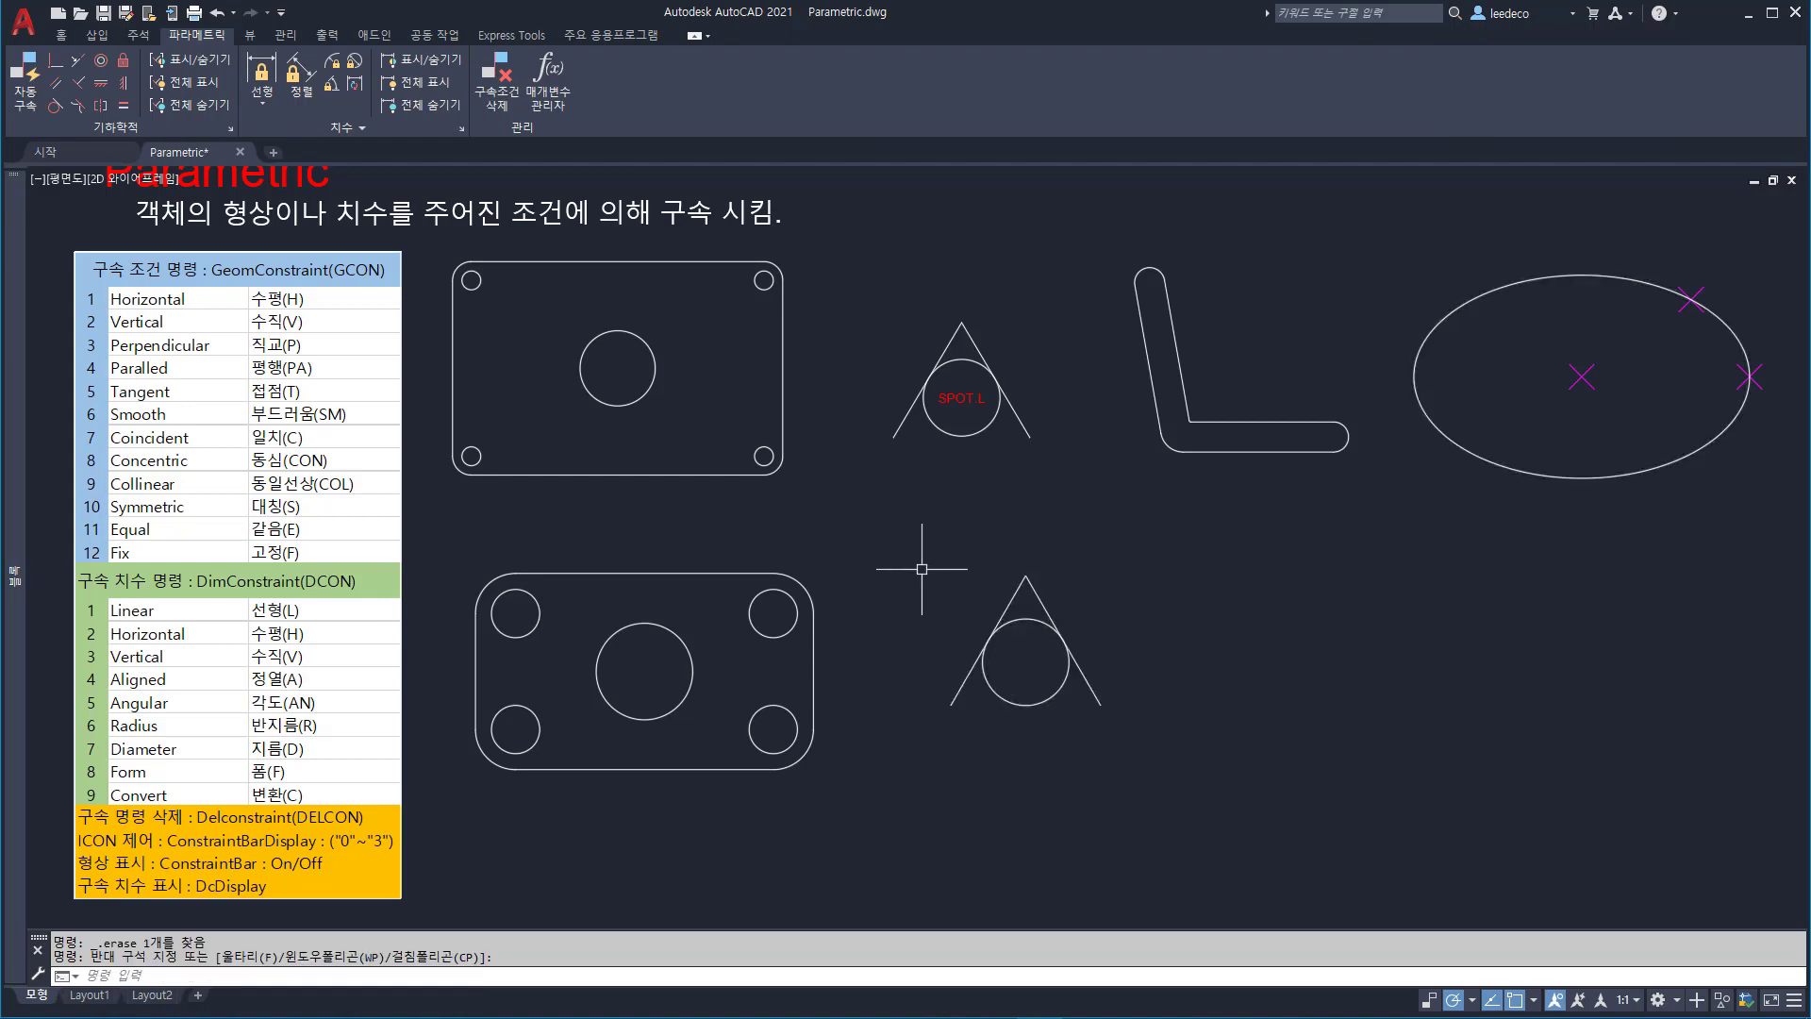
- Apply Auto Constrain to the open triangle and its inner circle
{"action": "left_click", "coordinate": [891, 561]}
{"action": "left_click", "coordinate": [1109, 741]}
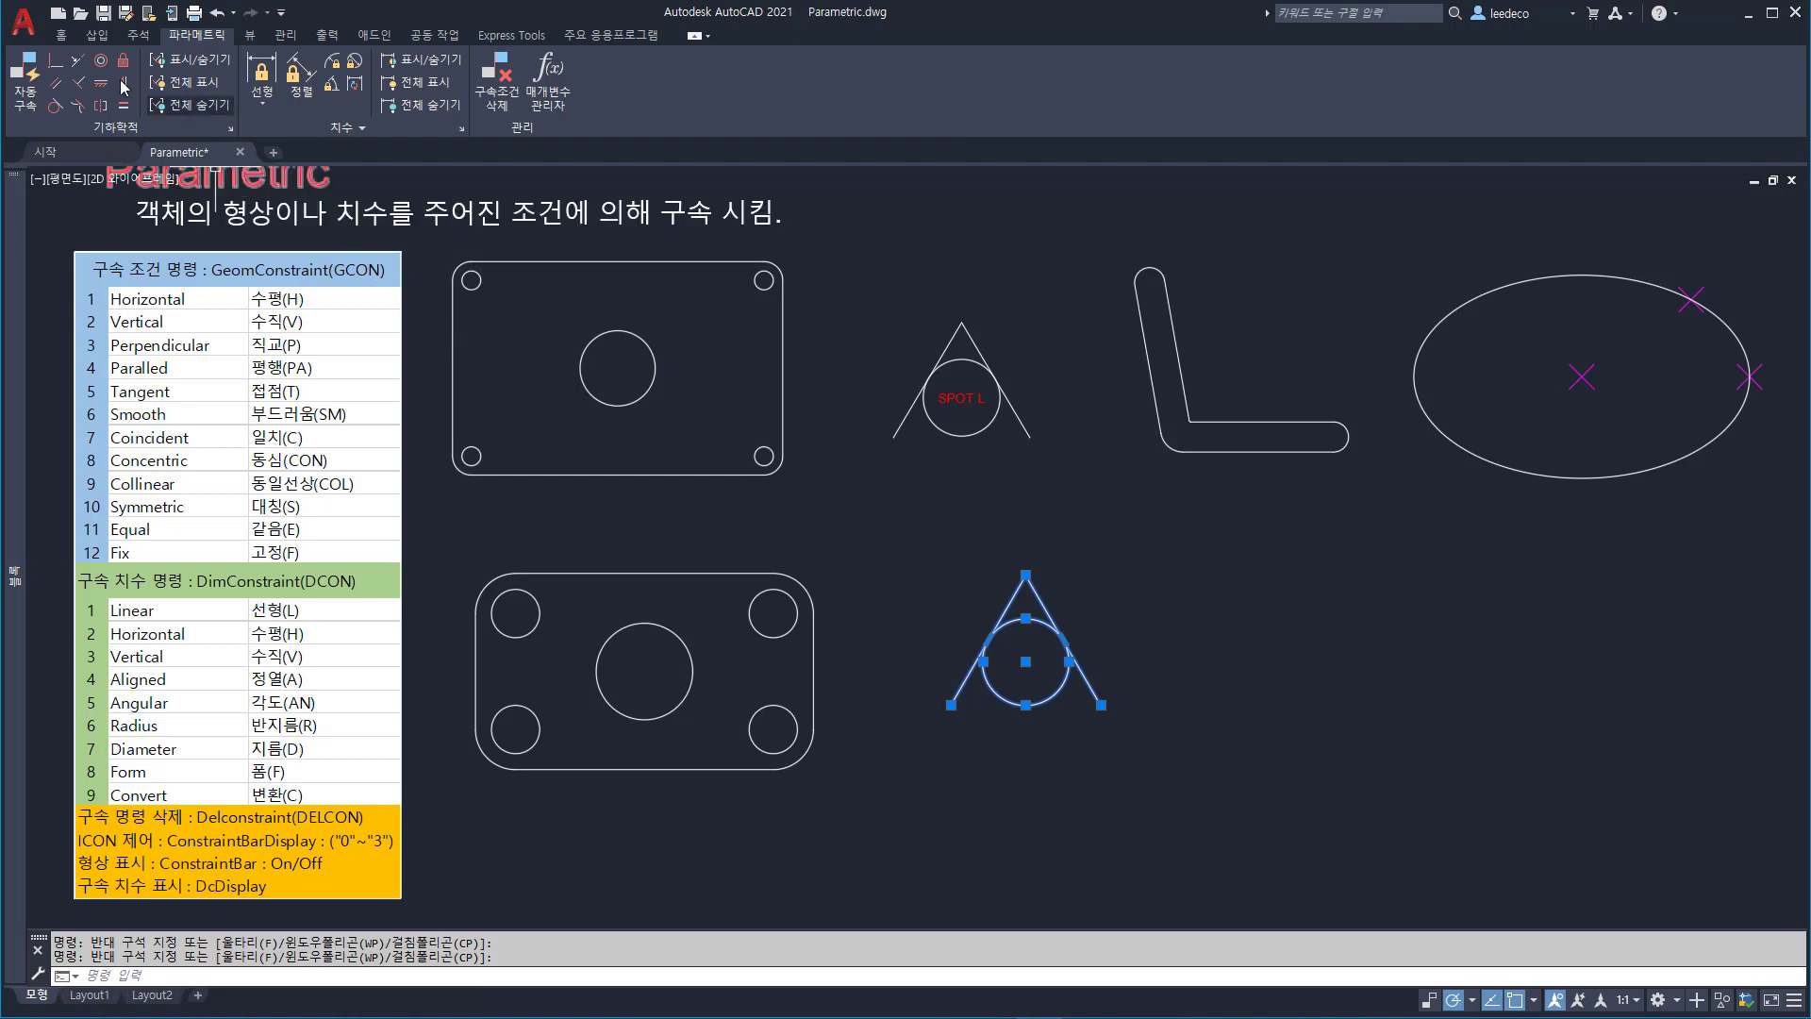
{"action": "left_click", "coordinate": [33, 80]}
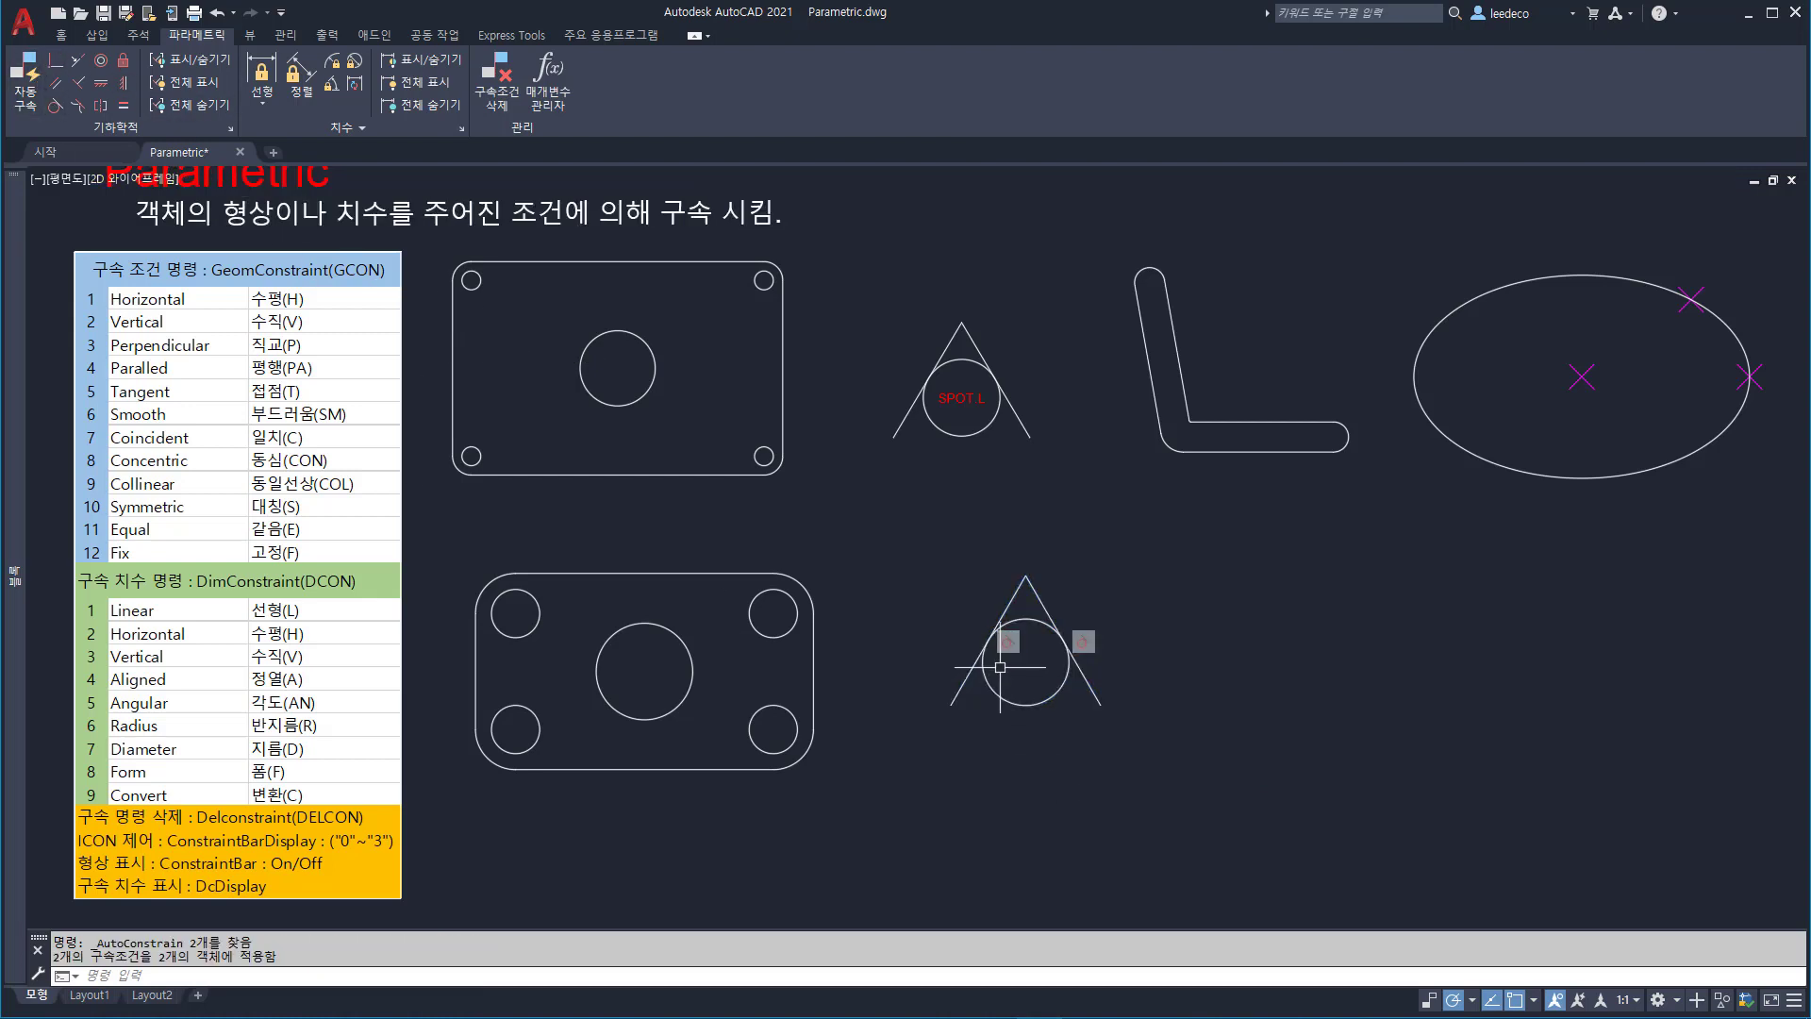
{"action": "key", "text": "ctrl+z"}
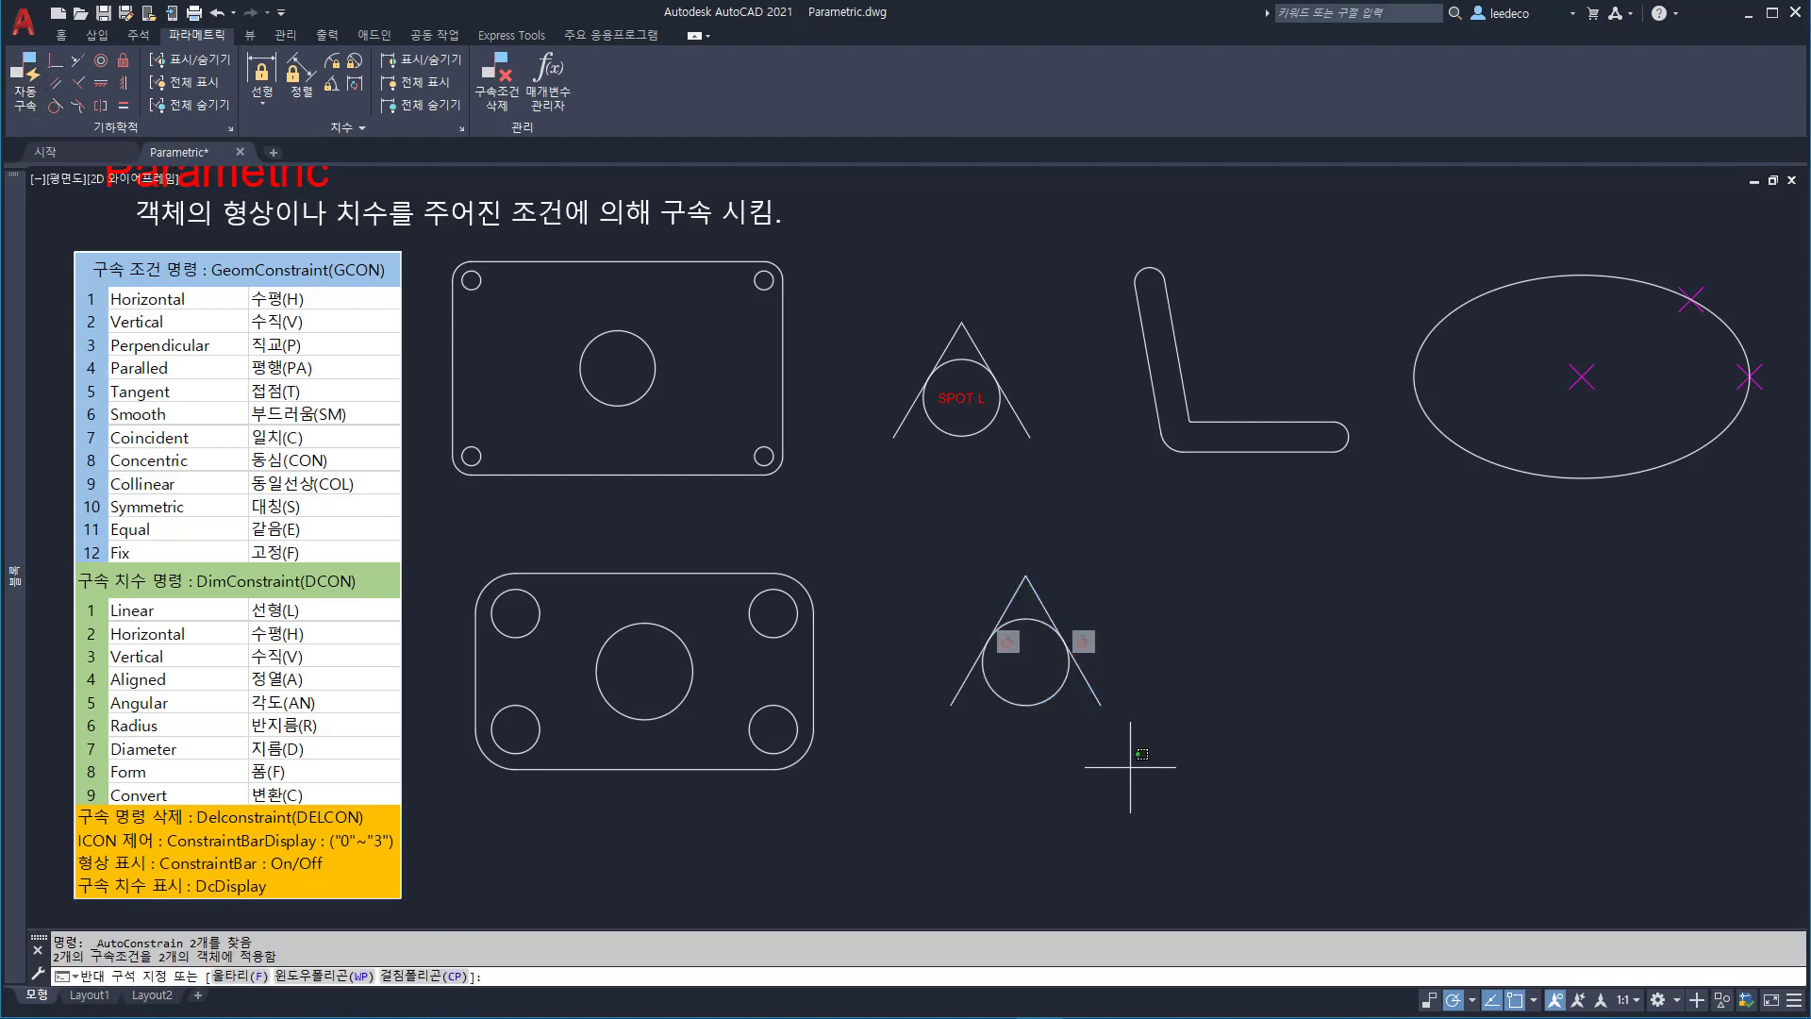
{"action": "left_click", "coordinate": [923, 538]}
{"action": "left_click", "coordinate": [1240, 804]}
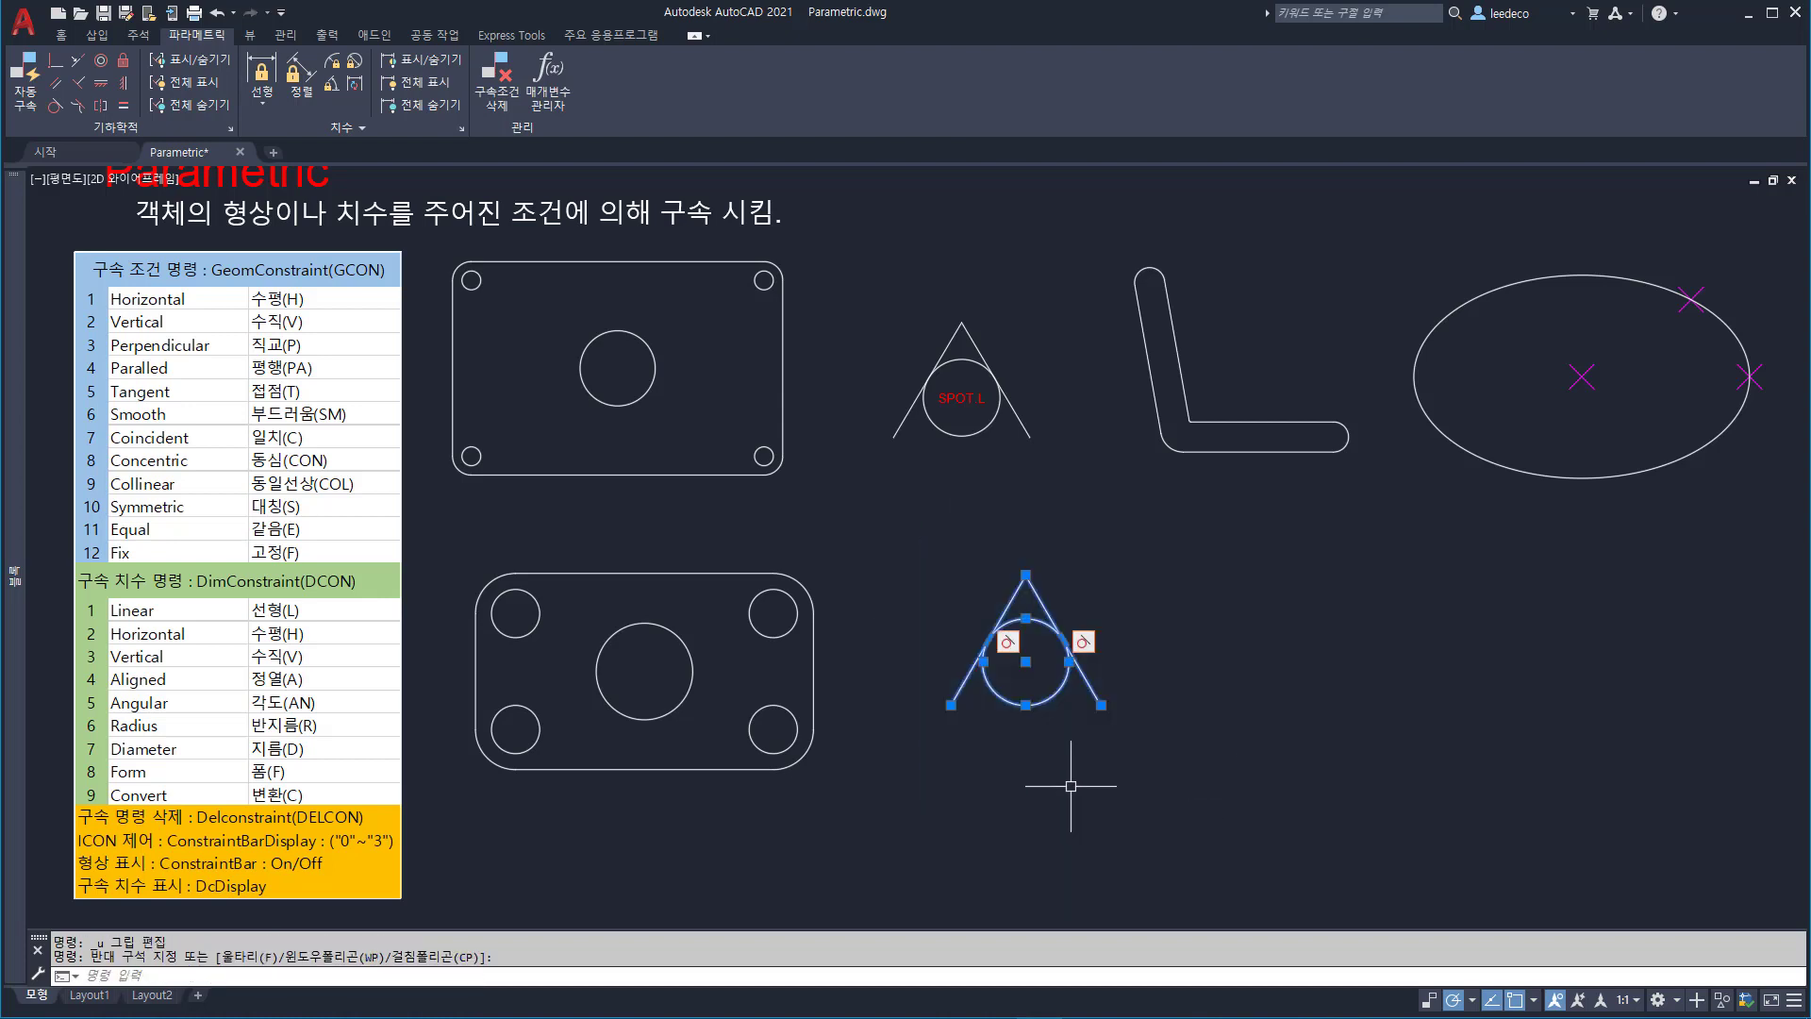
{"action": "key", "text": "Escape"}
- Enlarge the circle between the slanted sides by stretching its lower quadrant grip to test the tangent constraints
{"action": "left_click", "coordinate": [1031, 700]}
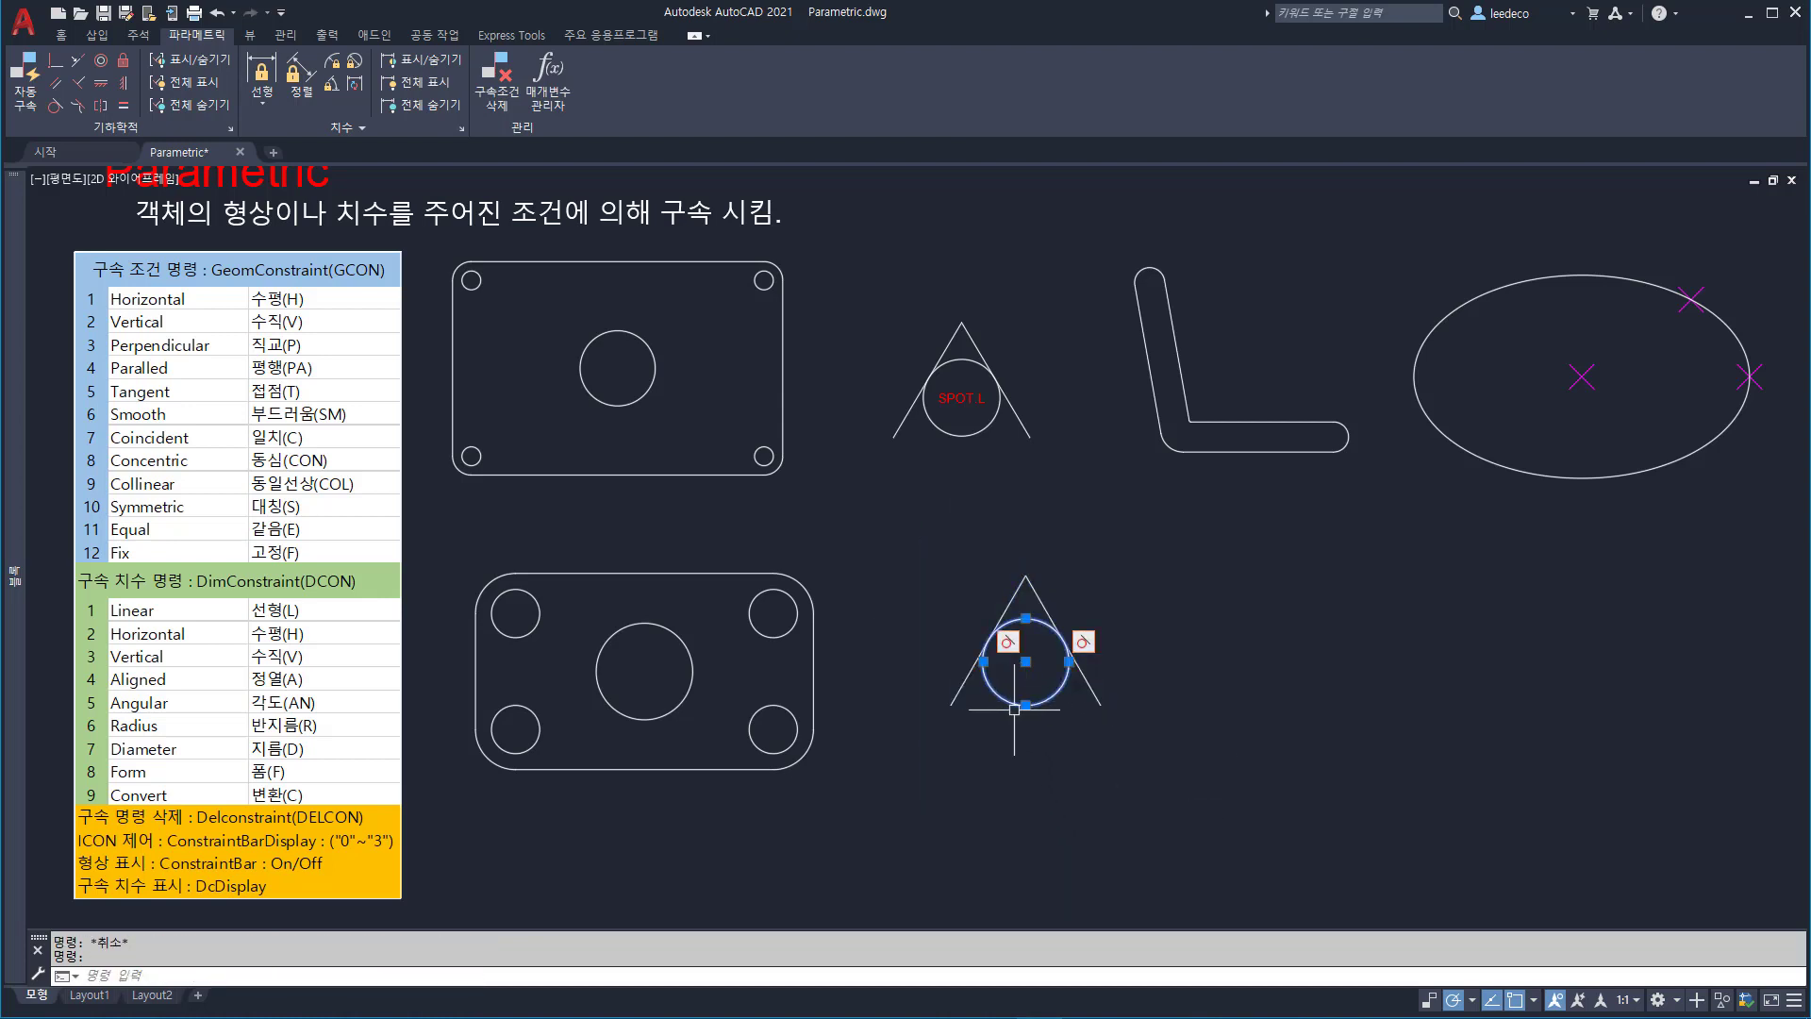
{"action": "left_click", "coordinate": [1026, 703]}
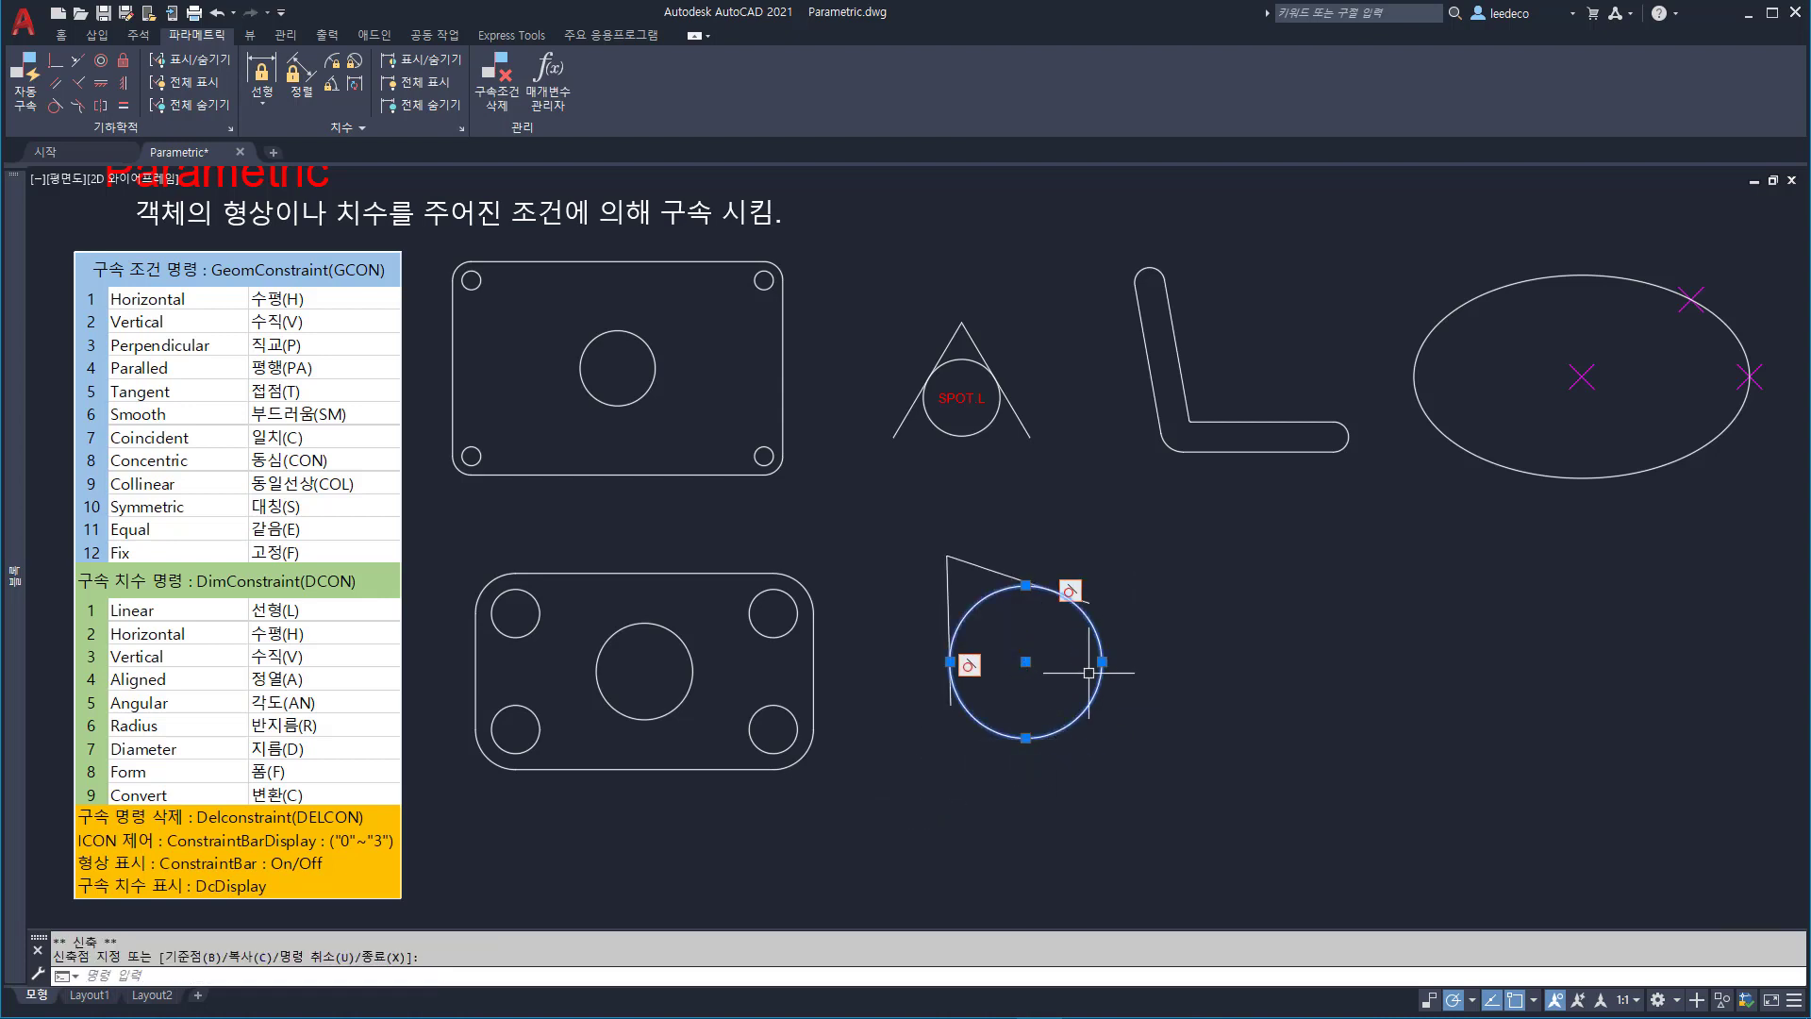
{"action": "key", "text": "Escape"}
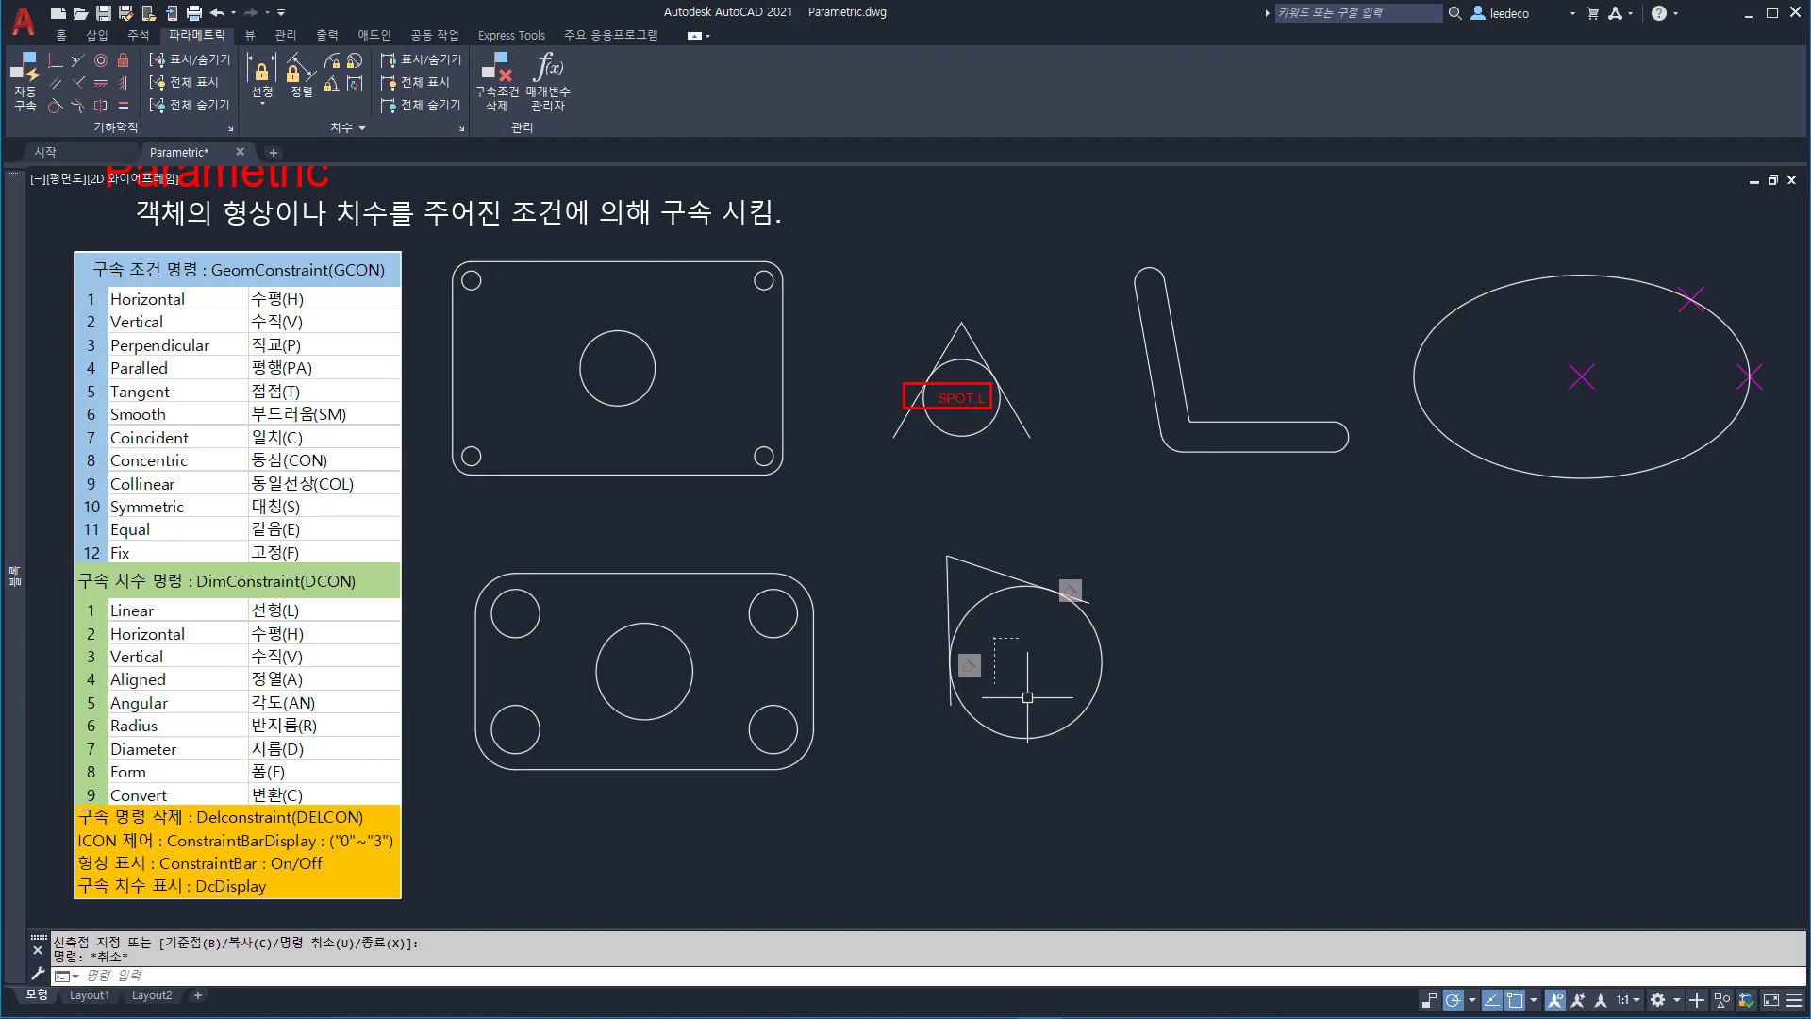
{"action": "left_click", "coordinate": [1150, 784]}
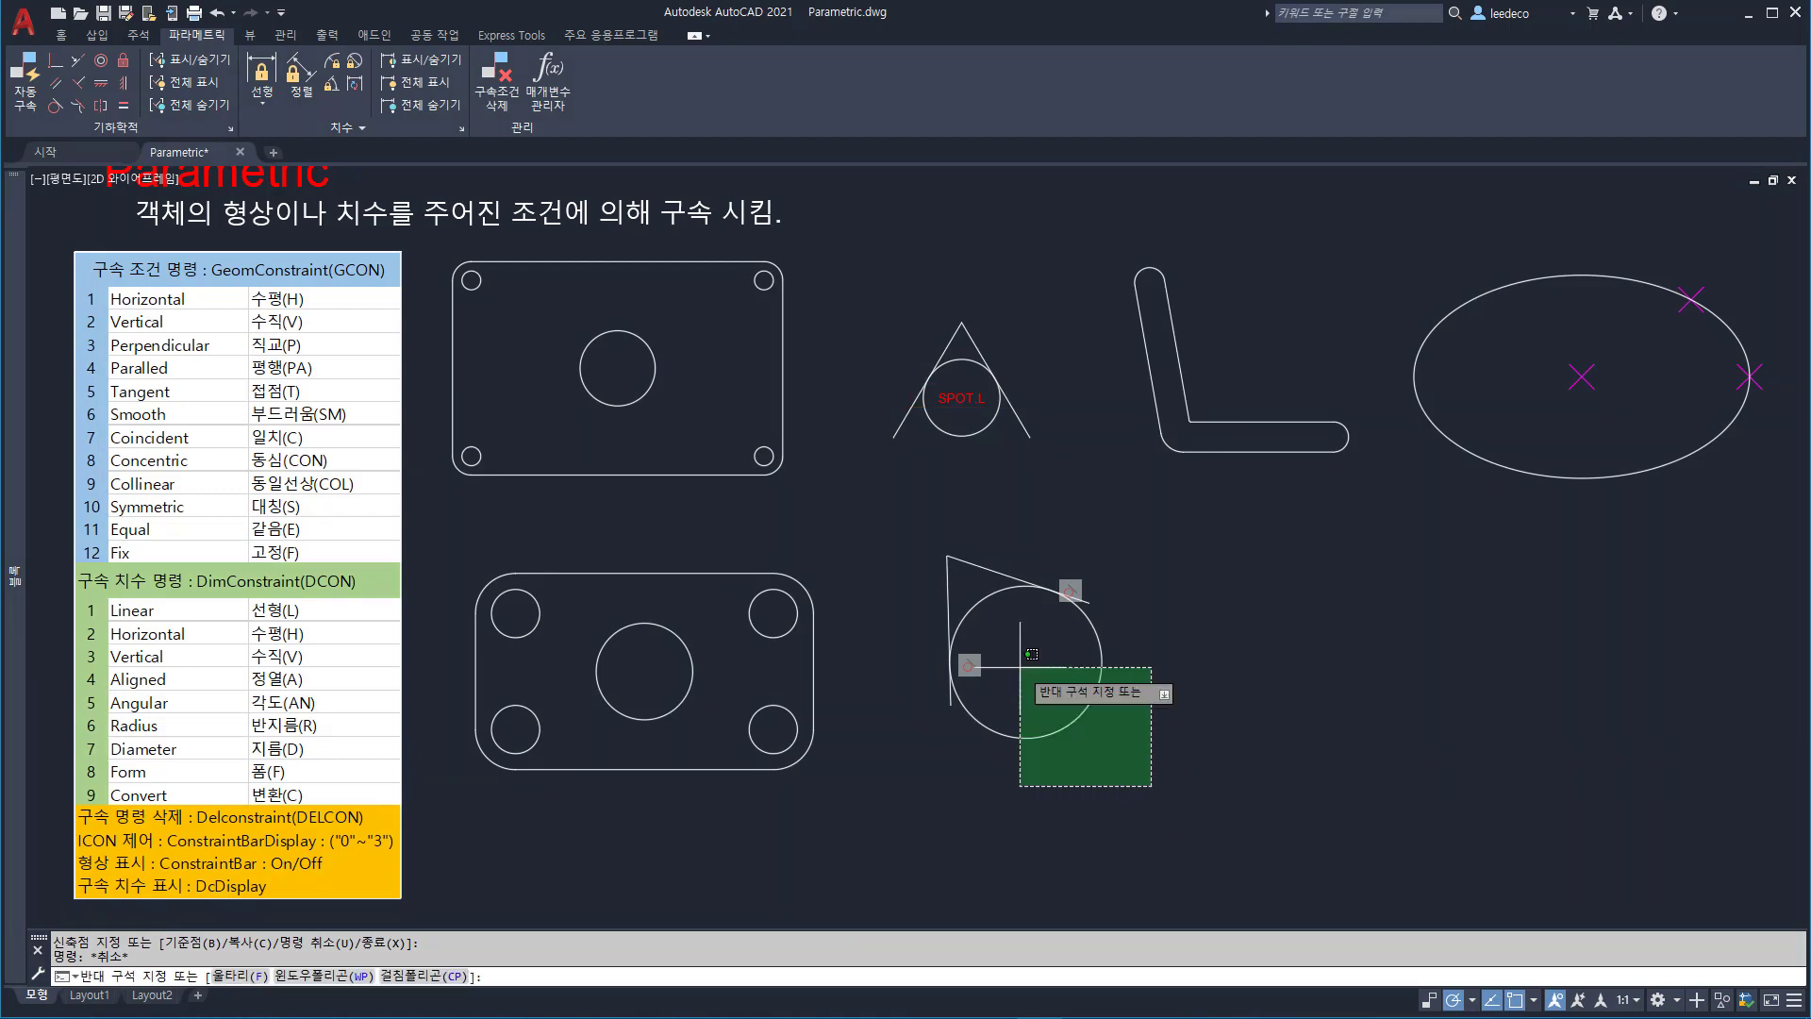
{"action": "left_click", "coordinate": [1130, 750]}
{"action": "left_click", "coordinate": [1134, 782]}
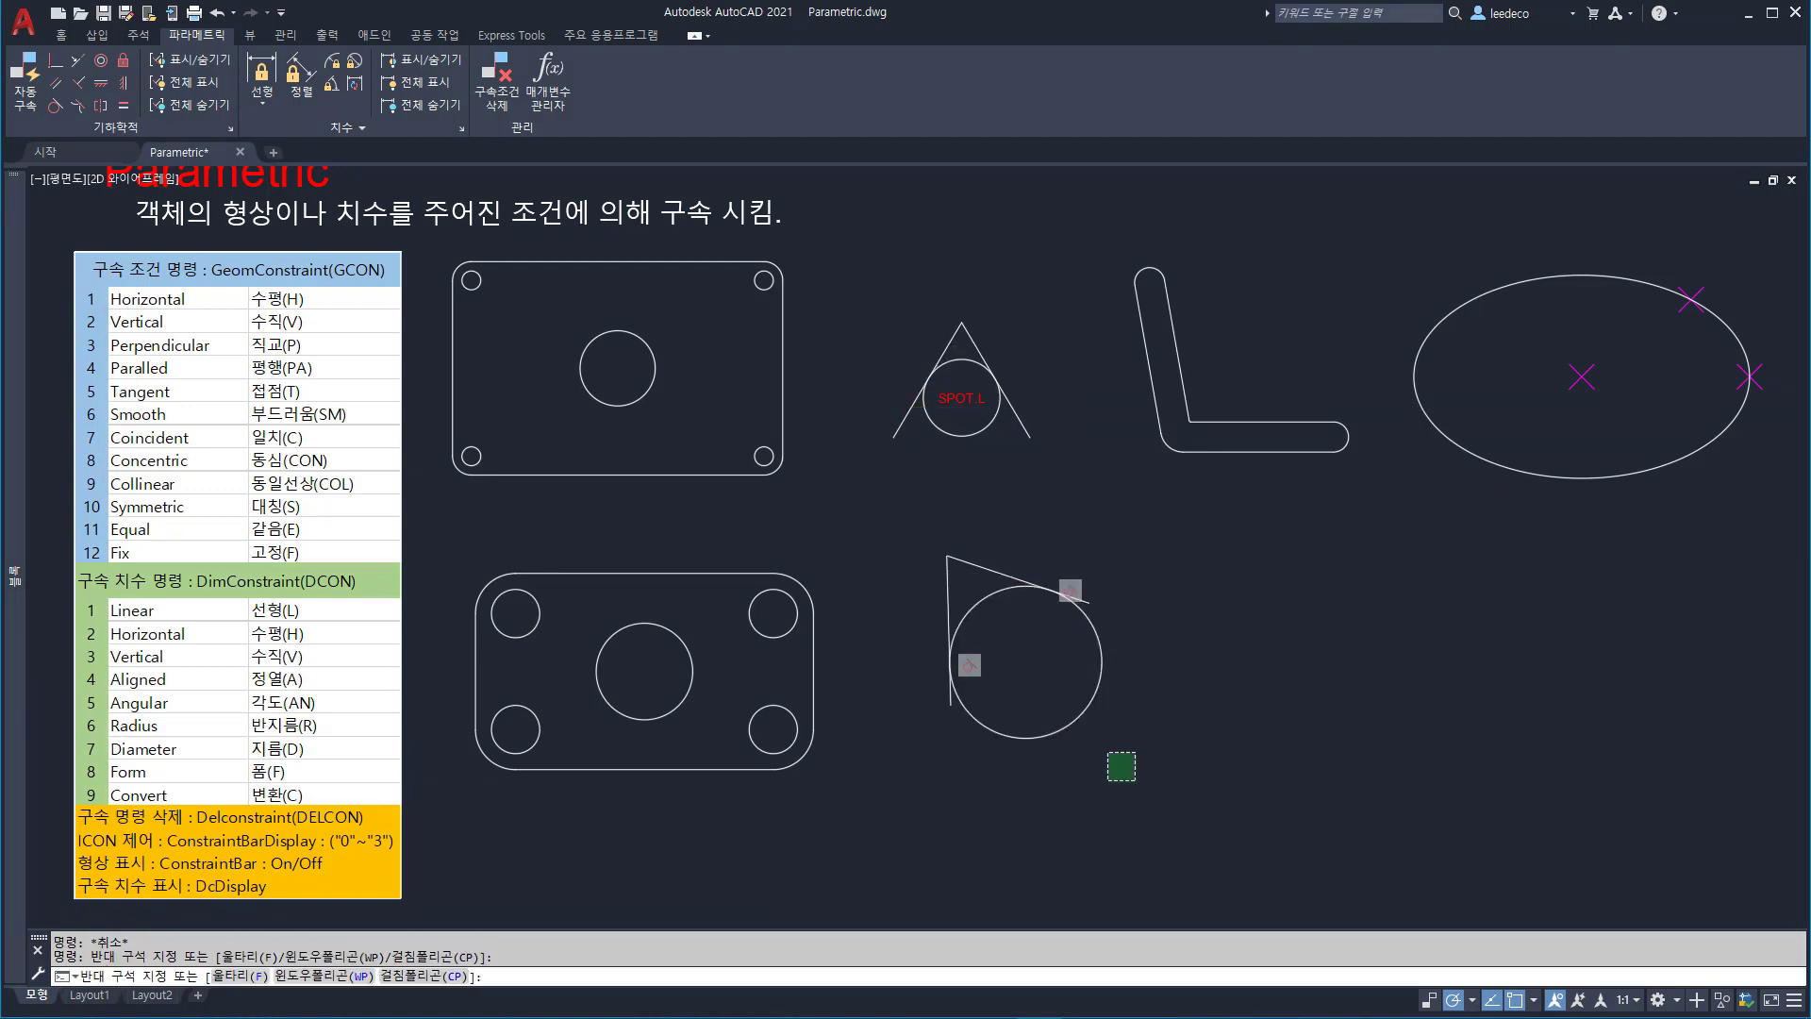
{"action": "left_click", "coordinate": [1257, 726]}
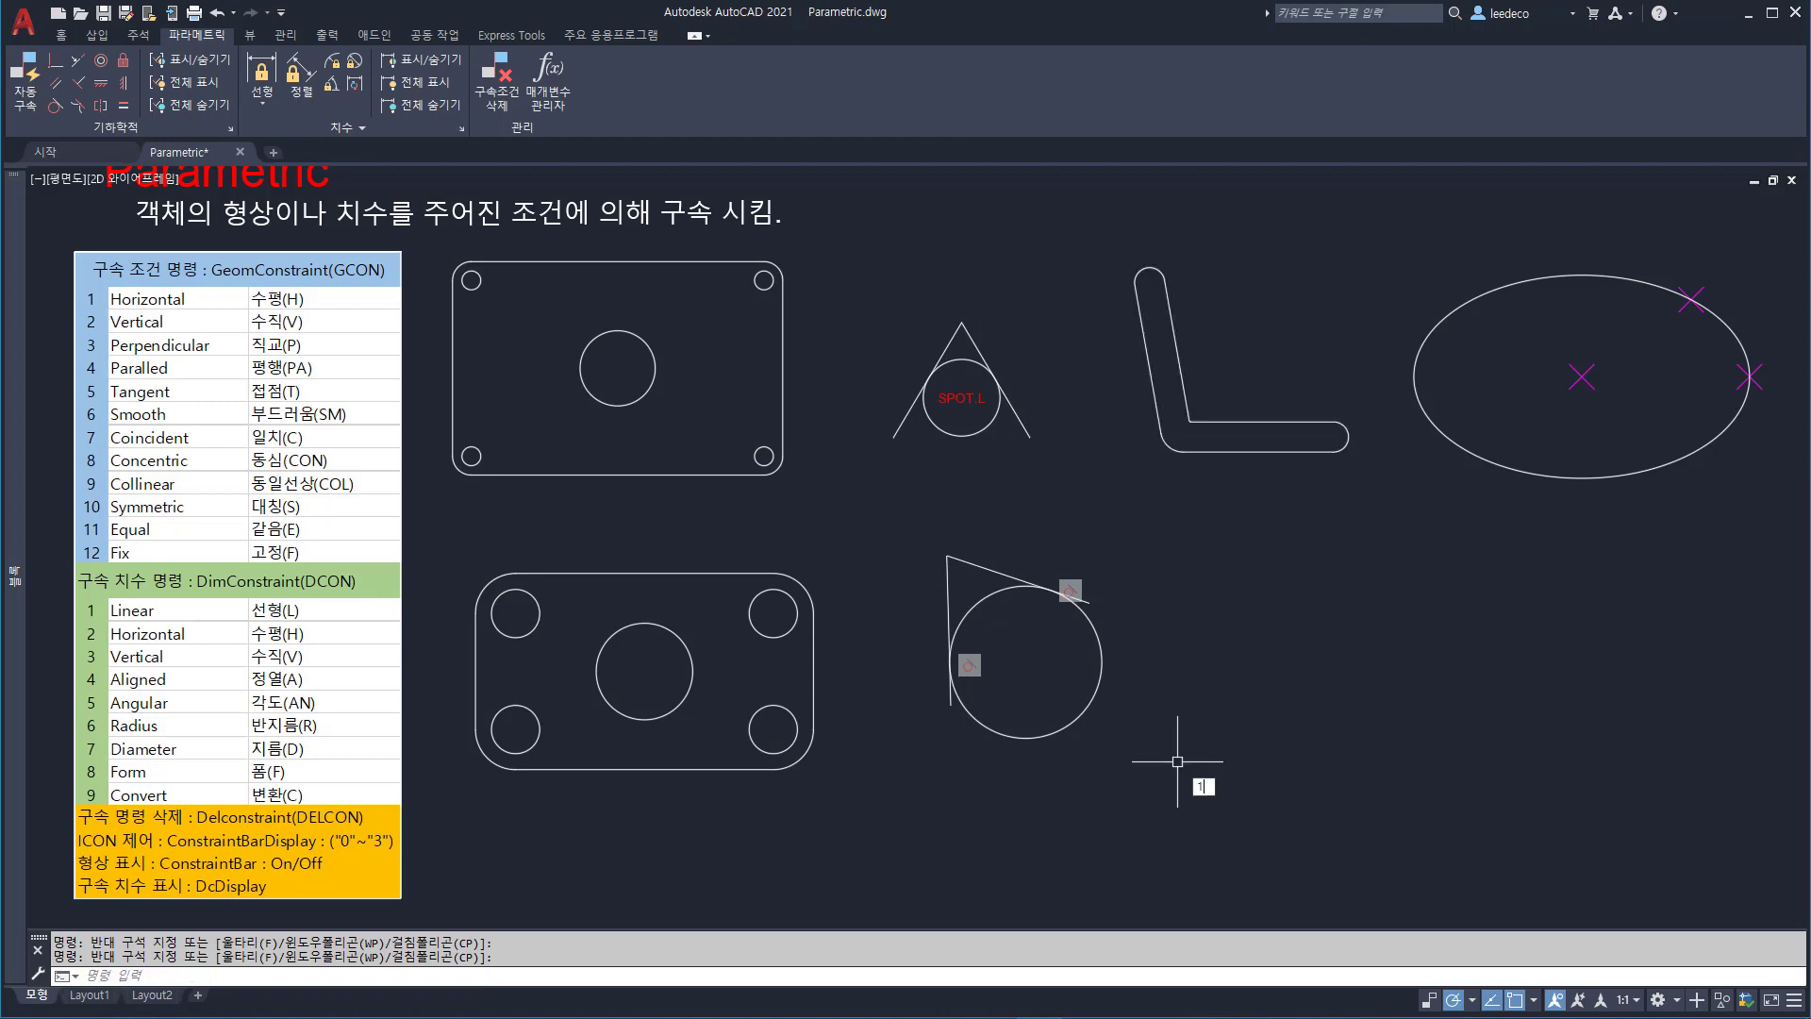
{"action": "key", "text": "Return"}
{"action": "key", "text": "Escape"}
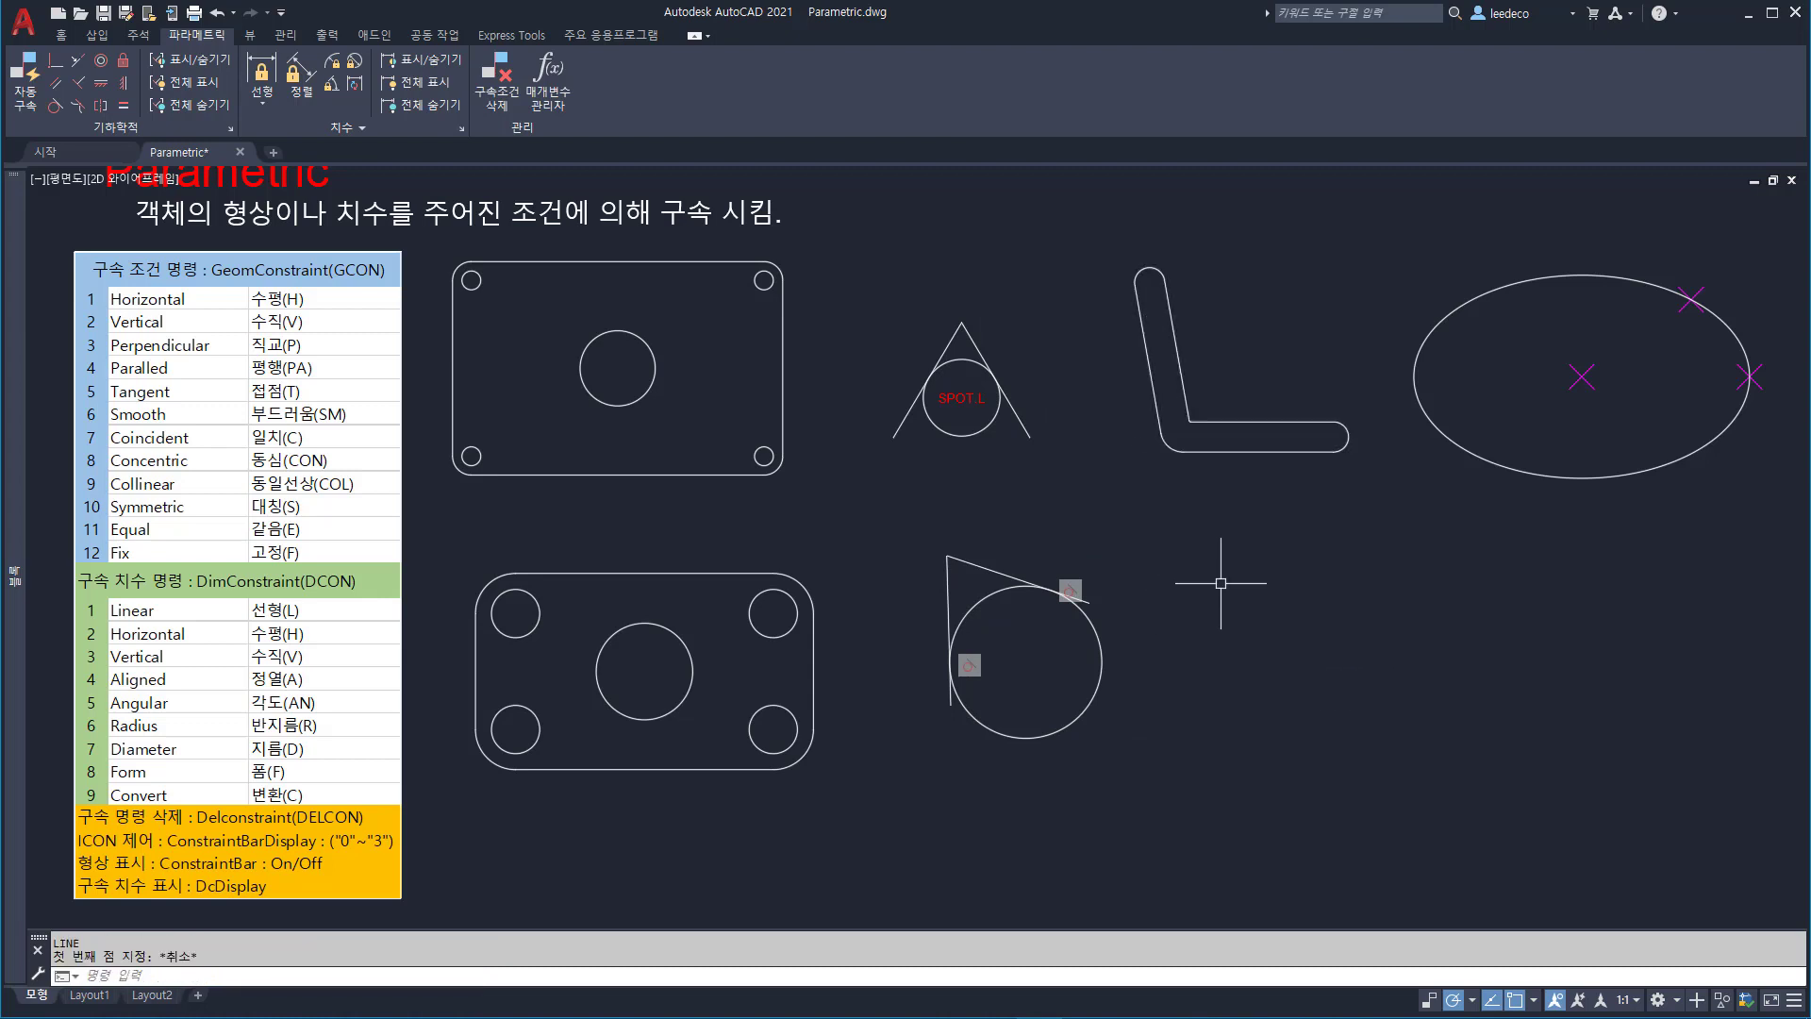
- Draw an open L-shaped polyline below the slotted bracket, with a steep slanted leg followed by a horizontal leg
{"action": "type", "text": "pl"}
{"action": "key", "text": "Return"}
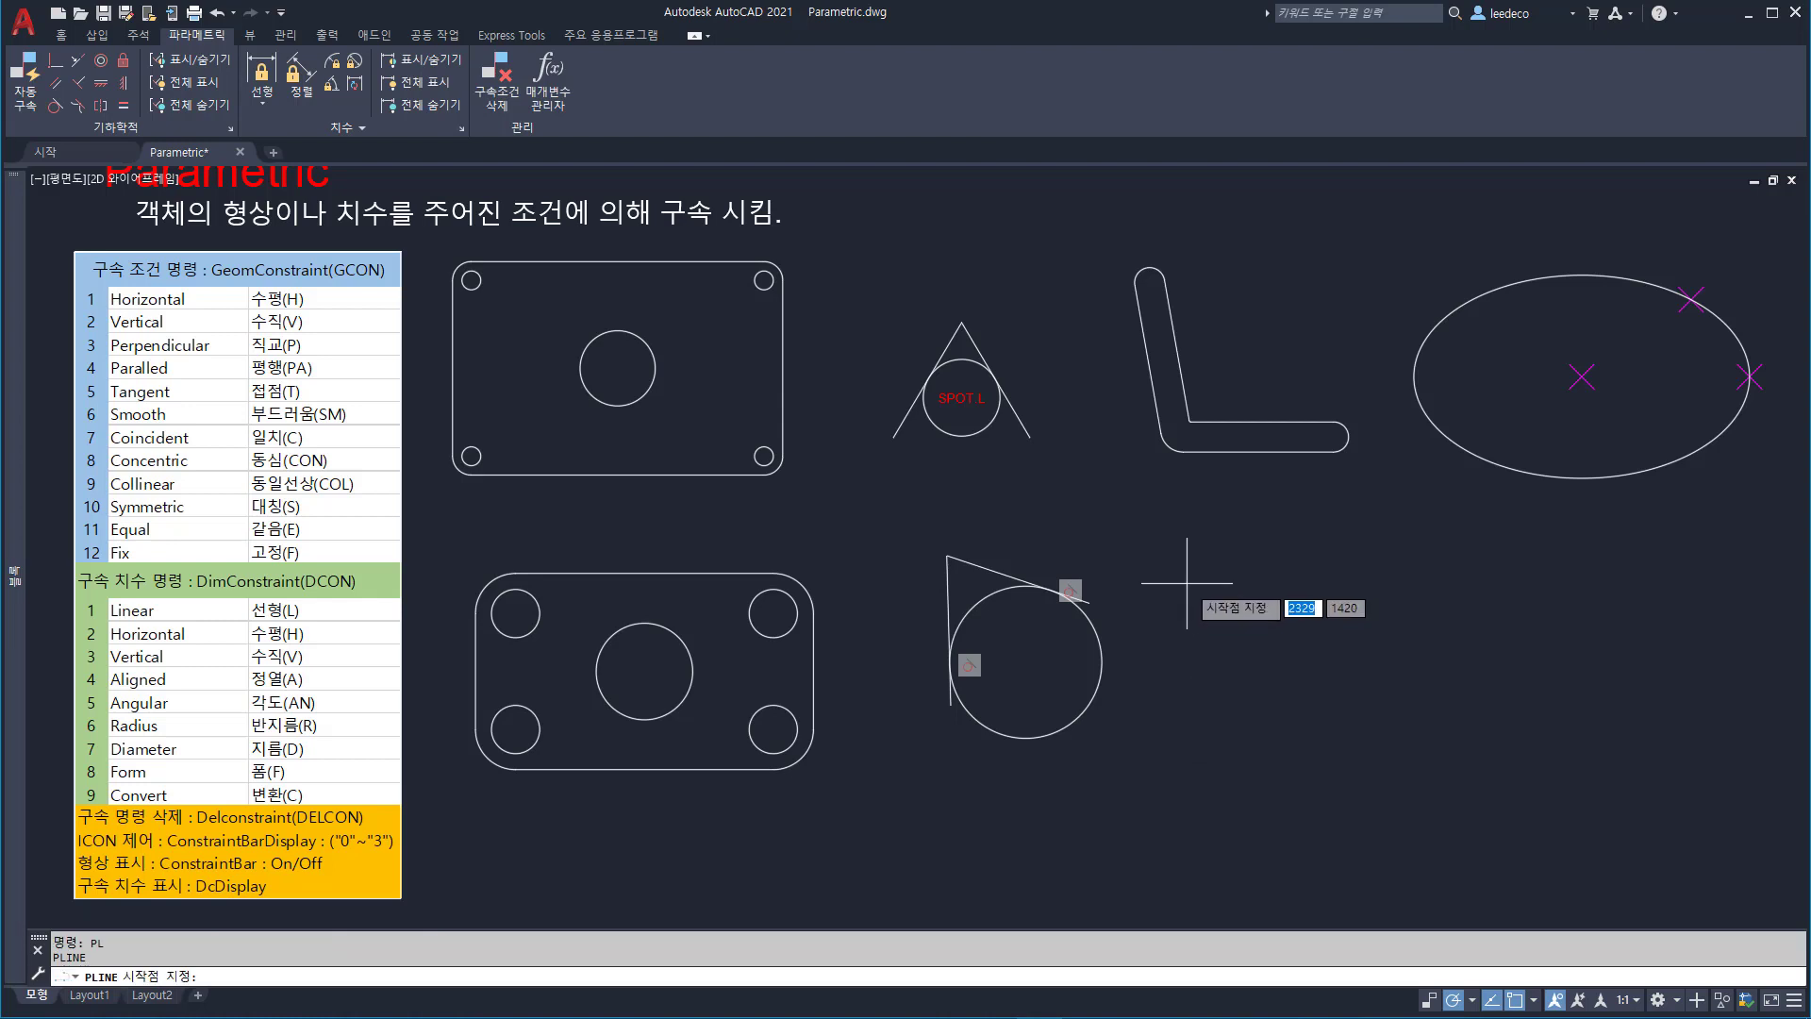
{"action": "left_click", "coordinate": [1185, 578]}
{"action": "left_click", "coordinate": [1211, 737]}
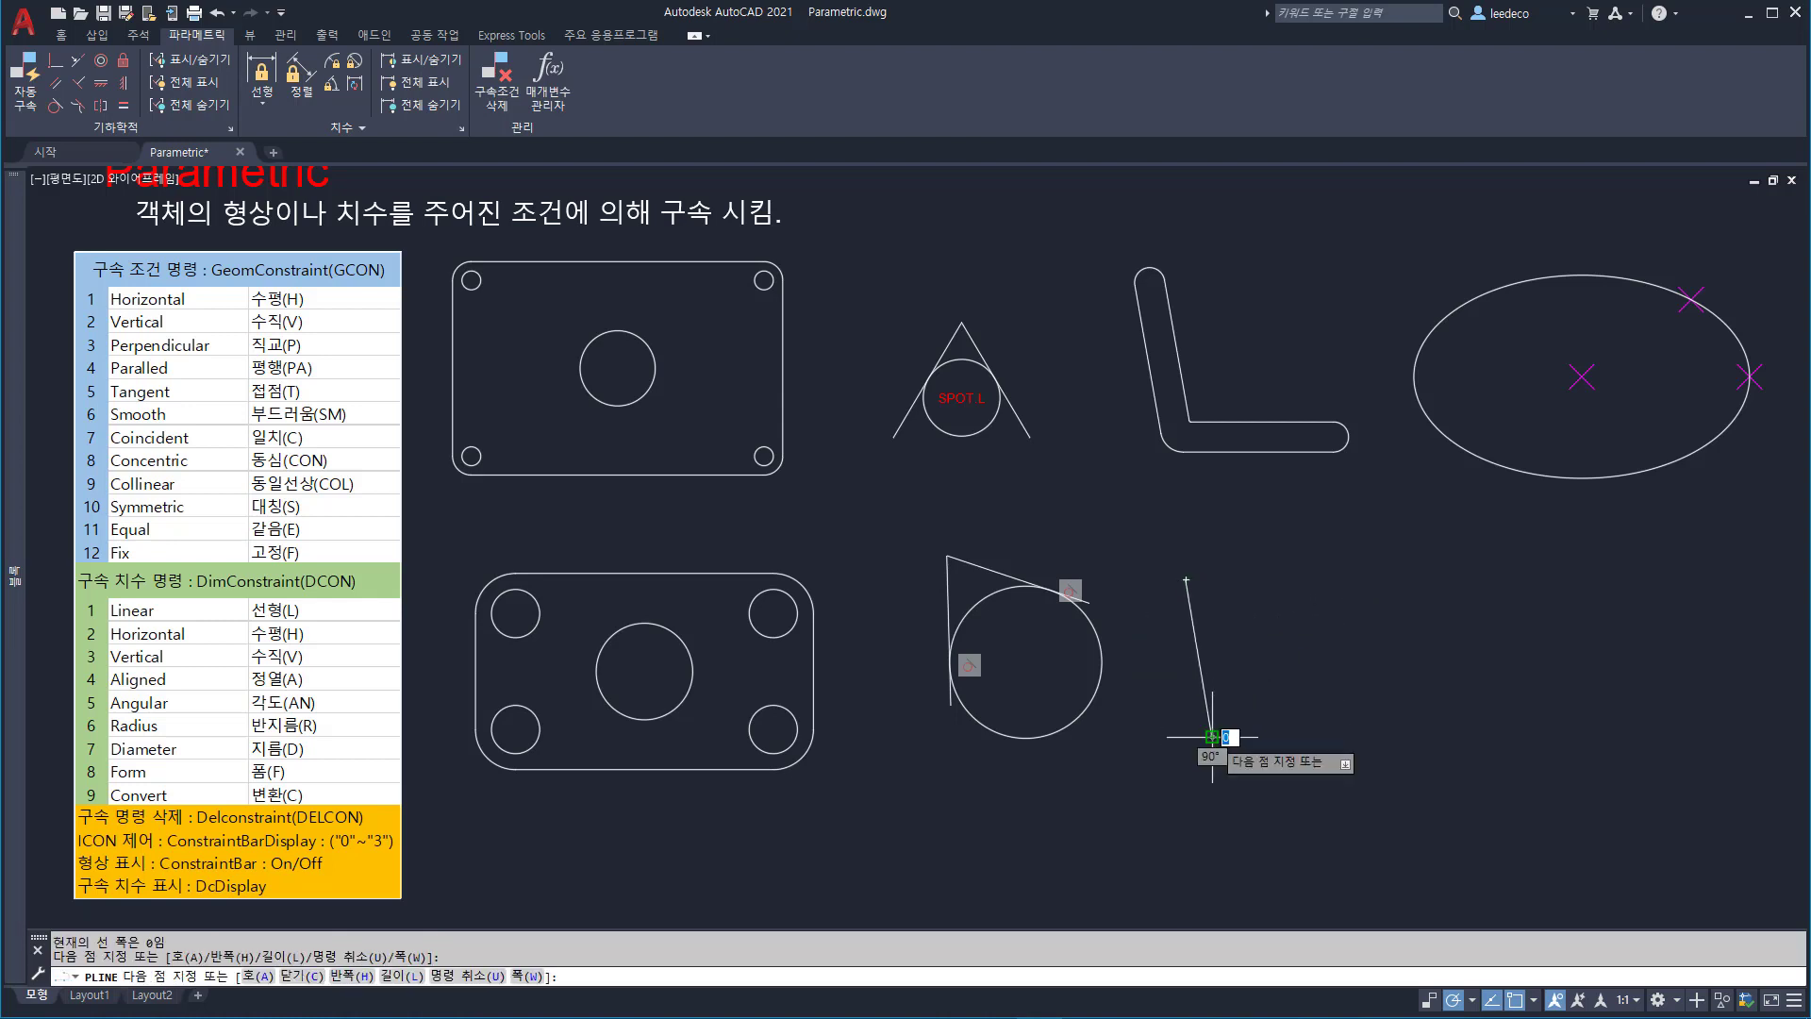
{"action": "left_click", "coordinate": [1392, 736]}
{"action": "key", "text": "Return"}
- Define the L-shaped polyline as a block named "s" with its base point at the corner, and open it in the block editor
{"action": "left_click", "coordinate": [1352, 801]}
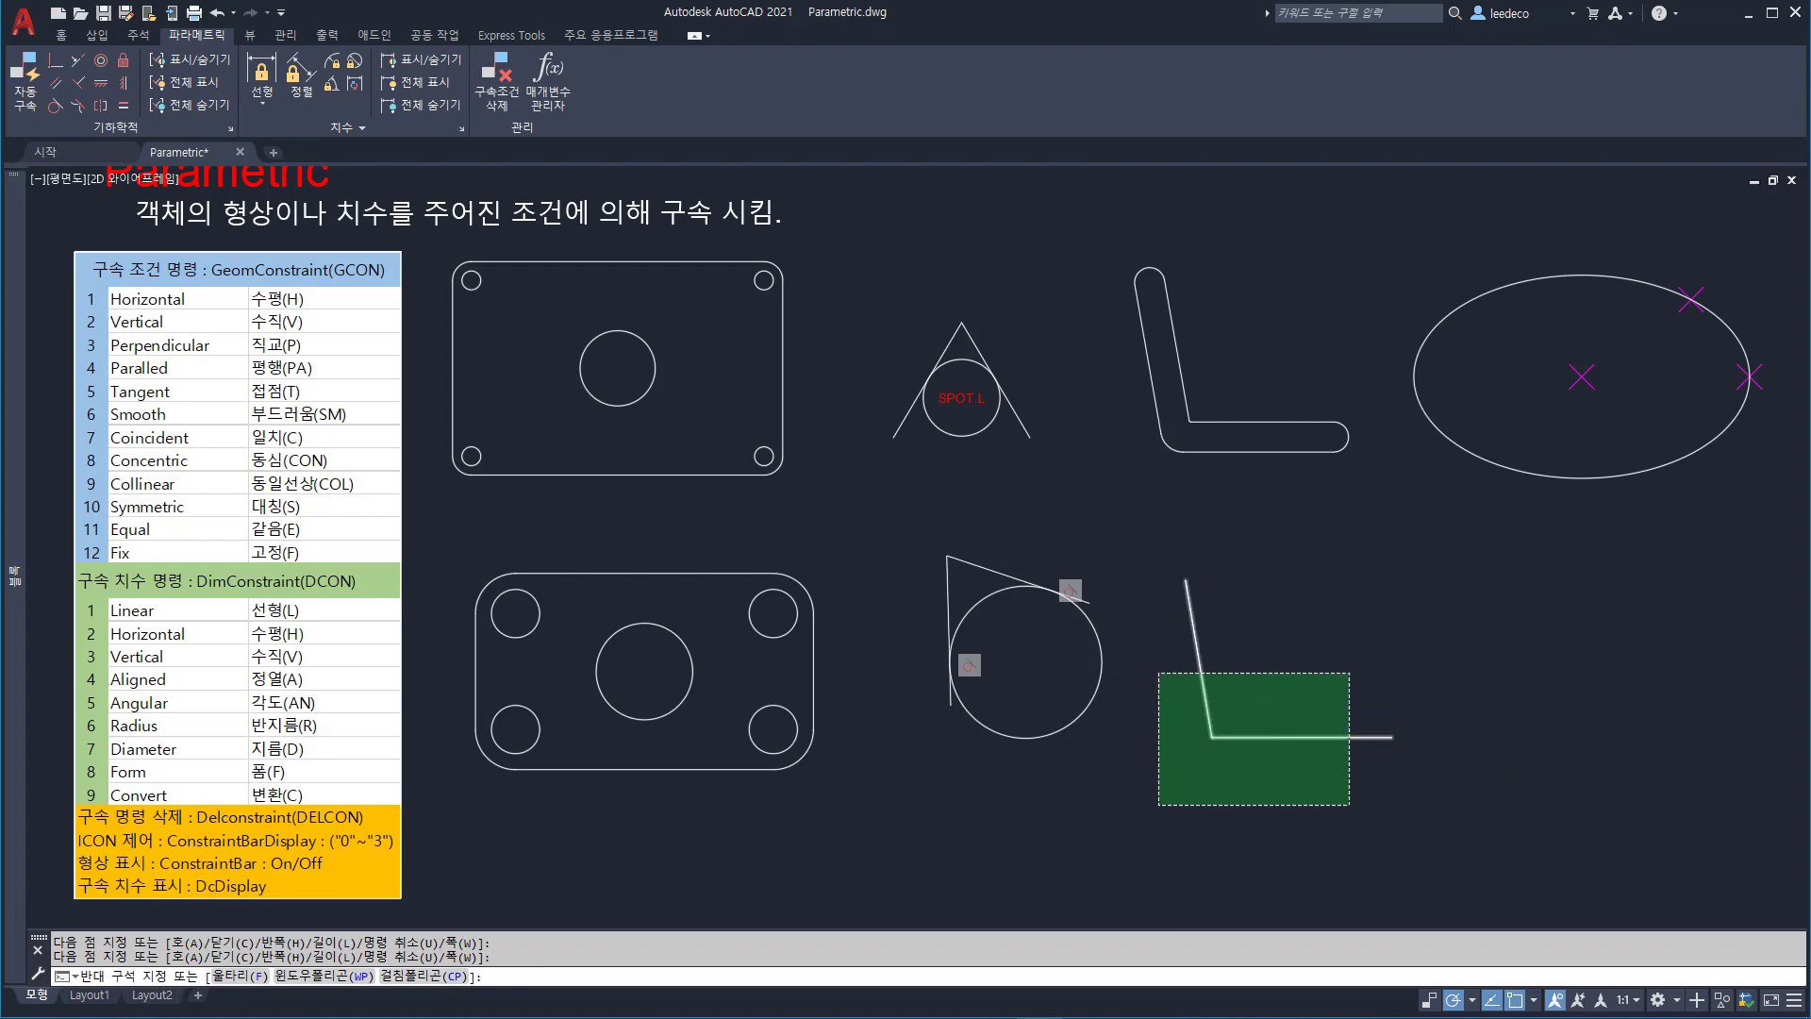
{"action": "left_click", "coordinate": [1153, 668]}
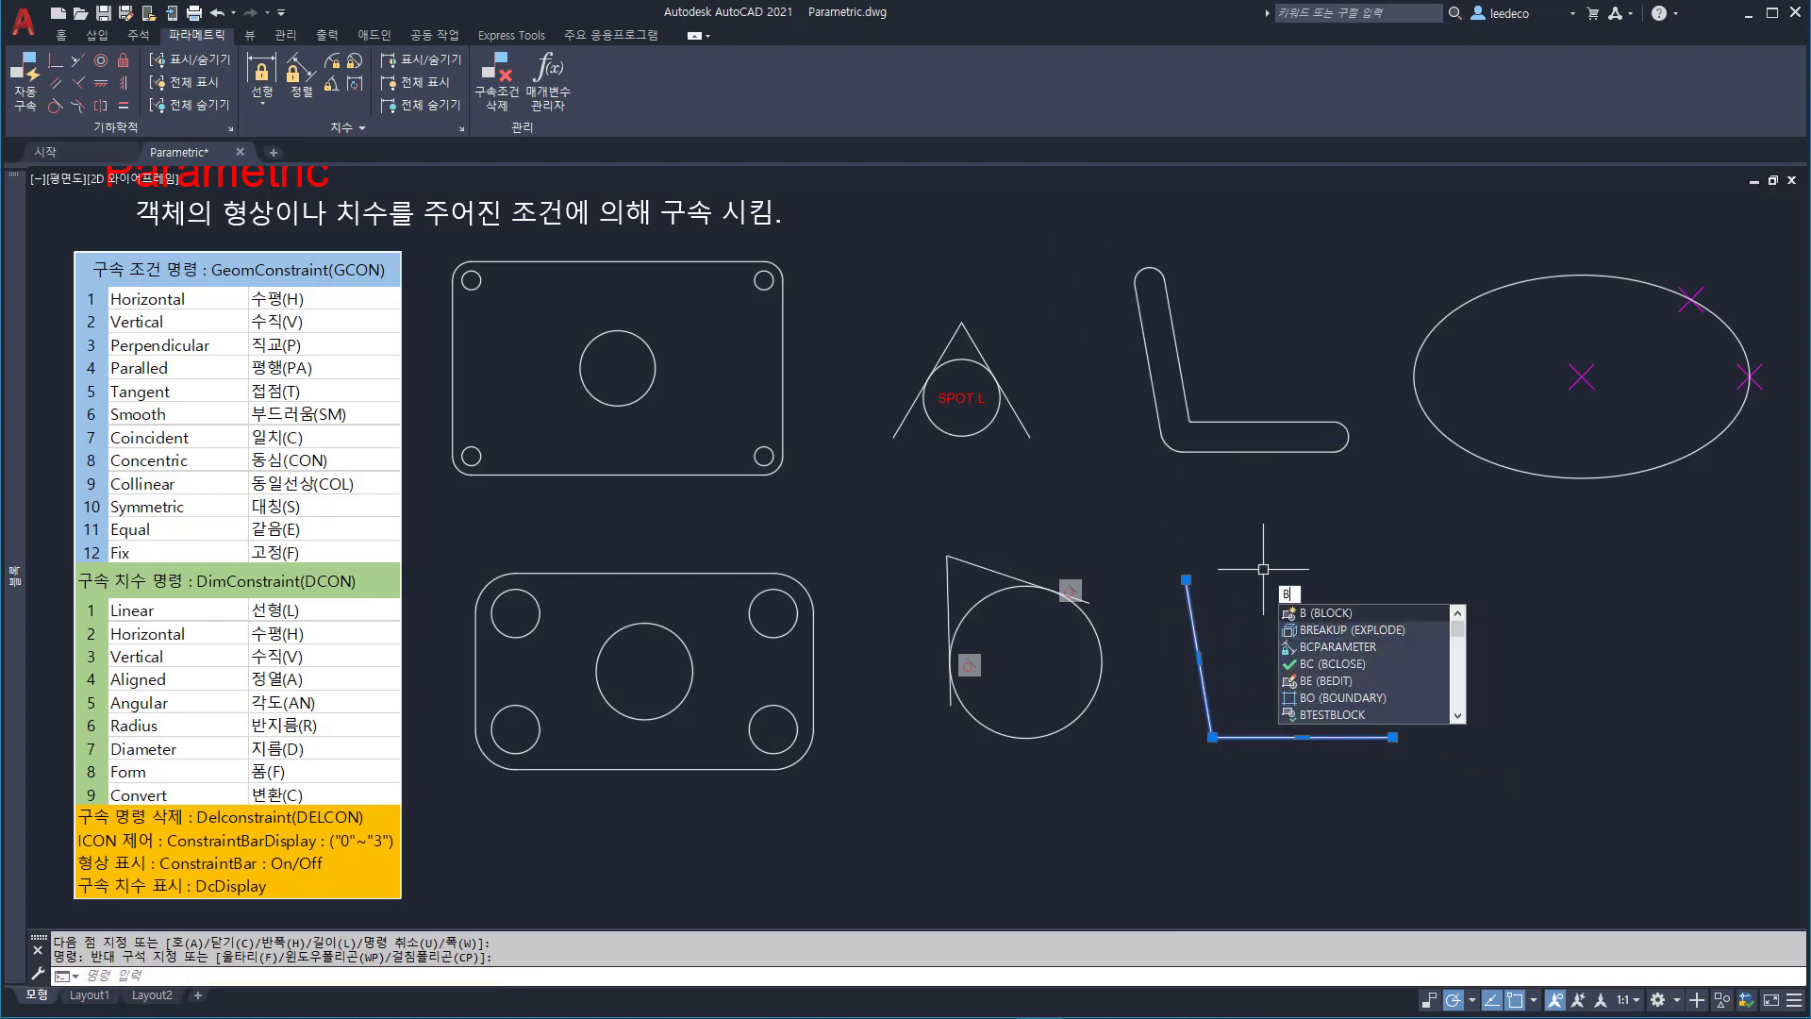
{"action": "key", "text": "Return"}
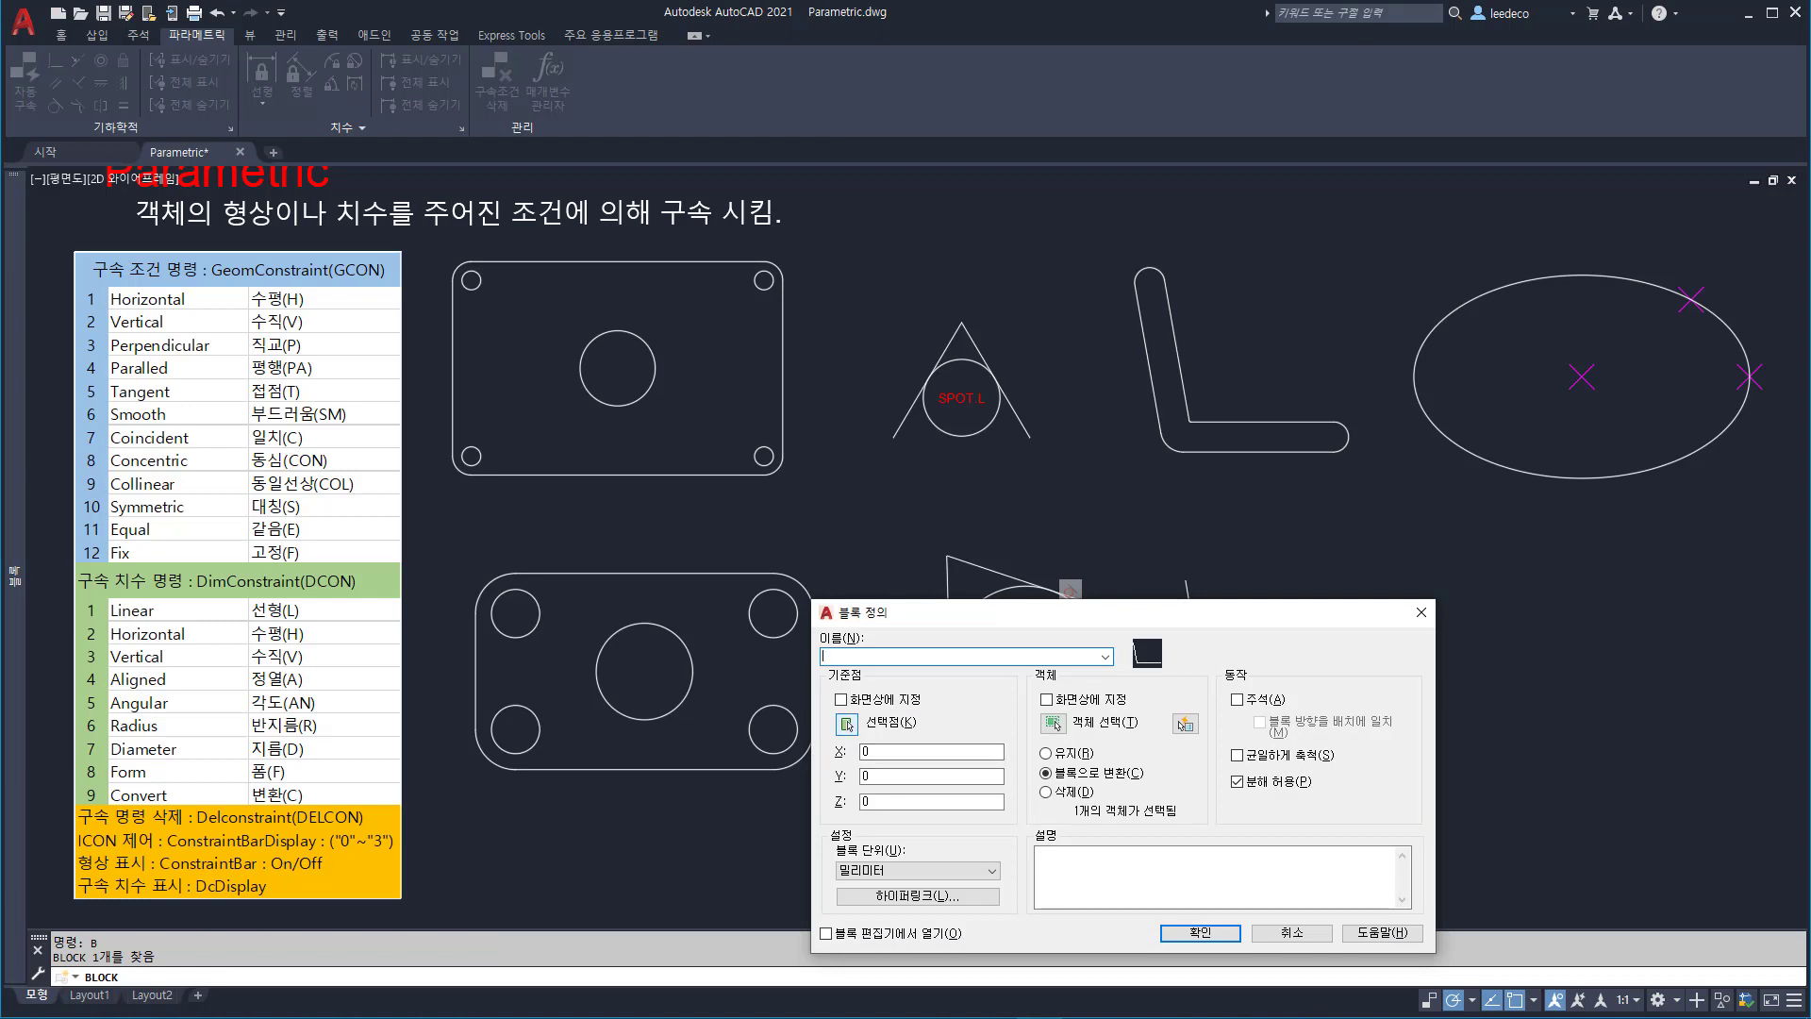
{"action": "left_click", "coordinate": [846, 723]}
{"action": "left_click", "coordinate": [1219, 735]}
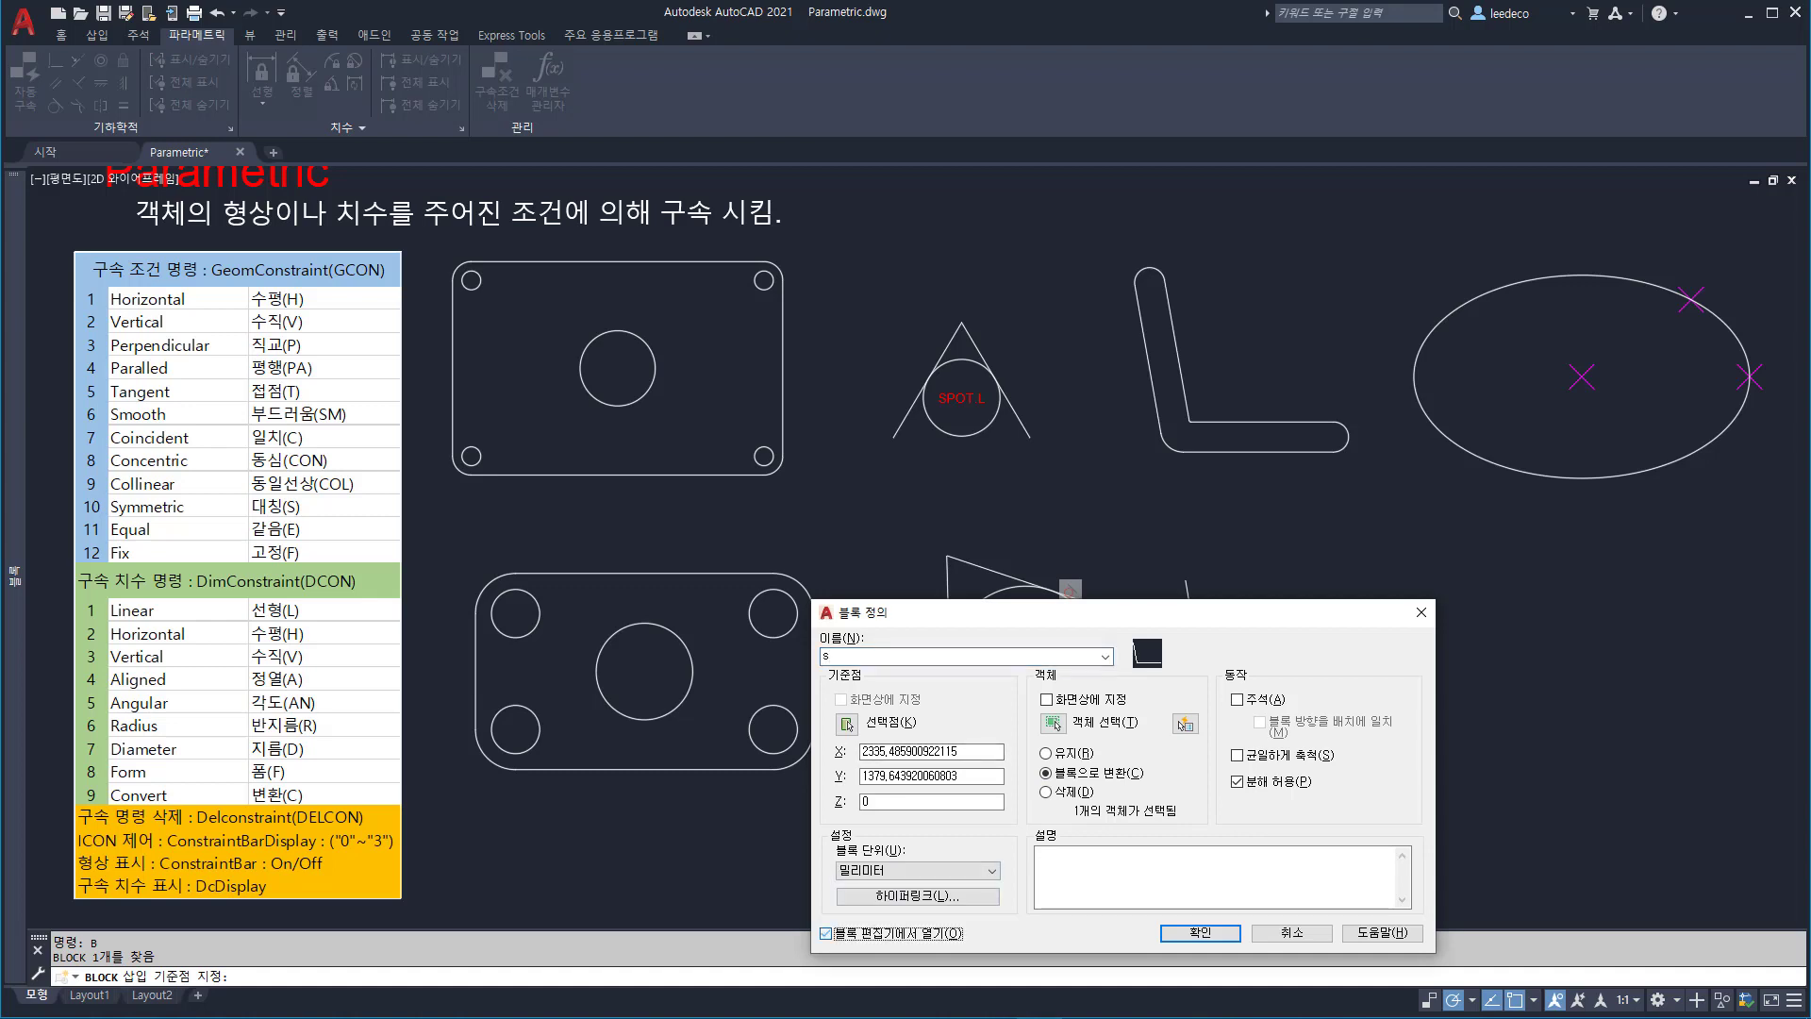
{"action": "key", "text": "Return"}
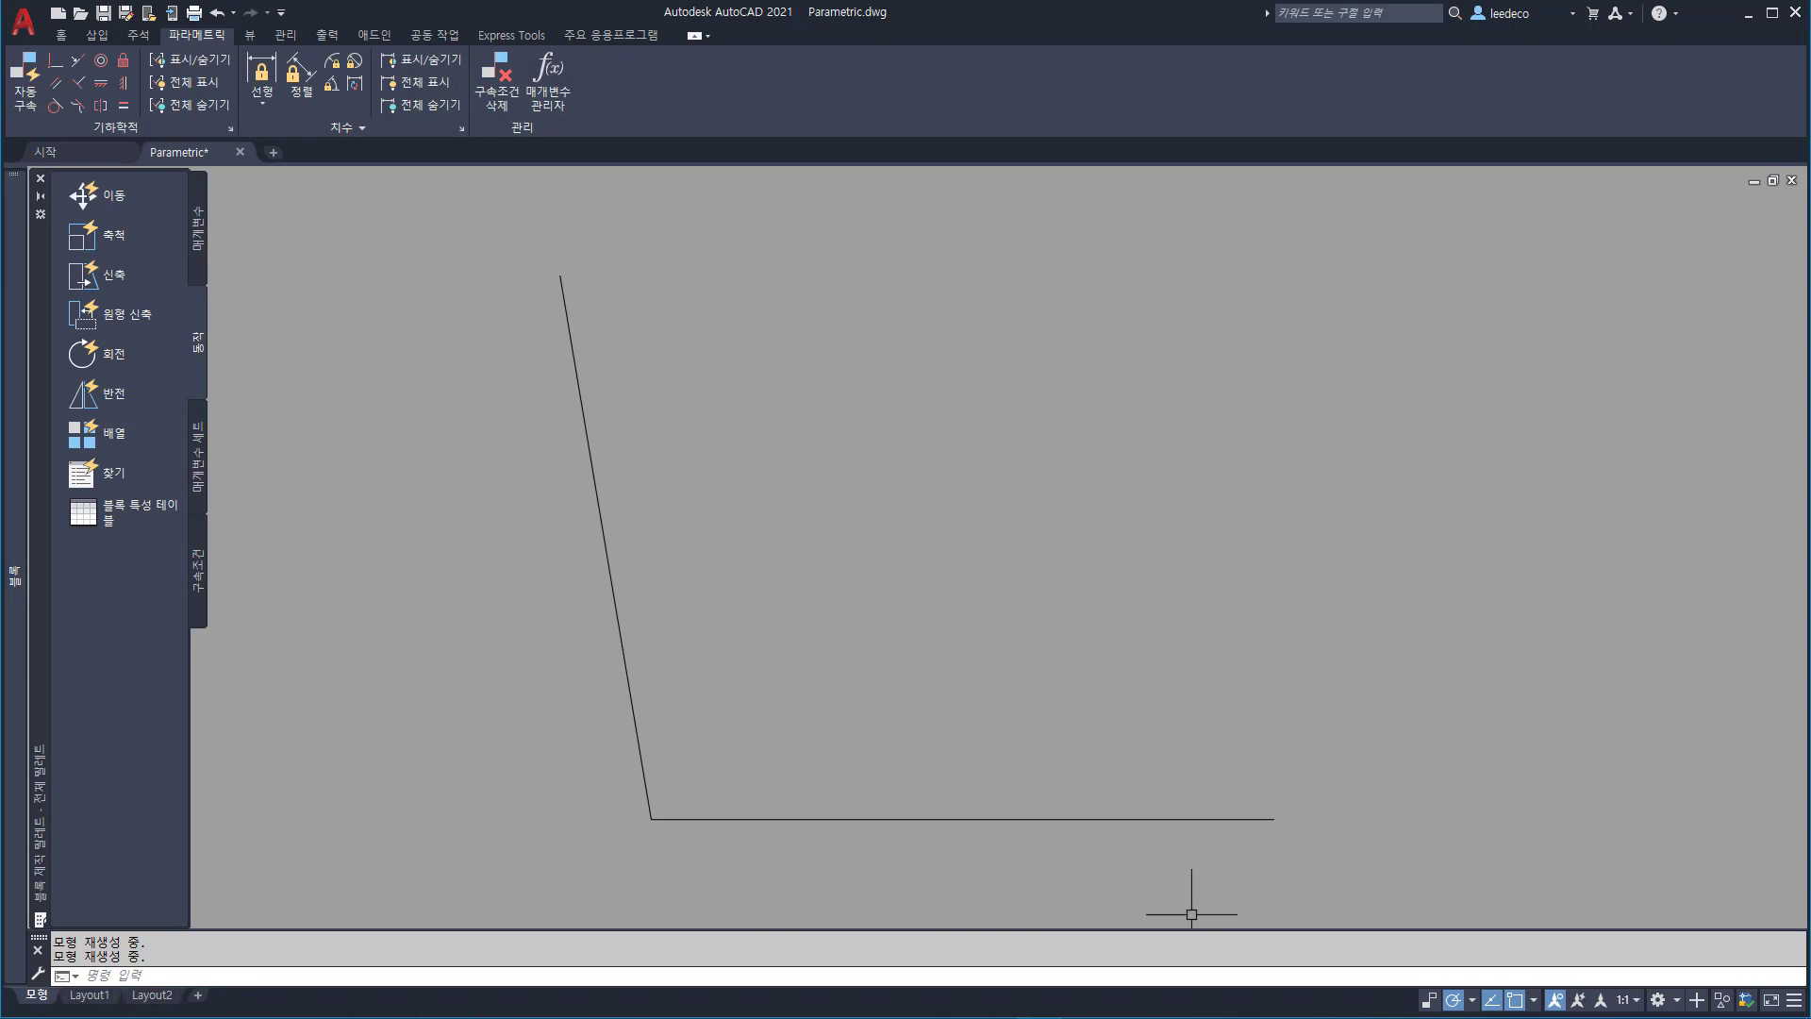
- Offset the L-shaped polyline about 6 units toward its inner side
{"action": "left_click", "coordinate": [845, 846]}
{"action": "left_click", "coordinate": [629, 788]}
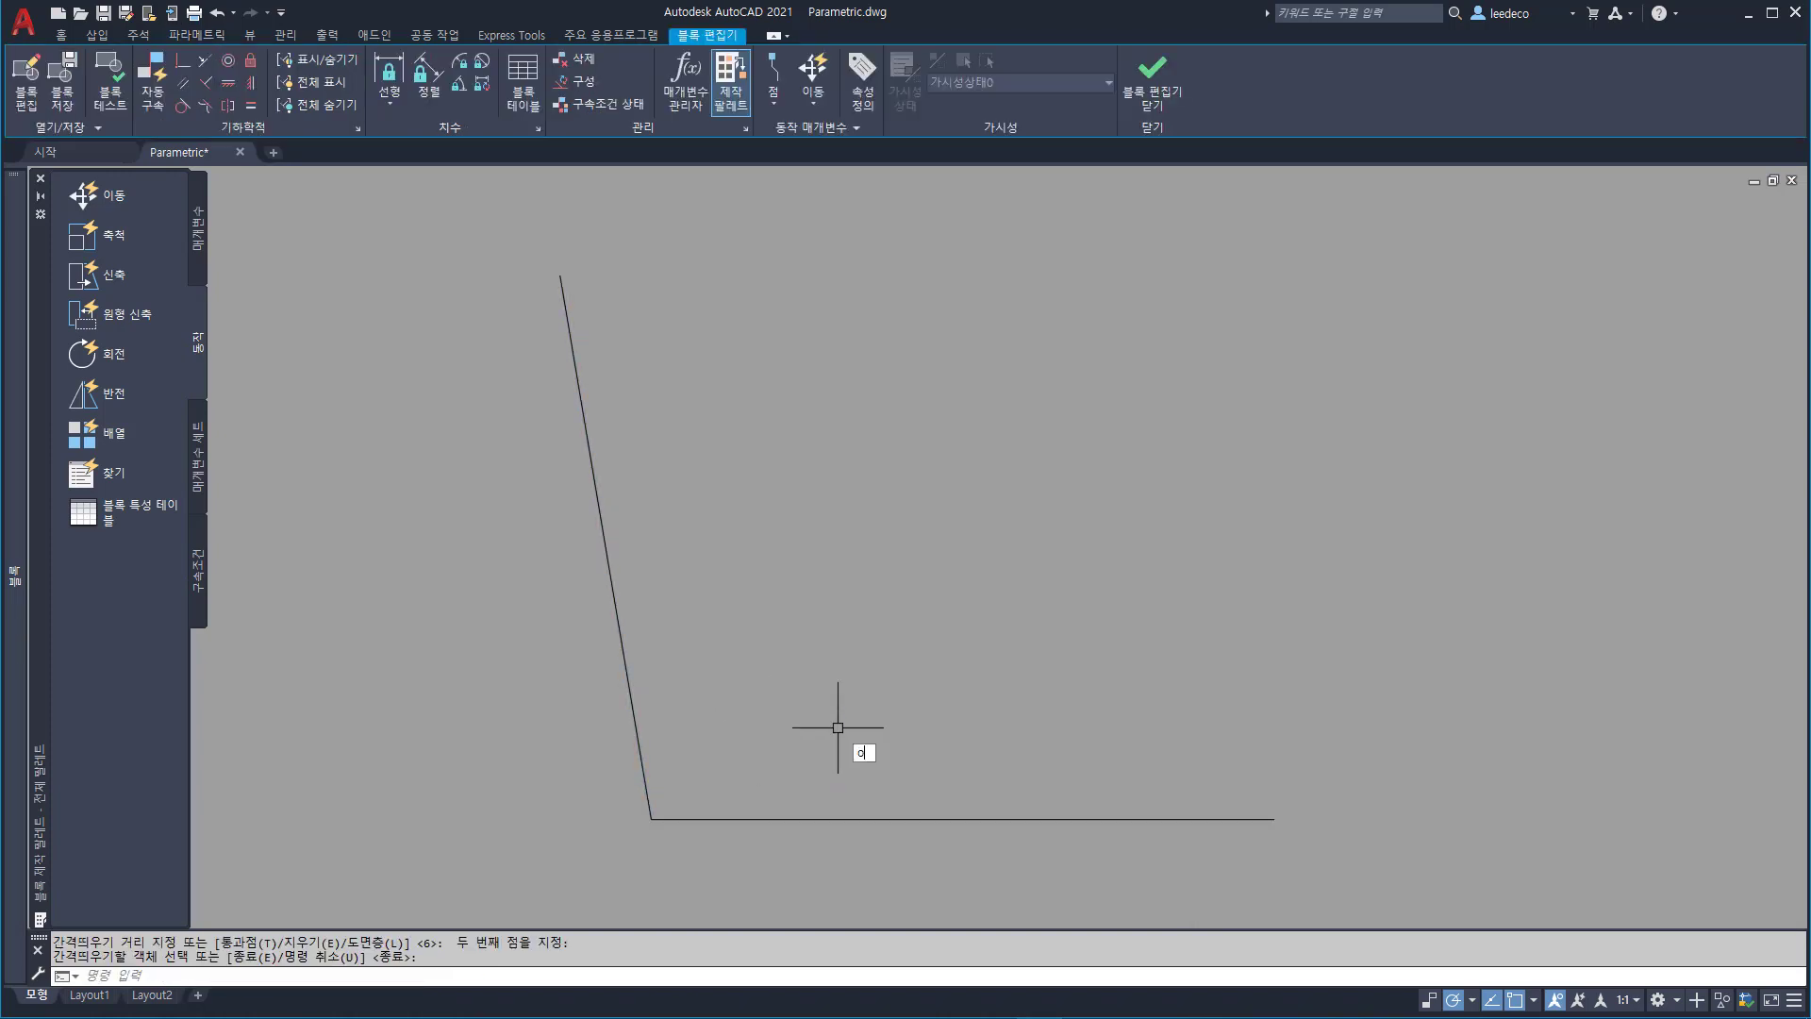
{"action": "key", "text": "Return"}
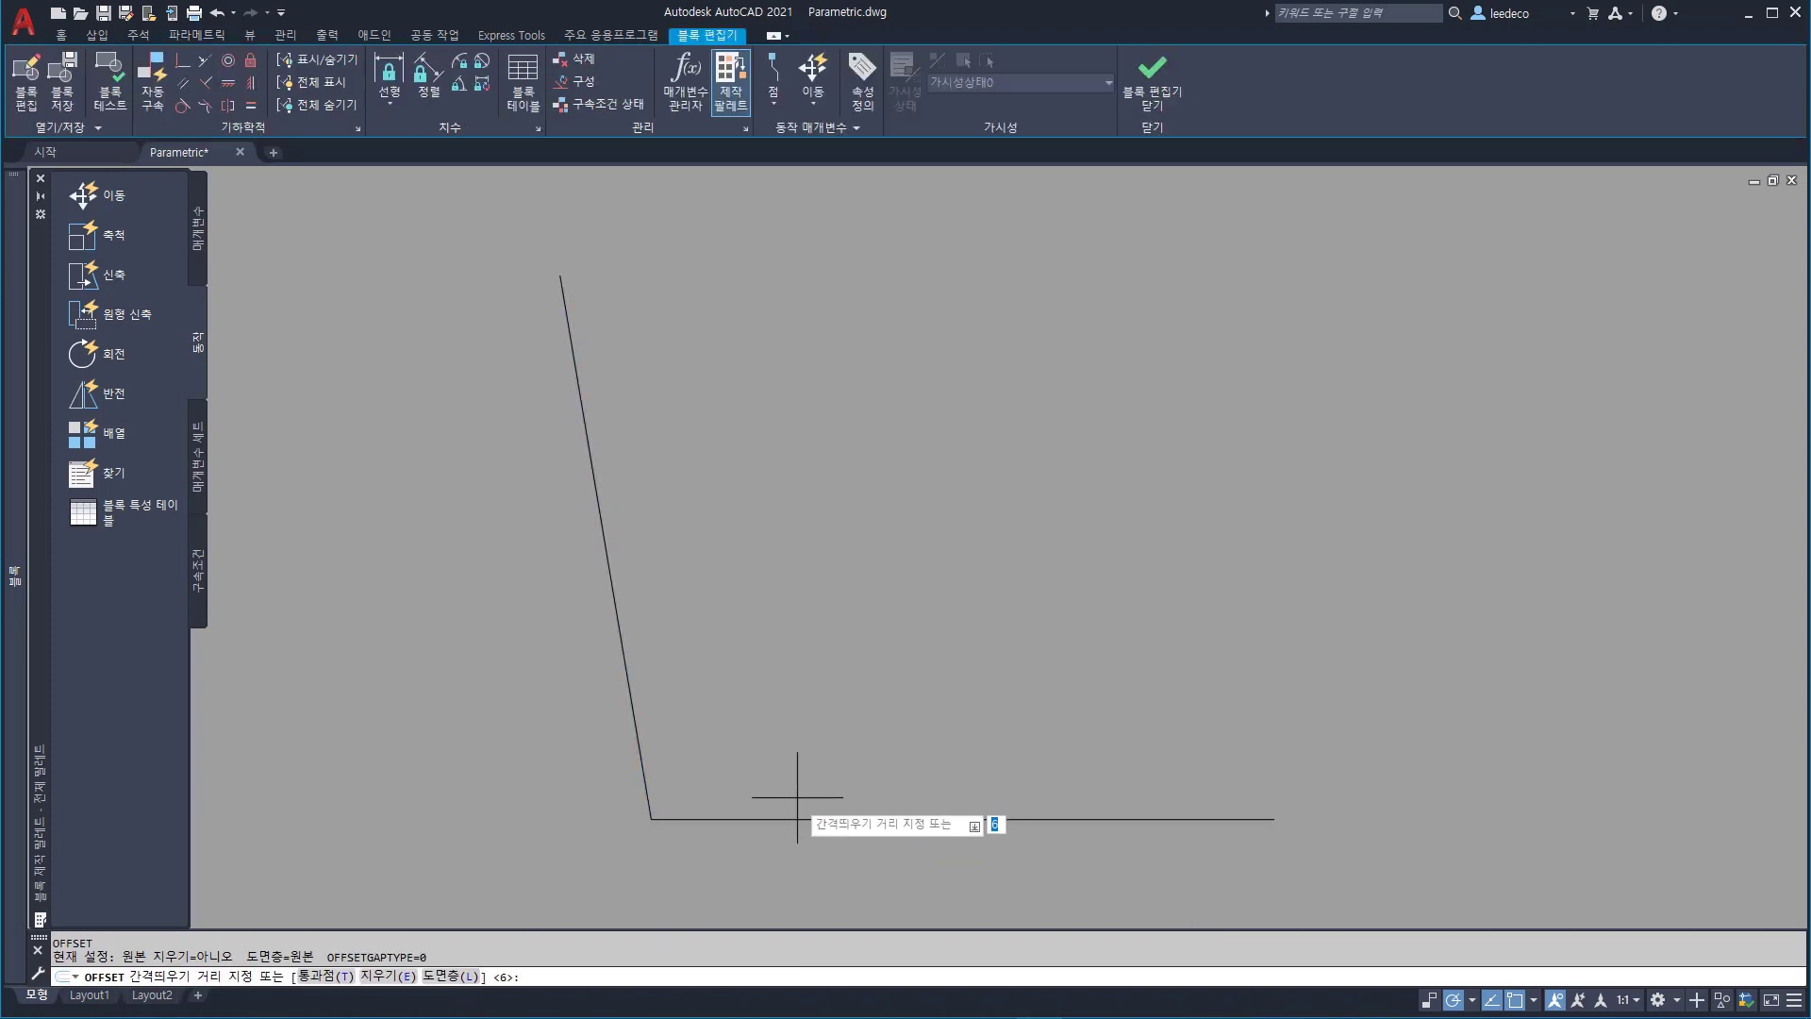
{"action": "left_click", "coordinate": [782, 742]}
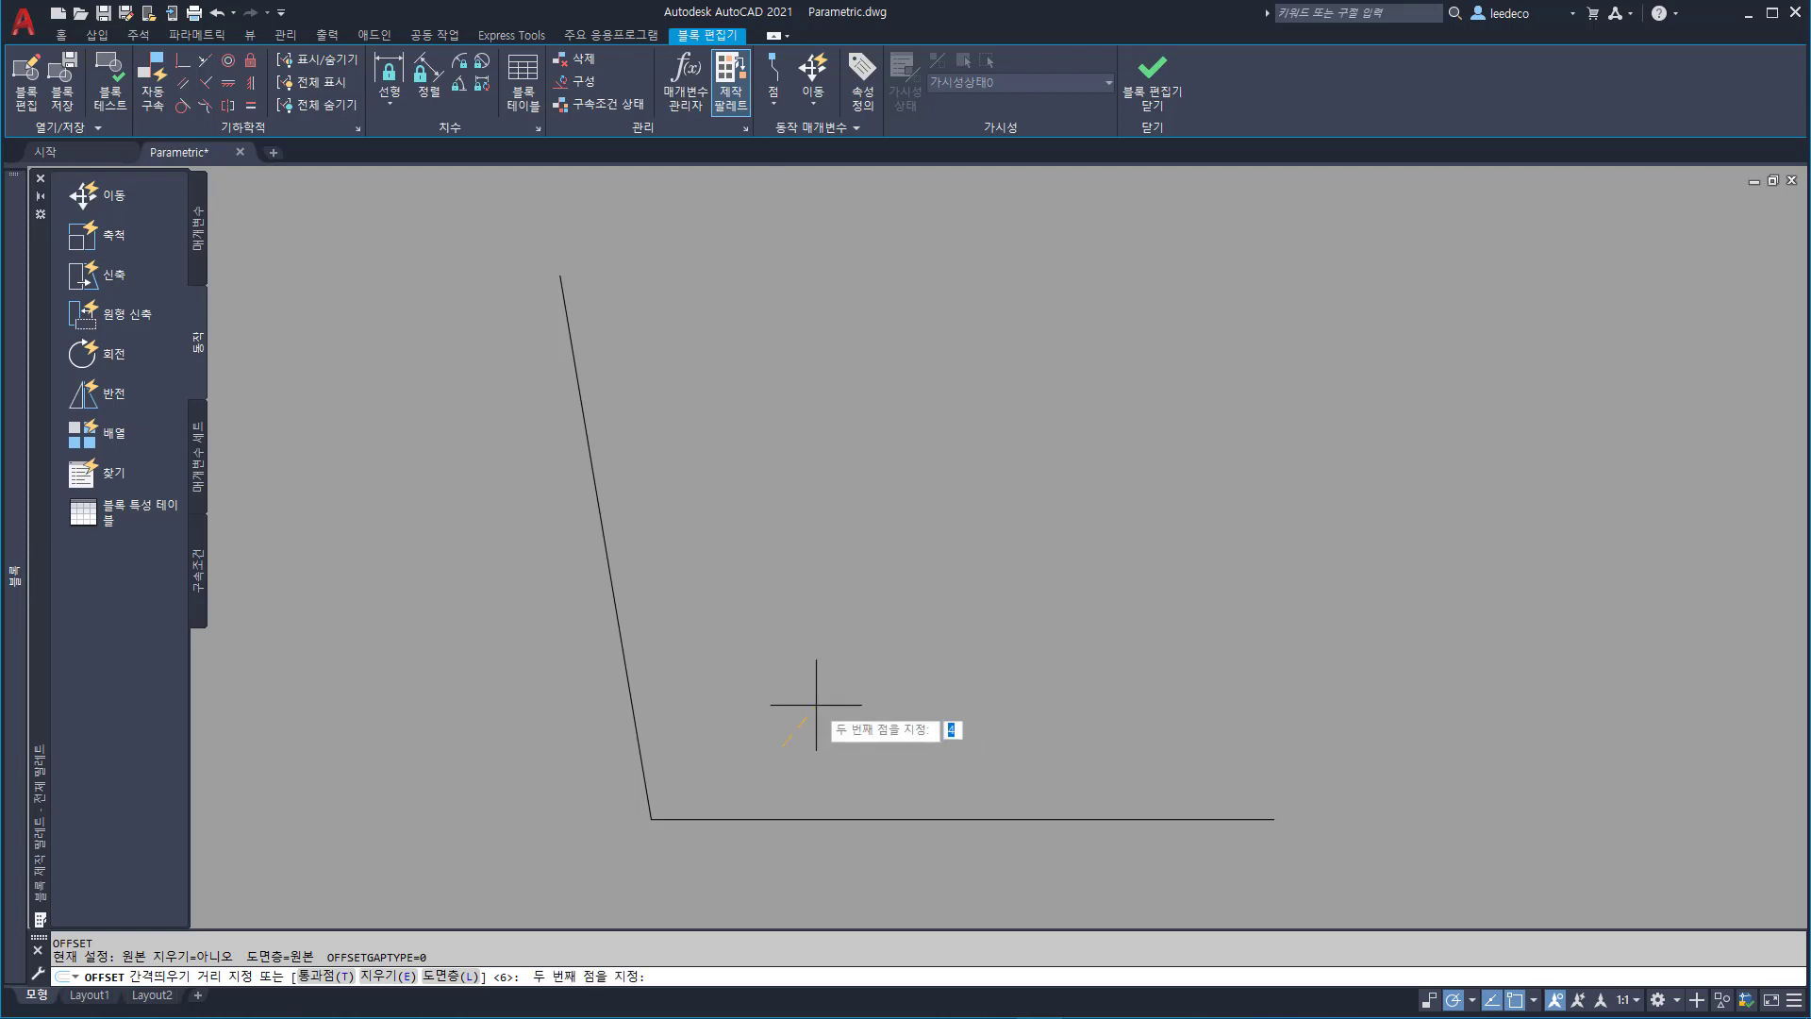
{"action": "left_click", "coordinate": [823, 693]}
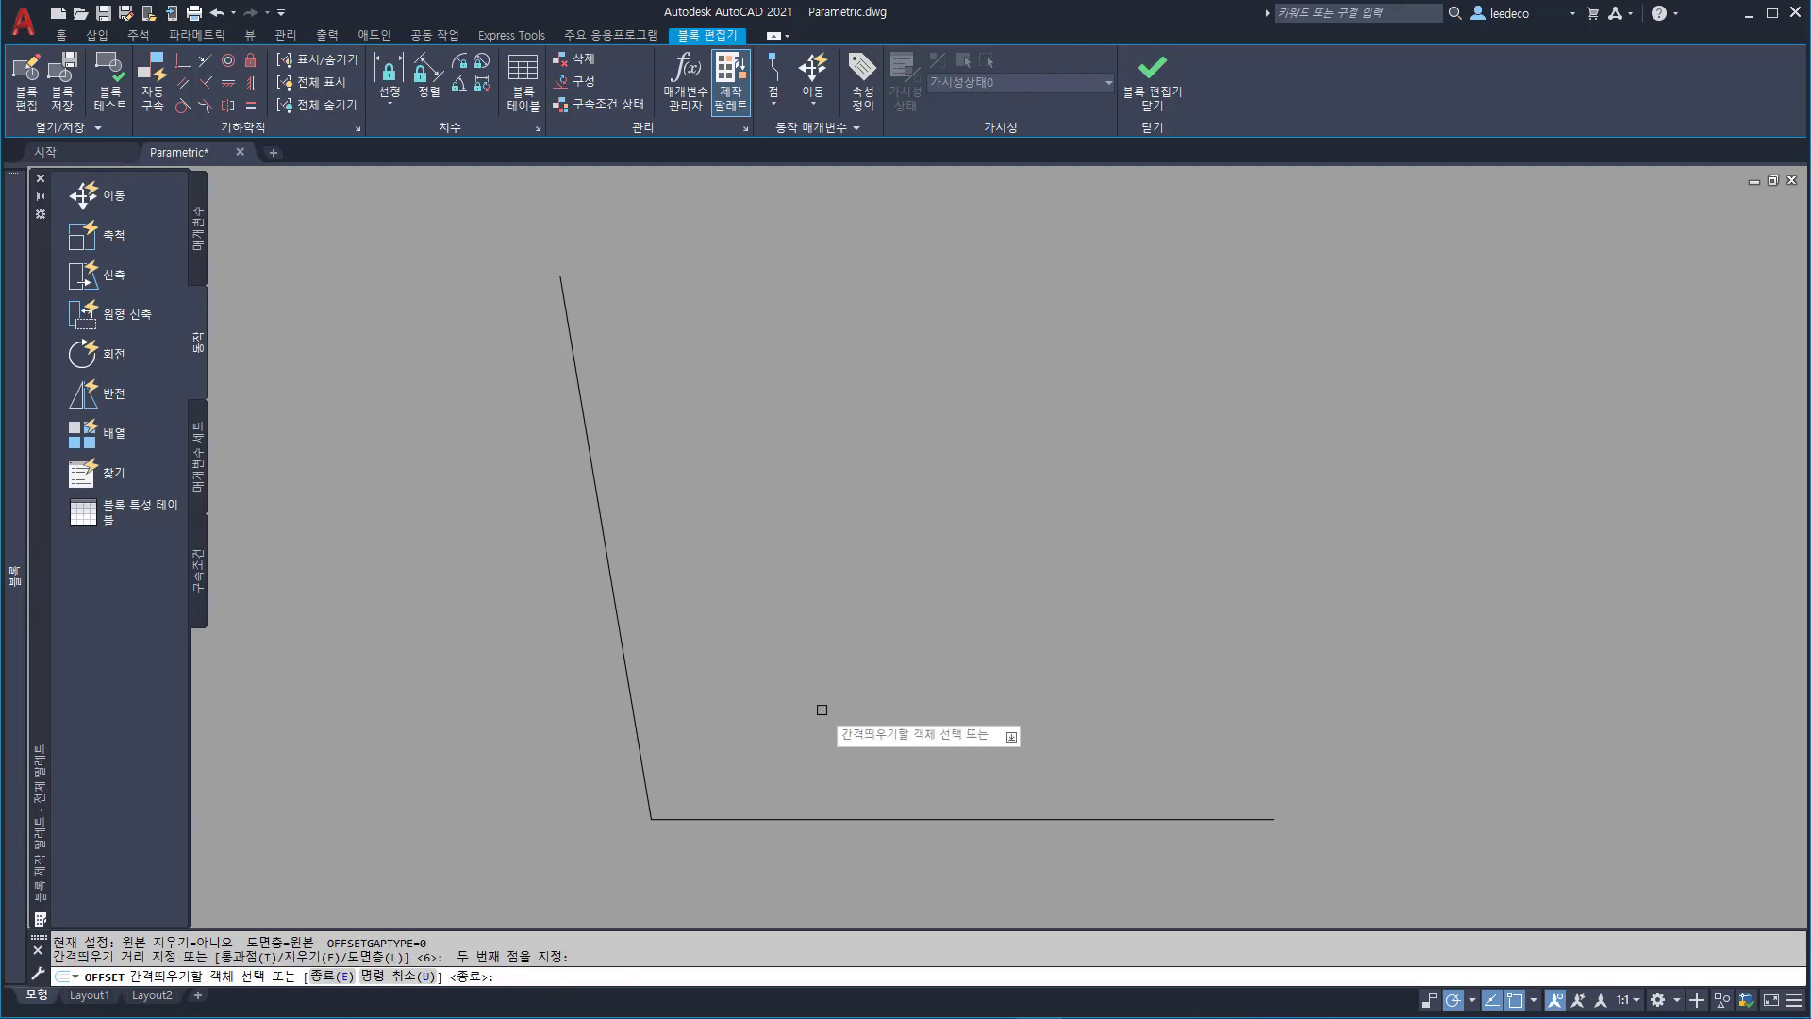
{"action": "left_click", "coordinate": [790, 817]}
{"action": "left_click", "coordinate": [870, 682]}
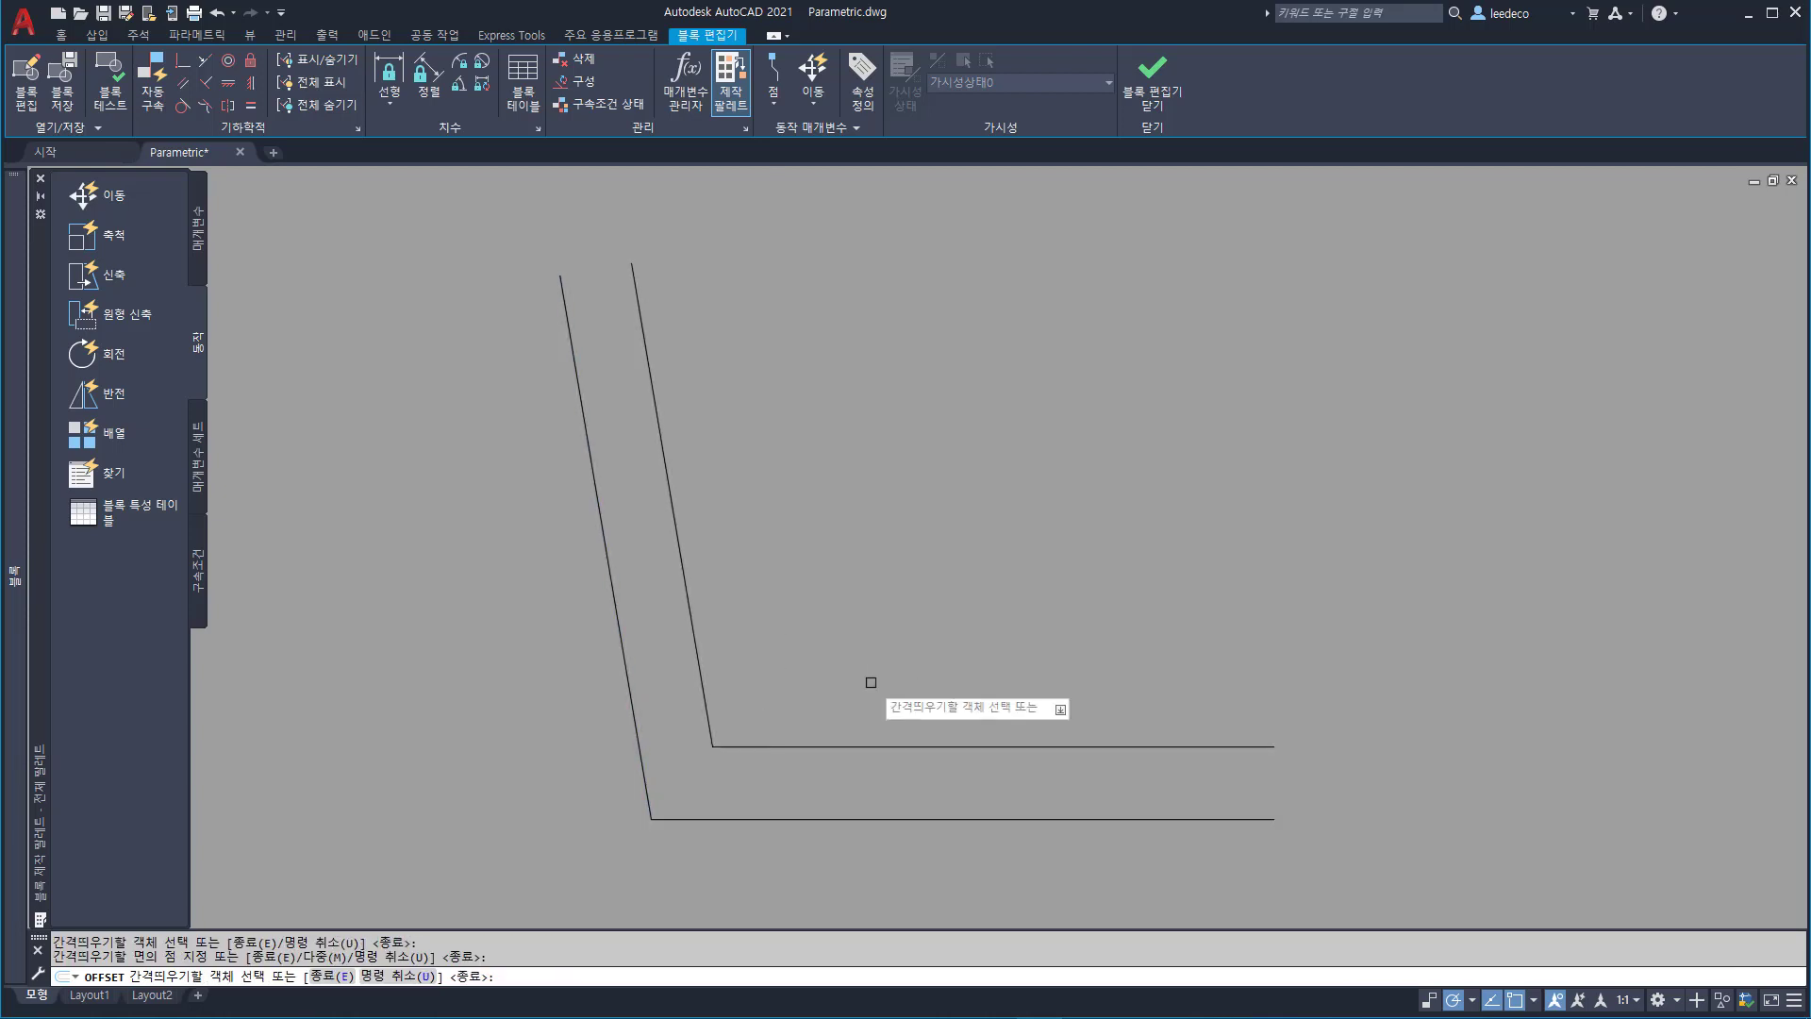
{"action": "key", "text": "Escape"}
- Explode both L-shaped polylines into separate lines
{"action": "left_click", "coordinate": [962, 890]}
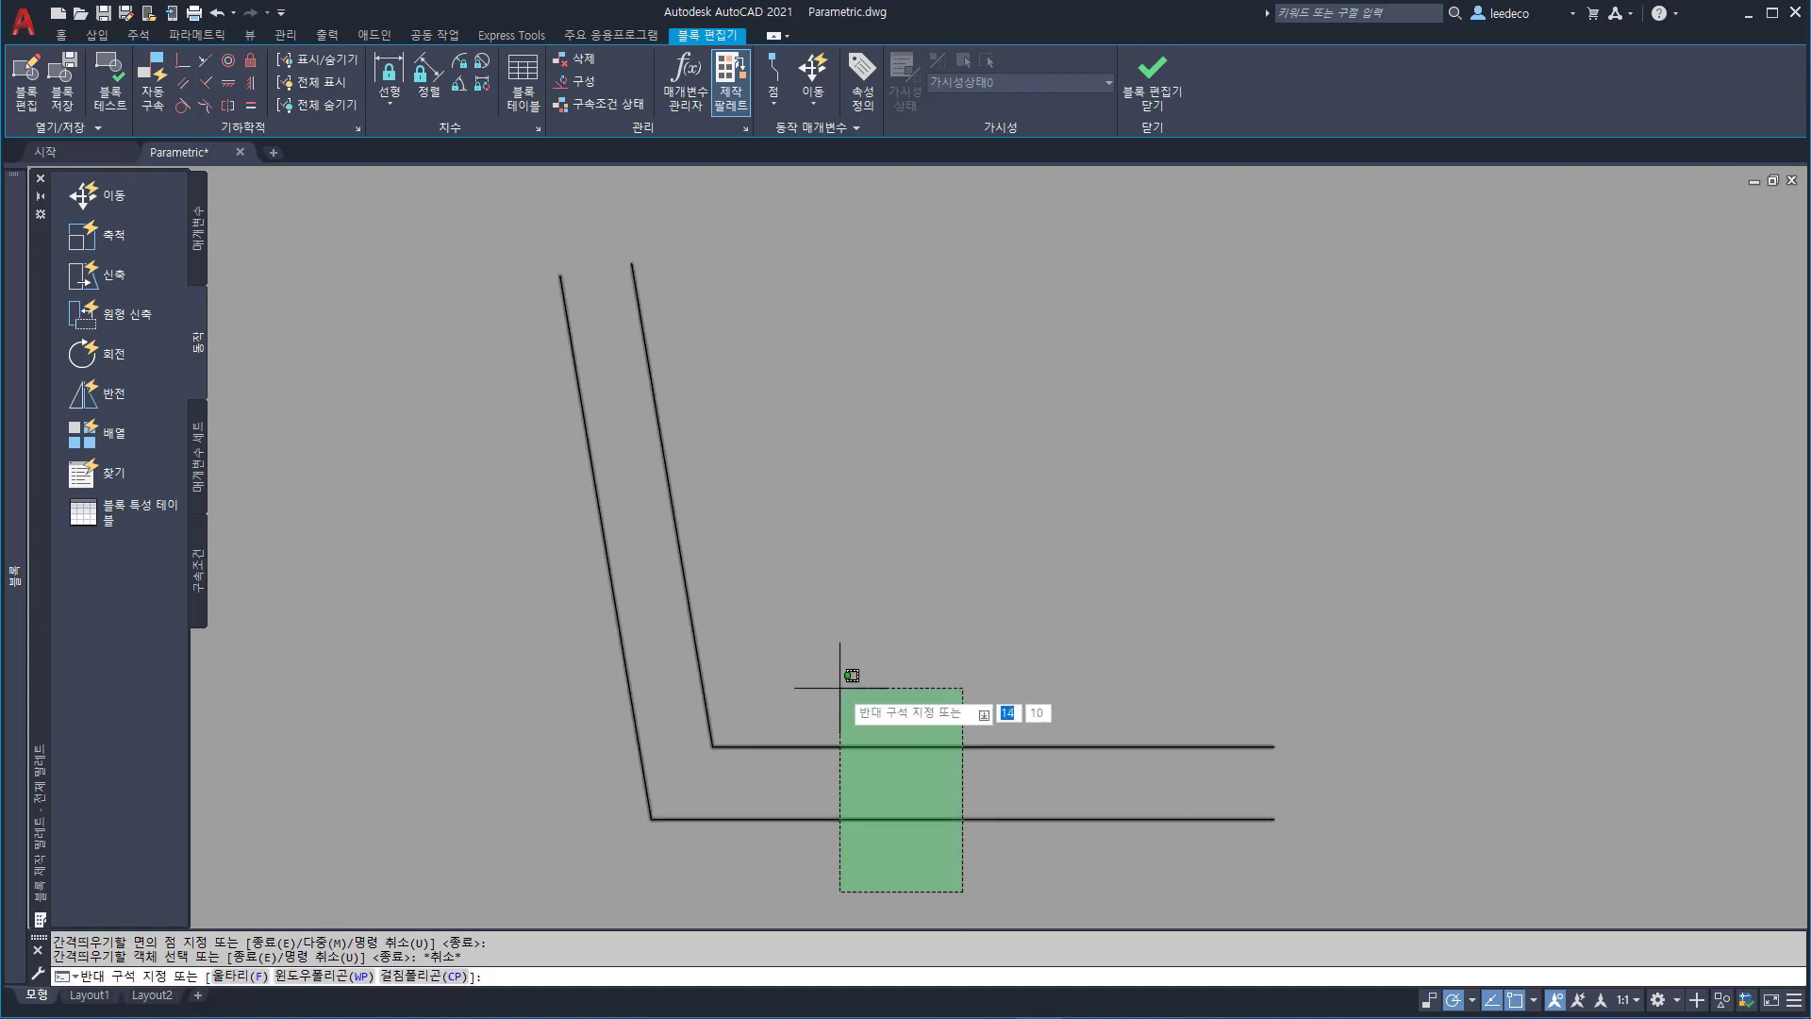
{"action": "left_click", "coordinate": [840, 688]}
{"action": "key", "text": "Return"}
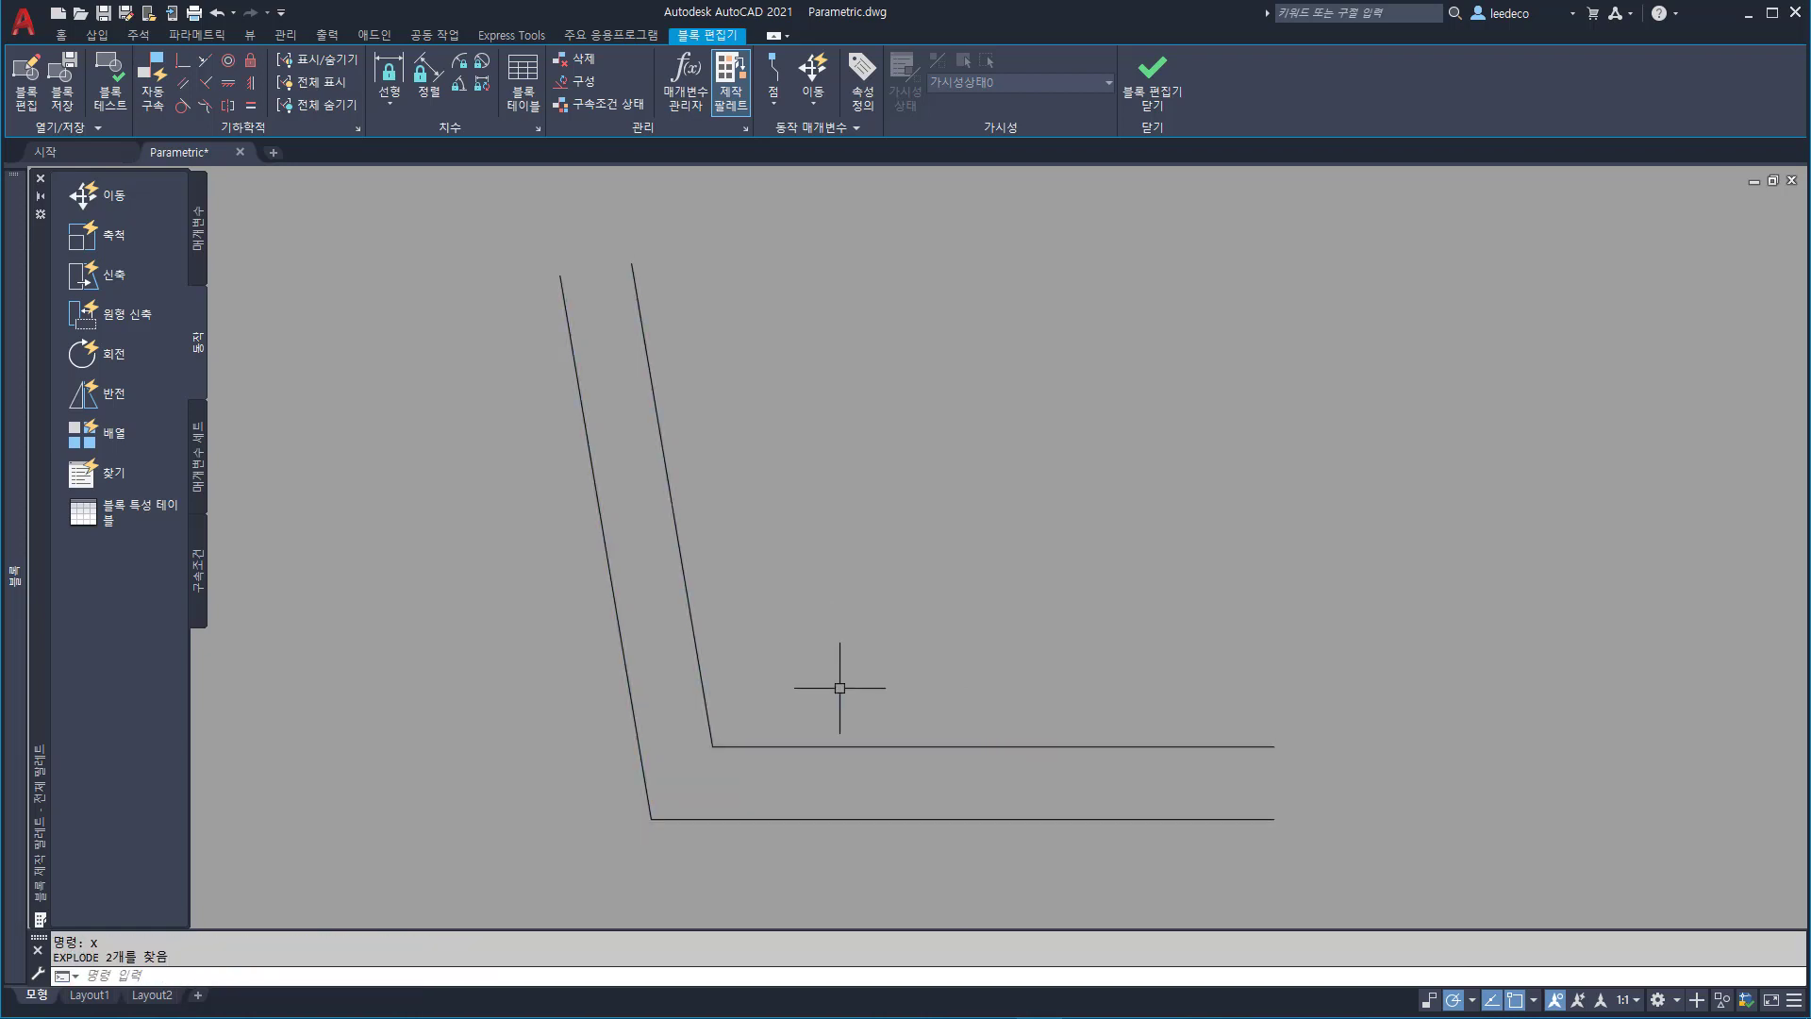
- Fillet the parallel line pairs at both open ends of the L shape to close them with round caps
{"action": "type", "text": "f"}
{"action": "key", "text": "Return"}
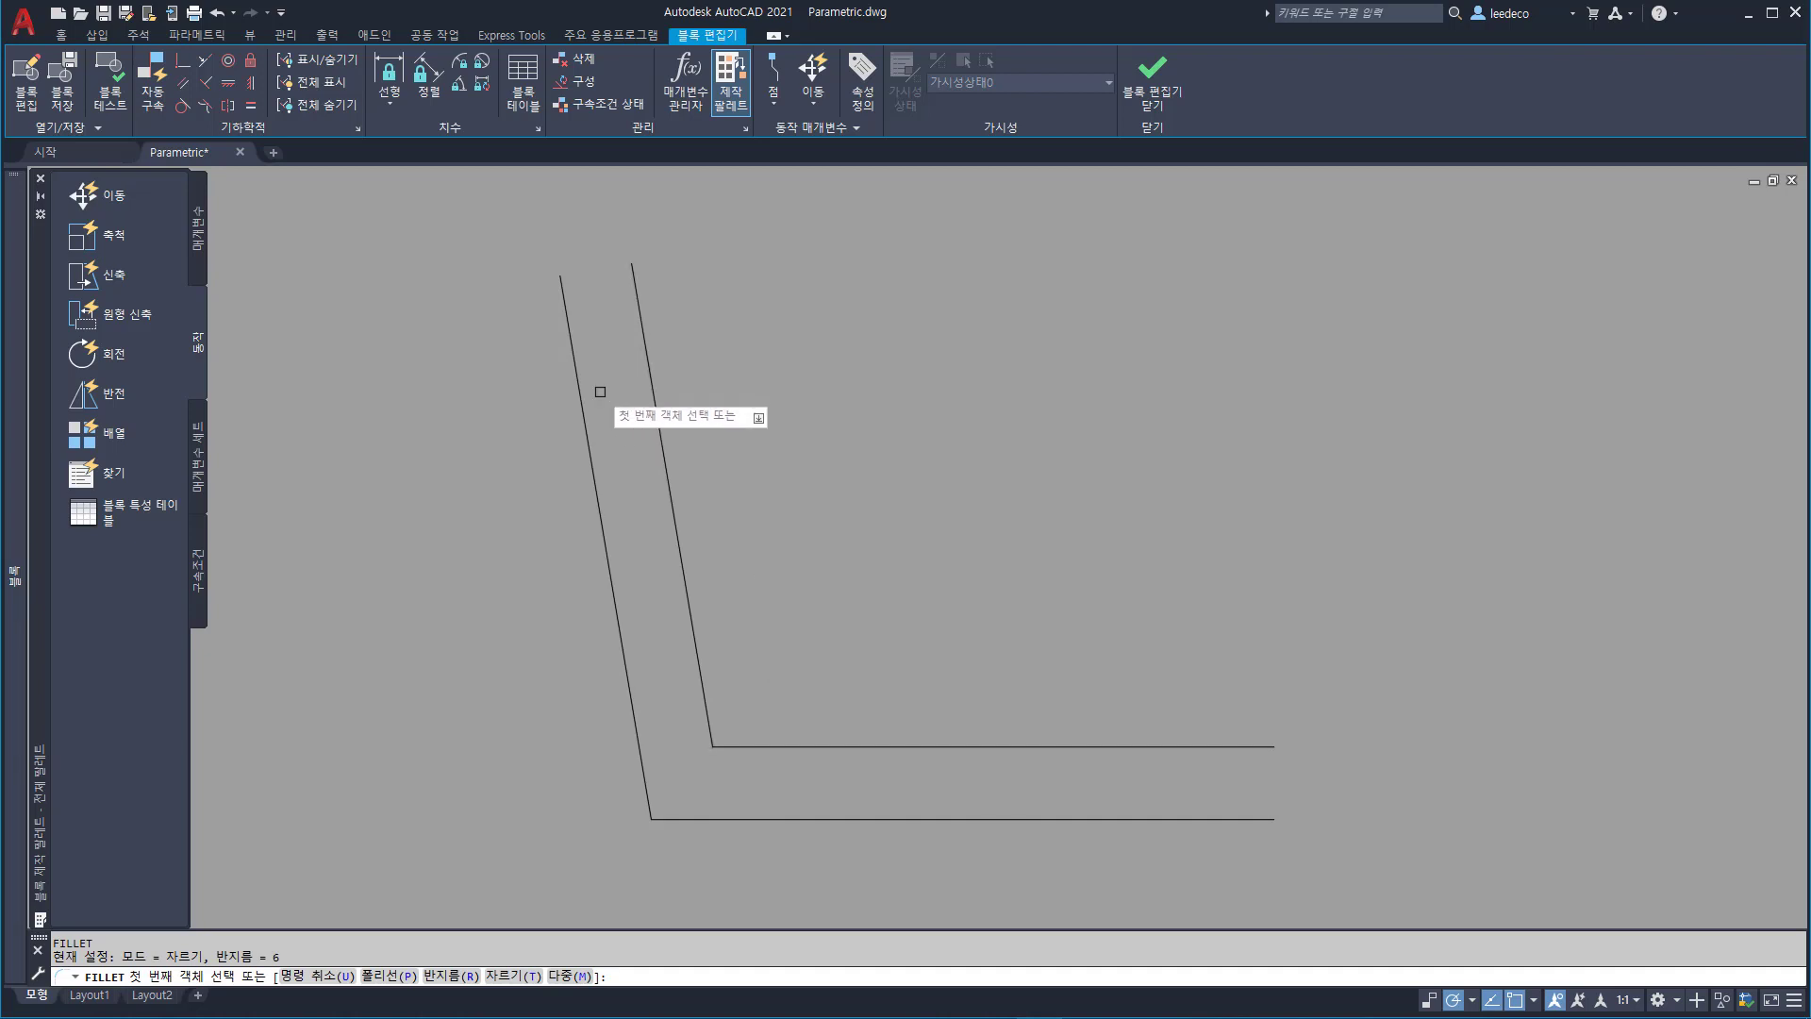
{"action": "left_click", "coordinate": [576, 374]}
{"action": "left_click", "coordinate": [640, 315]}
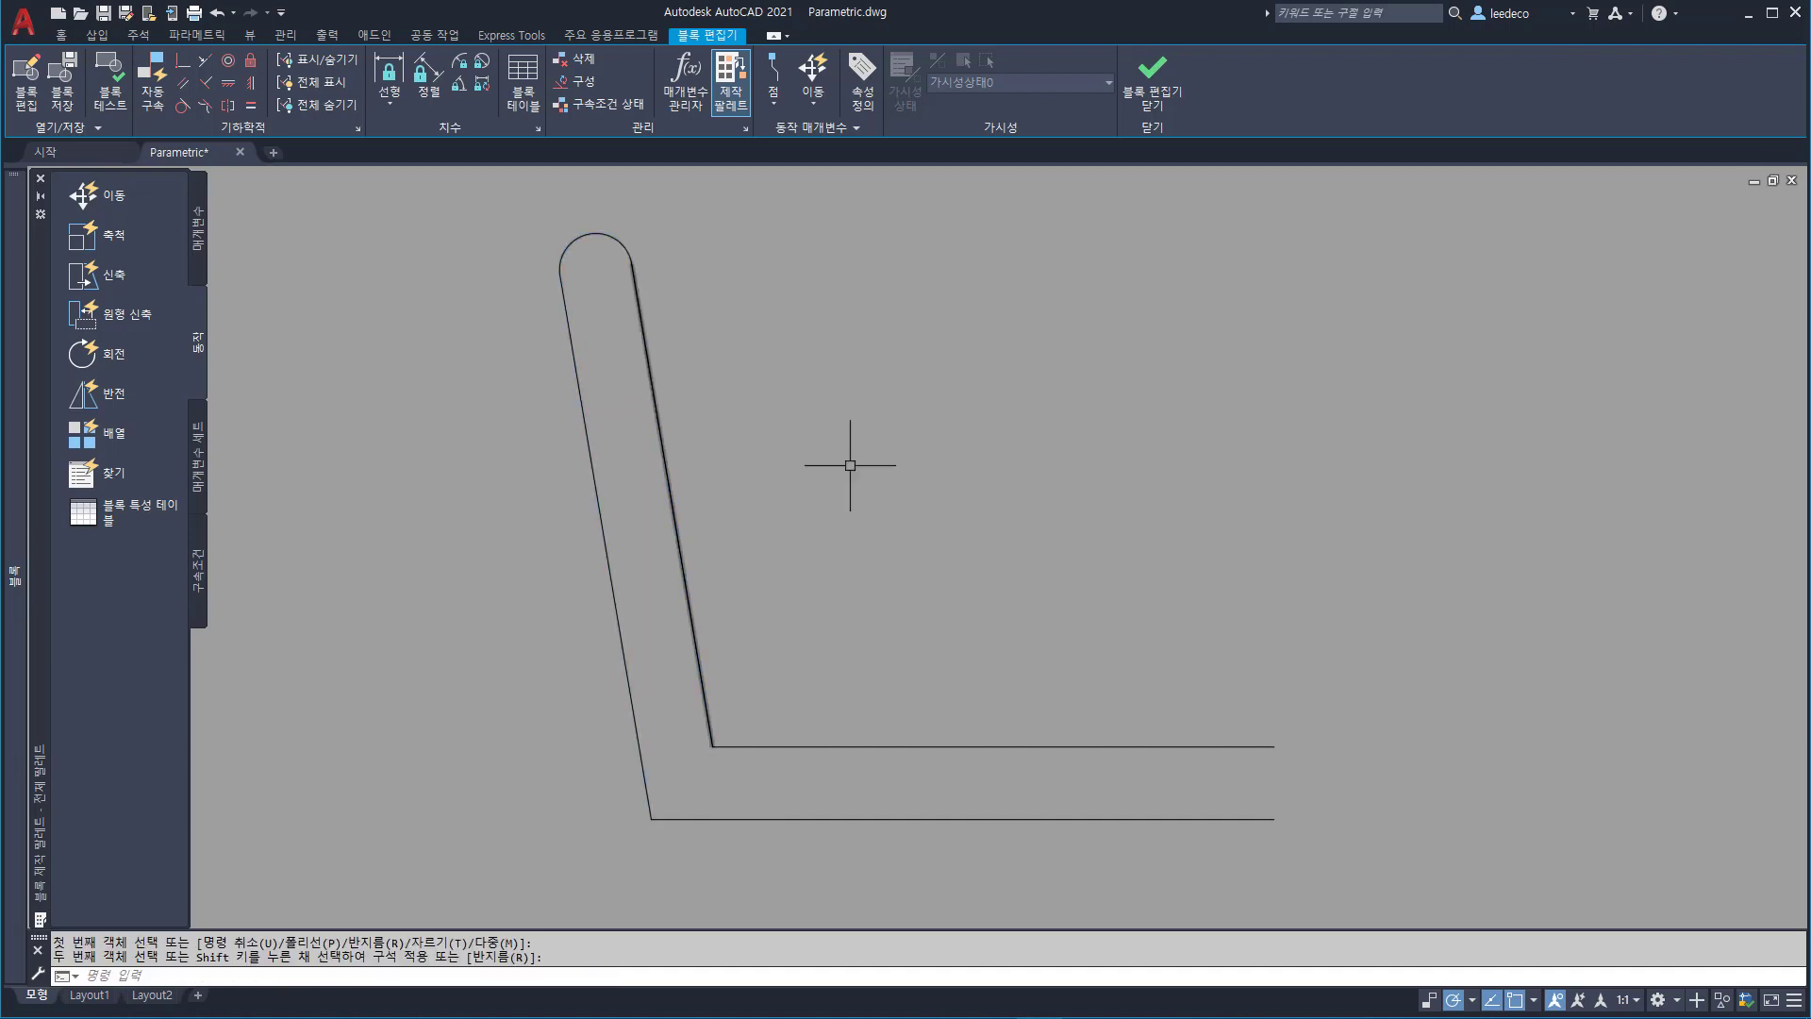
{"action": "key", "text": "space"}
{"action": "left_click", "coordinate": [1237, 747]}
{"action": "left_click", "coordinate": [1248, 818]}
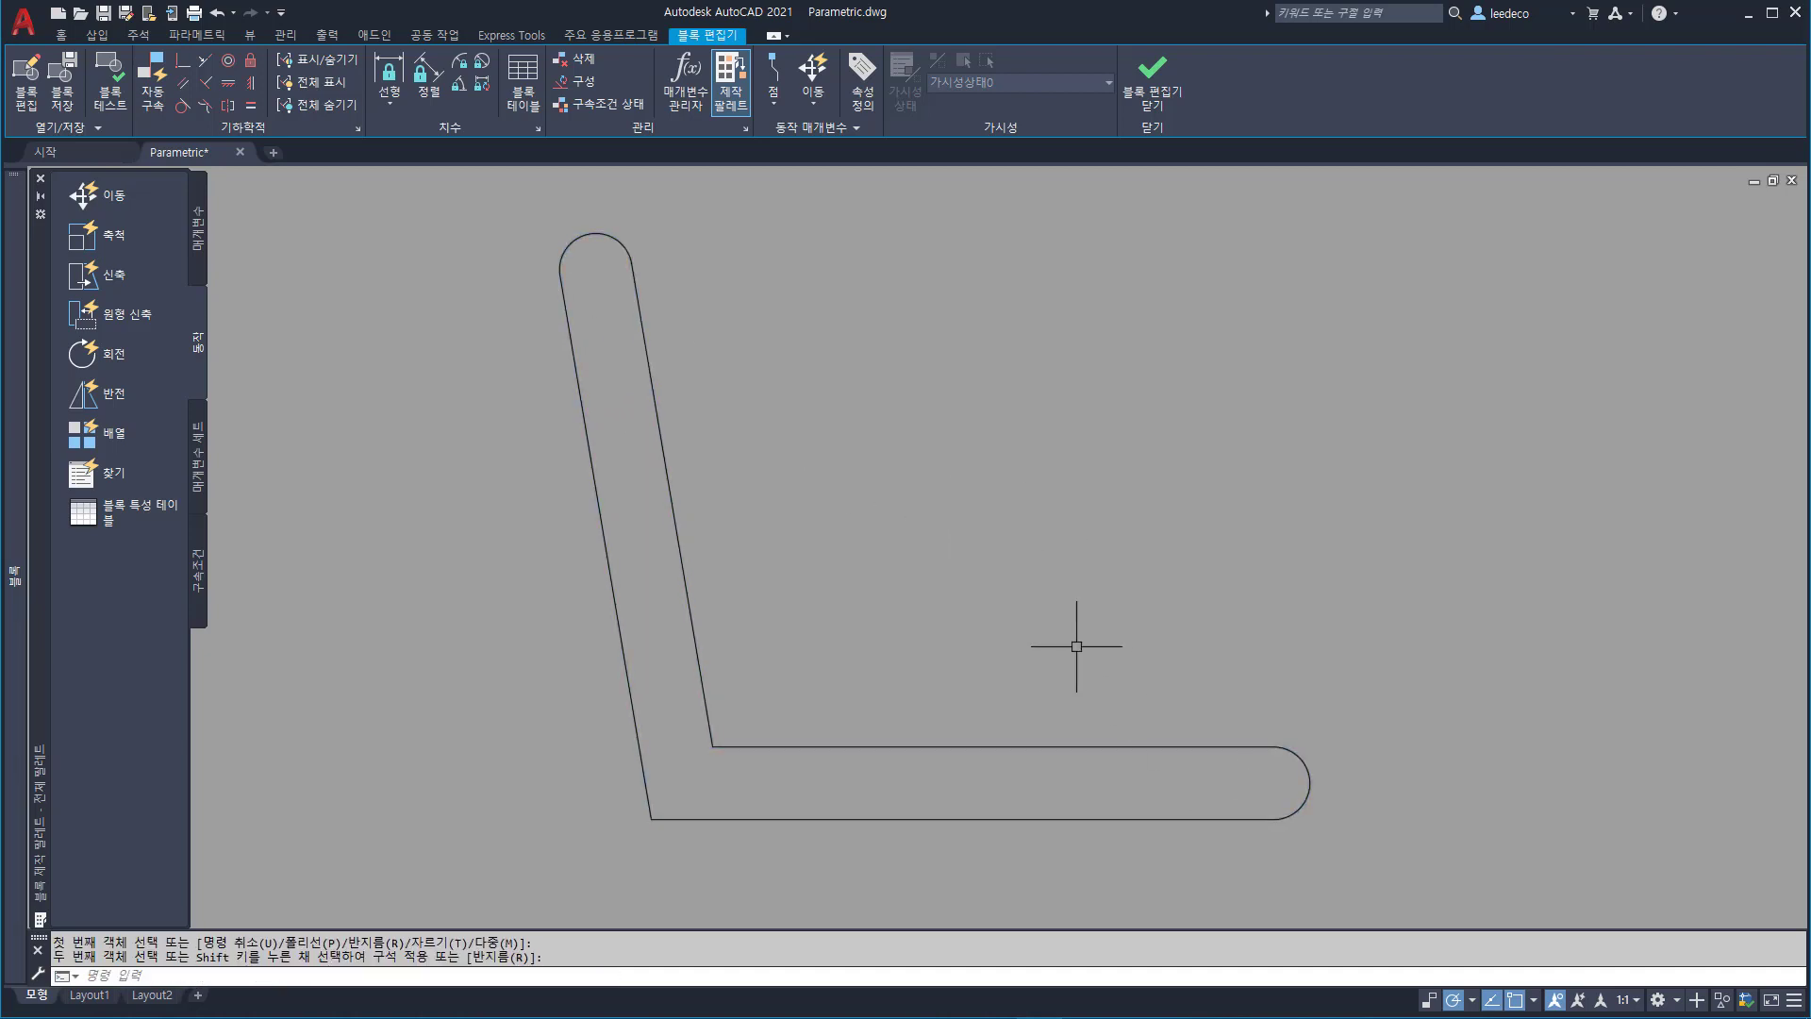
{"action": "key", "text": "space"}
{"action": "left_click", "coordinate": [721, 717]}
{"action": "key", "text": "Escape"}
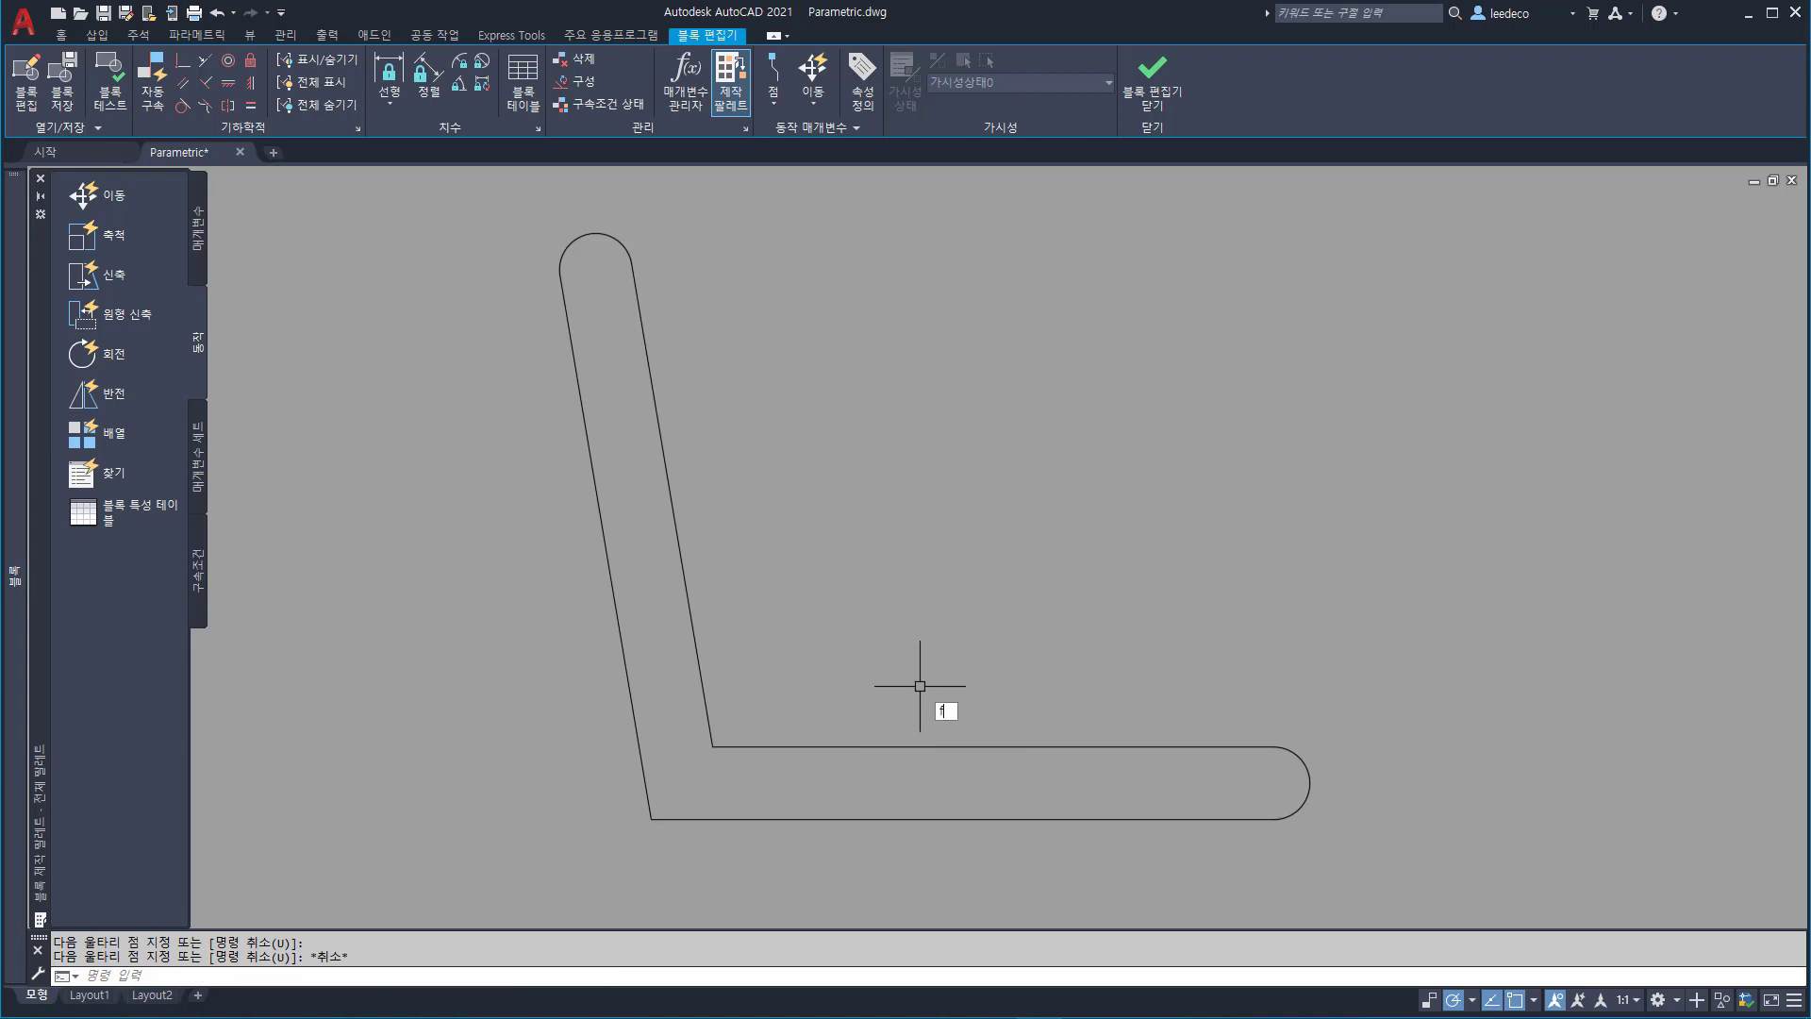
- Fillet the inner corner of the L shape with a radius of 2
{"action": "key", "text": "space"}
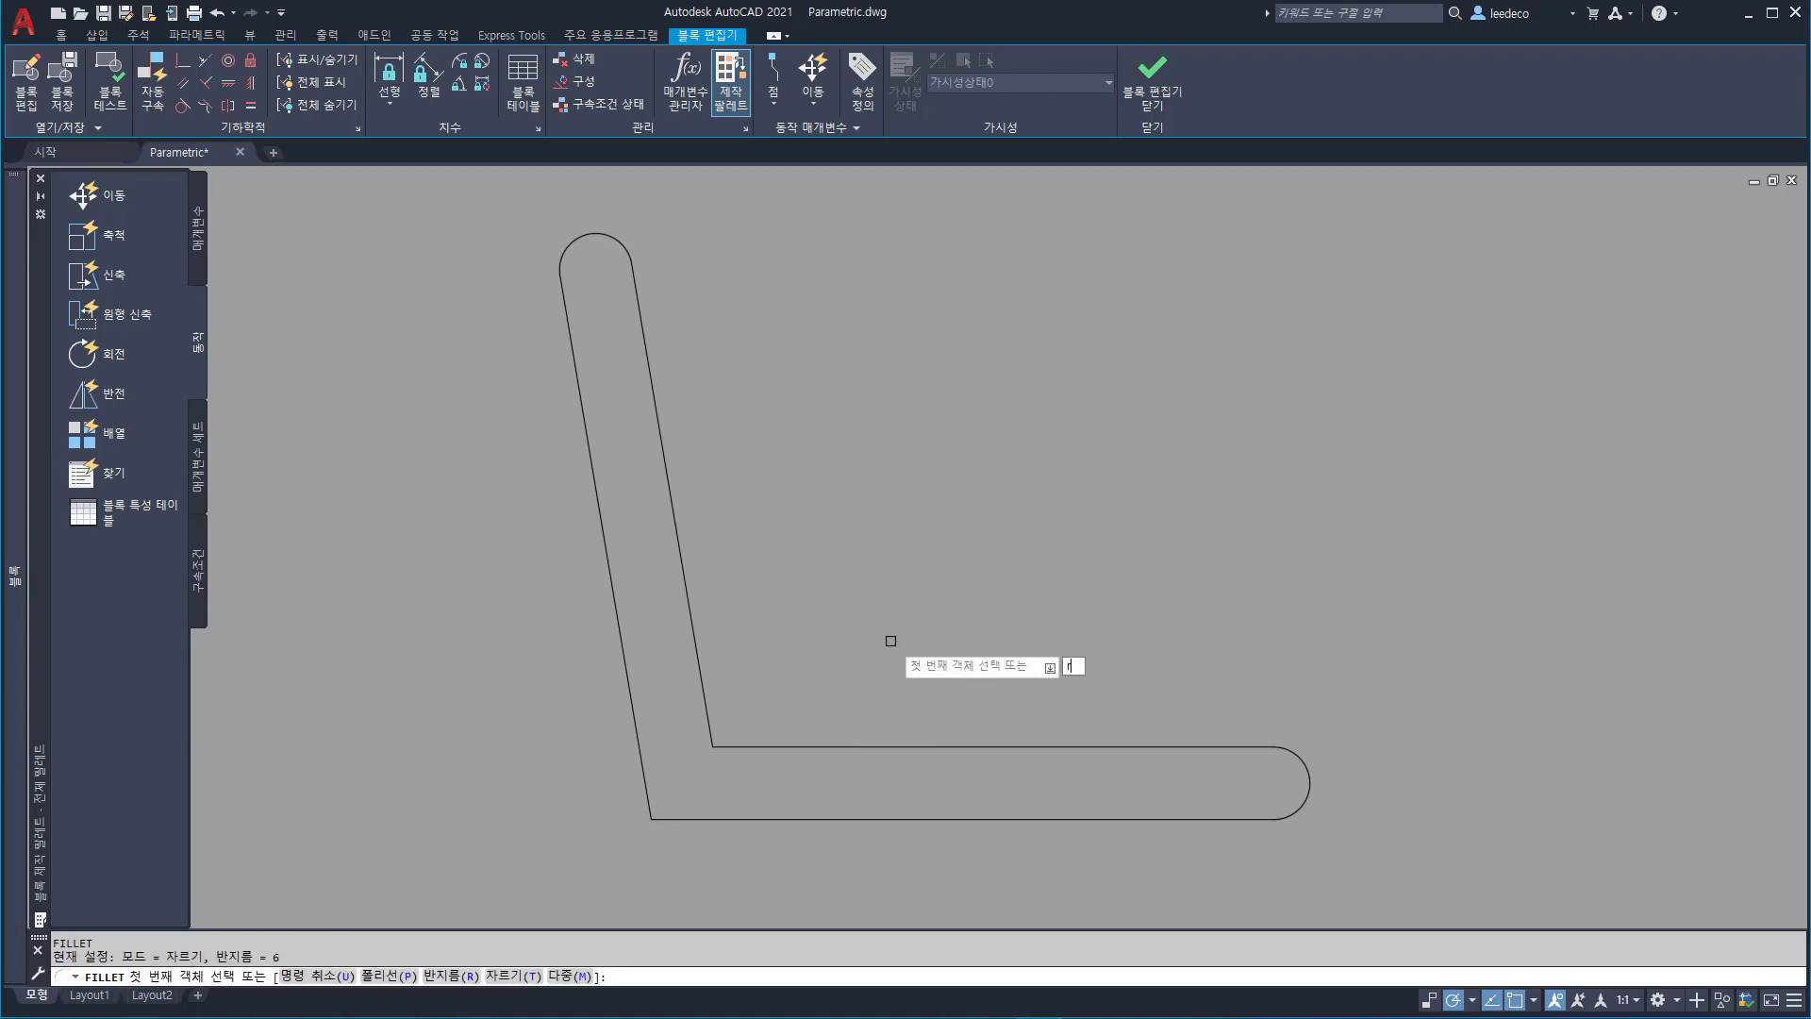
{"action": "key", "text": "space"}
{"action": "left_click", "coordinate": [833, 634]}
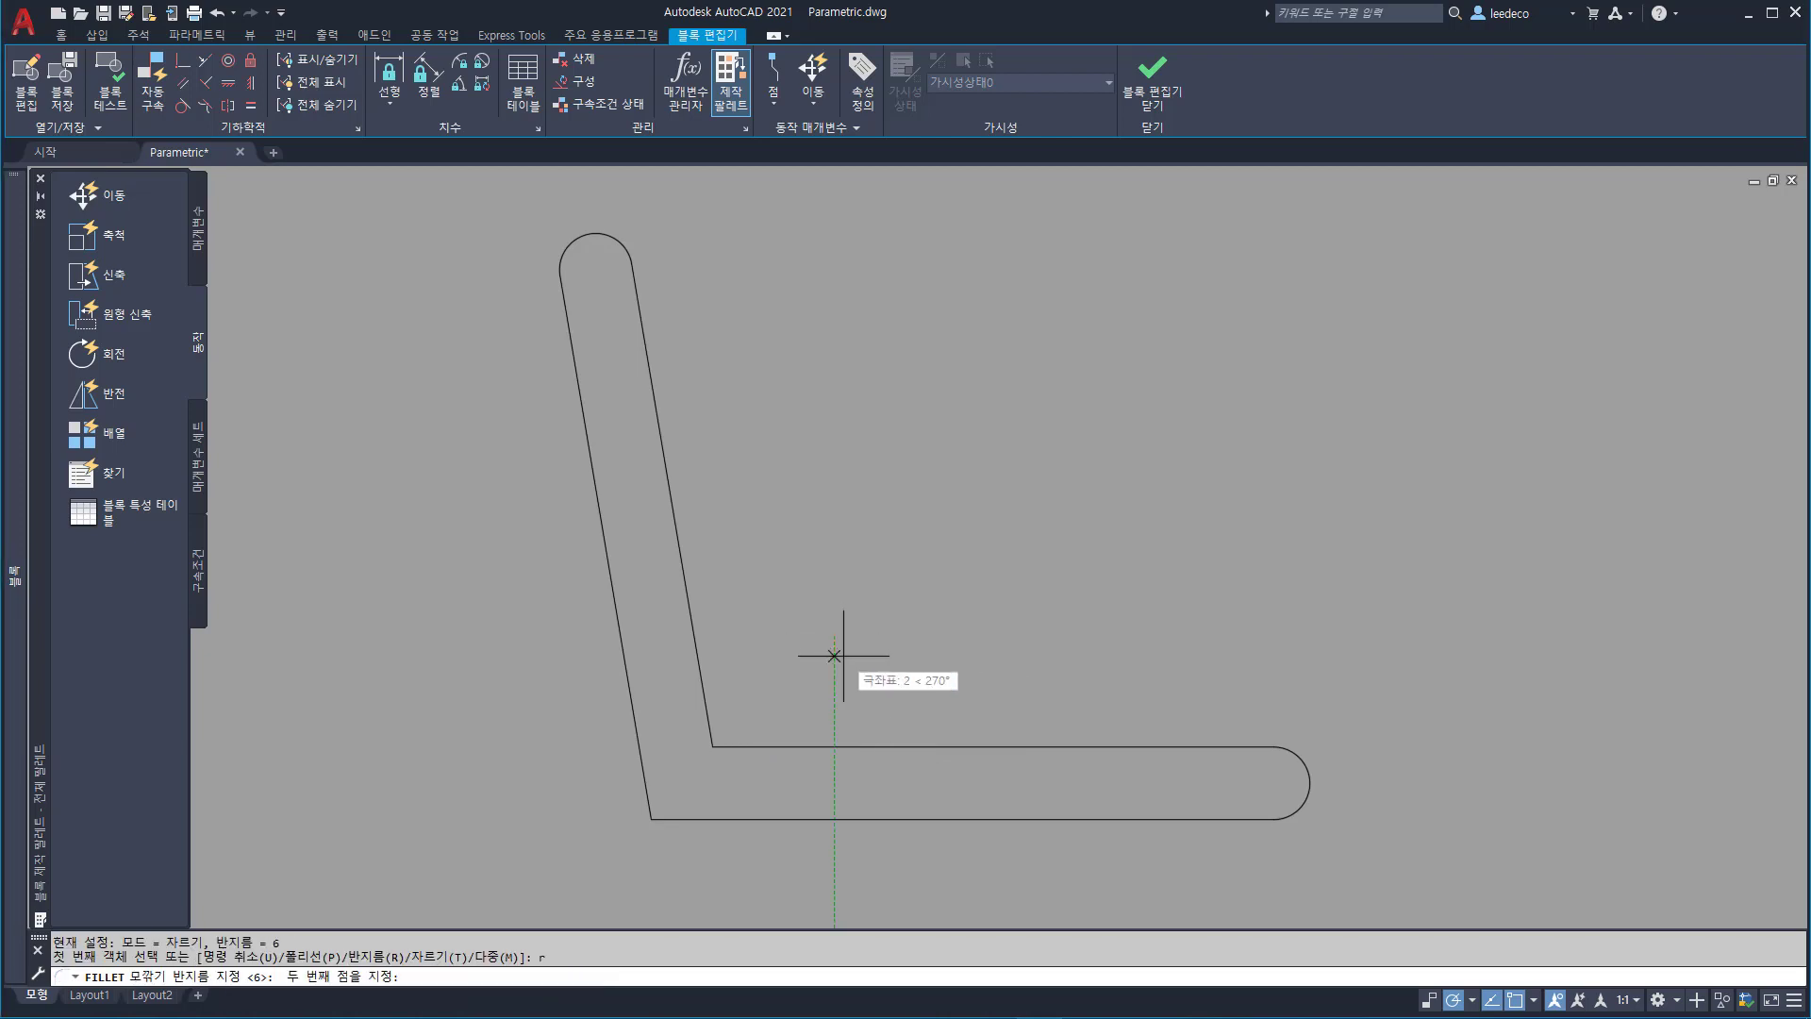
{"action": "left_click", "coordinate": [833, 656]}
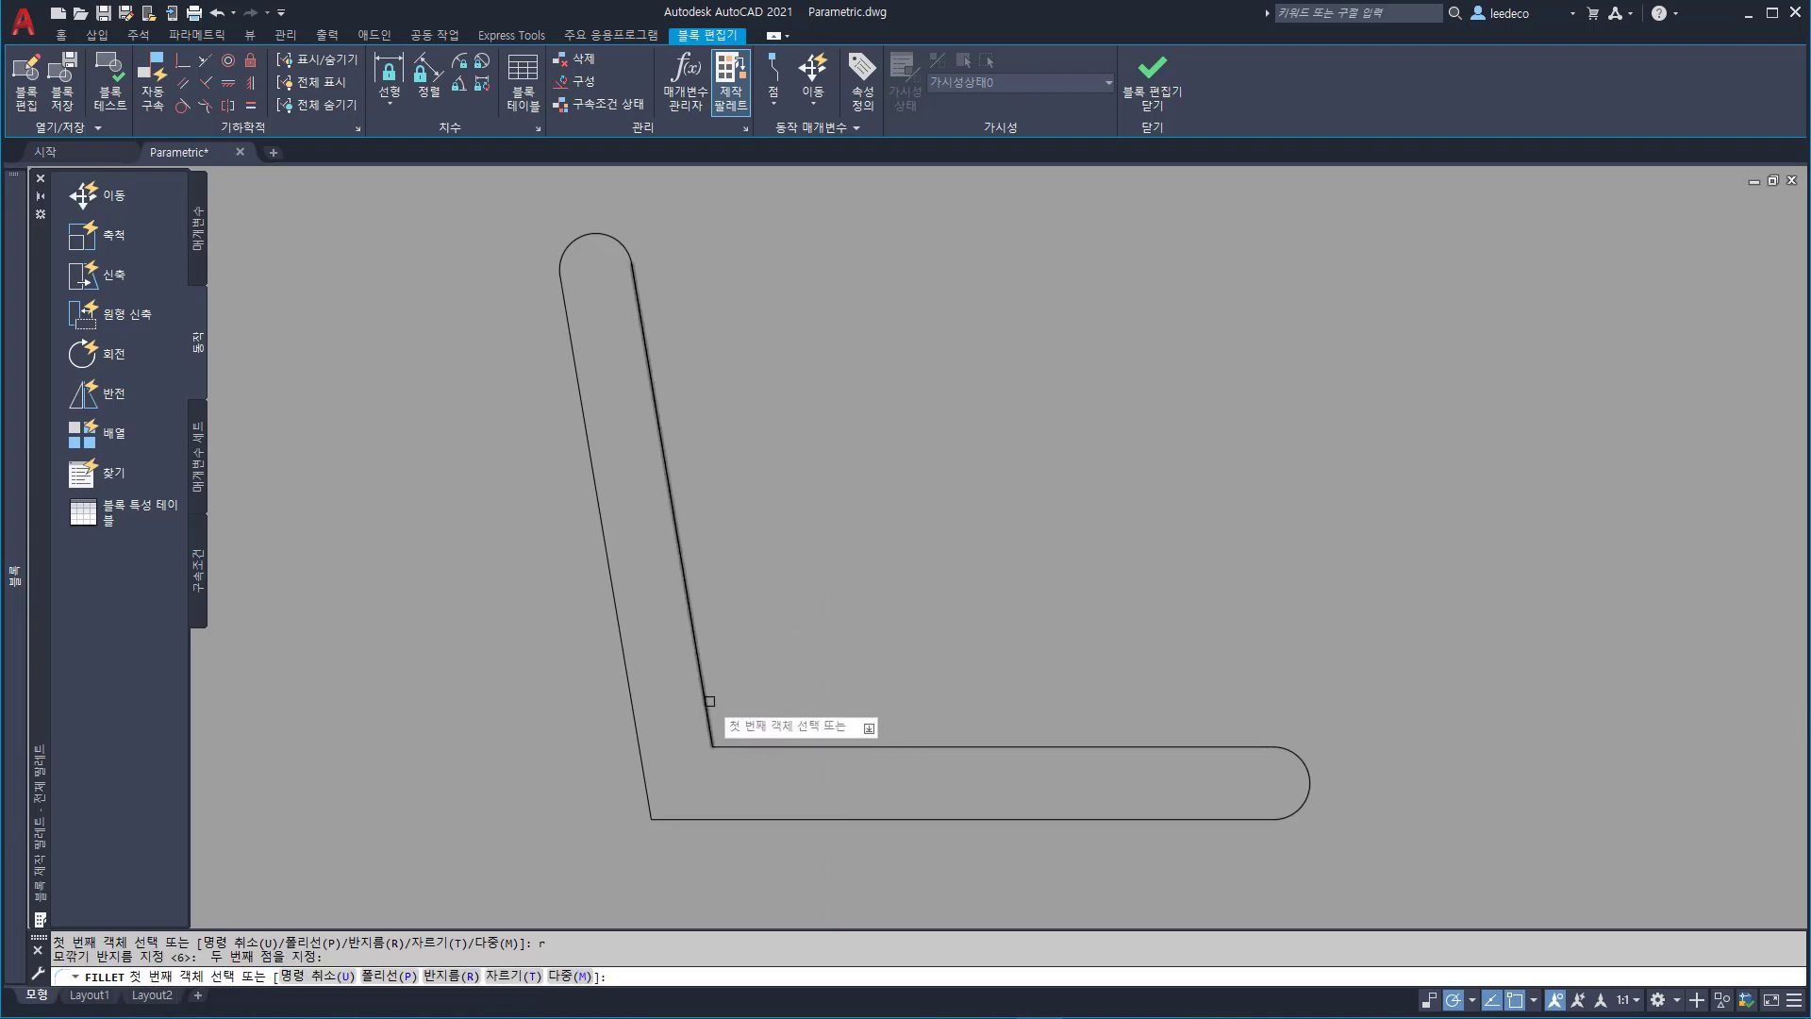
{"action": "left_click", "coordinate": [713, 724]}
{"action": "left_click", "coordinate": [790, 746]}
- Fillet the outer corner of the L shape with a larger radius than the inner one, picking the radius by two points
{"action": "key", "text": "space"}
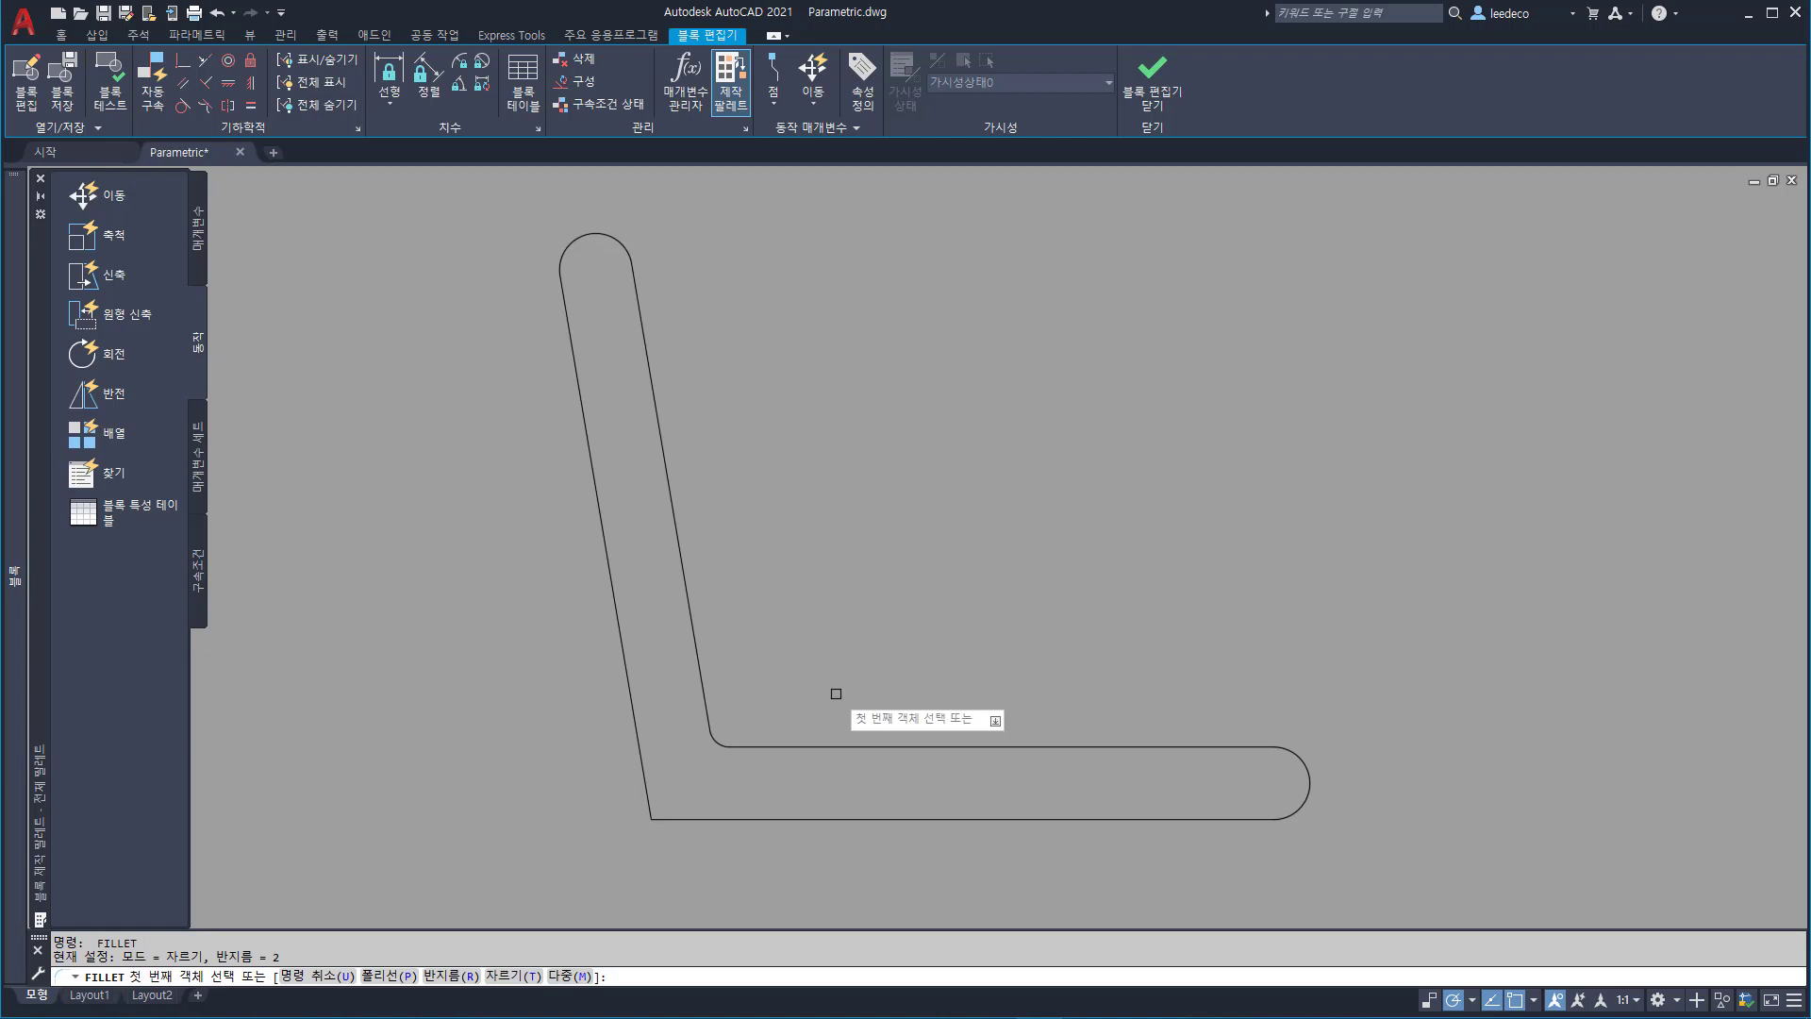
{"action": "type", "text": "r"}
{"action": "key", "text": "space"}
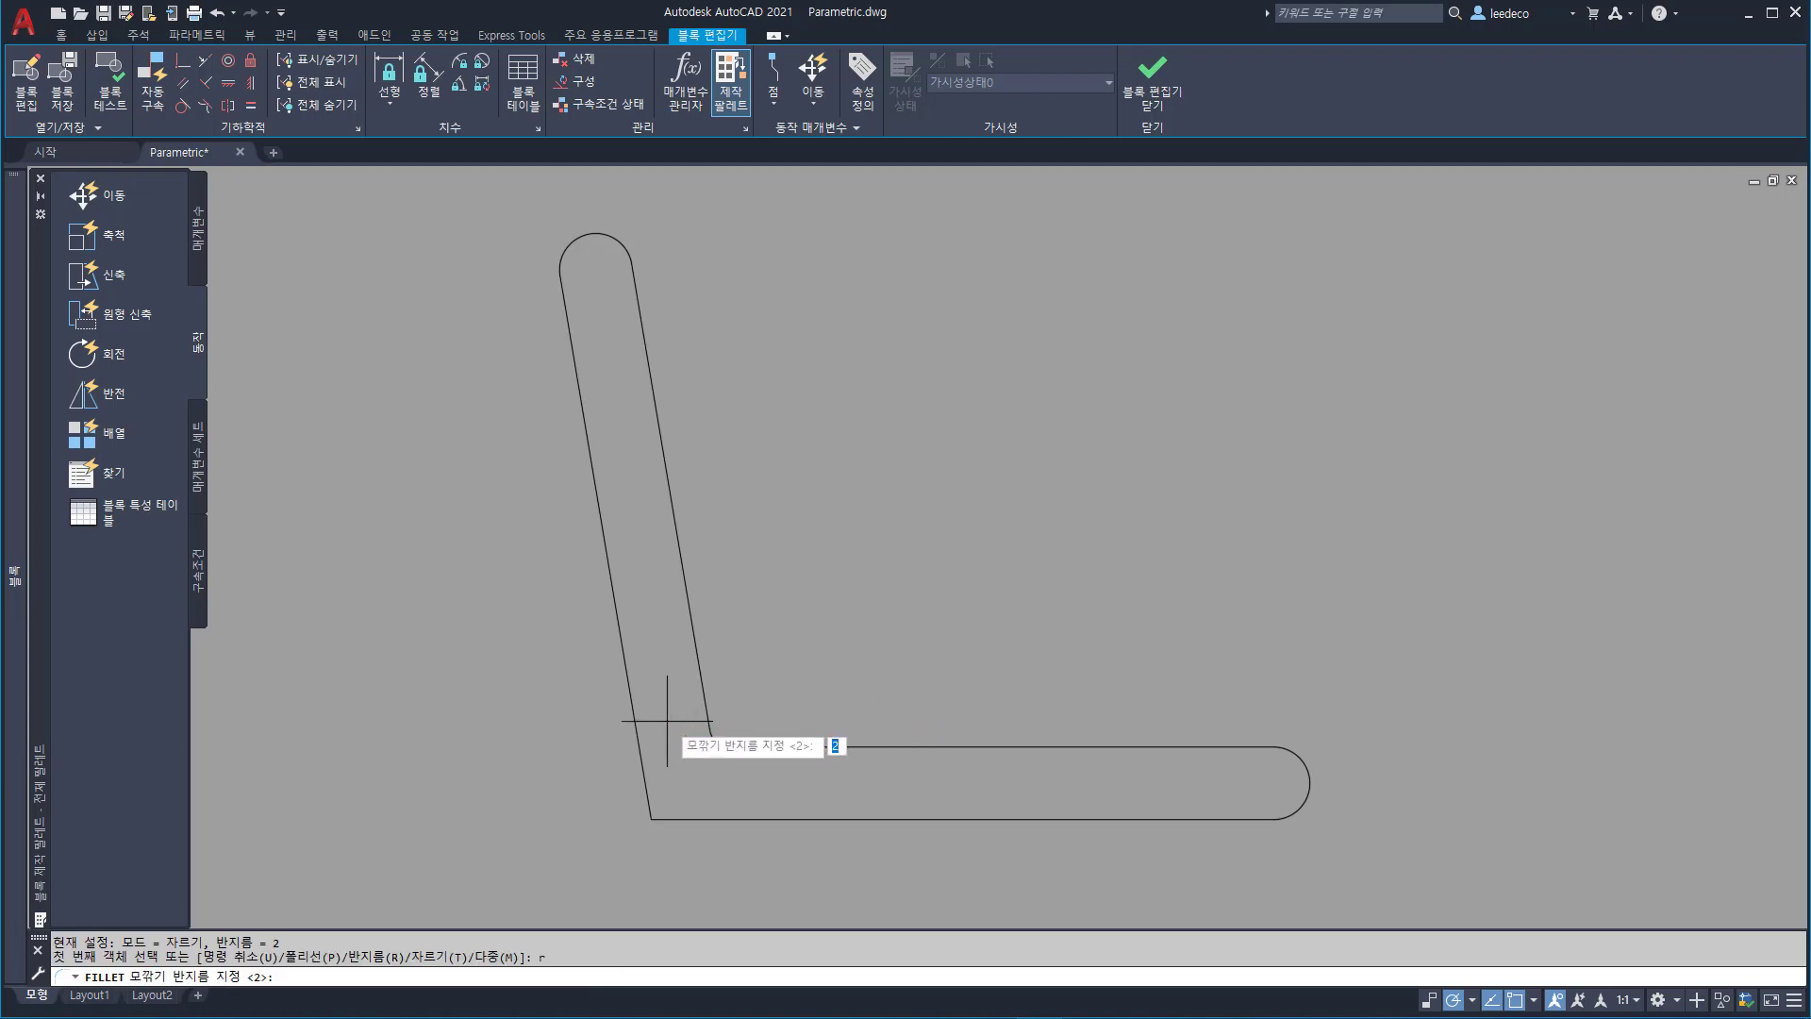
{"action": "left_click", "coordinate": [544, 714]}
{"action": "left_click", "coordinate": [540, 763]}
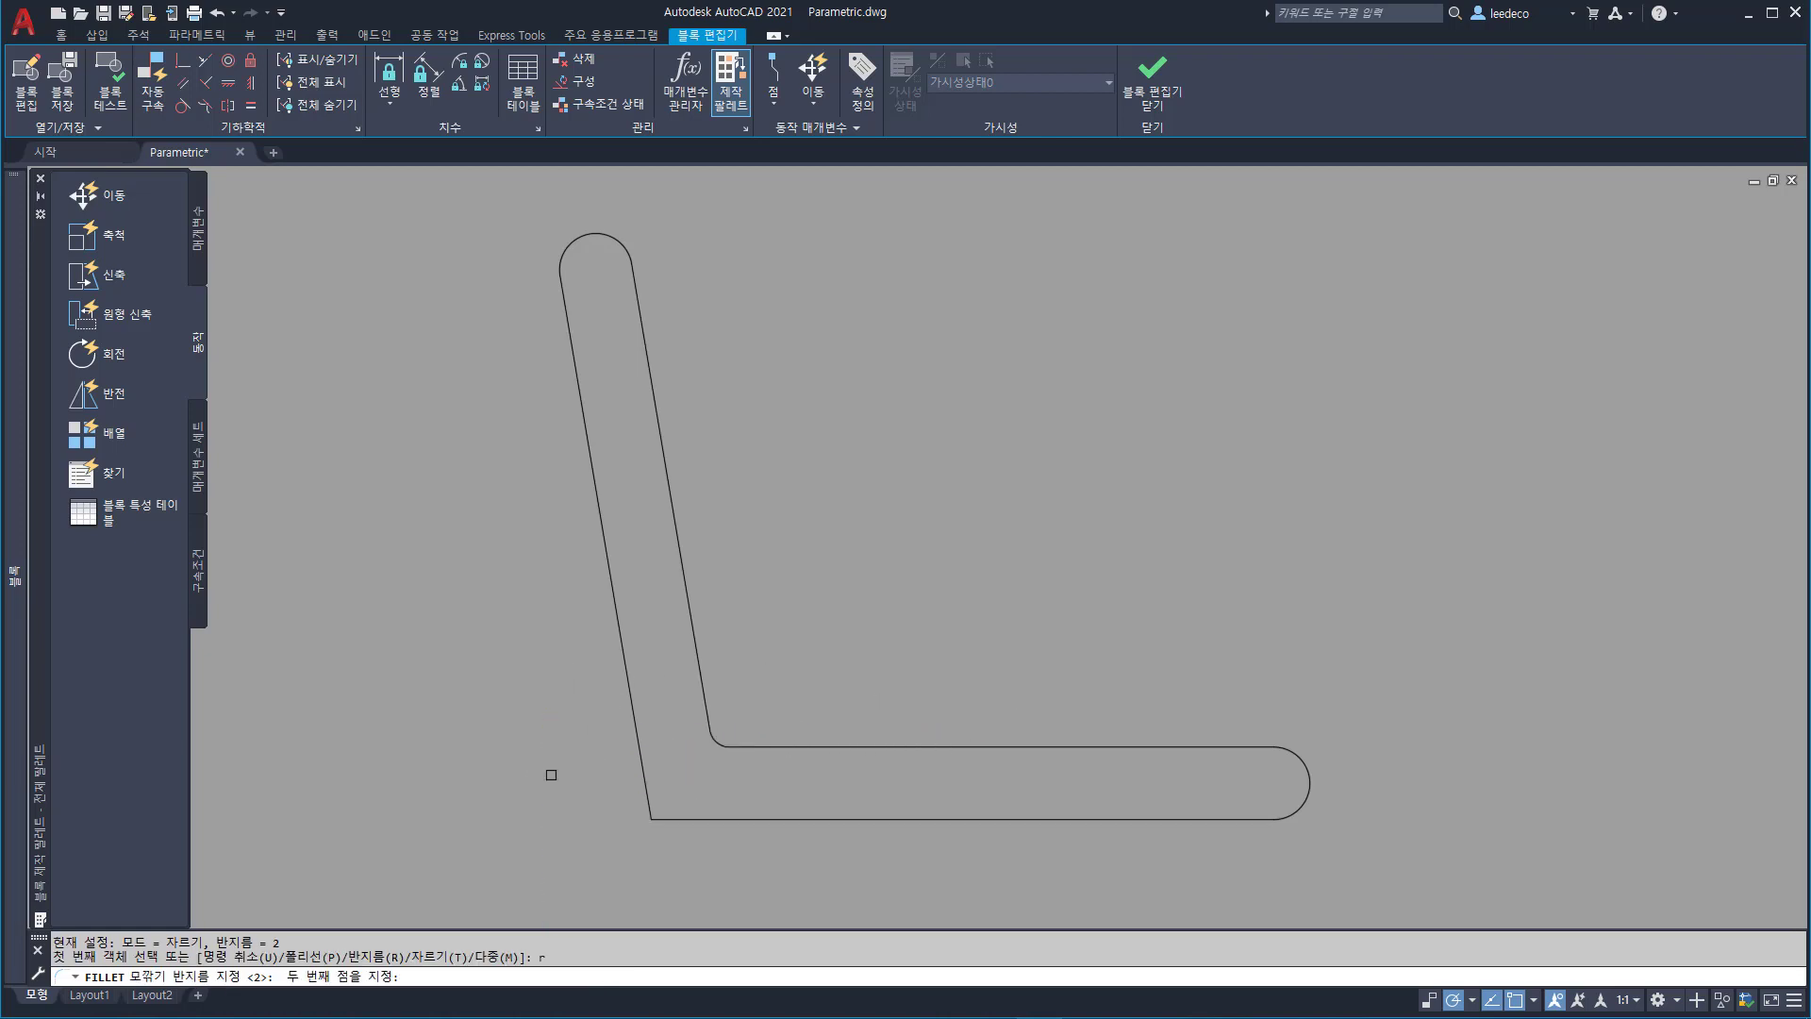
{"action": "left_click", "coordinate": [635, 736]}
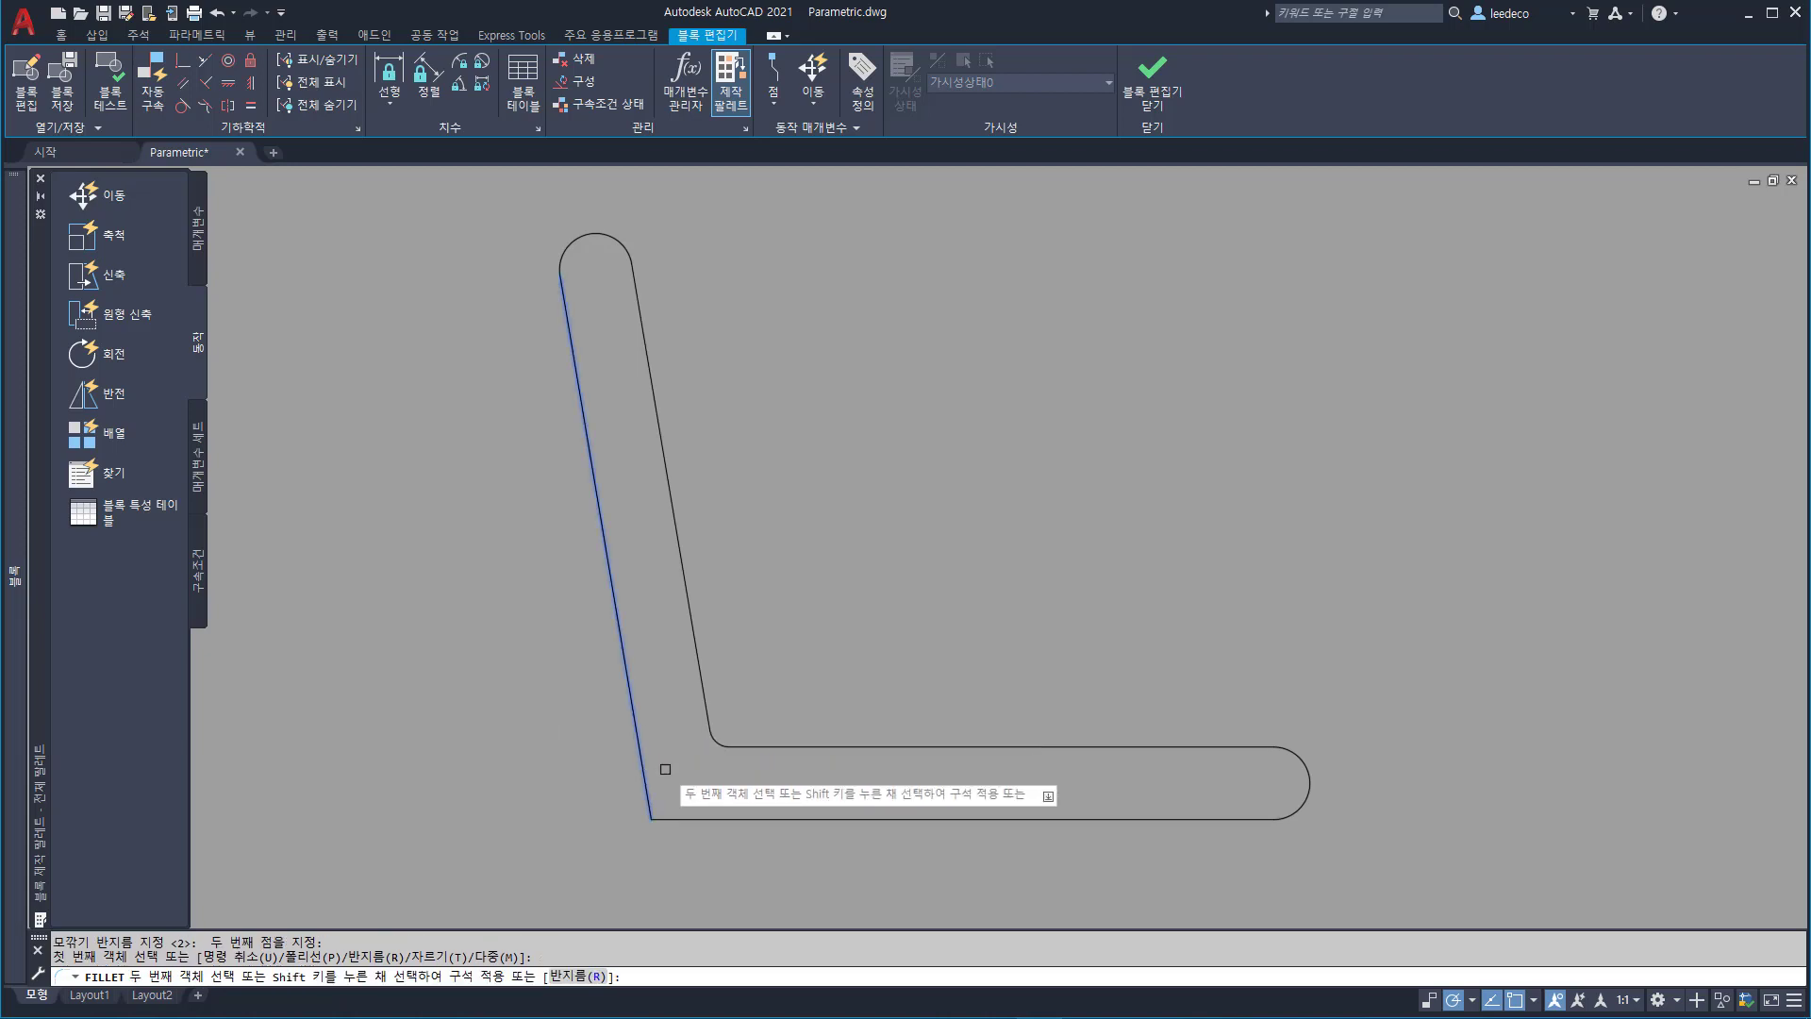
{"action": "left_click", "coordinate": [750, 819]}
- Apply Auto Constrain to all lines and arcs of the L-shaped outline
{"action": "scroll", "coordinate": [896, 623], "scroll_direction": "down", "scroll_amount": 2}
{"action": "left_click", "coordinate": [586, 311]}
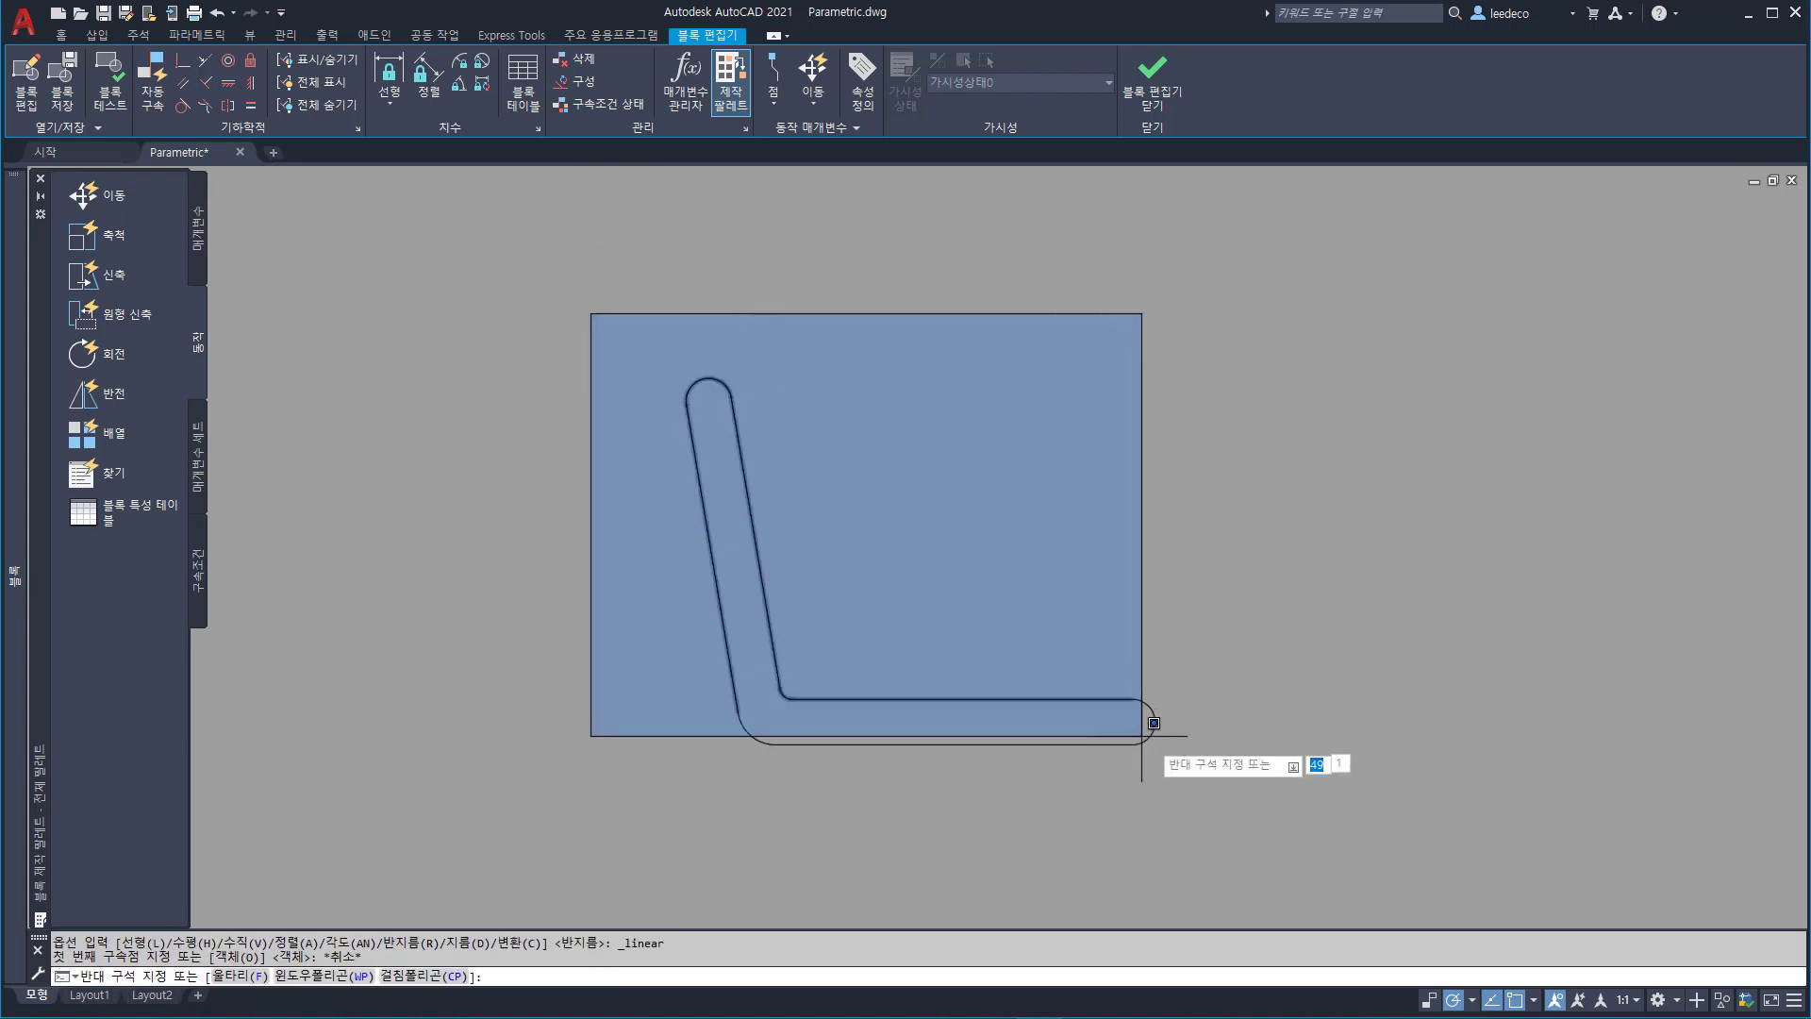
{"action": "left_click", "coordinate": [1189, 784]}
{"action": "left_click", "coordinate": [152, 90]}
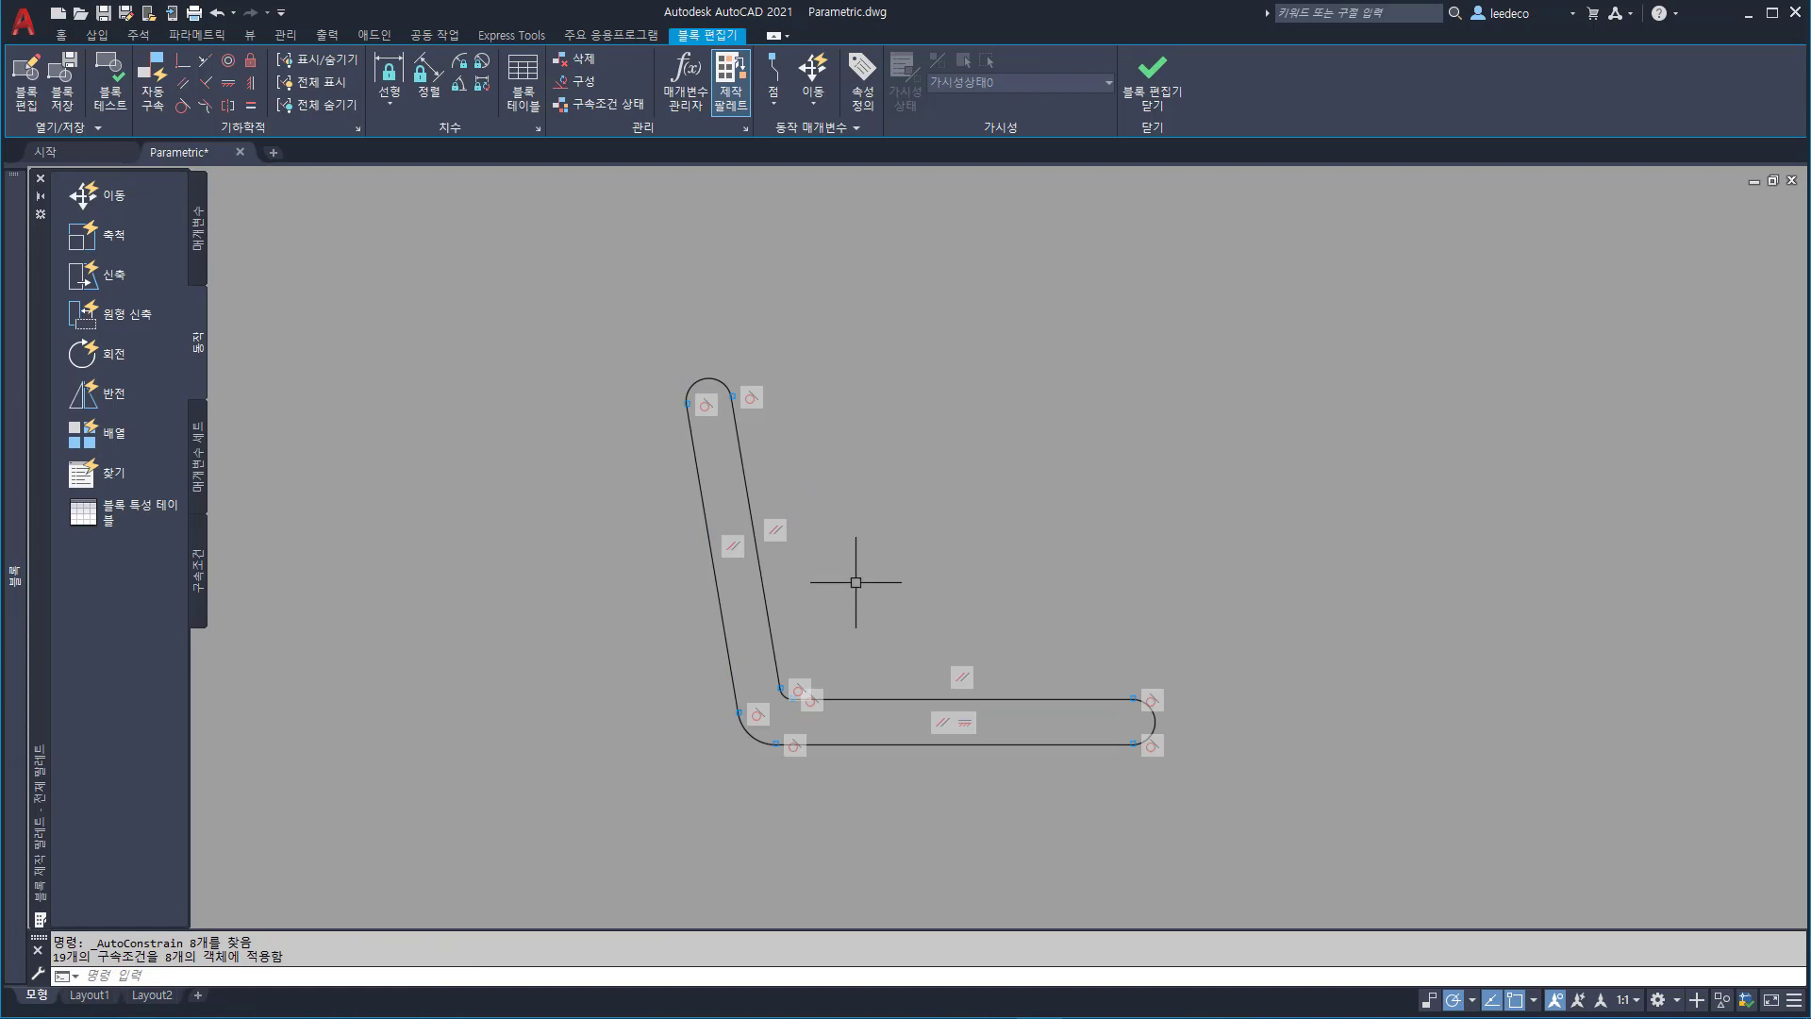
- Add an angular constraint parameter of 100 degrees between the inner horizontal edge and the inner slanted edge
{"action": "middle_click_drag", "start_coordinate": [888, 509], "coordinate": [796, 526]}
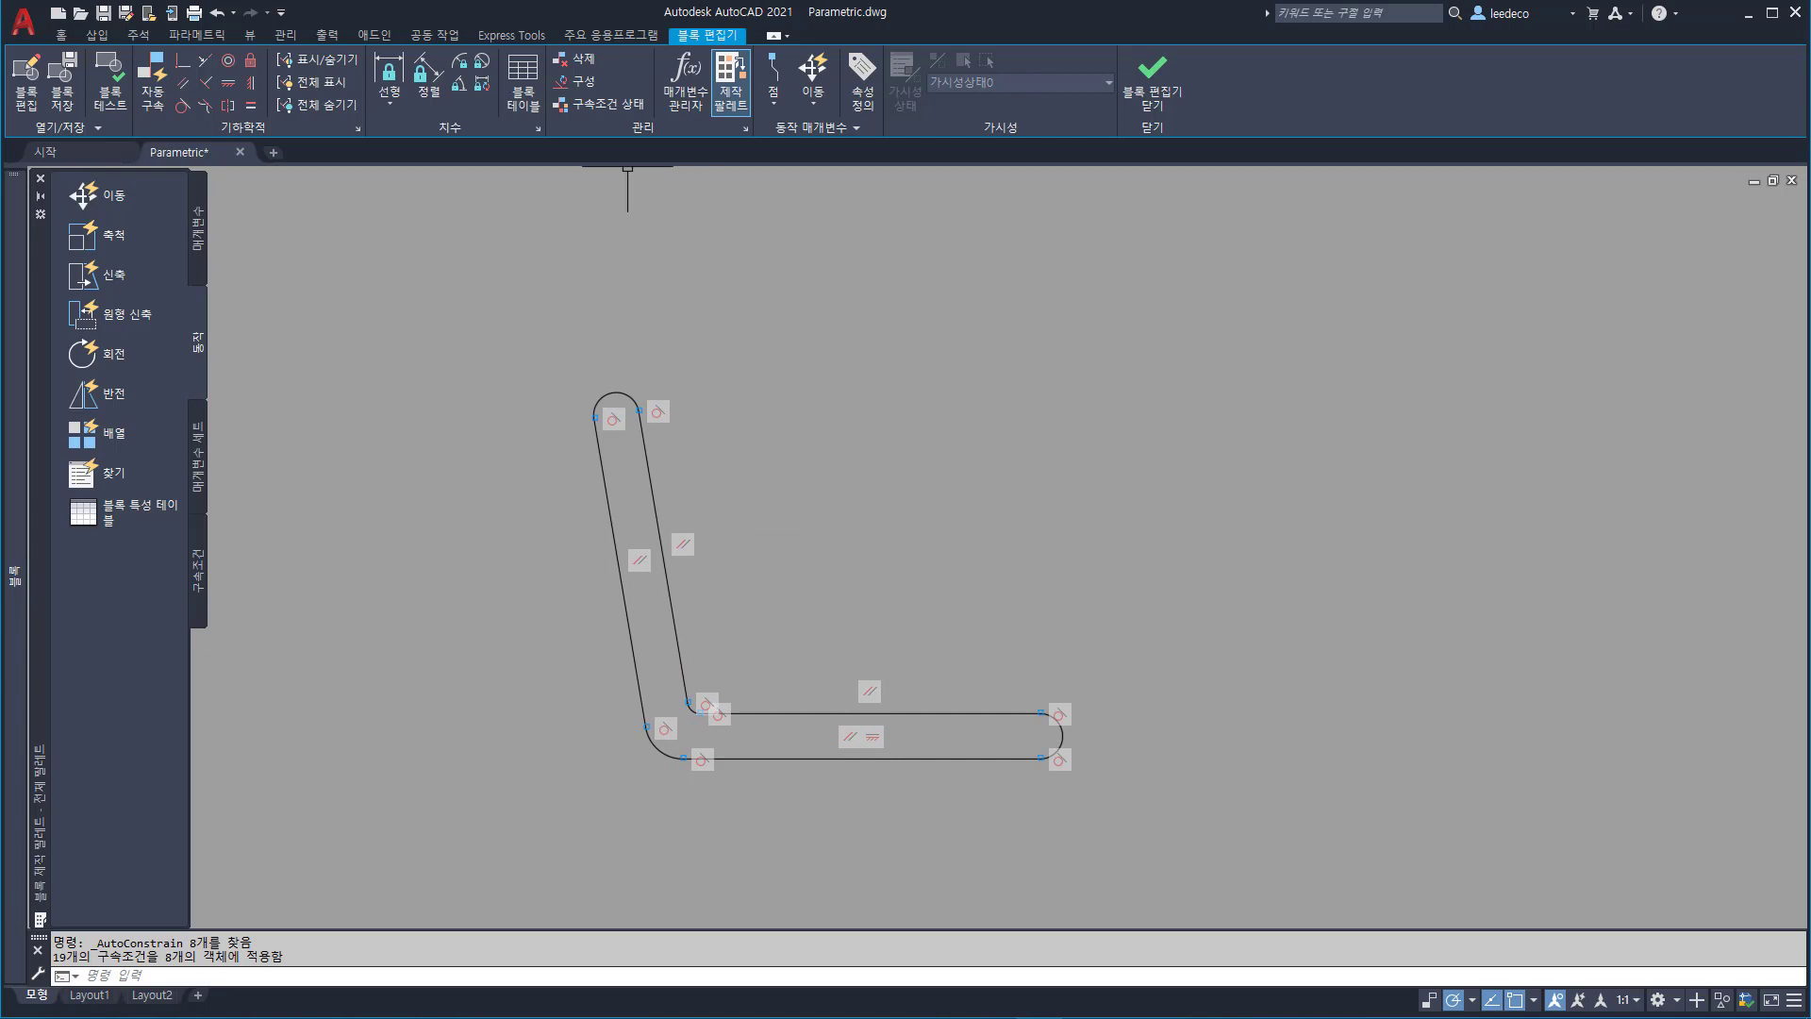
{"action": "left_click", "coordinate": [459, 83]}
{"action": "left_click", "coordinate": [854, 713]}
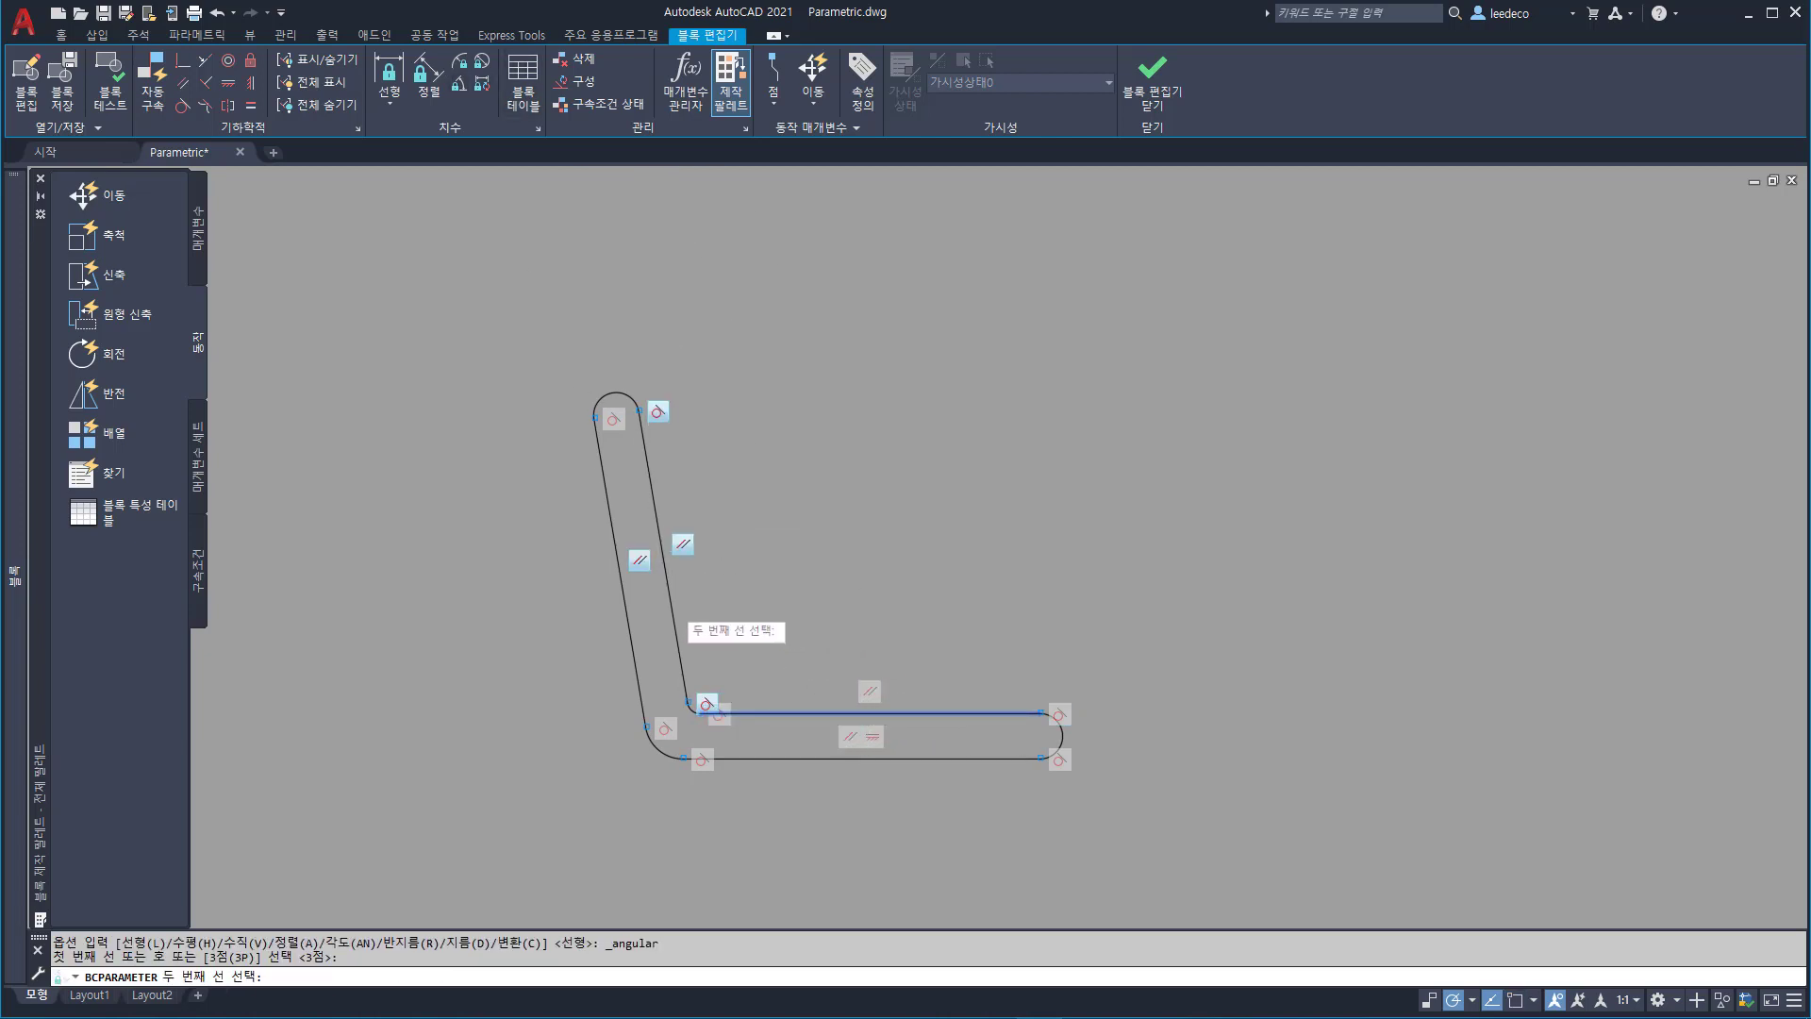
{"action": "left_click", "coordinate": [673, 609]}
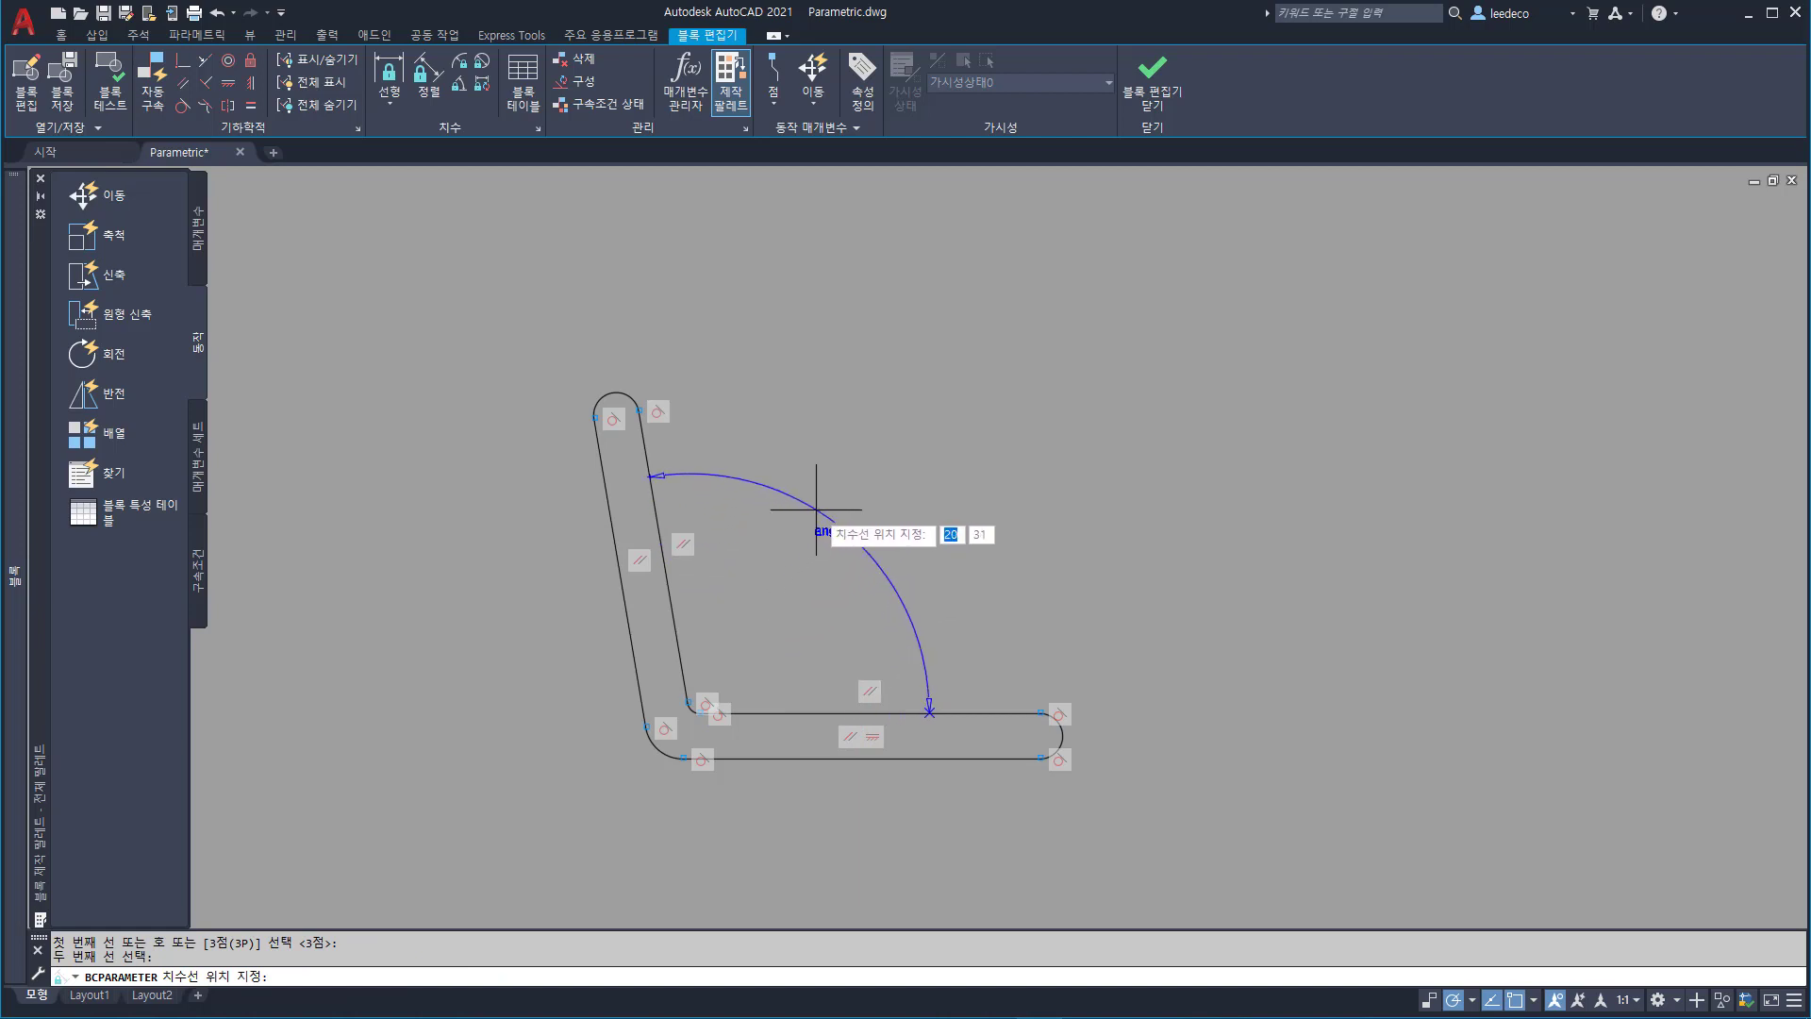
{"action": "left_click", "coordinate": [849, 524]}
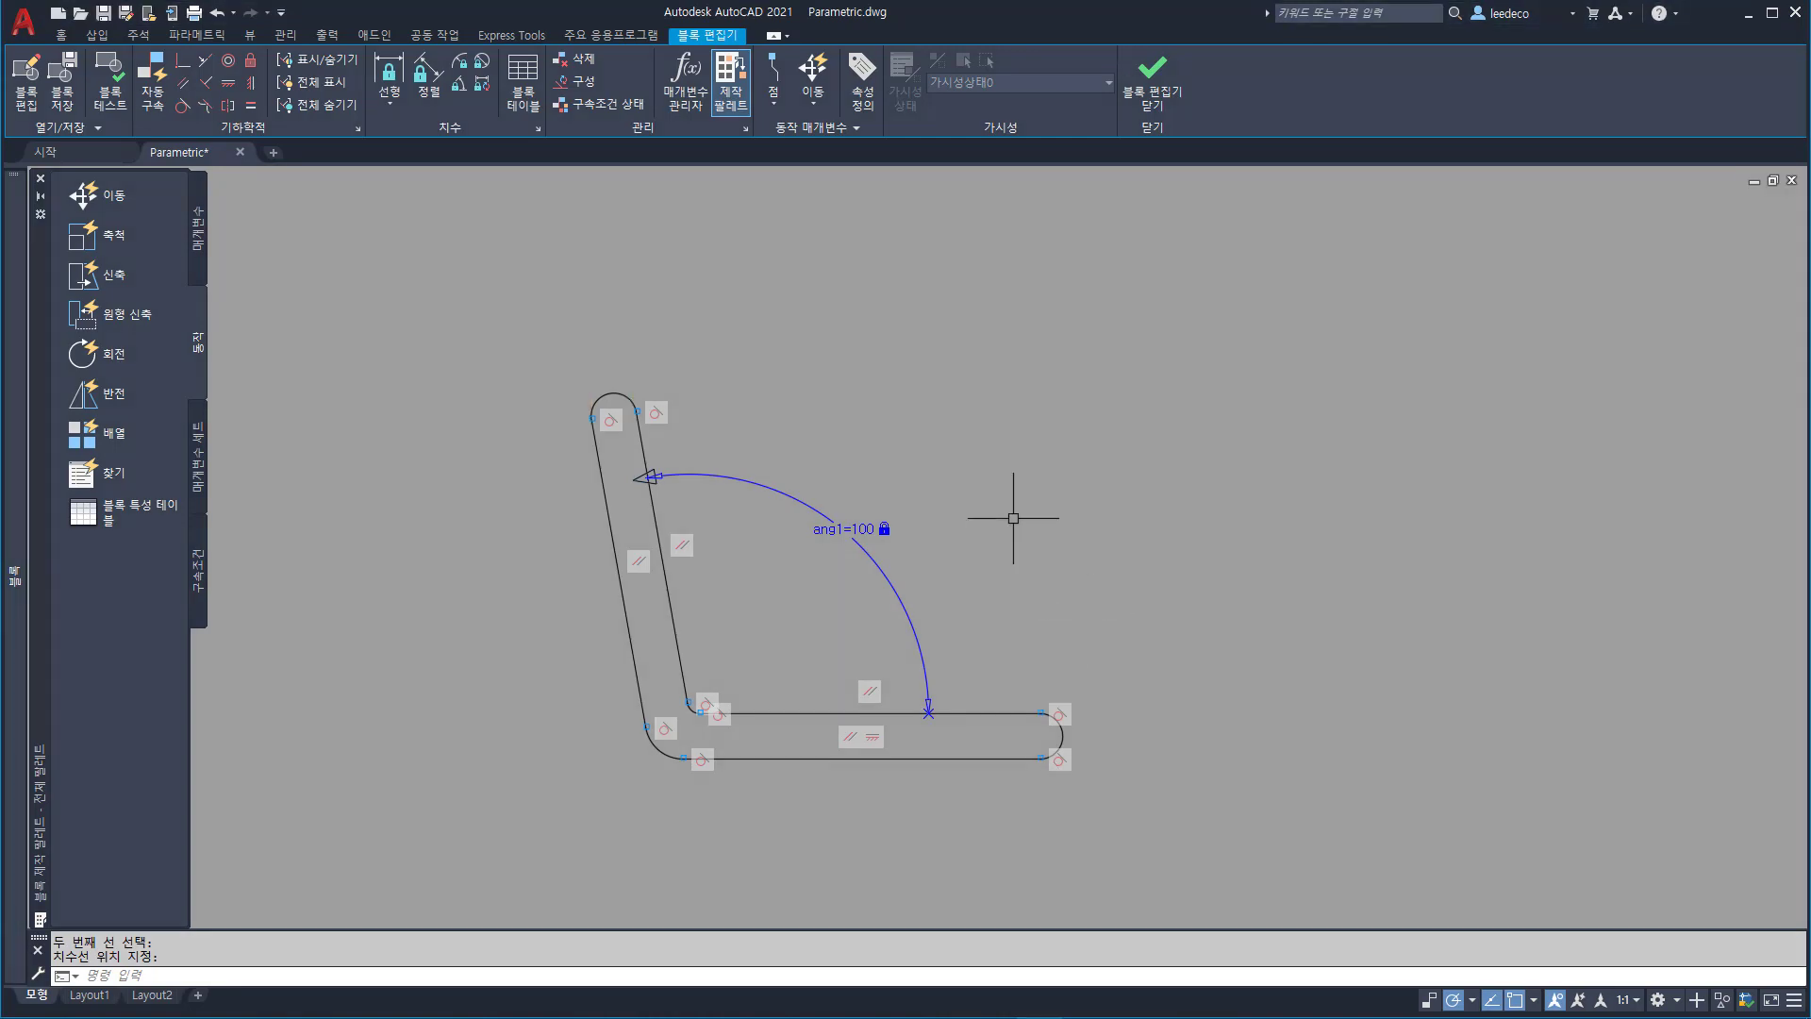
- Apply an Equal constraint between the upper end arc and the end arc of the horizontal leg
{"action": "left_click", "coordinate": [250, 104]}
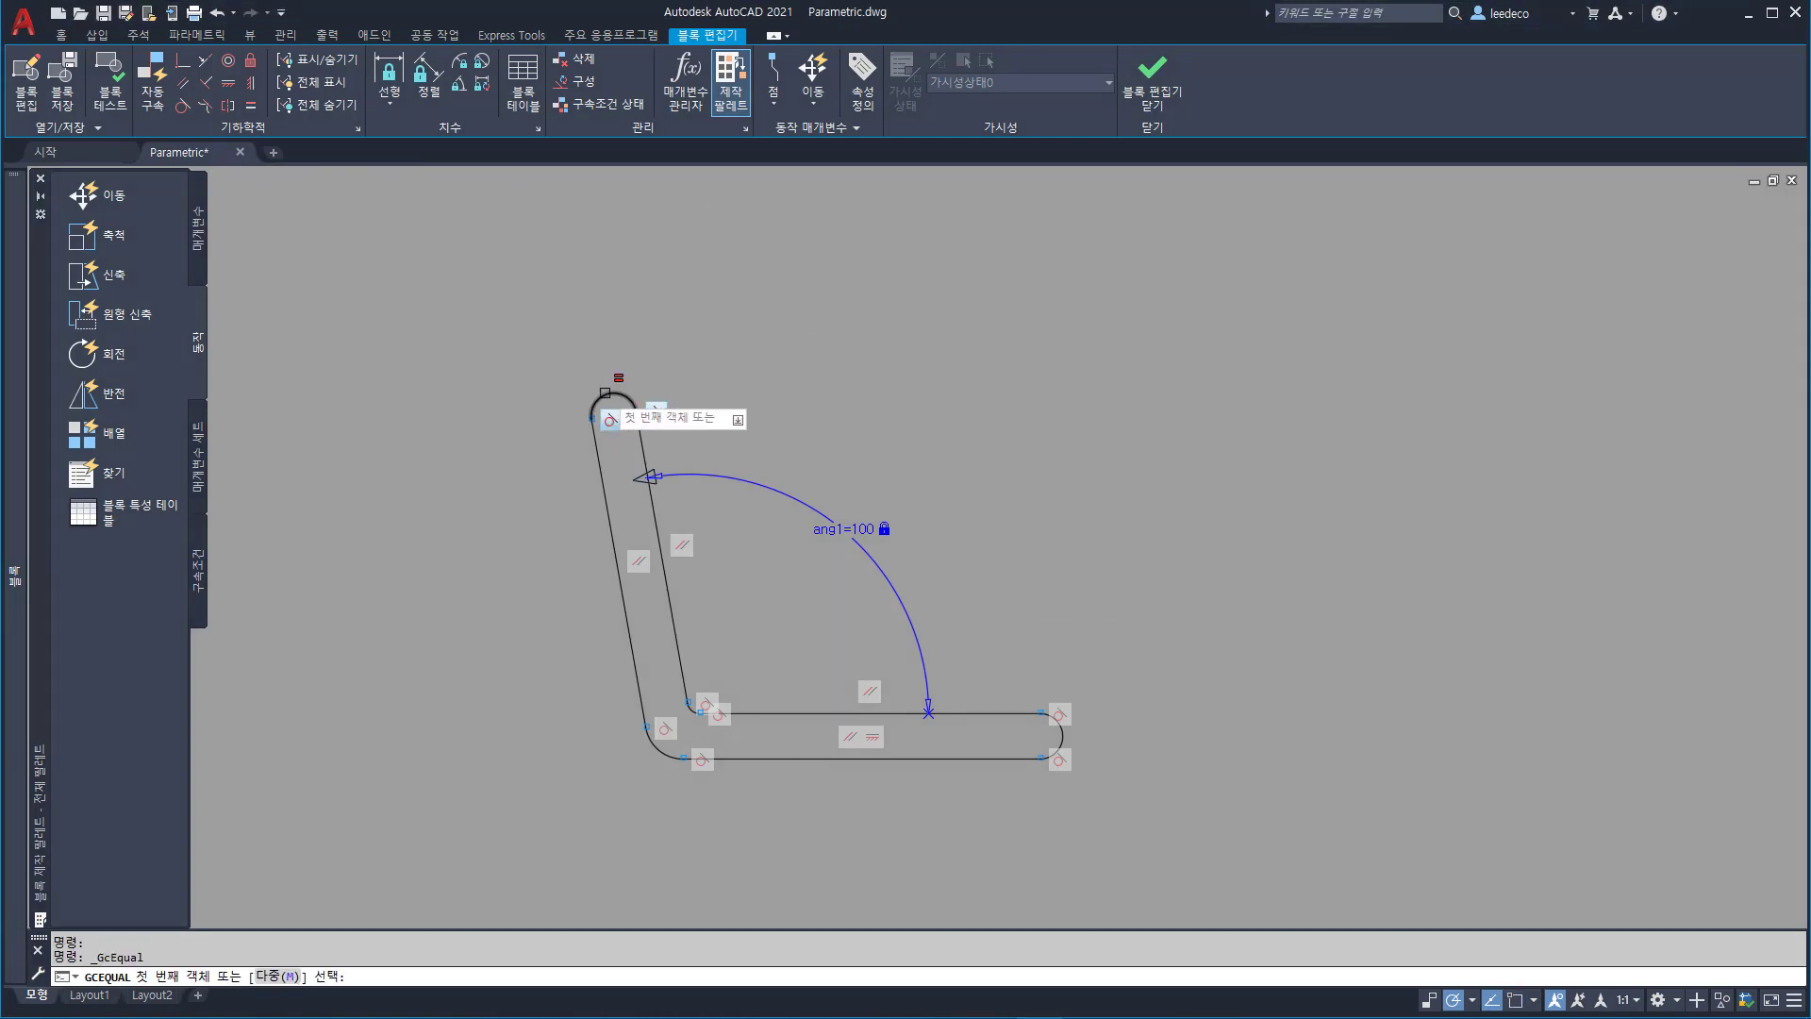
{"action": "left_click", "coordinate": [611, 394]}
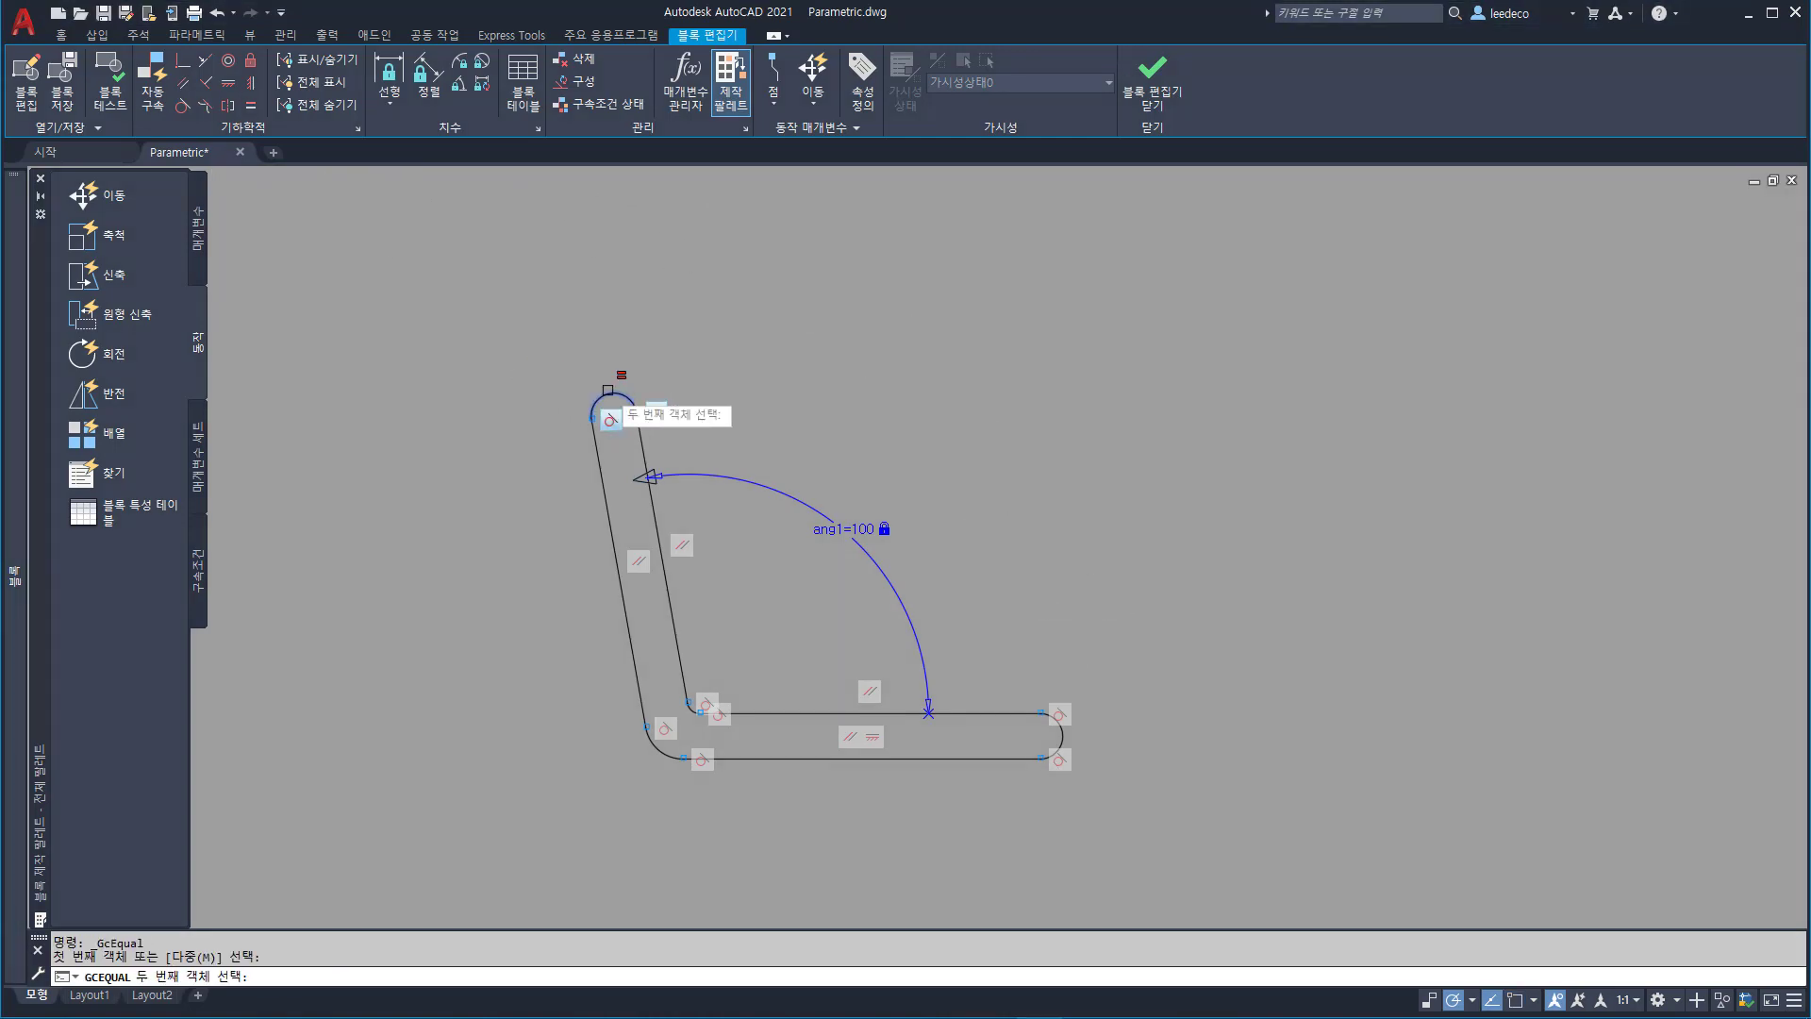
{"action": "left_click", "coordinate": [1061, 734]}
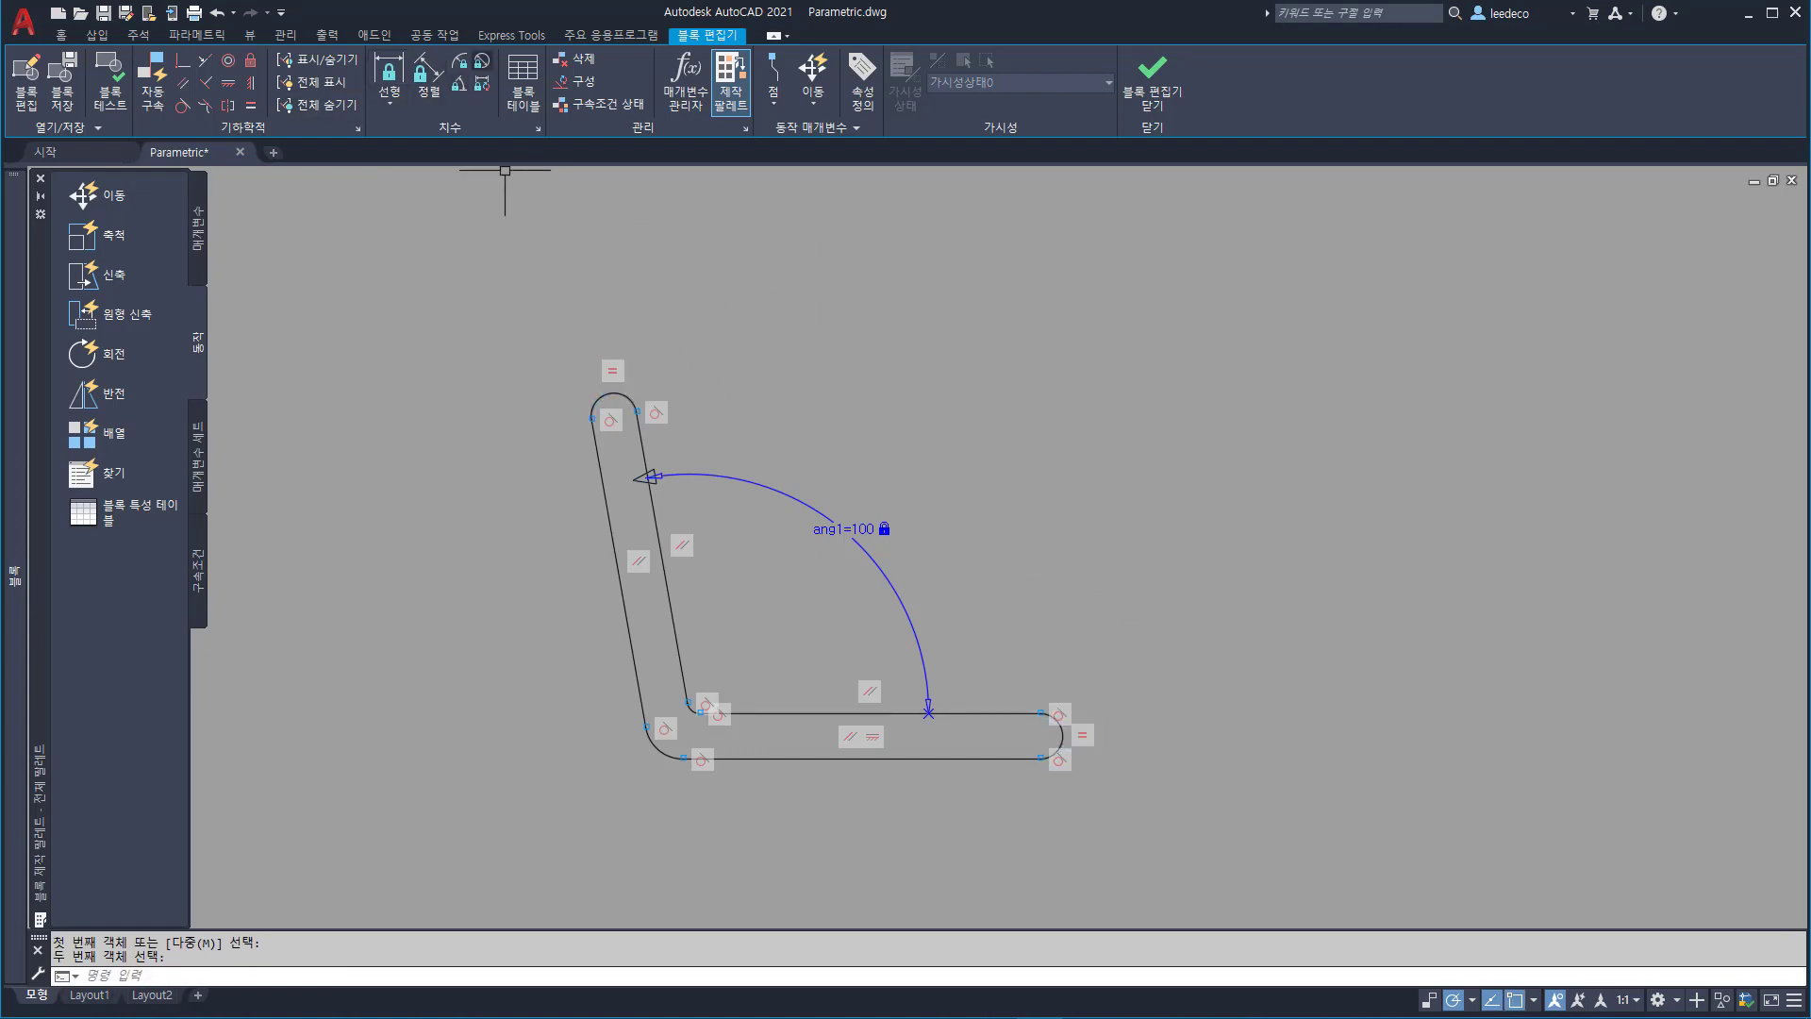
- Add a radius constraint parameter to the upper end arc and set it to 4
{"action": "left_click", "coordinate": [613, 396]}
{"action": "left_click", "coordinate": [546, 355]}
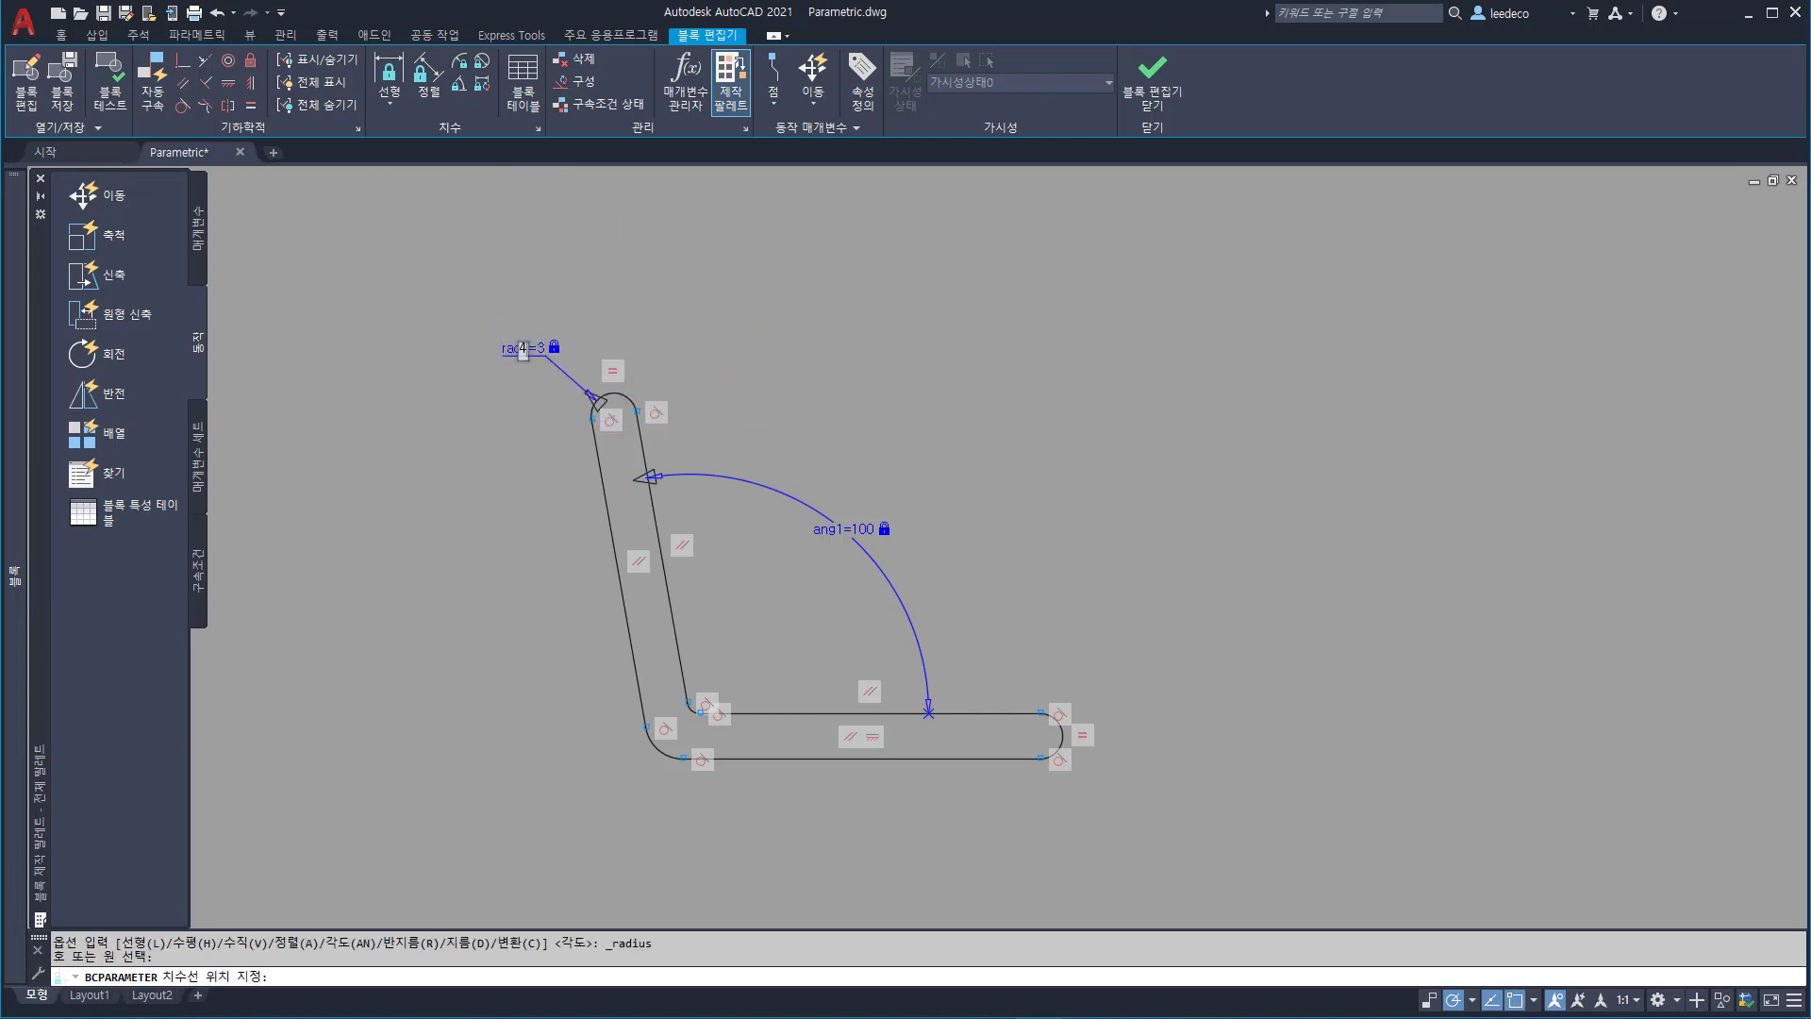
{"action": "type", "text": "4"}
{"action": "key", "text": "Return"}
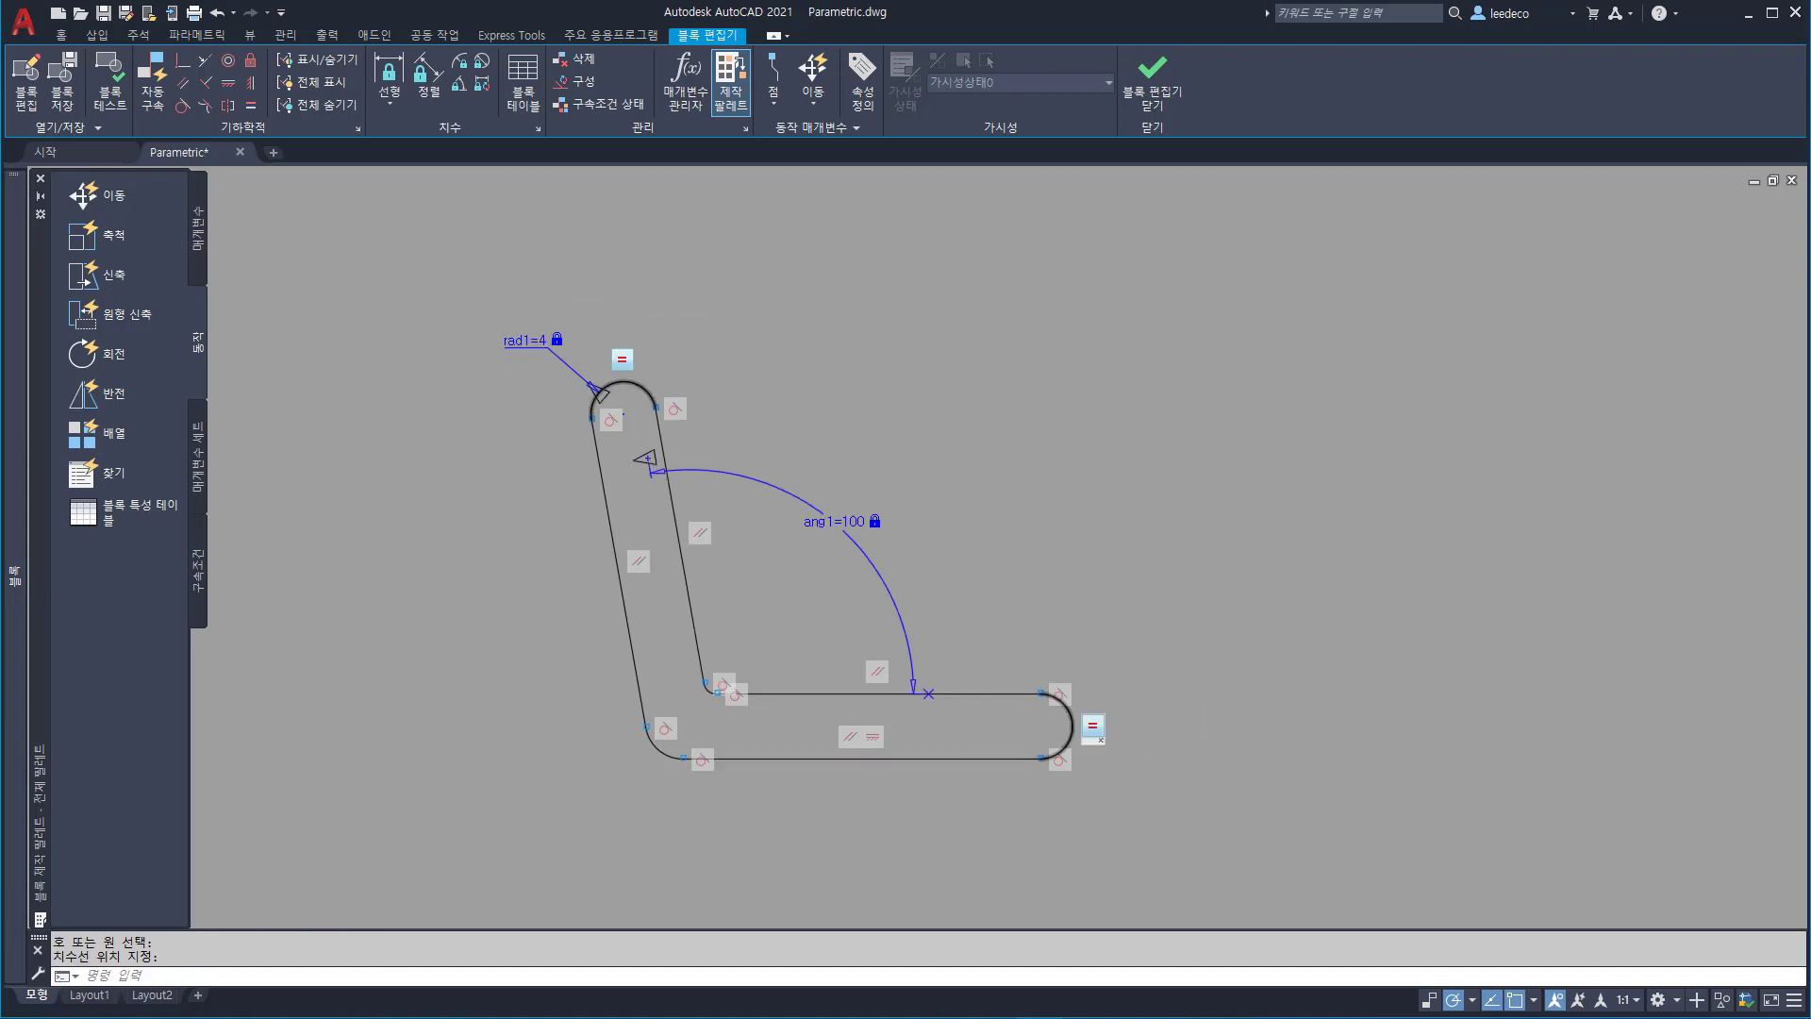
{"action": "key", "text": "Escape"}
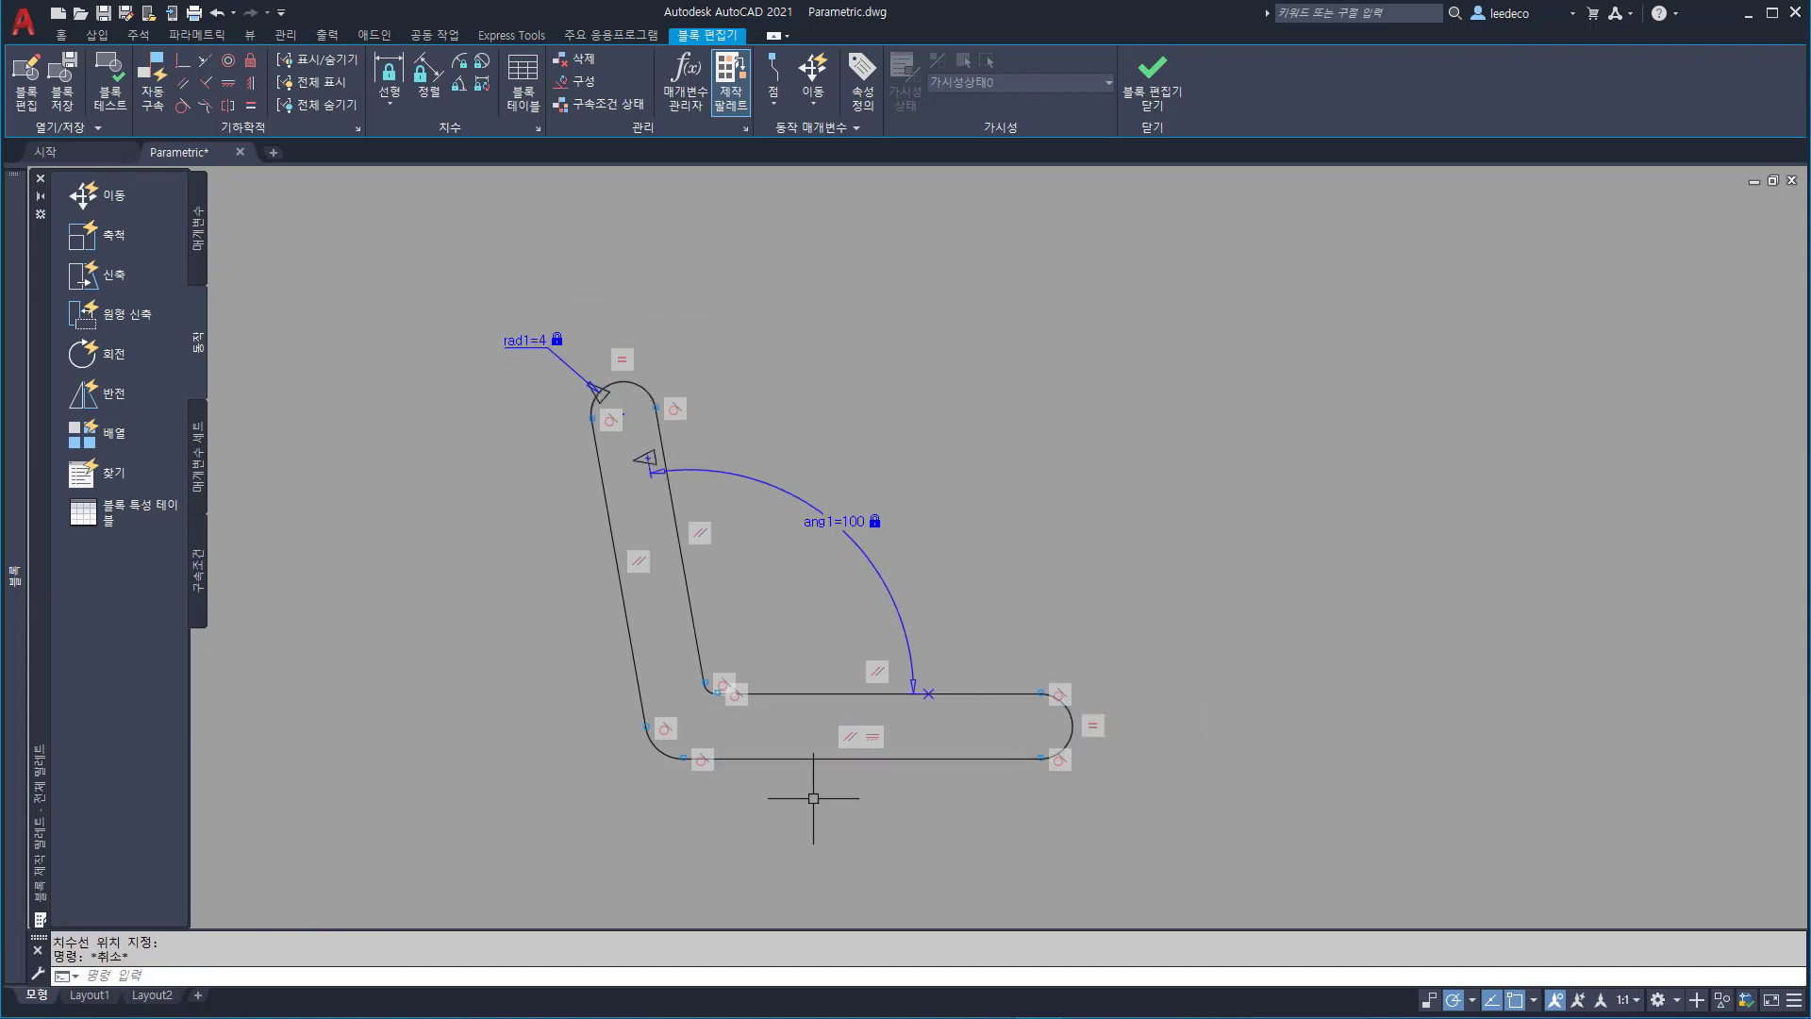
- Add a radius constraint parameter to the outer corner arc of the bracket and set it to 6
{"action": "left_click", "coordinate": [460, 60]}
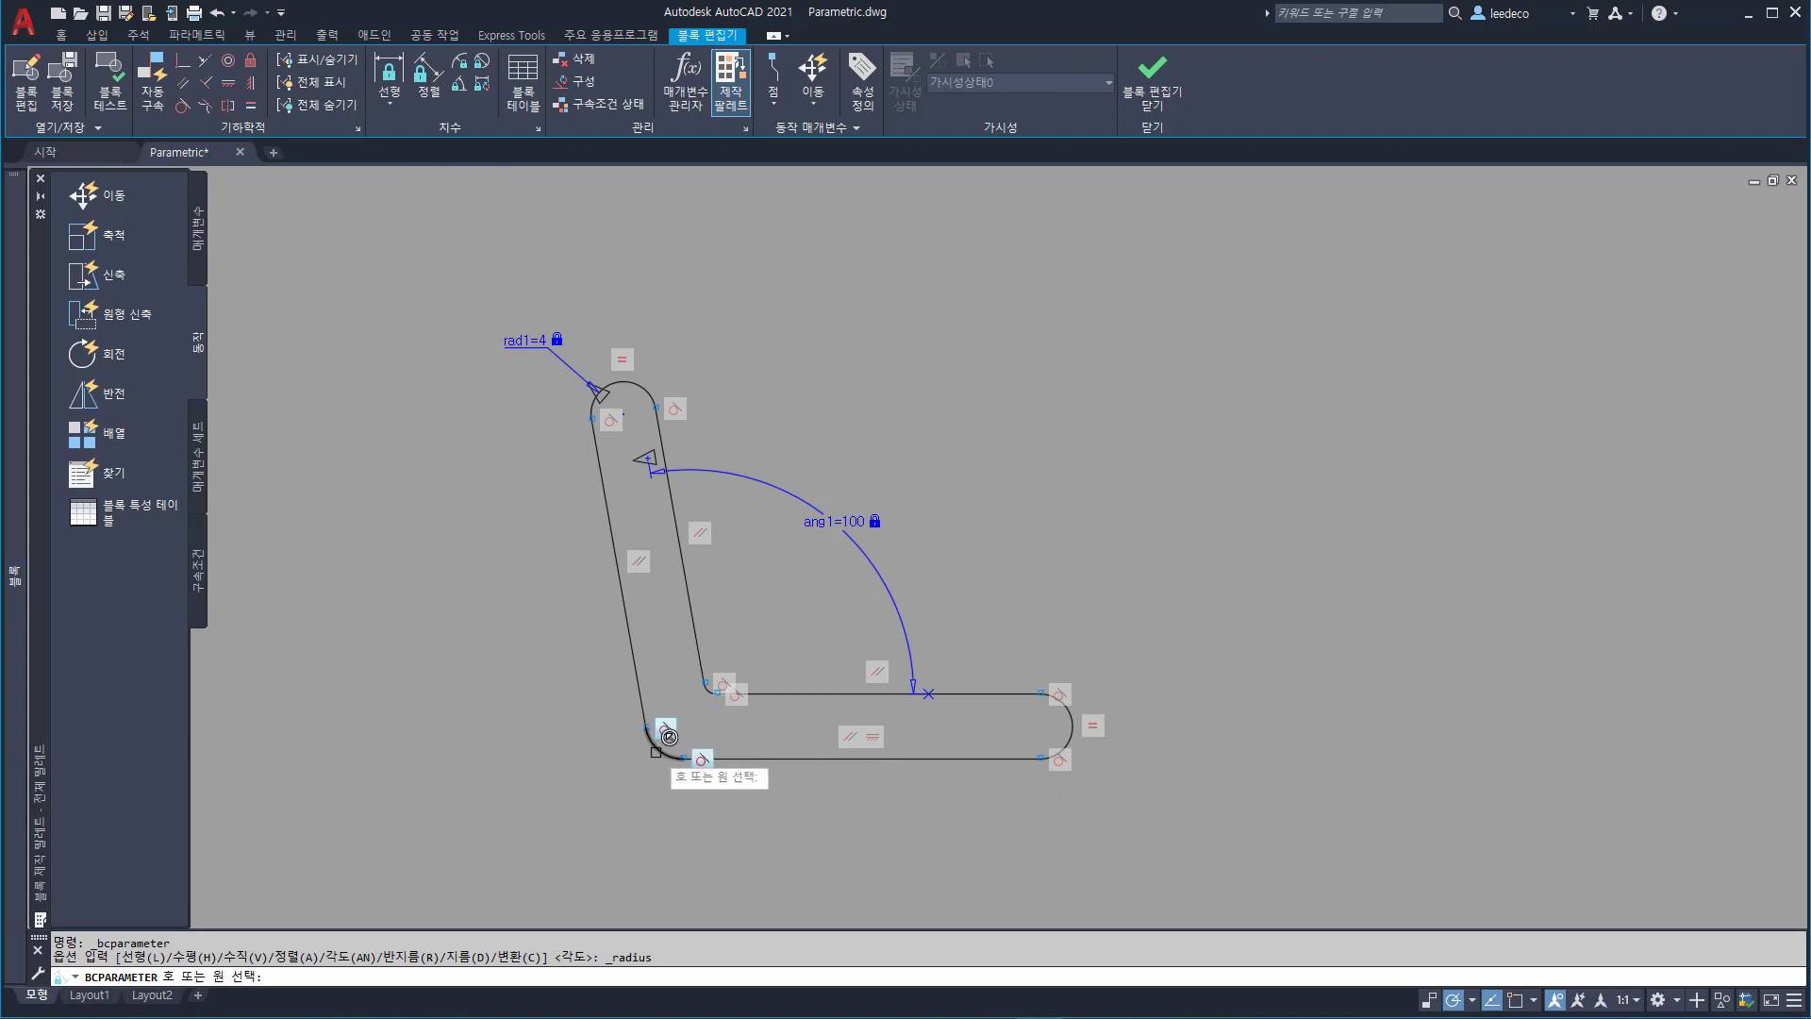
{"action": "left_click", "coordinate": [658, 741]}
{"action": "left_click", "coordinate": [575, 780]}
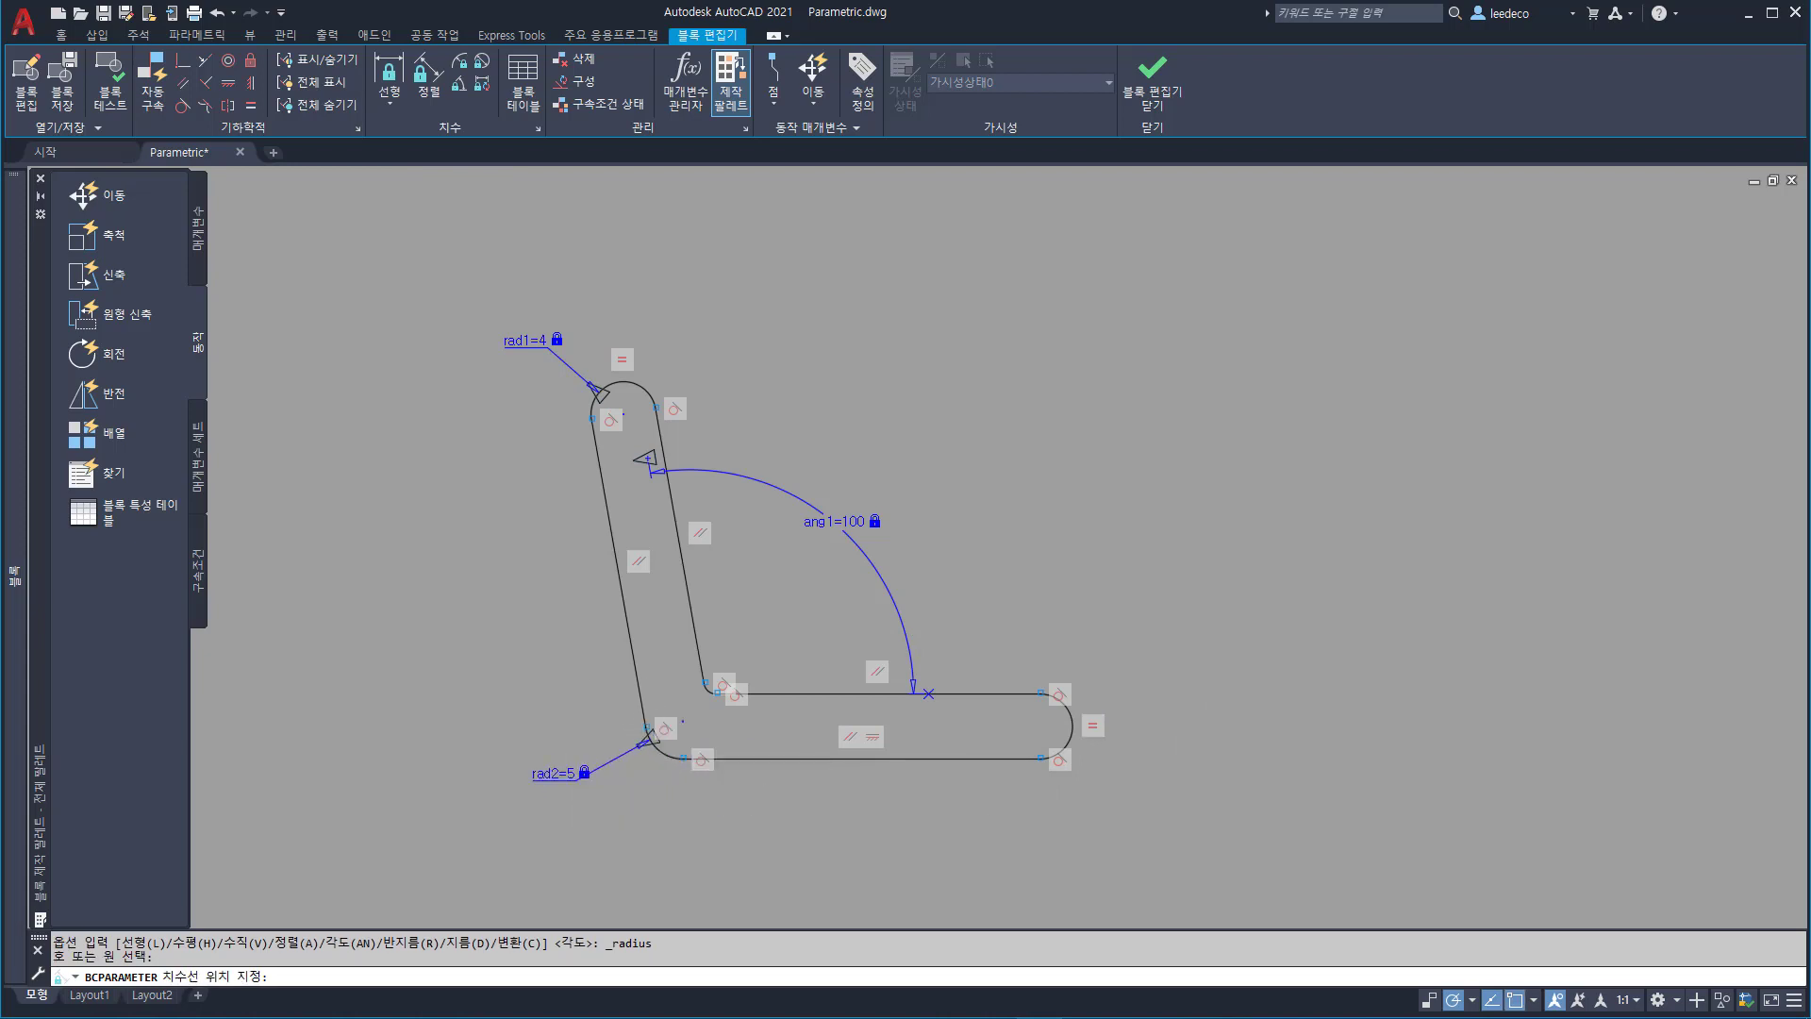
{"action": "left_click", "coordinate": [554, 773]}
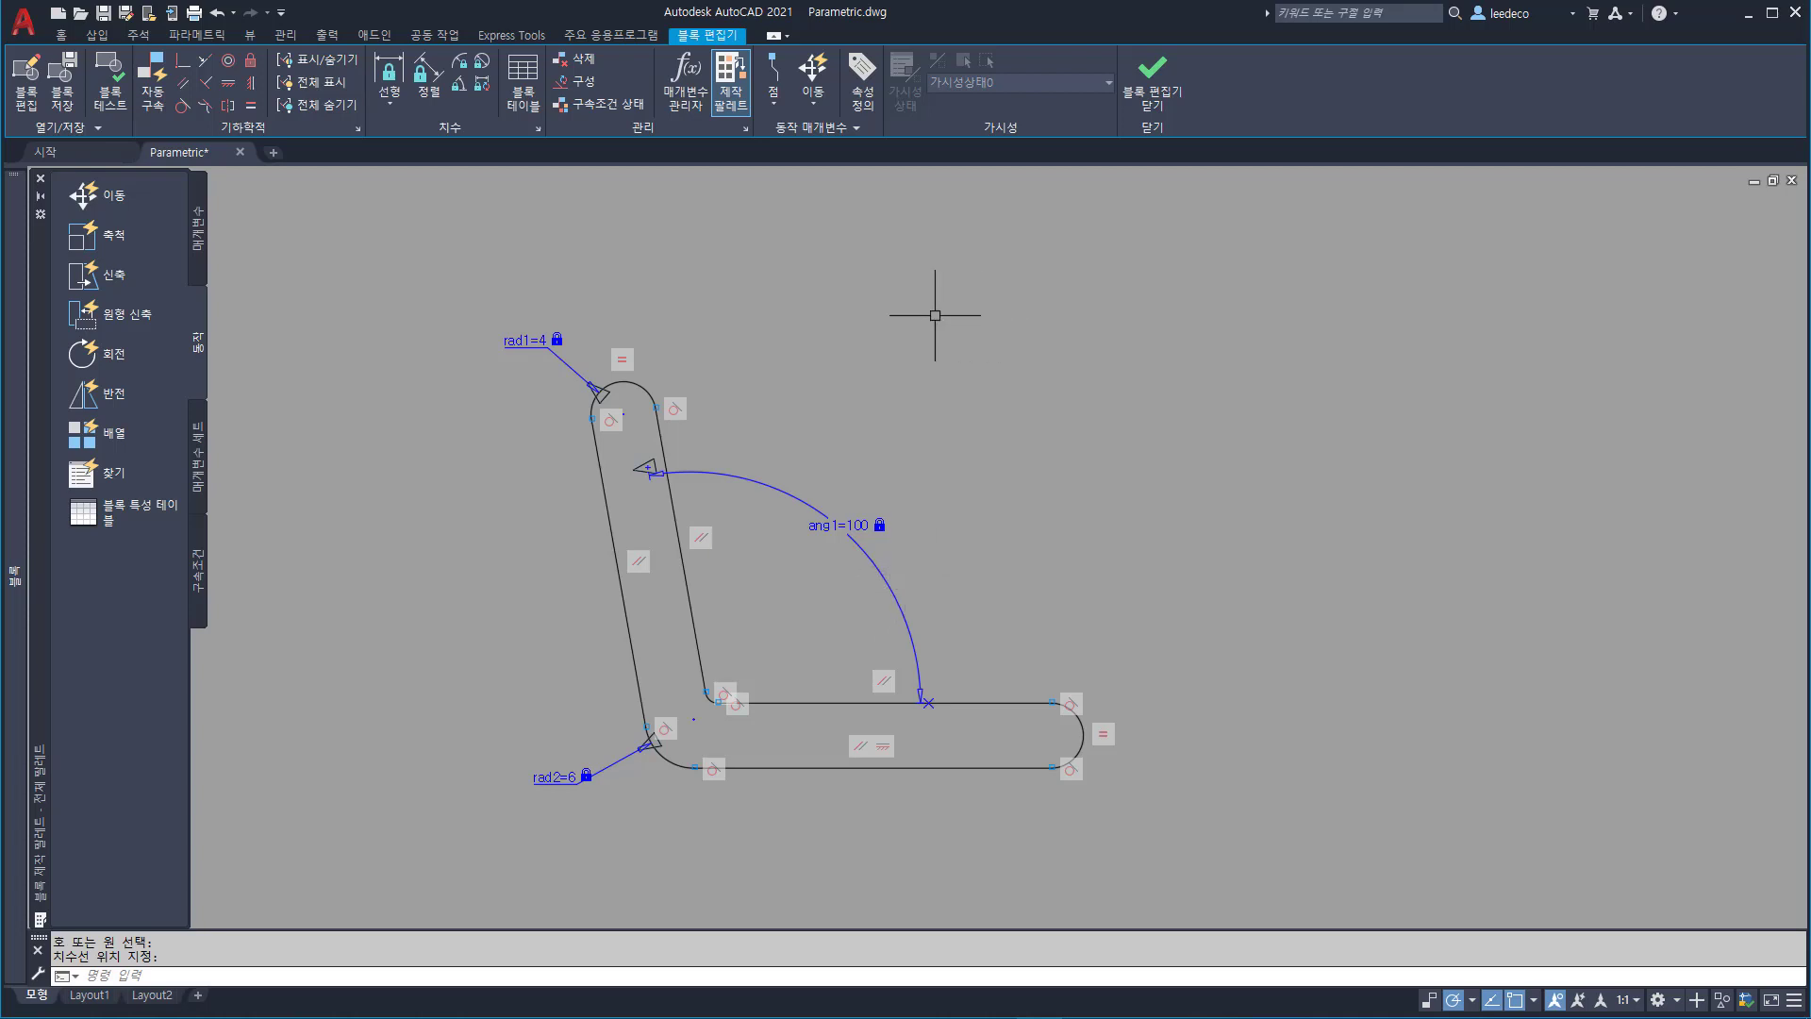
{"action": "key", "text": "Escape"}
{"action": "key", "text": "Escape"}
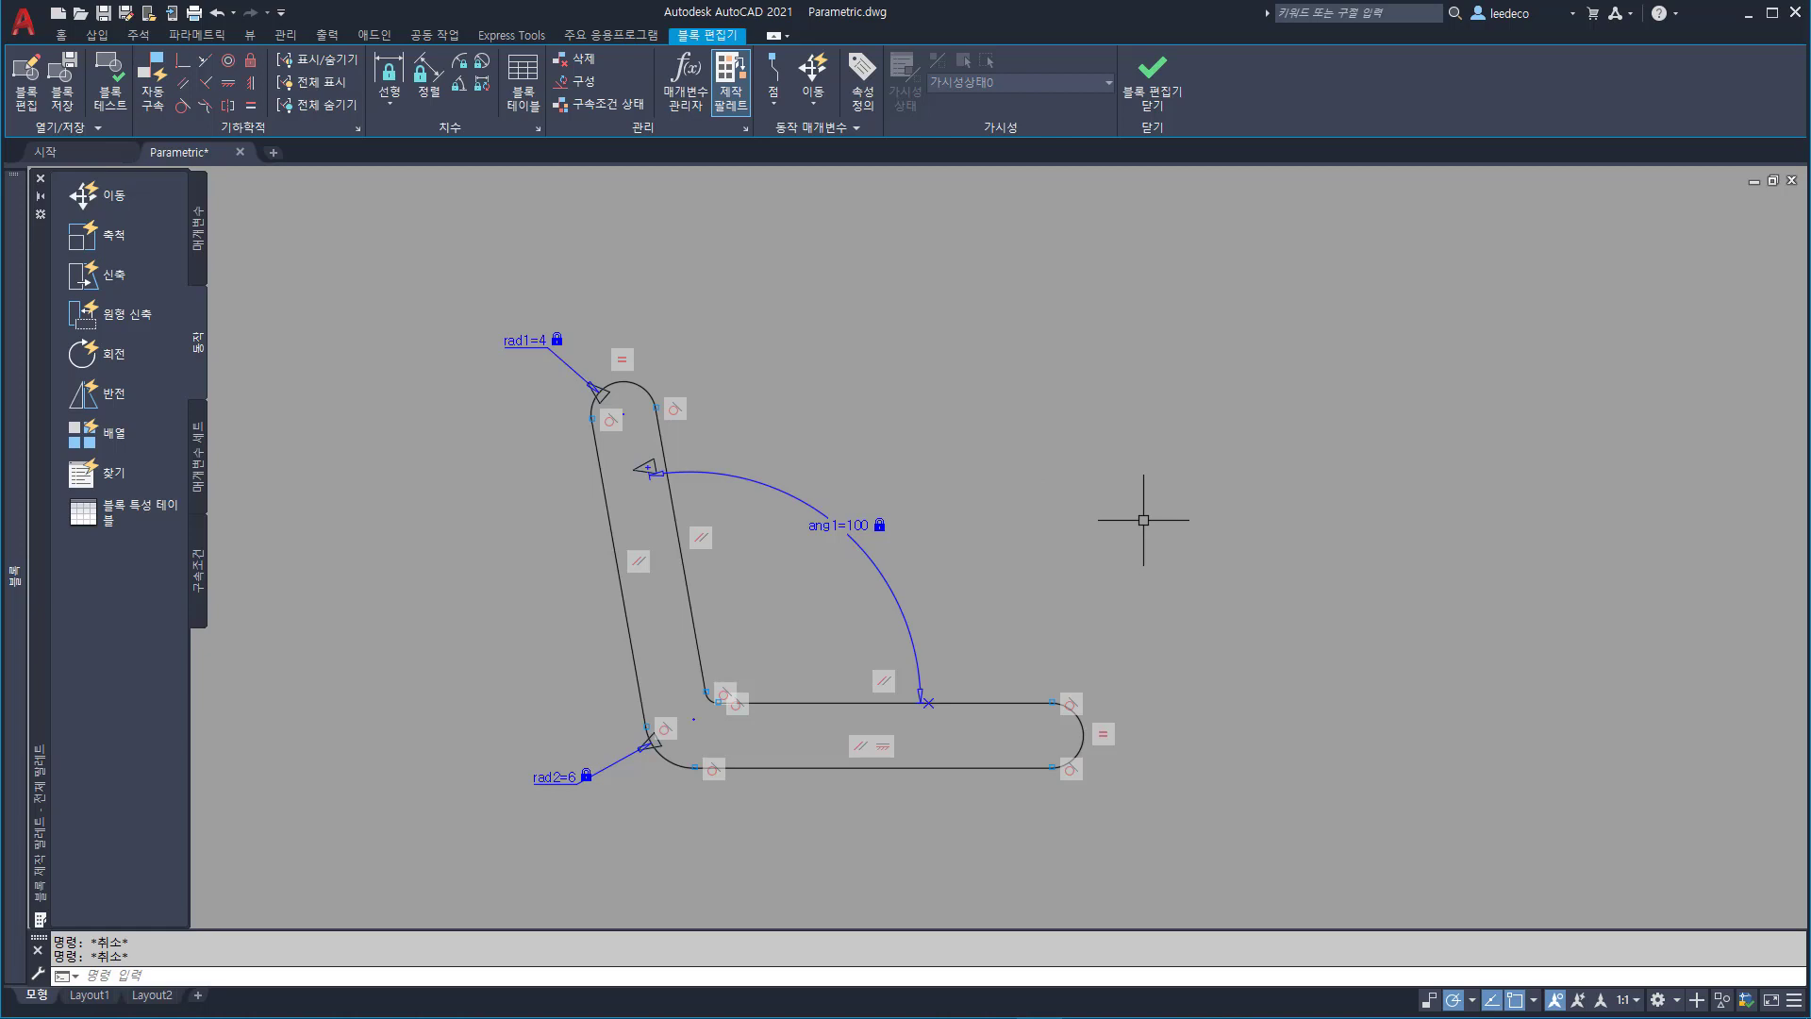
- Draw a vertical line beside the rounded end of the bracket's horizontal leg, spanning the full height of the bracket
{"action": "type", "text": "l"}
{"action": "key", "text": "Return"}
{"action": "left_click", "coordinate": [1172, 803]}
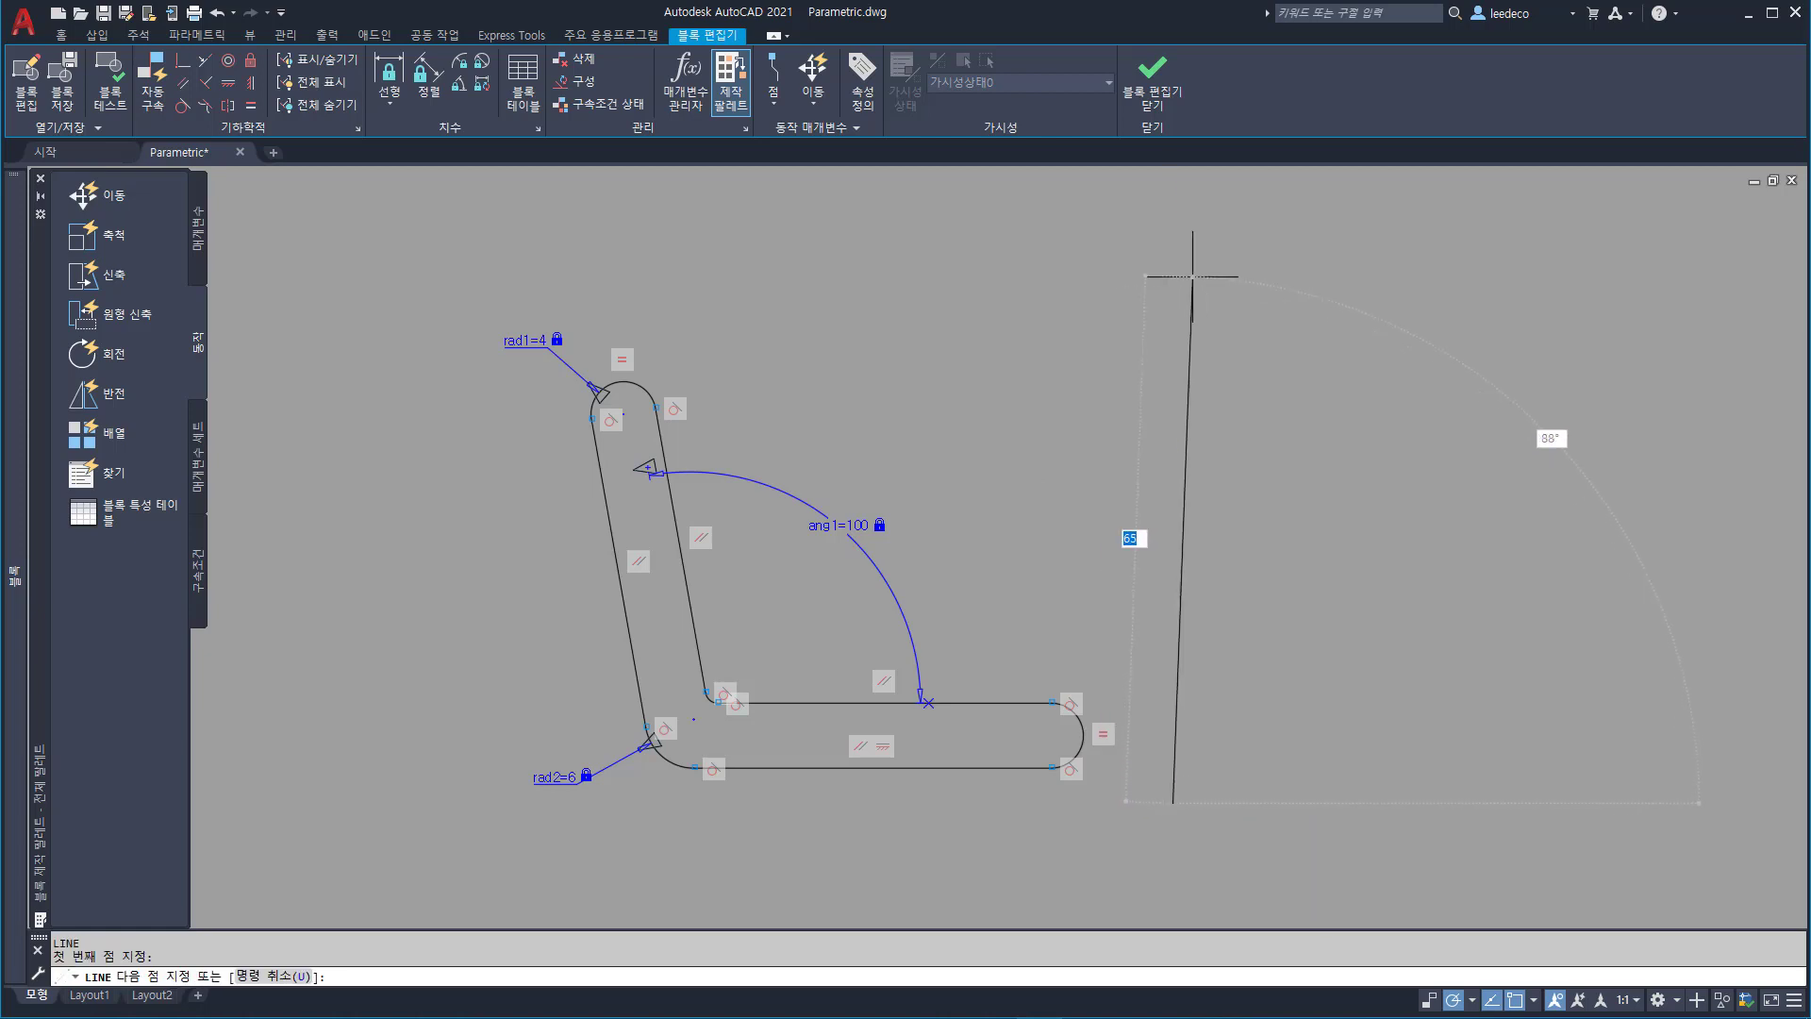
{"action": "left_click", "coordinate": [1173, 275]}
{"action": "key", "text": "Return"}
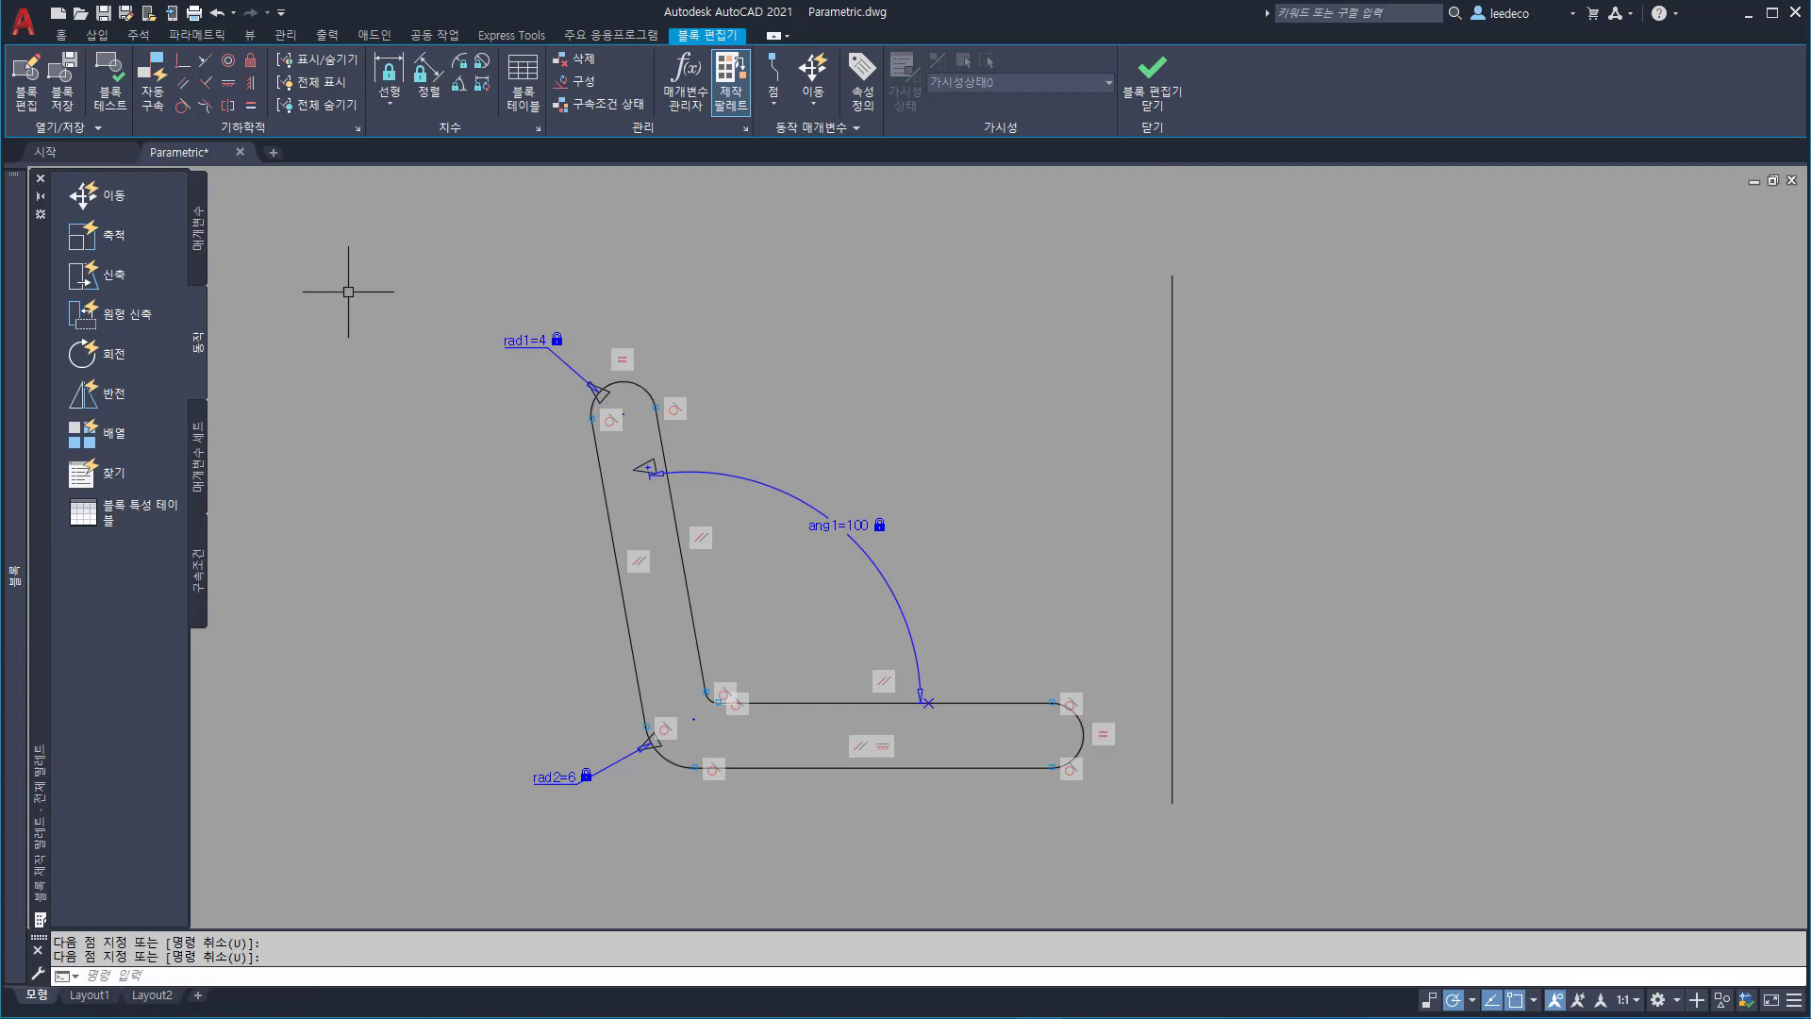
- Mirror the L-shaped bracket with its constraint parameters about the vertical line, keeping the original
{"action": "left_click", "coordinate": [348, 291]}
{"action": "left_click", "coordinate": [1147, 834]}
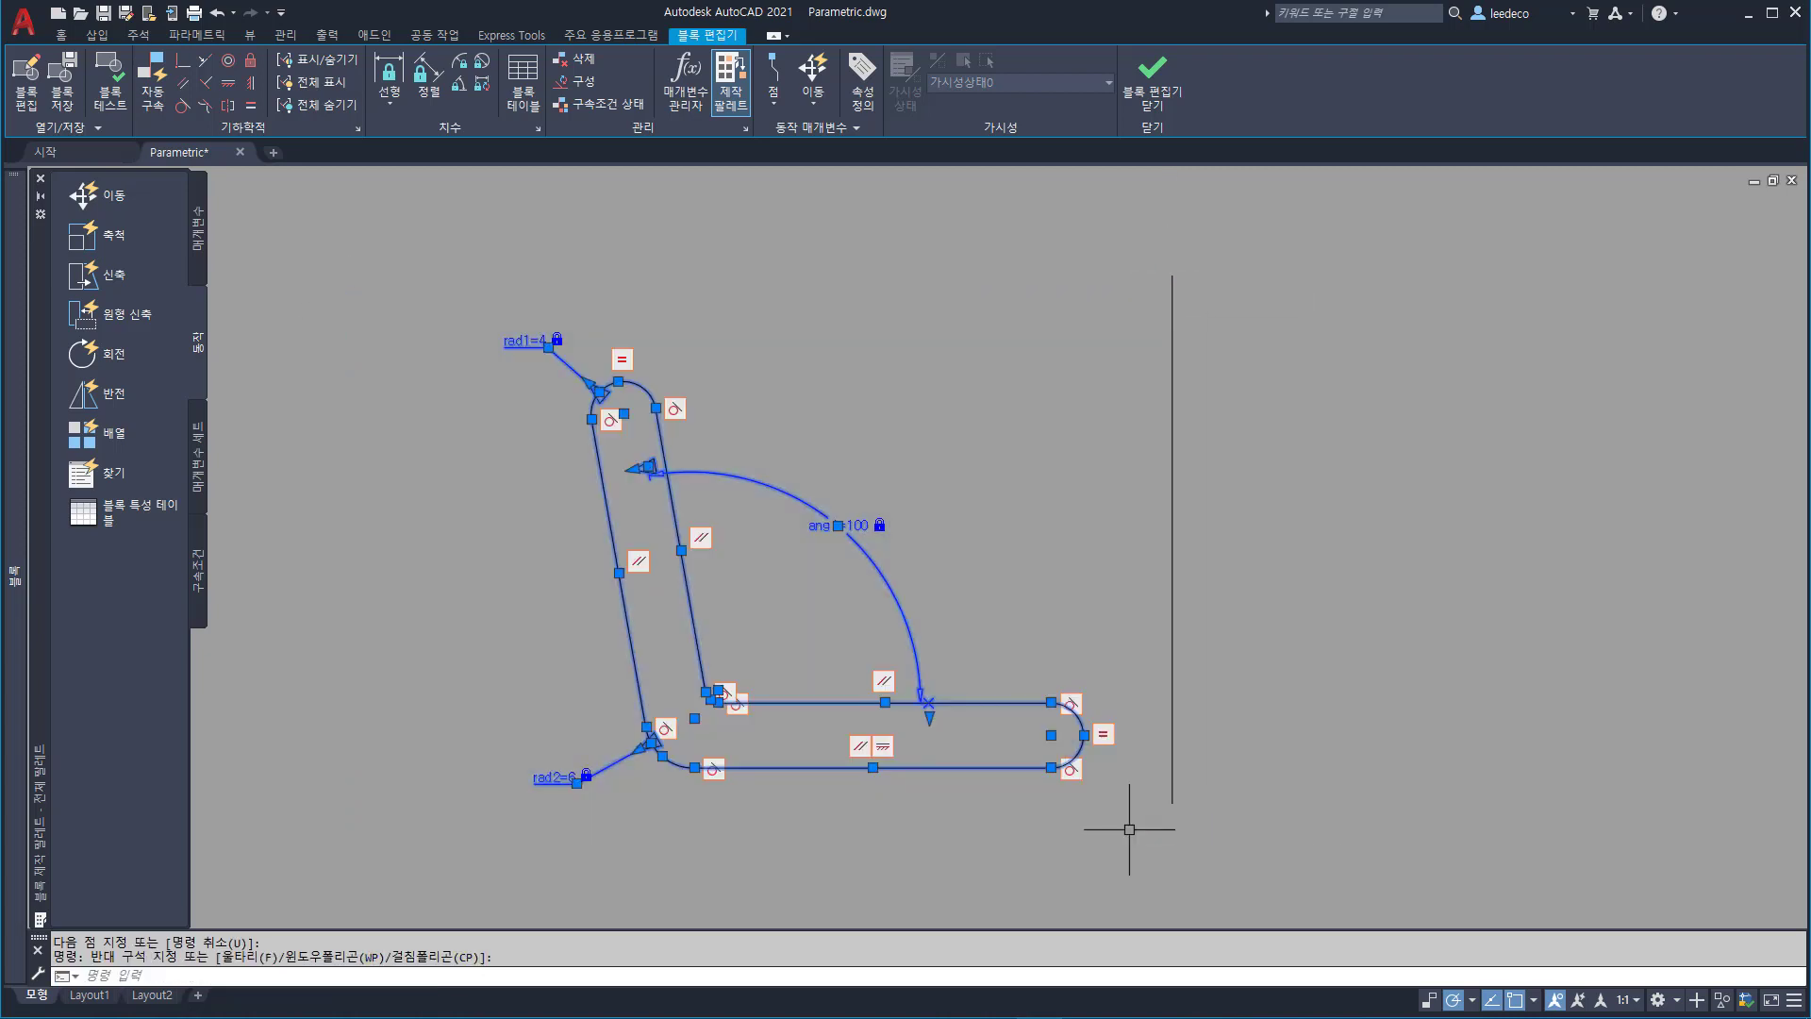
{"action": "type", "text": "mi"}
{"action": "key", "text": "Return"}
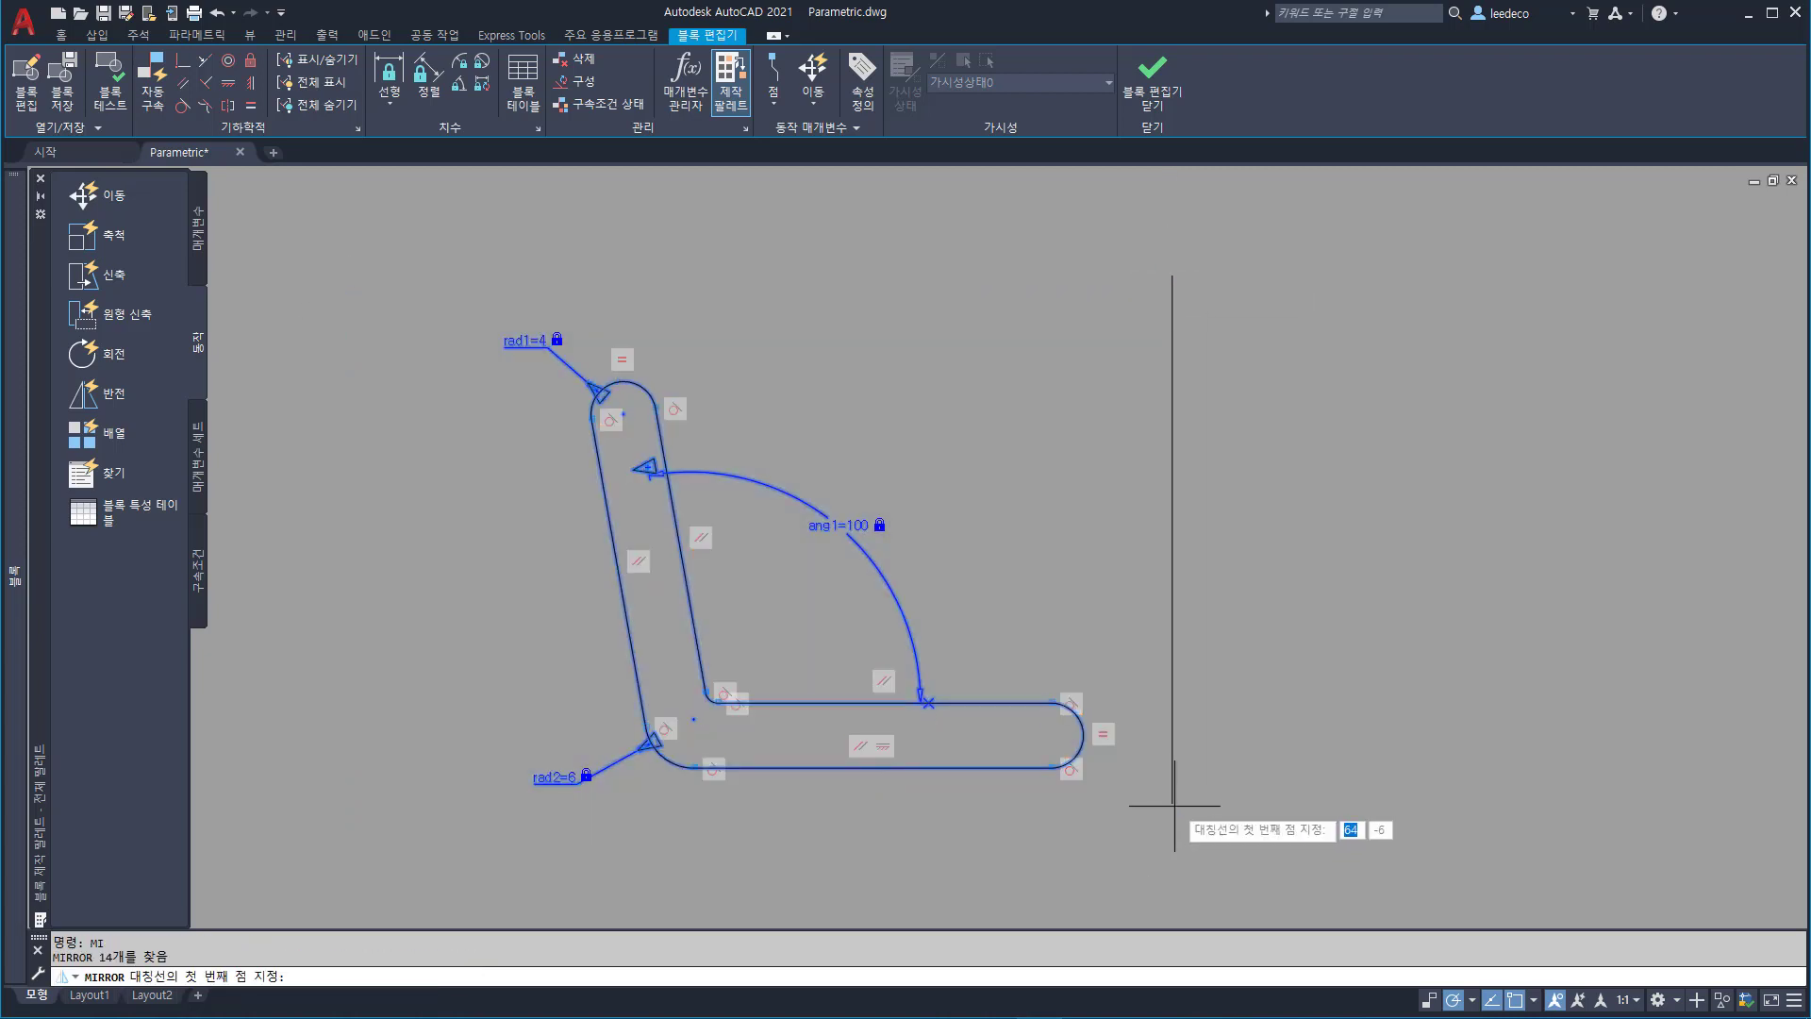
{"action": "left_click", "coordinate": [1174, 802]}
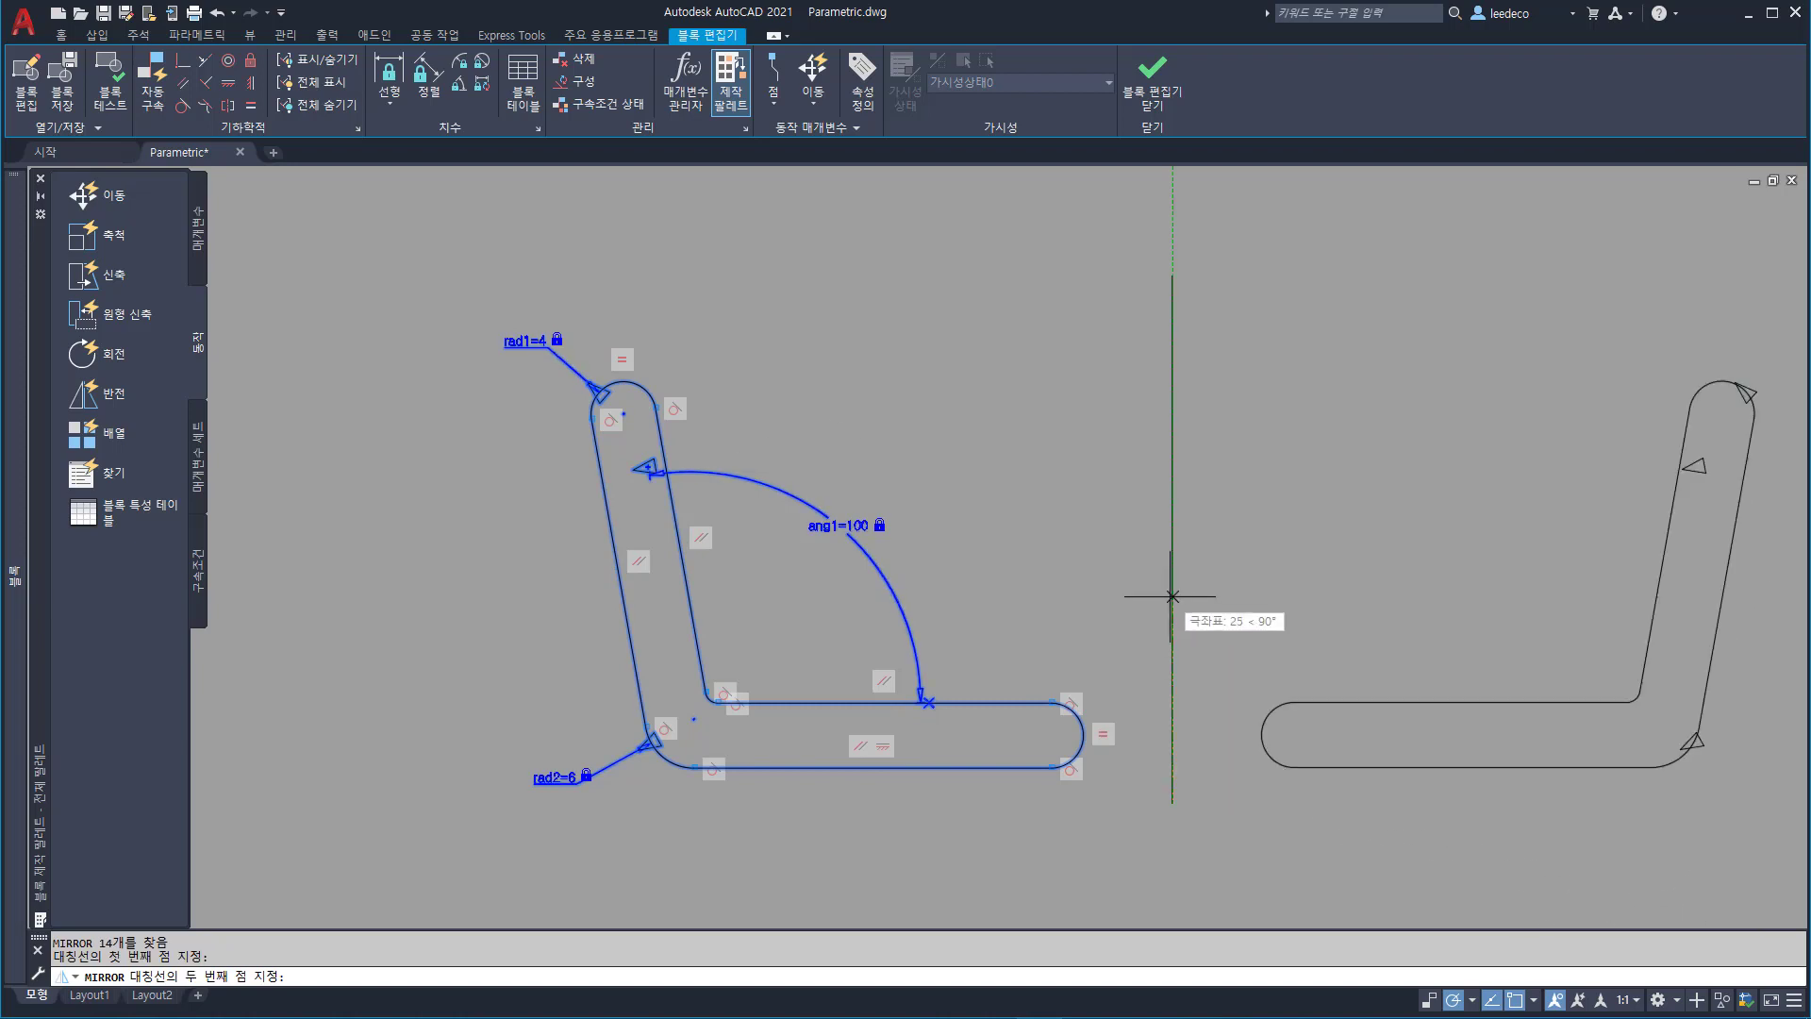
{"action": "left_click", "coordinate": [1170, 596]}
{"action": "key", "text": "Return"}
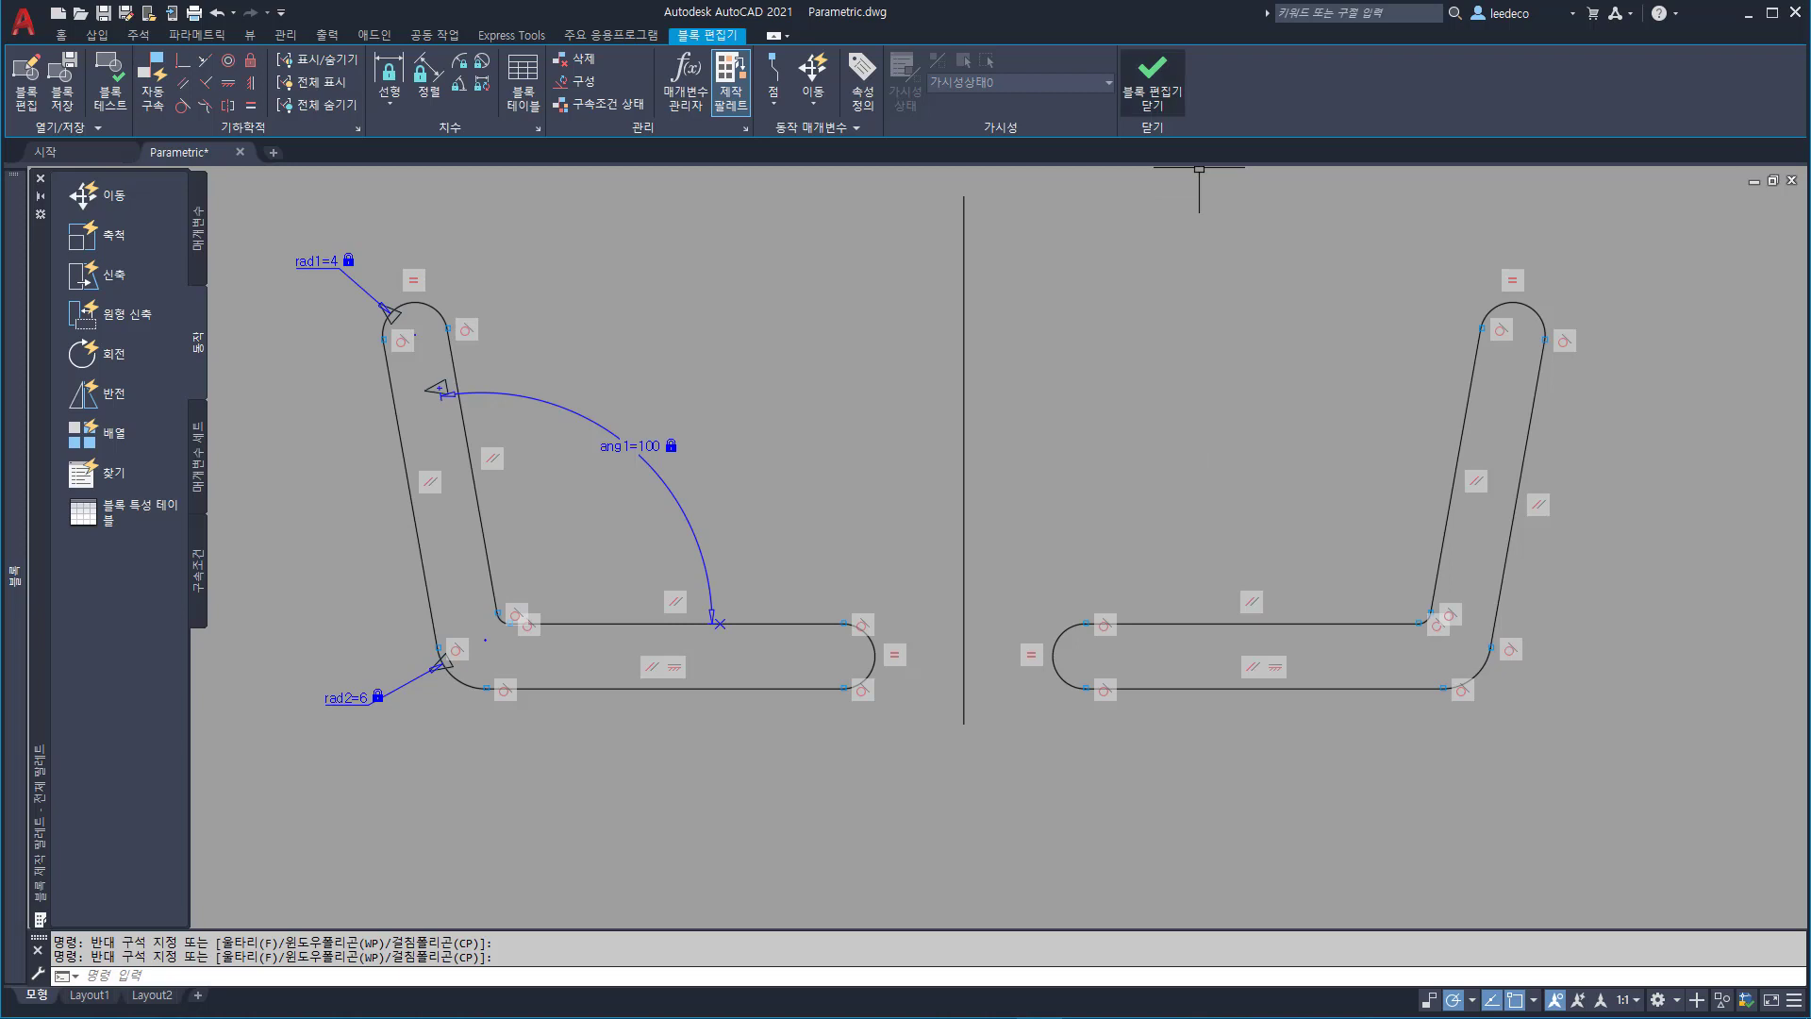
- Convert the vertical mirror line to construction geometry
{"action": "left_click", "coordinate": [1151, 83]}
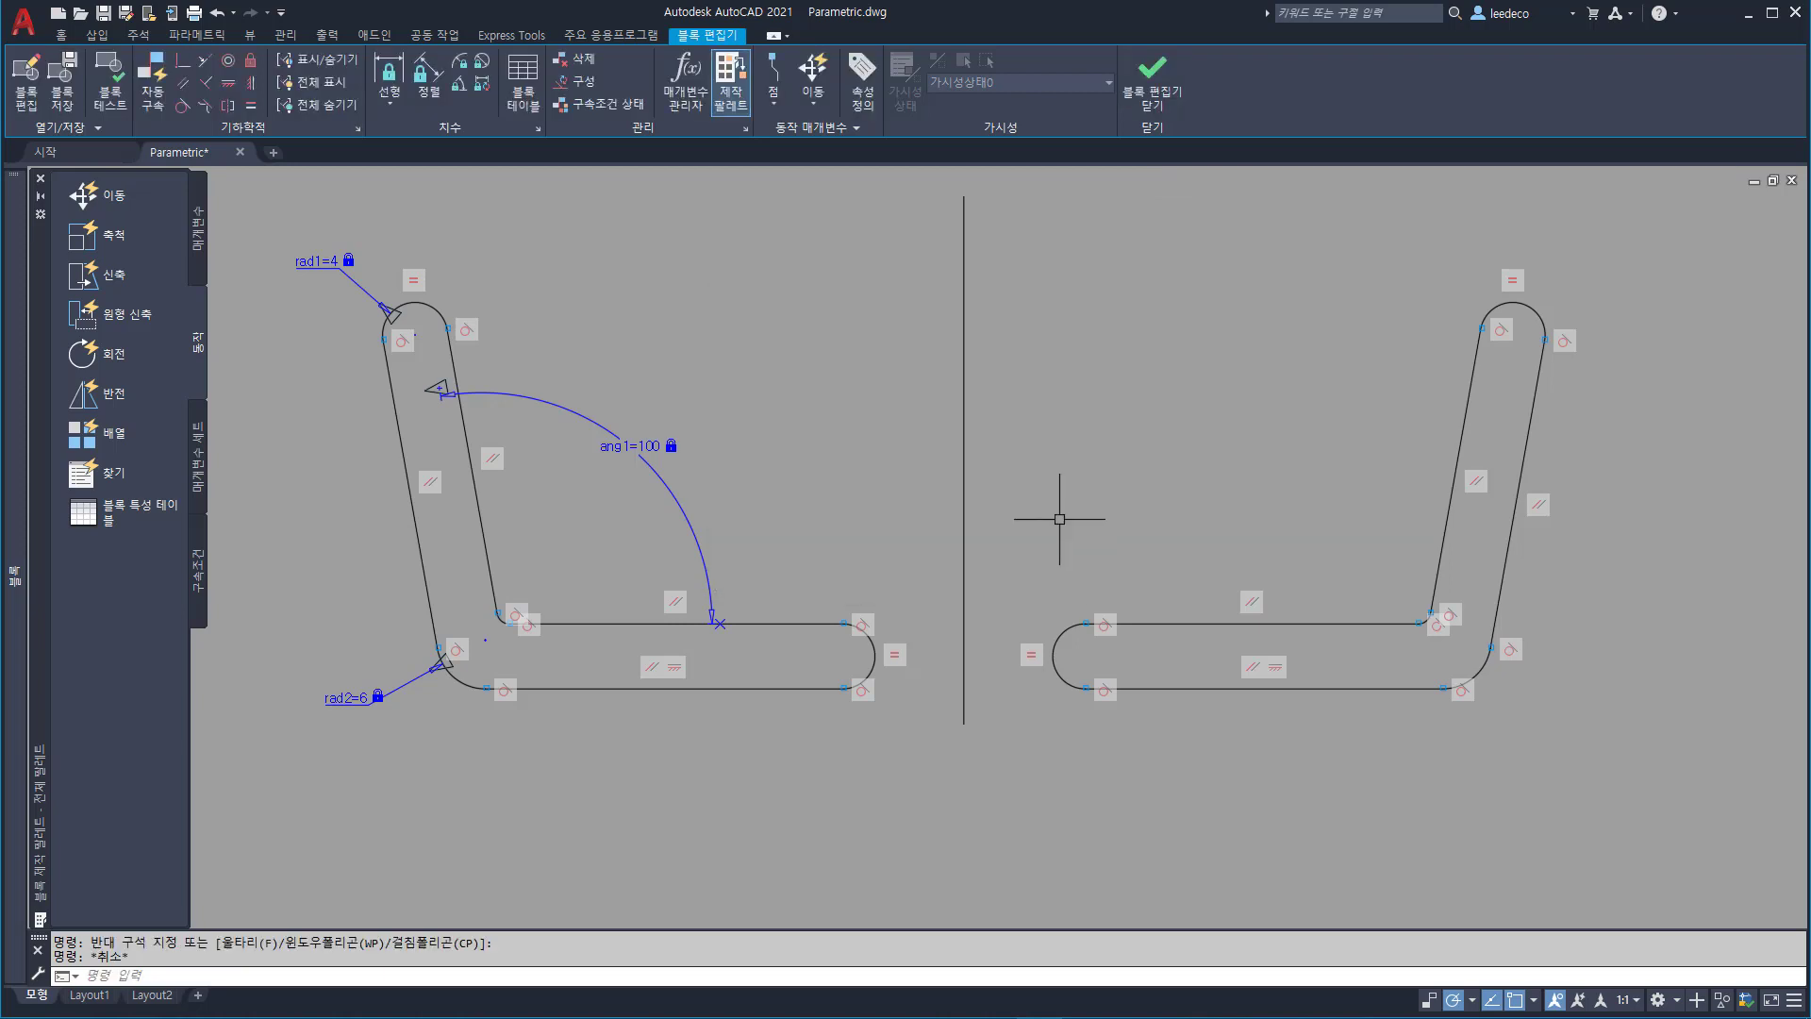
{"action": "left_click", "coordinate": [1059, 518]}
{"action": "left_click", "coordinate": [915, 433]}
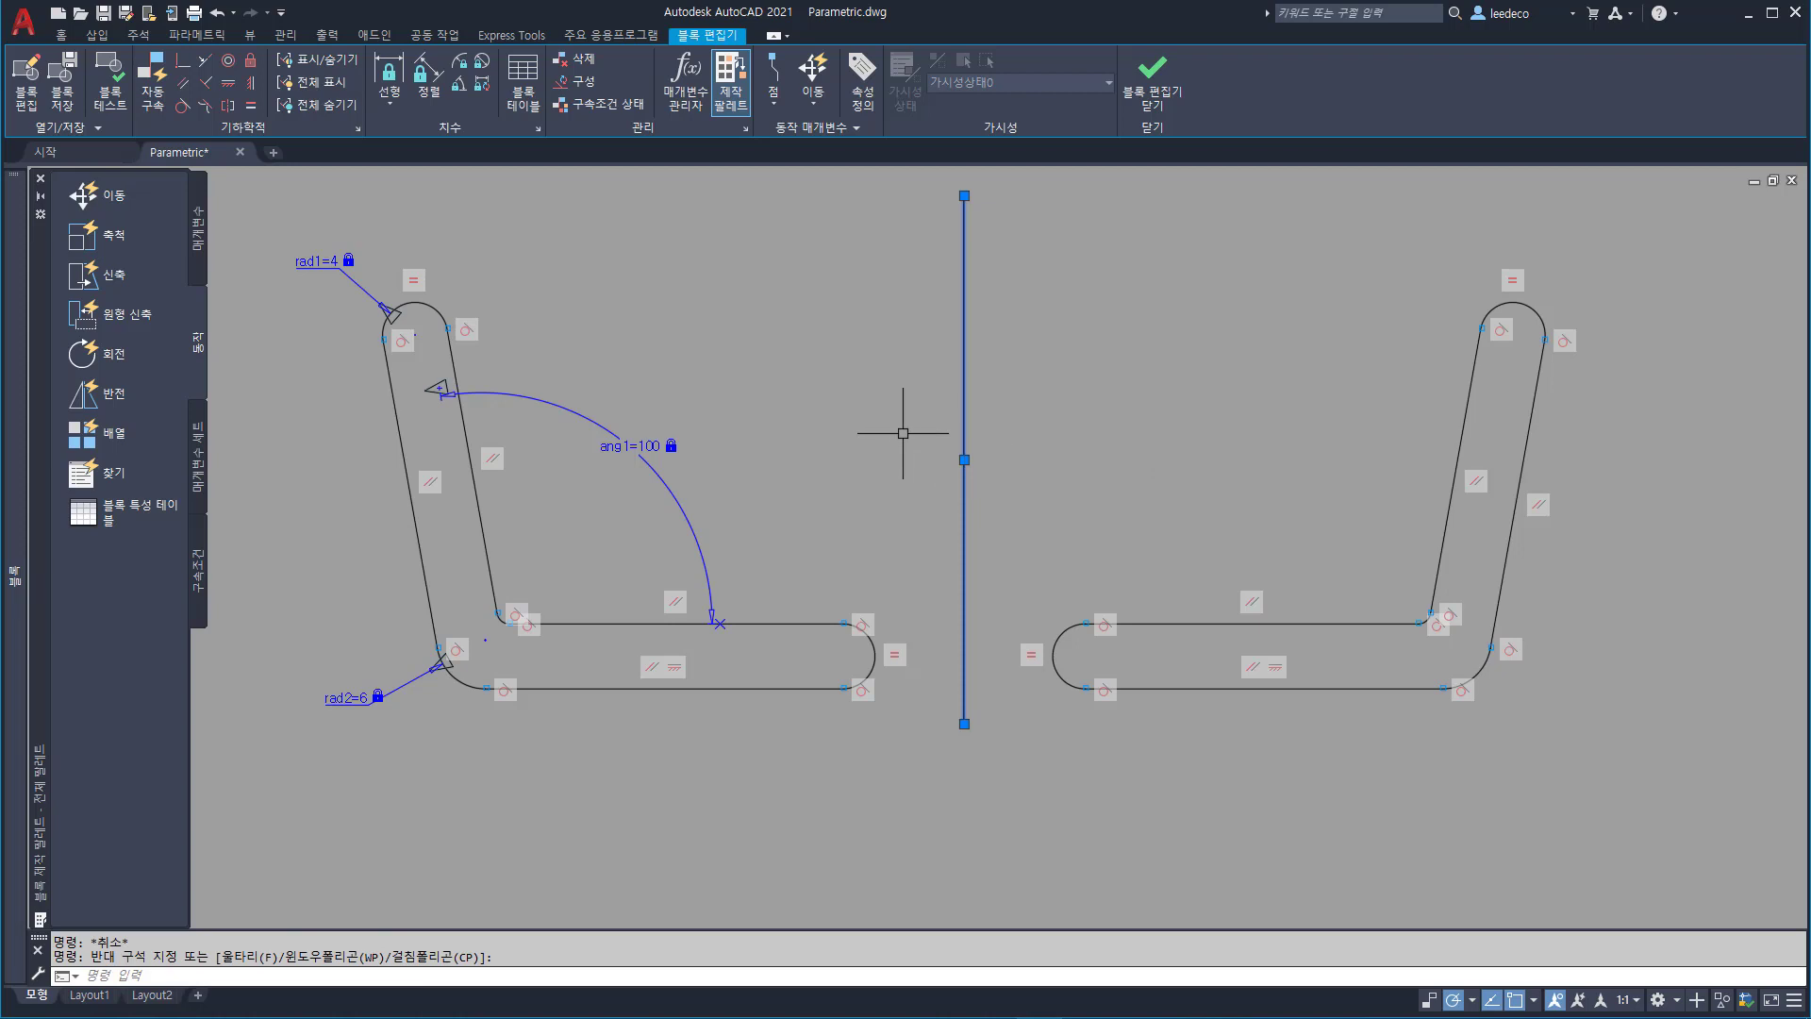
{"action": "left_click", "coordinate": [580, 81]}
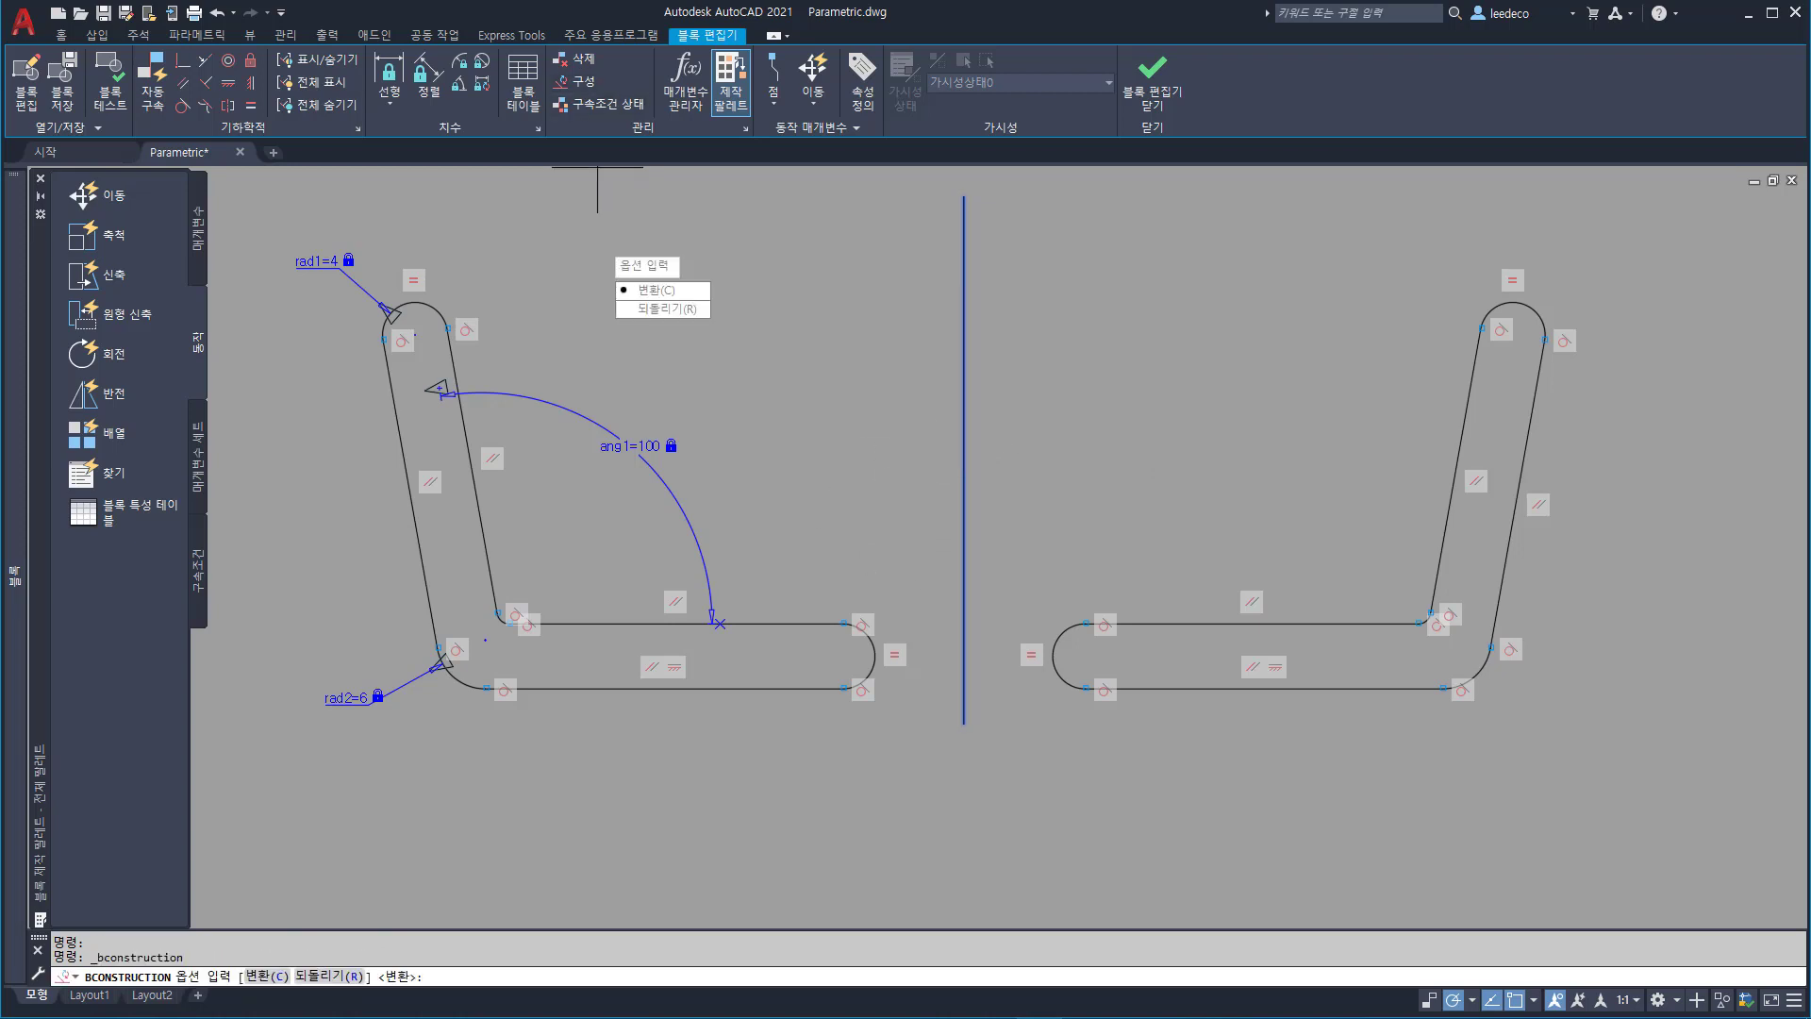
{"action": "key", "text": "Return"}
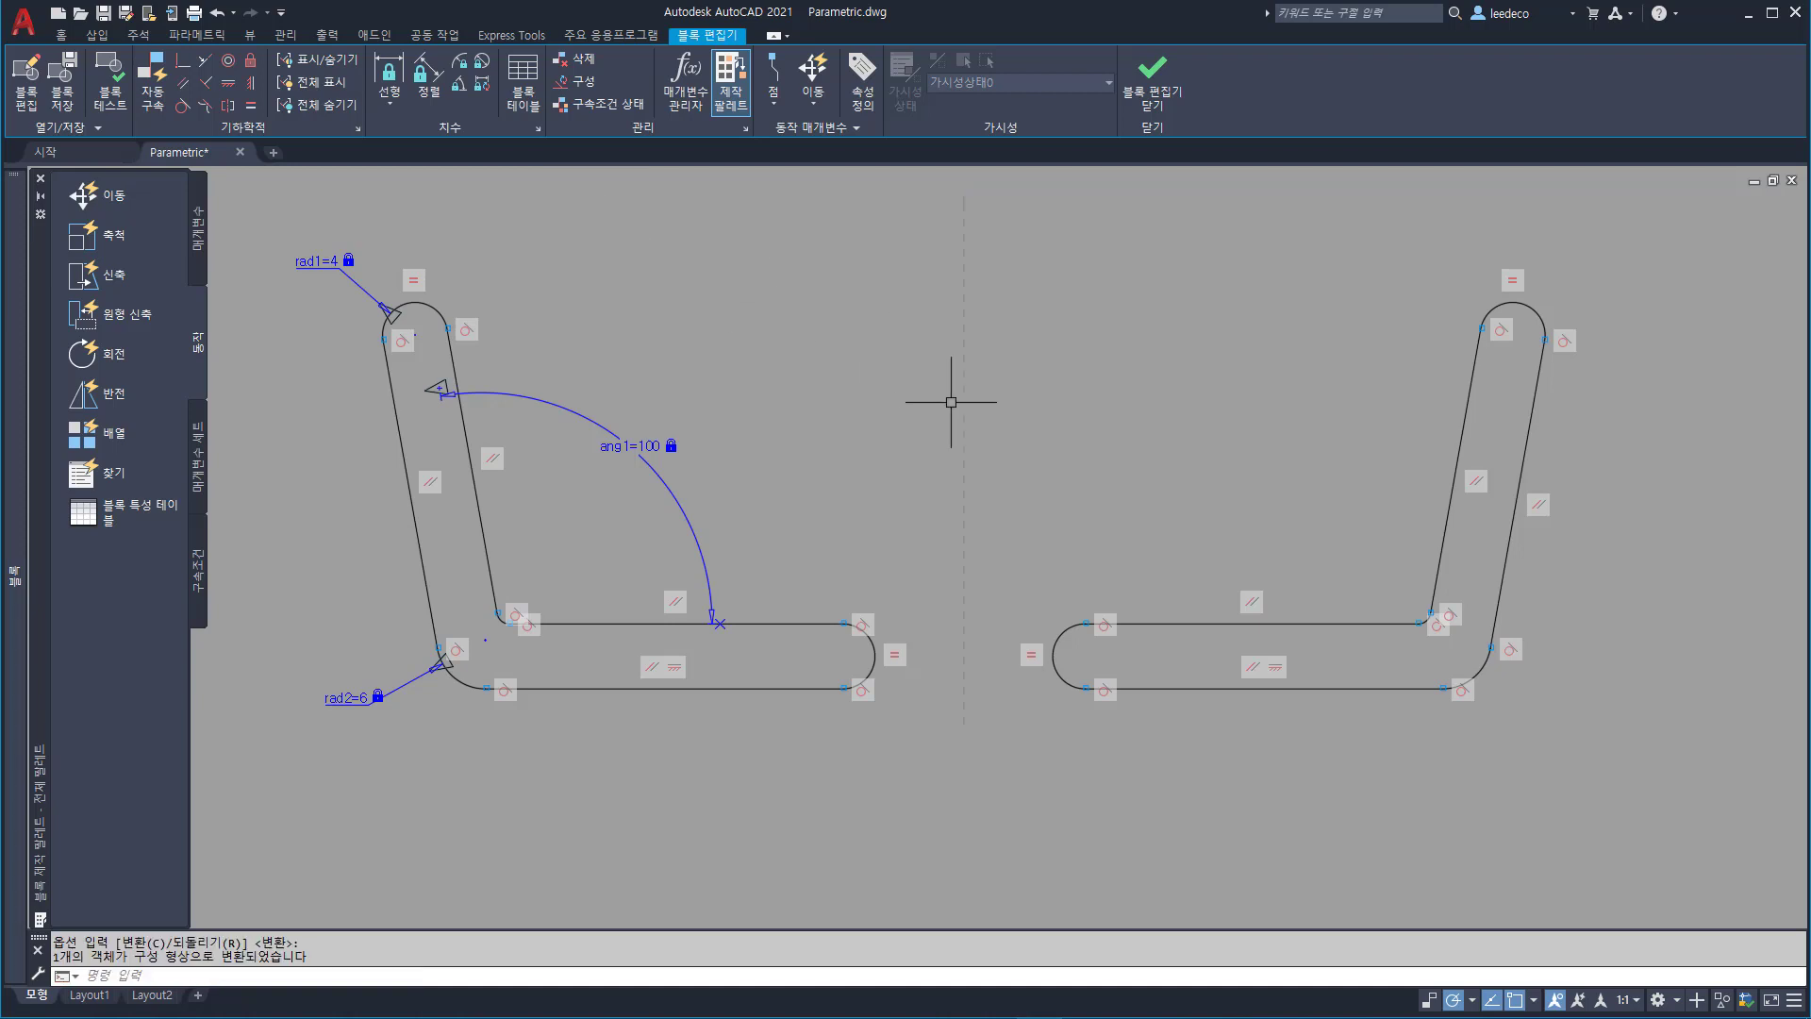
- Save the block changes, close the block editor and select the updated bracket block in the drawing
{"action": "left_click", "coordinate": [1012, 433]}
{"action": "left_click", "coordinate": [935, 467]}
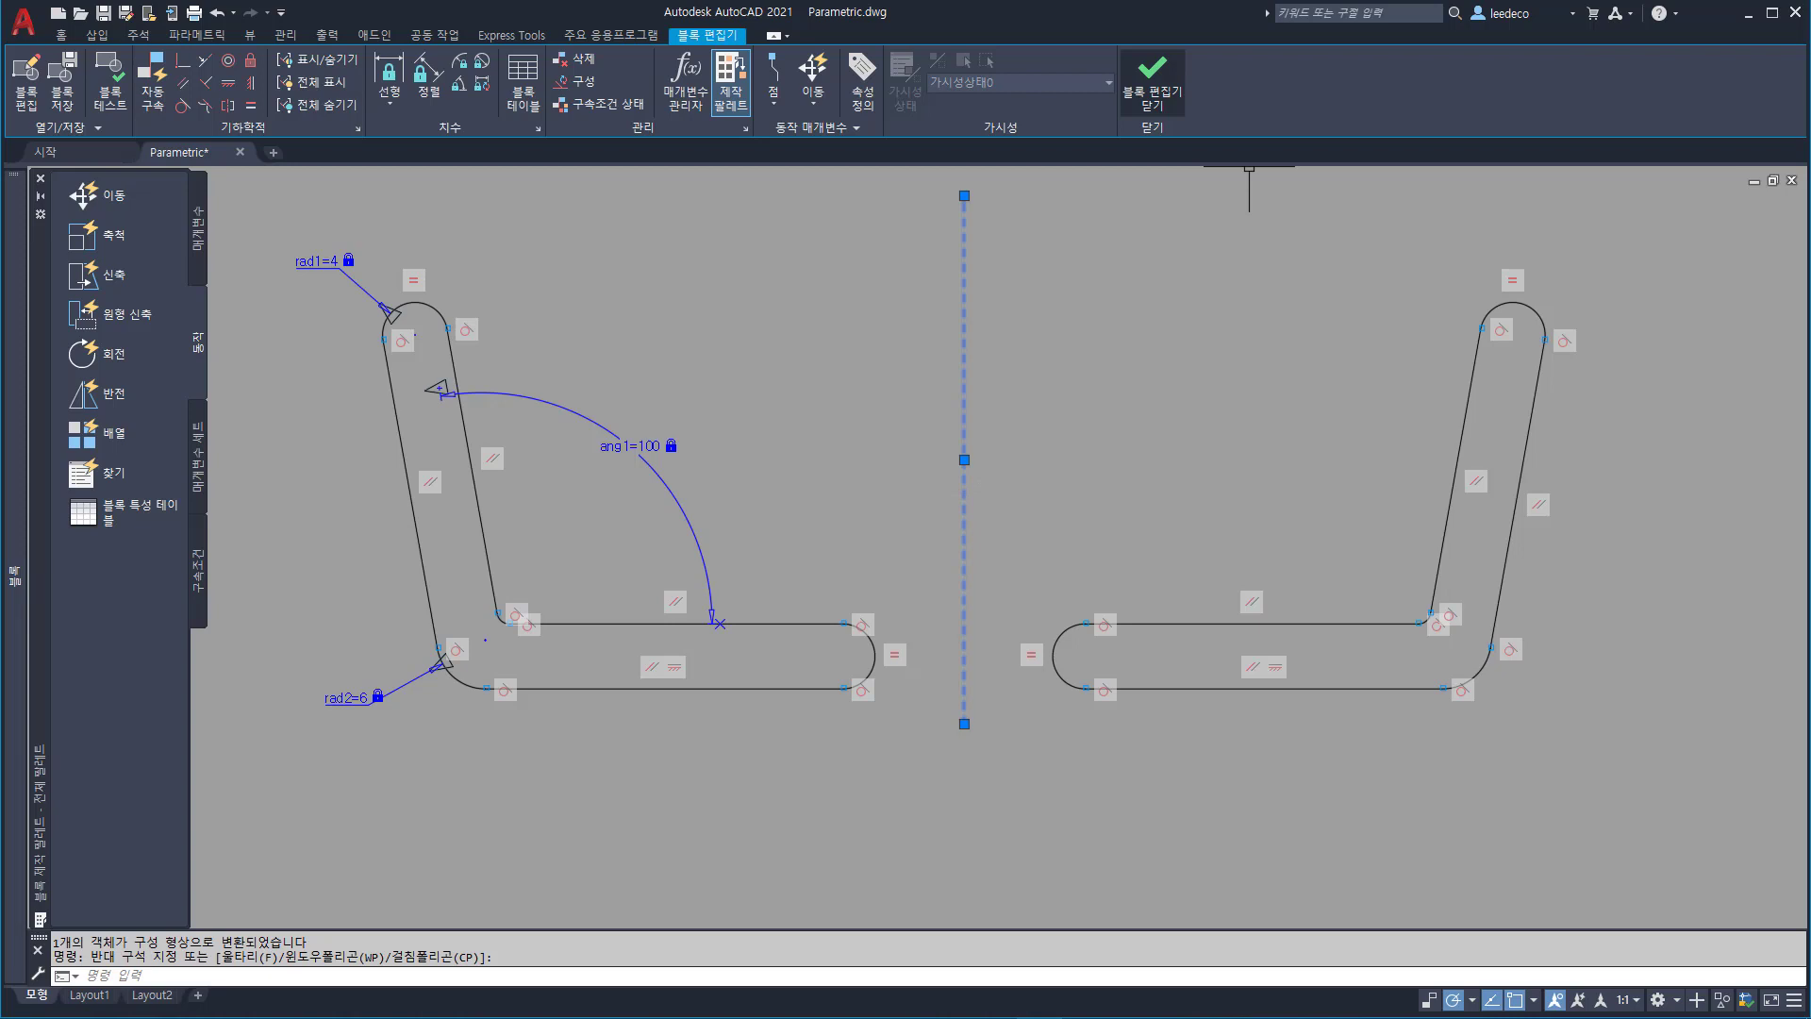
{"action": "left_click", "coordinate": [1152, 80]}
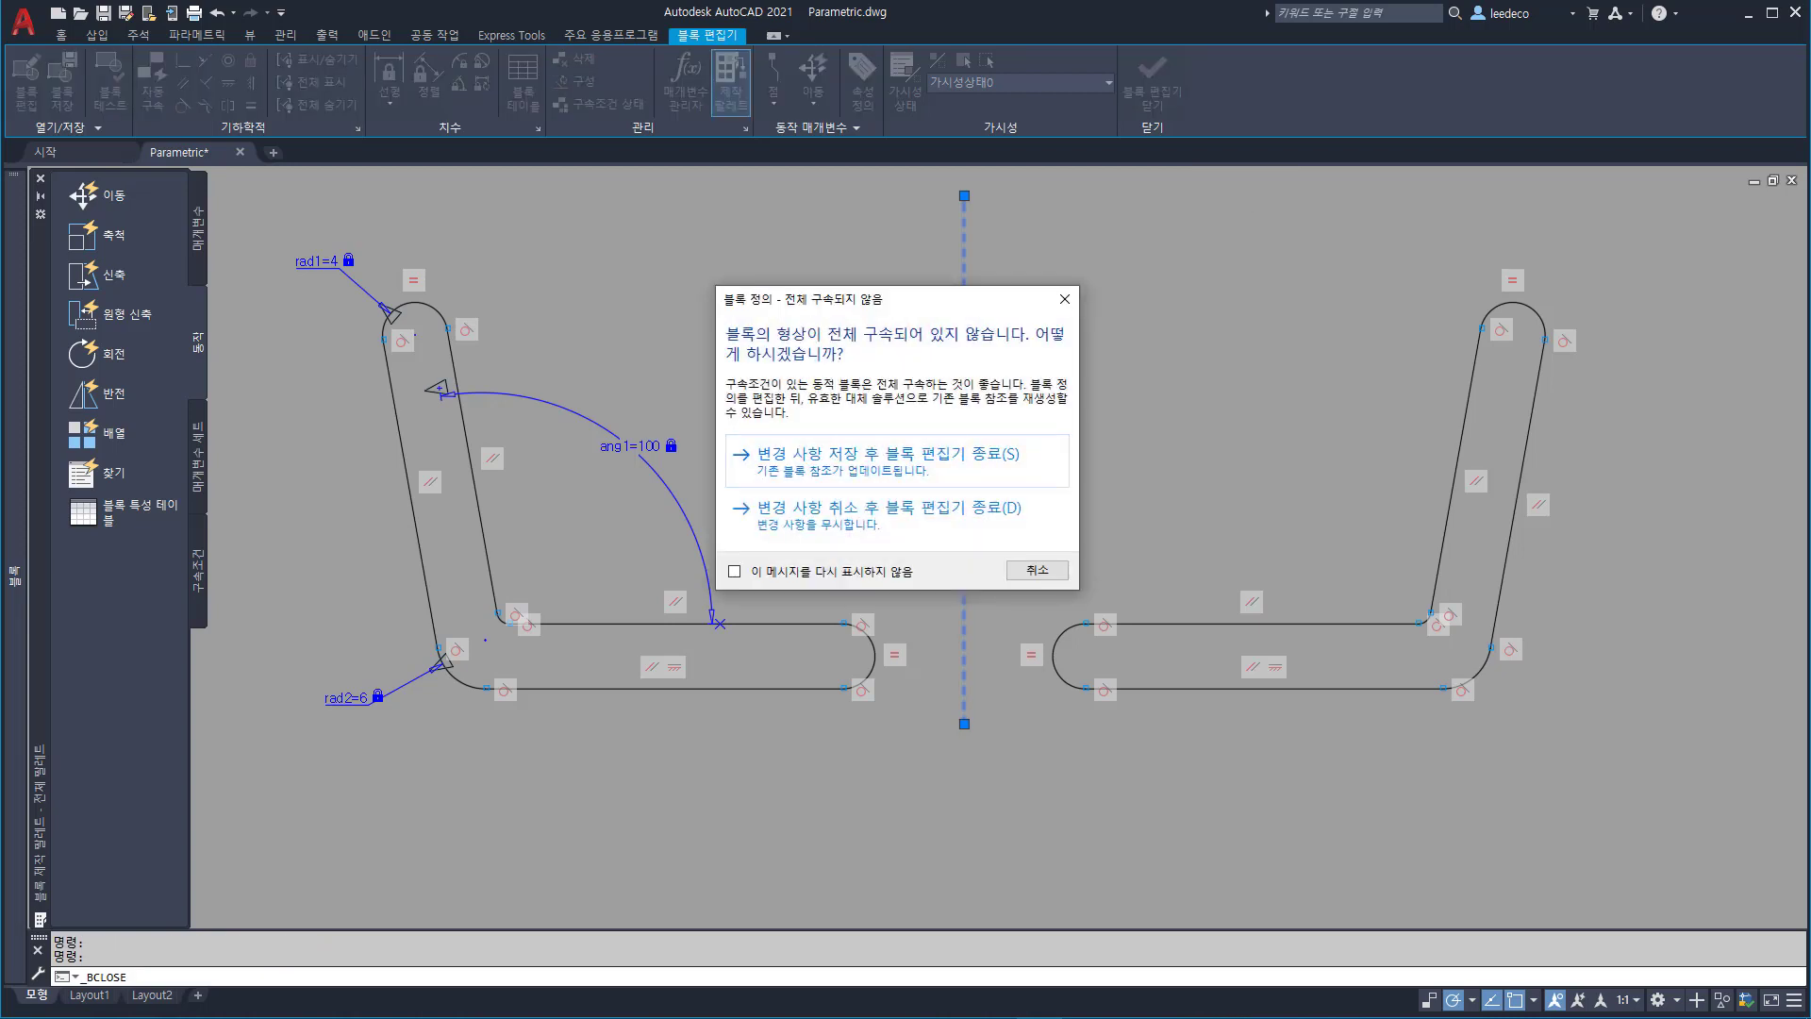
{"action": "left_click", "coordinate": [886, 460]}
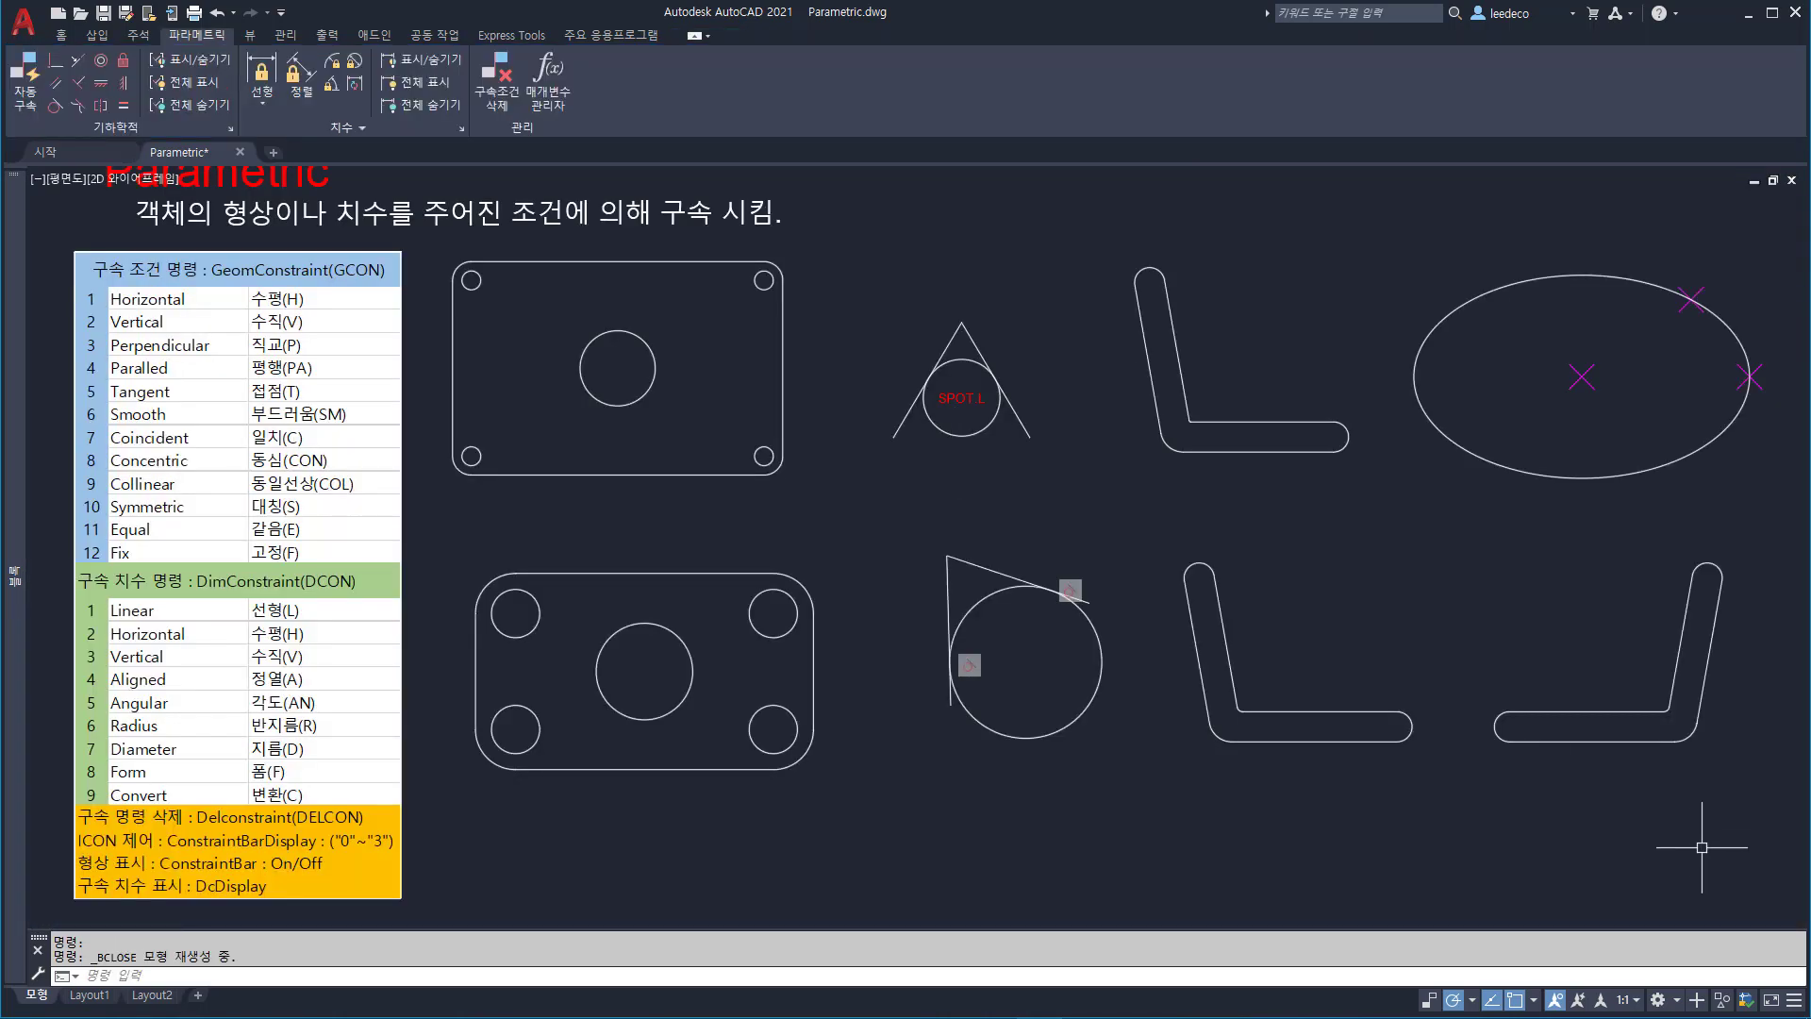
{"action": "left_click", "coordinate": [1688, 854]}
{"action": "left_click", "coordinate": [1561, 660]}
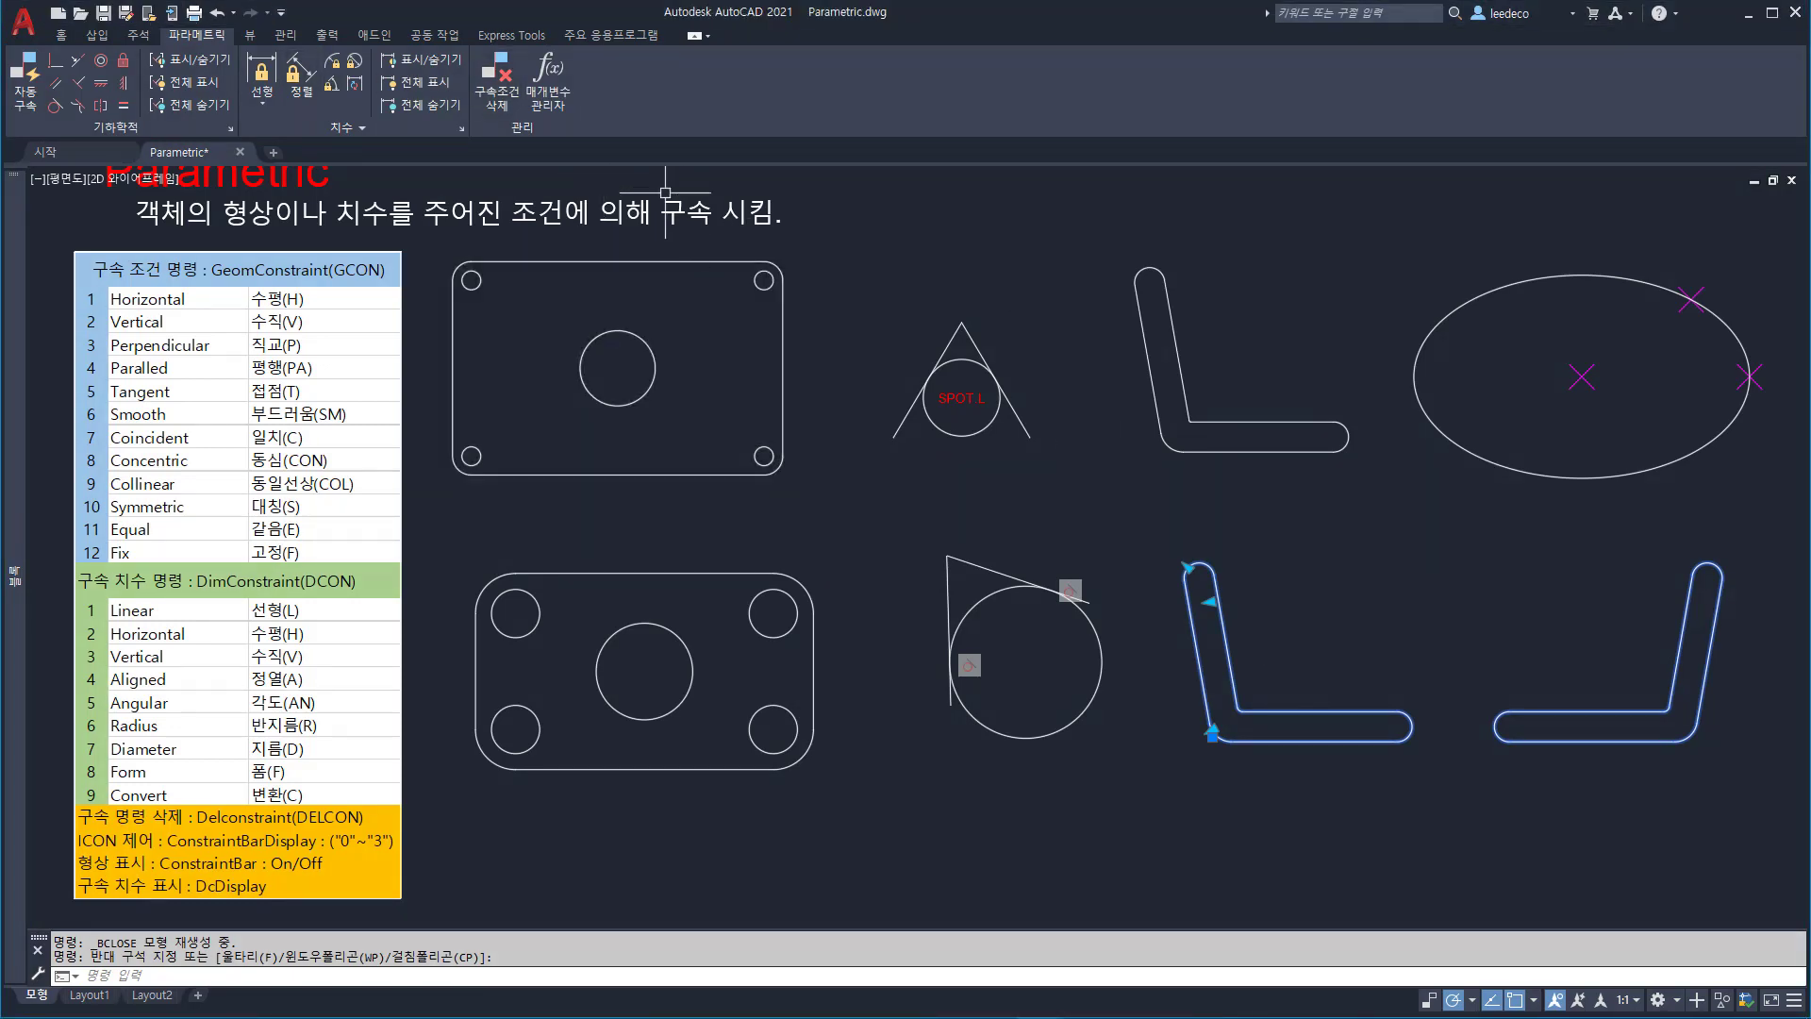
- Reopen the bracket block for editing and erase the mirrored bracket and the construction line
{"action": "double_click", "coordinate": [1331, 706]}
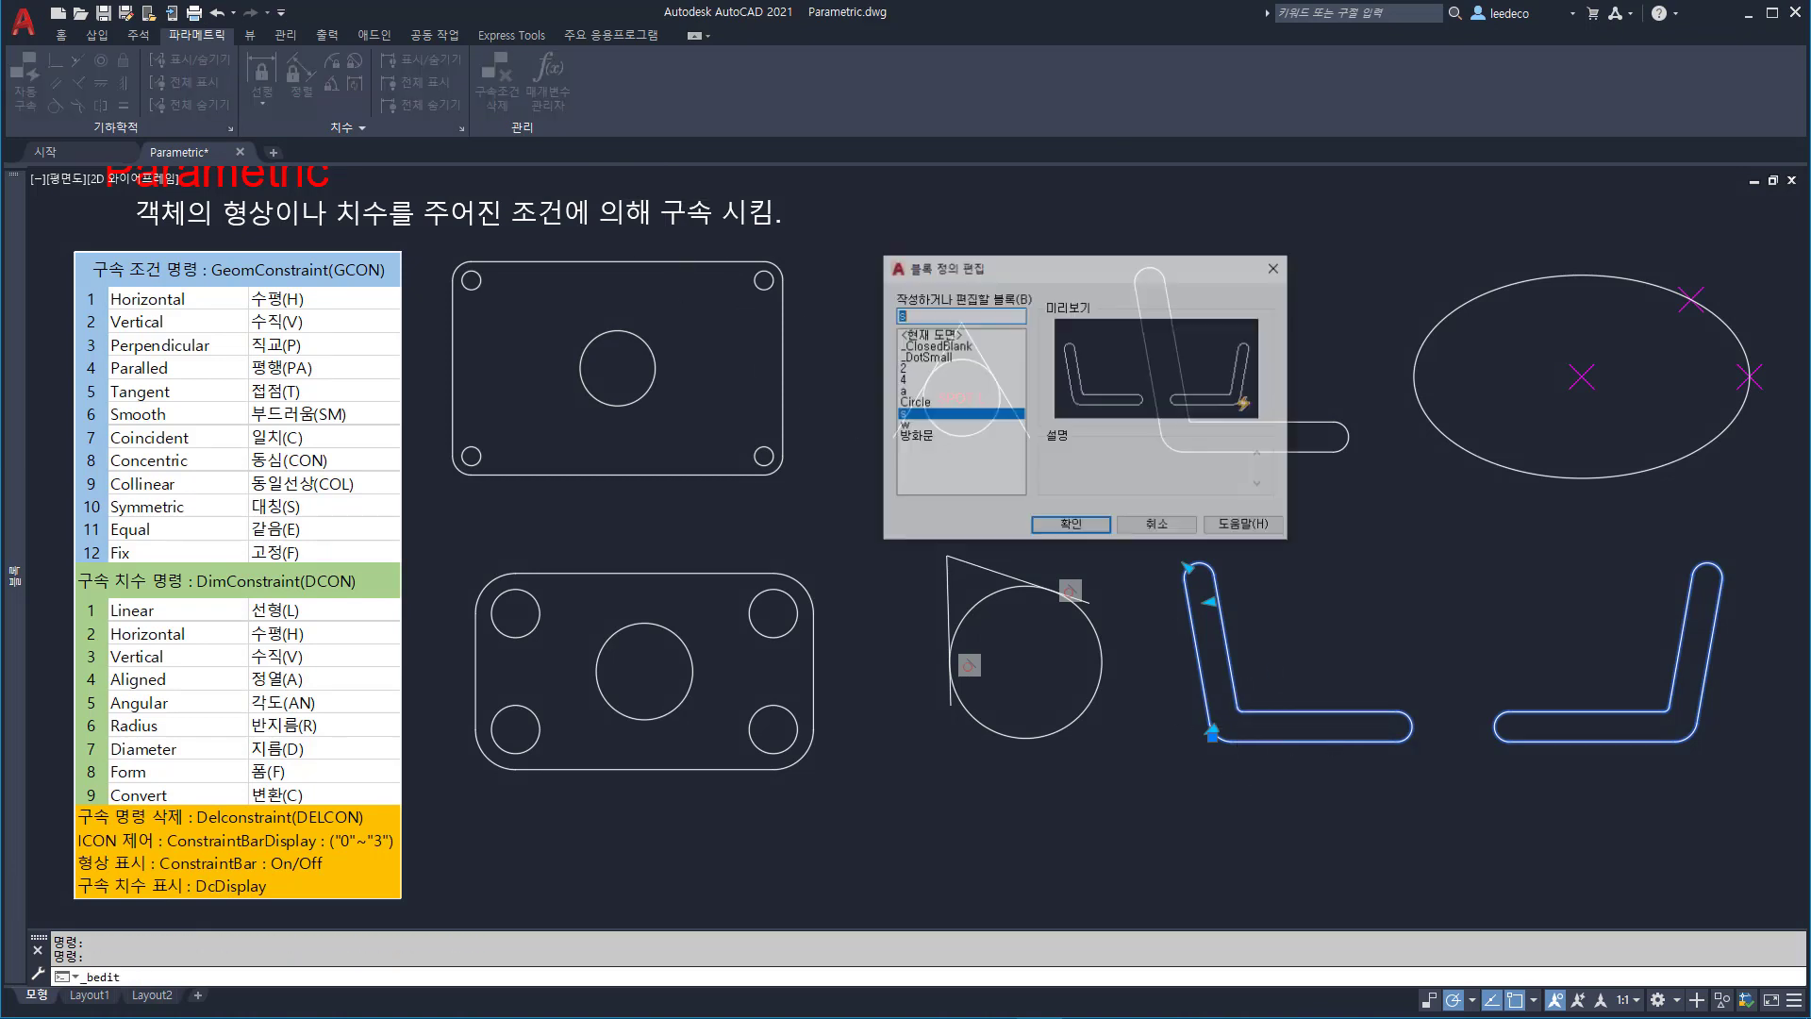
{"action": "key", "text": "Return"}
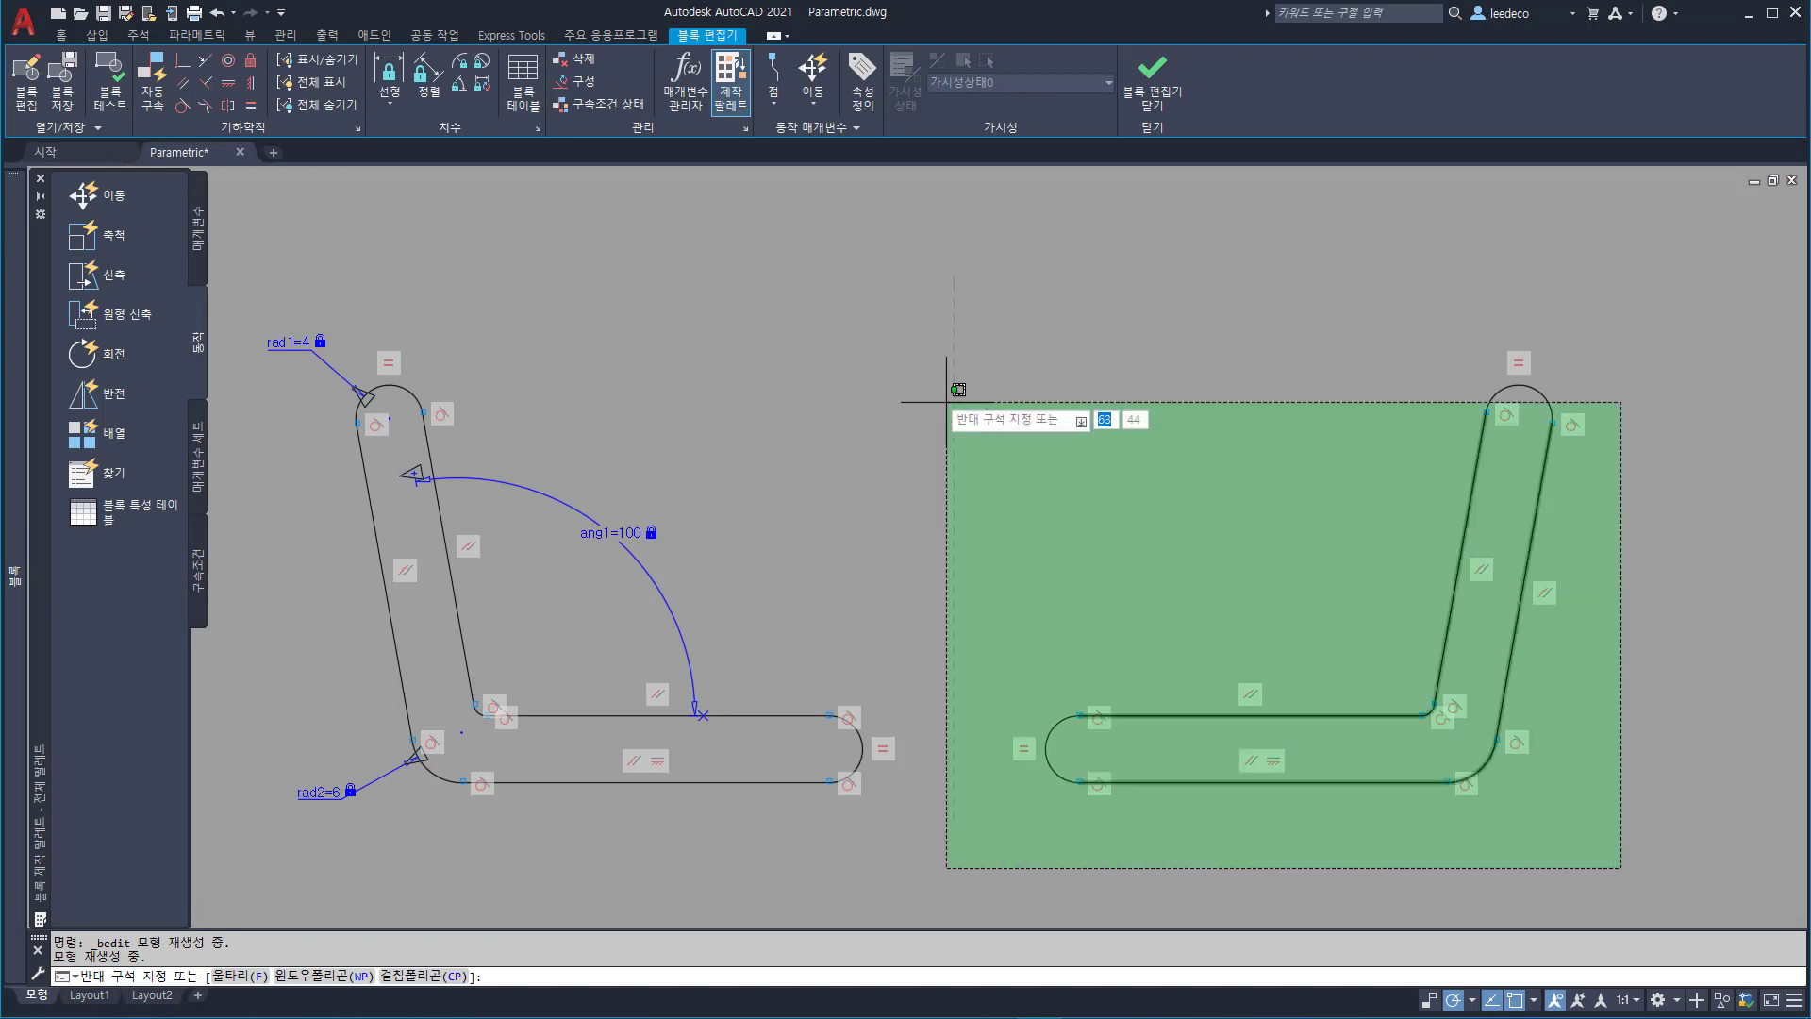
{"action": "left_click", "coordinate": [933, 211]}
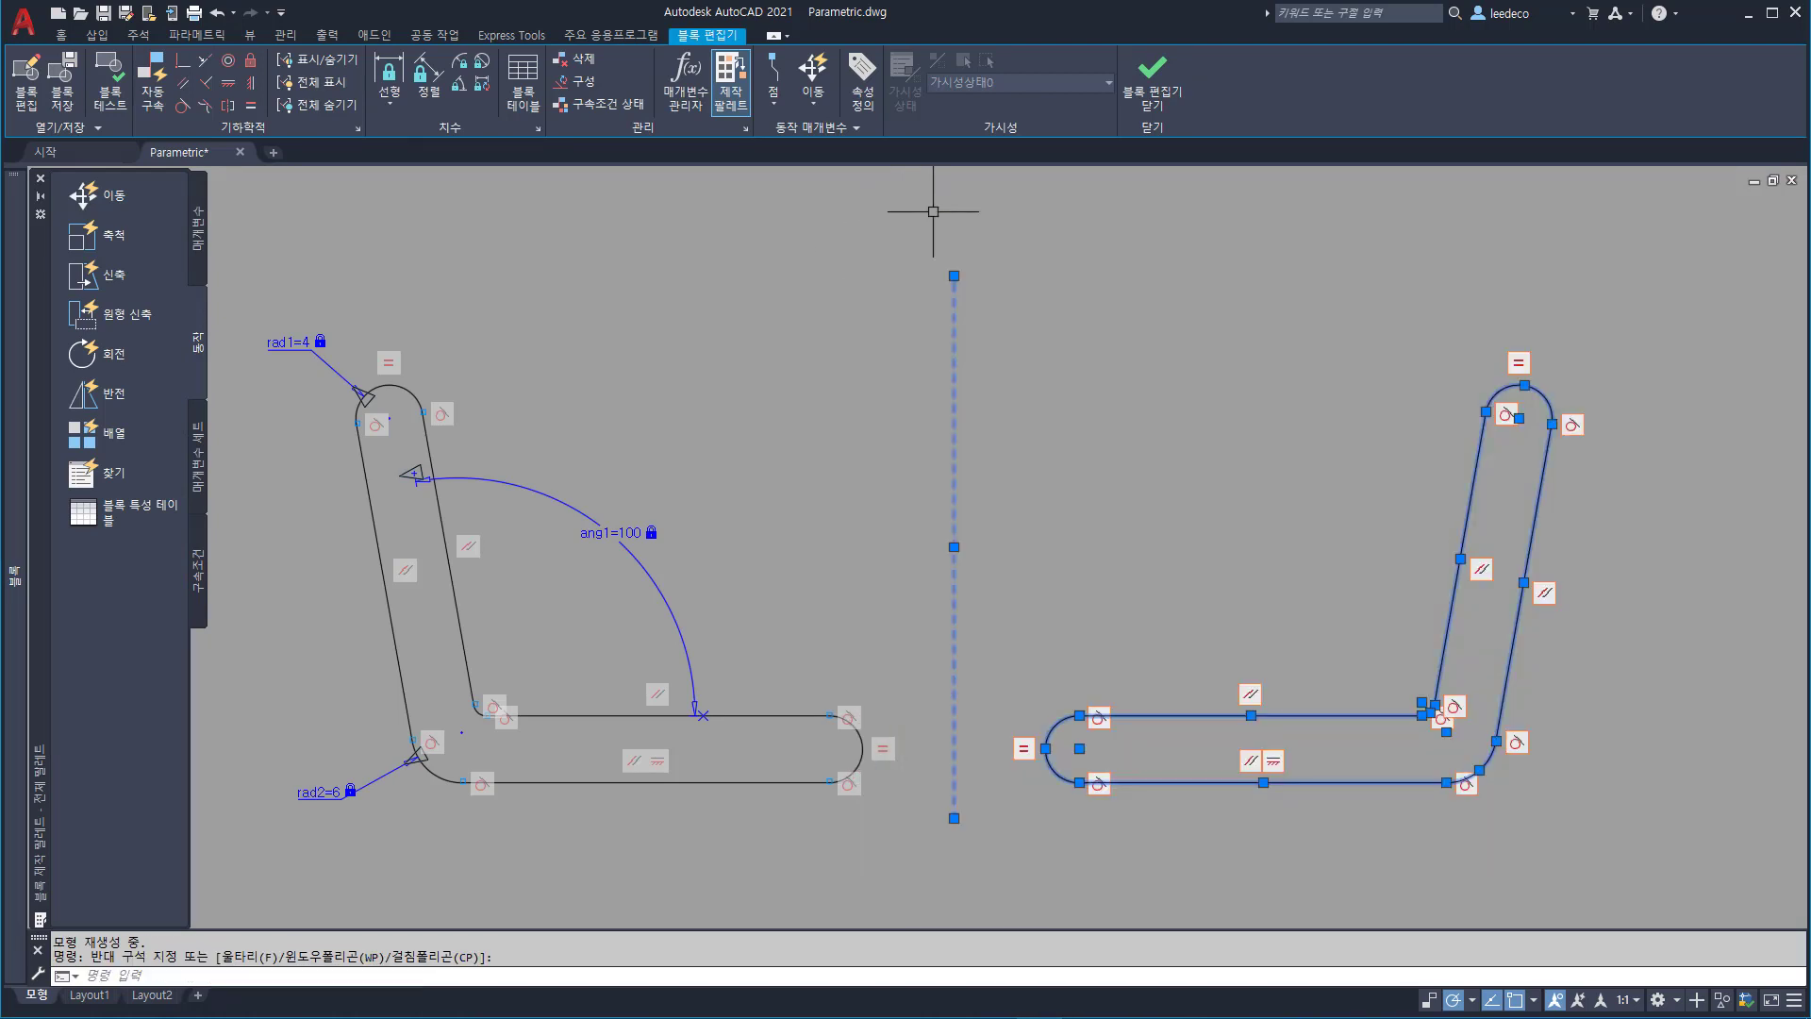
{"action": "key", "text": "Return"}
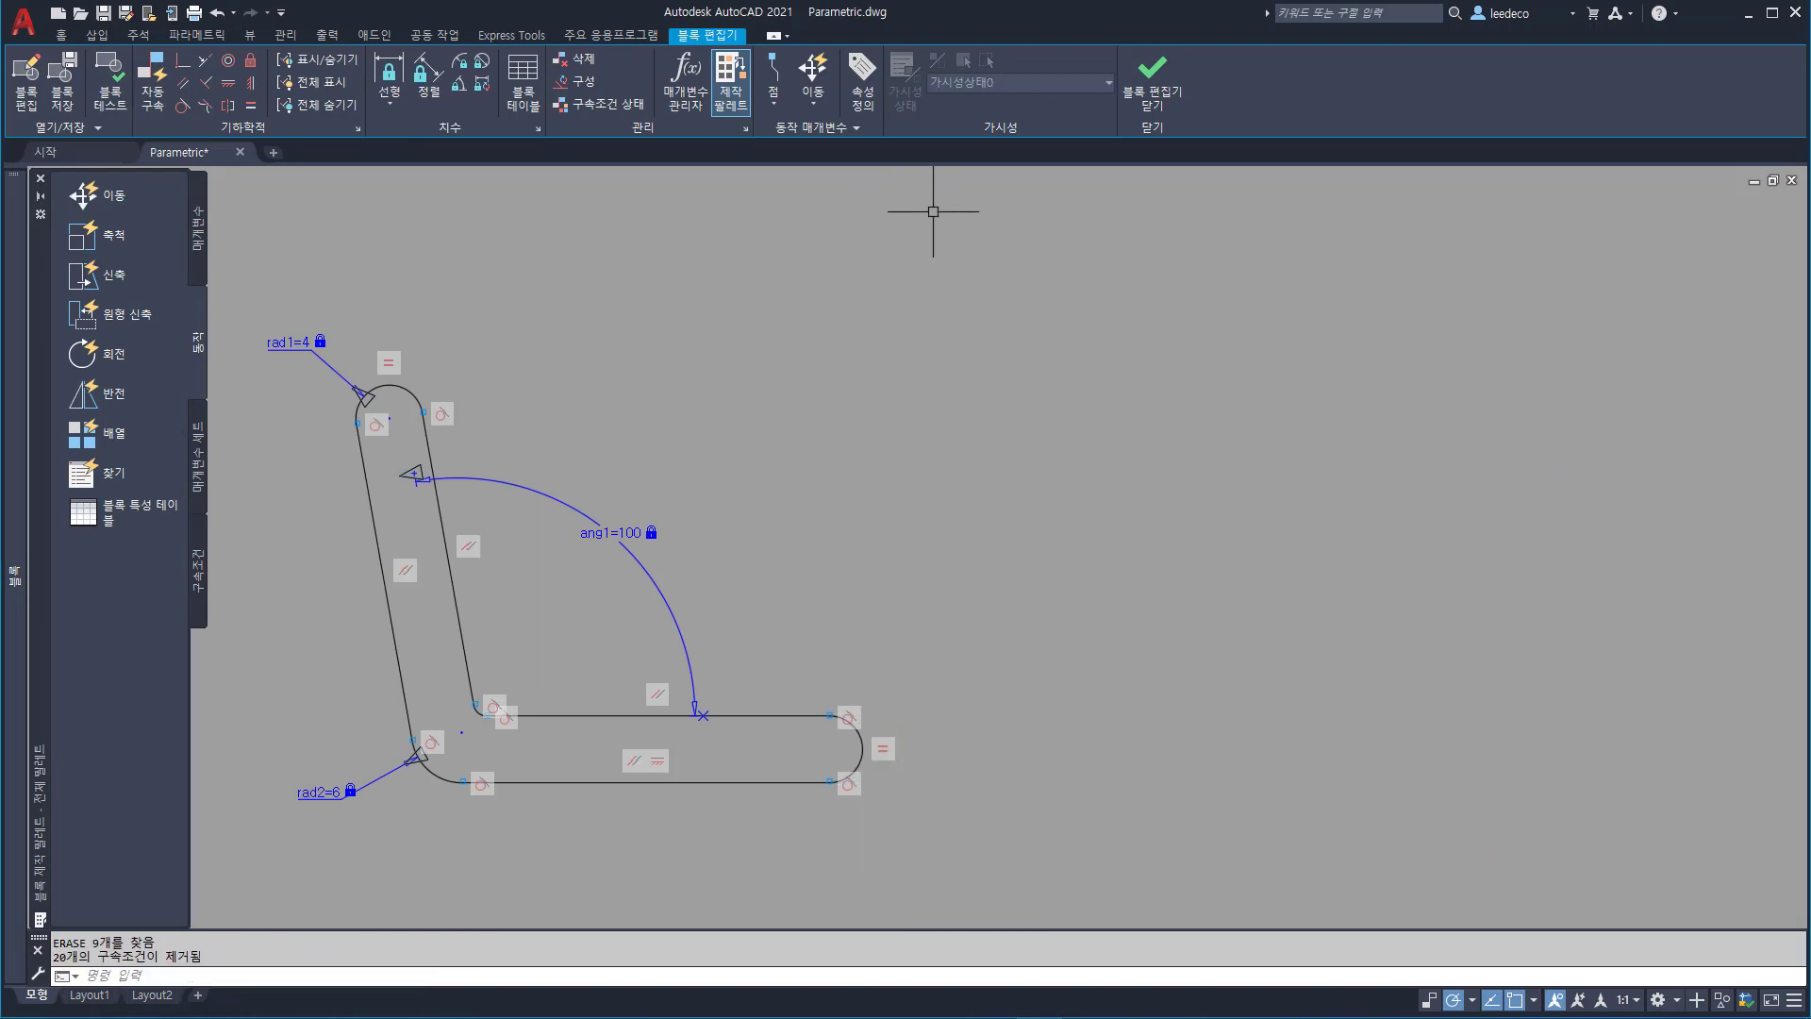
- Save and close the bracket block, and swing its slanted leg inward to an acute angle with the angle grip
{"action": "left_click", "coordinate": [1147, 87]}
{"action": "left_click", "coordinate": [963, 451]}
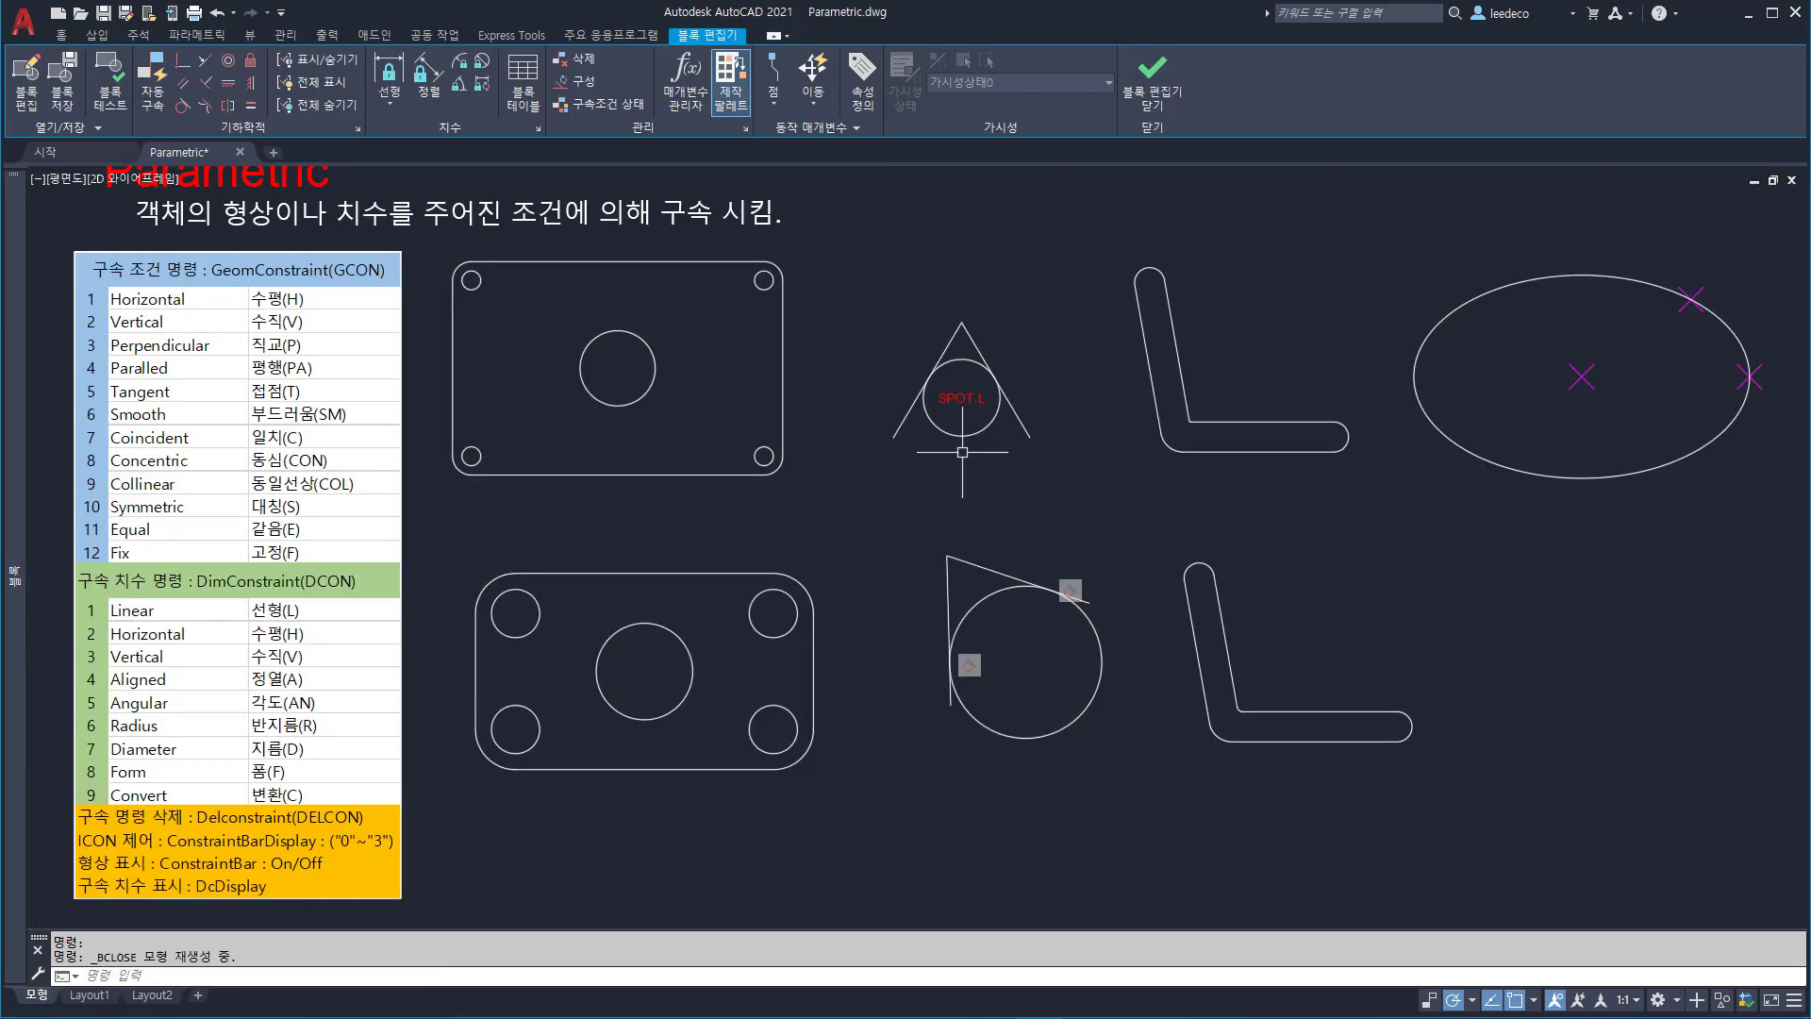
{"action": "left_click", "coordinate": [1394, 828]}
{"action": "left_click", "coordinate": [1305, 665]}
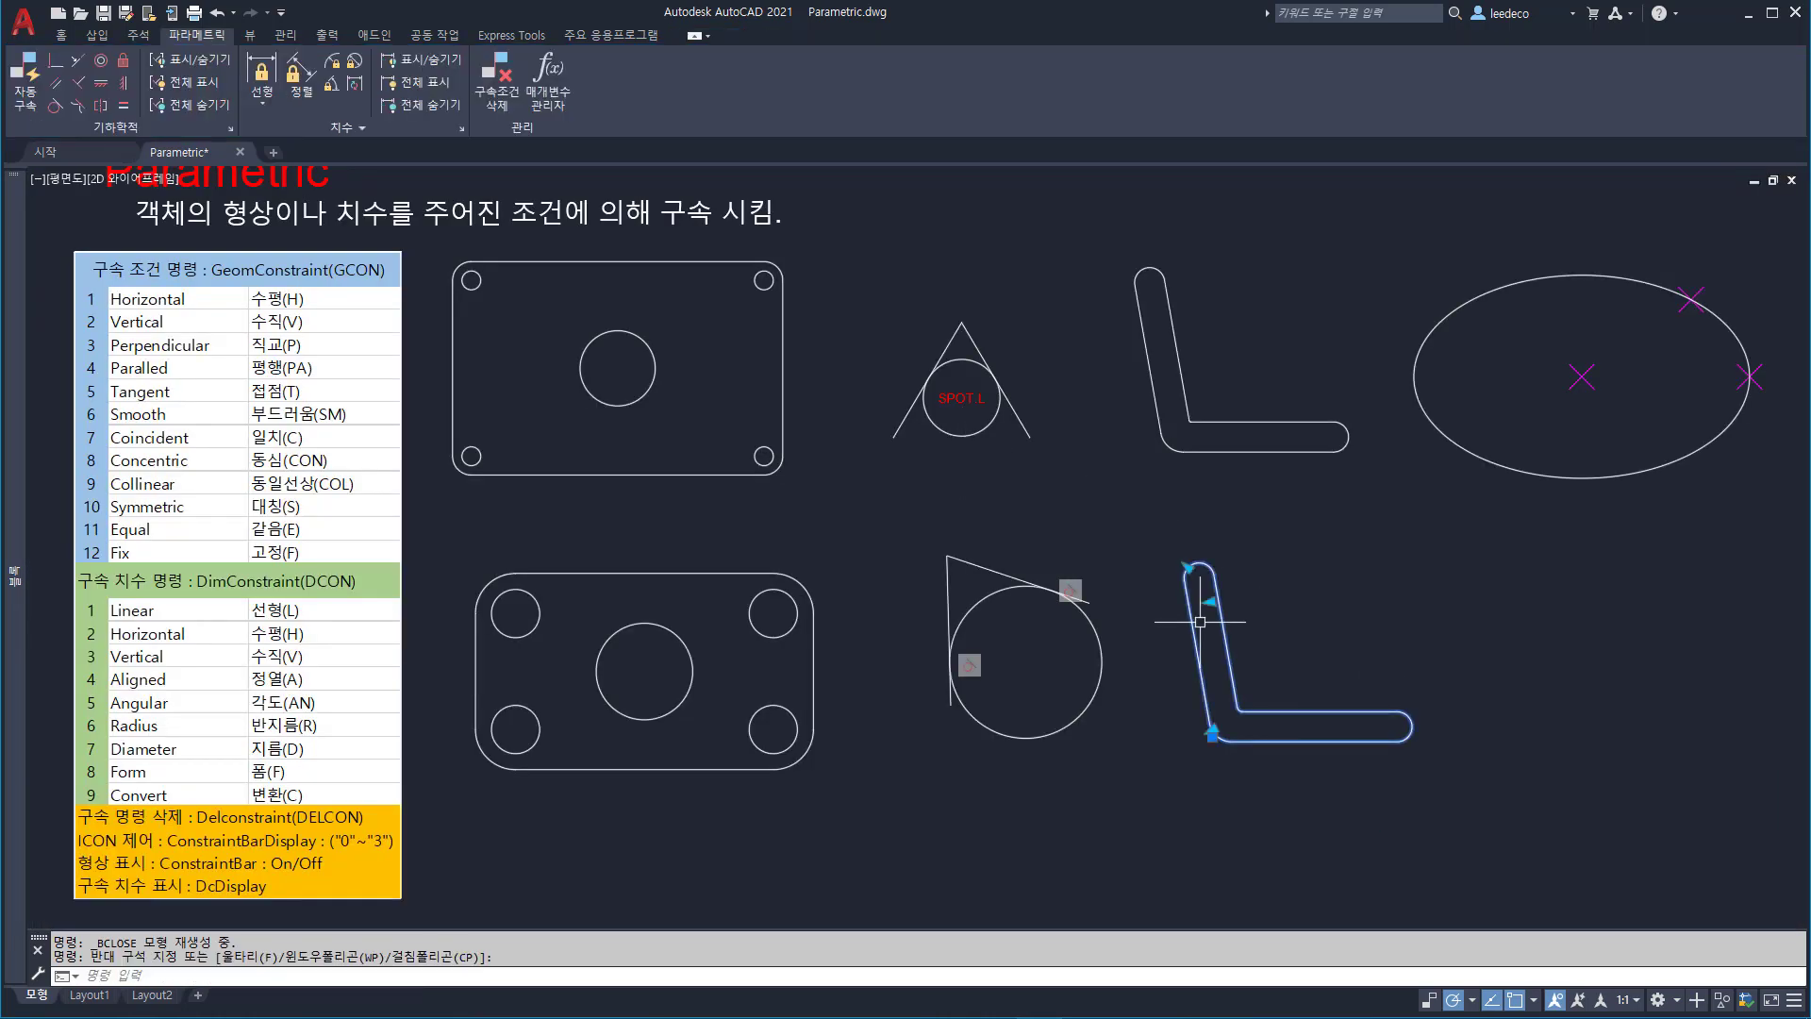
{"action": "left_click", "coordinate": [1214, 600]}
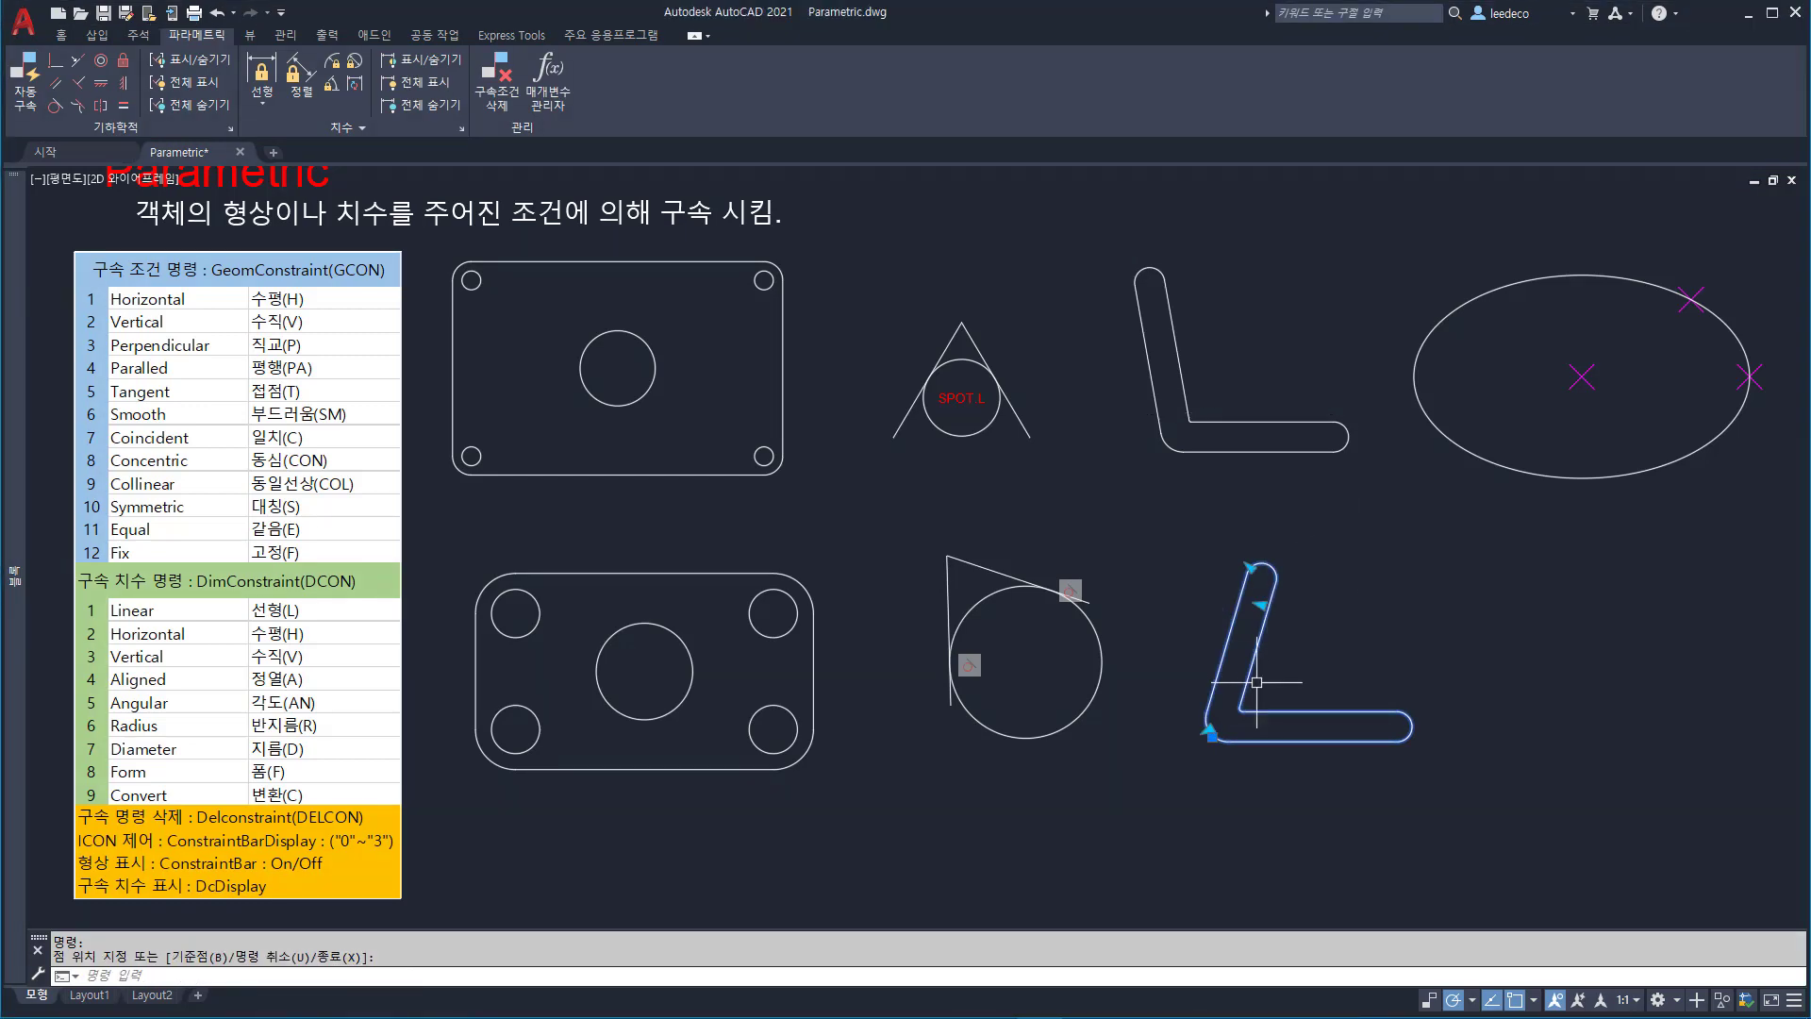
{"action": "middle_click_drag", "start_coordinate": [1402, 732], "coordinate": [1401, 731]}
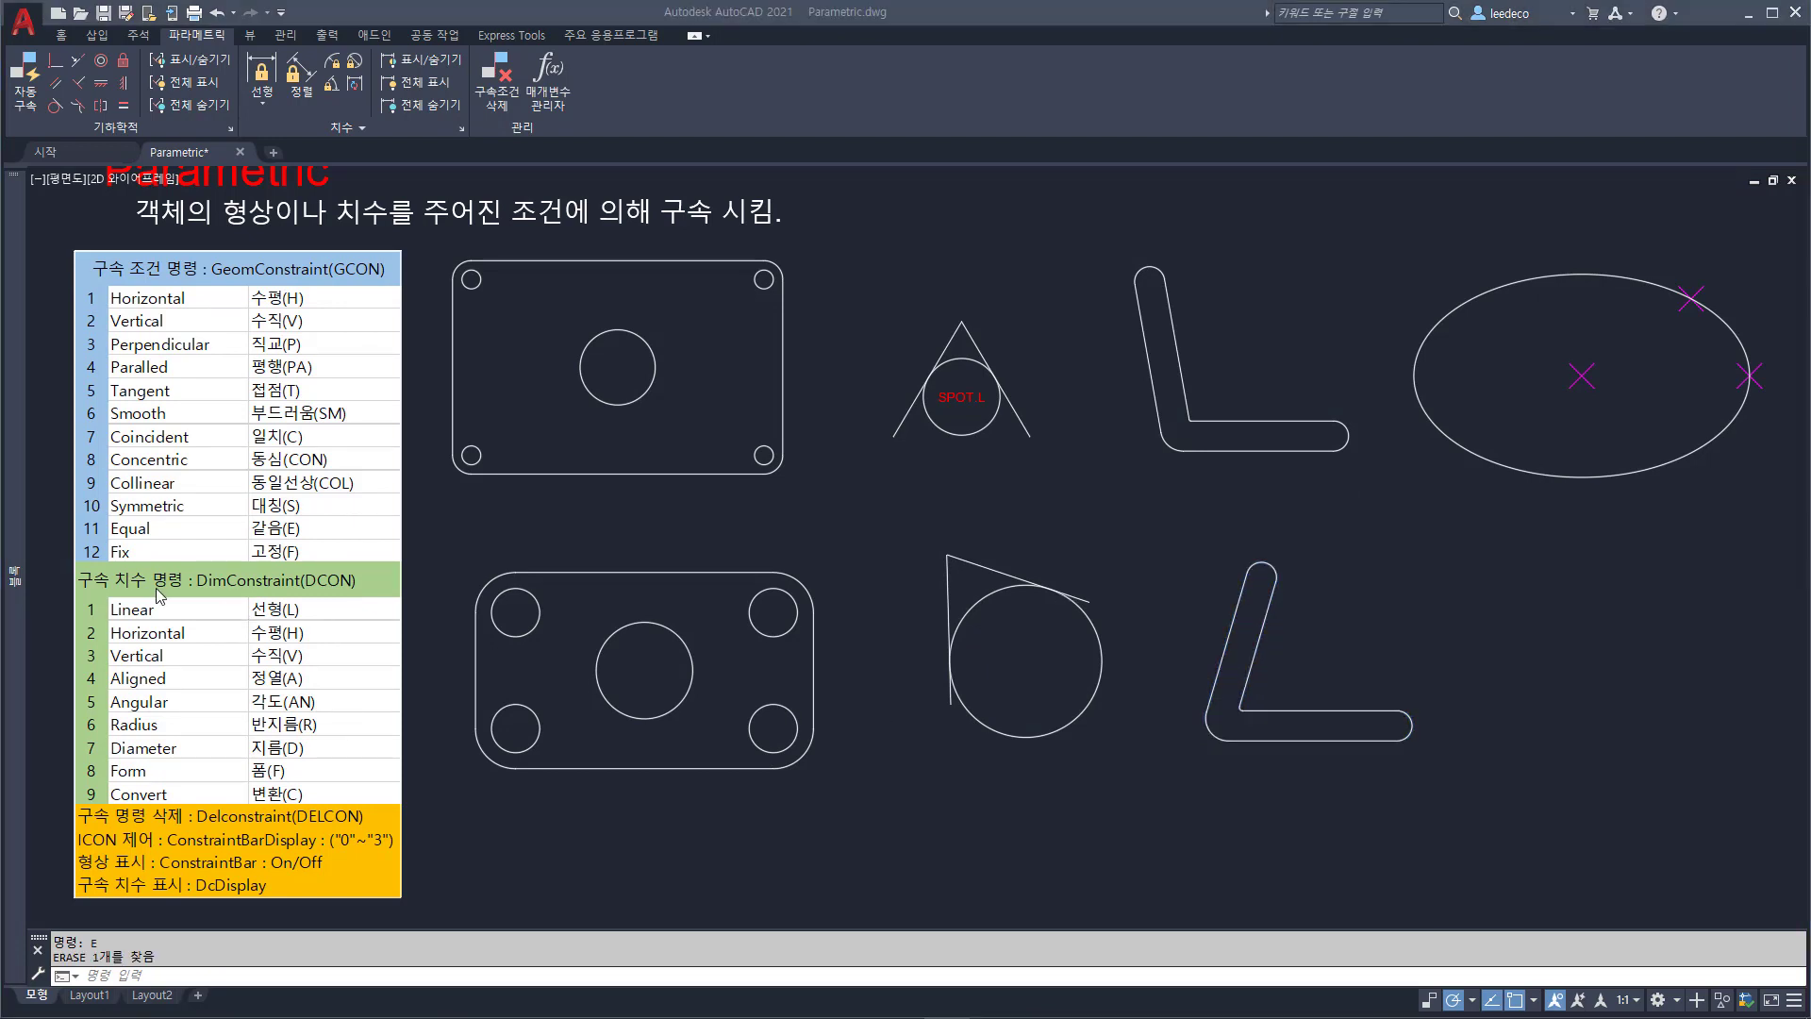
- Insert the Circle block from the current drawing's blocks into the empty space below the ellipse
{"action": "mouse_move", "coordinate": [19, 526]}
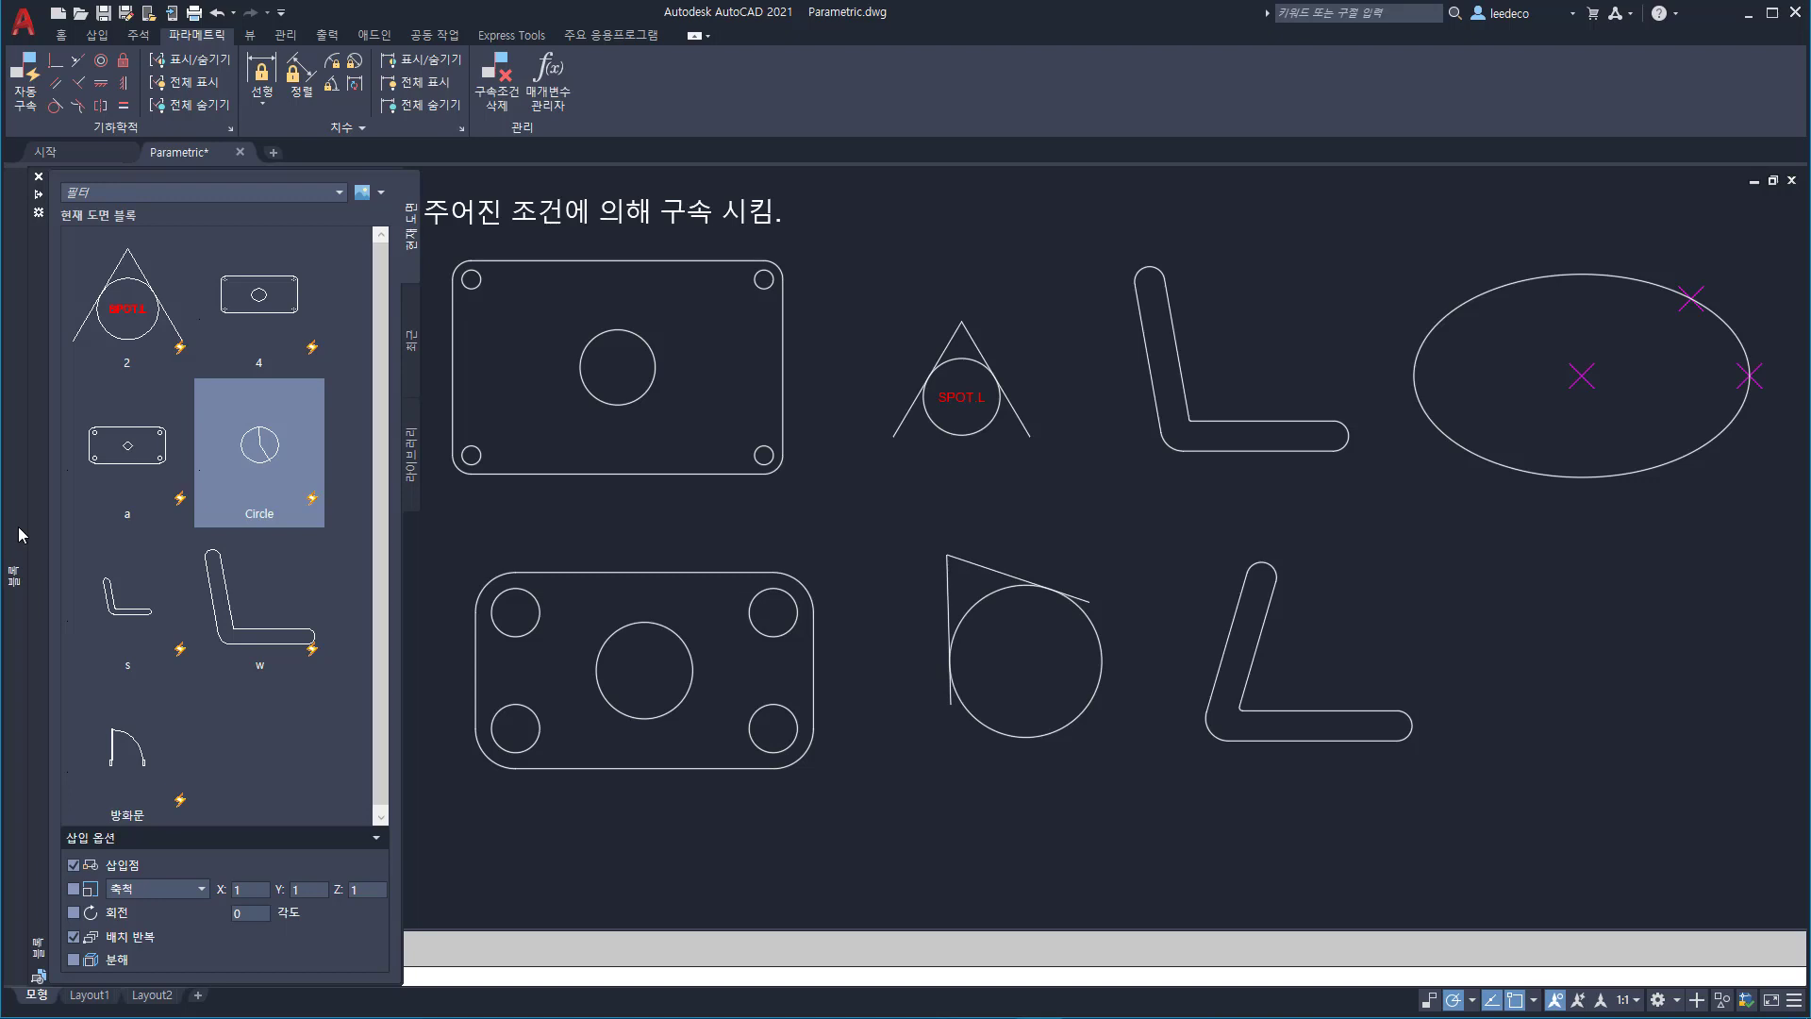
{"action": "left_click", "coordinate": [264, 462]}
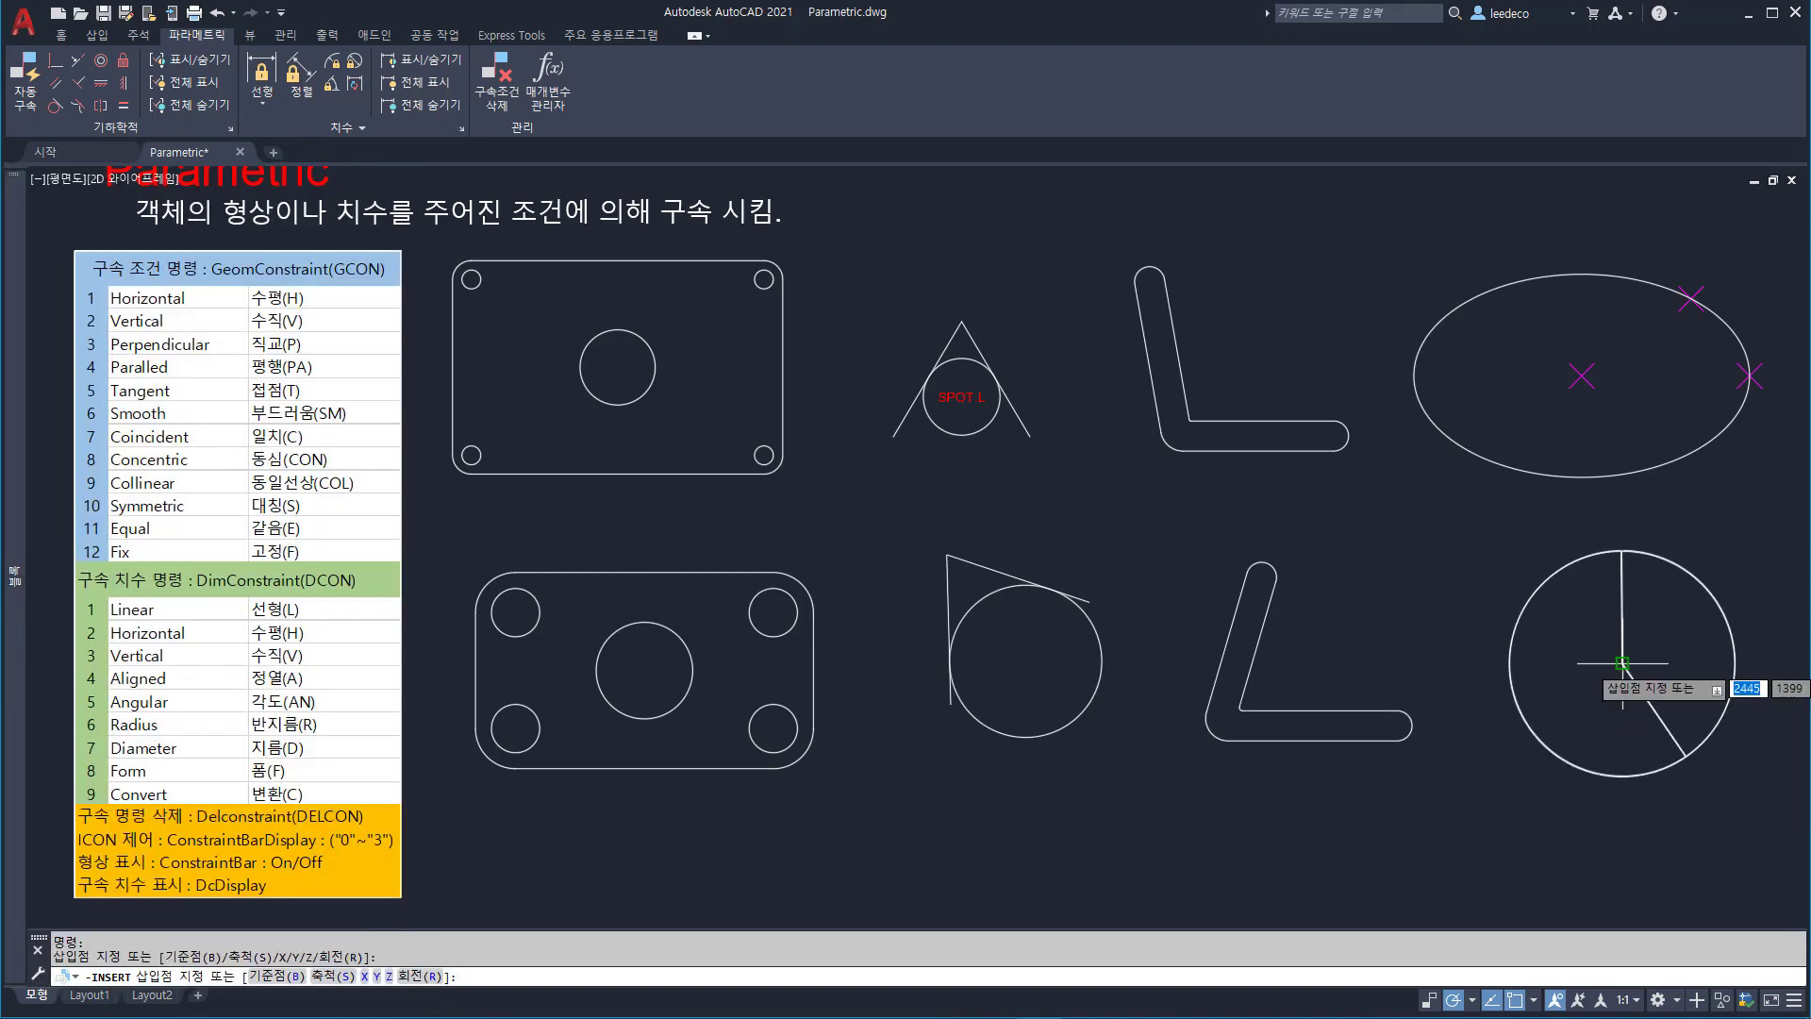
{"action": "key", "text": "Escape"}
{"action": "left_click", "coordinate": [1702, 820]}
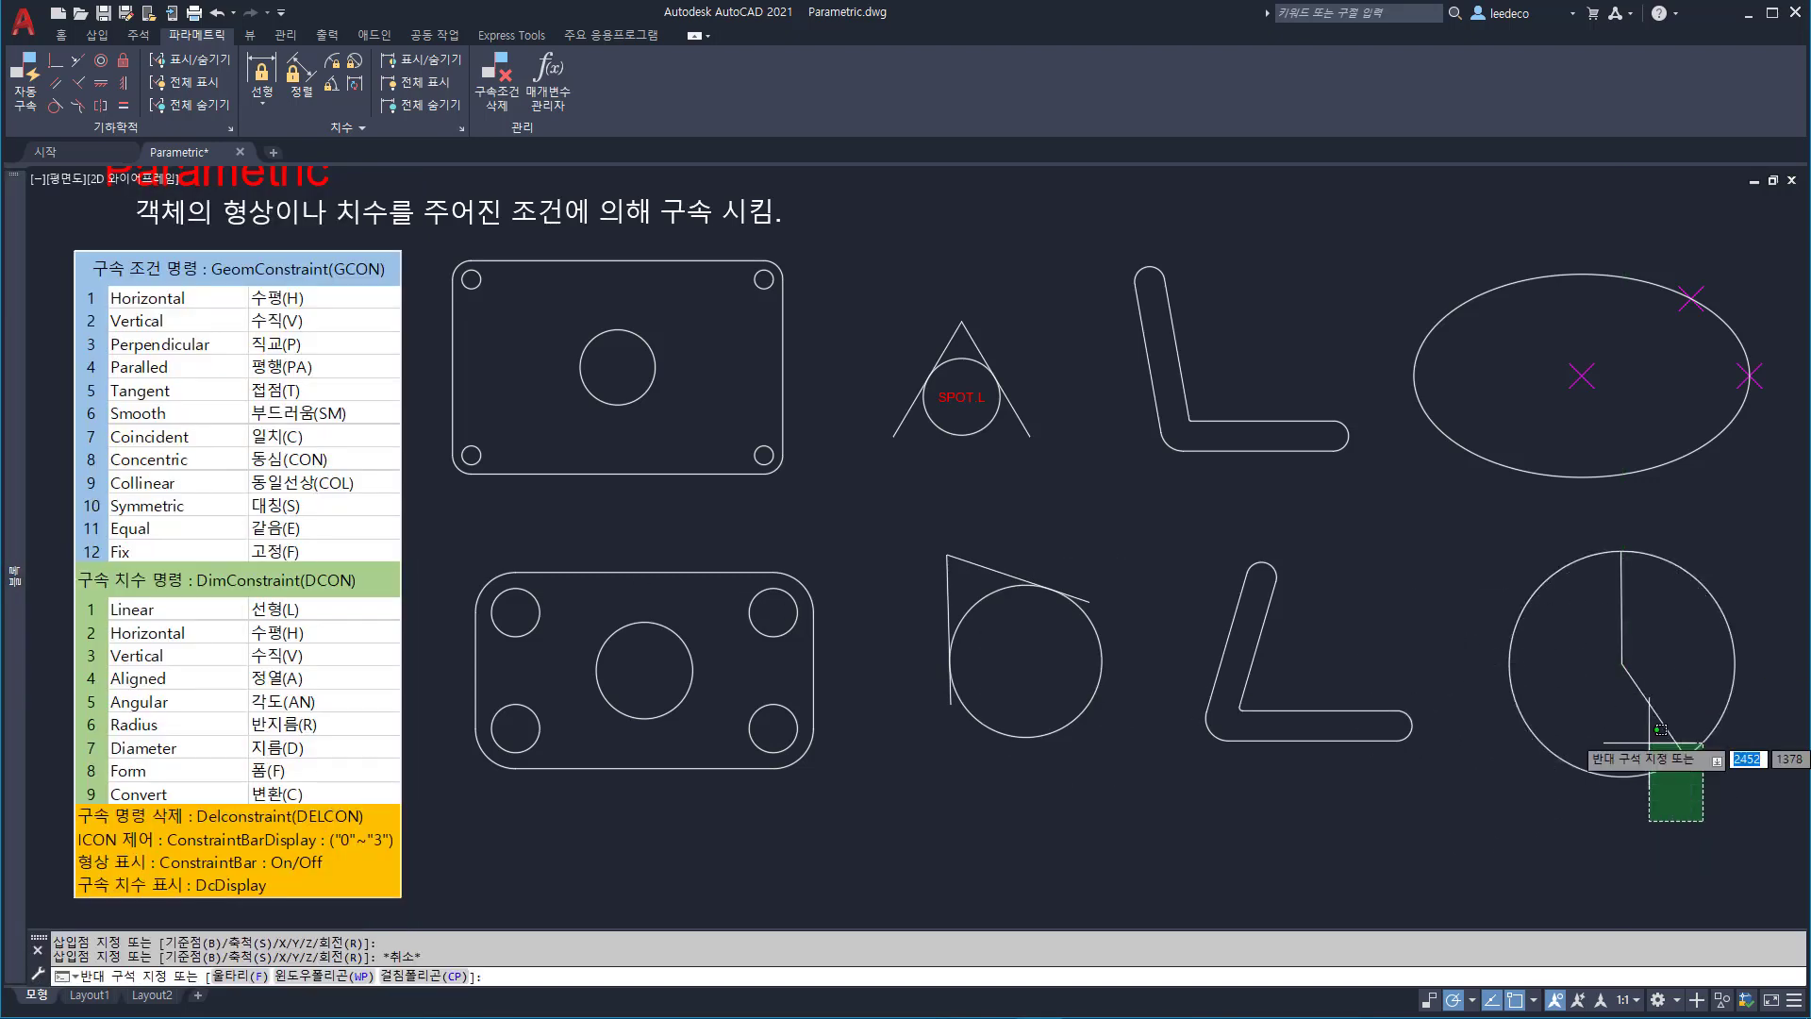
{"action": "left_click", "coordinate": [1660, 729]}
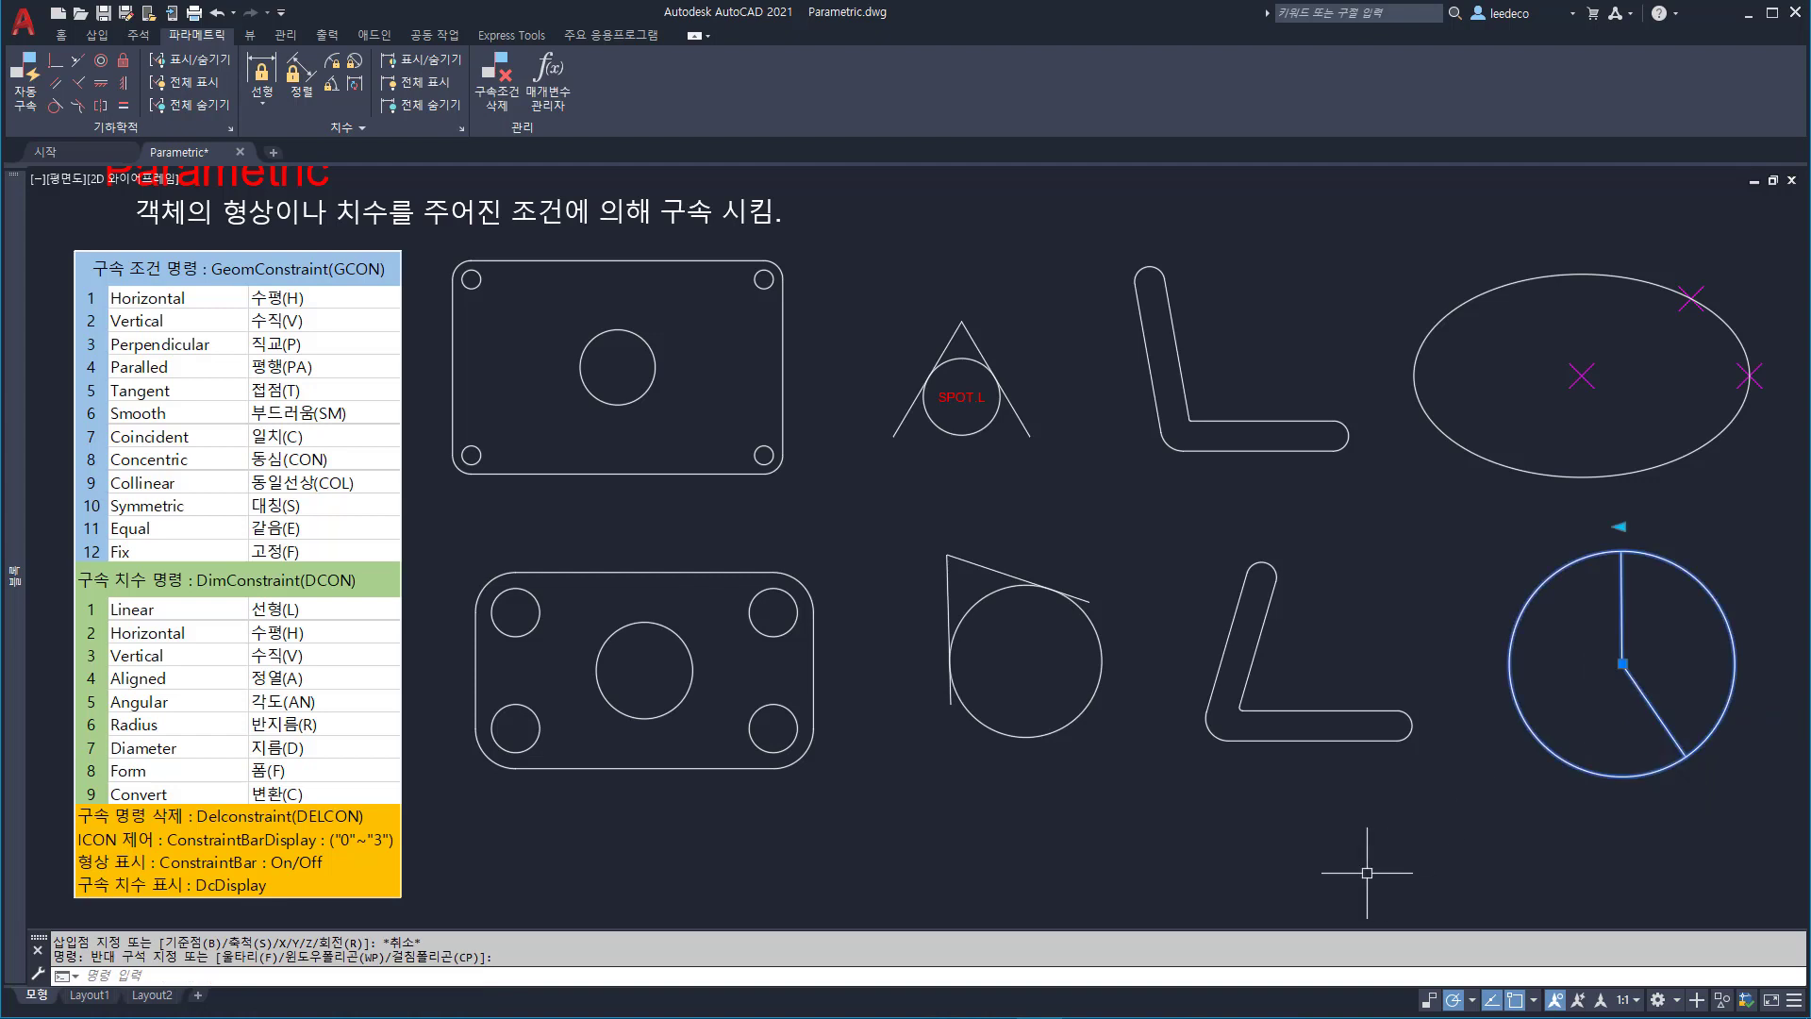
{"action": "key", "text": "Escape"}
- Turn the FILL mode on and regenerate the drawing
{"action": "type", "text": "fi"}
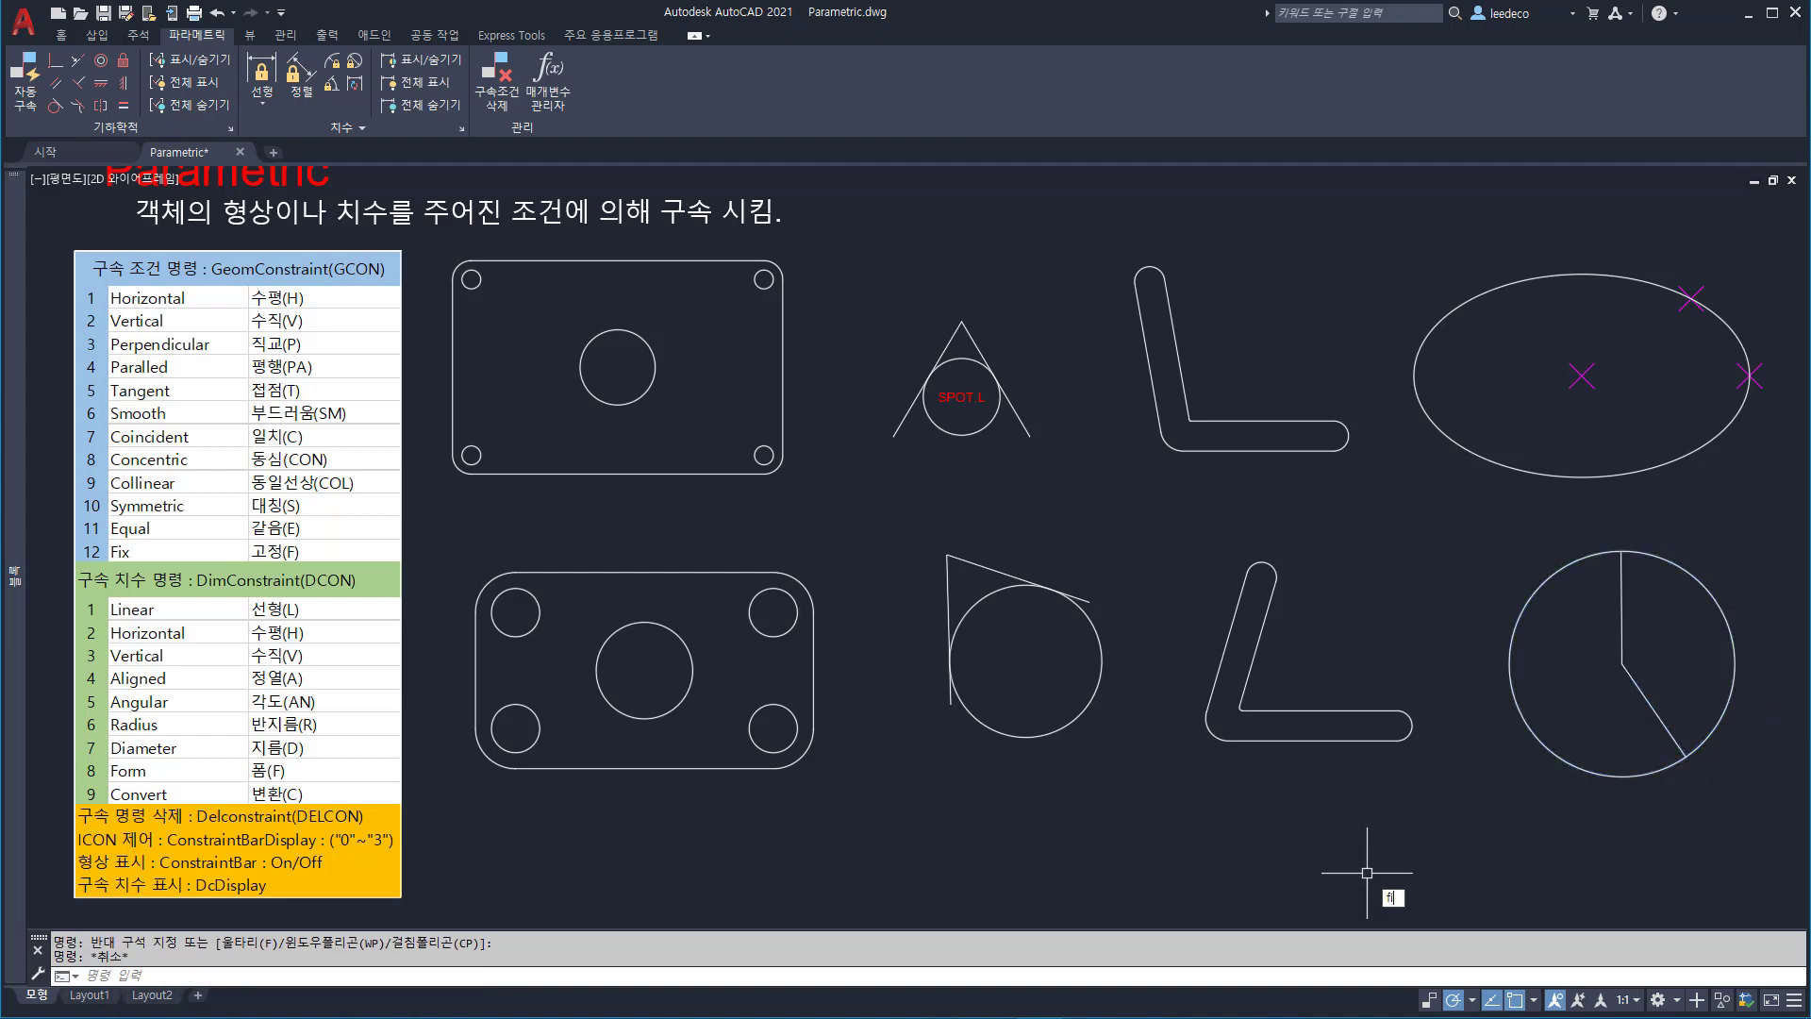
{"action": "type", "text": "ll"}
{"action": "key", "text": "Return"}
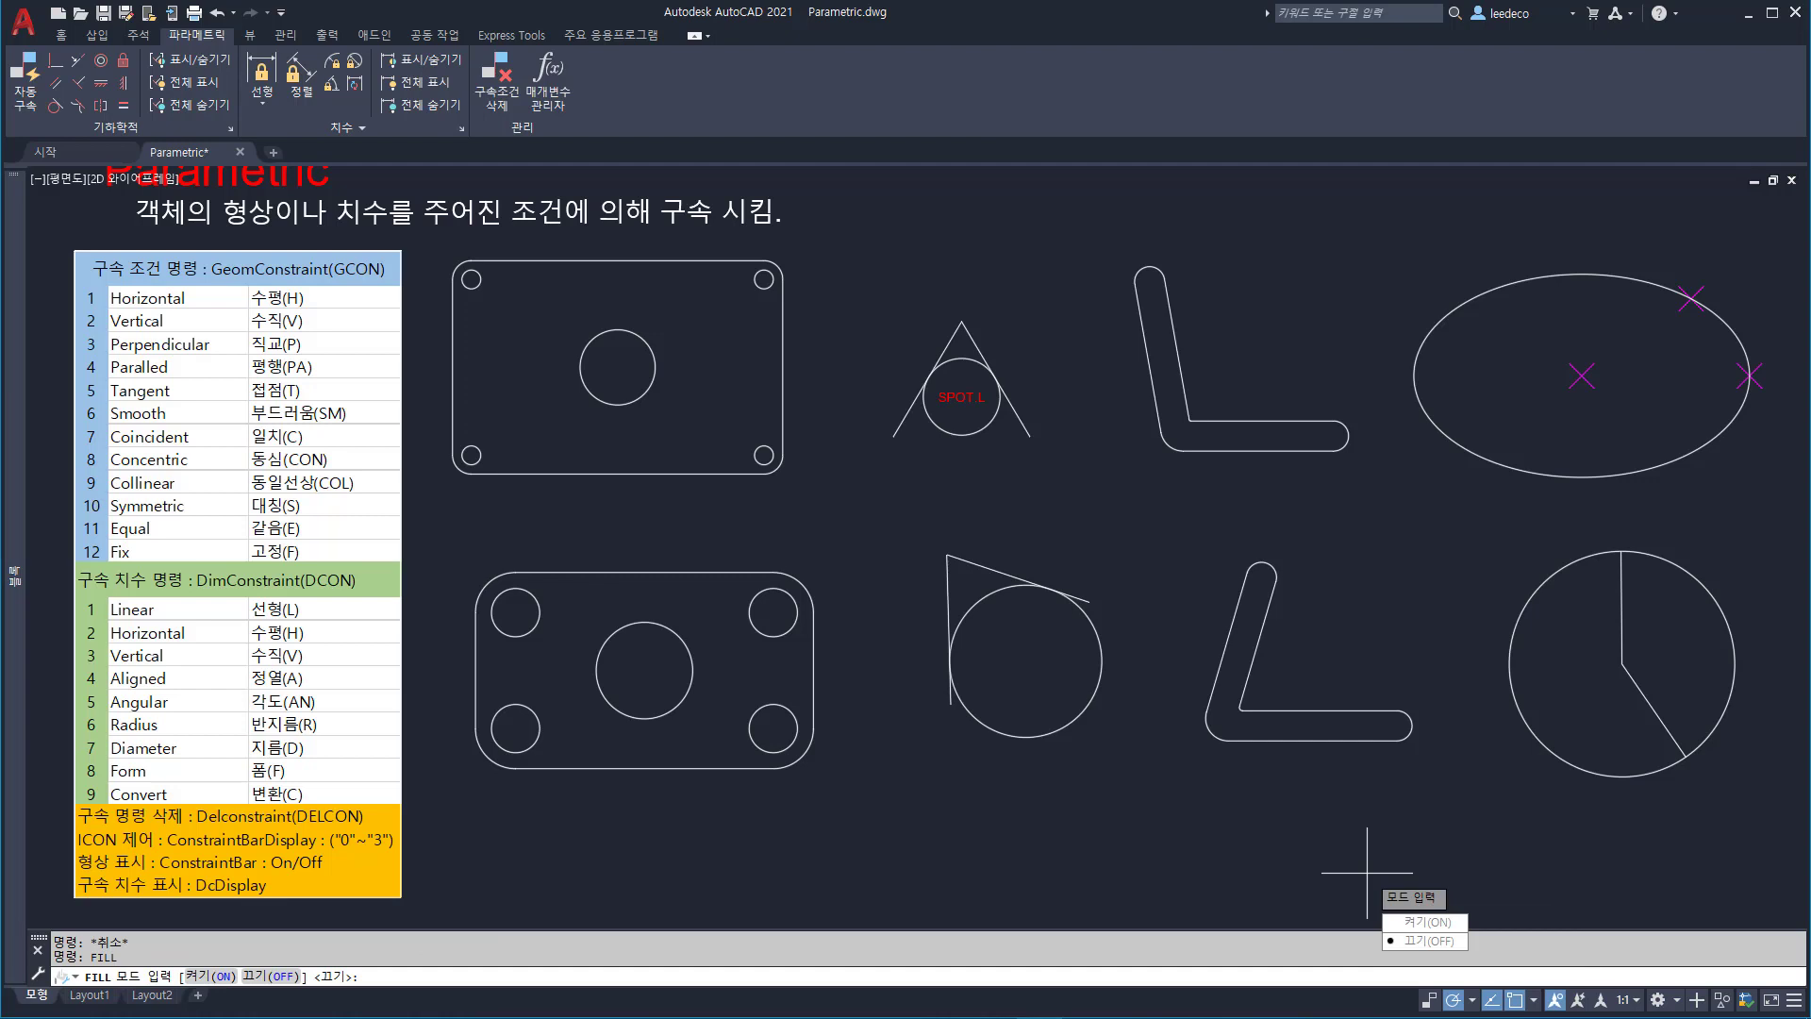
{"action": "key", "text": "Return"}
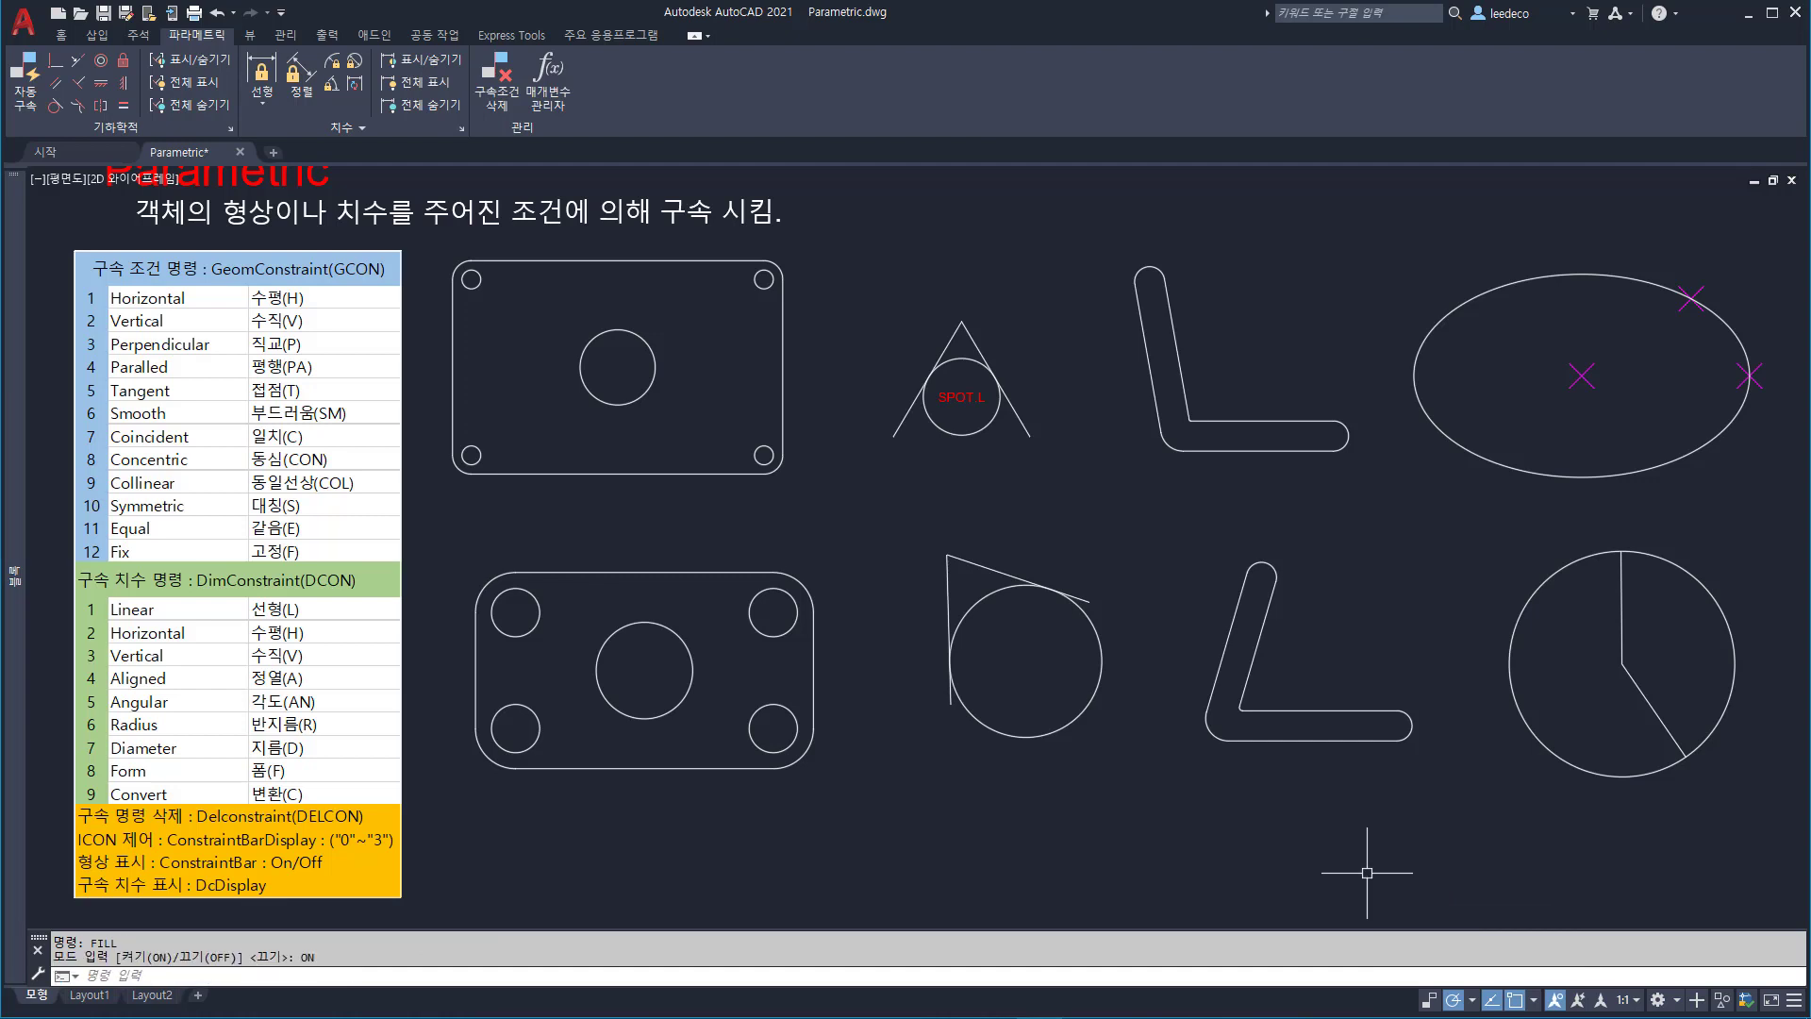
{"action": "type", "text": "re"}
{"action": "key", "text": "Return"}
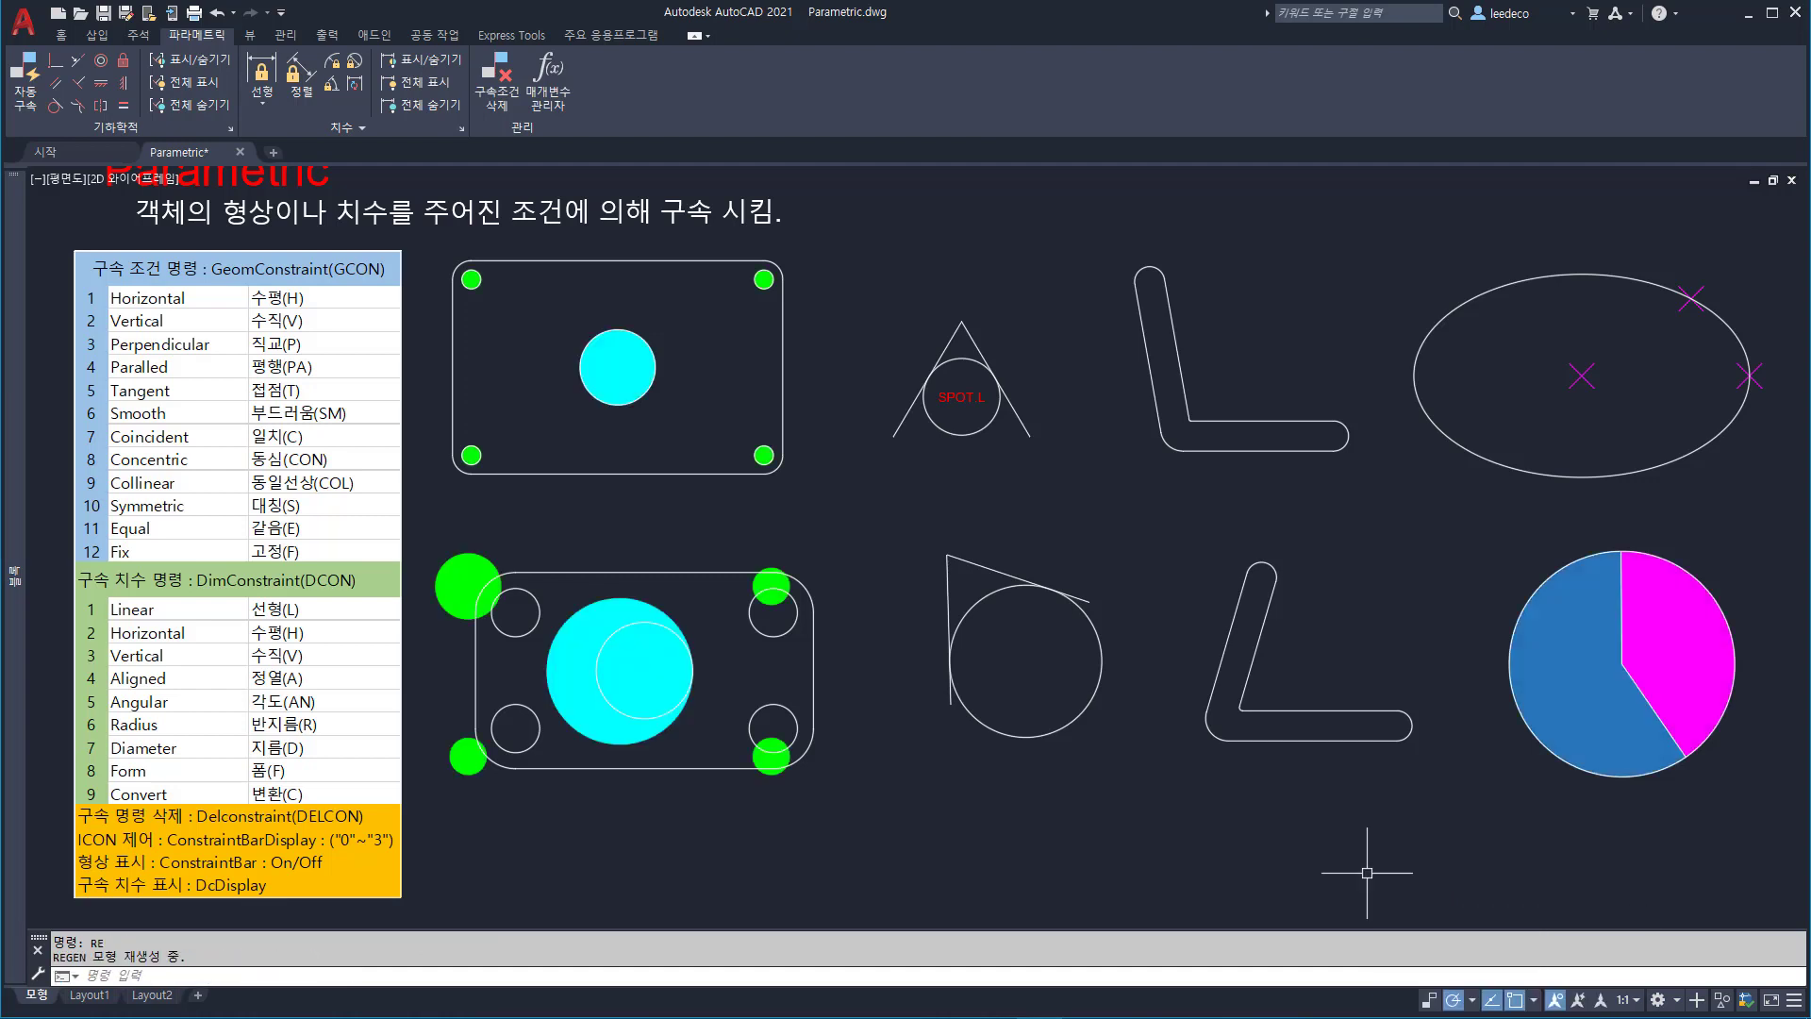
- Erase the four green hatch circles displaced around the corners of the lower rounded plate
{"action": "left_click", "coordinate": [510, 537]}
{"action": "left_click", "coordinate": [465, 560]}
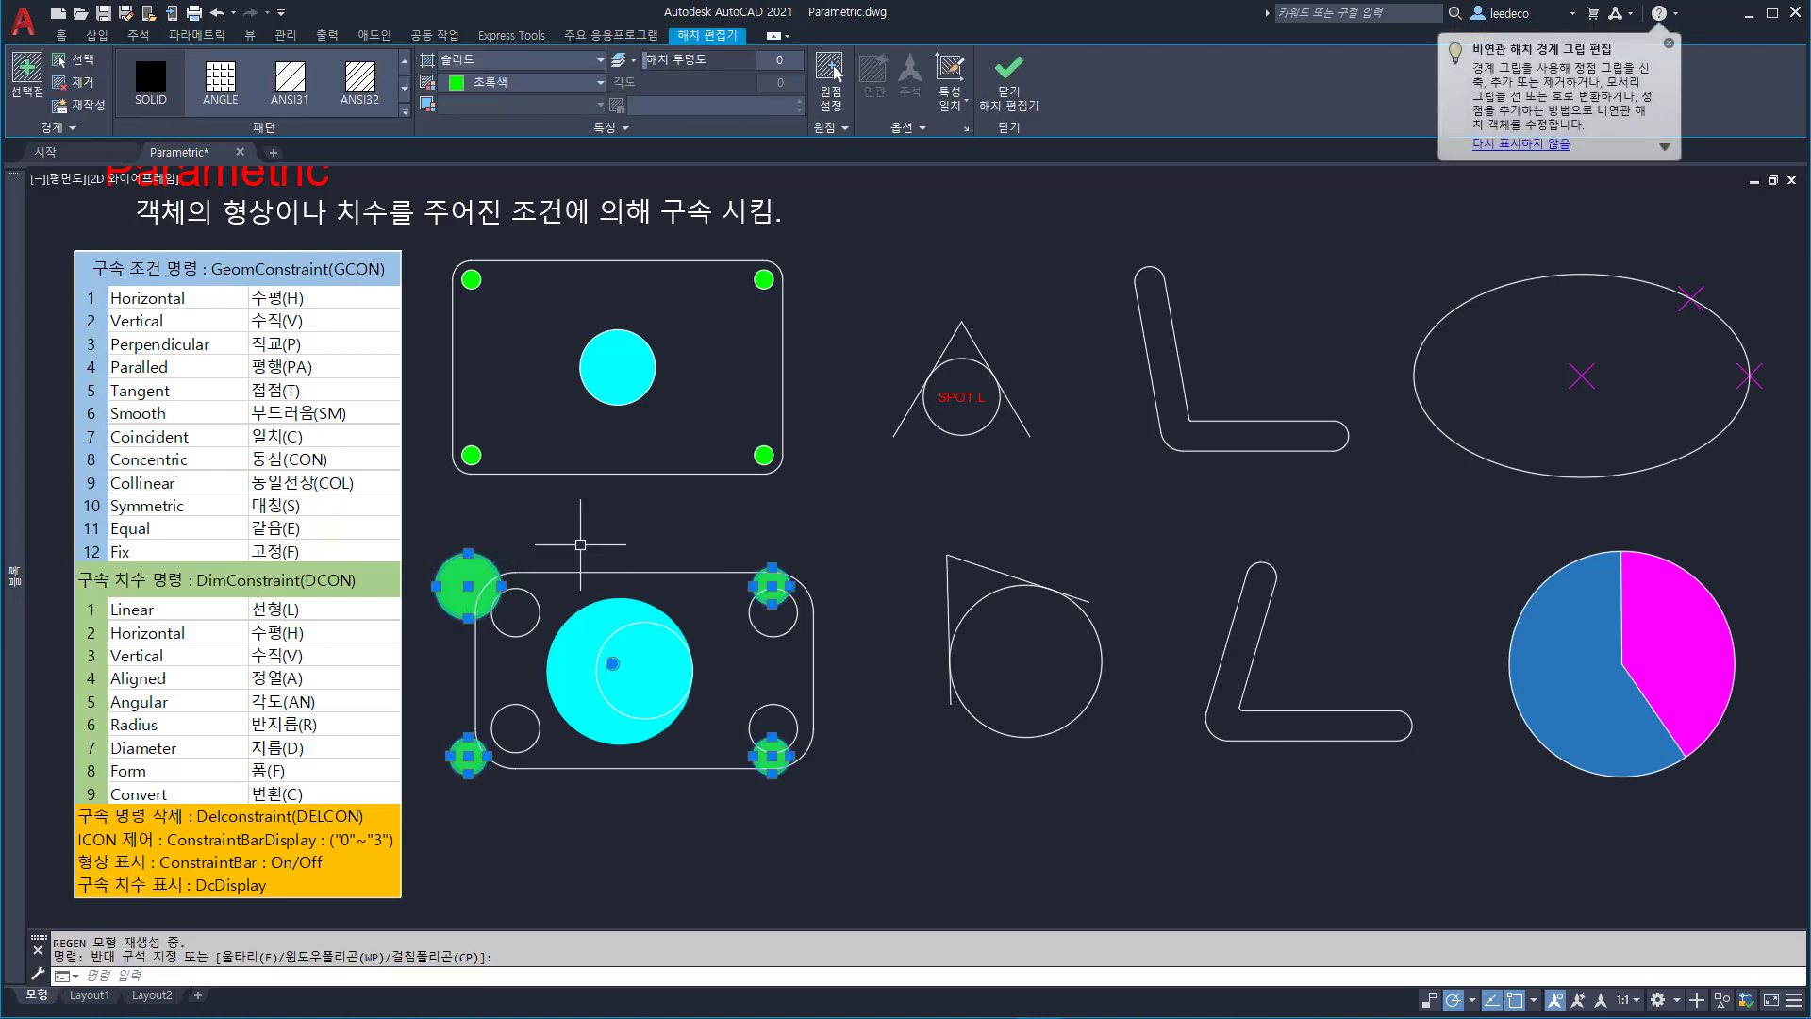
{"action": "type", "text": "e"}
{"action": "key", "text": "Return"}
- Resize the magenta sector of the Circle block with its angle grip, first narrowing it and finally widening it moderately
{"action": "mouse_move", "coordinate": [1657, 849]}
{"action": "middle_mouse_down"}
{"action": "mouse_move", "coordinate": [1448, 796]}
{"action": "mouse_move", "coordinate": [1003, 821]}
{"action": "middle_mouse_up"}
{"action": "left_click", "coordinate": [1143, 771]}
{"action": "left_click", "coordinate": [967, 655]}
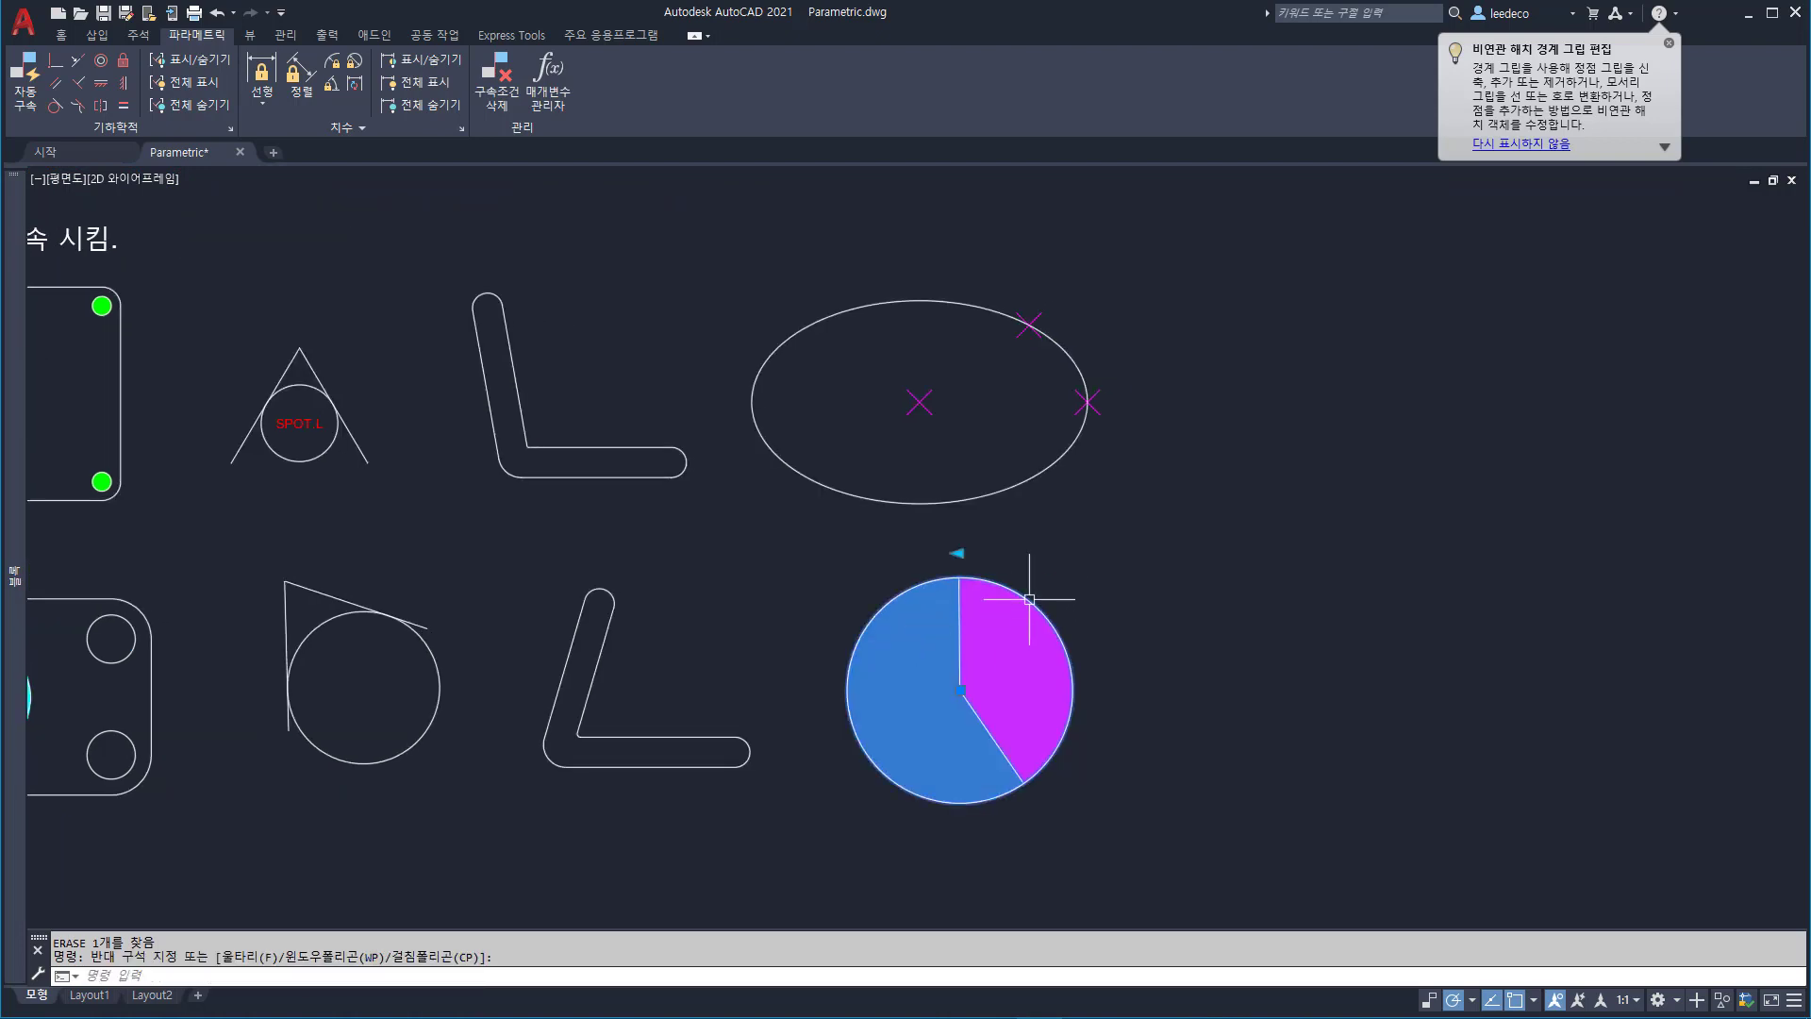
{"action": "left_click", "coordinate": [958, 554]}
{"action": "left_click", "coordinate": [1130, 655]}
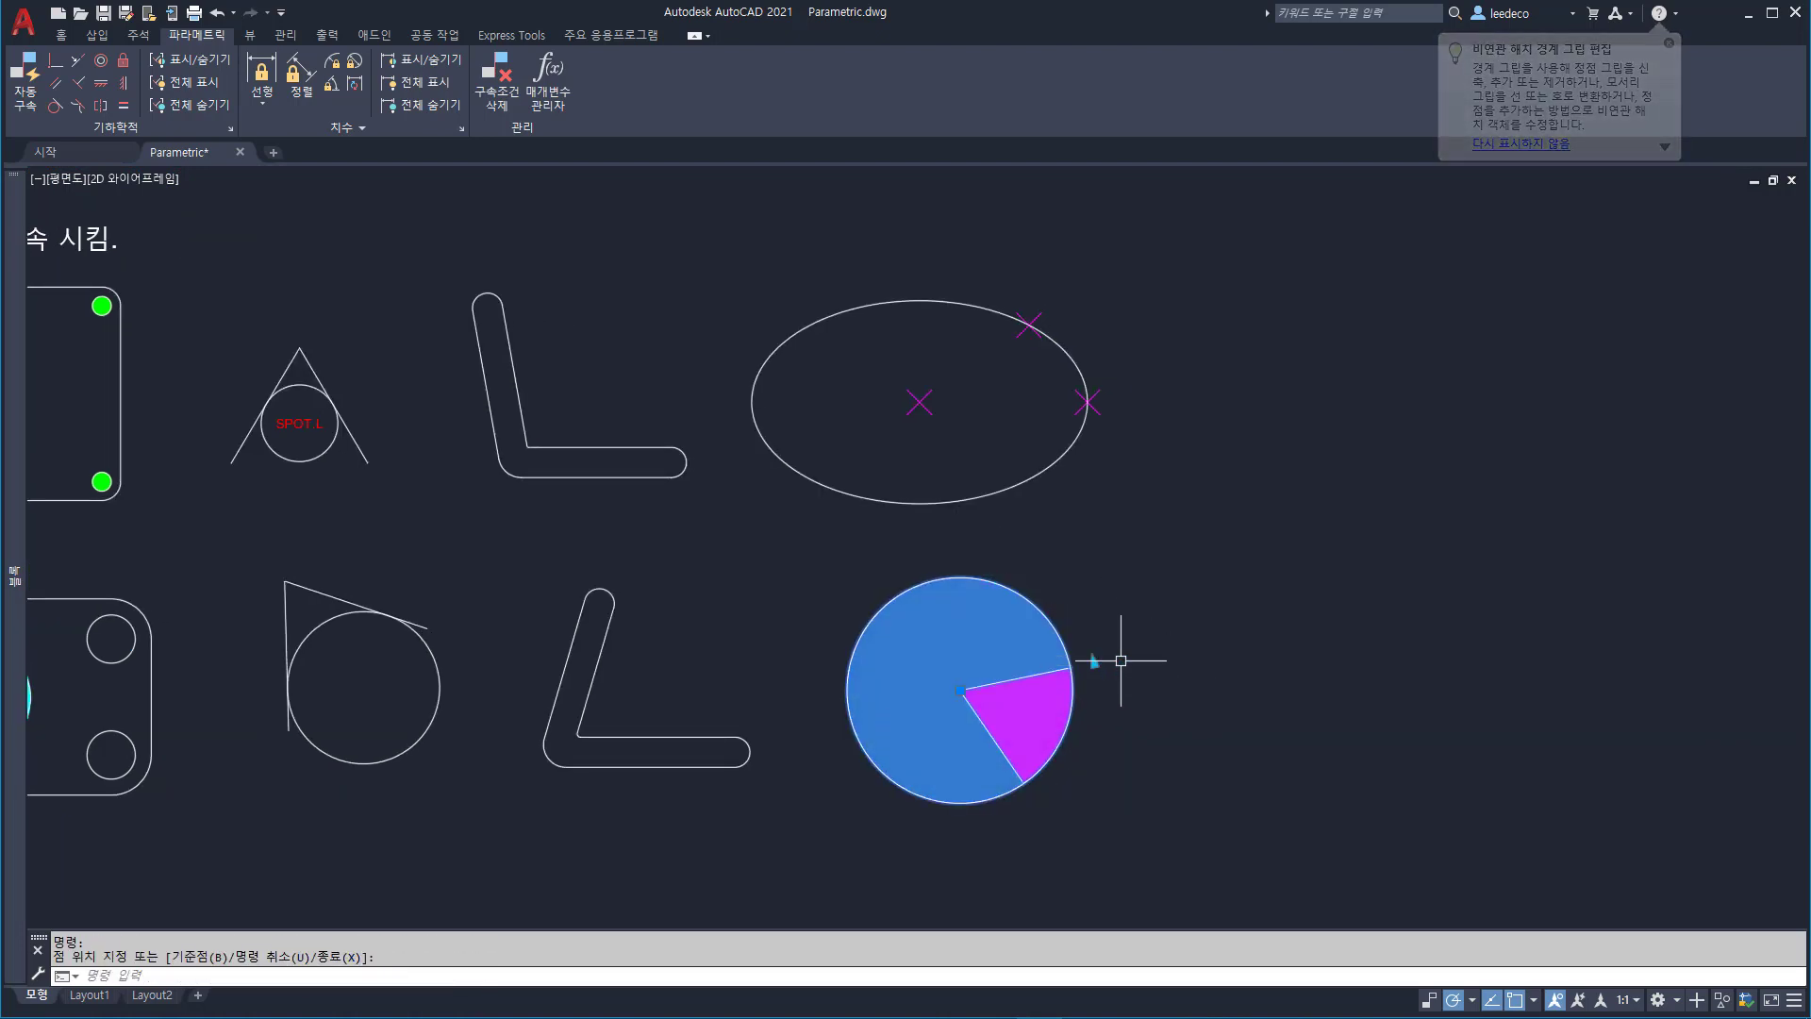
{"action": "left_click", "coordinate": [1094, 662]}
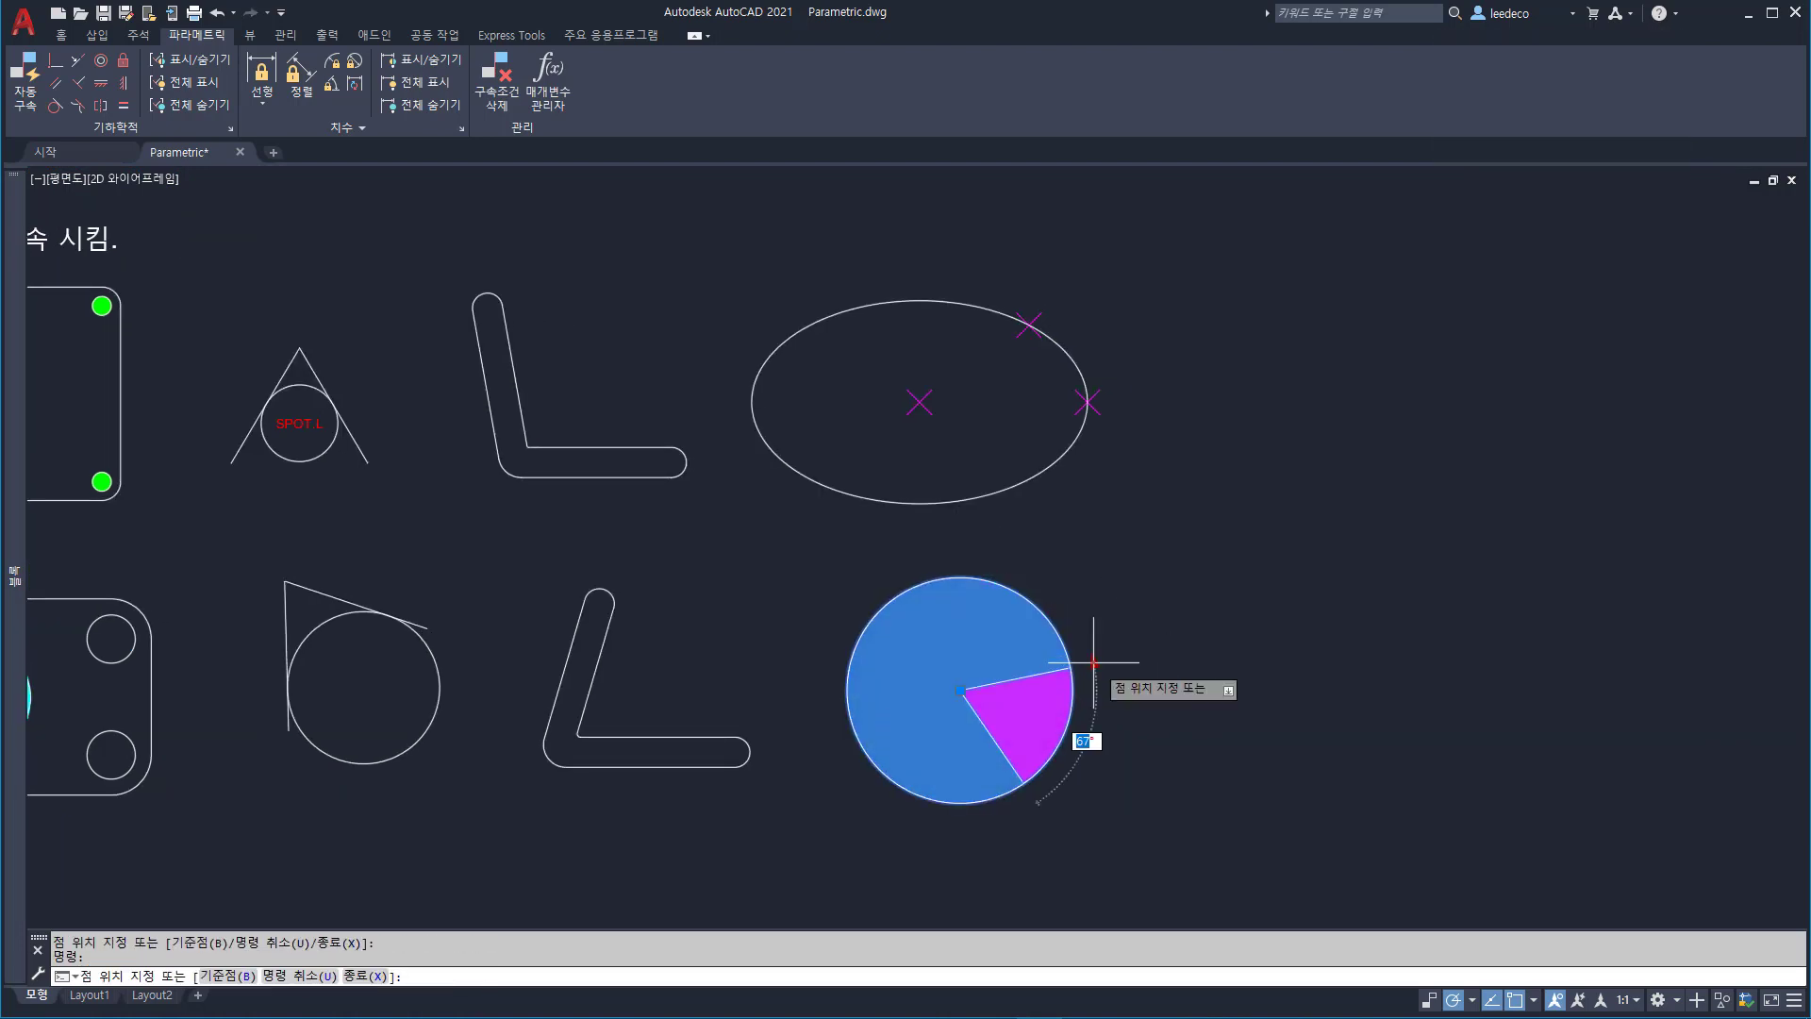
{"action": "left_click", "coordinate": [1061, 558]}
{"action": "key", "text": "Escape"}
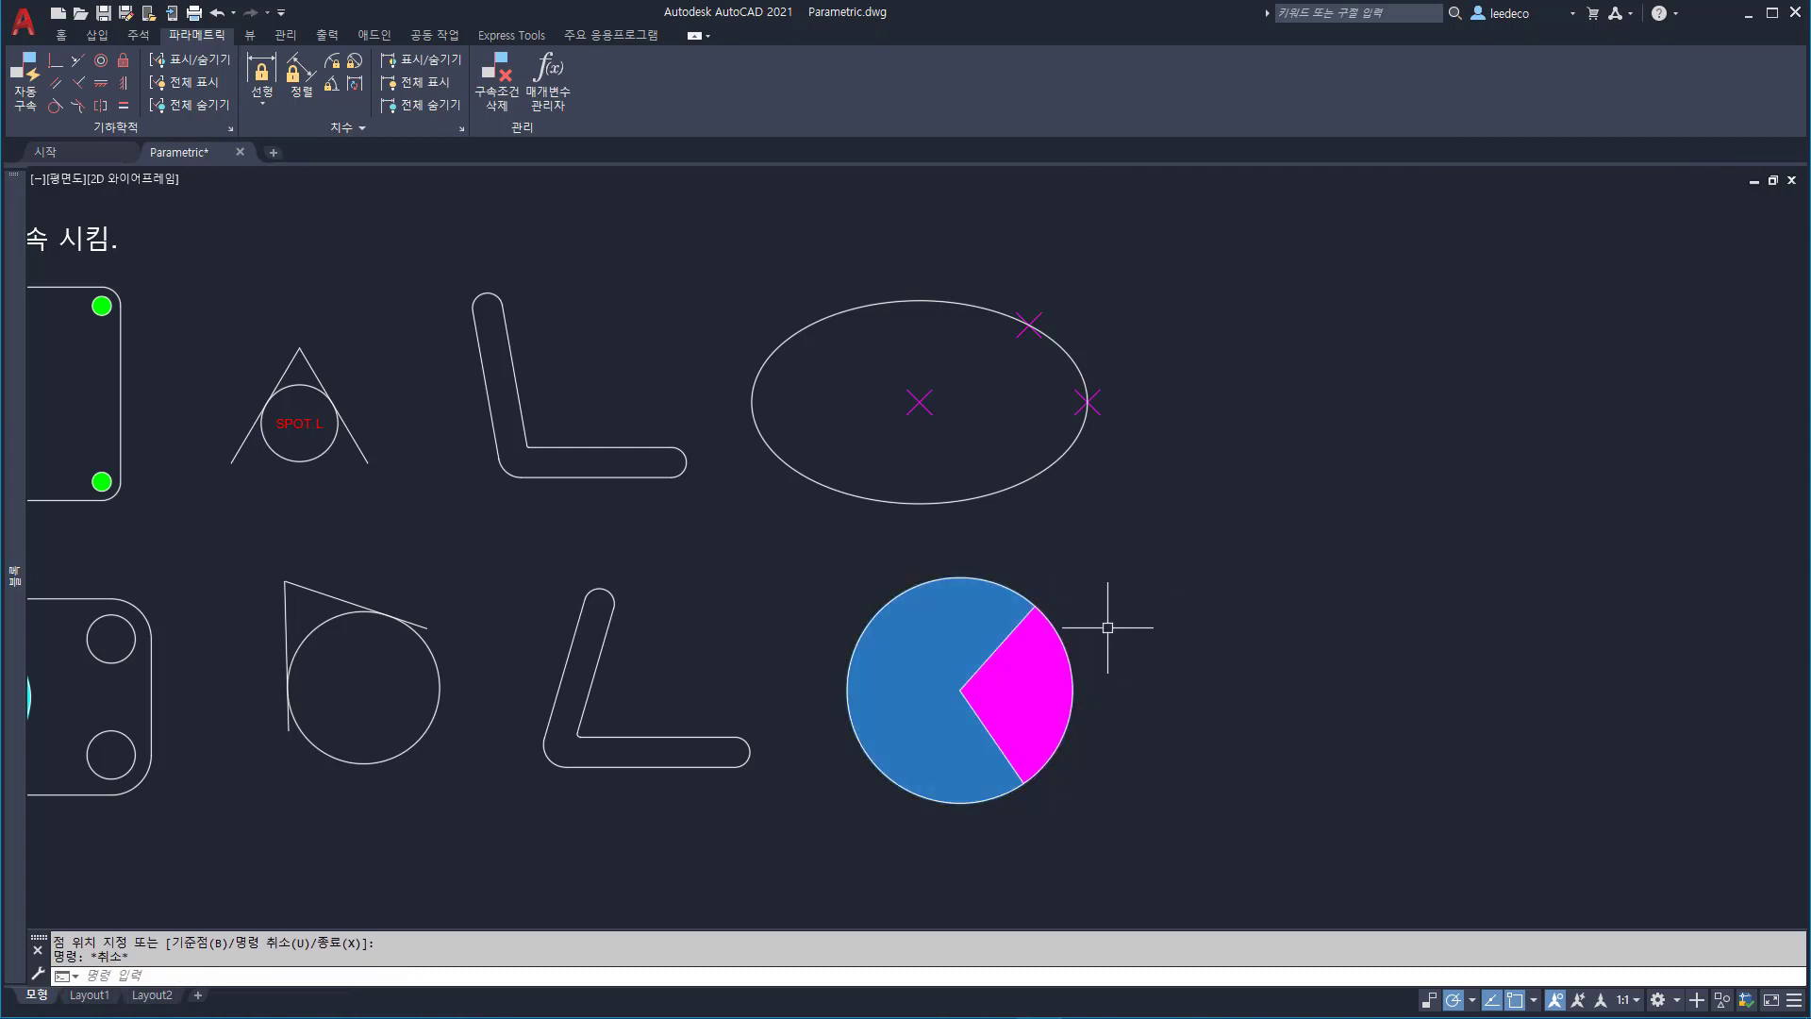
- Zoom to the drawing extents and insert the 방화문 door block from the current drawing's blocks above the existing drawings
{"action": "type", "text": "z"}
{"action": "key", "text": "Return"}
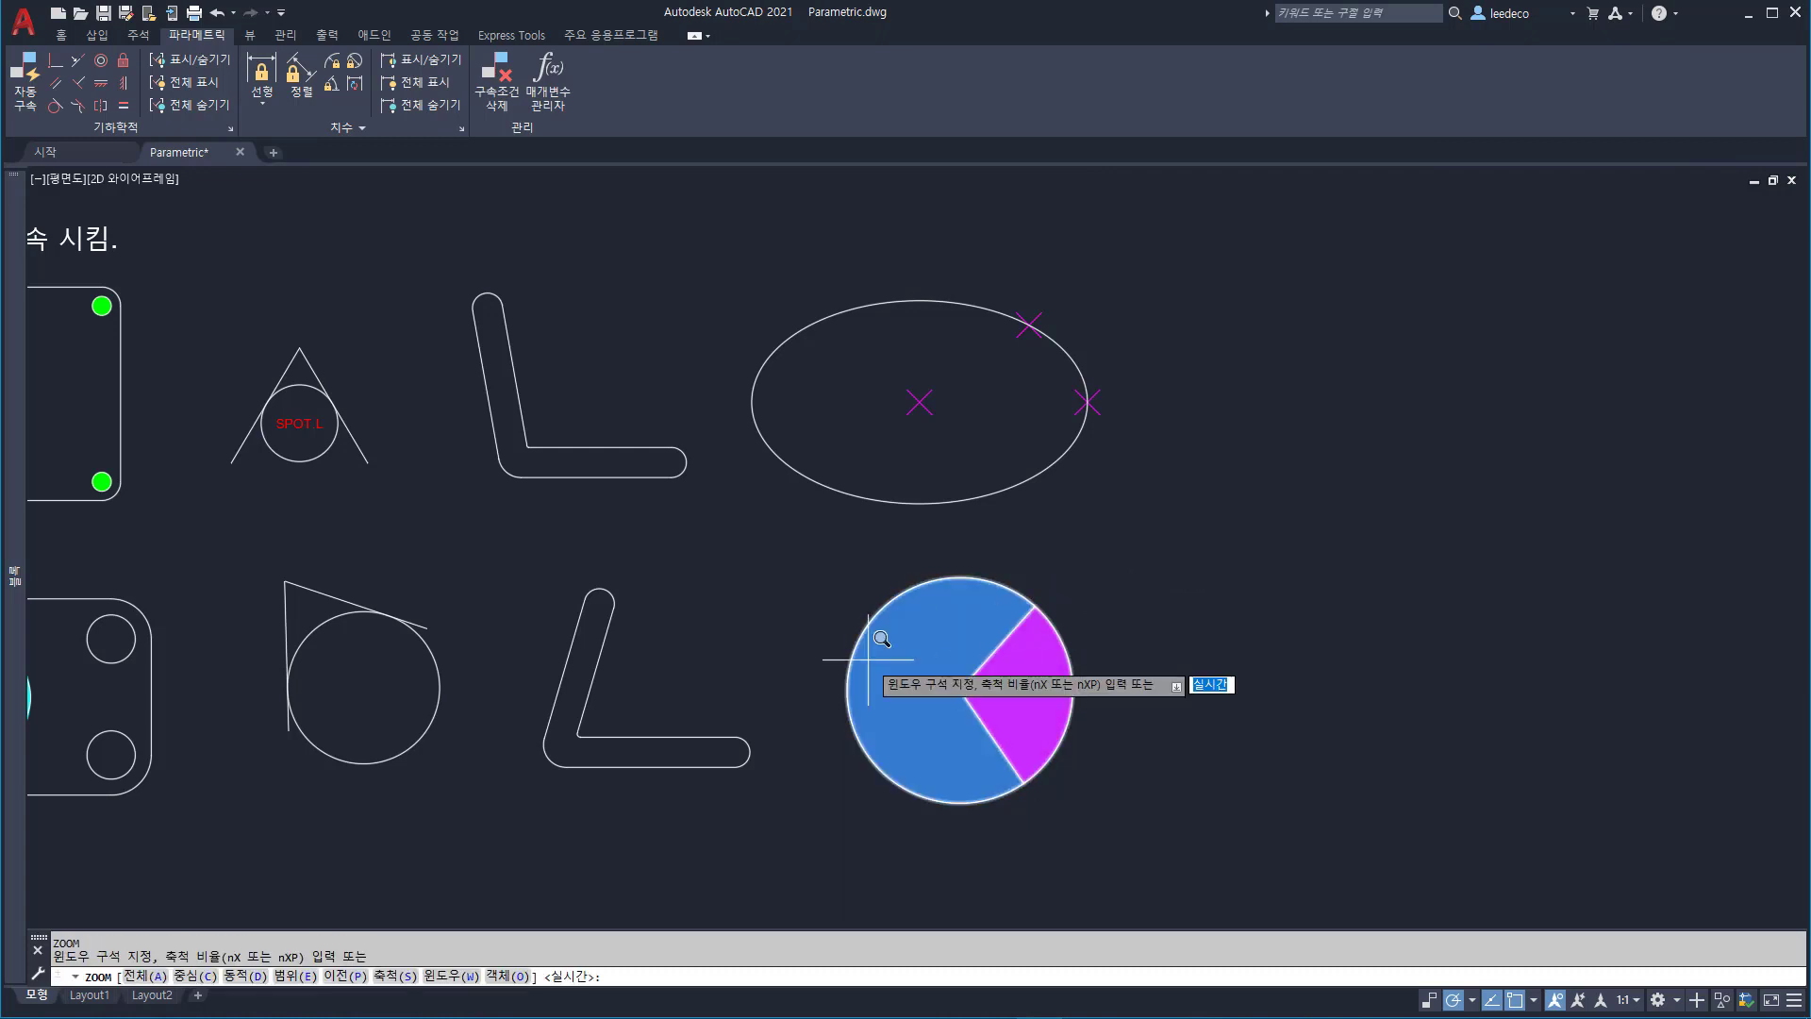
{"action": "key", "text": "Return"}
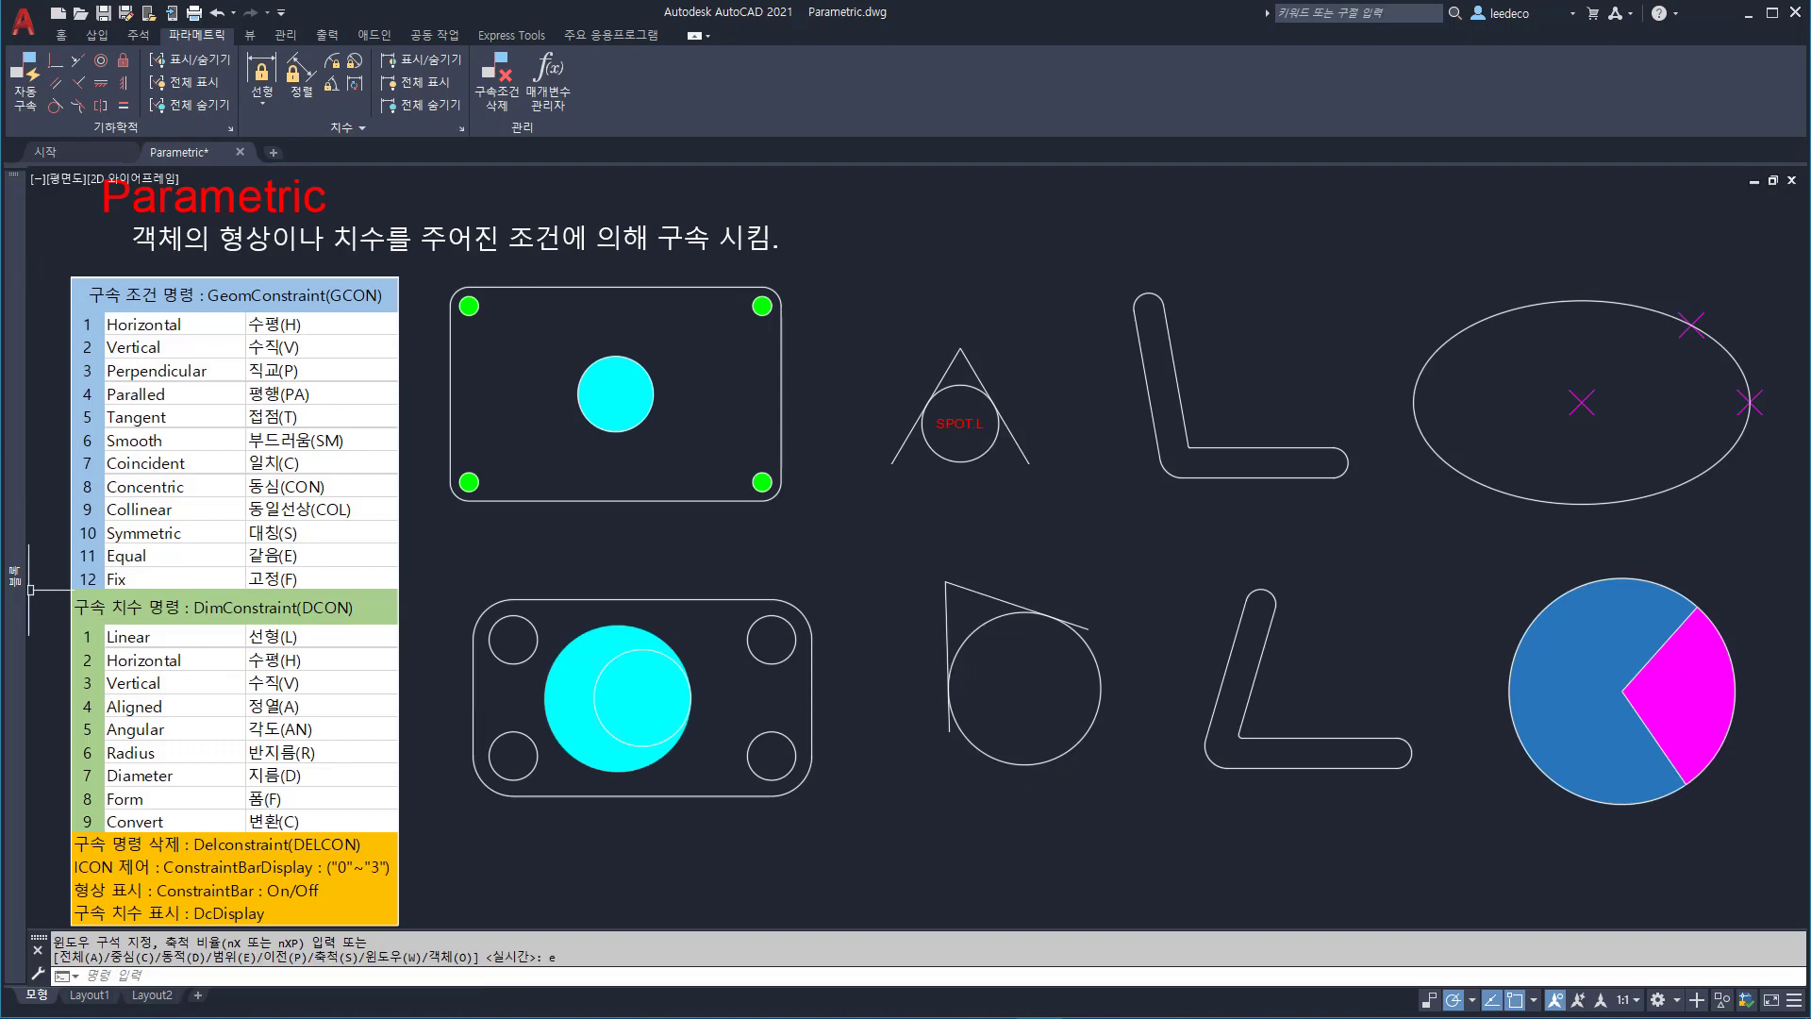
{"action": "mouse_move", "coordinate": [15, 580]}
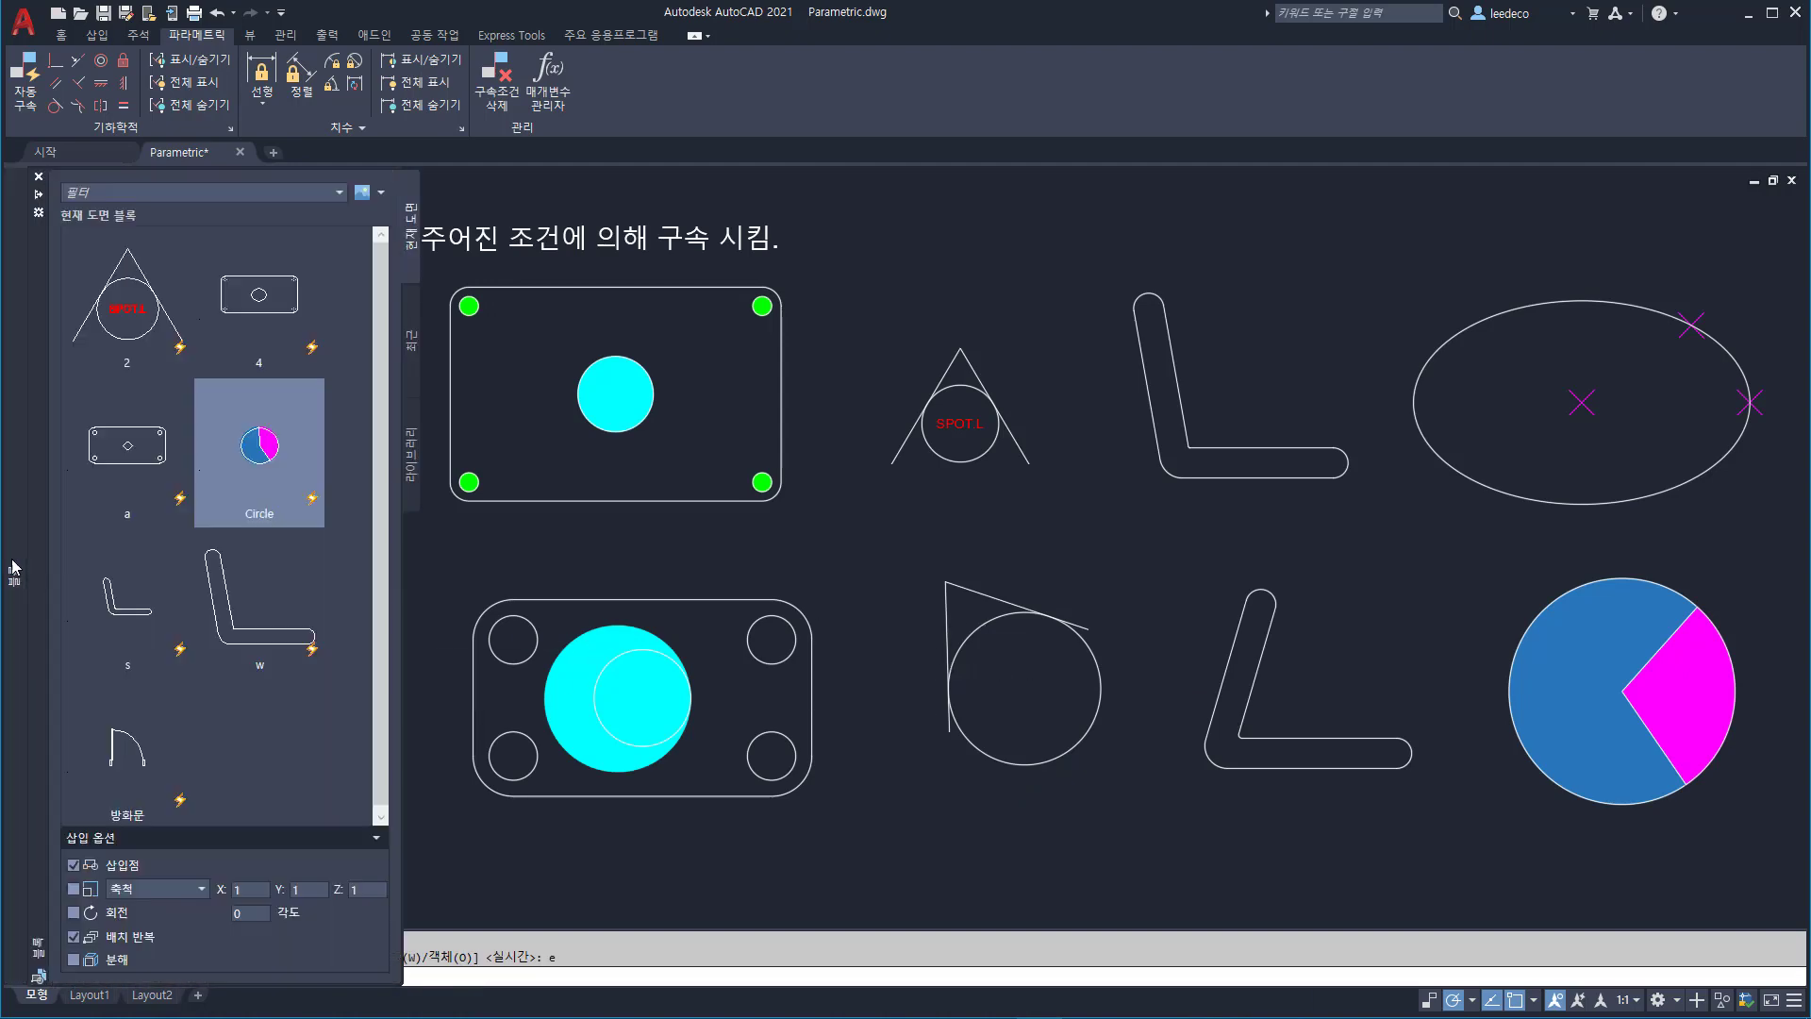
{"action": "left_click", "coordinate": [171, 710]}
{"action": "middle_click_drag", "start_coordinate": [881, 655], "coordinate": [130, 668]}
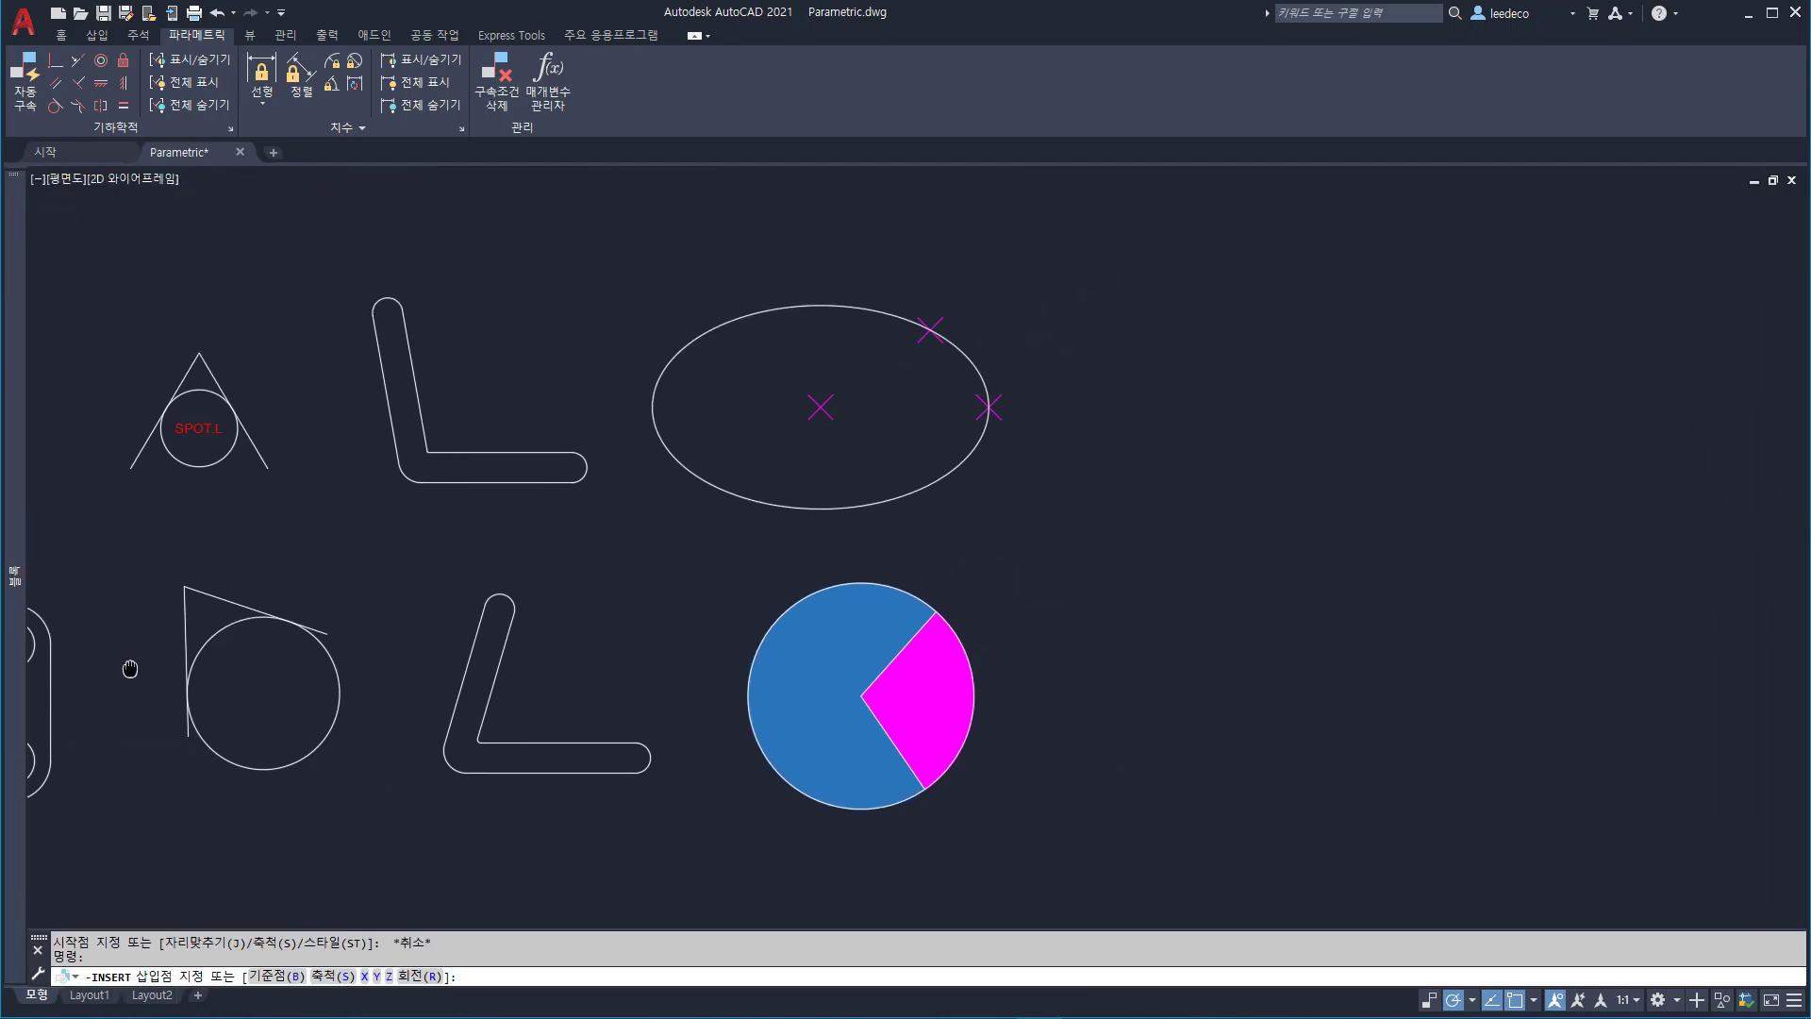
{"action": "scroll", "coordinate": [974, 588], "scroll_direction": "down", "scroll_amount": 8}
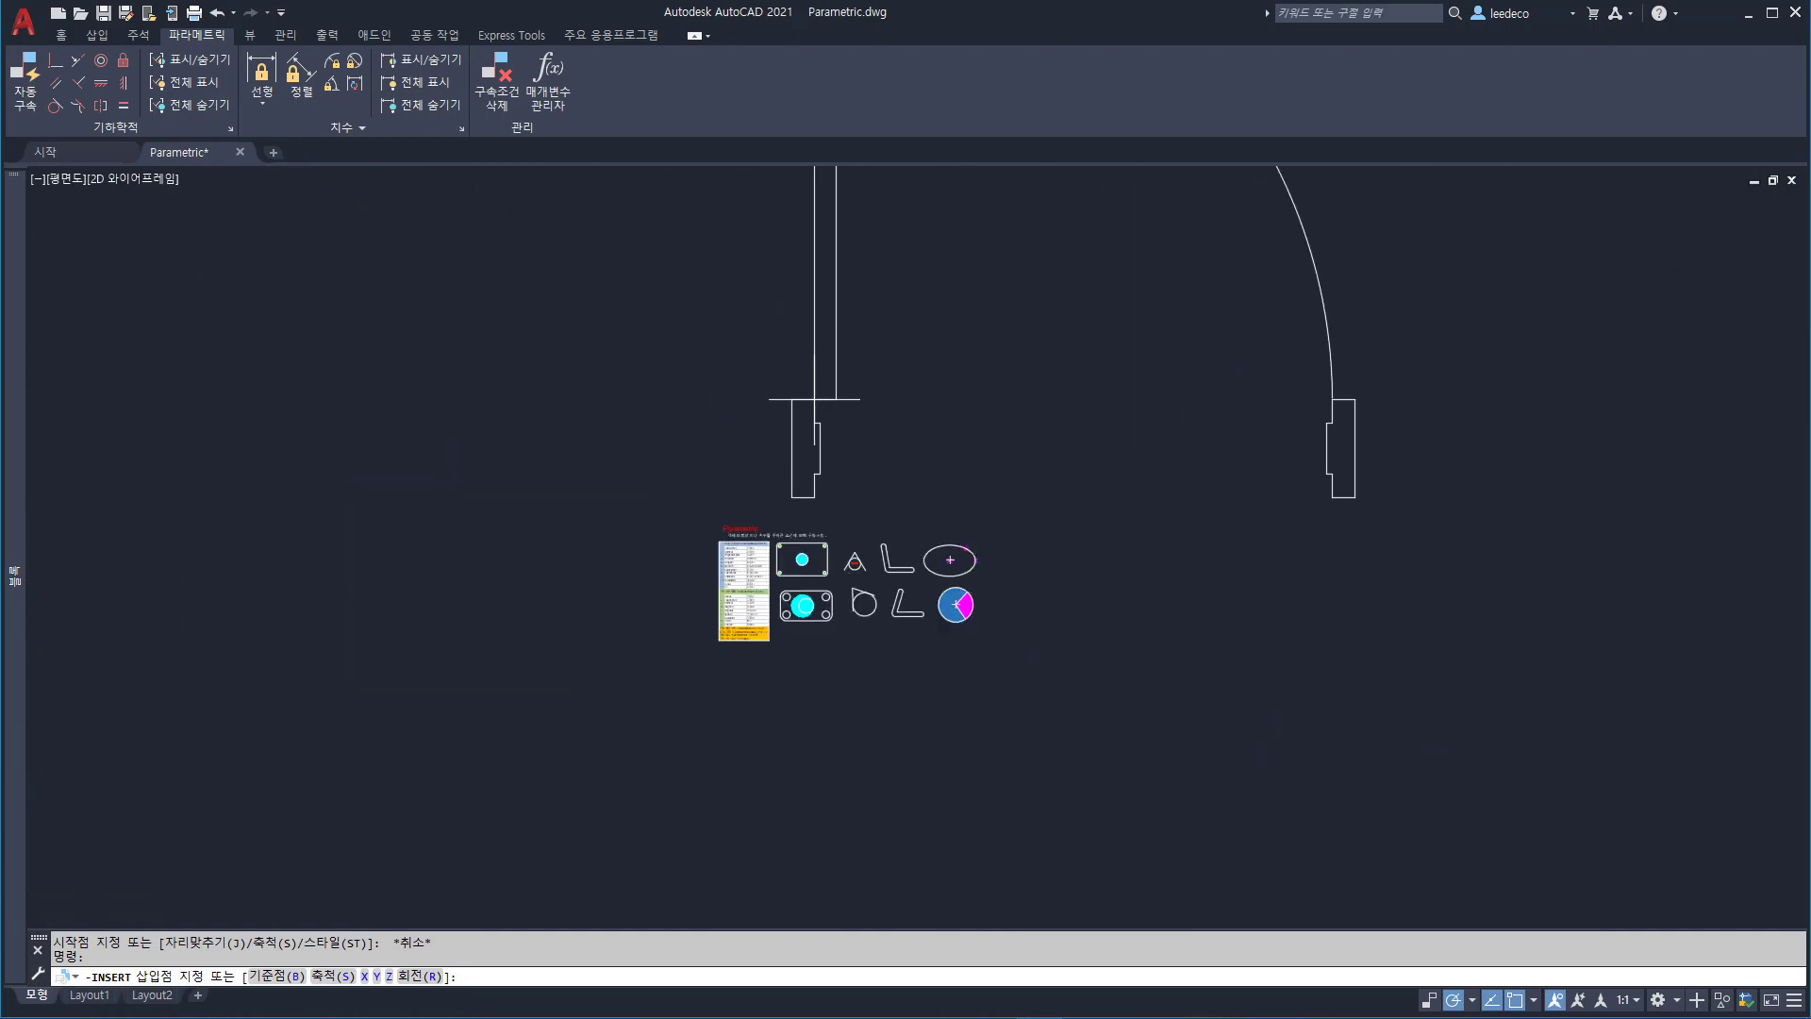
{"action": "left_click", "coordinate": [731, 416]}
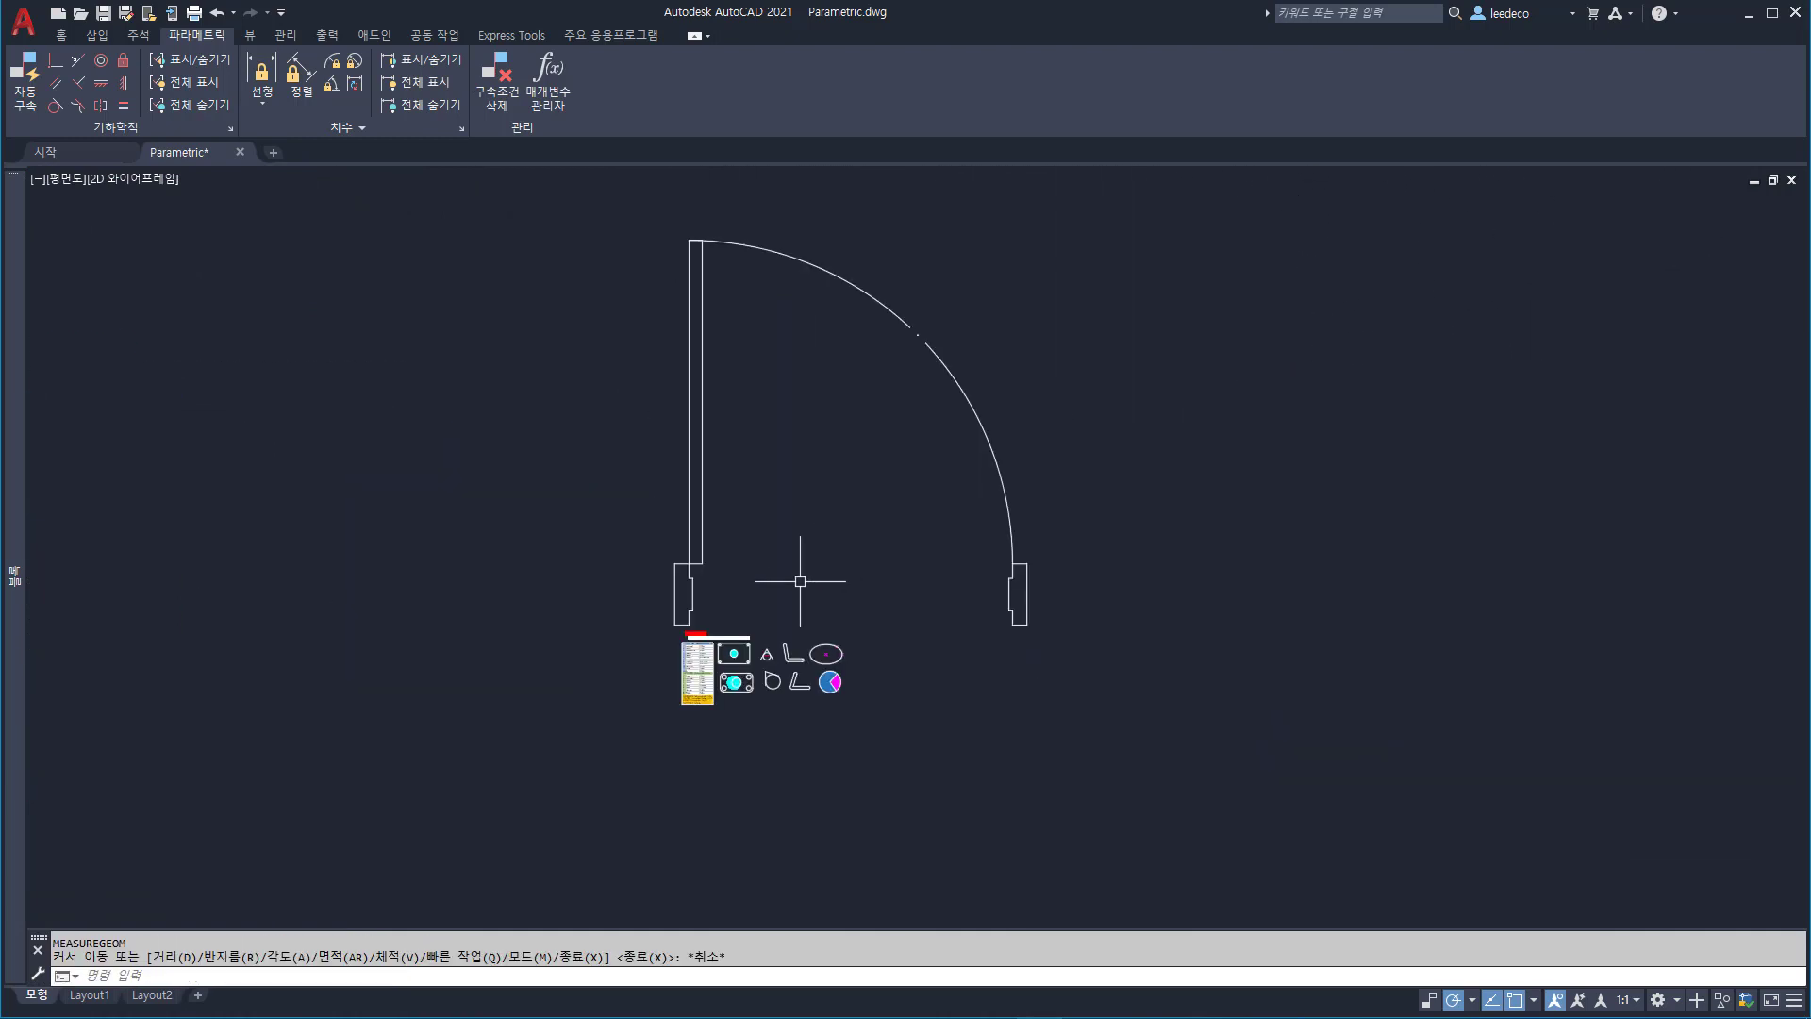
- Quick-measure the clear opening between the two frame posts of the door block
{"action": "scroll", "coordinate": [746, 590], "scroll_direction": "up", "scroll_amount": 4}
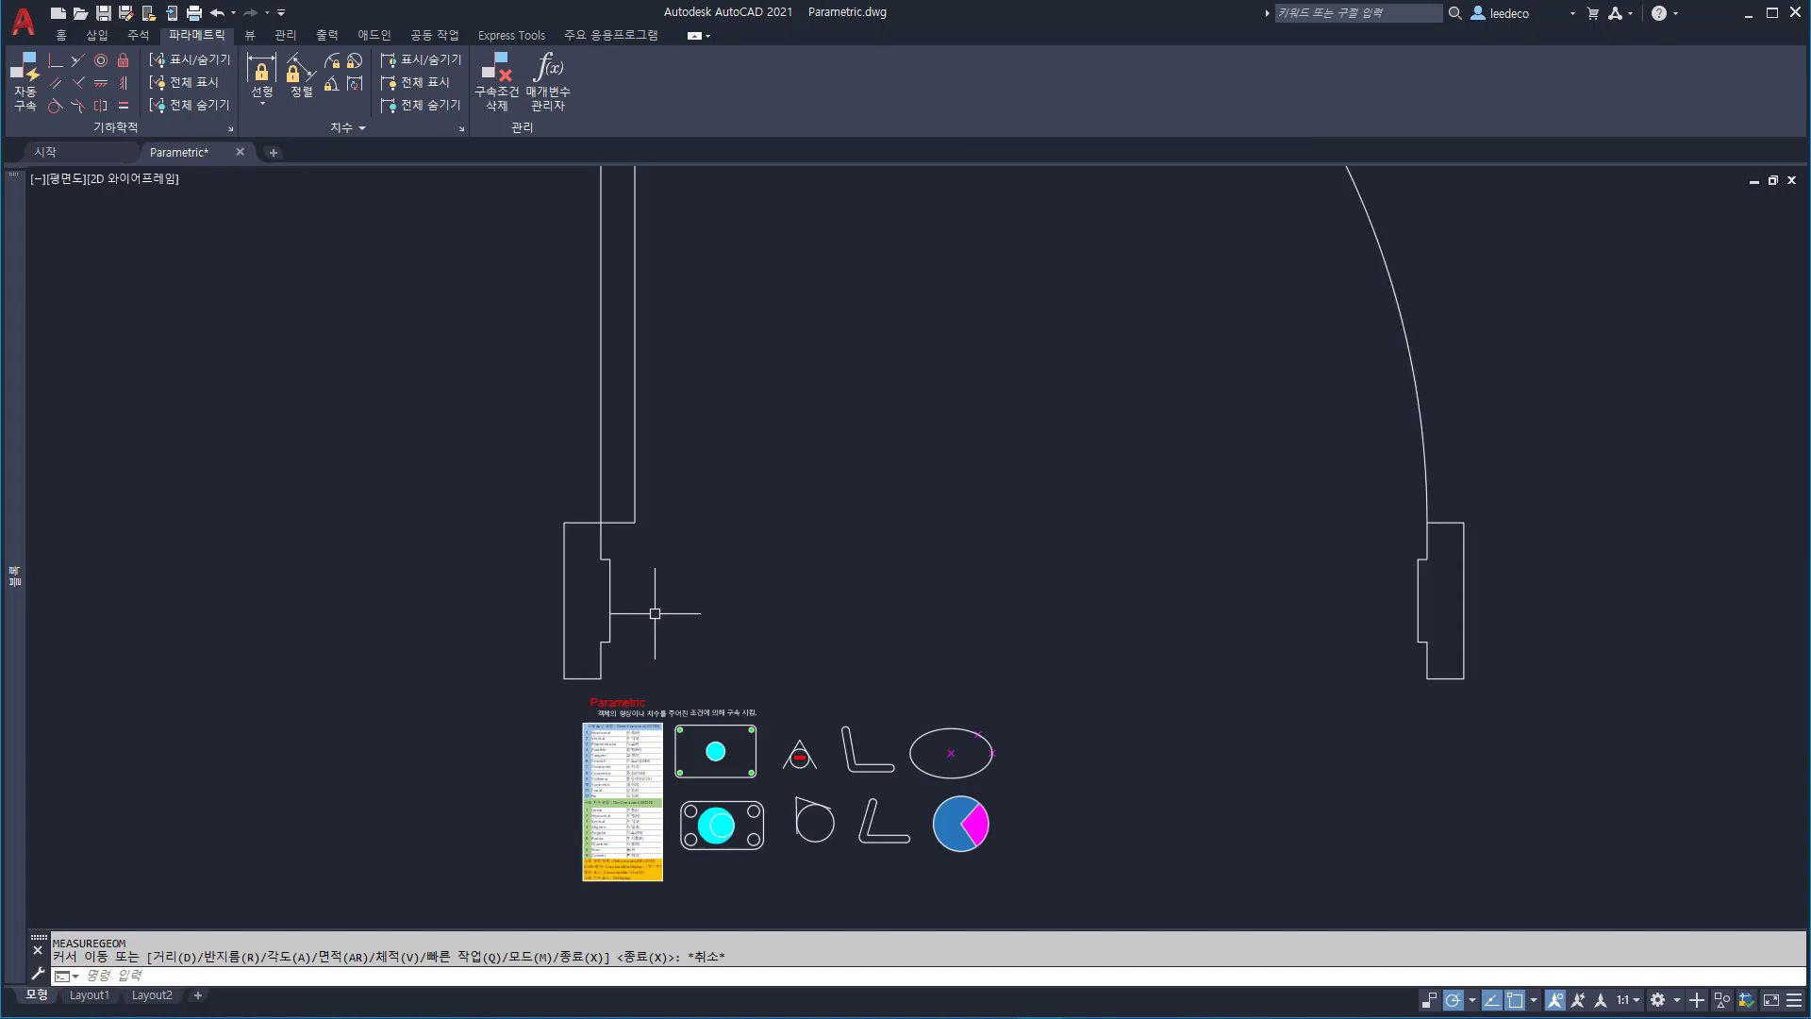
{"action": "type", "text": "q"}
{"action": "key", "text": "Return"}
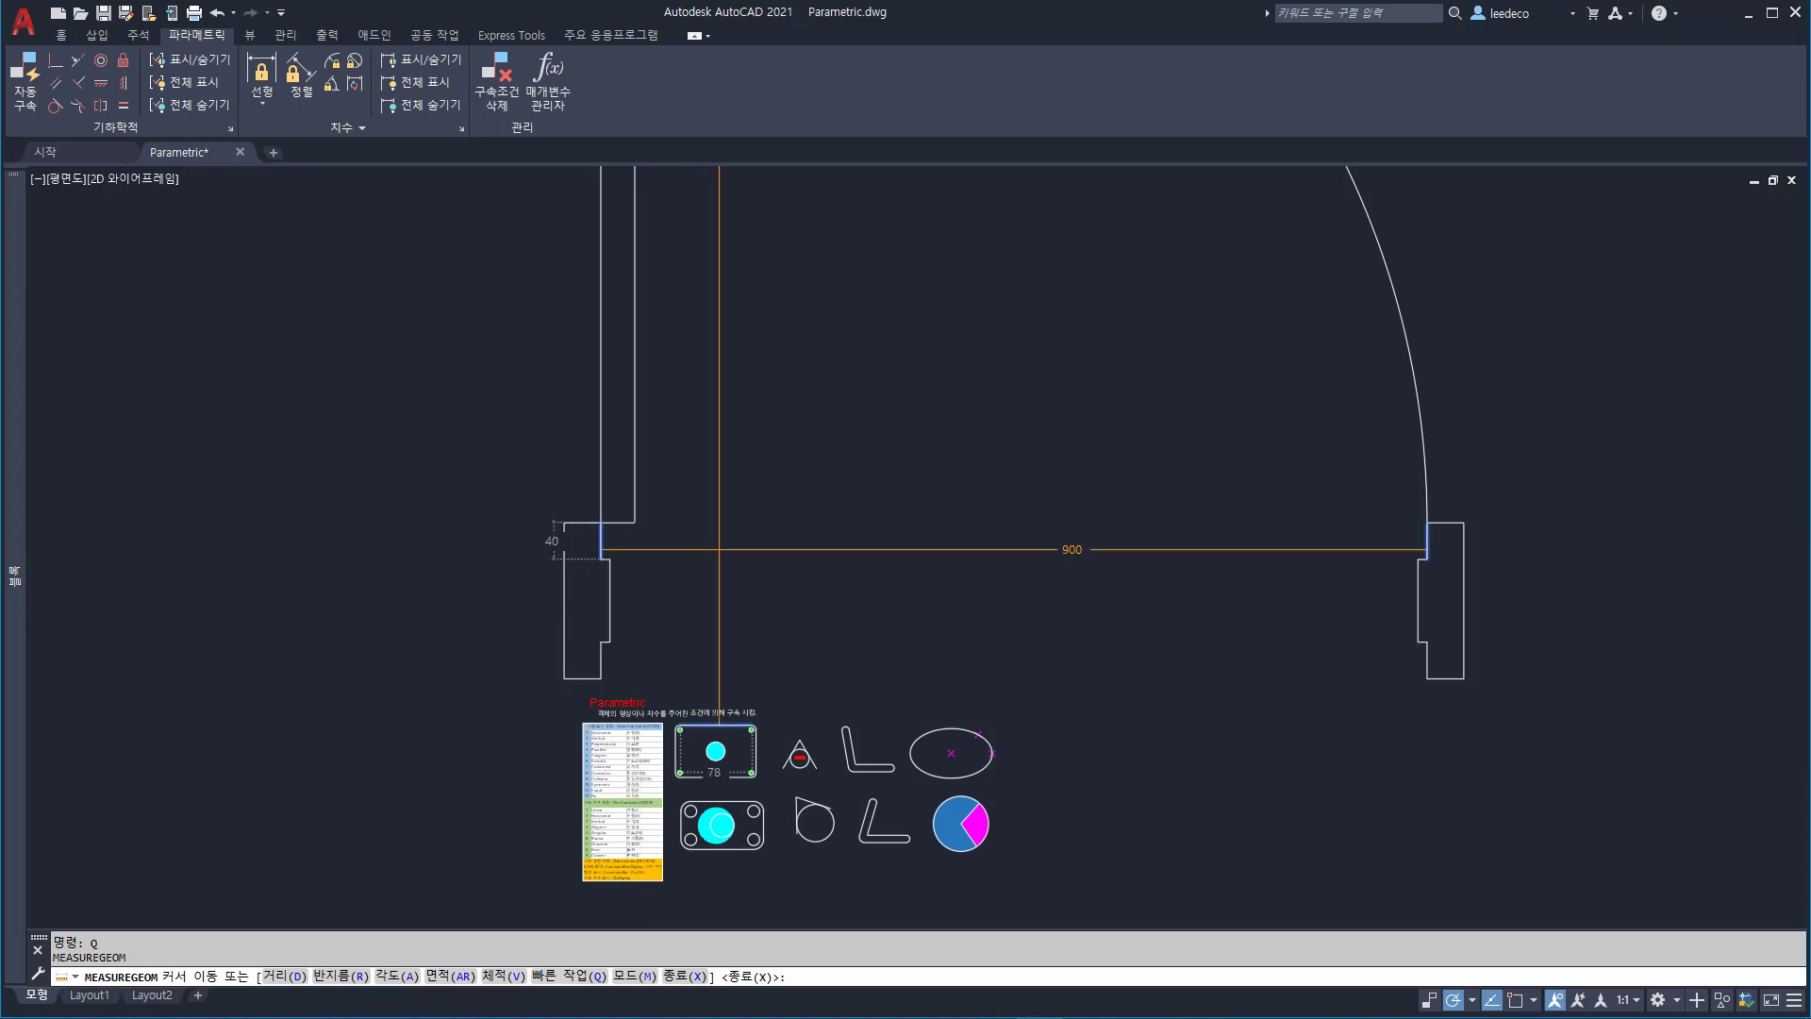
{"action": "key", "text": "Escape"}
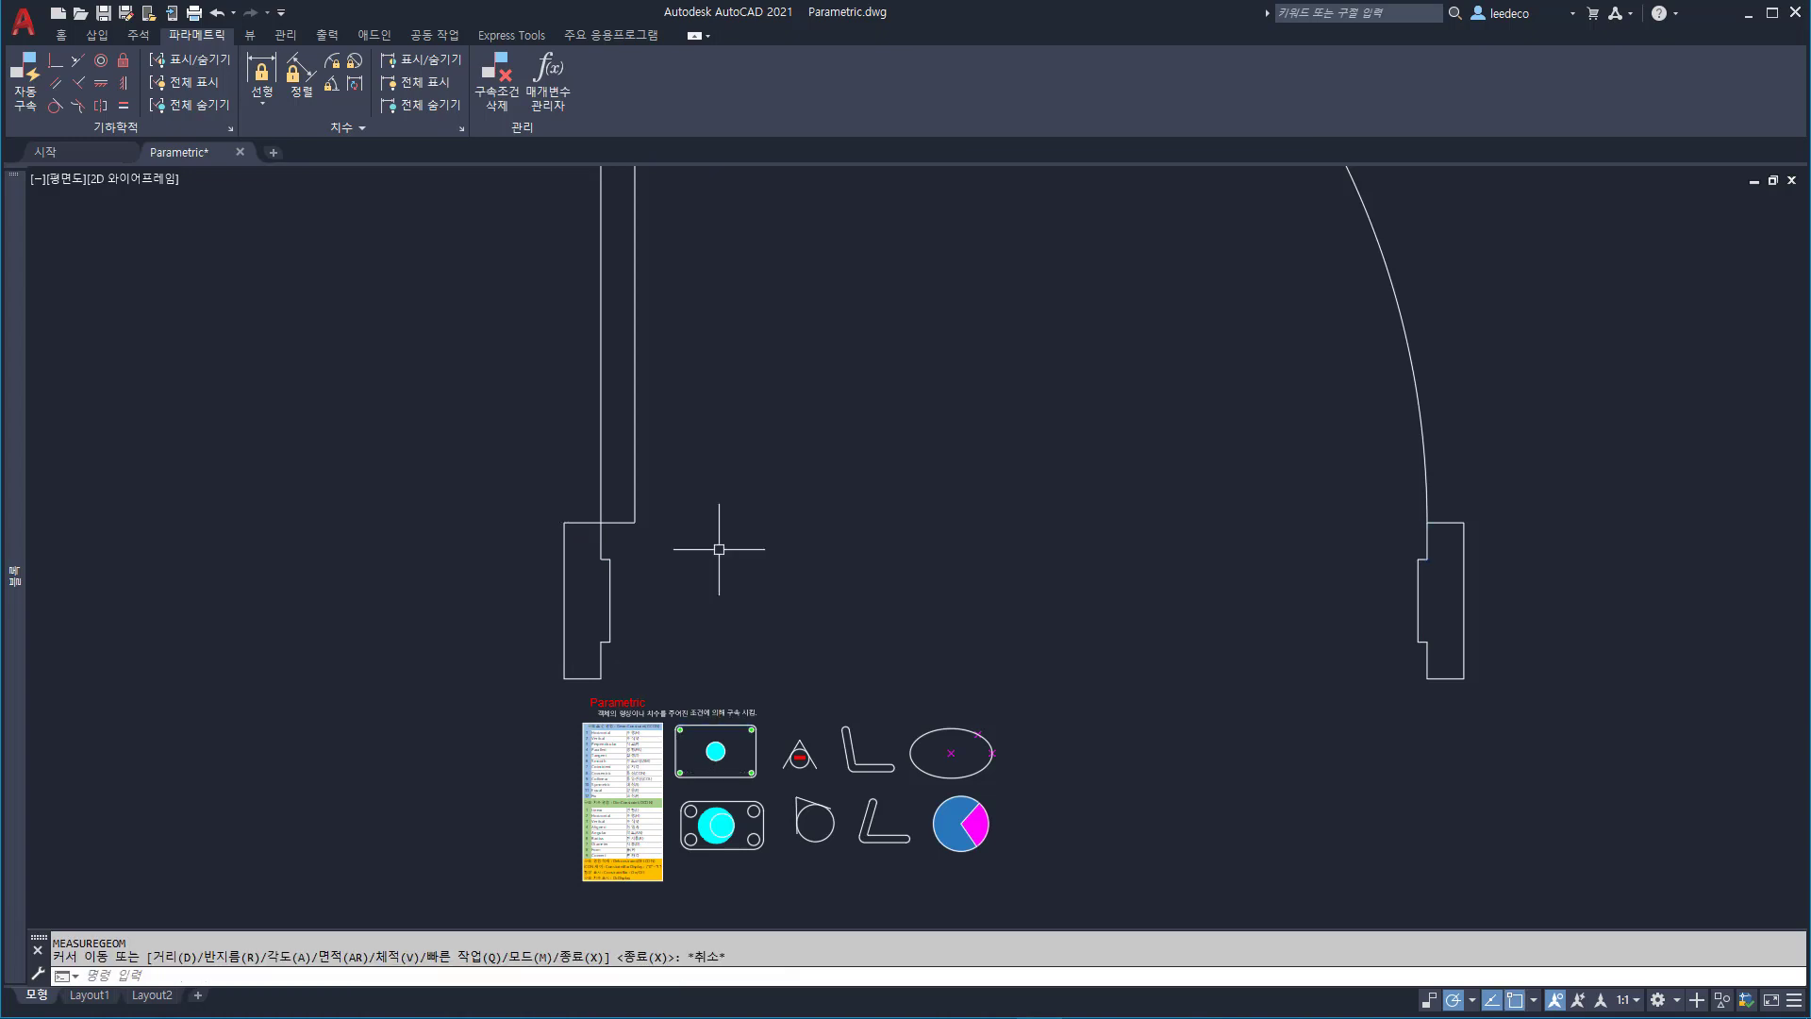
- Swing the door leaf partway closed with its angle grip, and set the door's opening angle to 180°
{"action": "scroll", "coordinate": [726, 556], "scroll_direction": "down", "scroll_amount": 4}
{"action": "left_click", "coordinate": [772, 515]}
{"action": "left_click", "coordinate": [670, 454]}
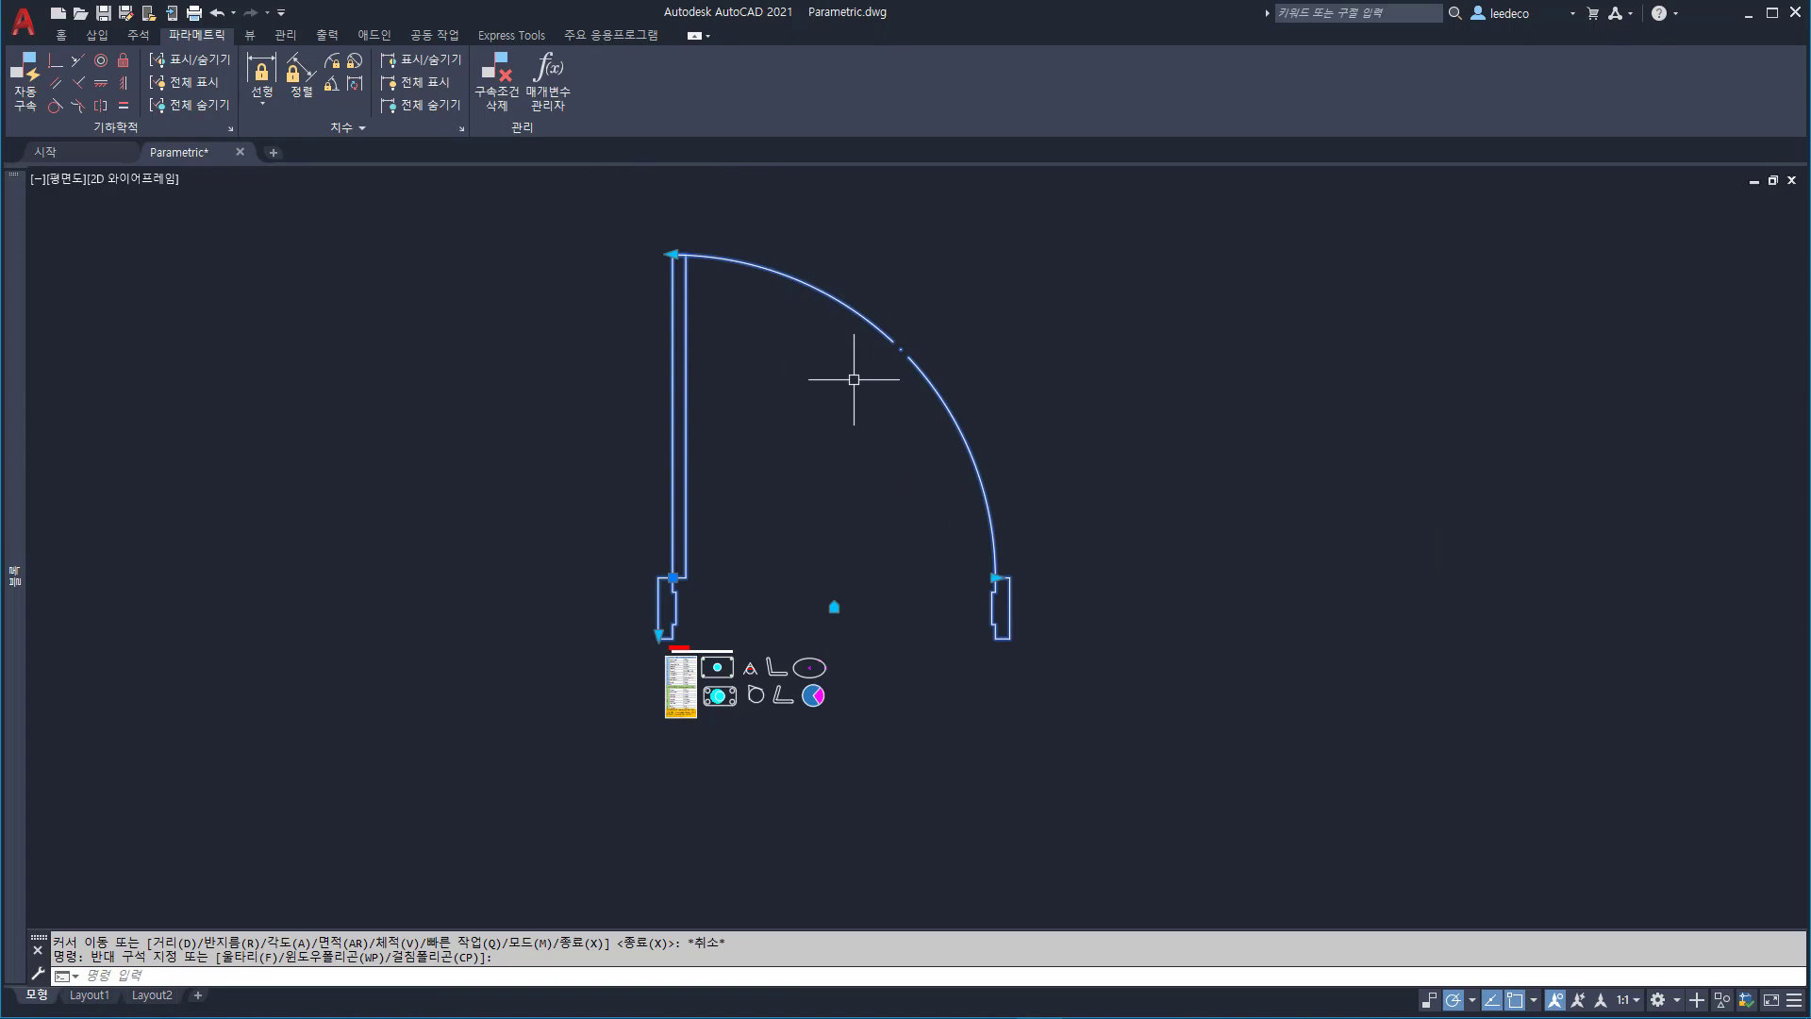
{"action": "left_click", "coordinate": [672, 254]}
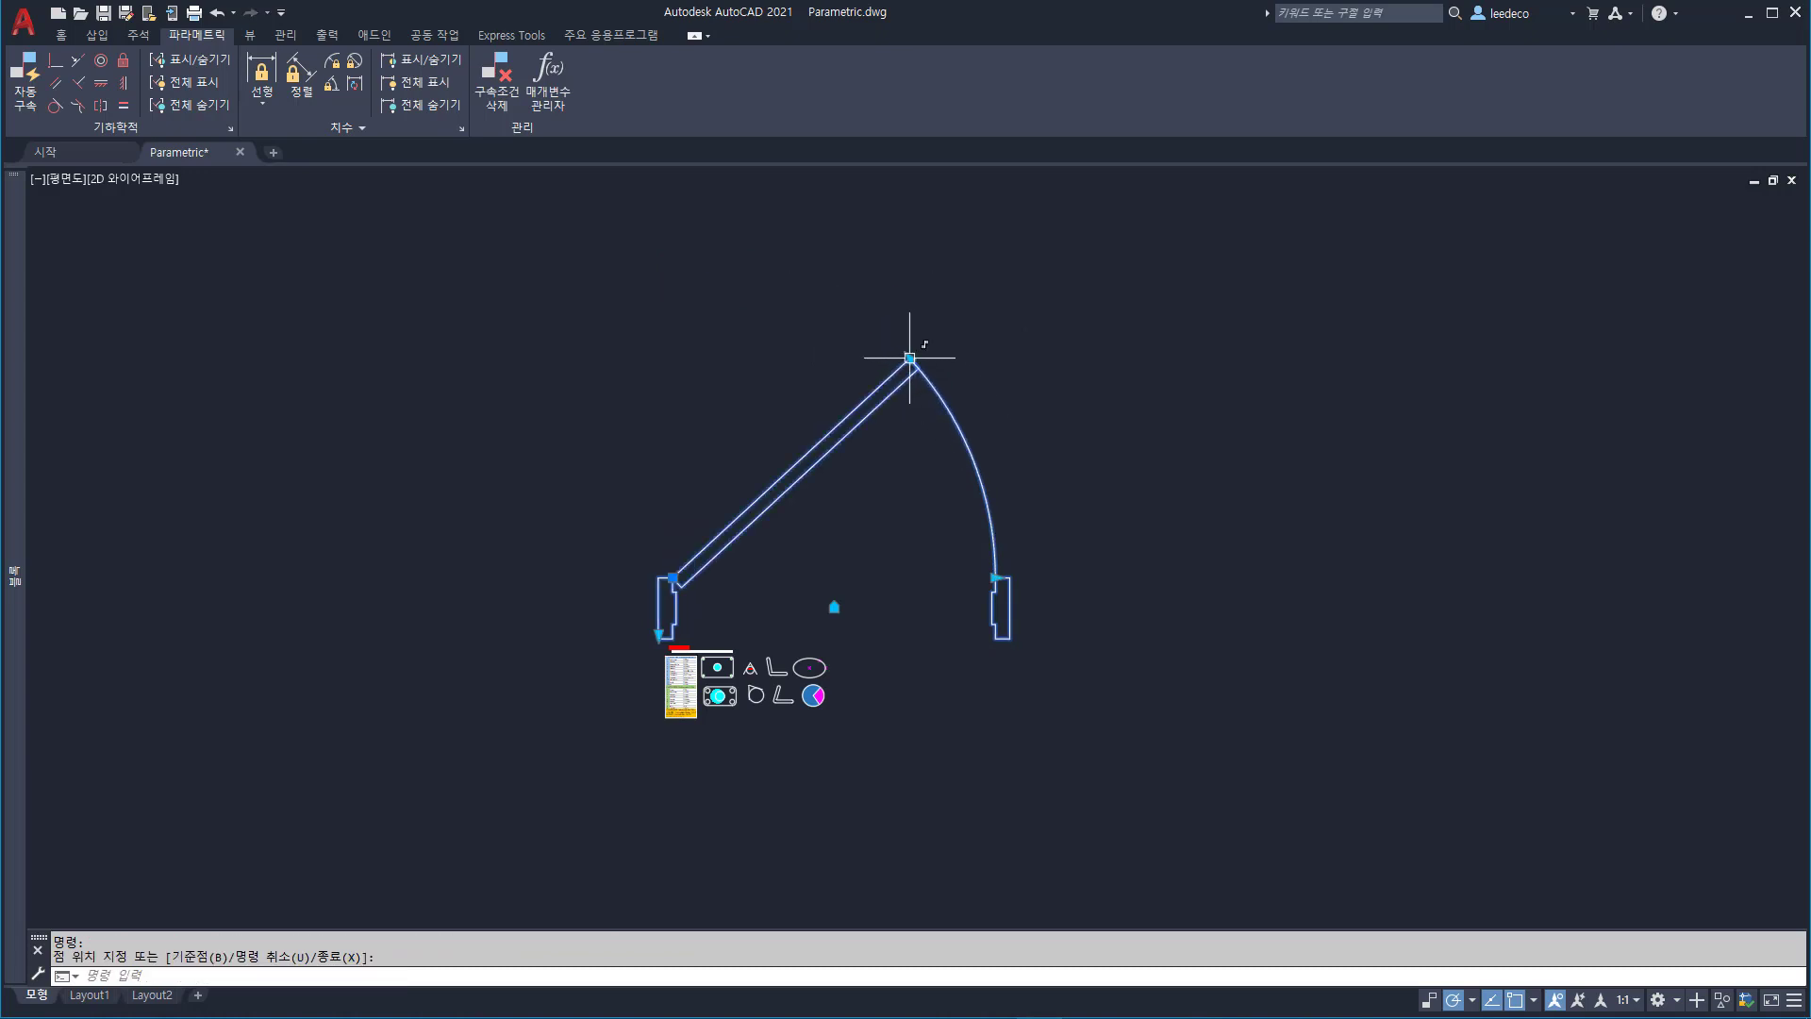
{"action": "left_click", "coordinate": [909, 357]}
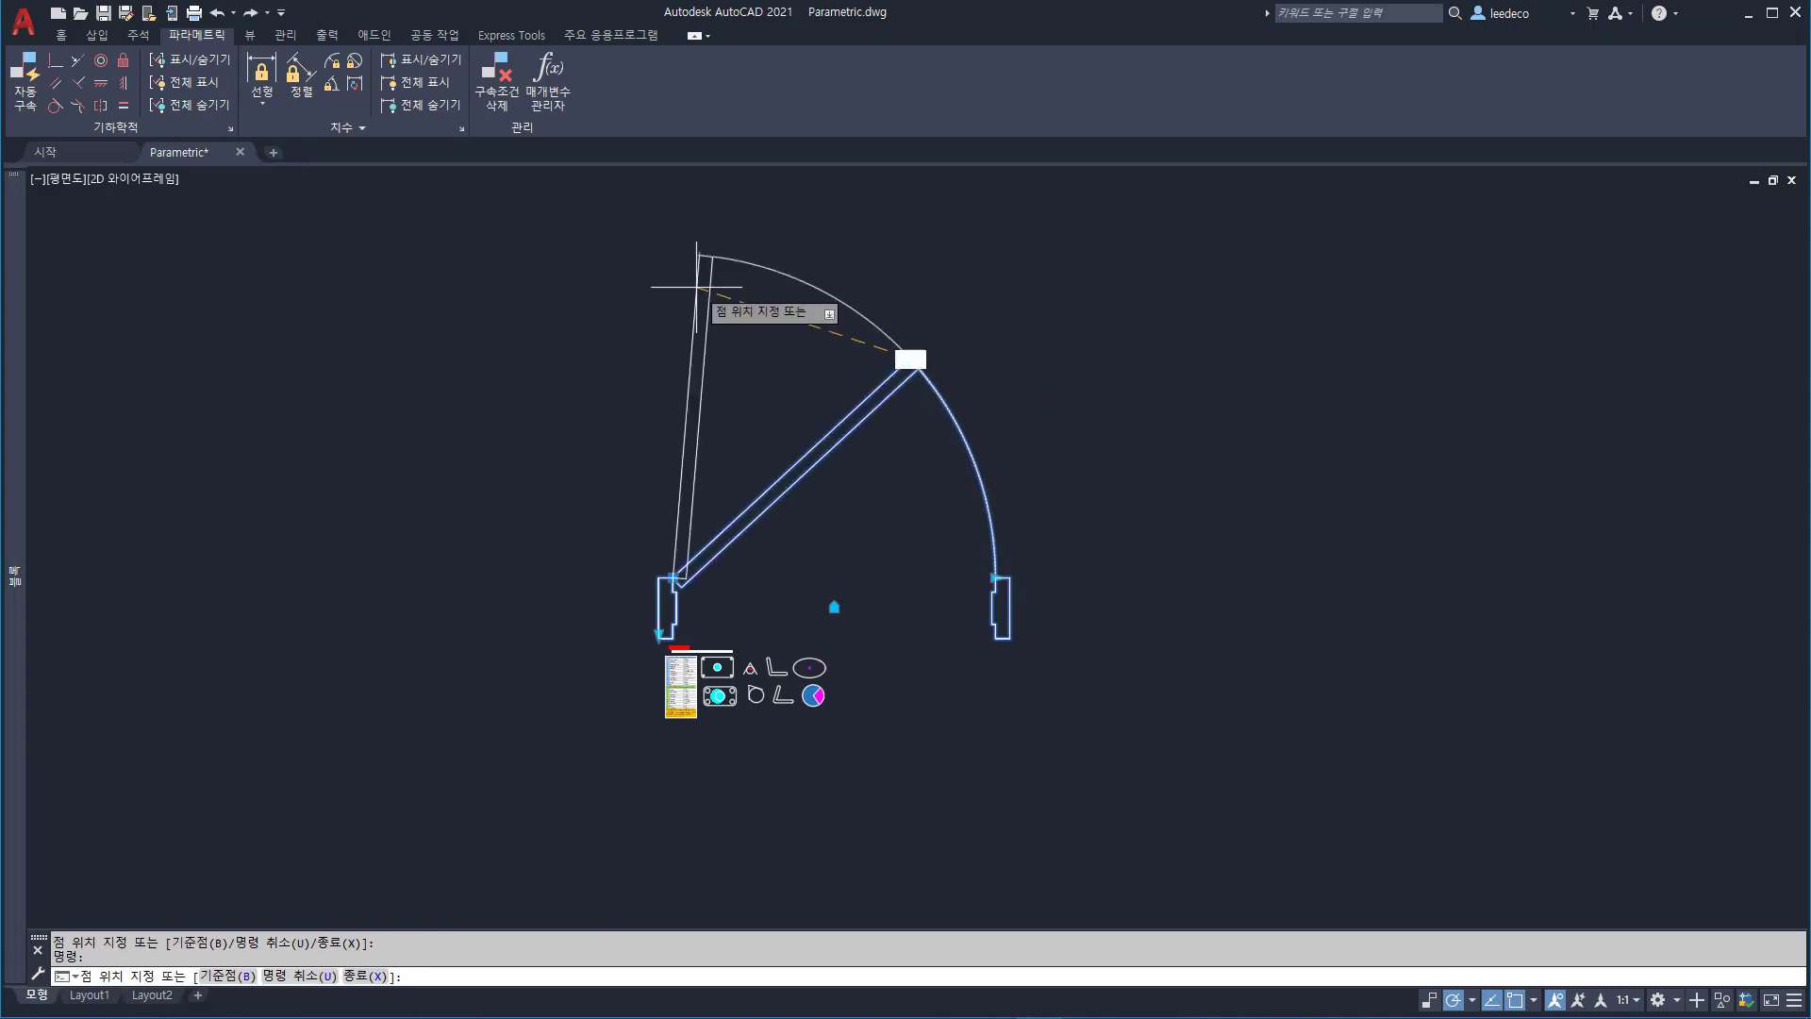
{"action": "type", "text": "180"}
{"action": "key", "text": "Return"}
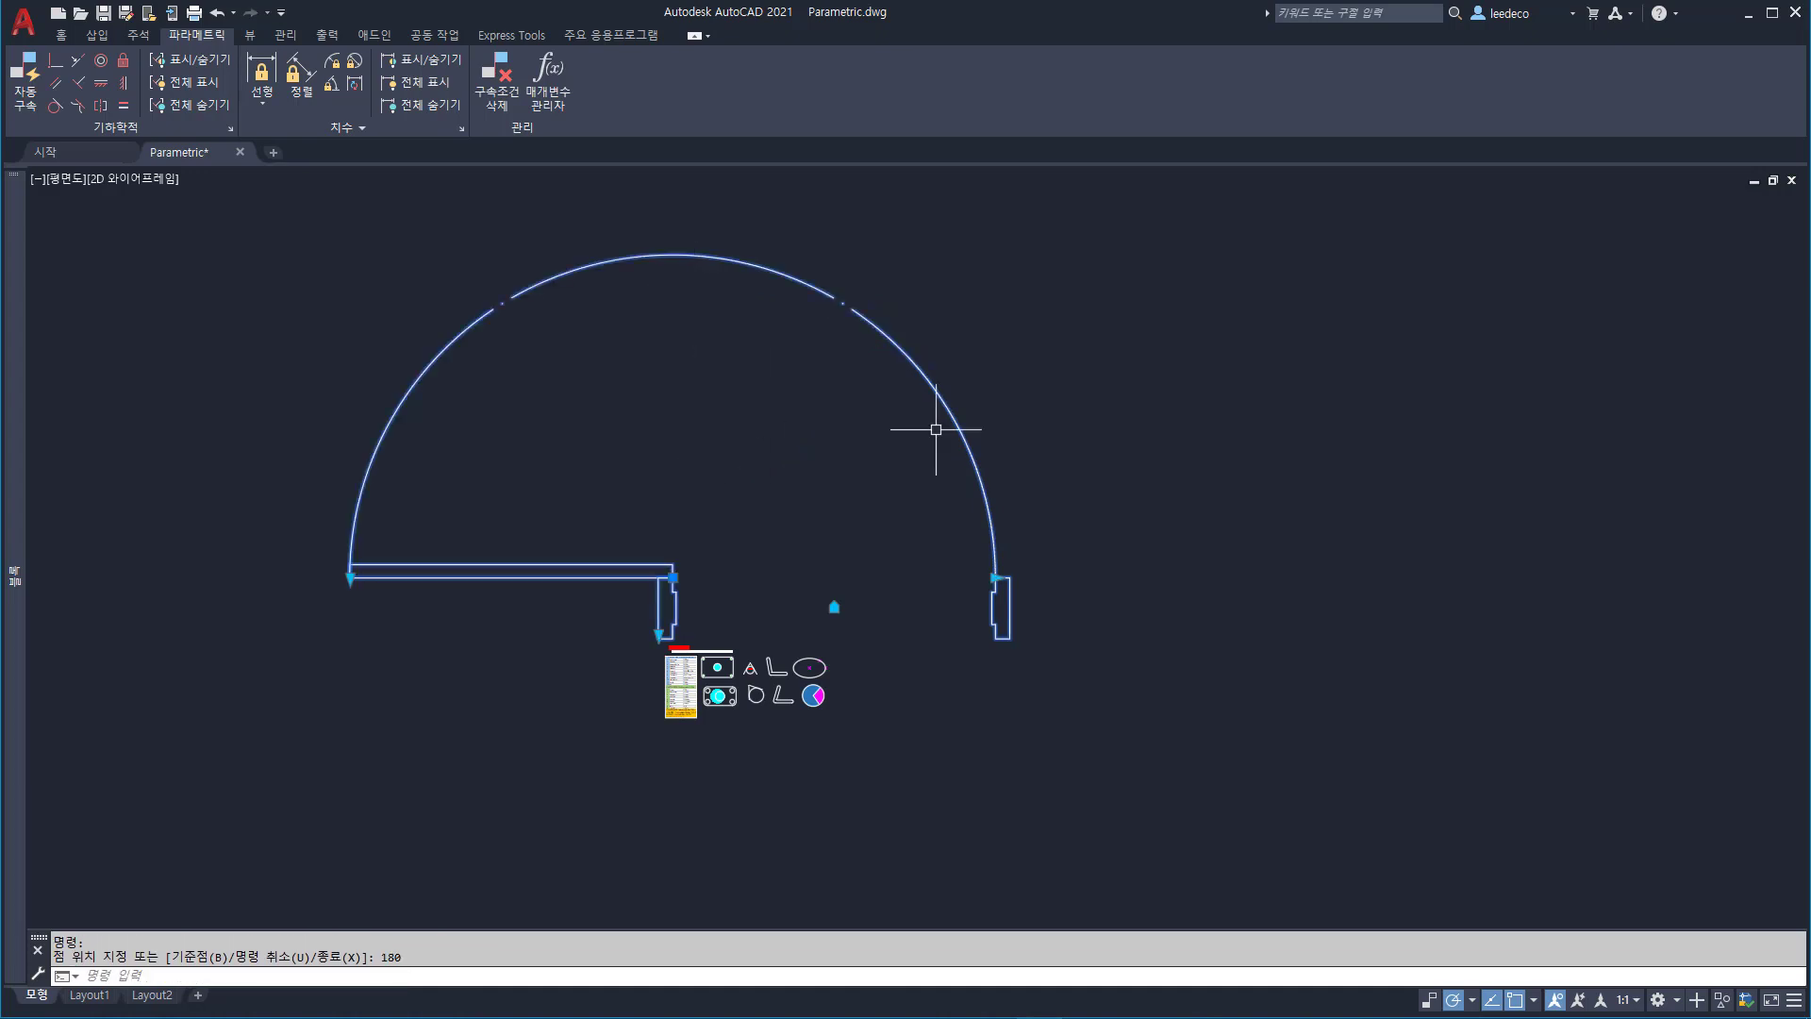
{"action": "key", "text": "Escape"}
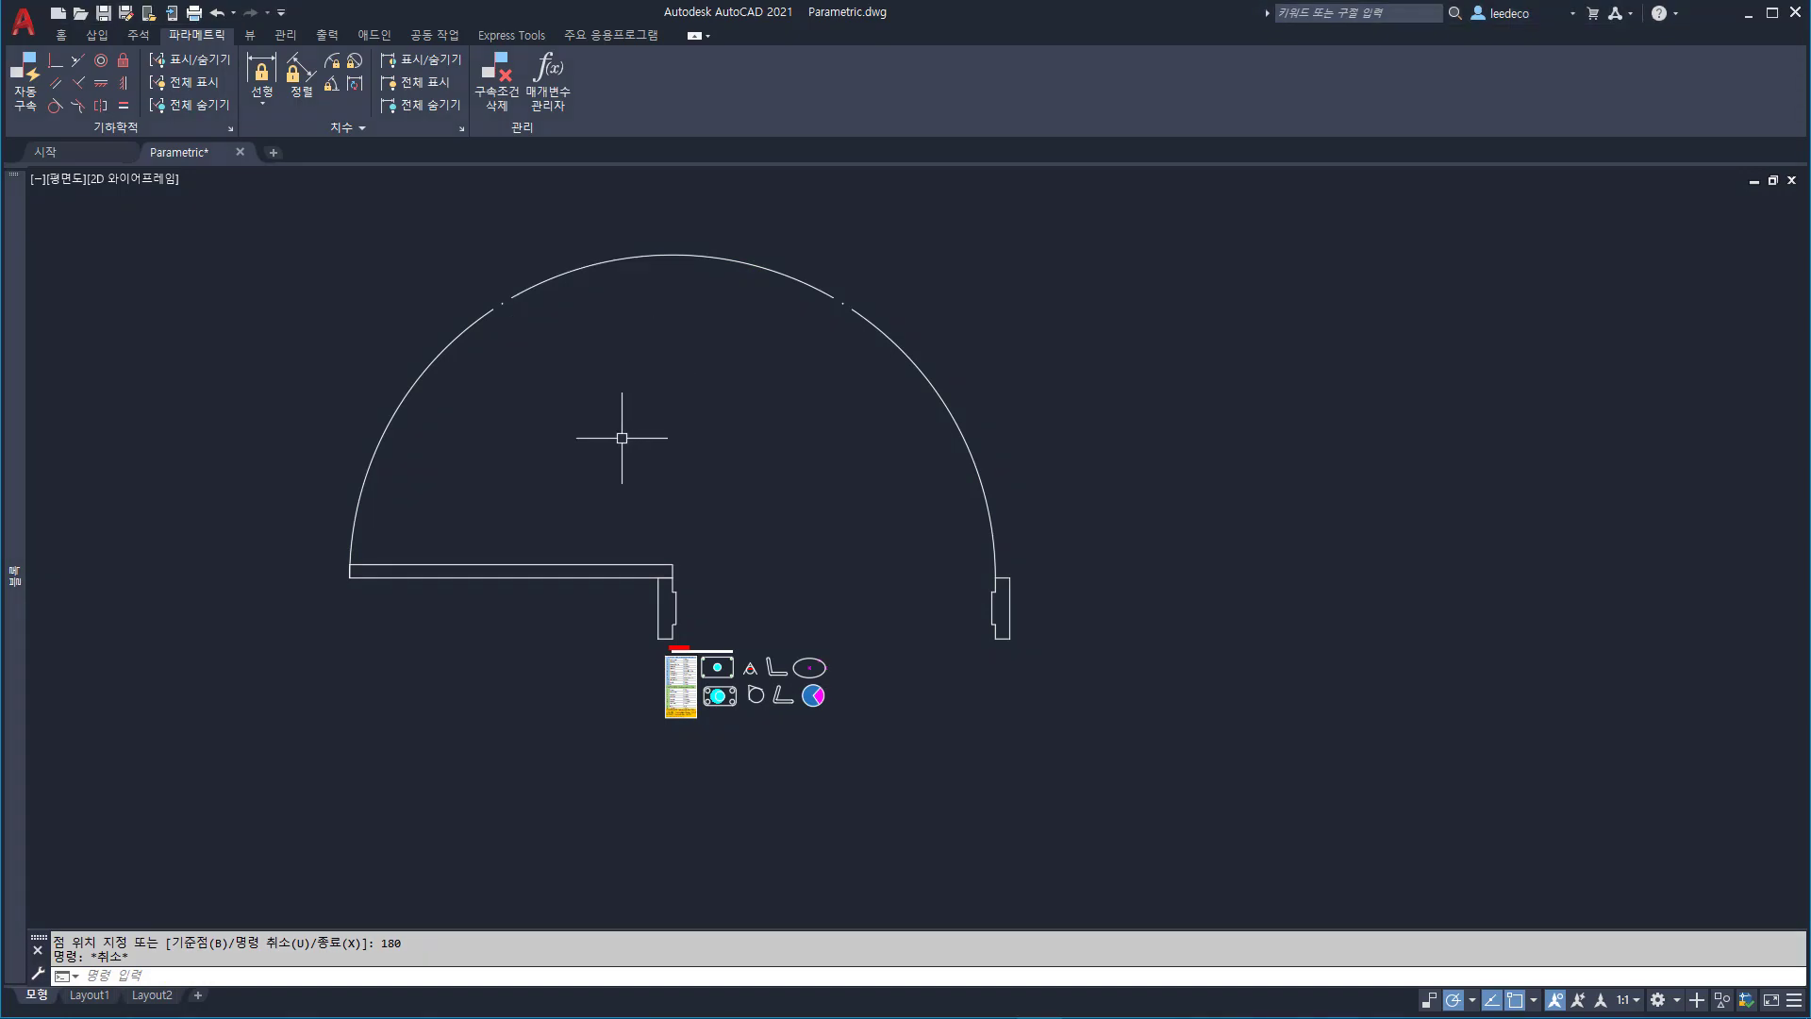
- Set the door block's opening angle to 45° with its angle grip
{"action": "left_click", "coordinate": [537, 582]}
{"action": "left_click", "coordinate": [527, 596]}
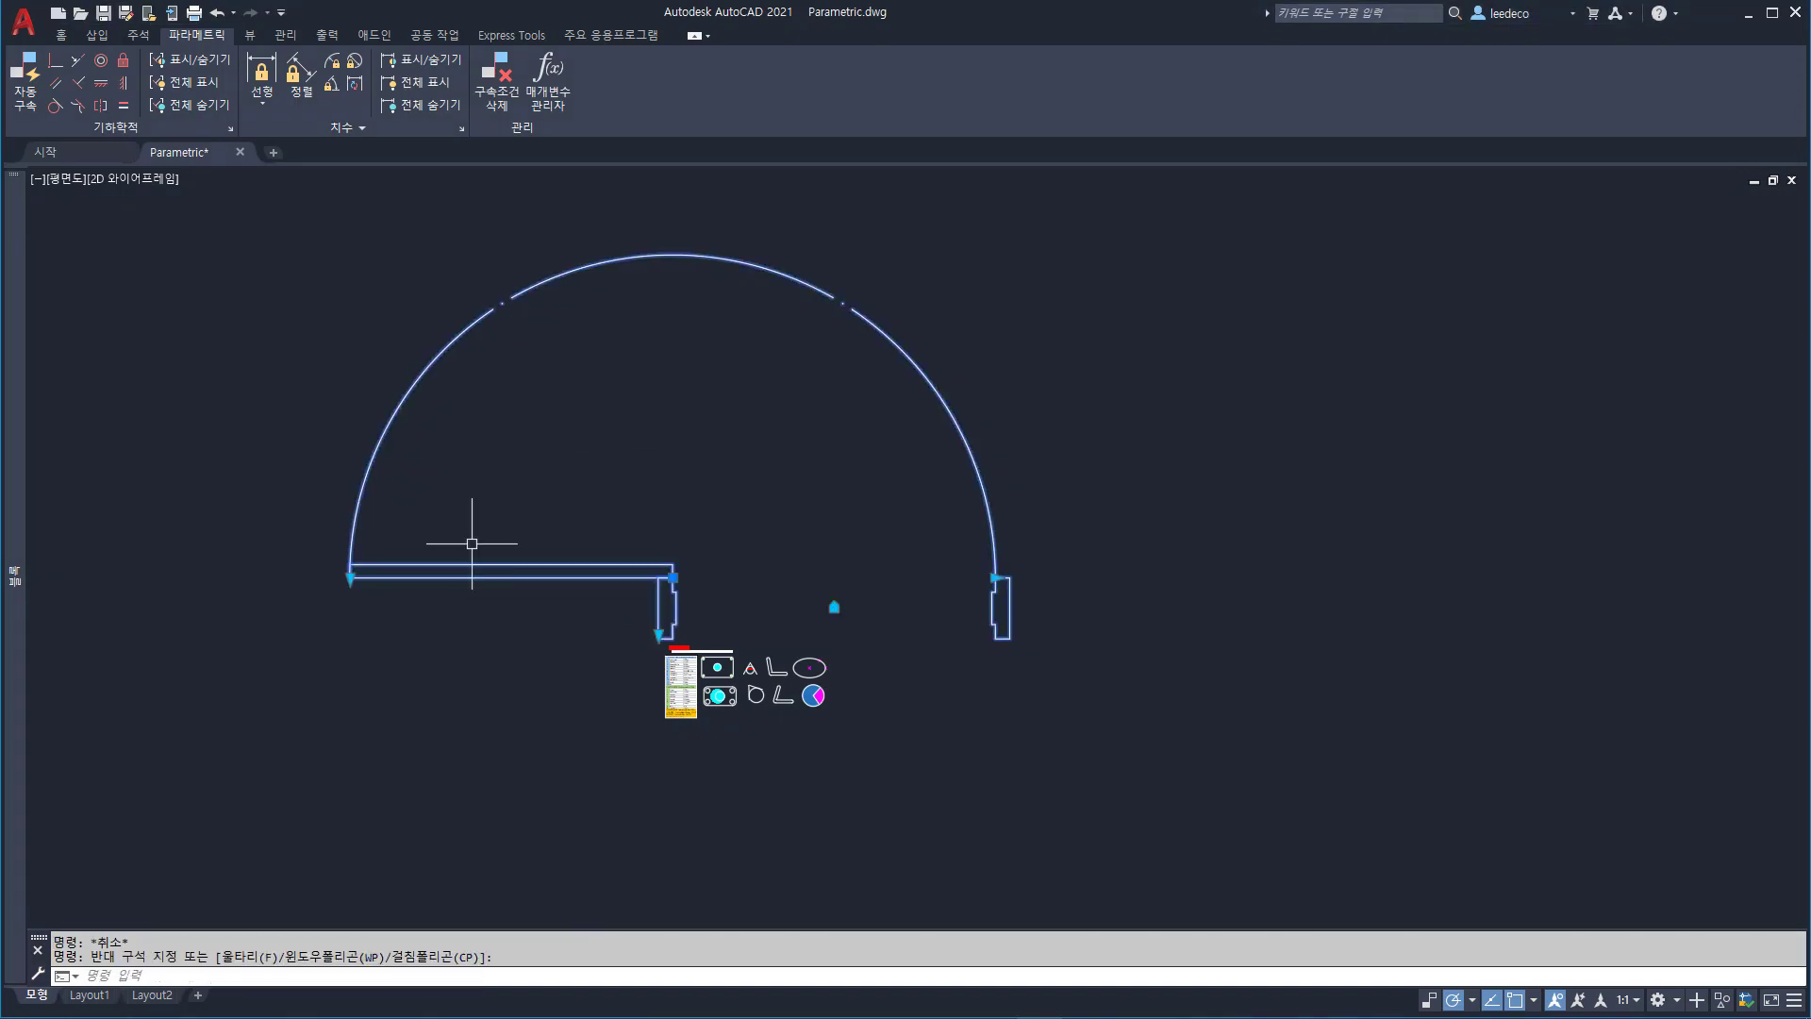
{"action": "left_click", "coordinate": [350, 577]}
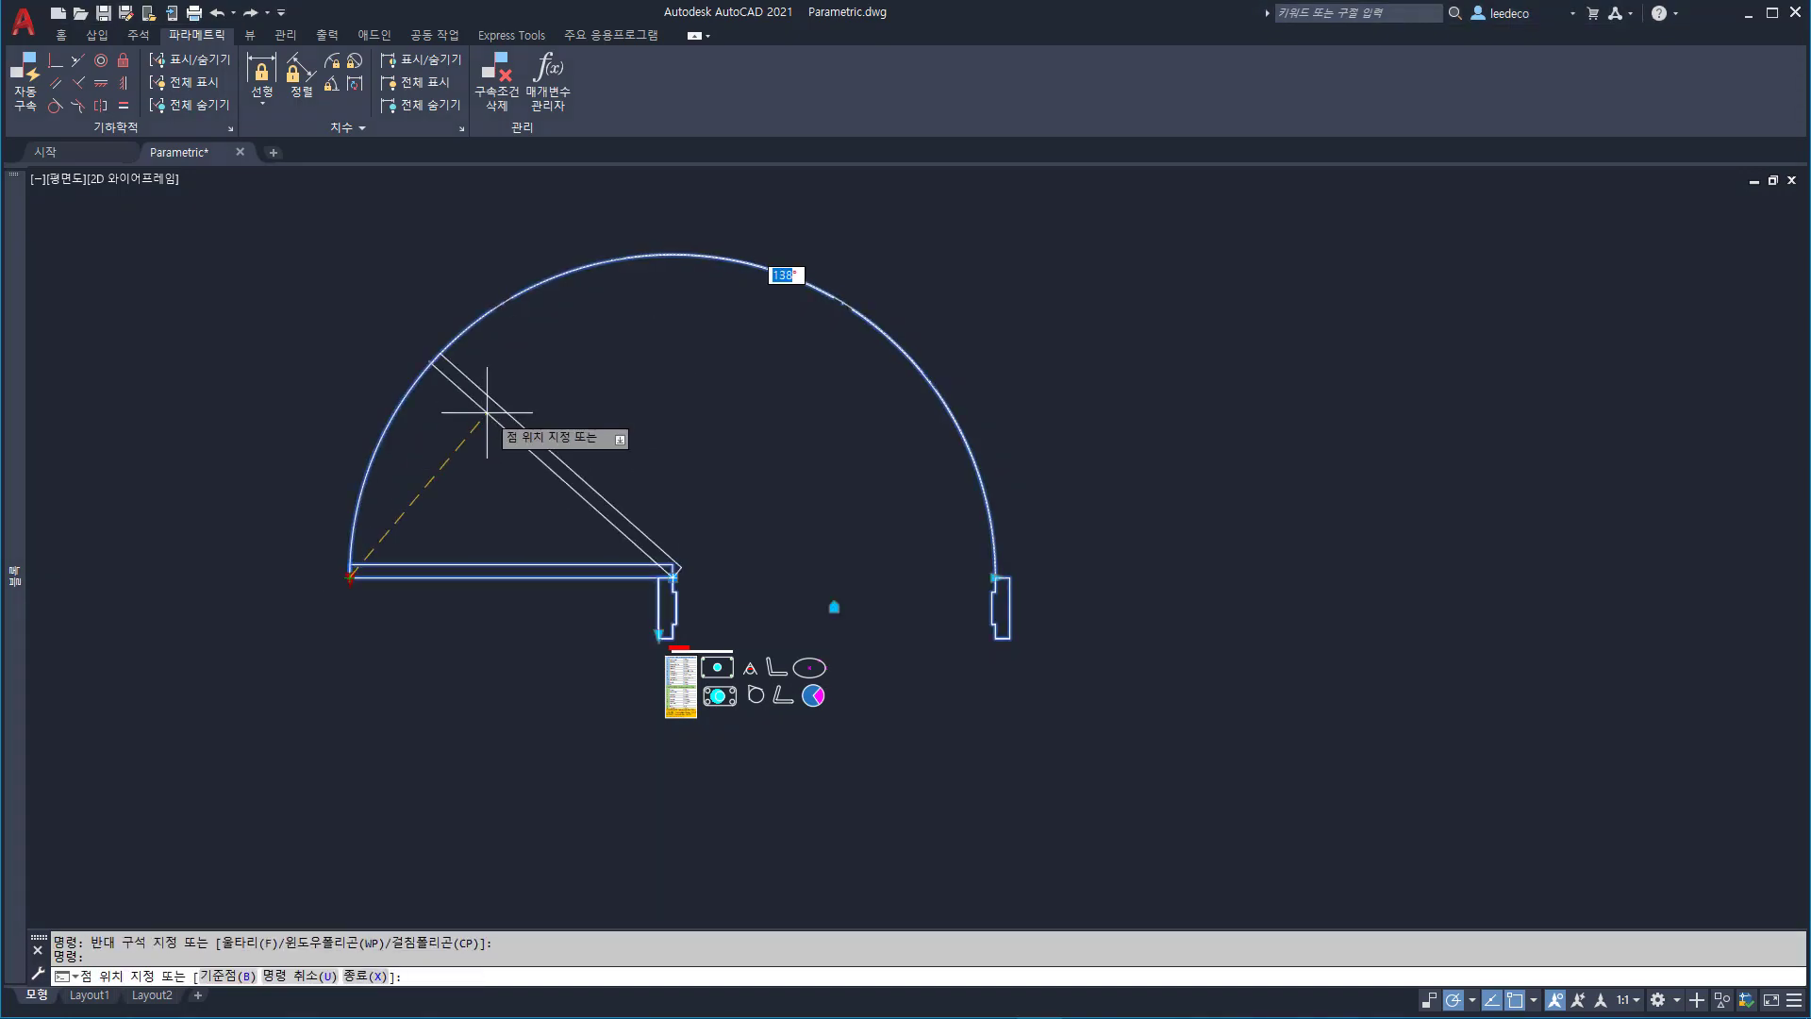
{"action": "type", "text": "45"}
{"action": "key", "text": "Return"}
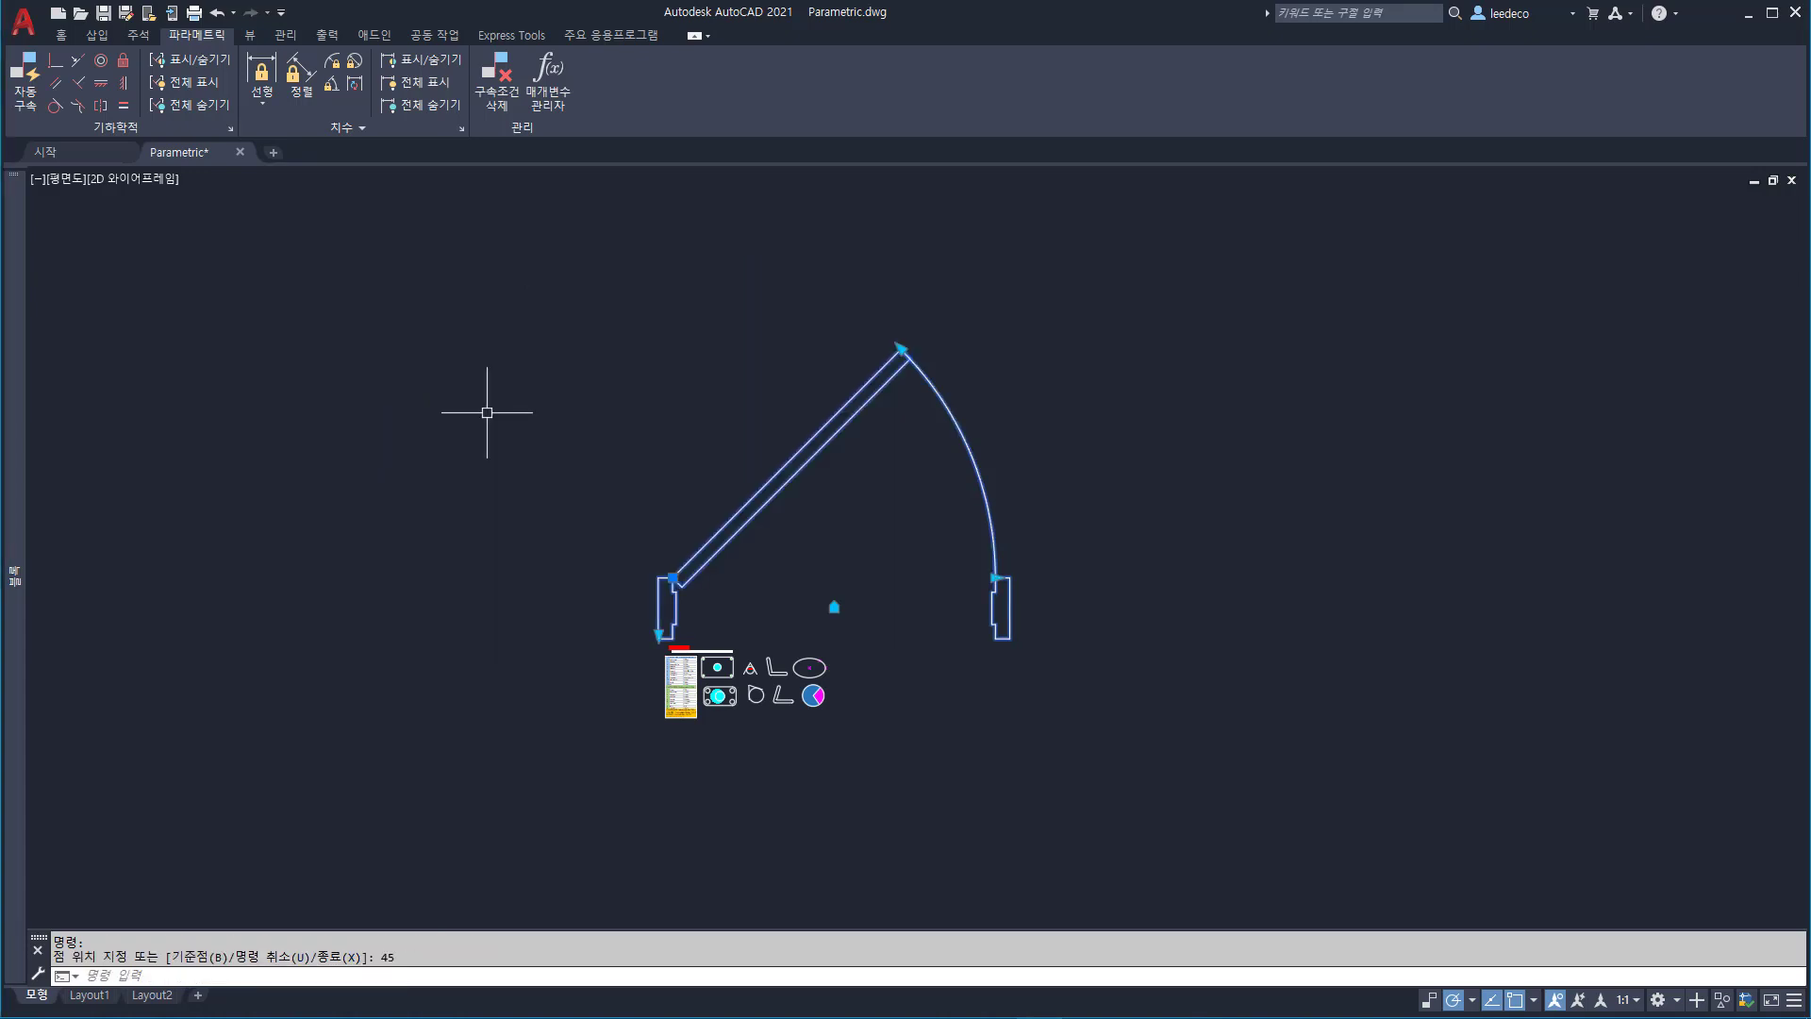
{"action": "key", "text": "Escape"}
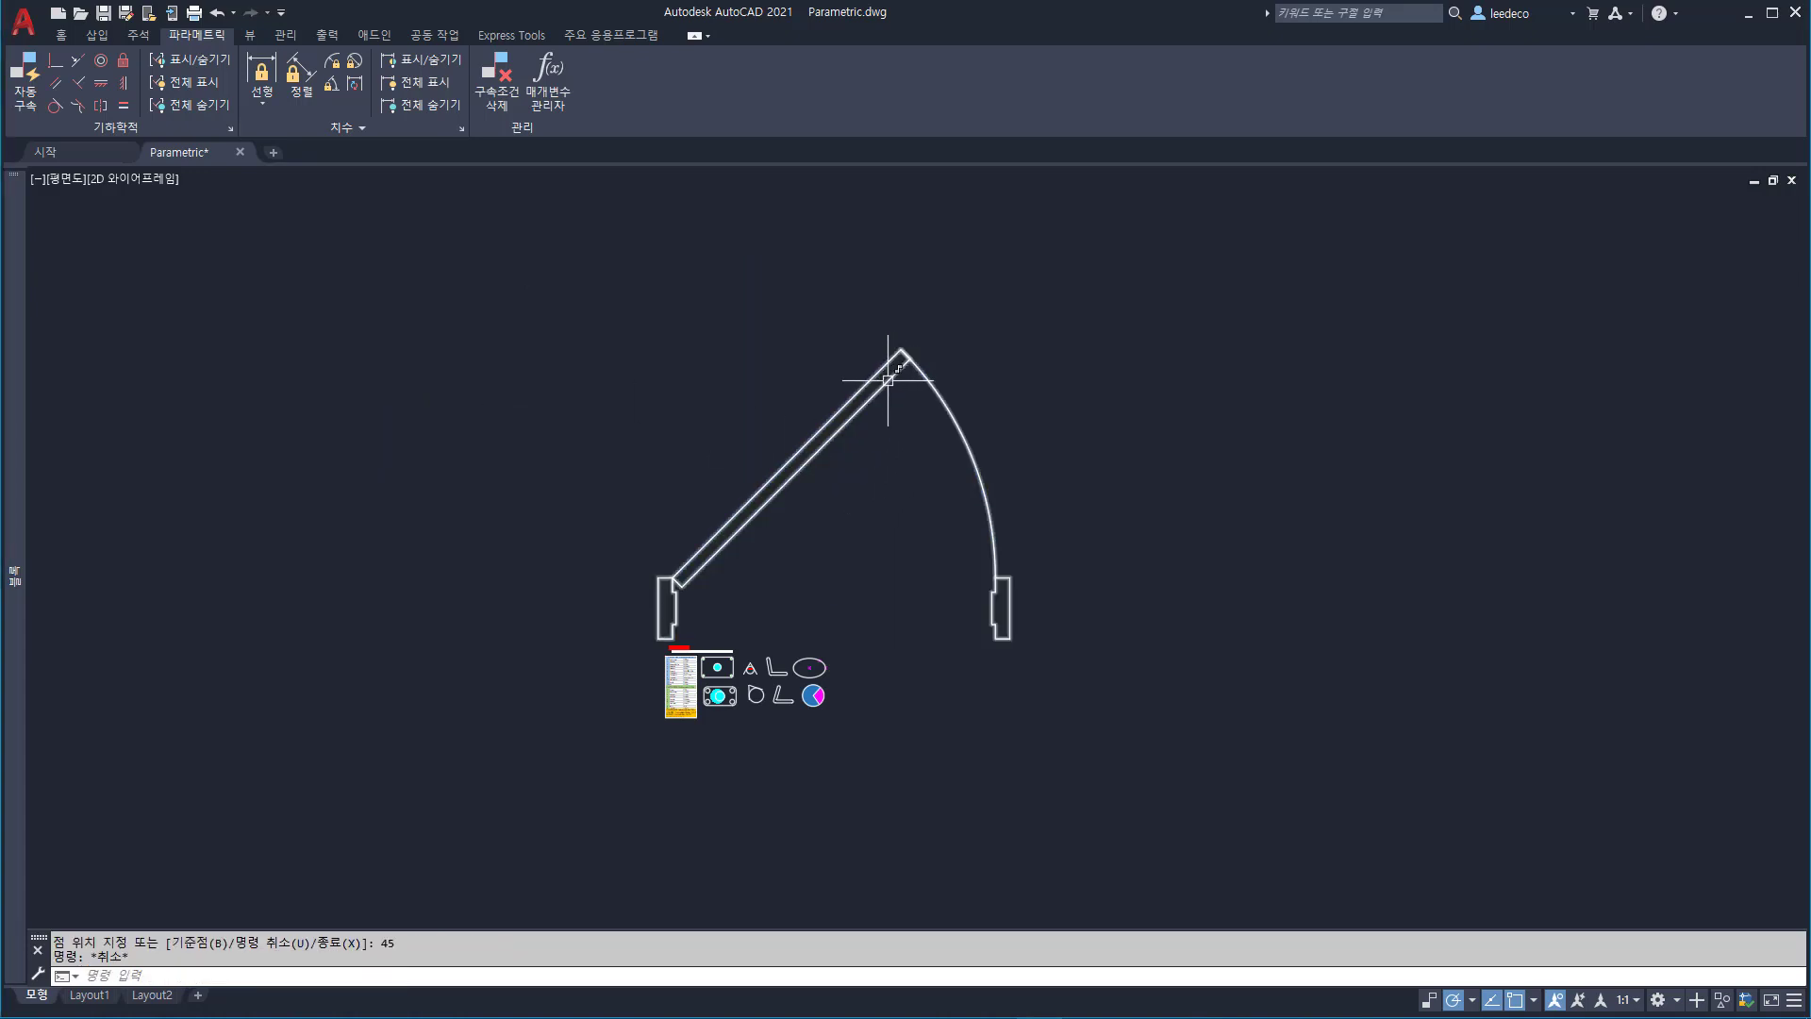
- Close the door leaf by setting the block's opening angle to 0°
{"action": "left_click", "coordinate": [908, 404]}
{"action": "left_click", "coordinate": [837, 356]}
{"action": "left_click", "coordinate": [901, 348]}
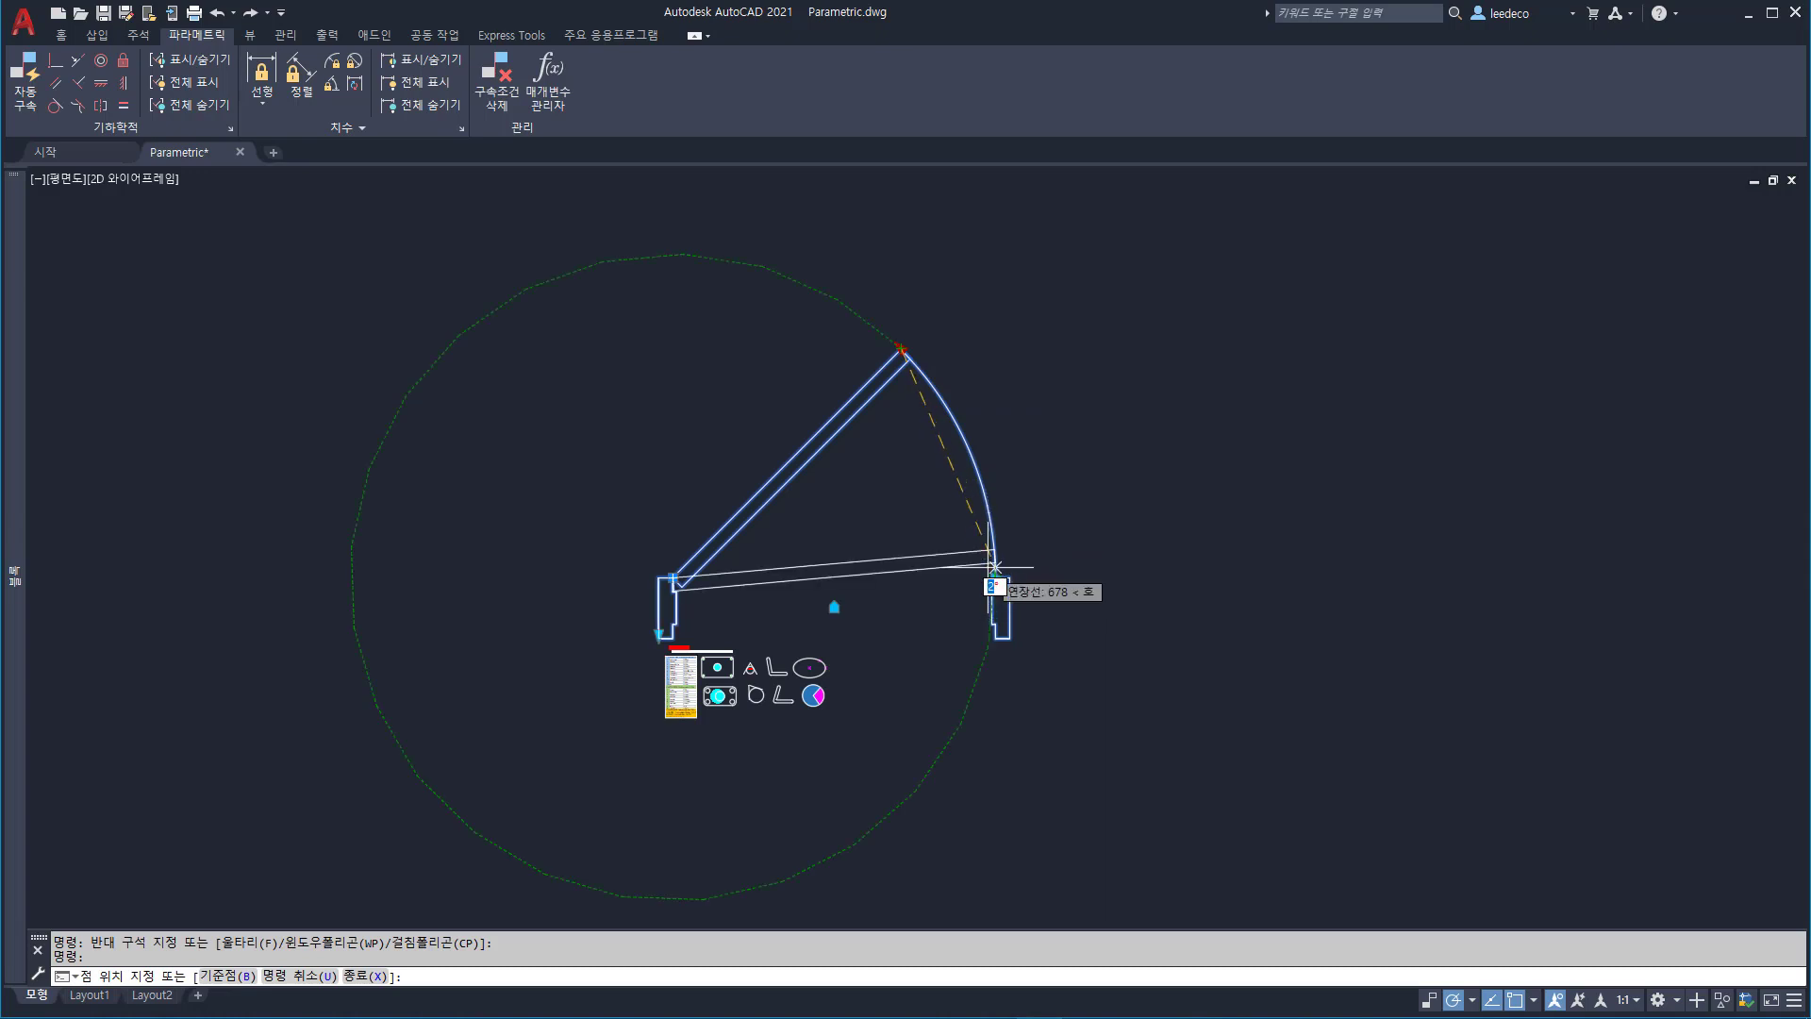
{"action": "type", "text": "0"}
{"action": "key", "text": "Return"}
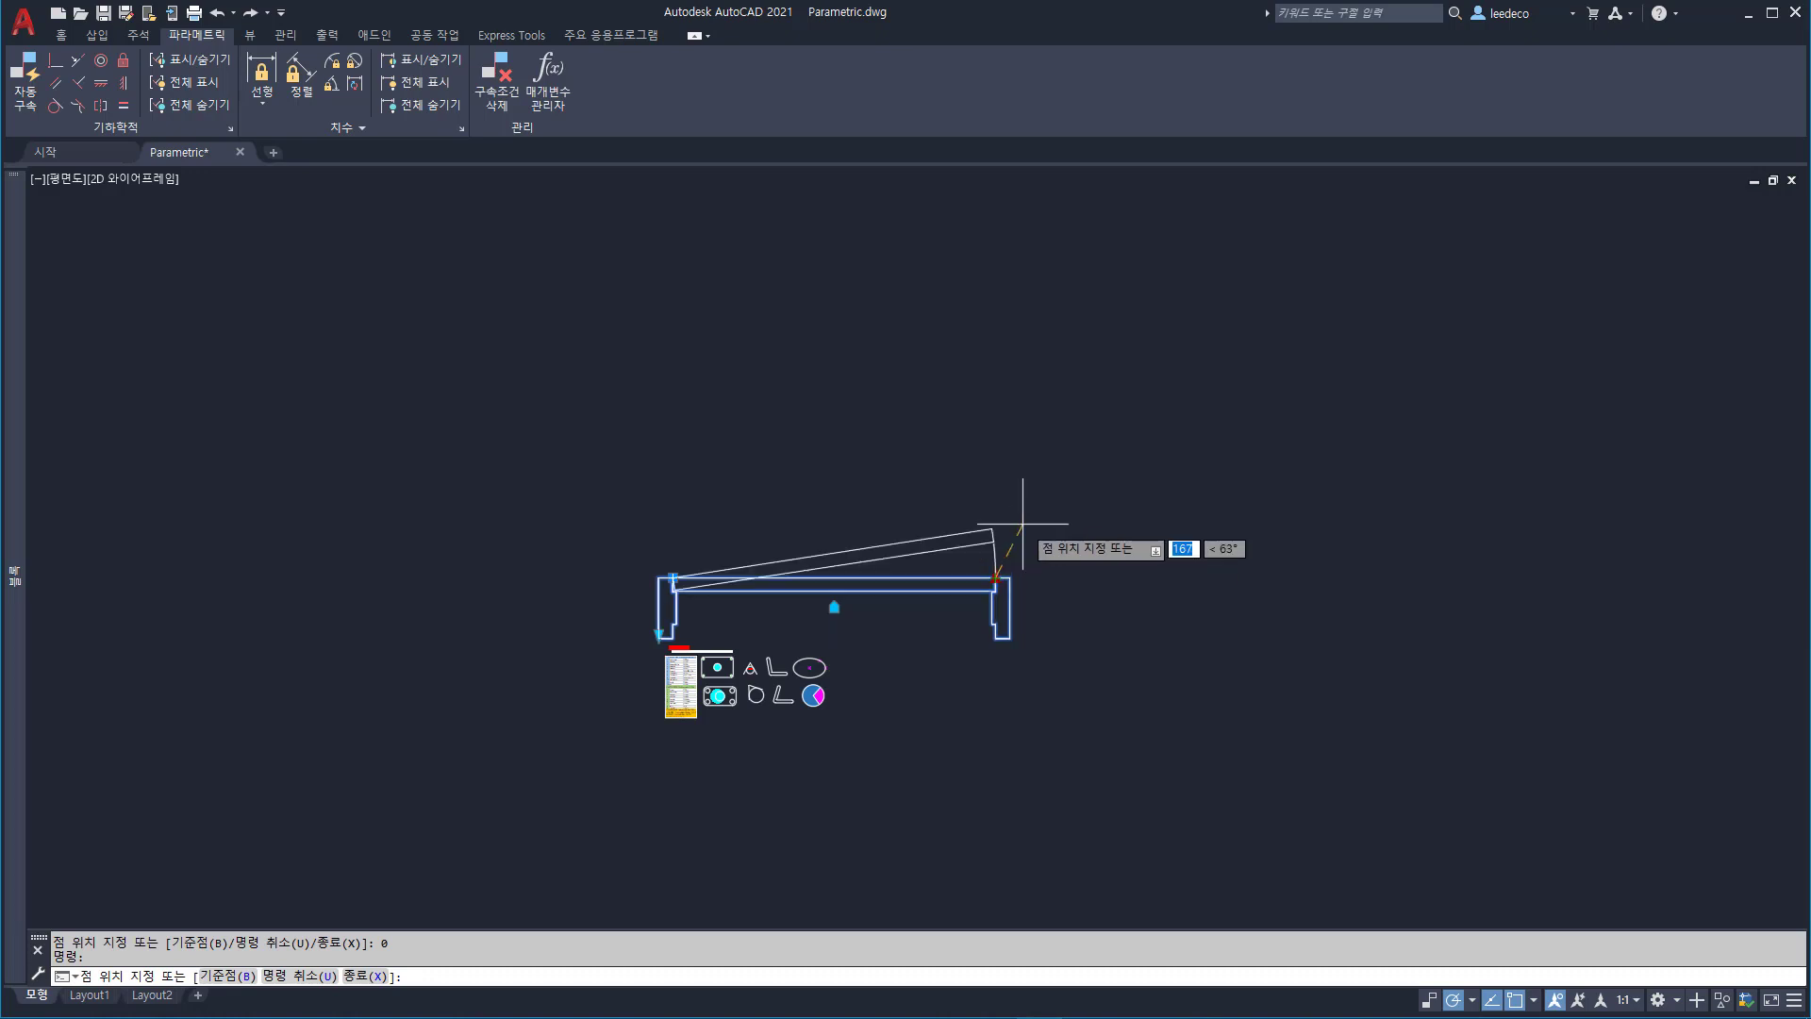
- Open the door leaf perpendicular to the frame by setting the opening angle to 90°
{"action": "type", "text": "90"}
{"action": "key", "text": "Return"}
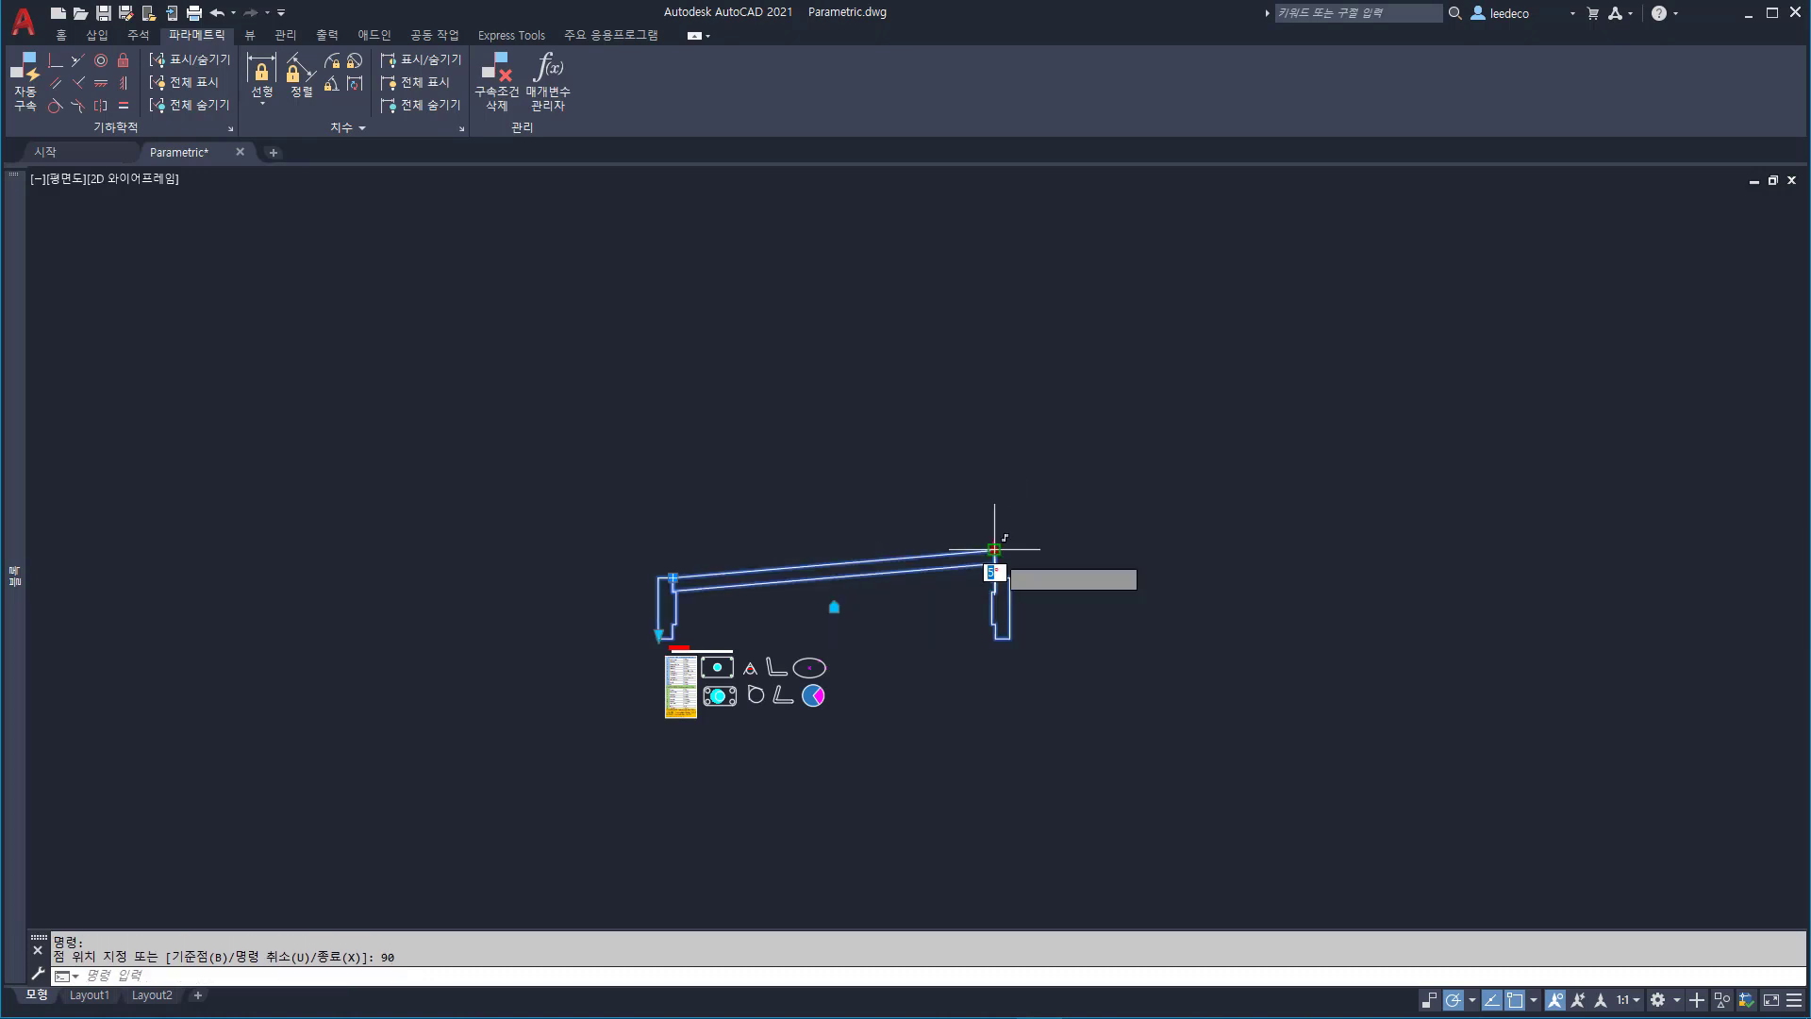
{"action": "left_click", "coordinate": [995, 549]}
{"action": "type", "text": "90"}
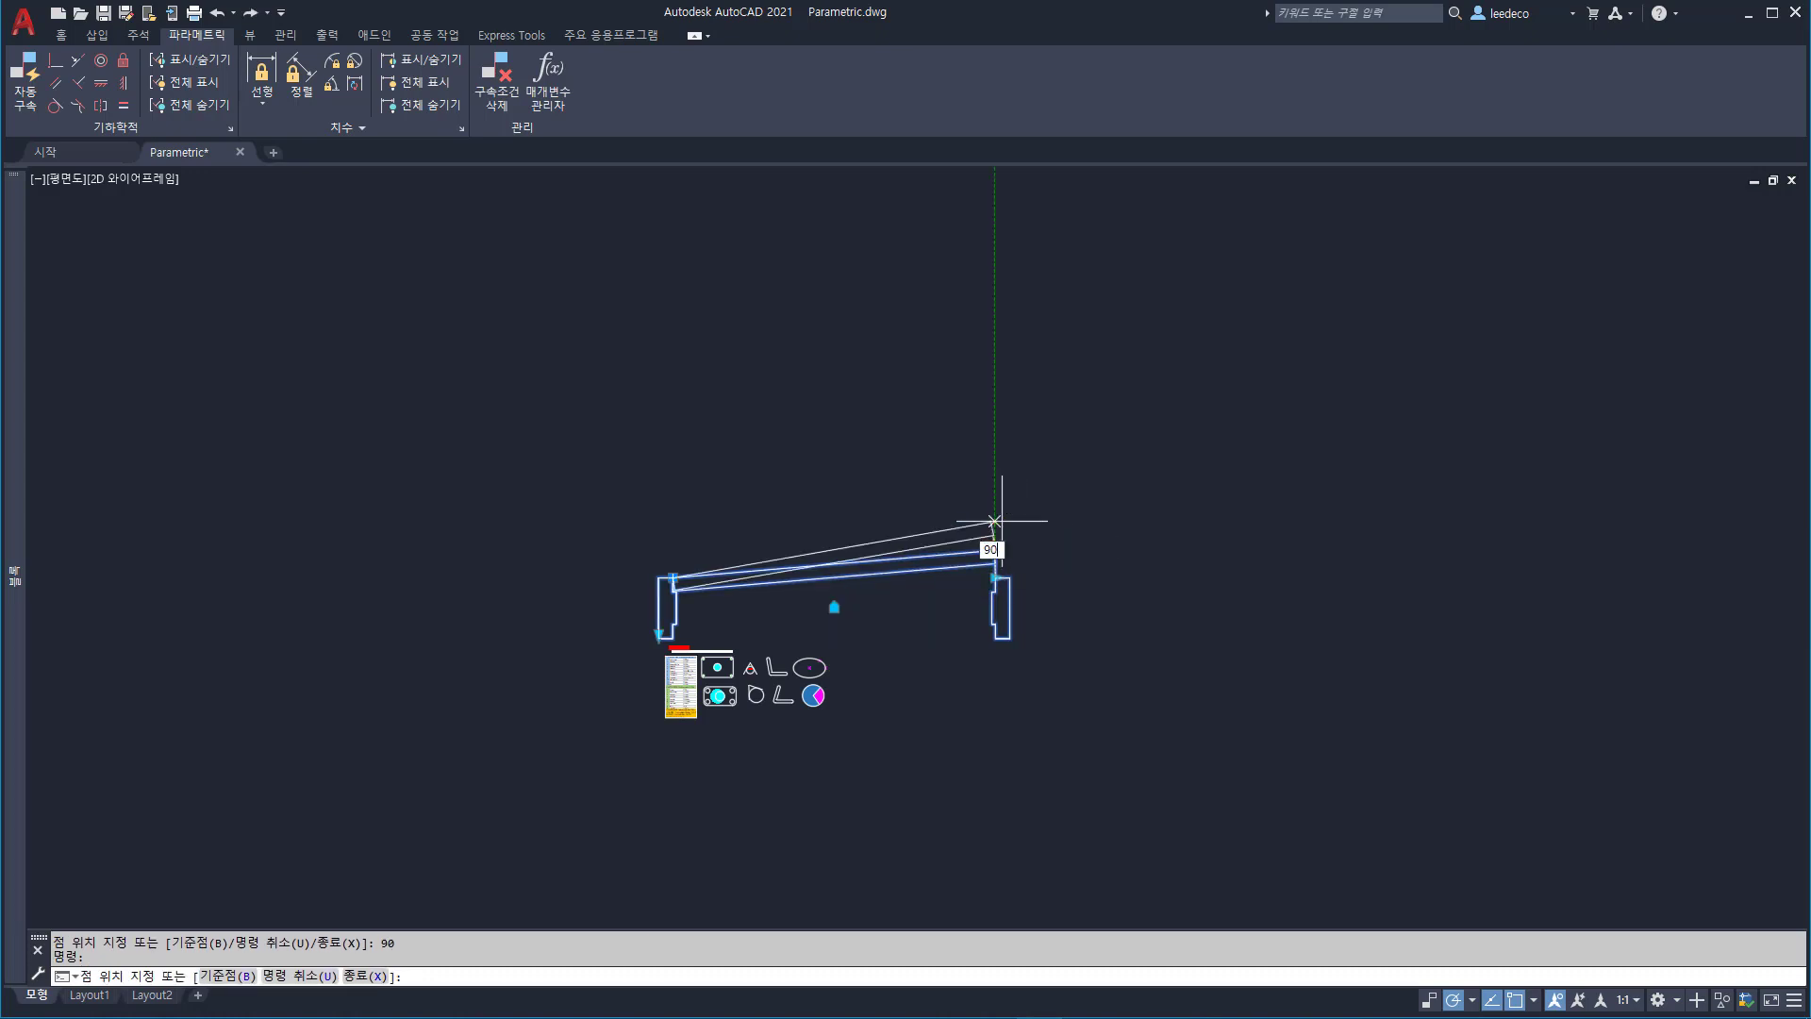
{"action": "key", "text": "Return"}
{"action": "key", "text": "Escape"}
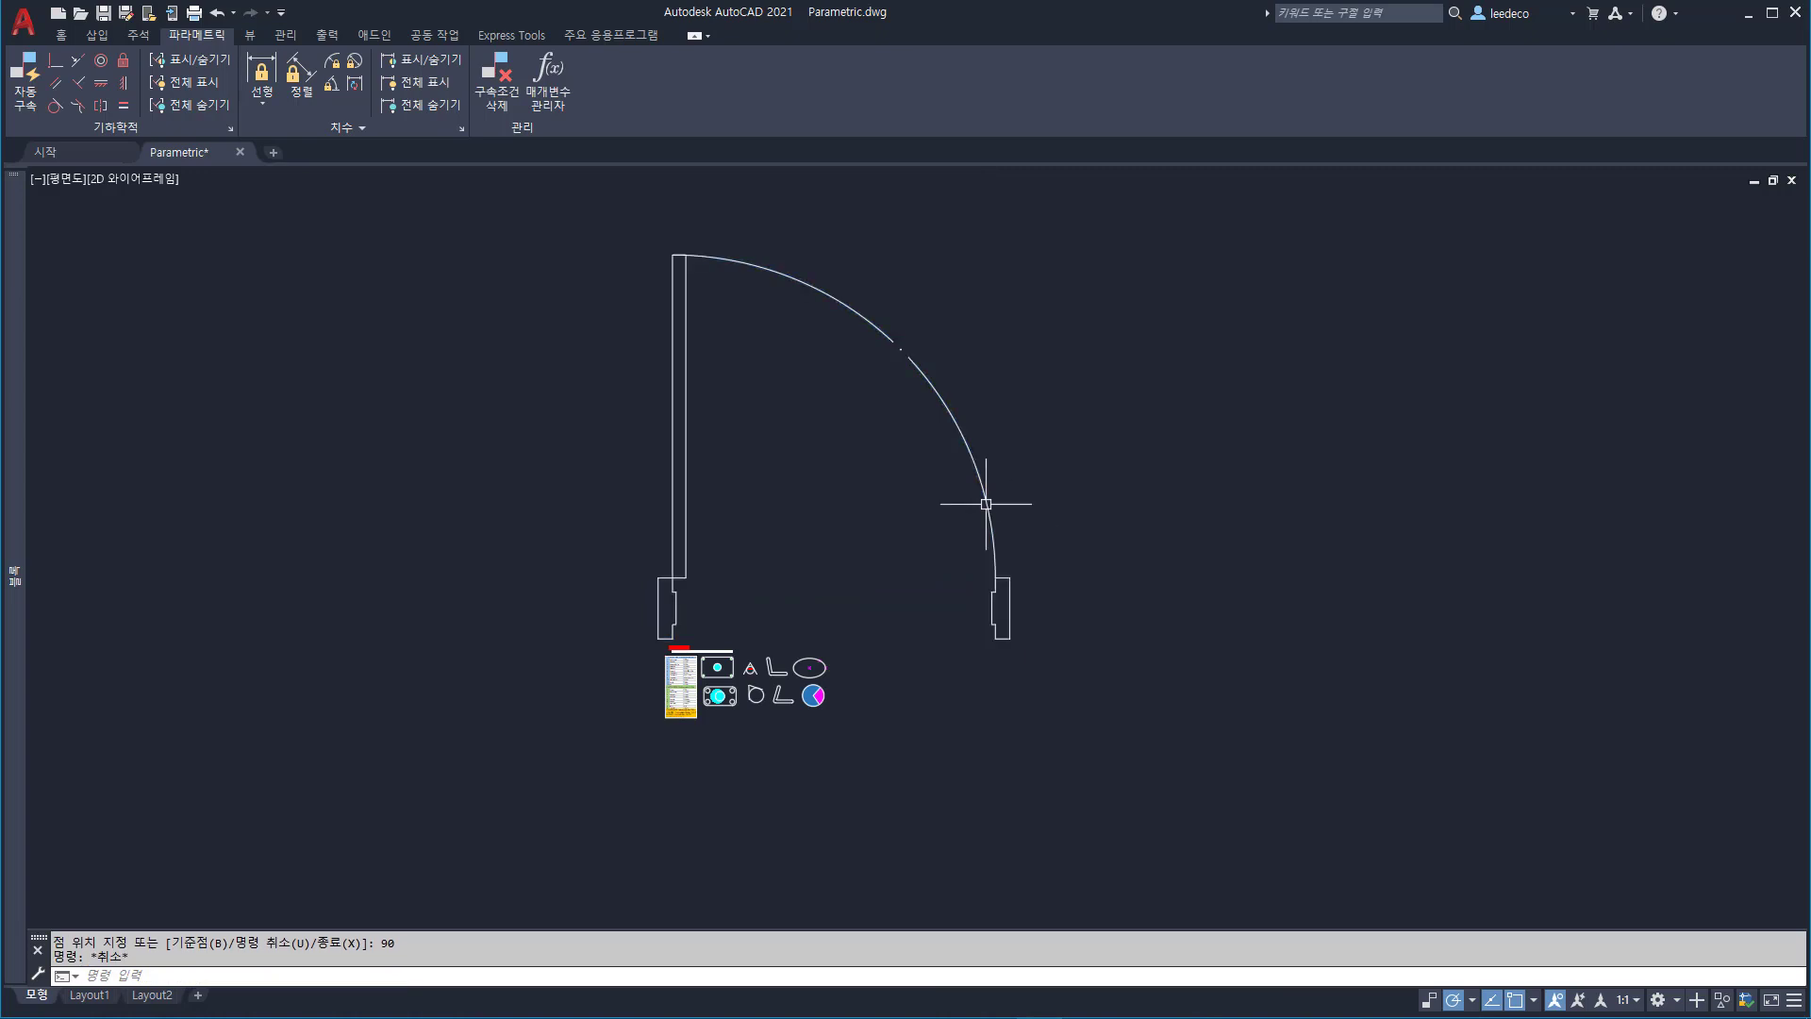
- Draw a horizontal multiline wall in the empty space beside the door block
{"action": "middle_click_drag", "start_coordinate": [983, 498], "coordinate": [578, 572]}
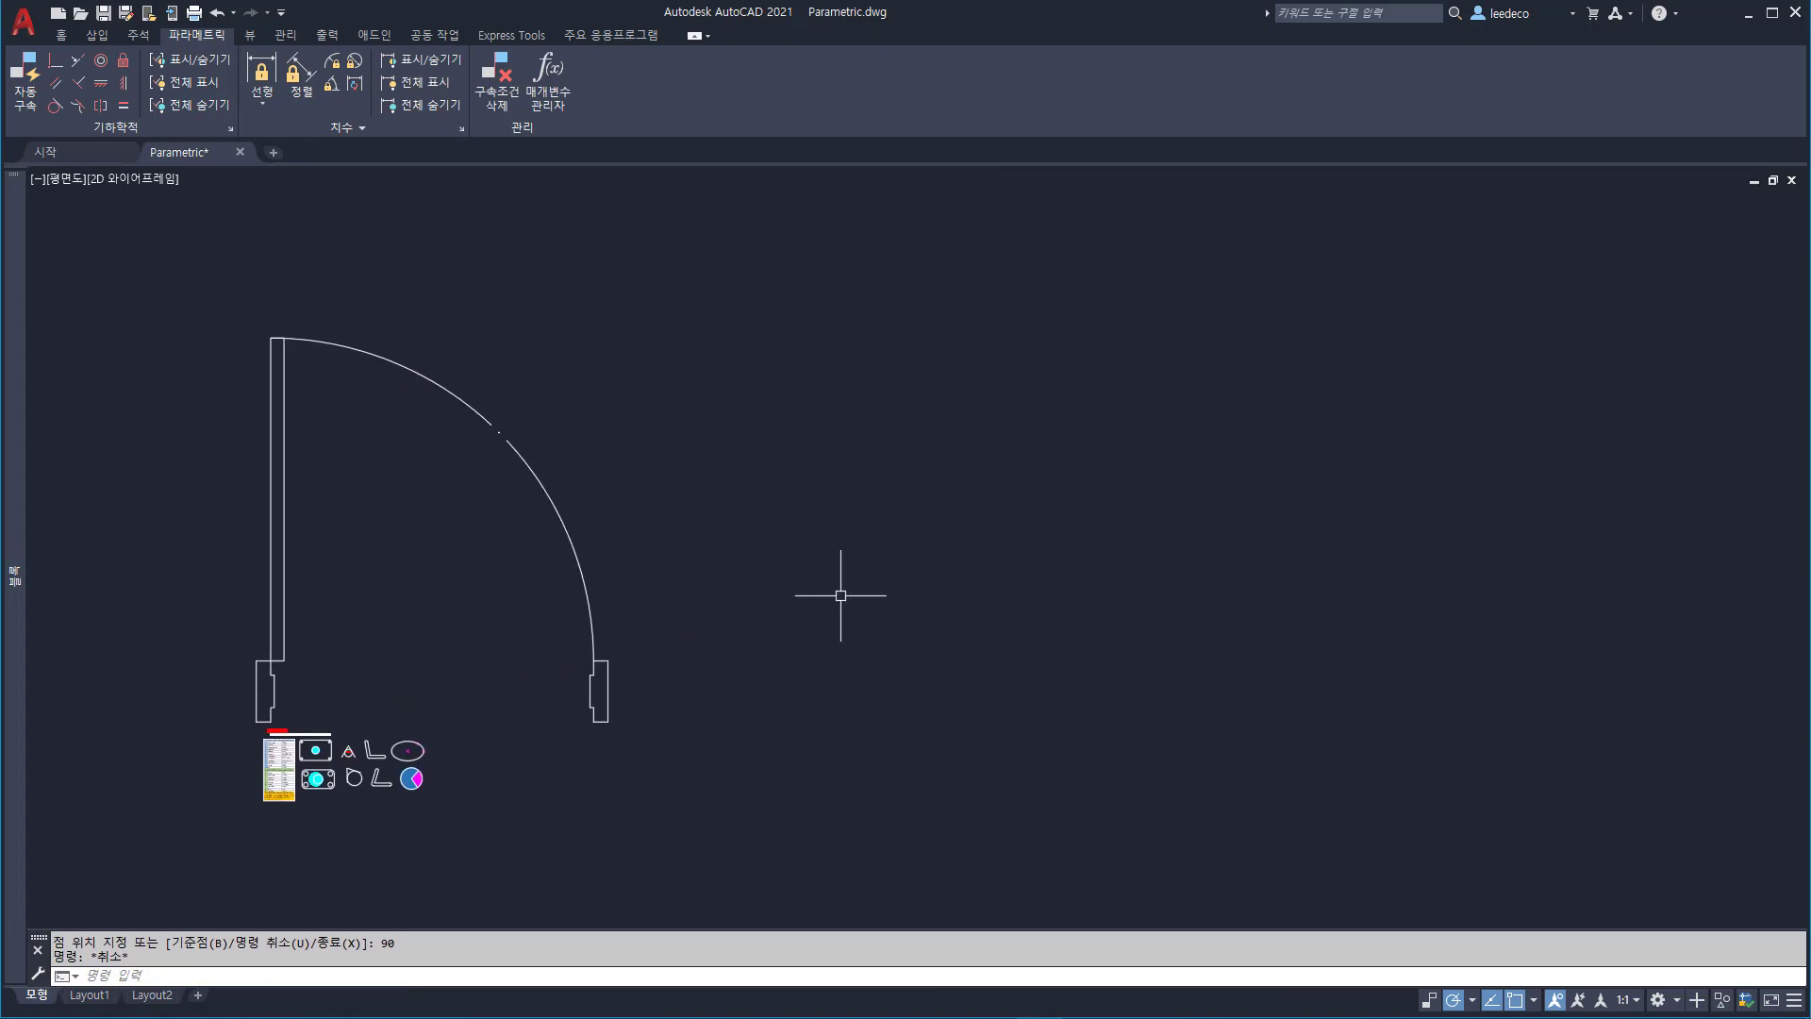
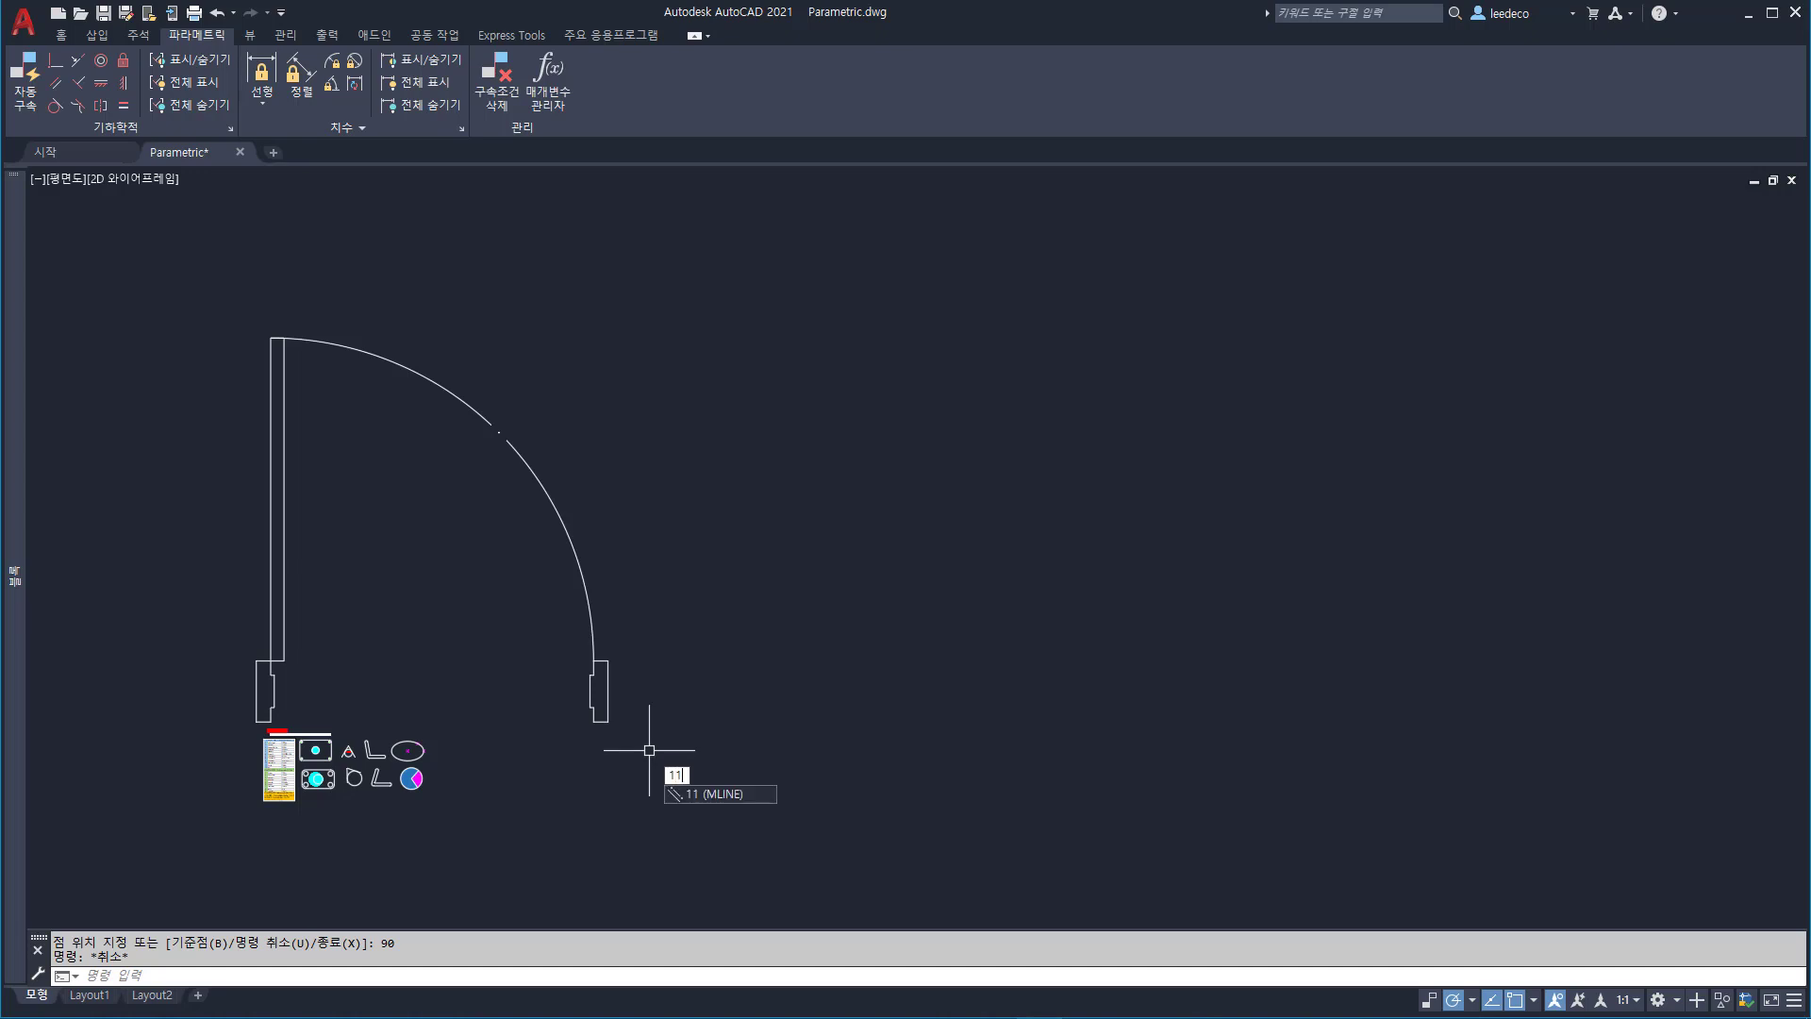
{"action": "key", "text": "Return"}
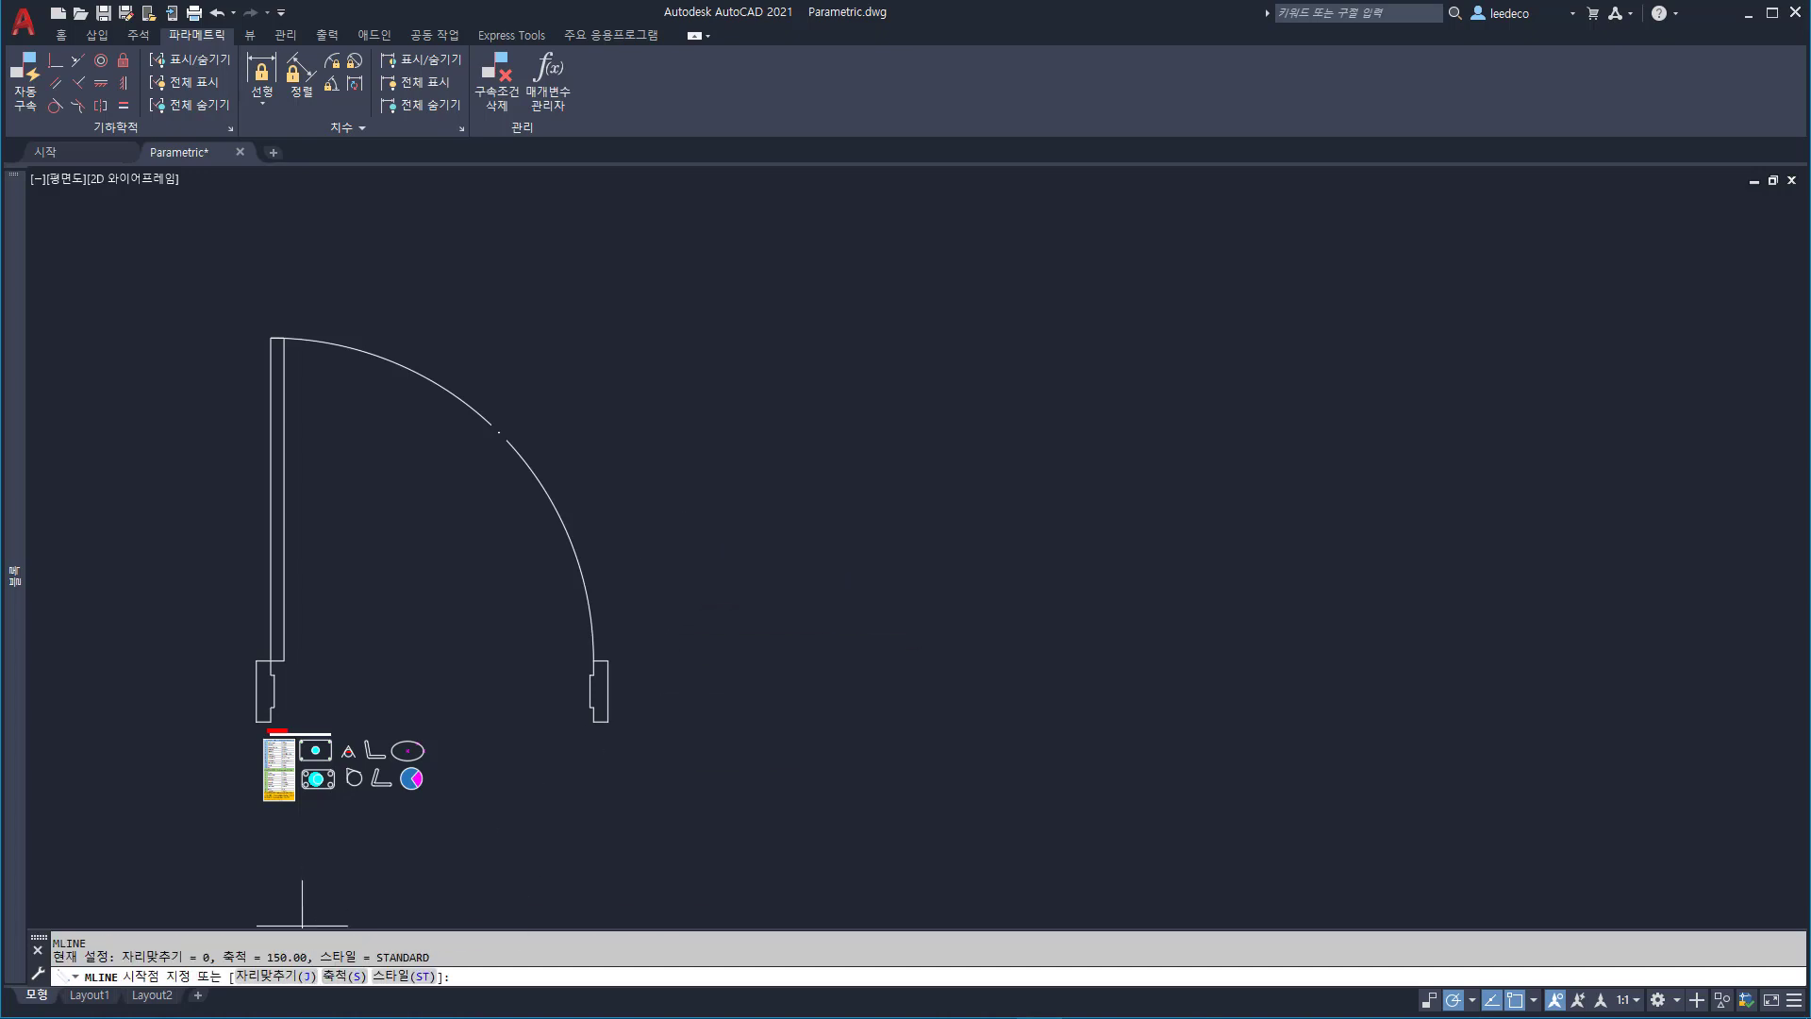
{"action": "left_click", "coordinate": [789, 556]}
{"action": "left_click", "coordinate": [1717, 556]}
{"action": "key", "text": "Return"}
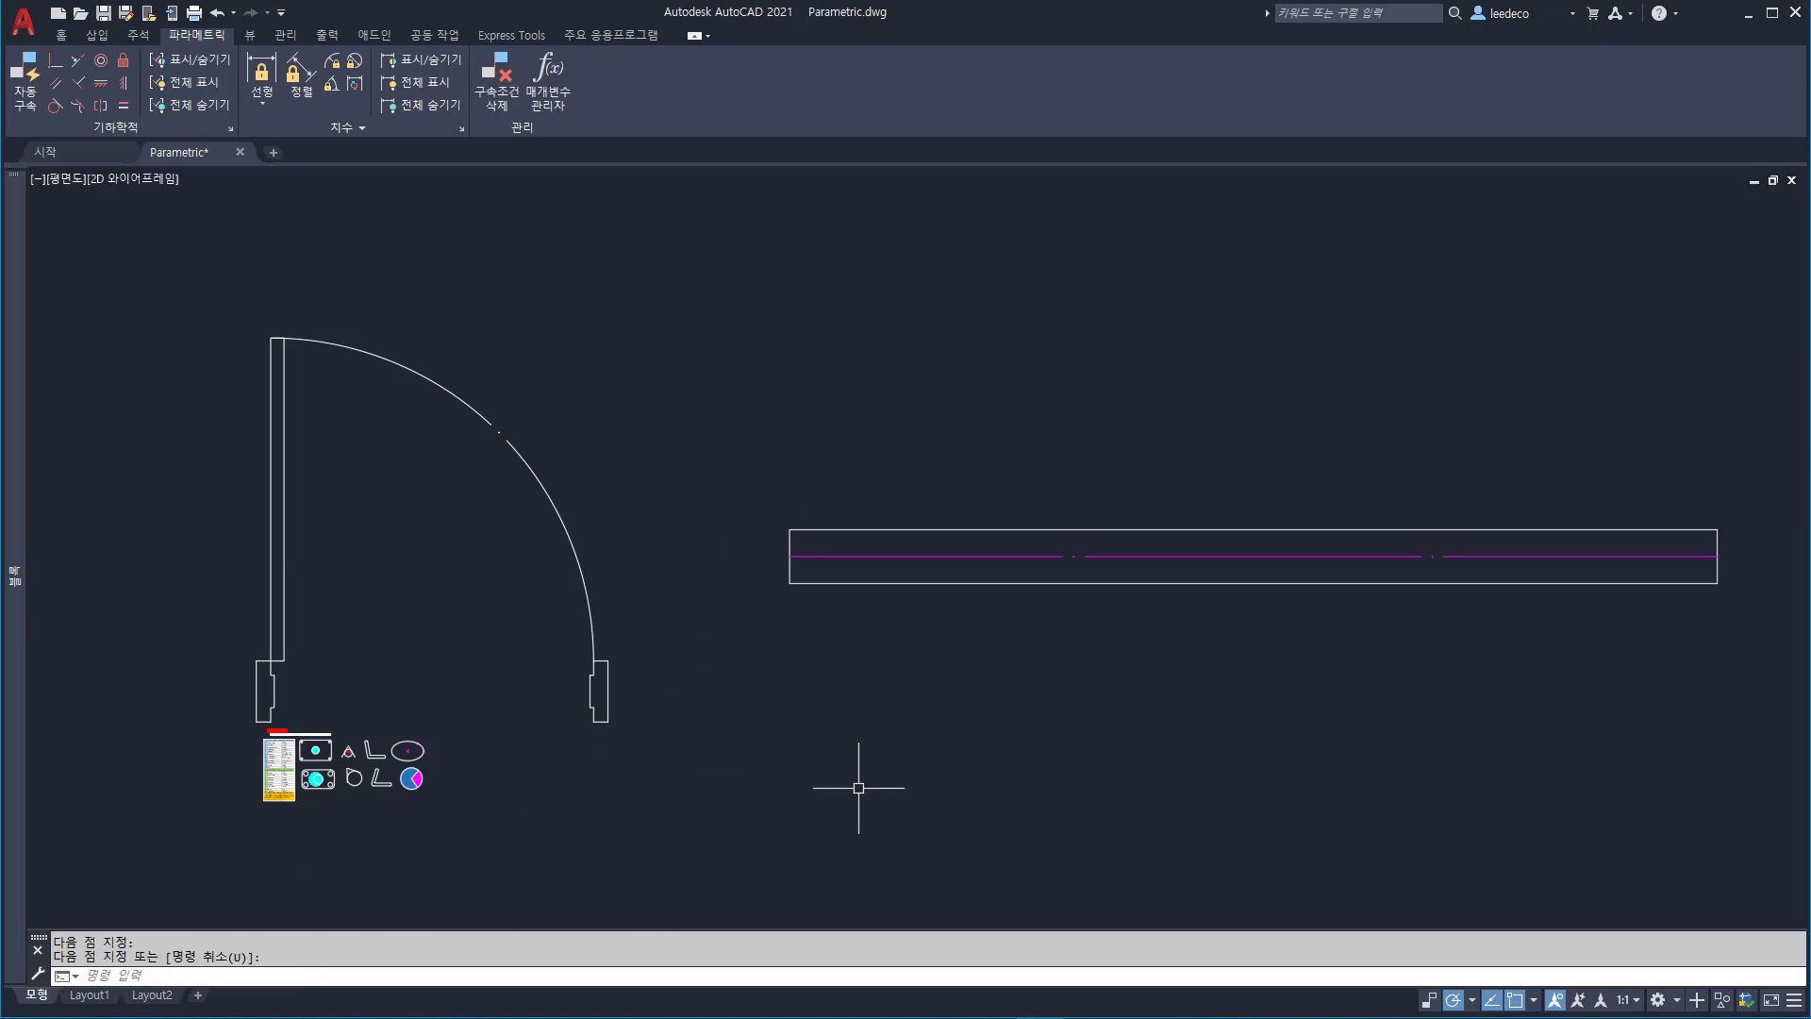
- Insert the 방화문 door block on the horizontal multiline wall's centre line, with its leaf opening above the wall
{"action": "key", "text": "Return"}
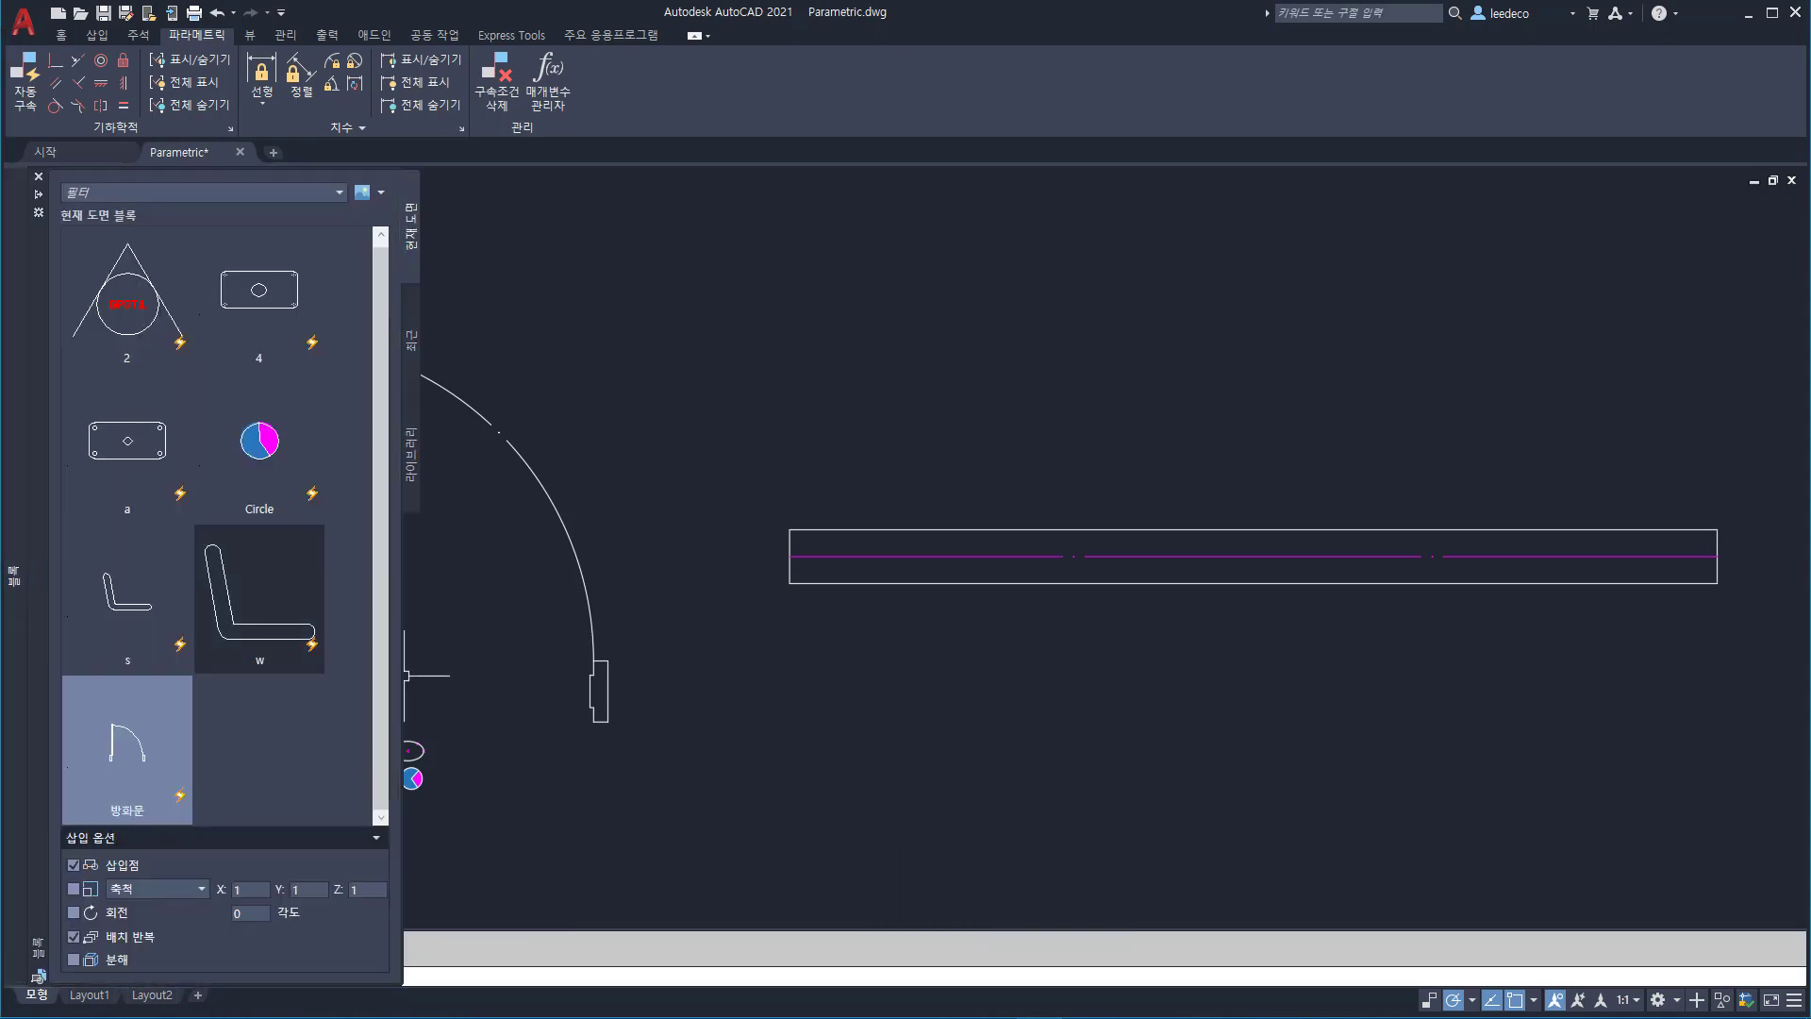
{"action": "left_click", "coordinate": [127, 745]}
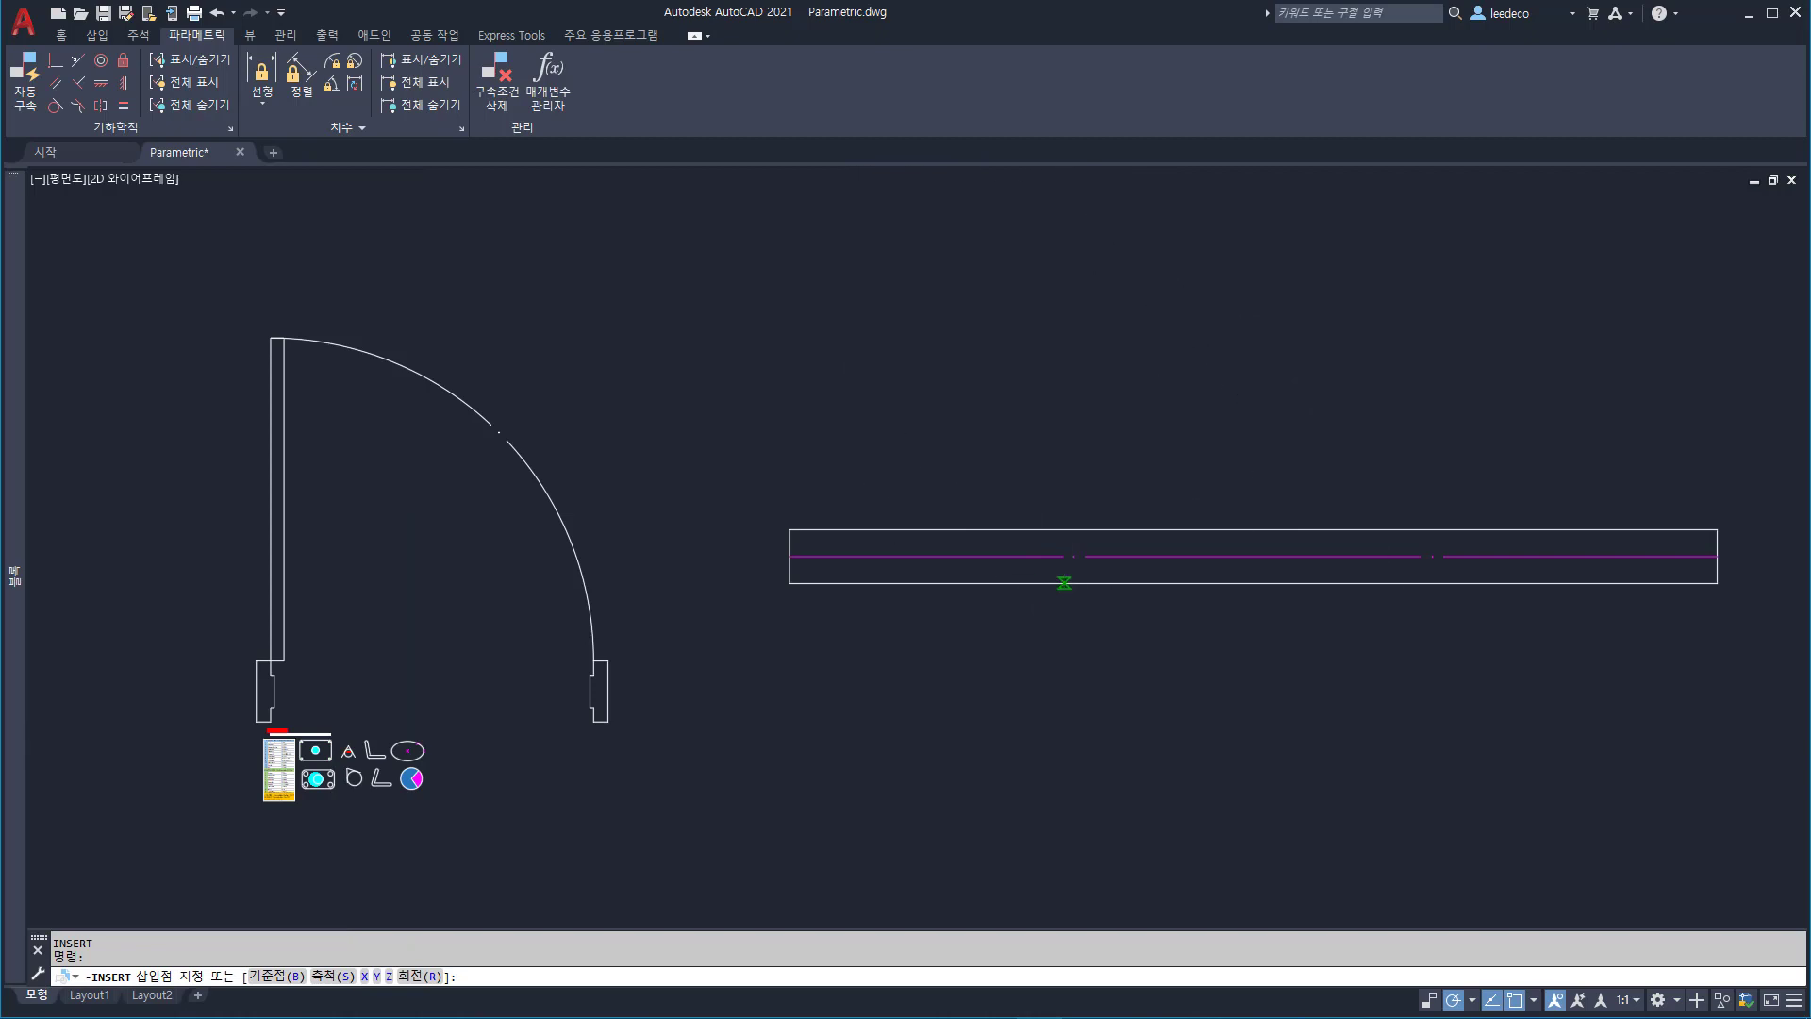
{"action": "middle_click_drag", "start_coordinate": [1063, 582], "coordinate": [635, 659]}
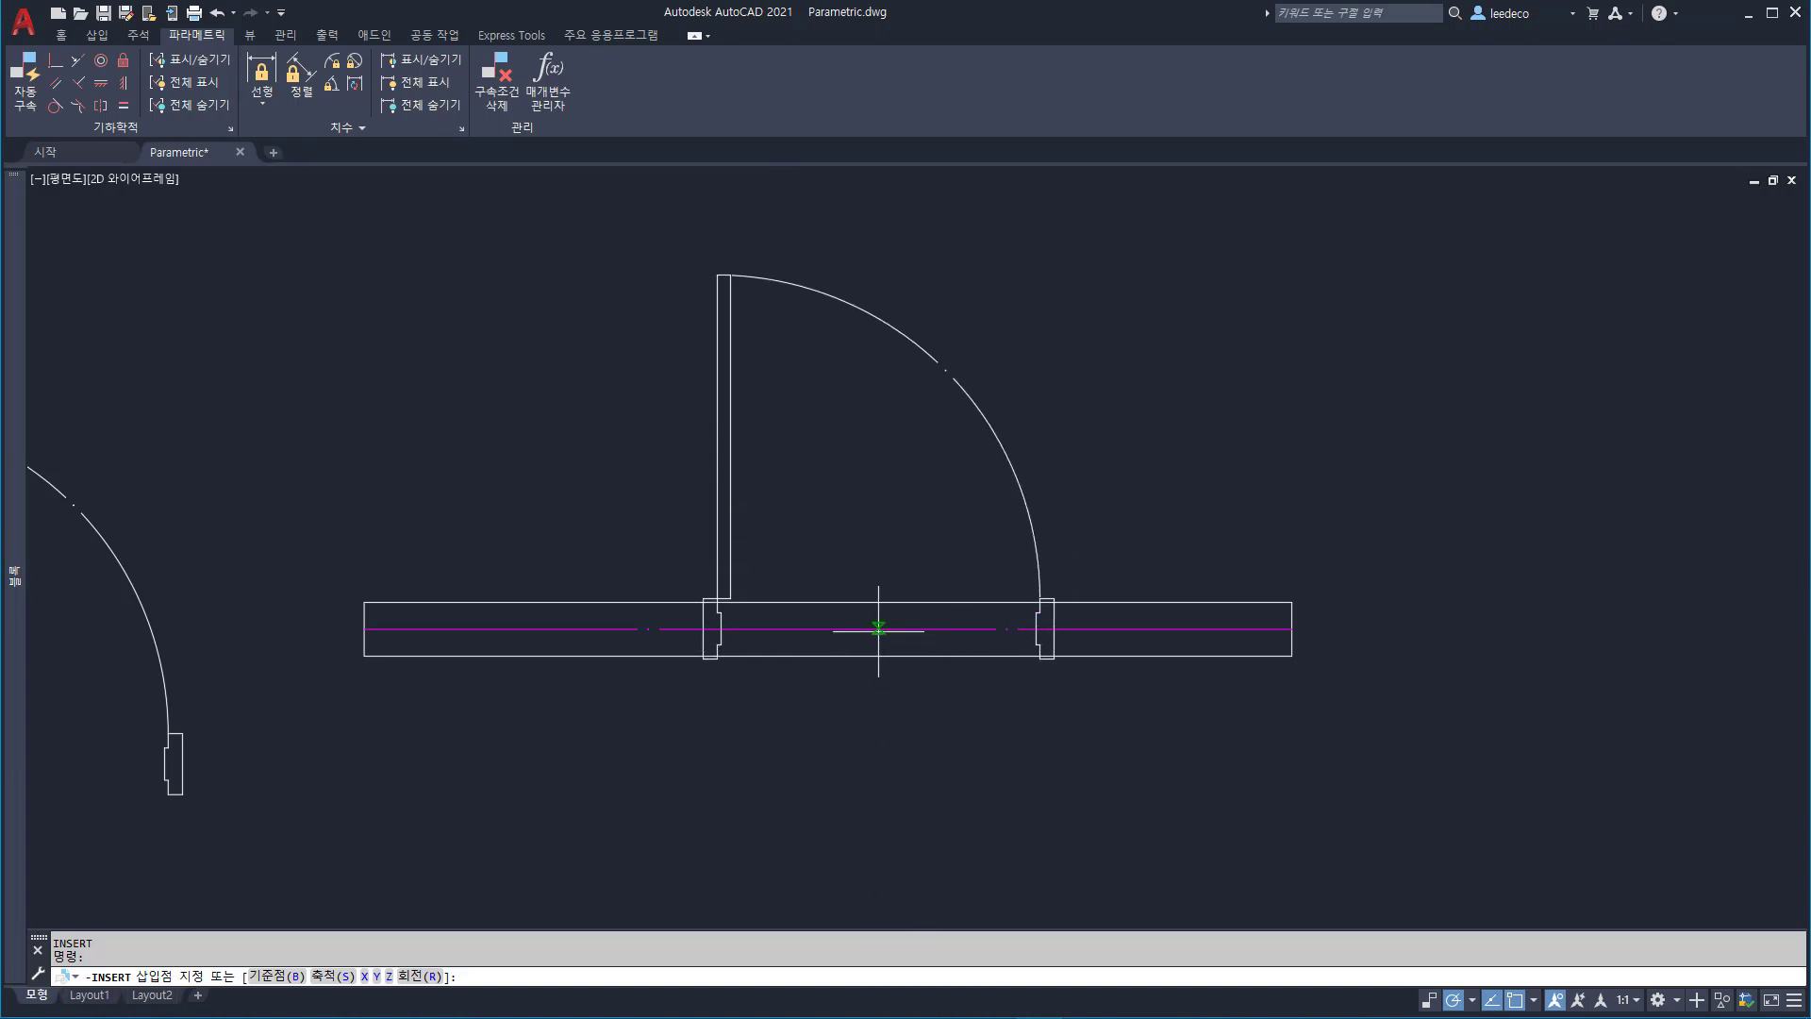
{"action": "key", "text": "Escape"}
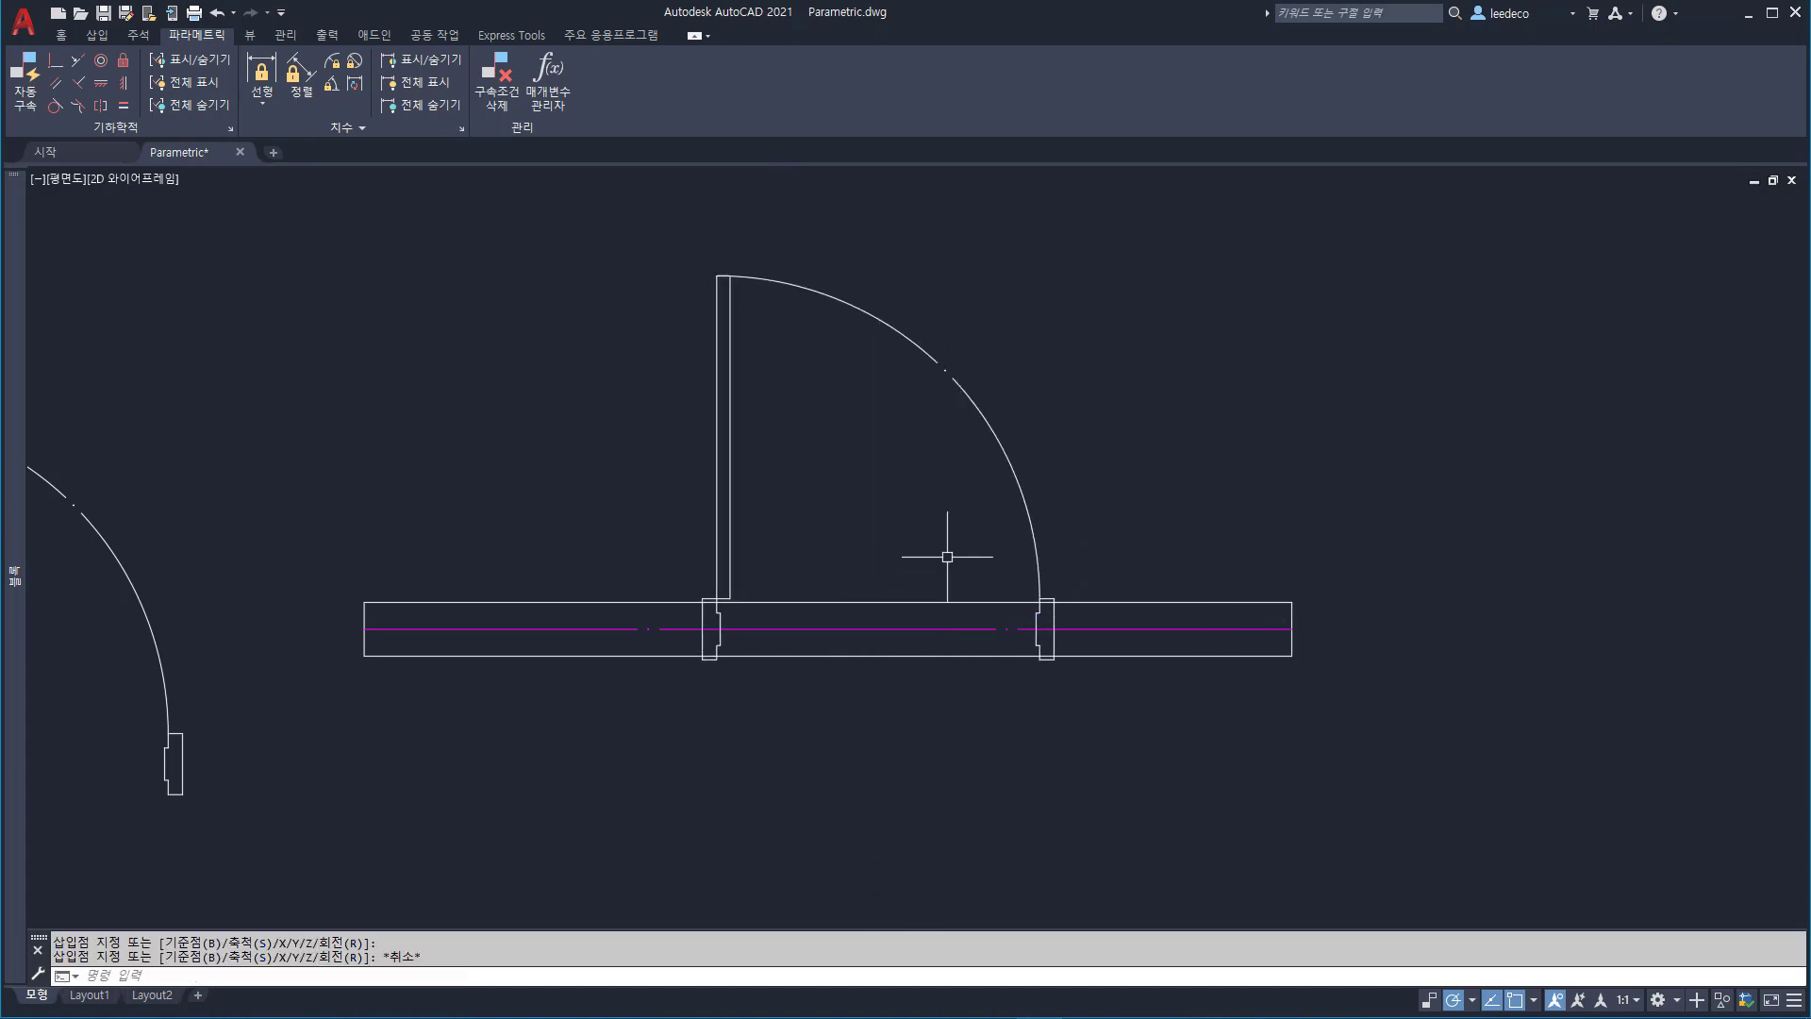
- Draw a diagonal multiline wall rising to the right in the empty space beside the horizontal wall
{"action": "middle_click_drag", "start_coordinate": [869, 821], "coordinate": [489, 877]}
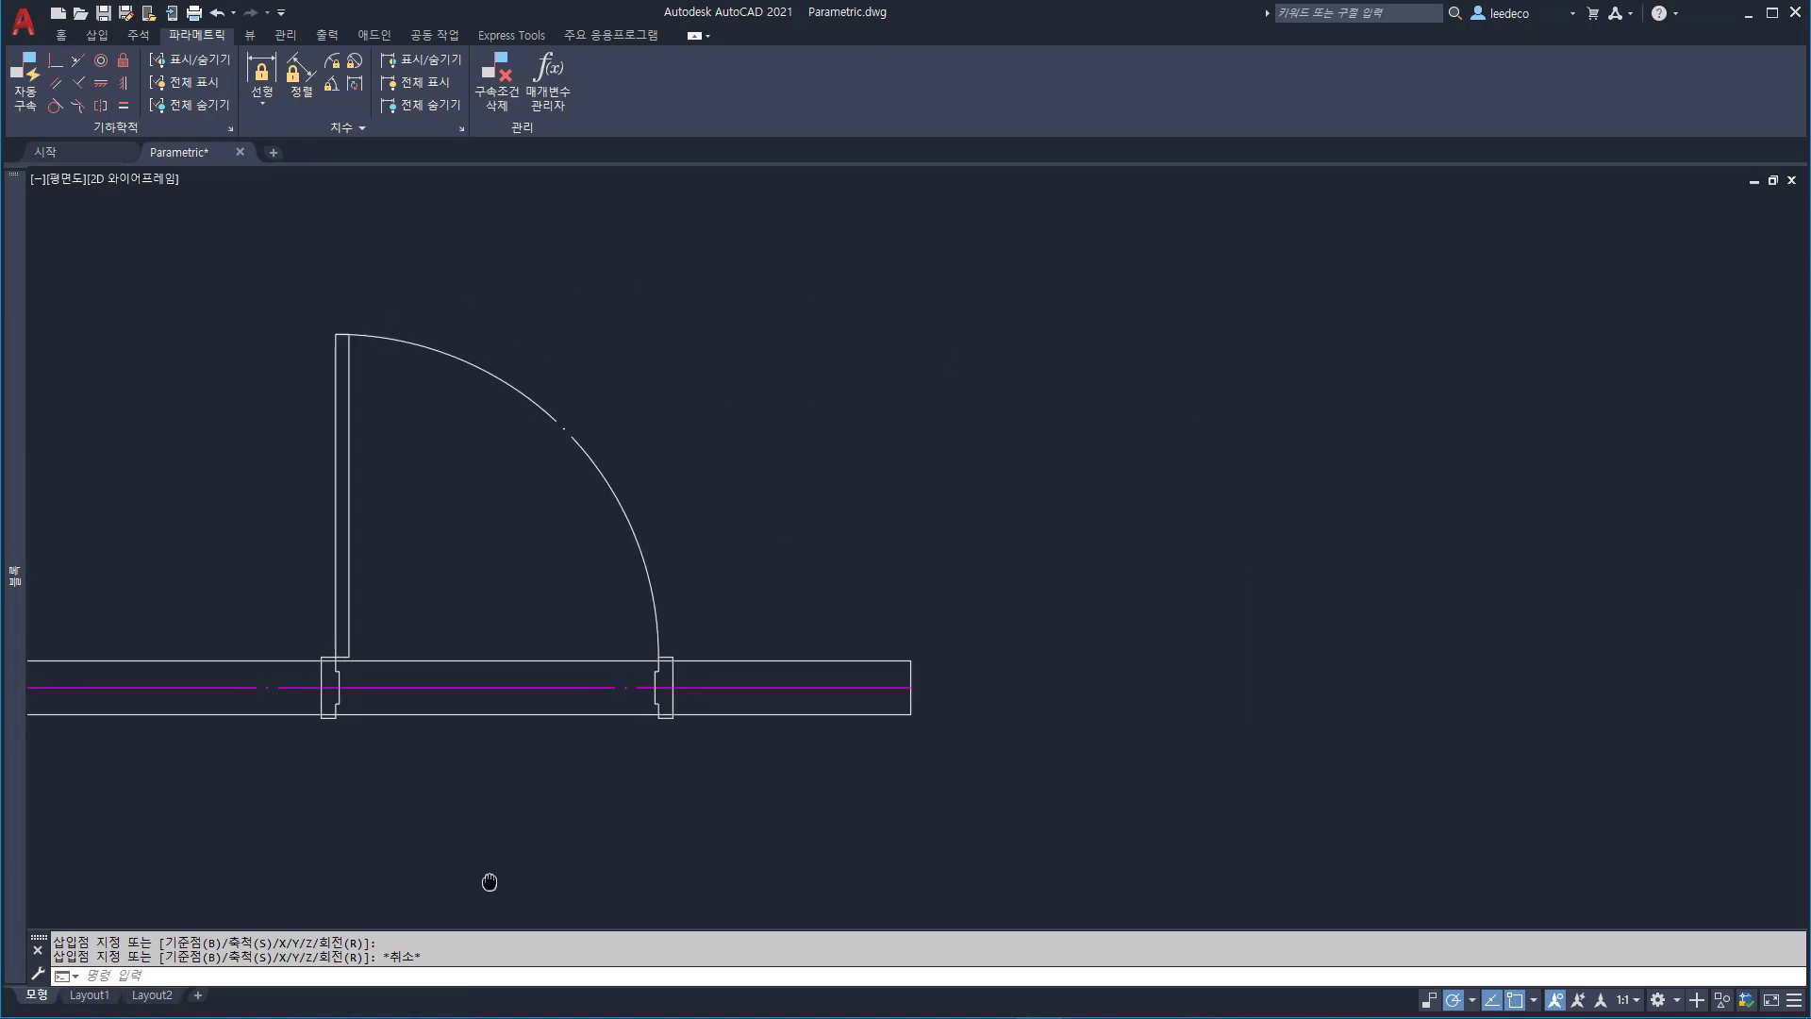
{"action": "type", "text": "ml"}
{"action": "key", "text": "Return"}
{"action": "left_click", "coordinate": [823, 882]}
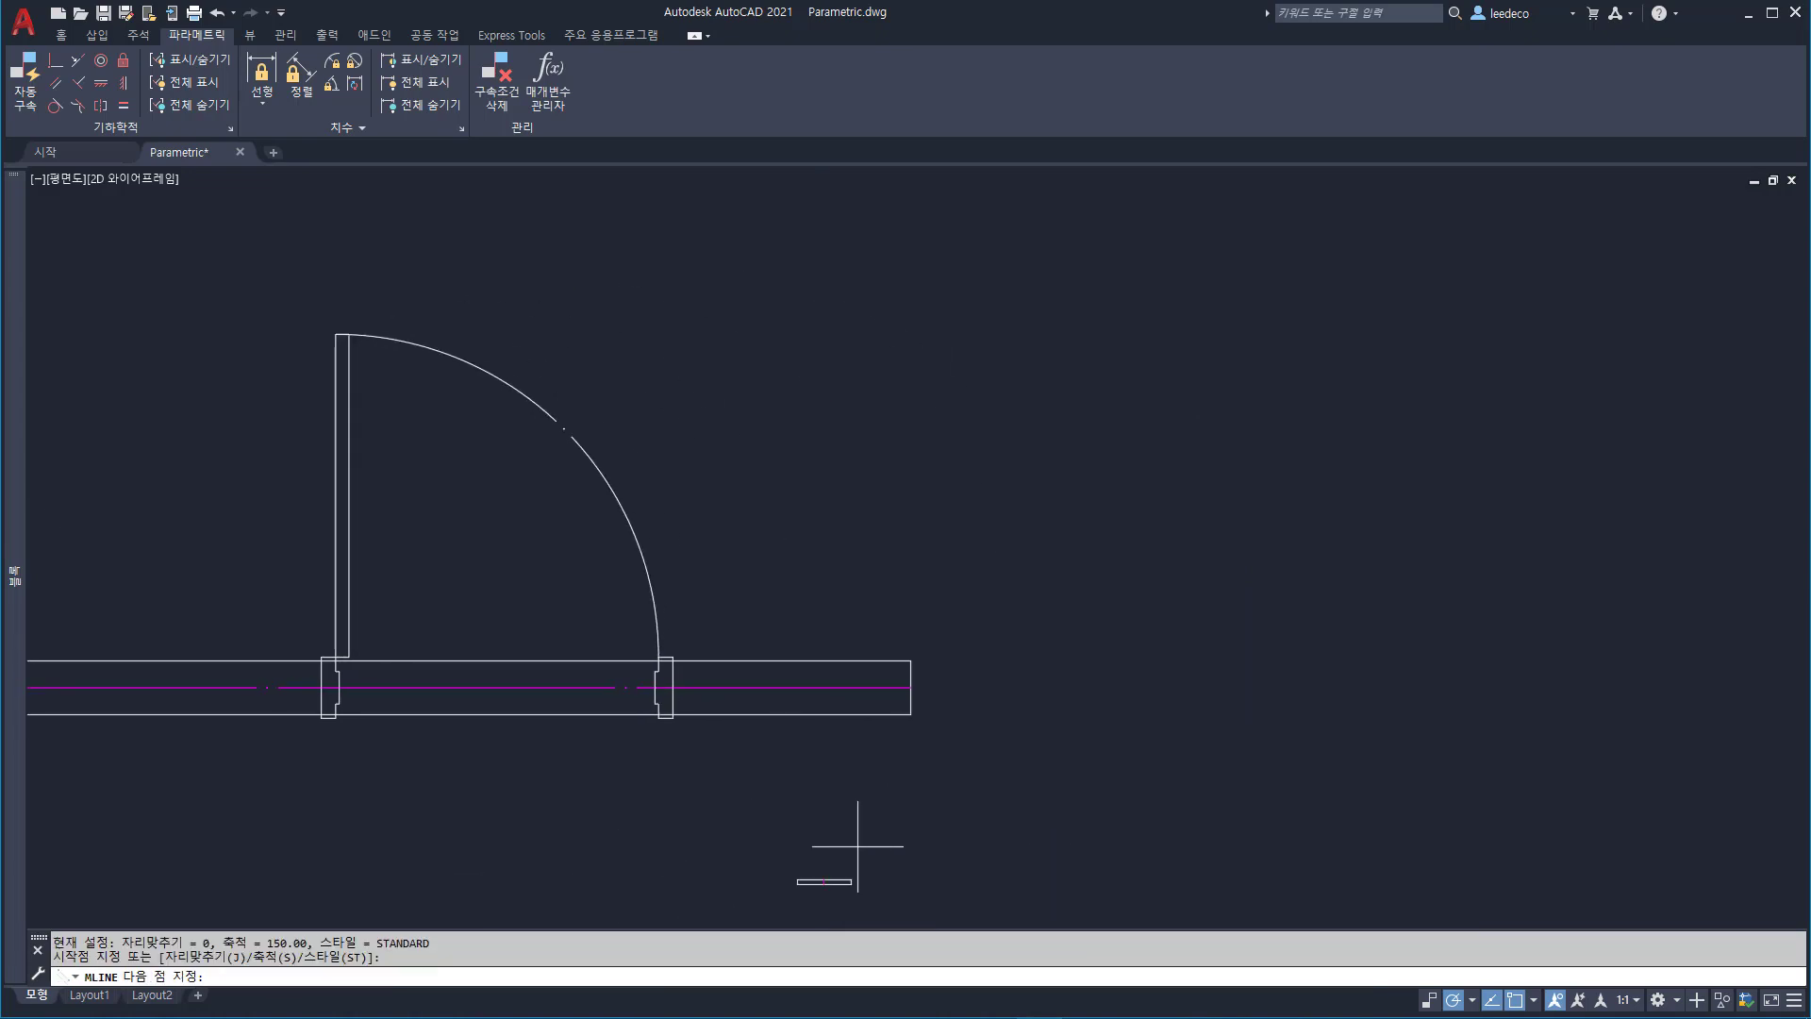
{"action": "left_click", "coordinate": [1594, 279]}
{"action": "key", "text": "Return"}
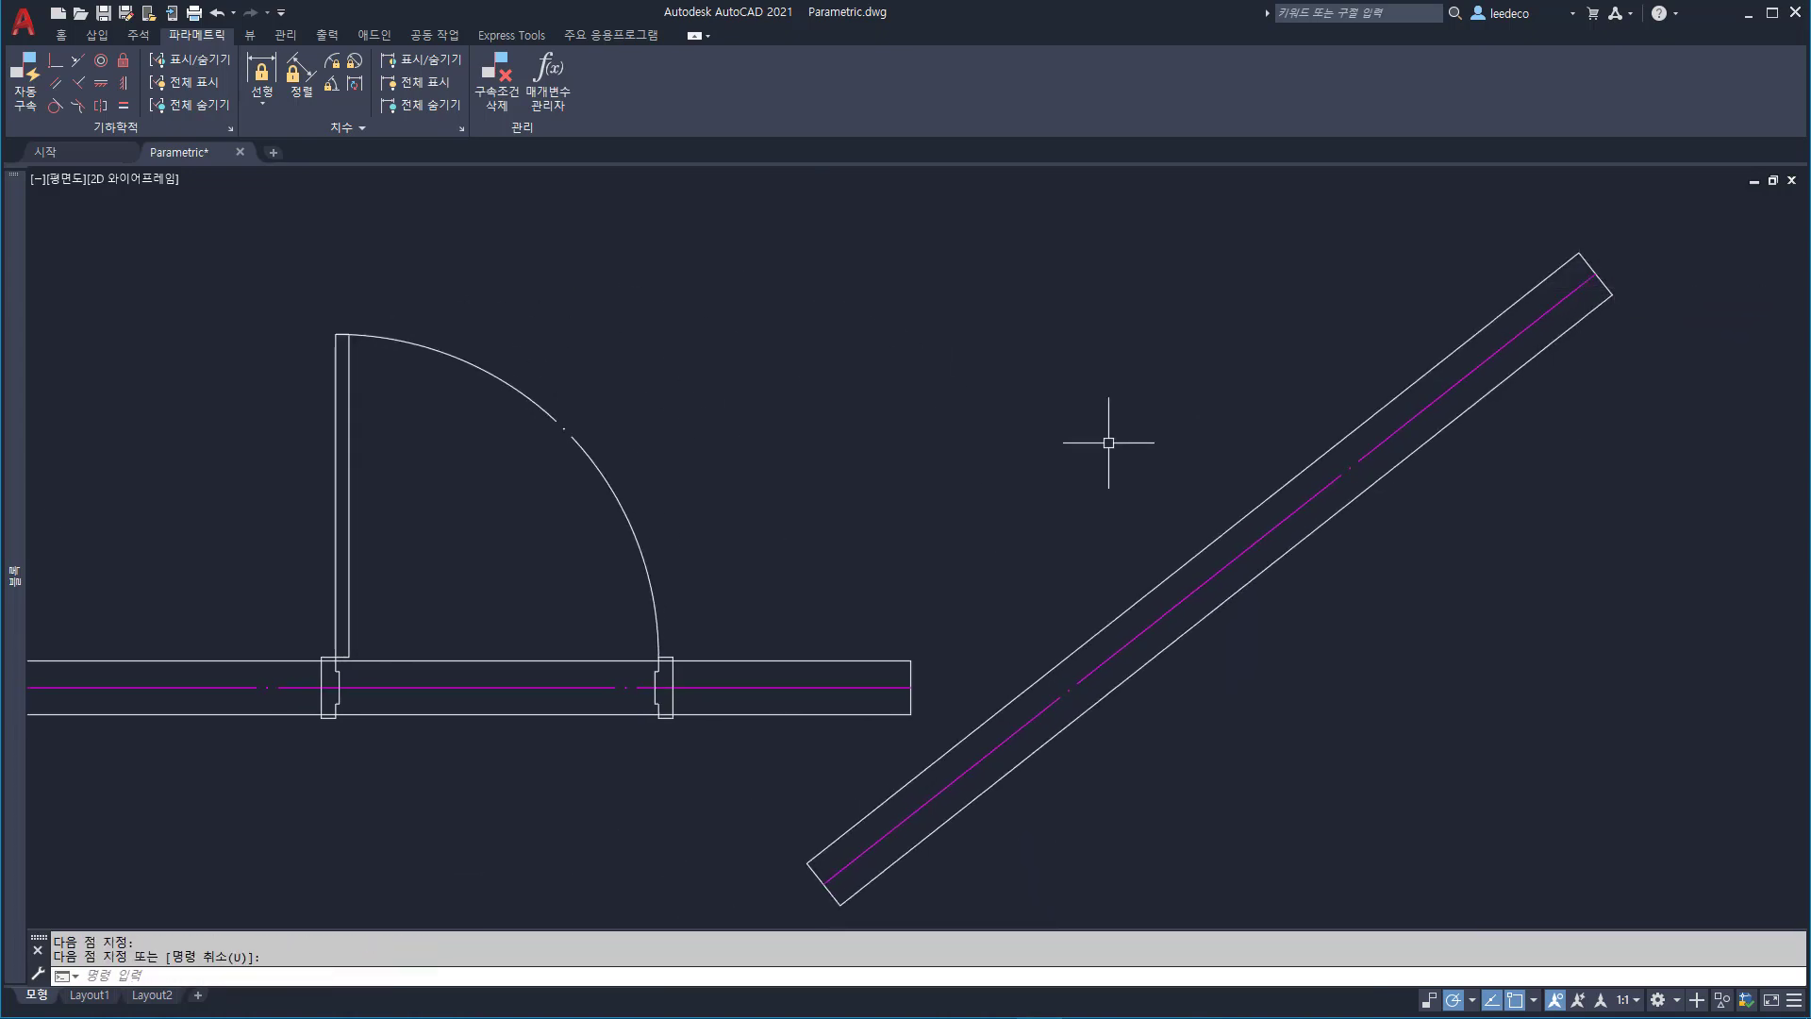
- Insert the 방화문 door block aligned to the diagonal wall's centre line, with its leaf opening toward the wall's lower side
{"action": "key", "text": "Return"}
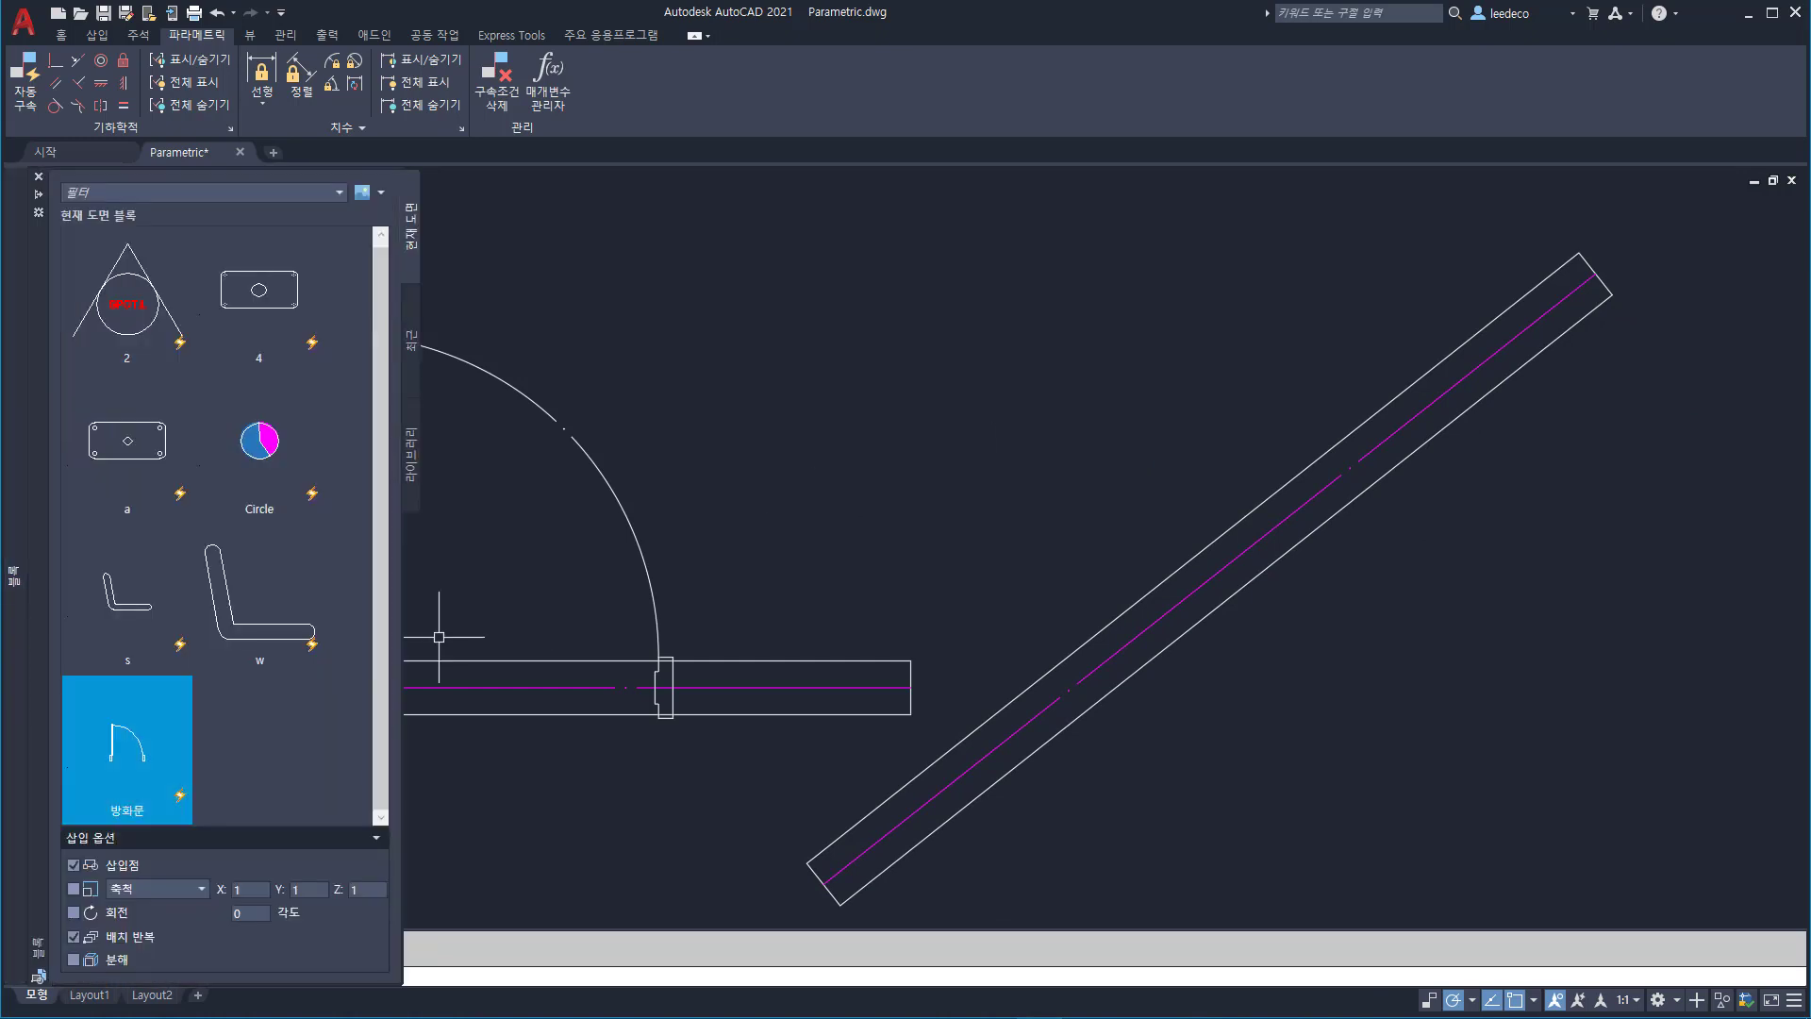
{"action": "left_click", "coordinate": [128, 750]}
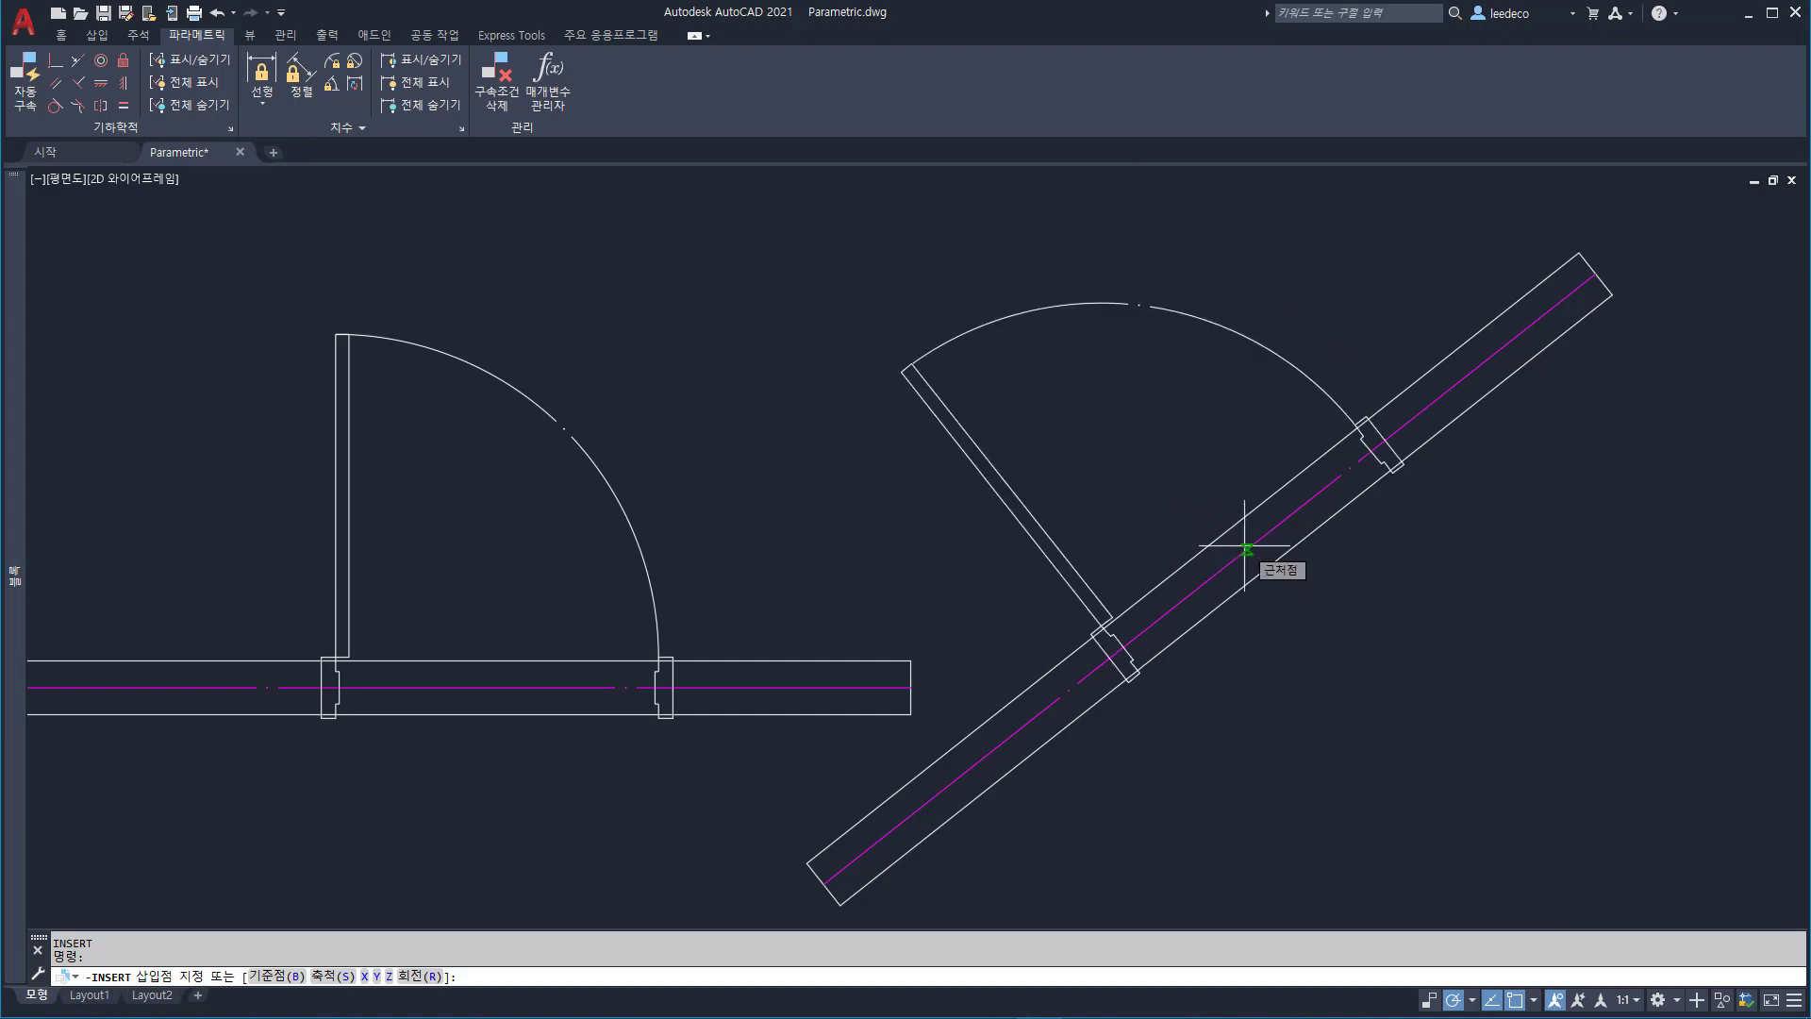
{"action": "key", "text": "ctrl"}
{"action": "key", "text": "Escape"}
{"action": "key", "text": "Escape"}
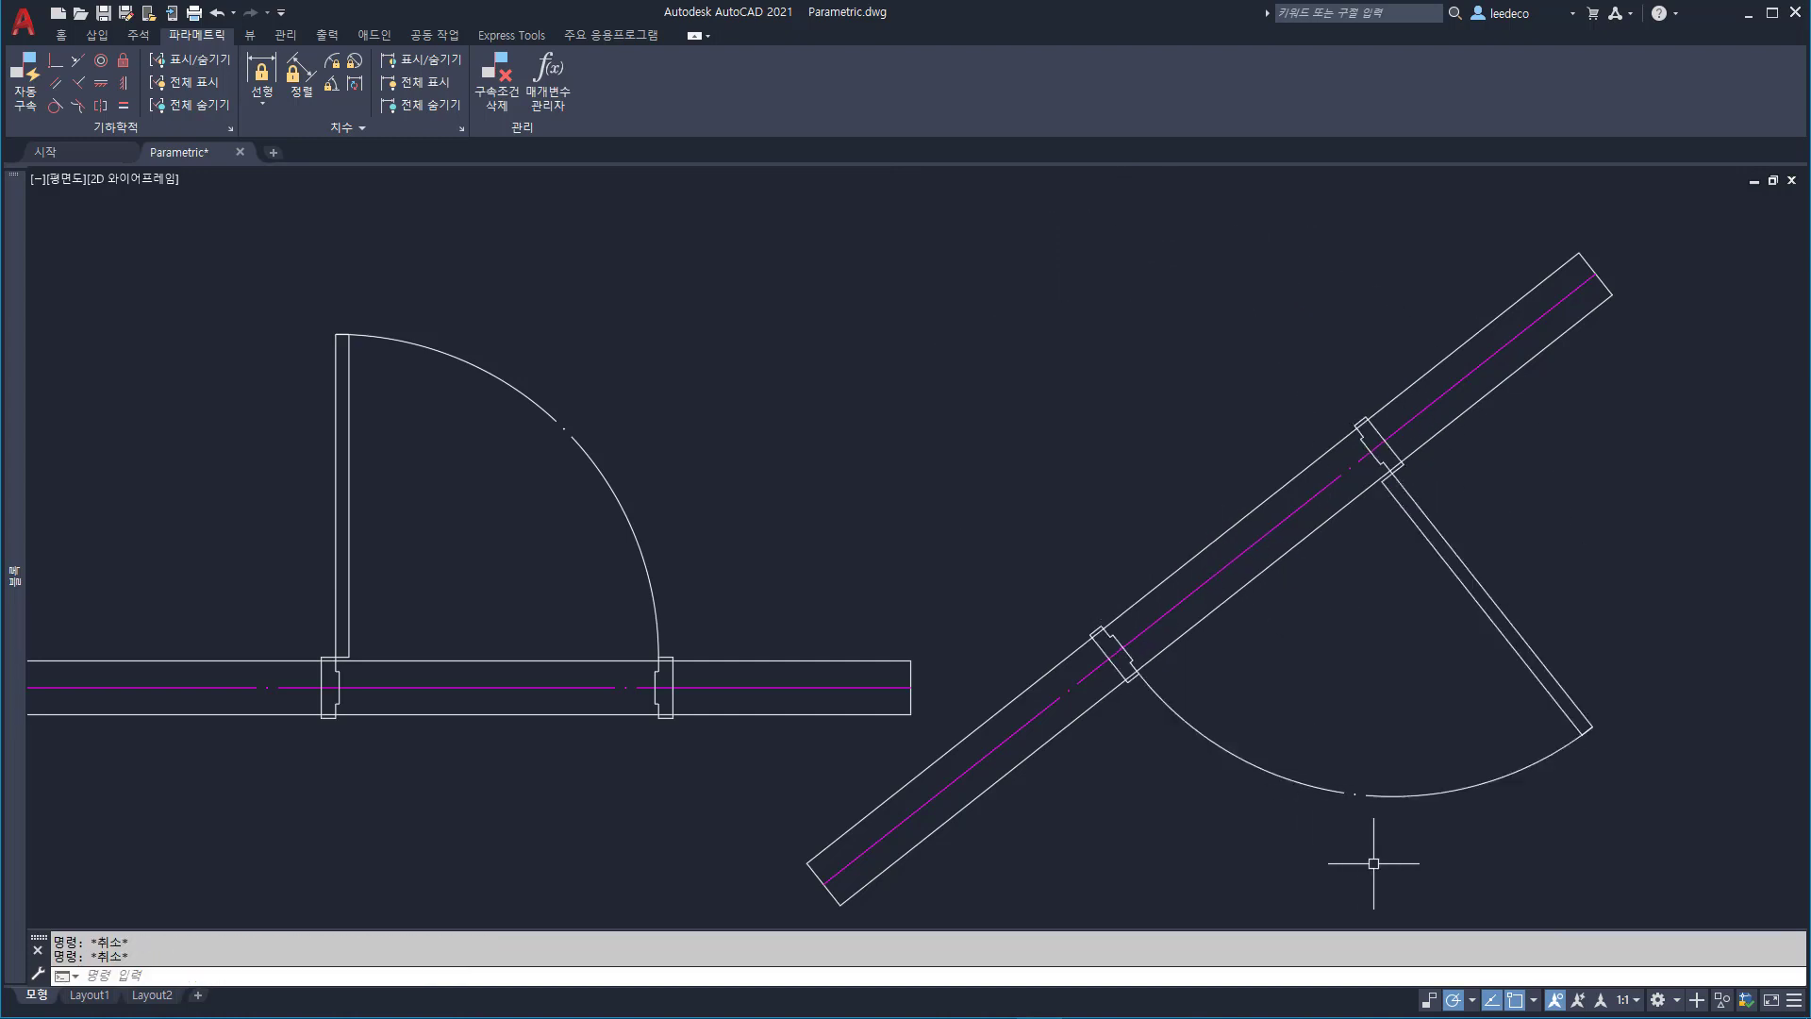
- Erase the door block from the diagonal wall
{"action": "left_click", "coordinate": [1379, 860]}
{"action": "key", "text": "Escape"}
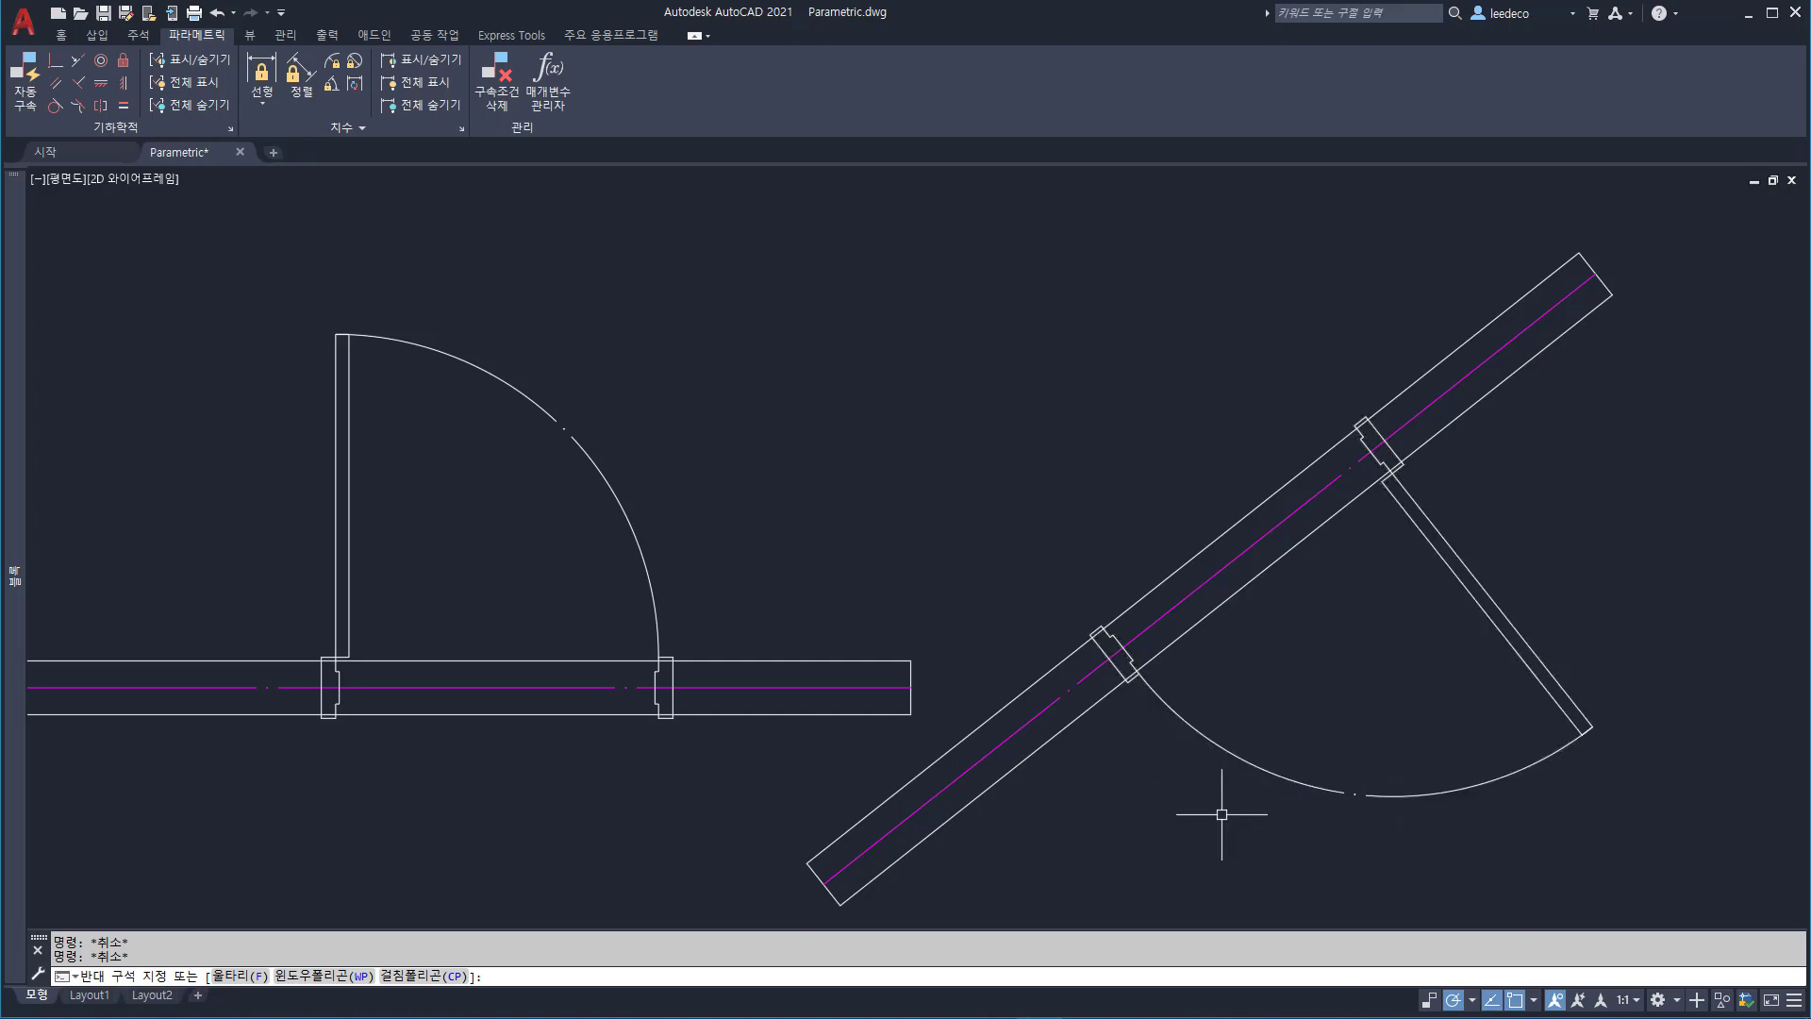
{"action": "left_click", "coordinate": [1449, 871]}
{"action": "left_click", "coordinate": [1333, 726]}
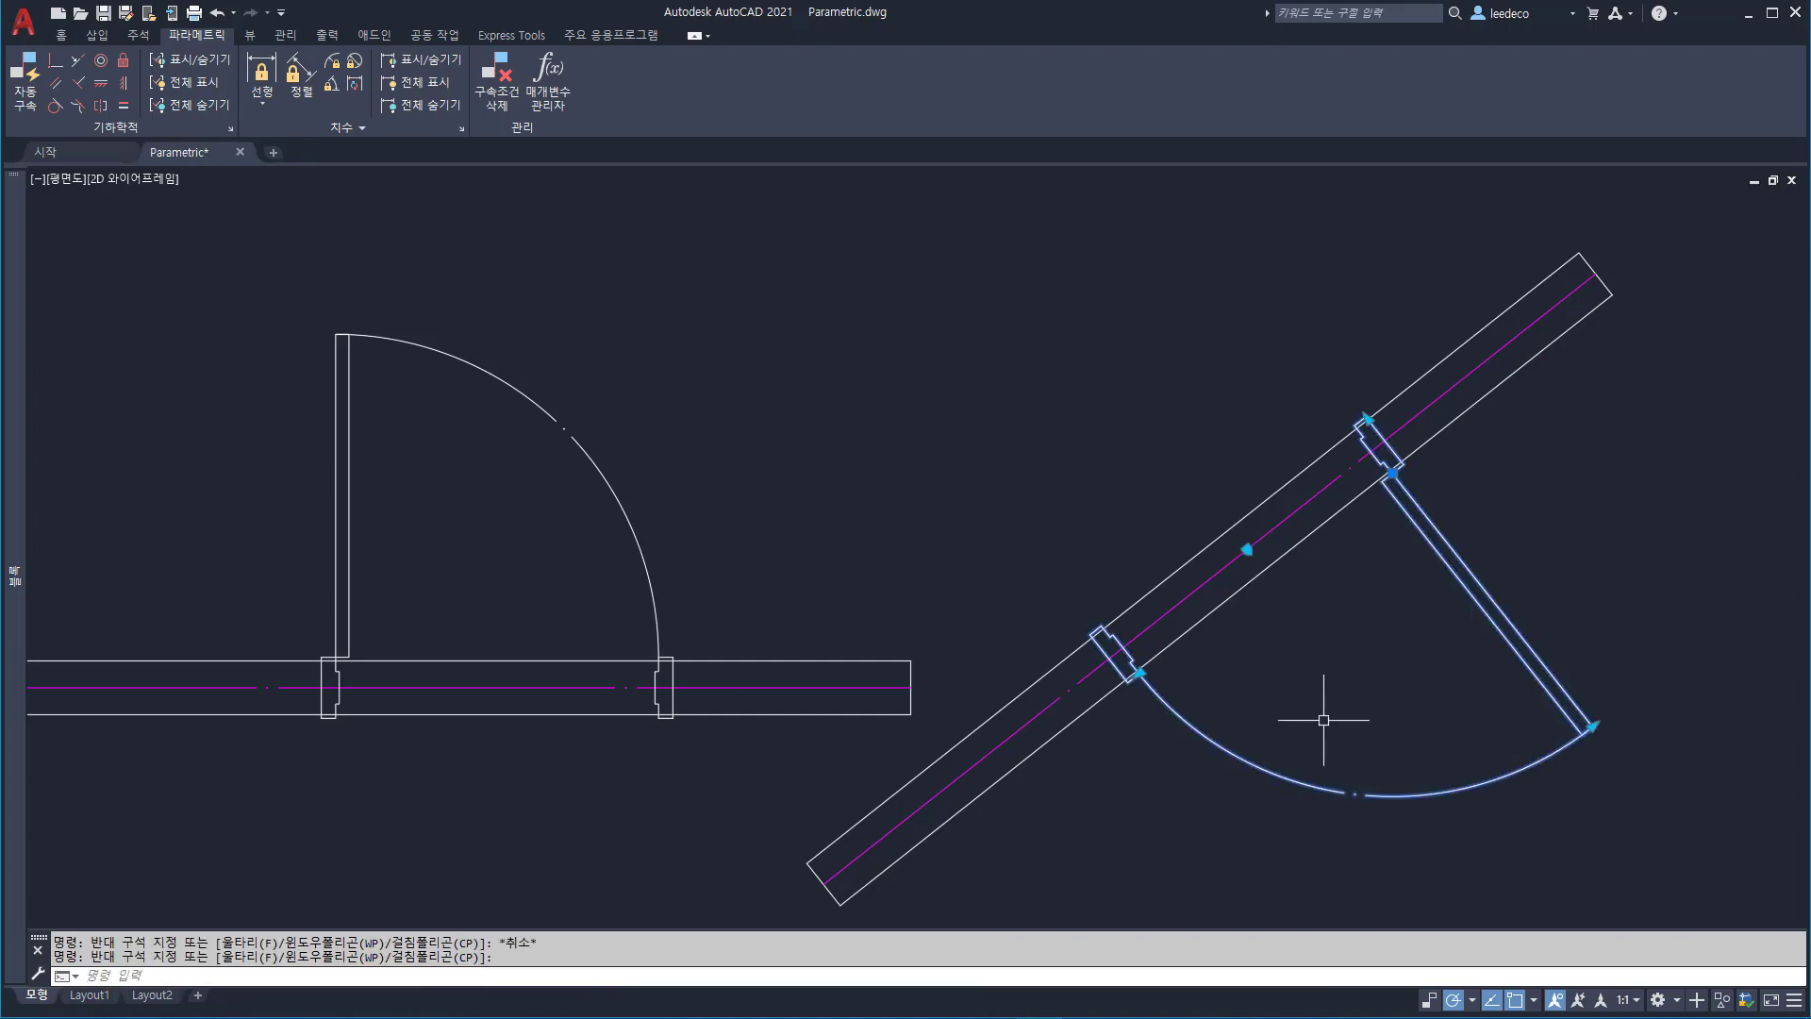
{"action": "type", "text": "e"}
{"action": "key", "text": "Return"}
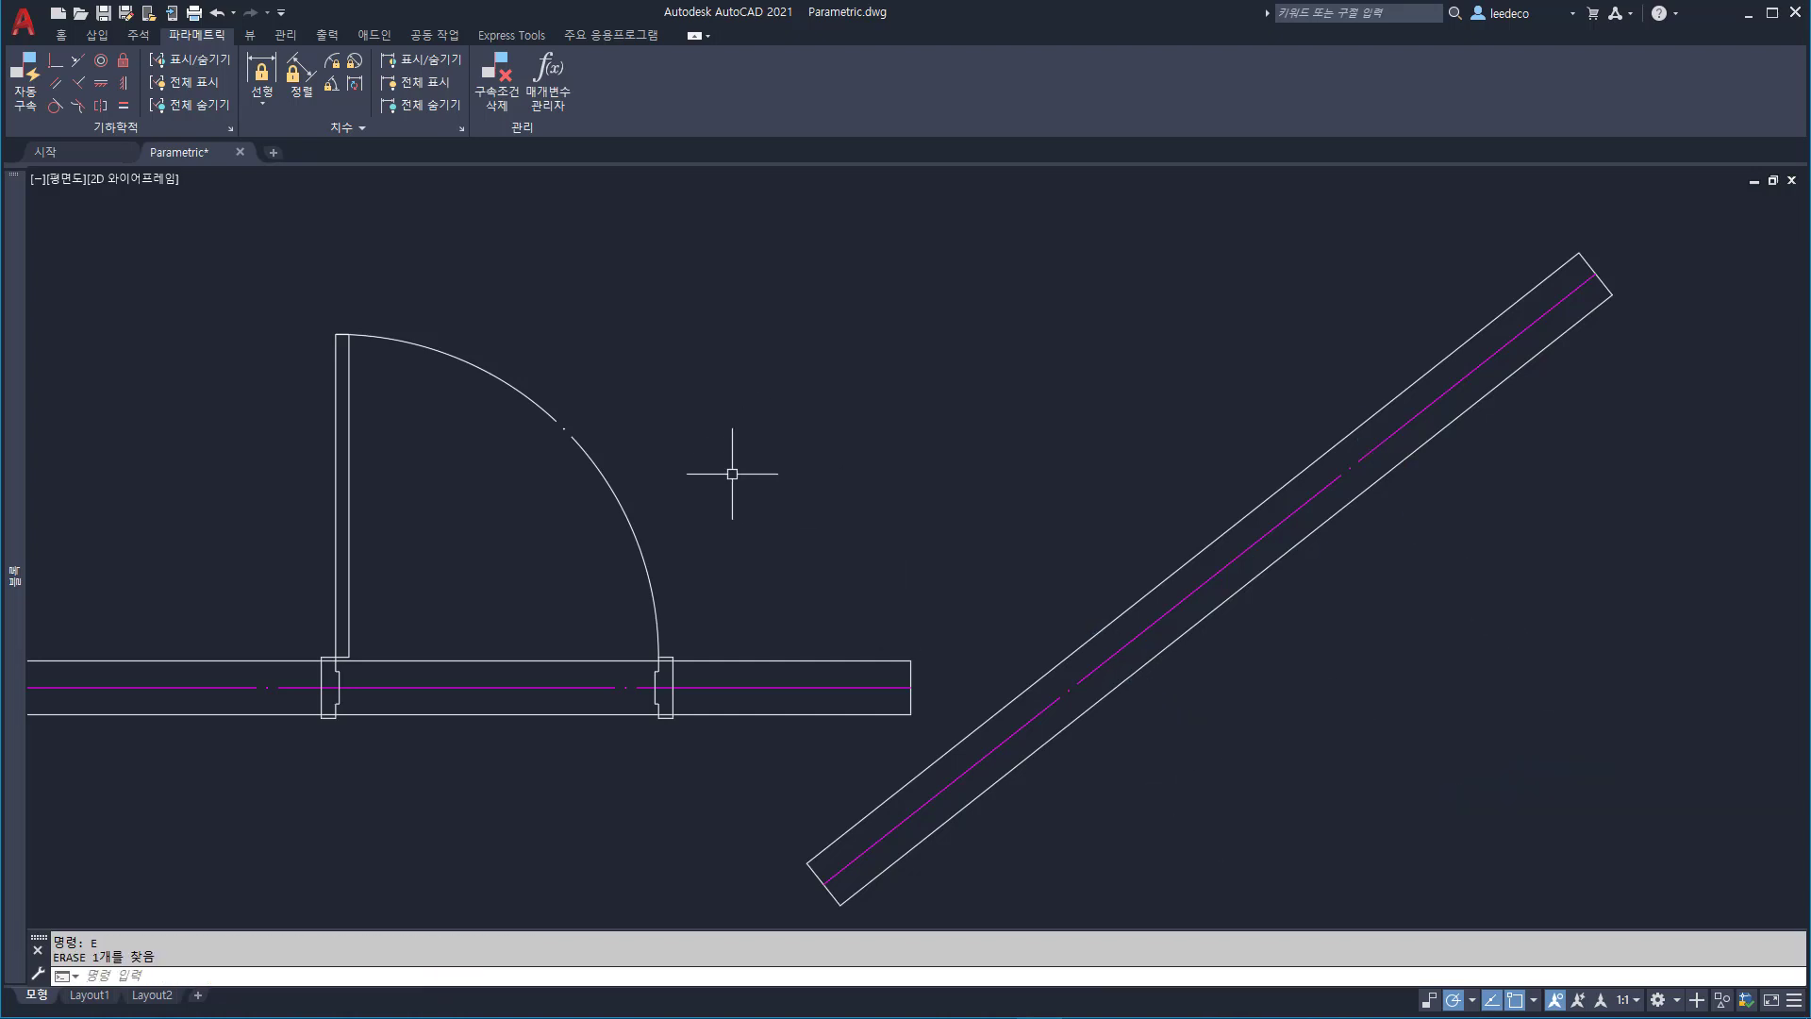
- Stretch the door in the horizontal wall to a width of 1200 with its width grip
{"action": "left_click", "coordinate": [778, 709]}
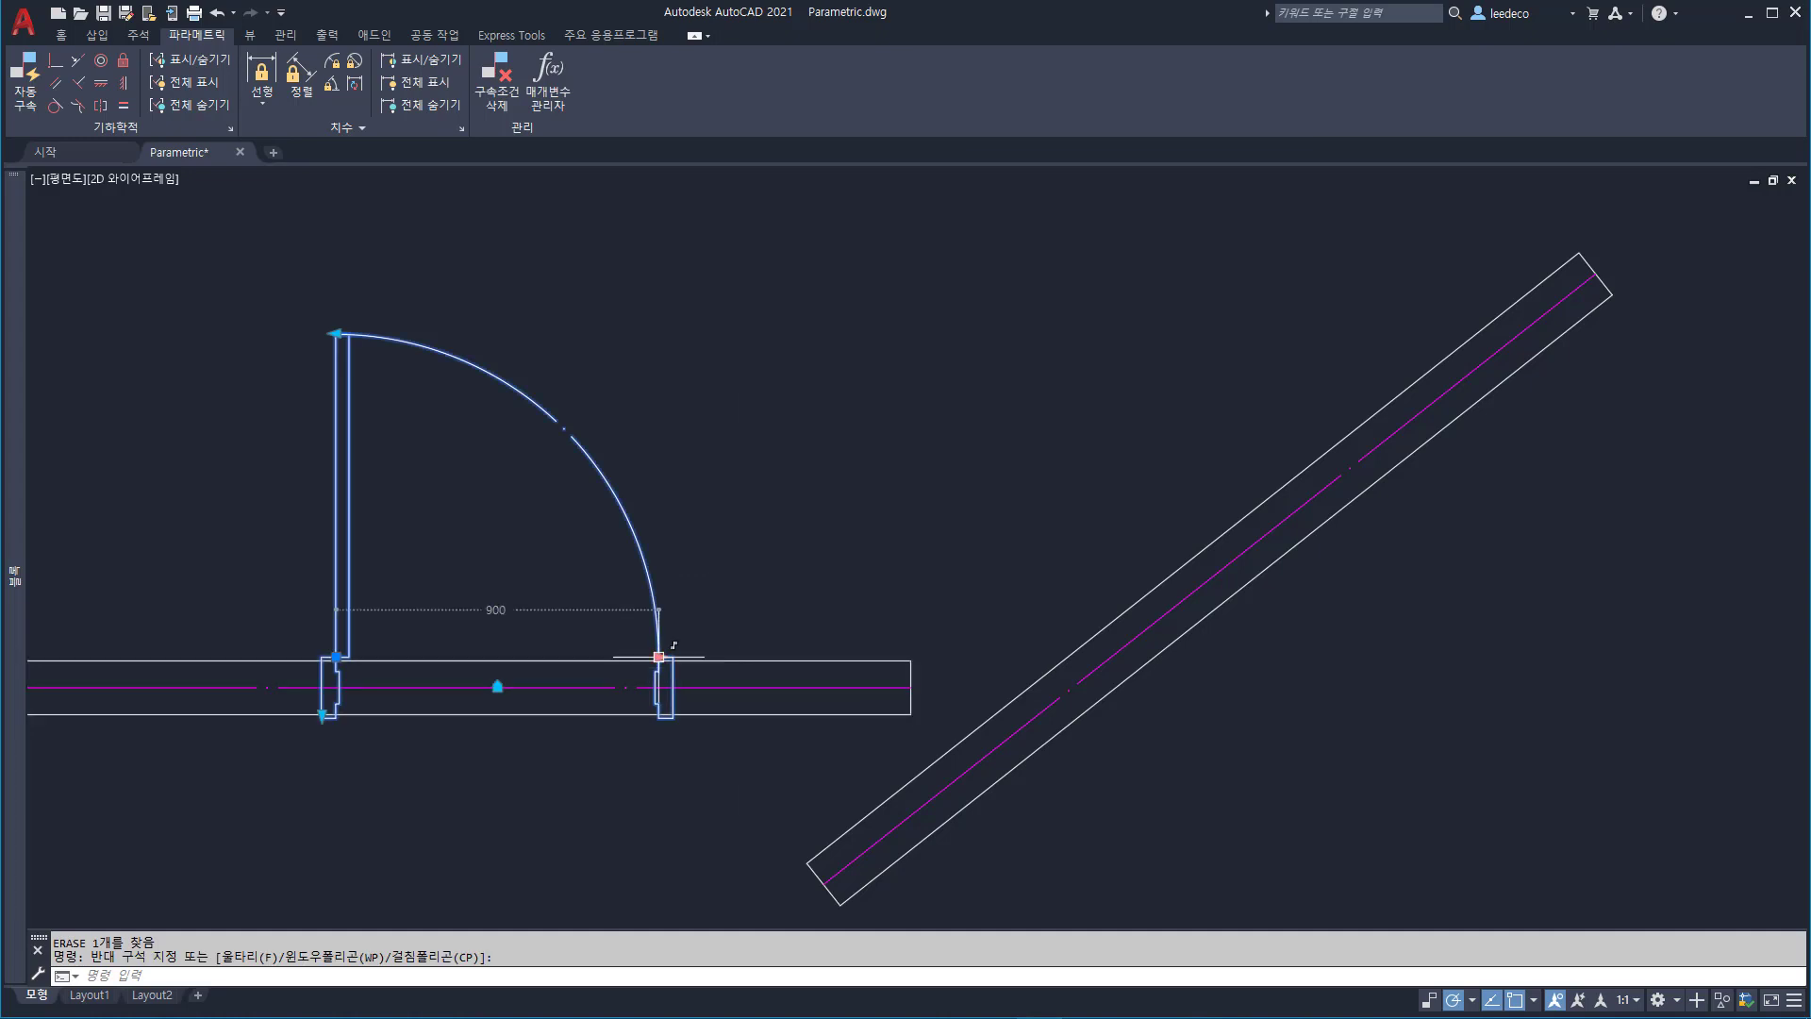
{"action": "left_click", "coordinate": [658, 656]}
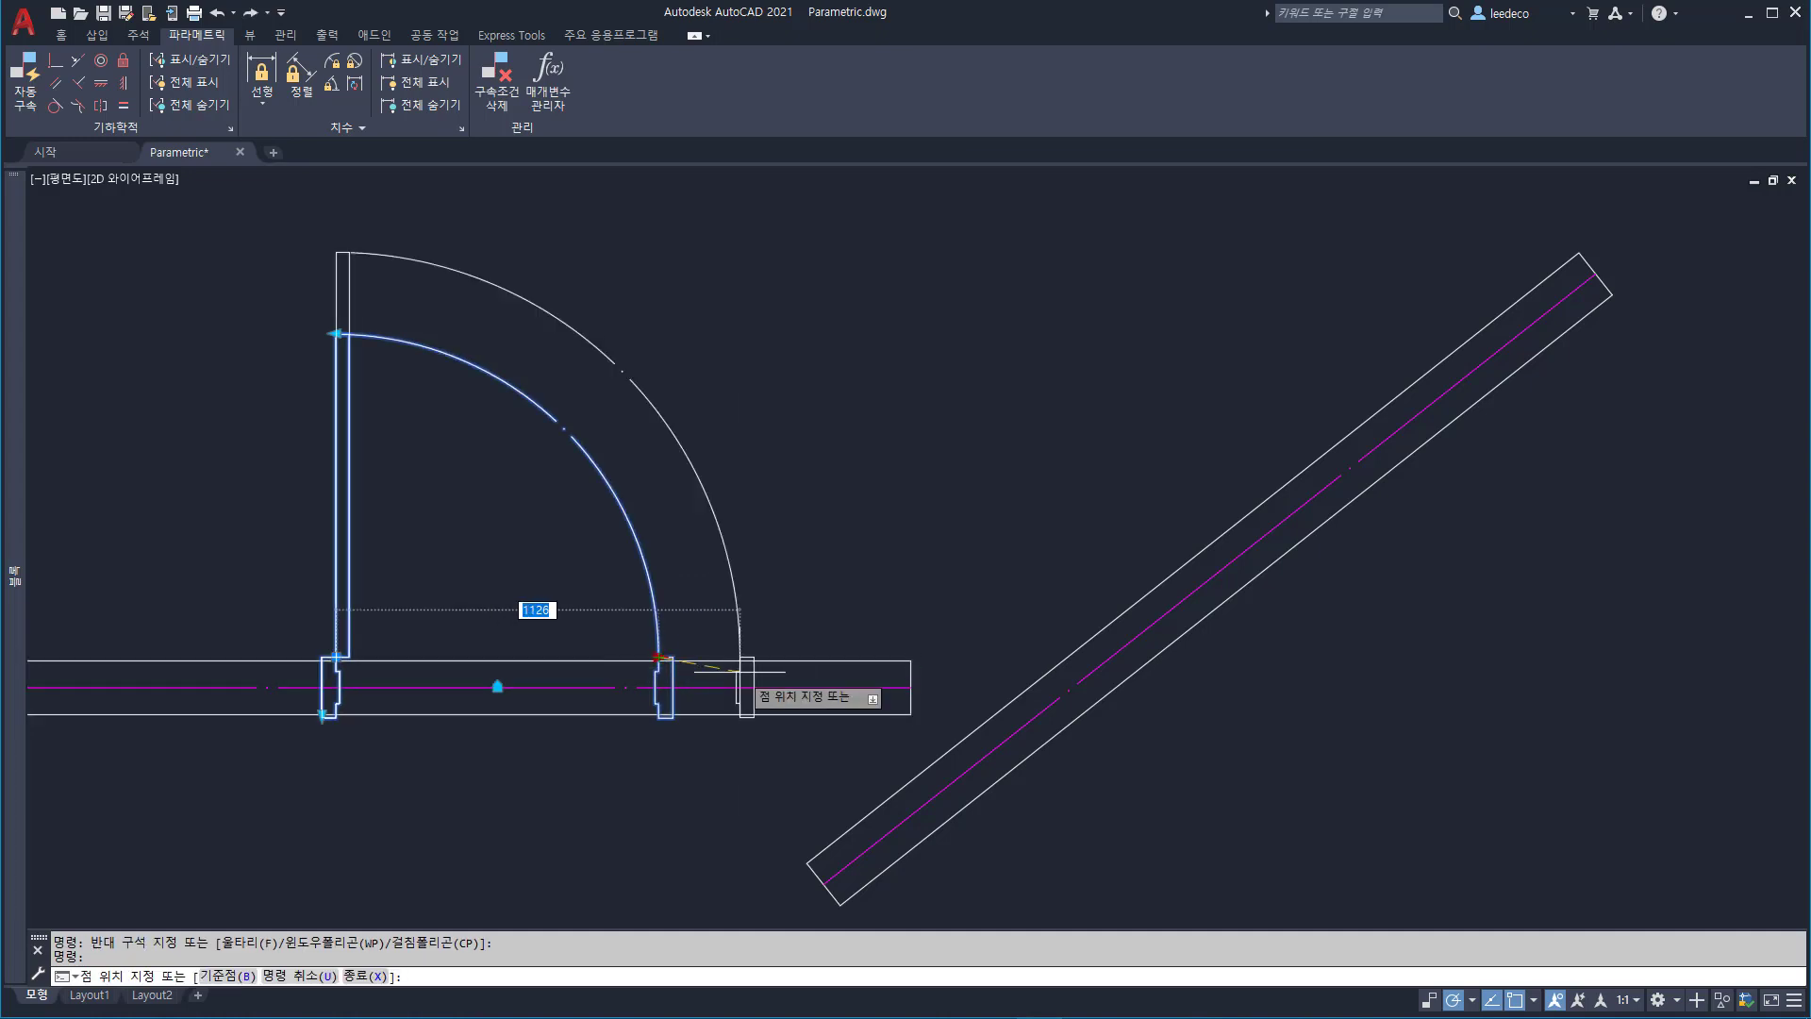
{"action": "type", "text": "12"}
{"action": "key", "text": "Return"}
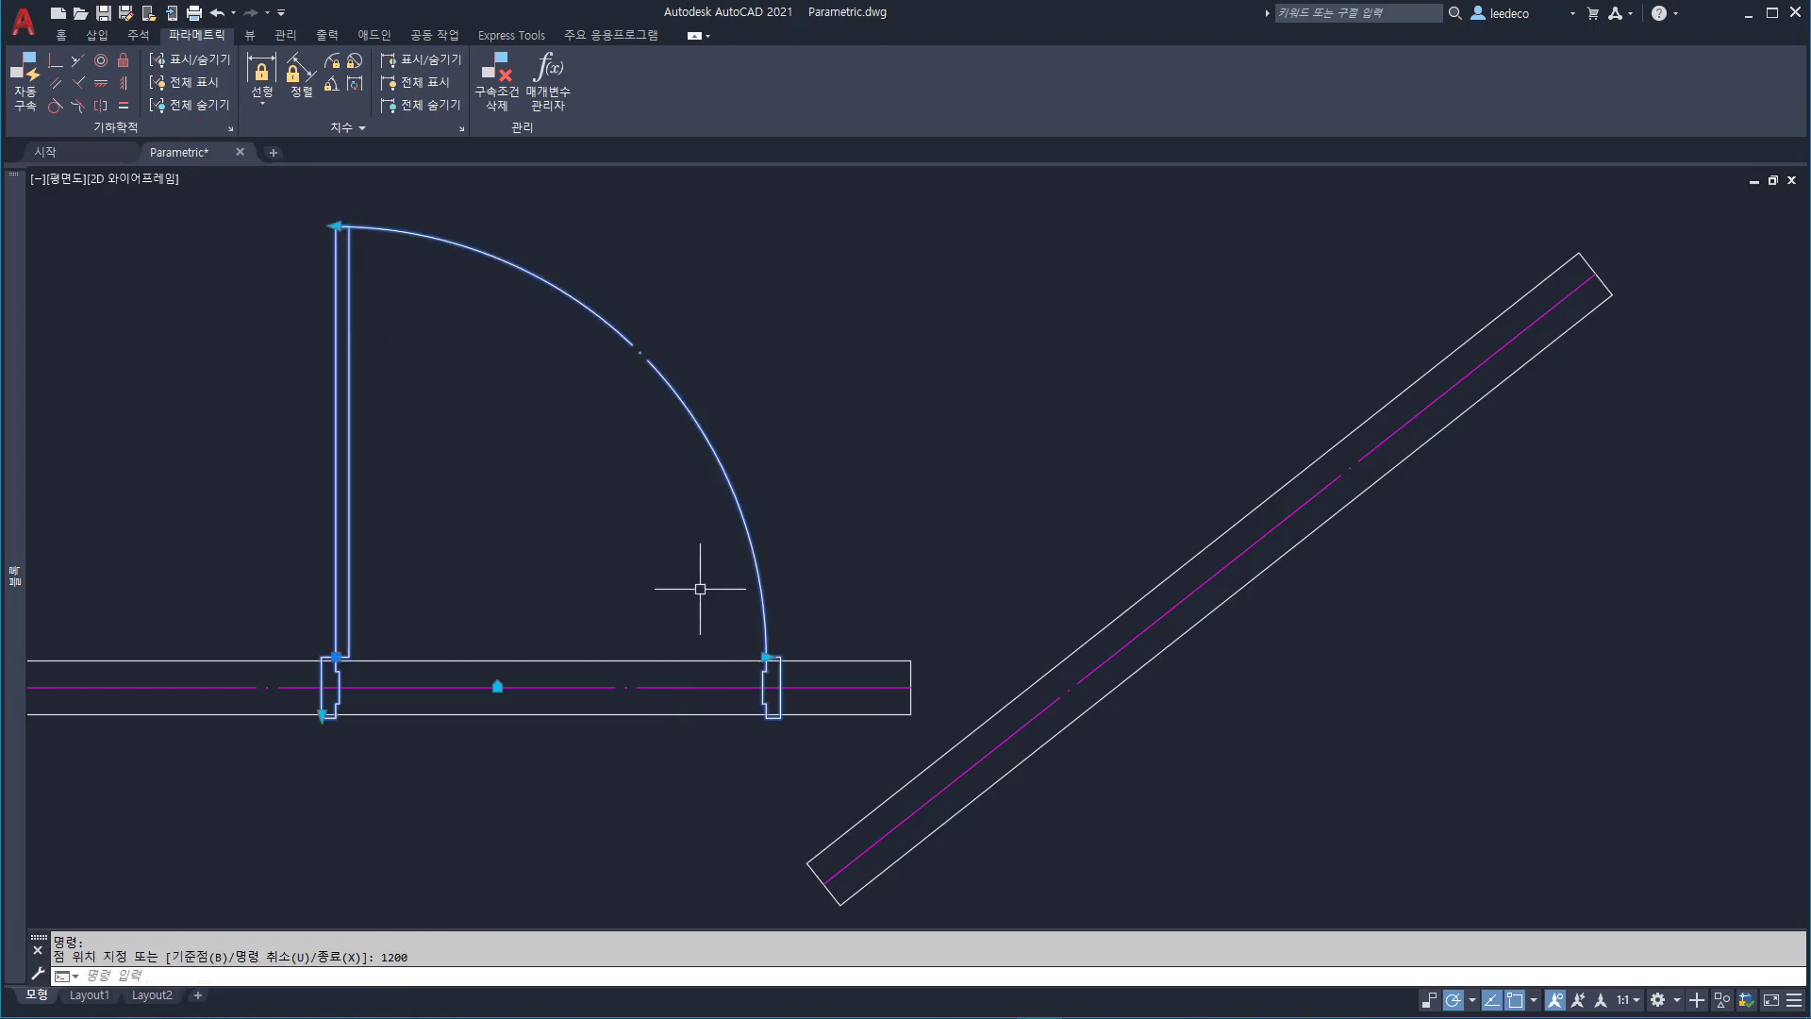
{"action": "key", "text": "Escape"}
- Set the width of the door in the horizontal wall to 800 with its width grip
{"action": "left_click", "coordinate": [821, 626]}
{"action": "left_click", "coordinate": [687, 592]}
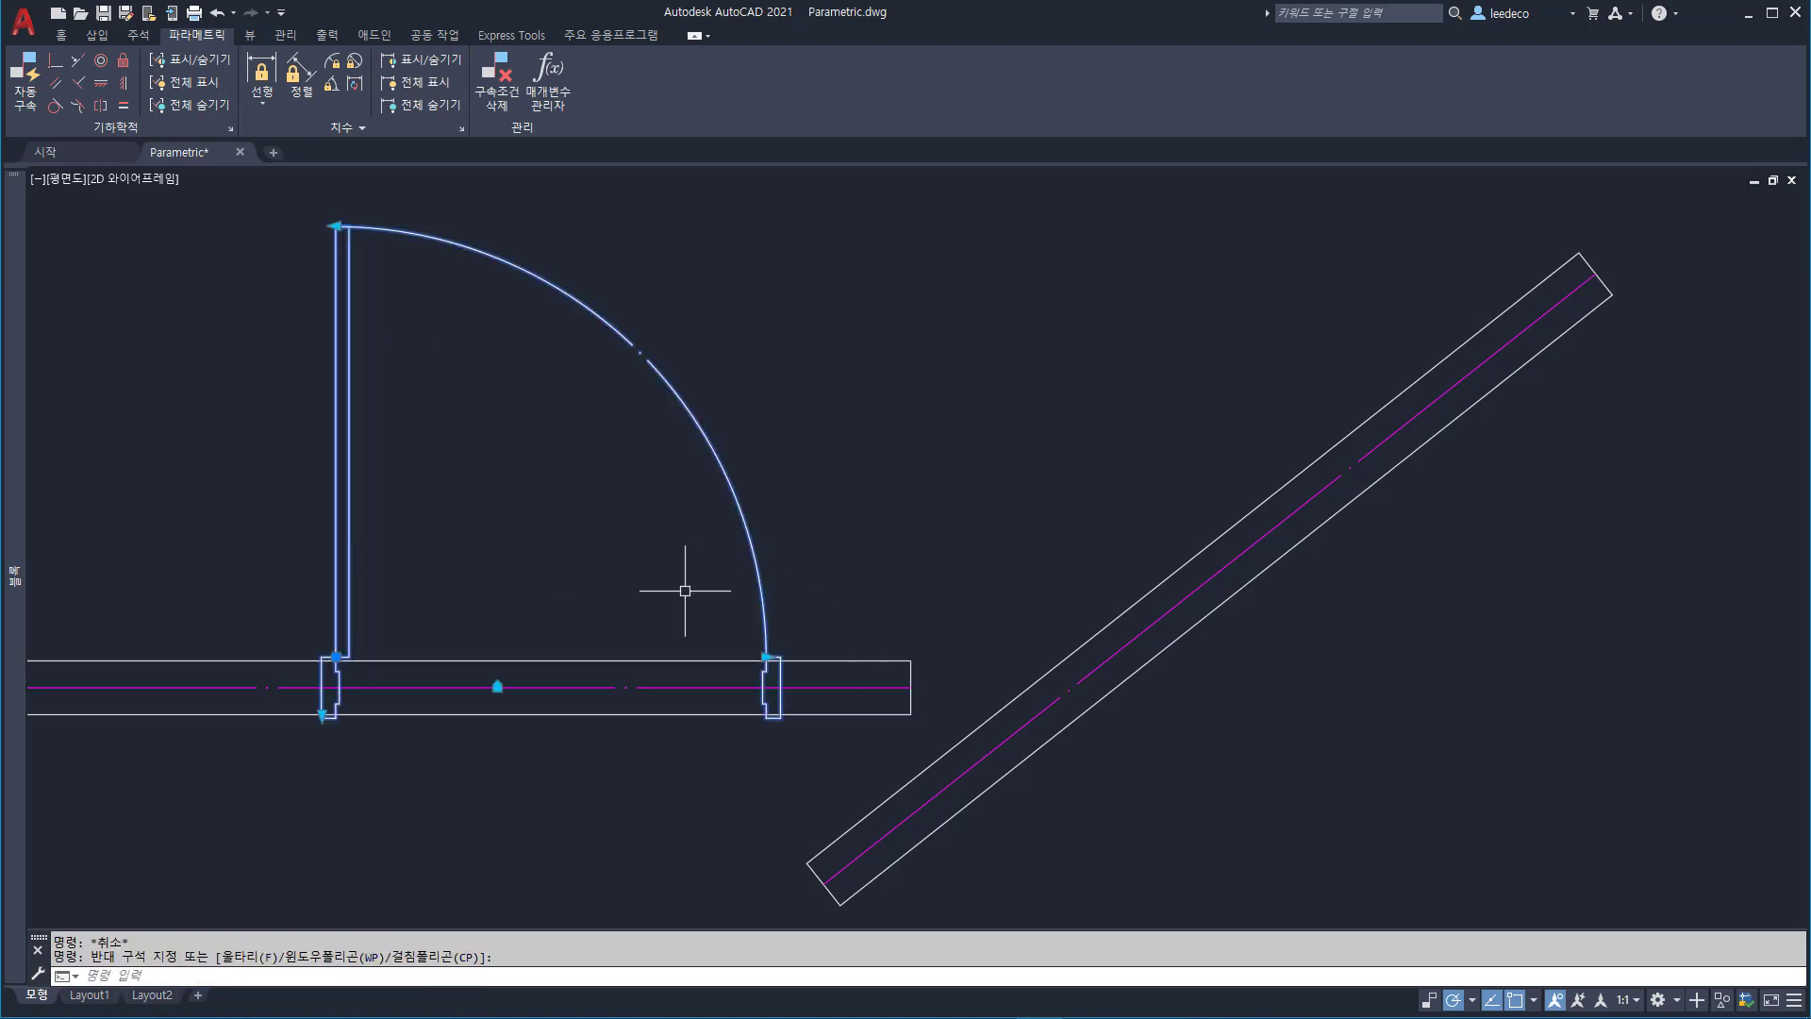
{"action": "left_click", "coordinate": [766, 656]}
{"action": "type", "text": "8"}
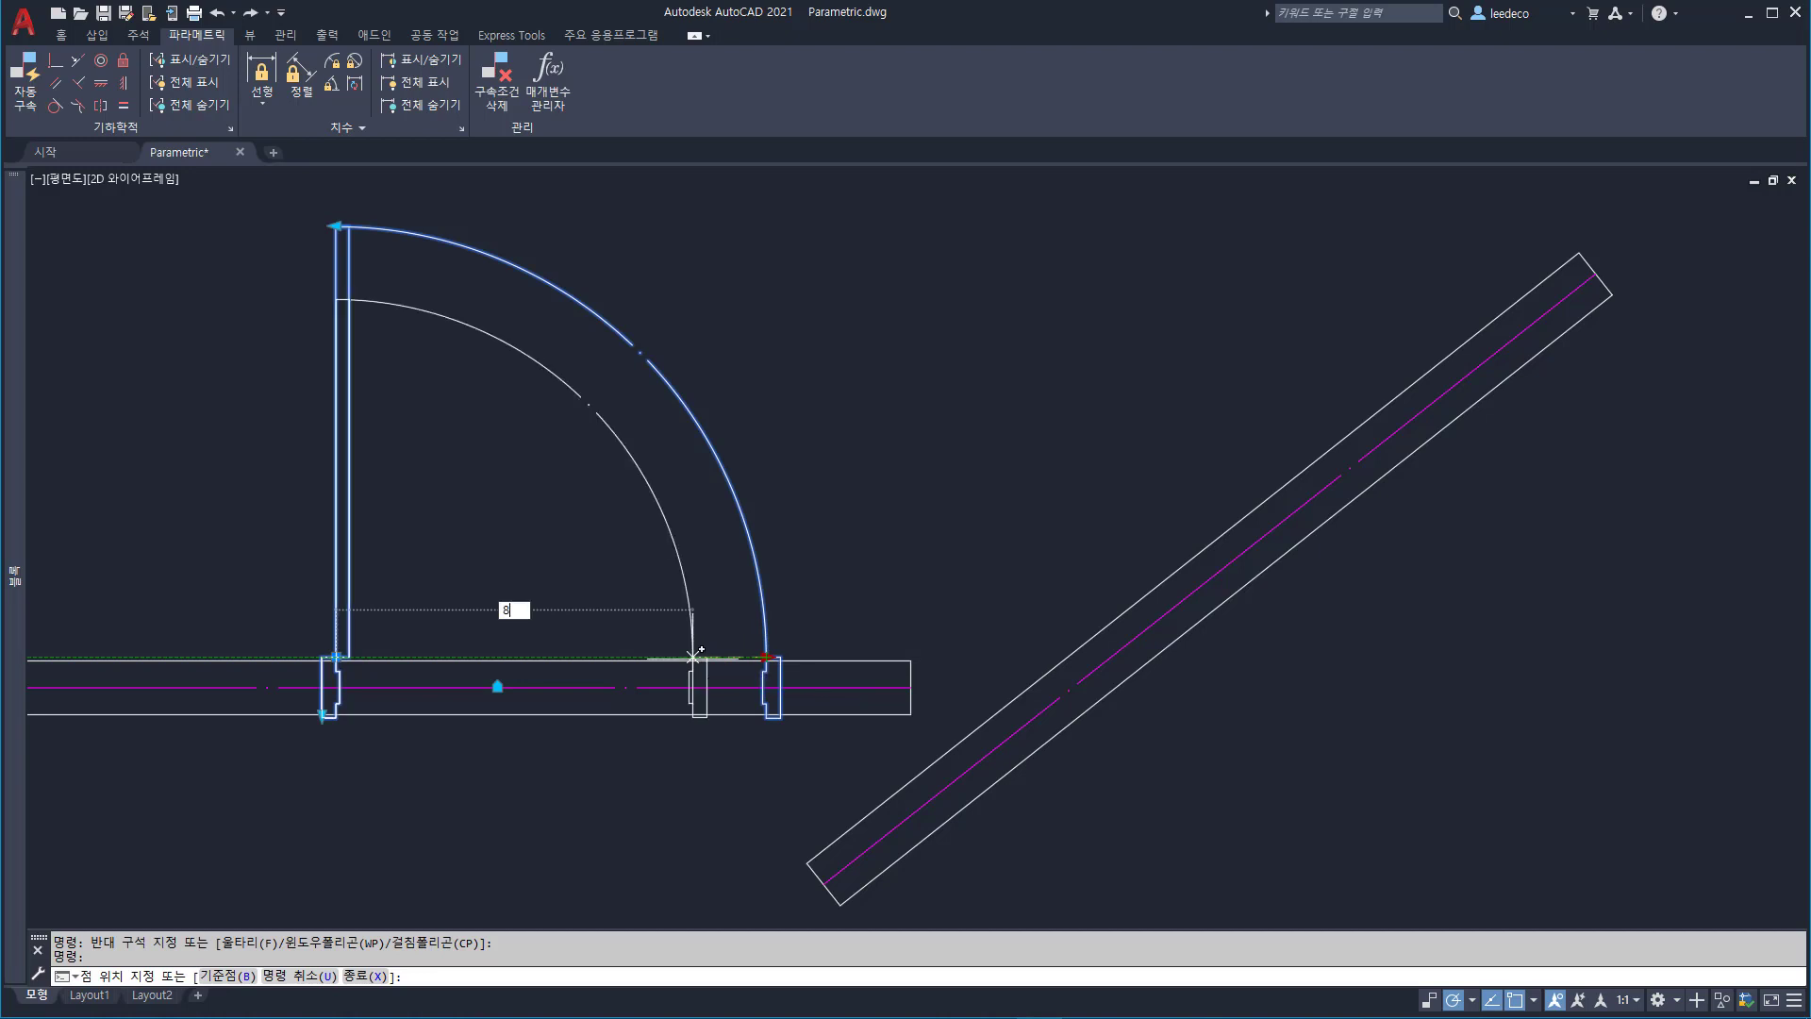
{"action": "type", "text": "00"}
{"action": "key", "text": "Return"}
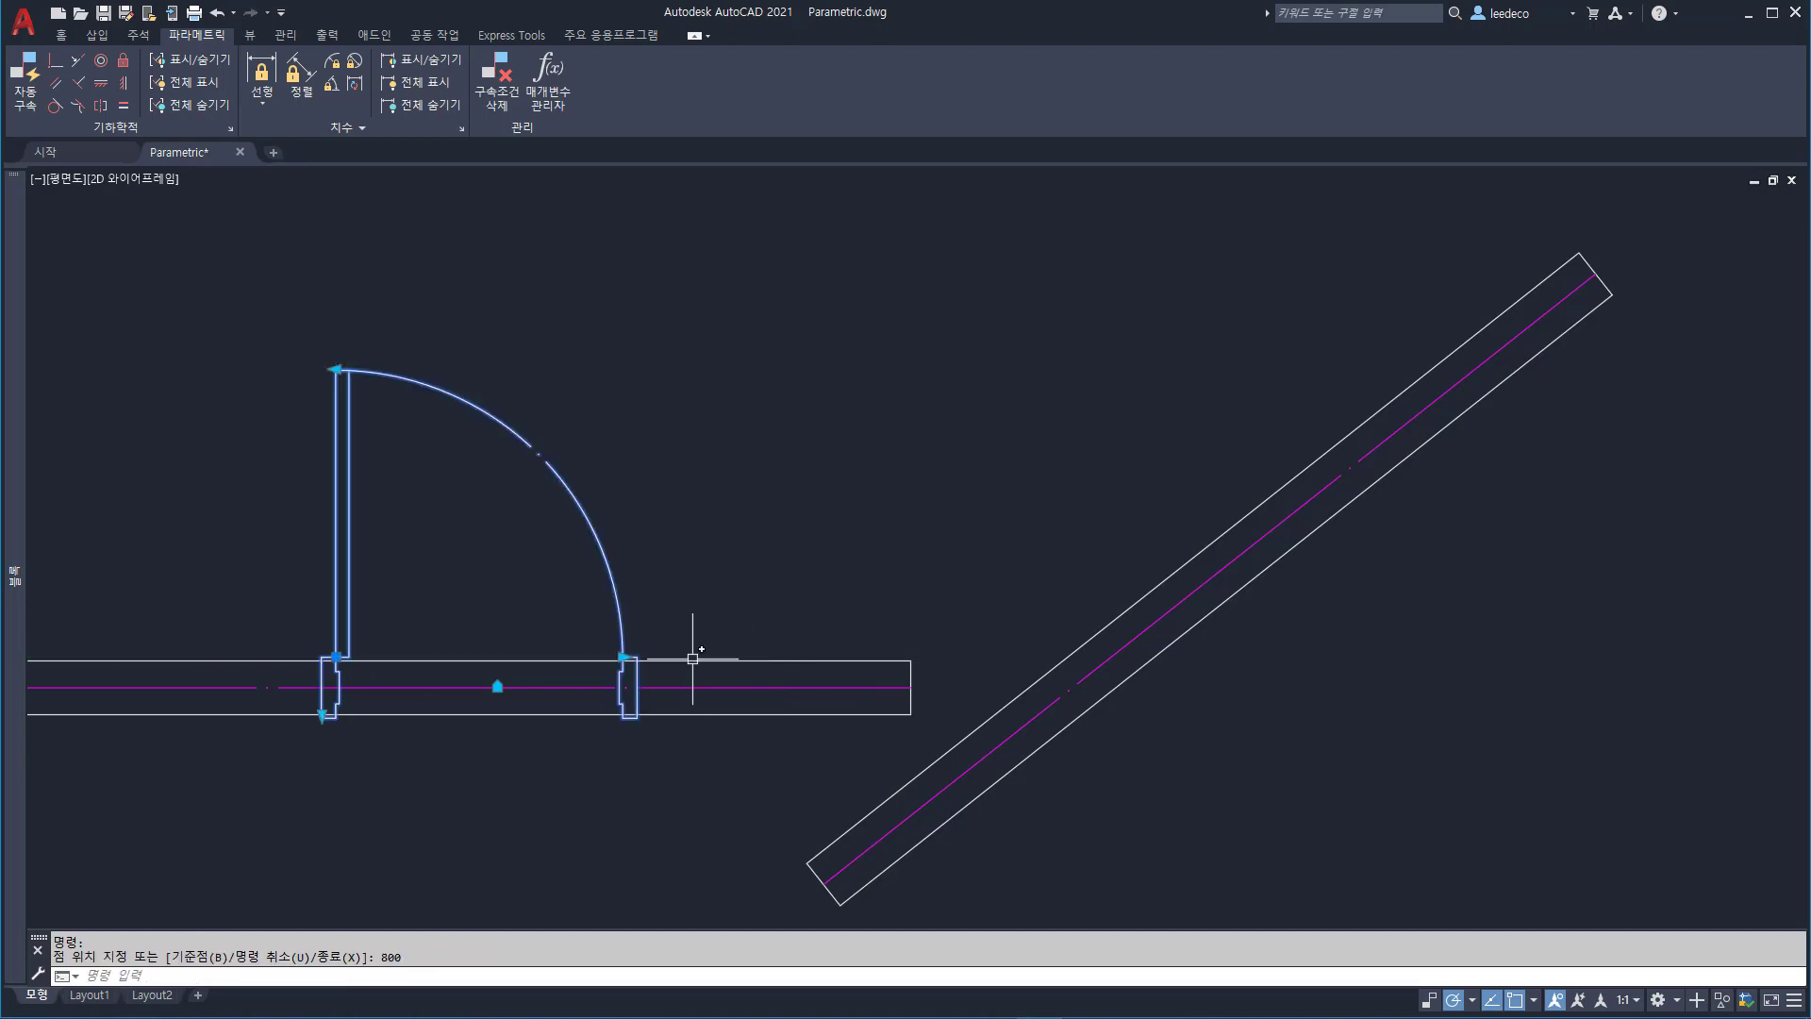
{"action": "key", "text": "Escape"}
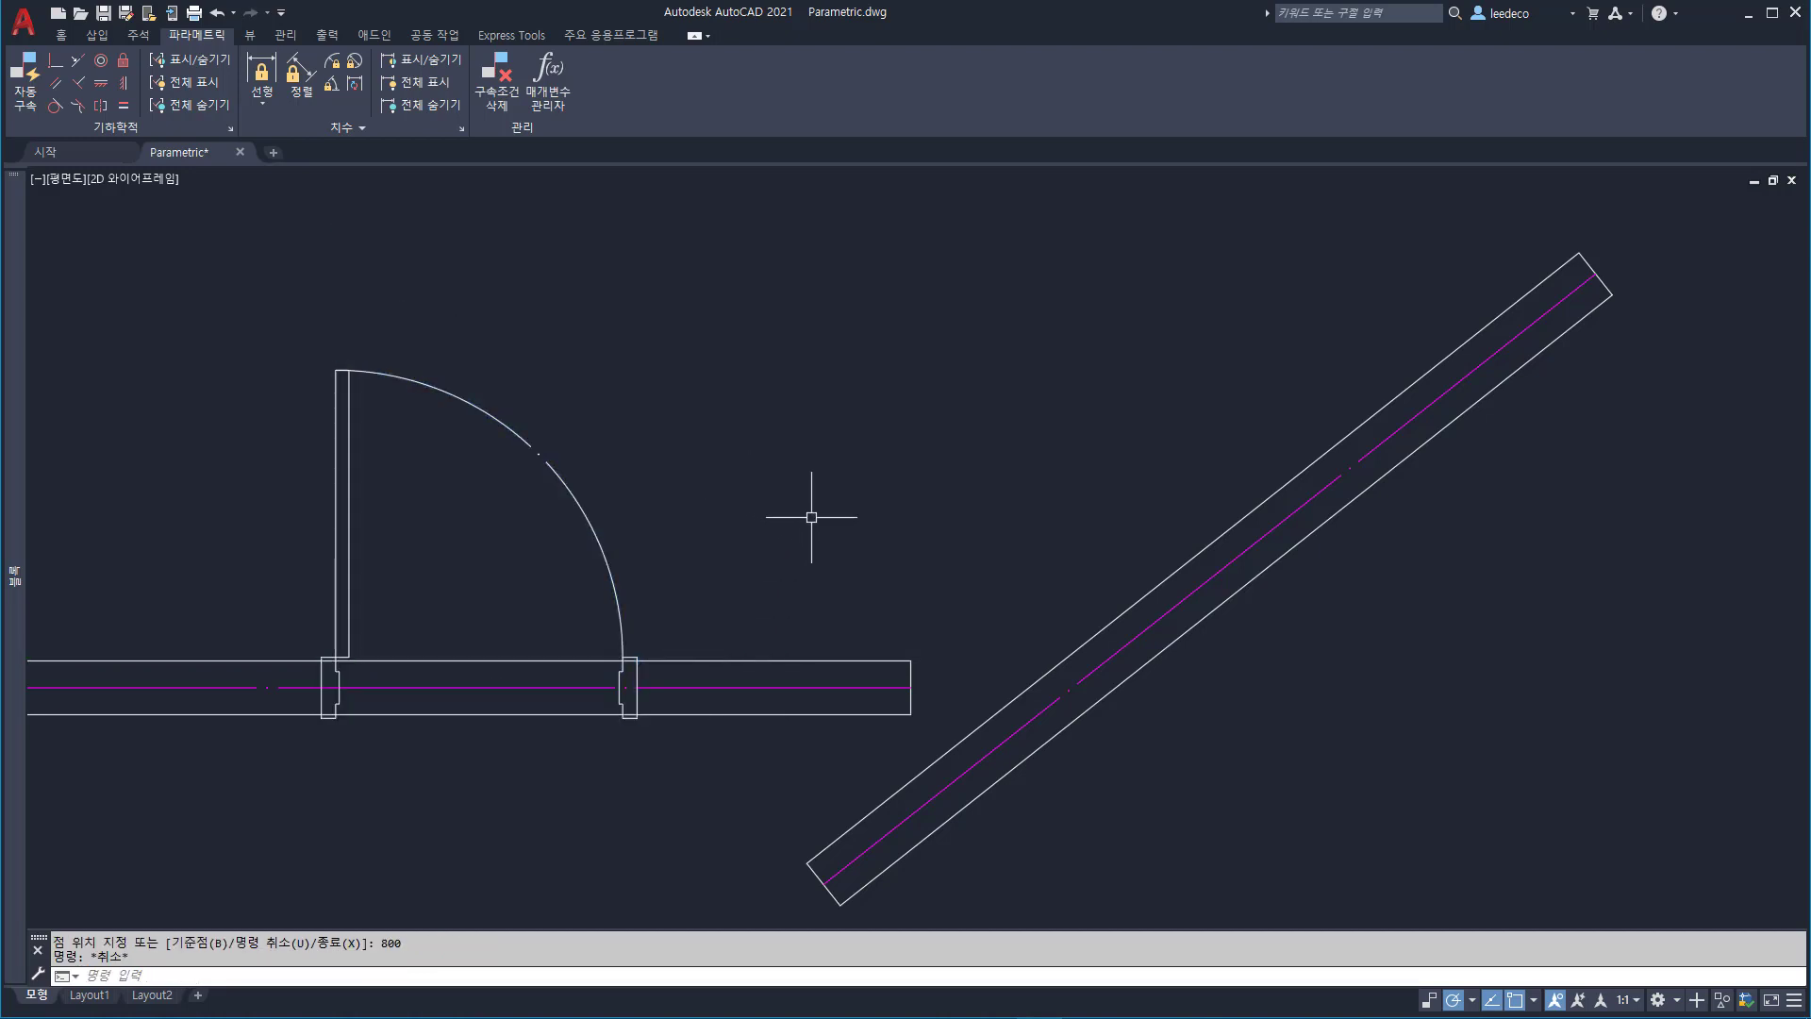
- Open the 방화문 door block's definition in the Block Editor
{"action": "left_click", "coordinate": [740, 561]}
{"action": "left_click", "coordinate": [513, 525]}
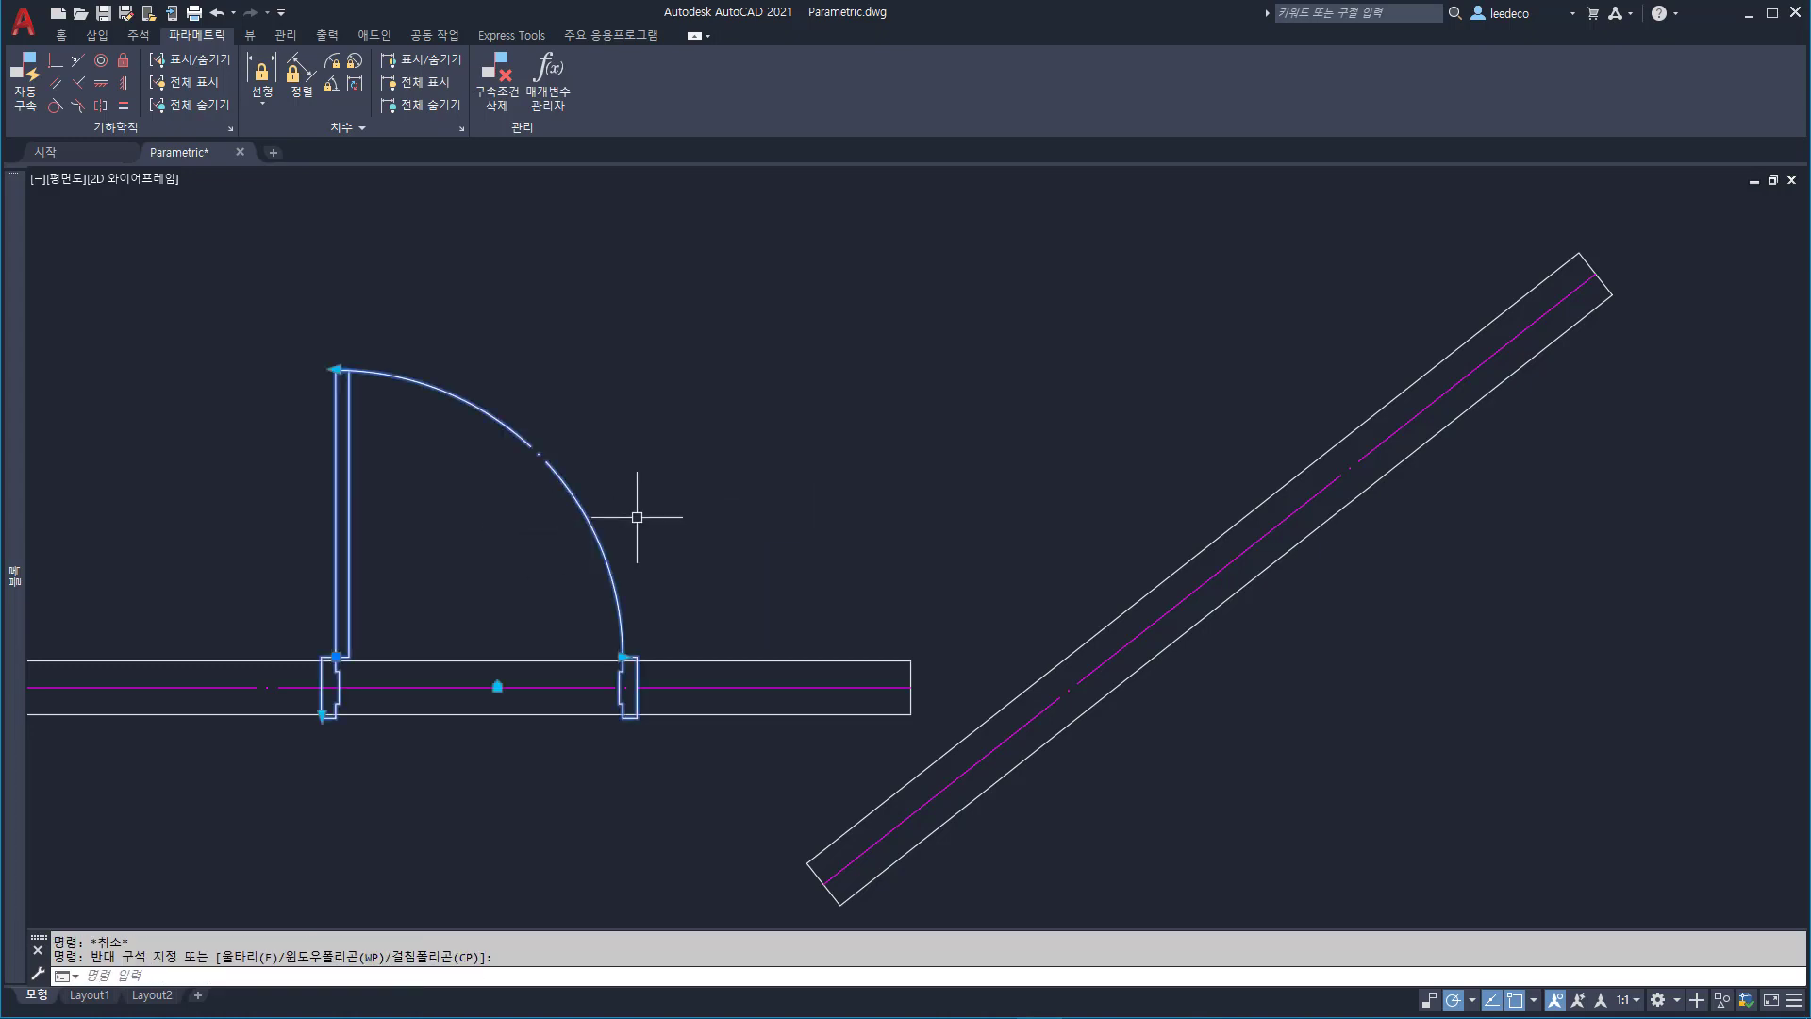
{"action": "key", "text": "Escape"}
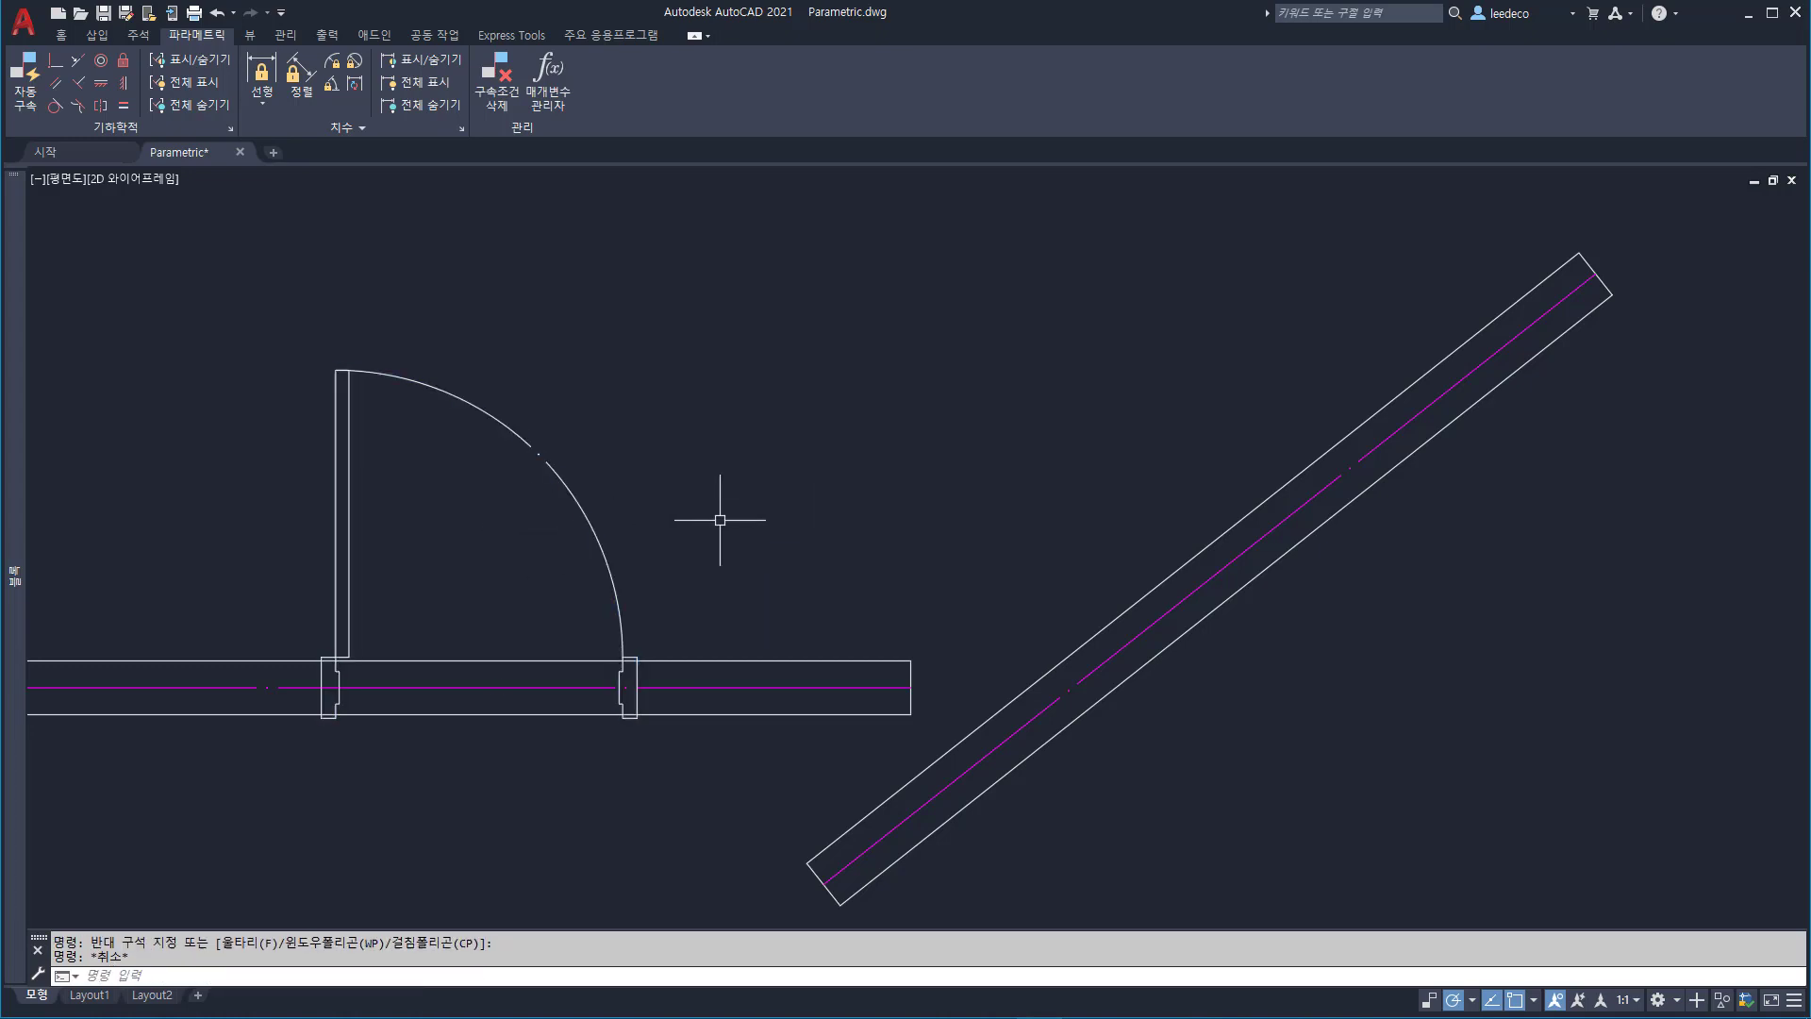
{"action": "double_click", "coordinate": [607, 525]}
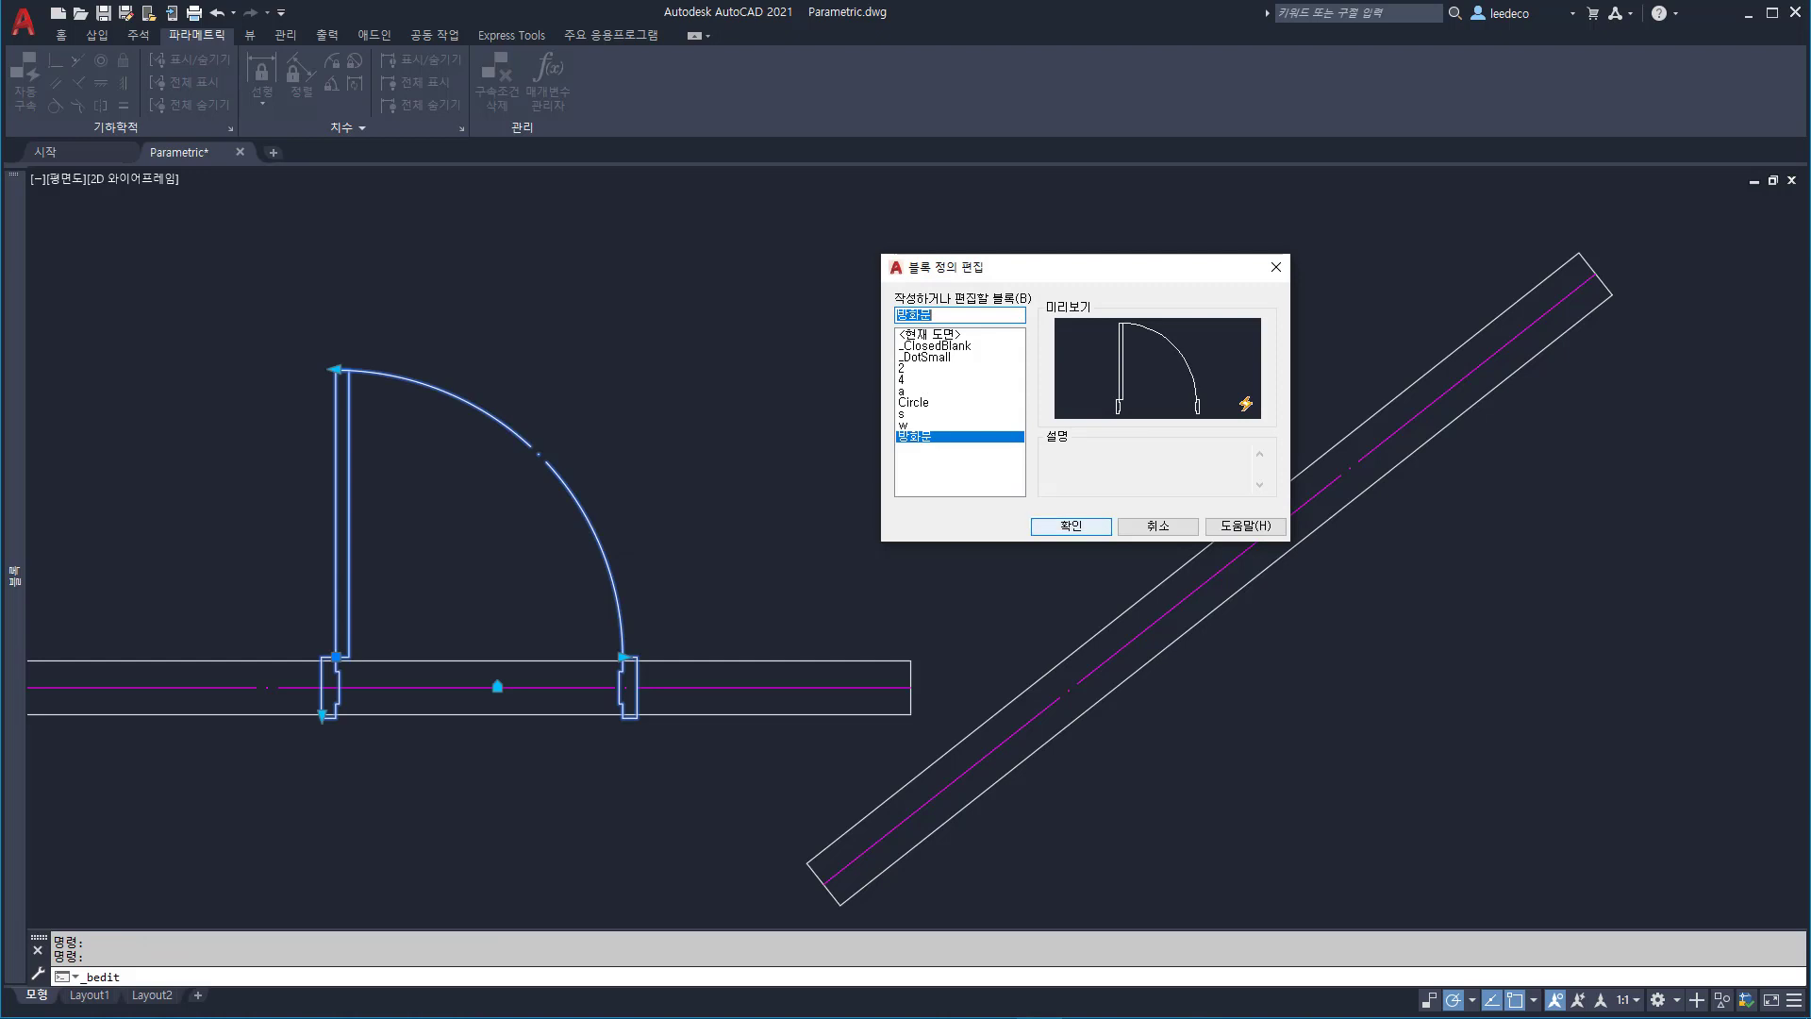
{"action": "left_click", "coordinate": [1070, 524]}
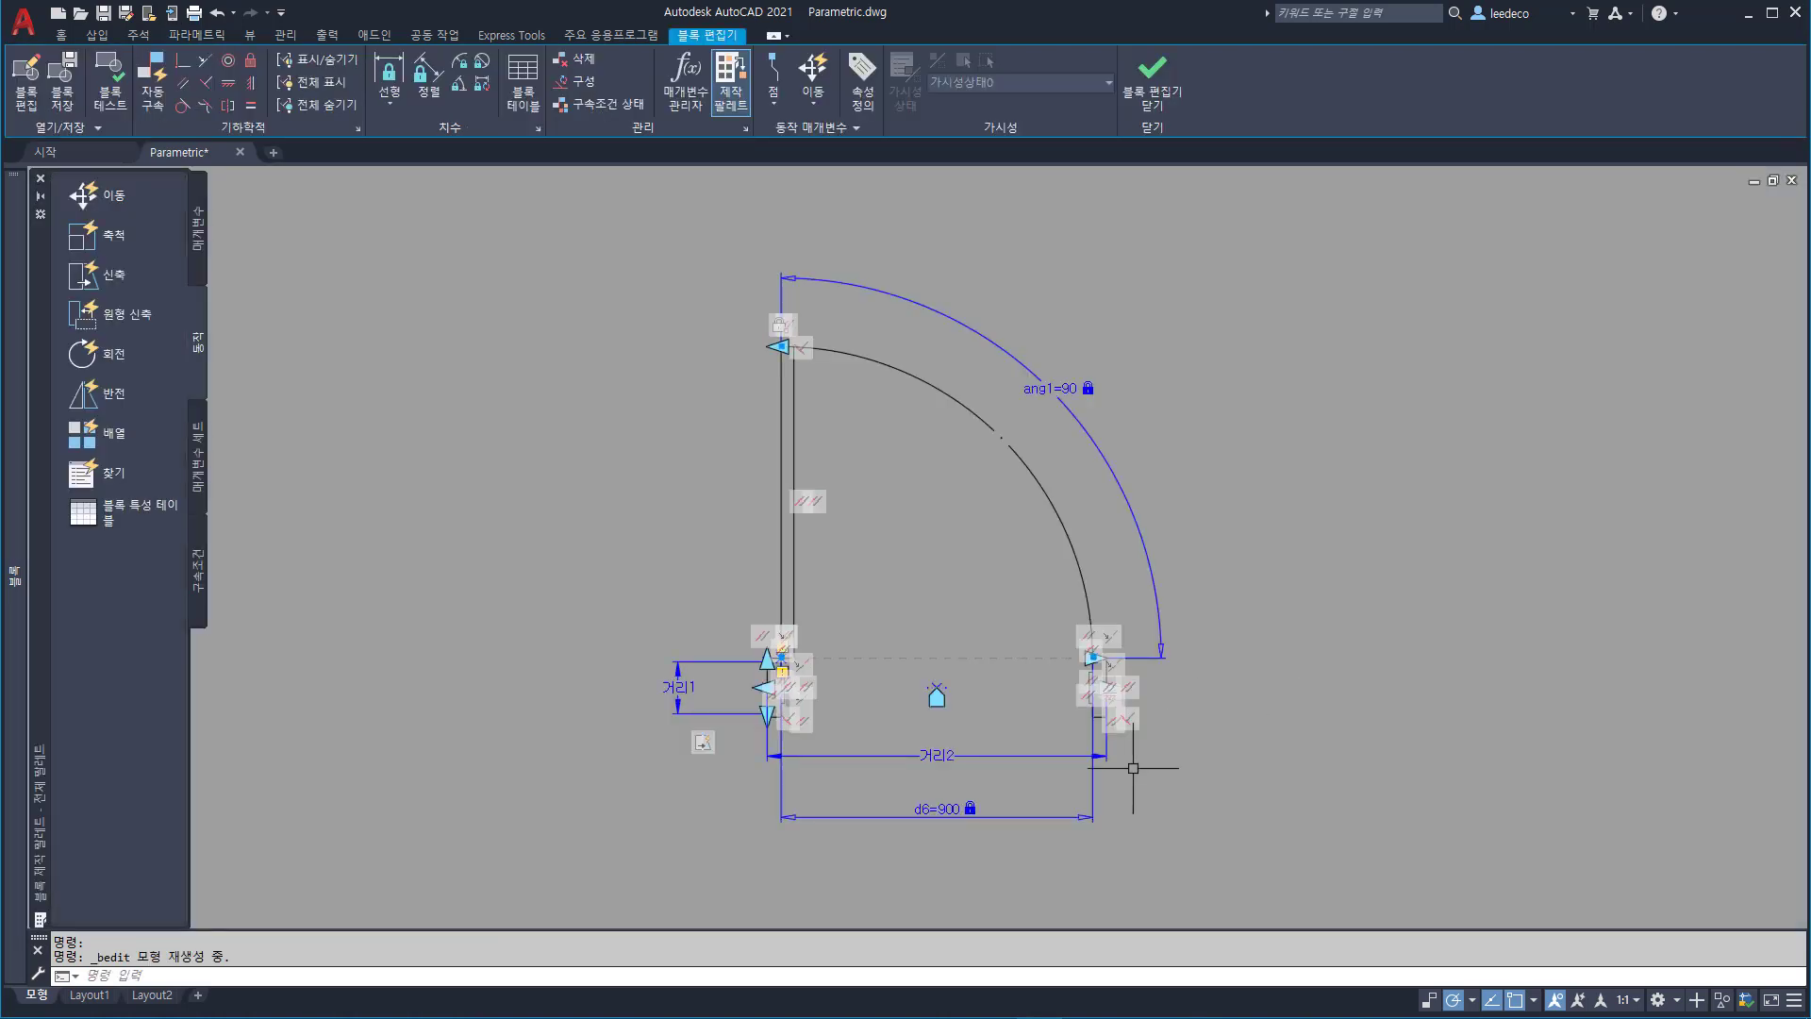
- Examine the constraints on the door frame and the door leaf in the Block Editor
{"action": "scroll", "coordinate": [925, 614], "scroll_direction": "up", "scroll_amount": 6}
{"action": "middle_click_drag", "start_coordinate": [696, 750], "coordinate": [895, 510]}
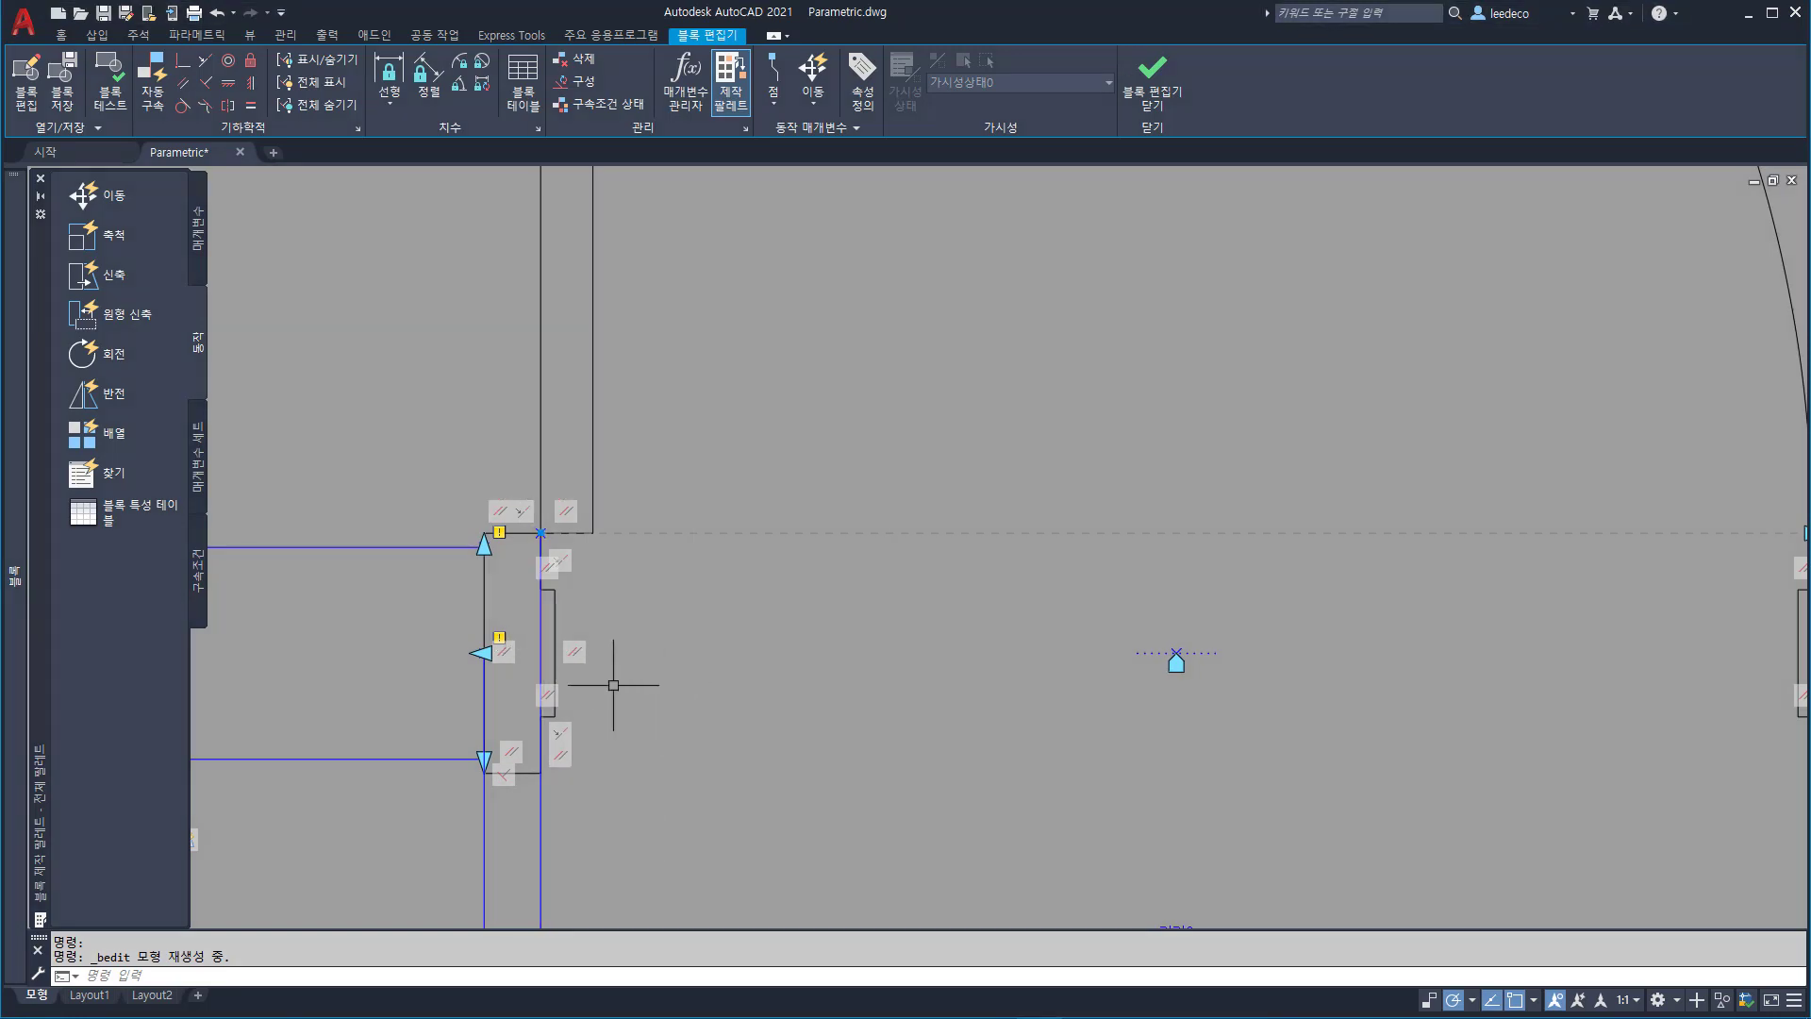
{"action": "scroll", "coordinate": [566, 725], "scroll_direction": "down", "scroll_amount": 2}
{"action": "key", "text": "Escape"}
{"action": "left_click", "coordinate": [707, 590]}
{"action": "left_click", "coordinate": [500, 490]}
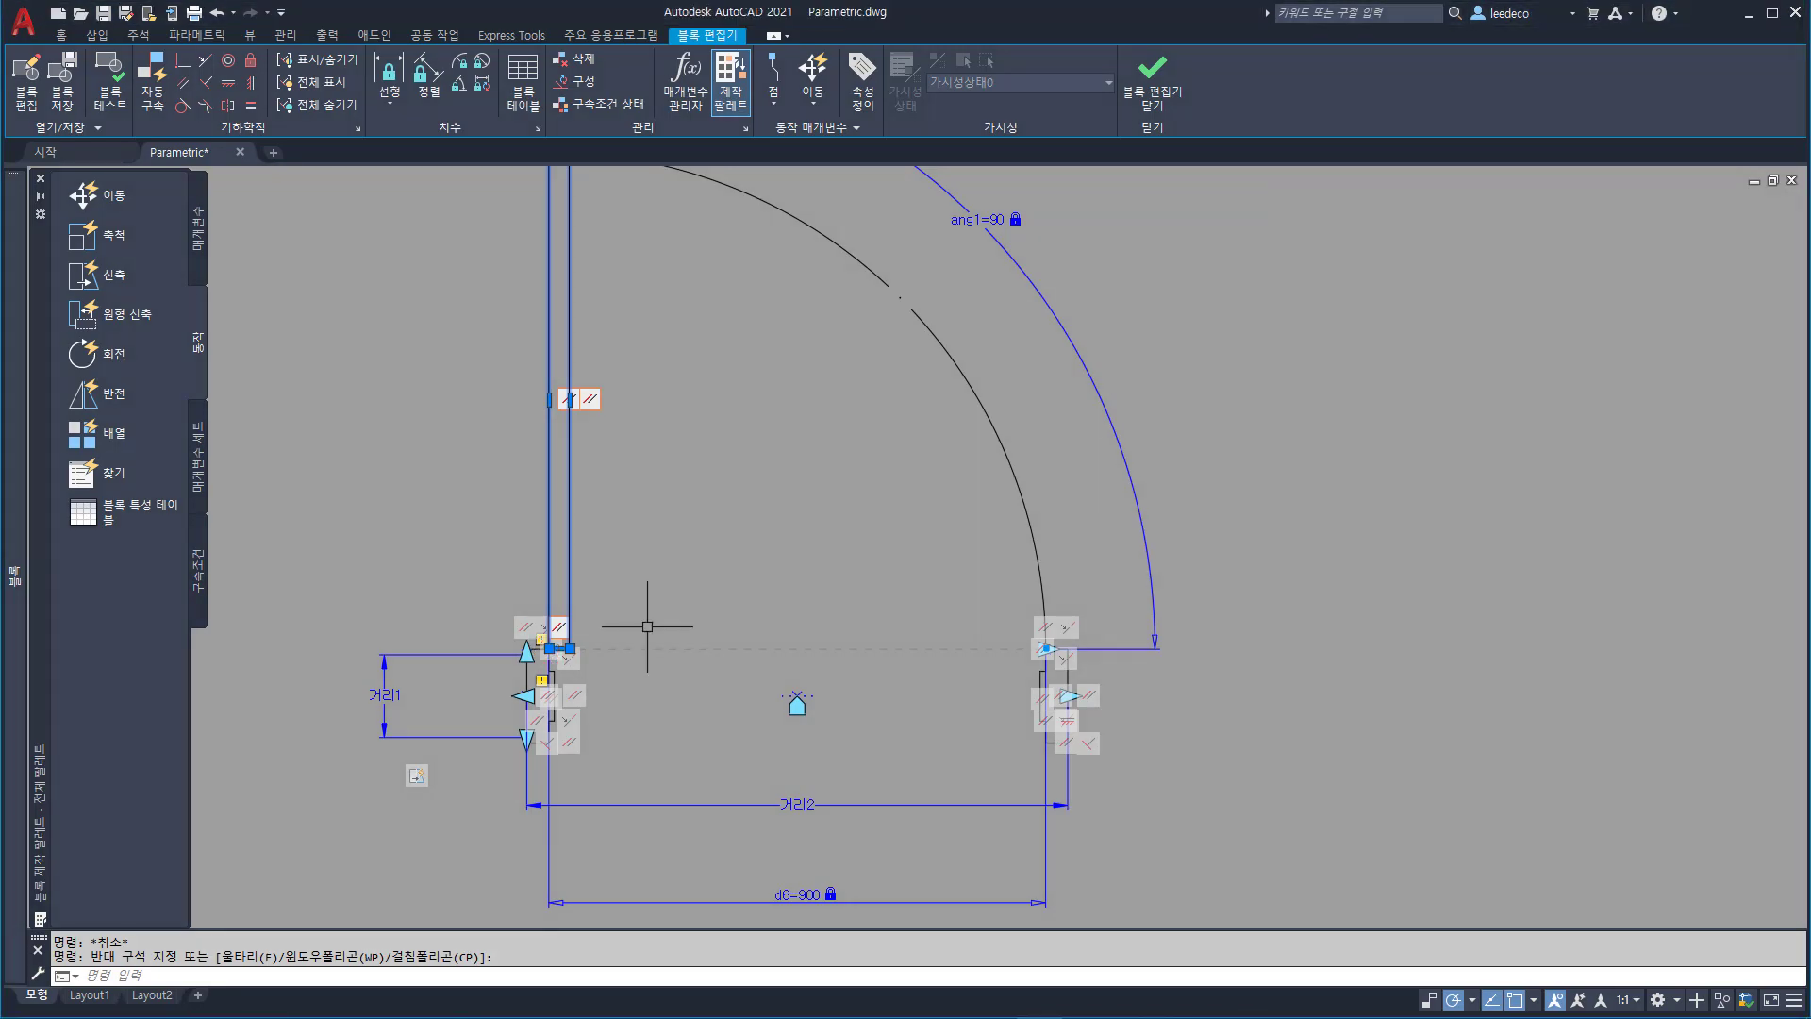
{"action": "middle_click_drag", "start_coordinate": [646, 618], "coordinate": [736, 856]}
{"action": "scroll", "coordinate": [695, 295], "scroll_direction": "up", "scroll_amount": 3}
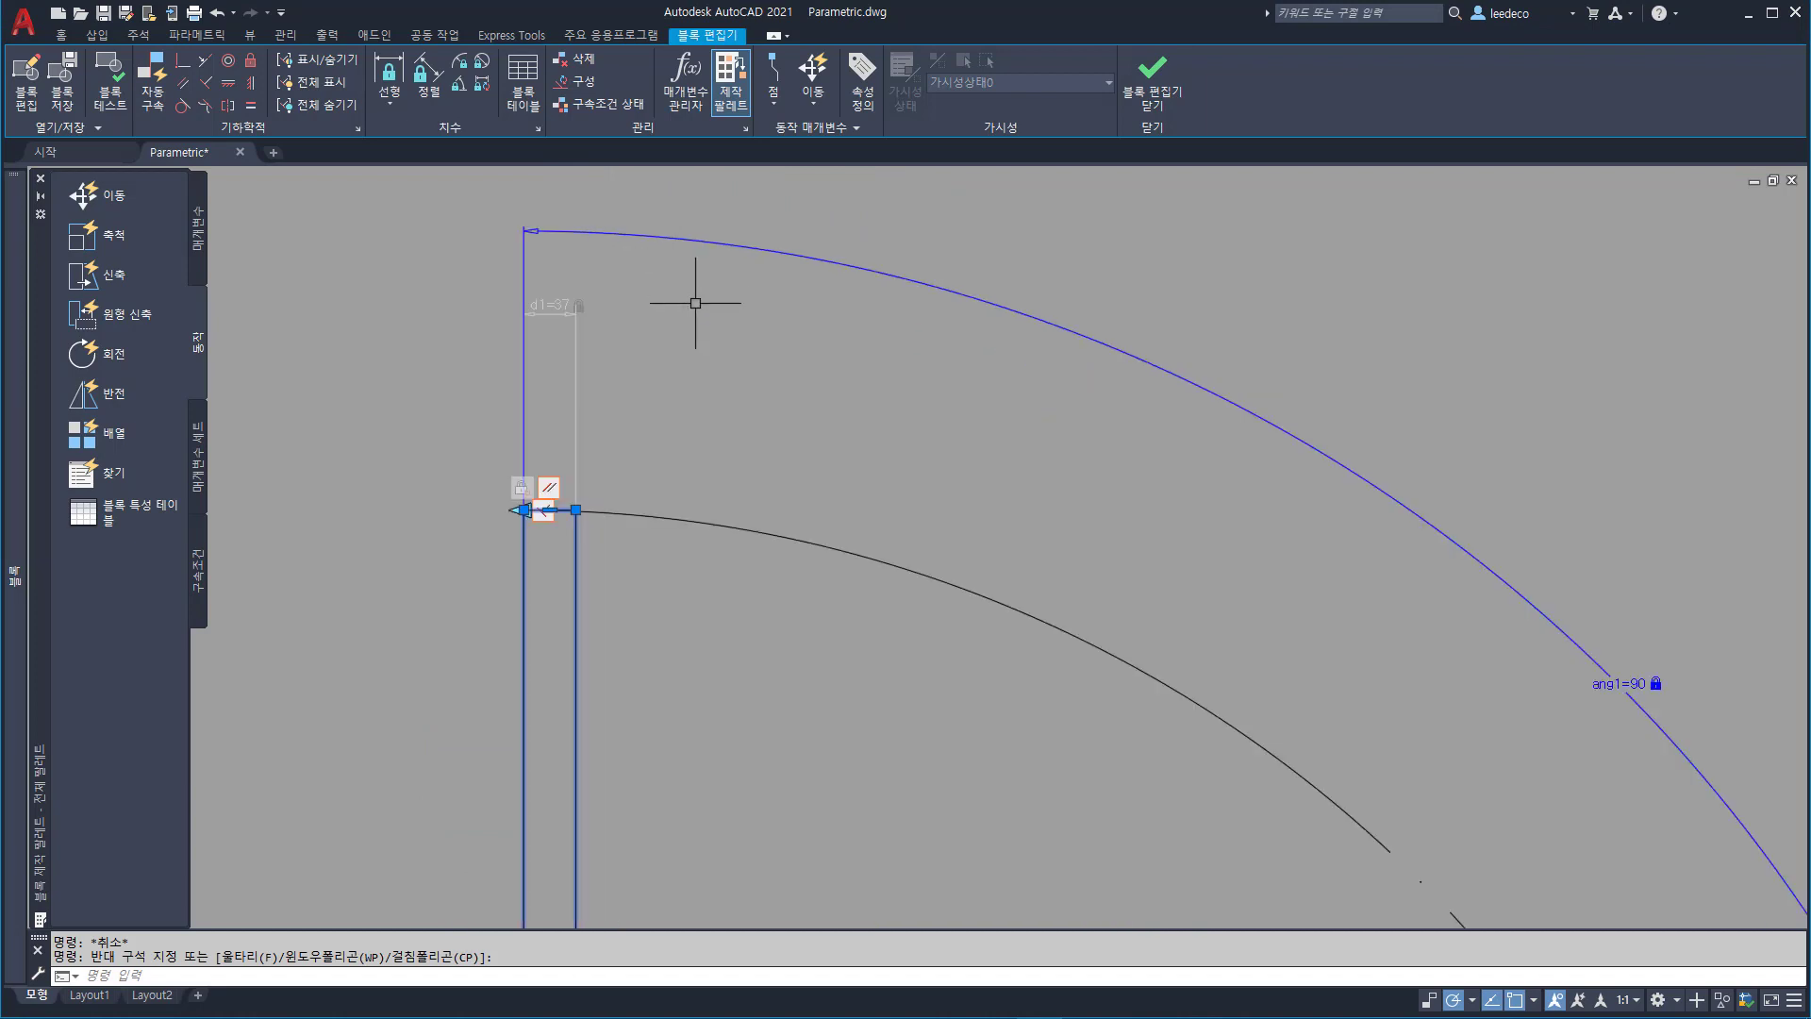
{"action": "key", "text": "Escape"}
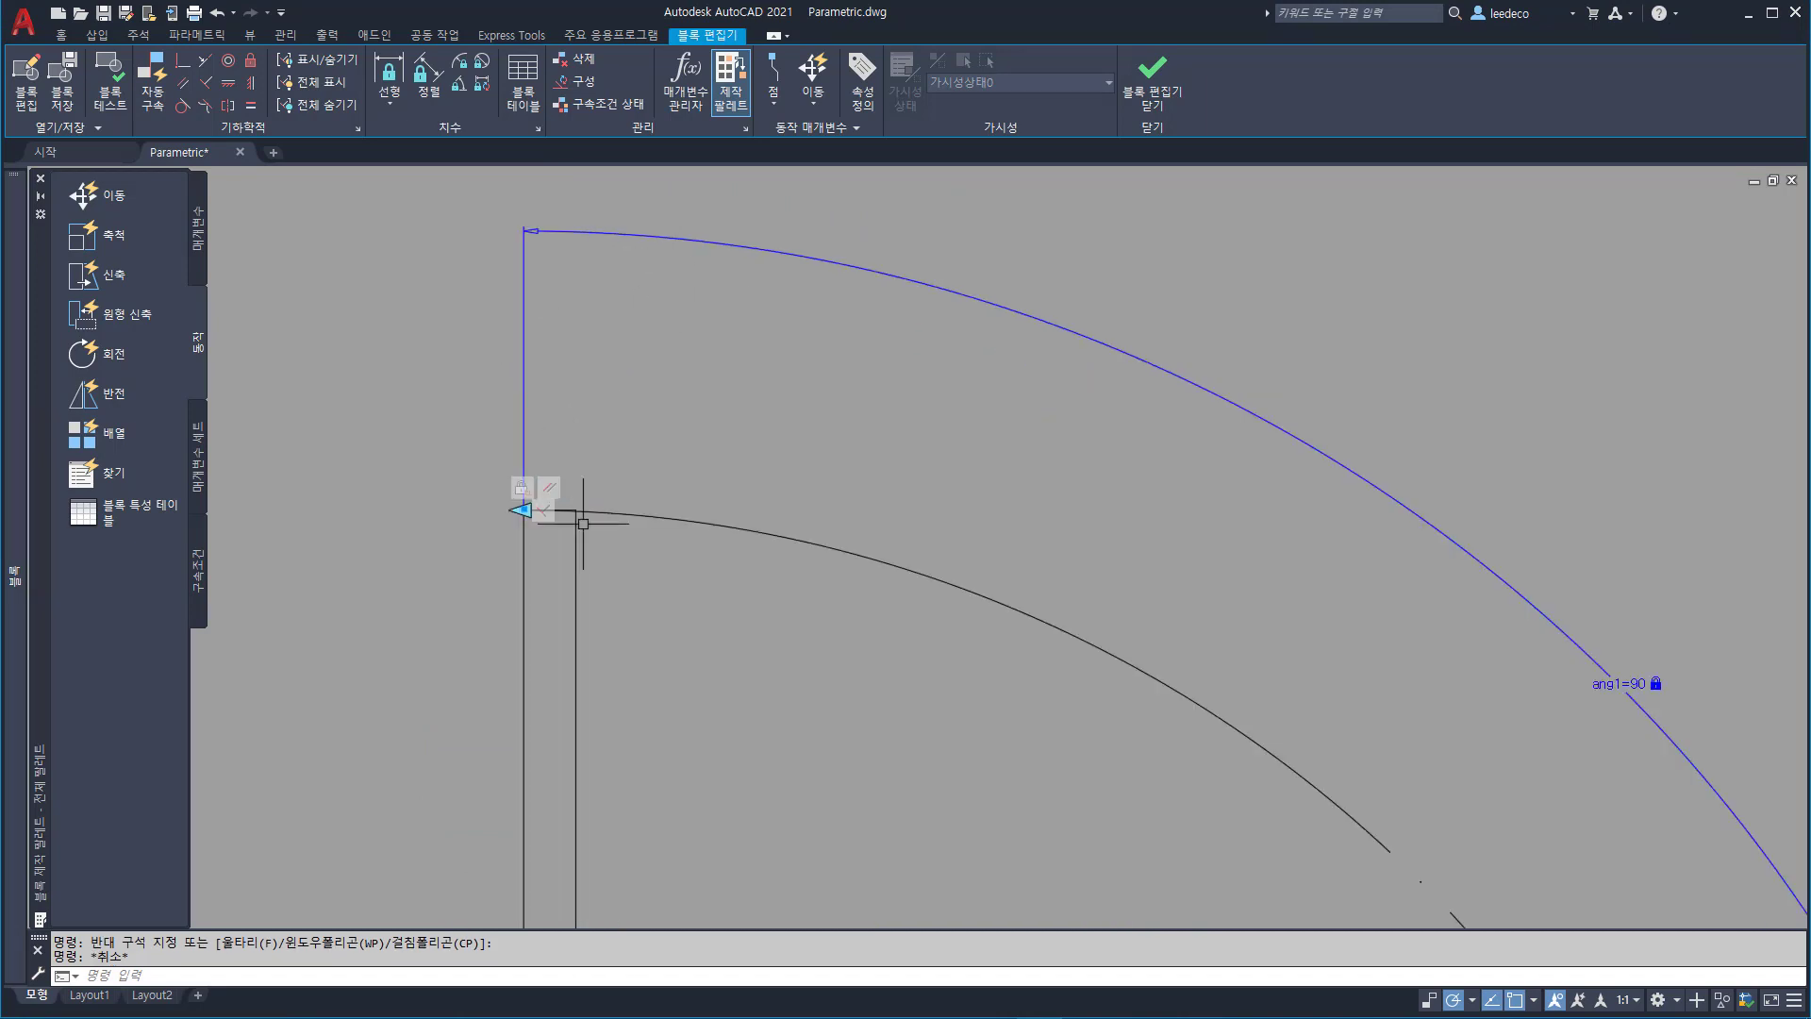
{"action": "left_click", "coordinate": [598, 591]}
{"action": "left_click", "coordinate": [505, 578]}
{"action": "key", "text": "Escape"}
{"action": "key", "text": "Escape"}
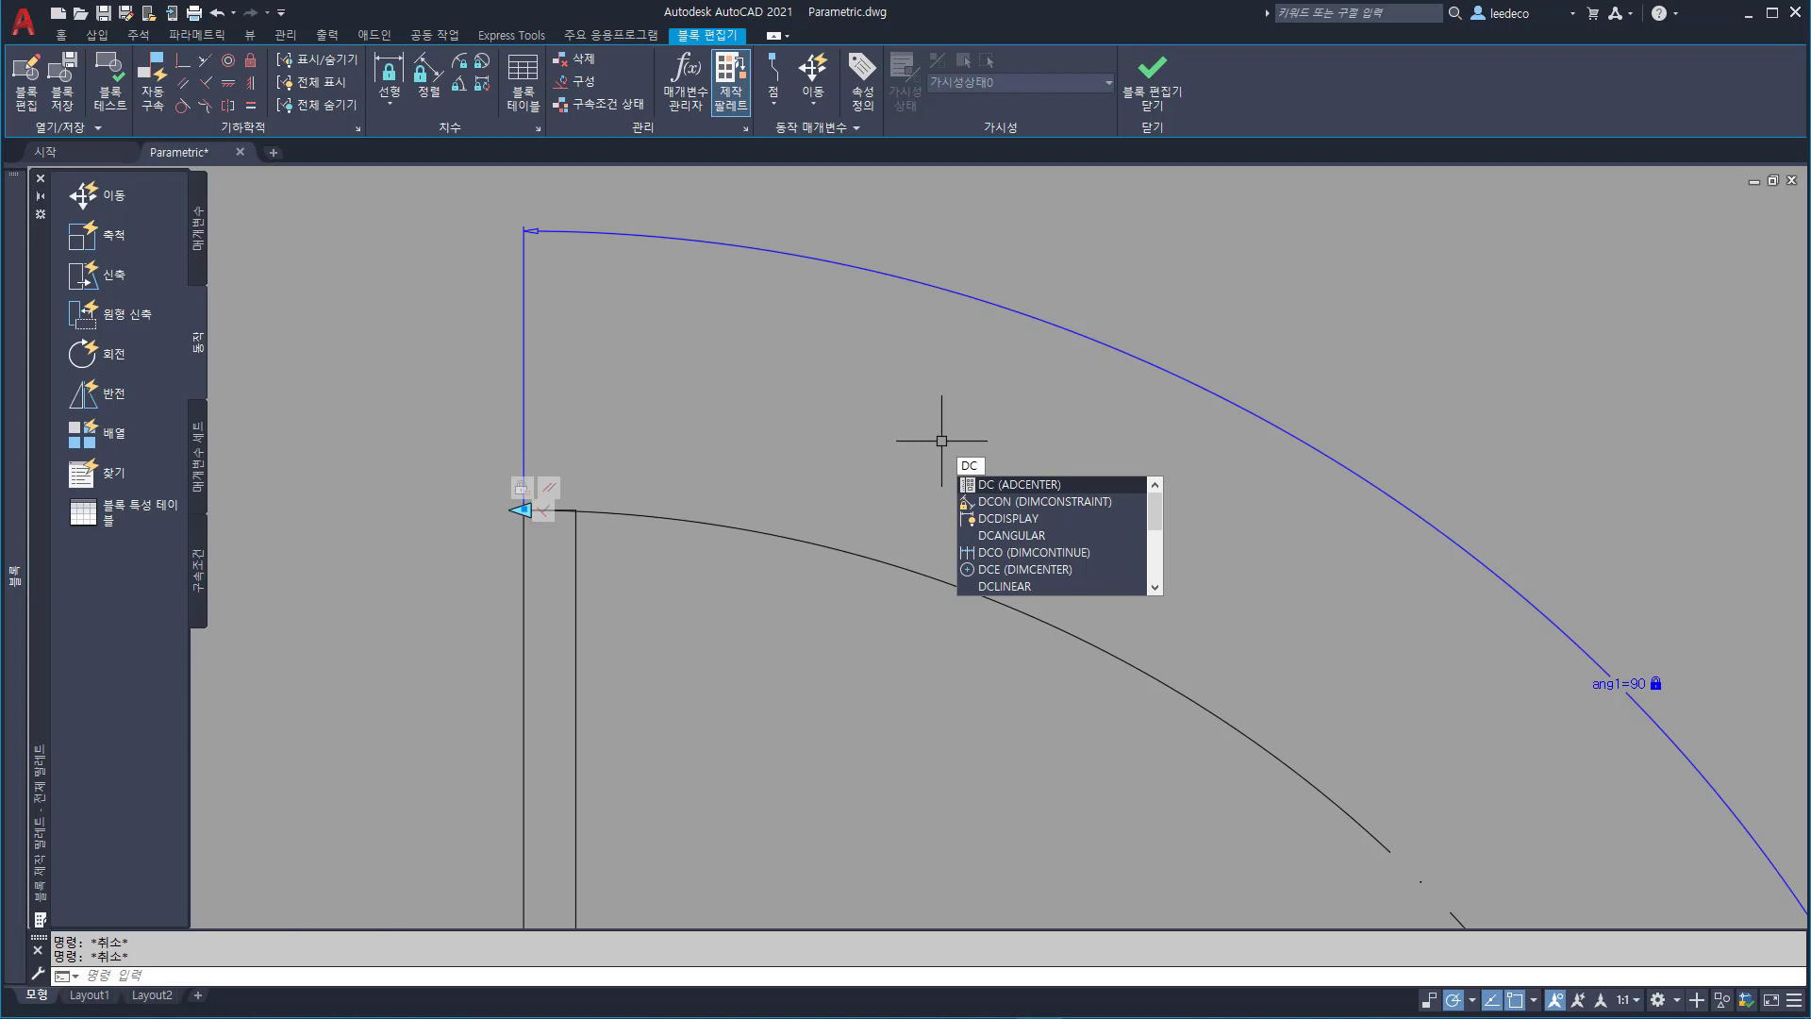
- Show all hidden dimensional constraints of the whole door block with DCDISPLAY
{"action": "type", "text": "i"}
{"action": "key", "text": "Return"}
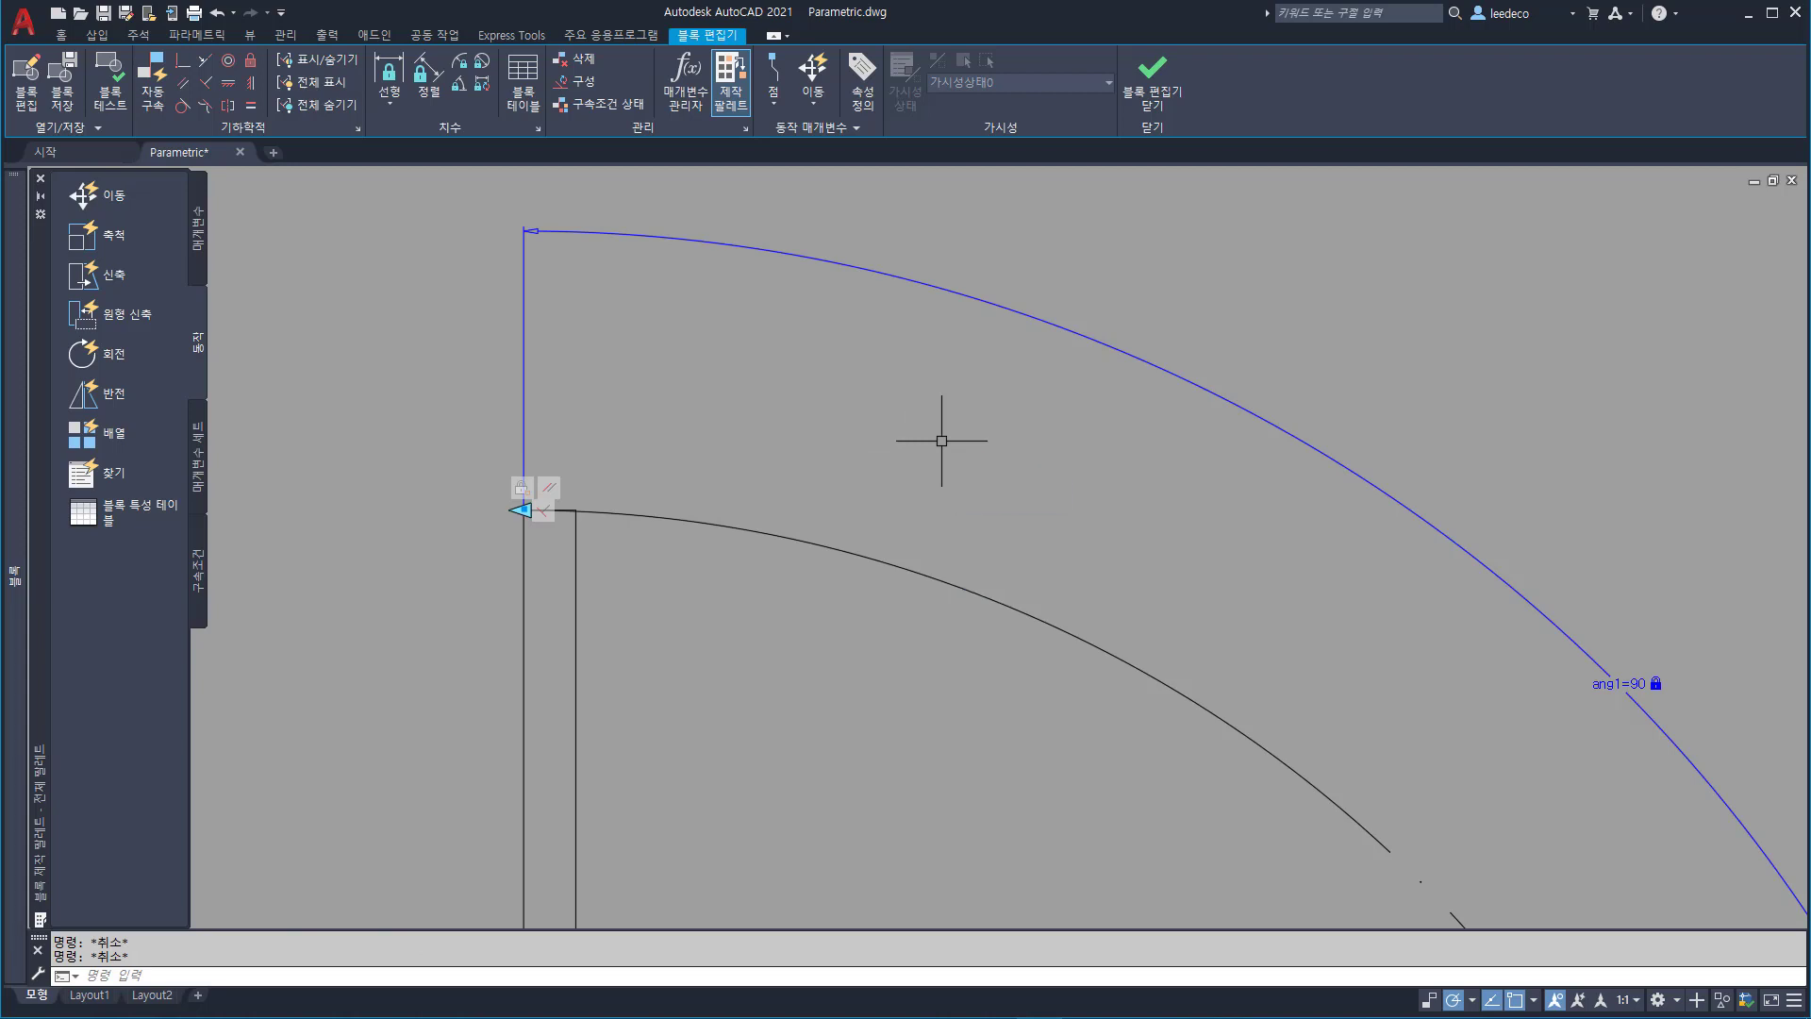
{"action": "scroll", "coordinate": [826, 401], "scroll_direction": "down", "scroll_amount": 5}
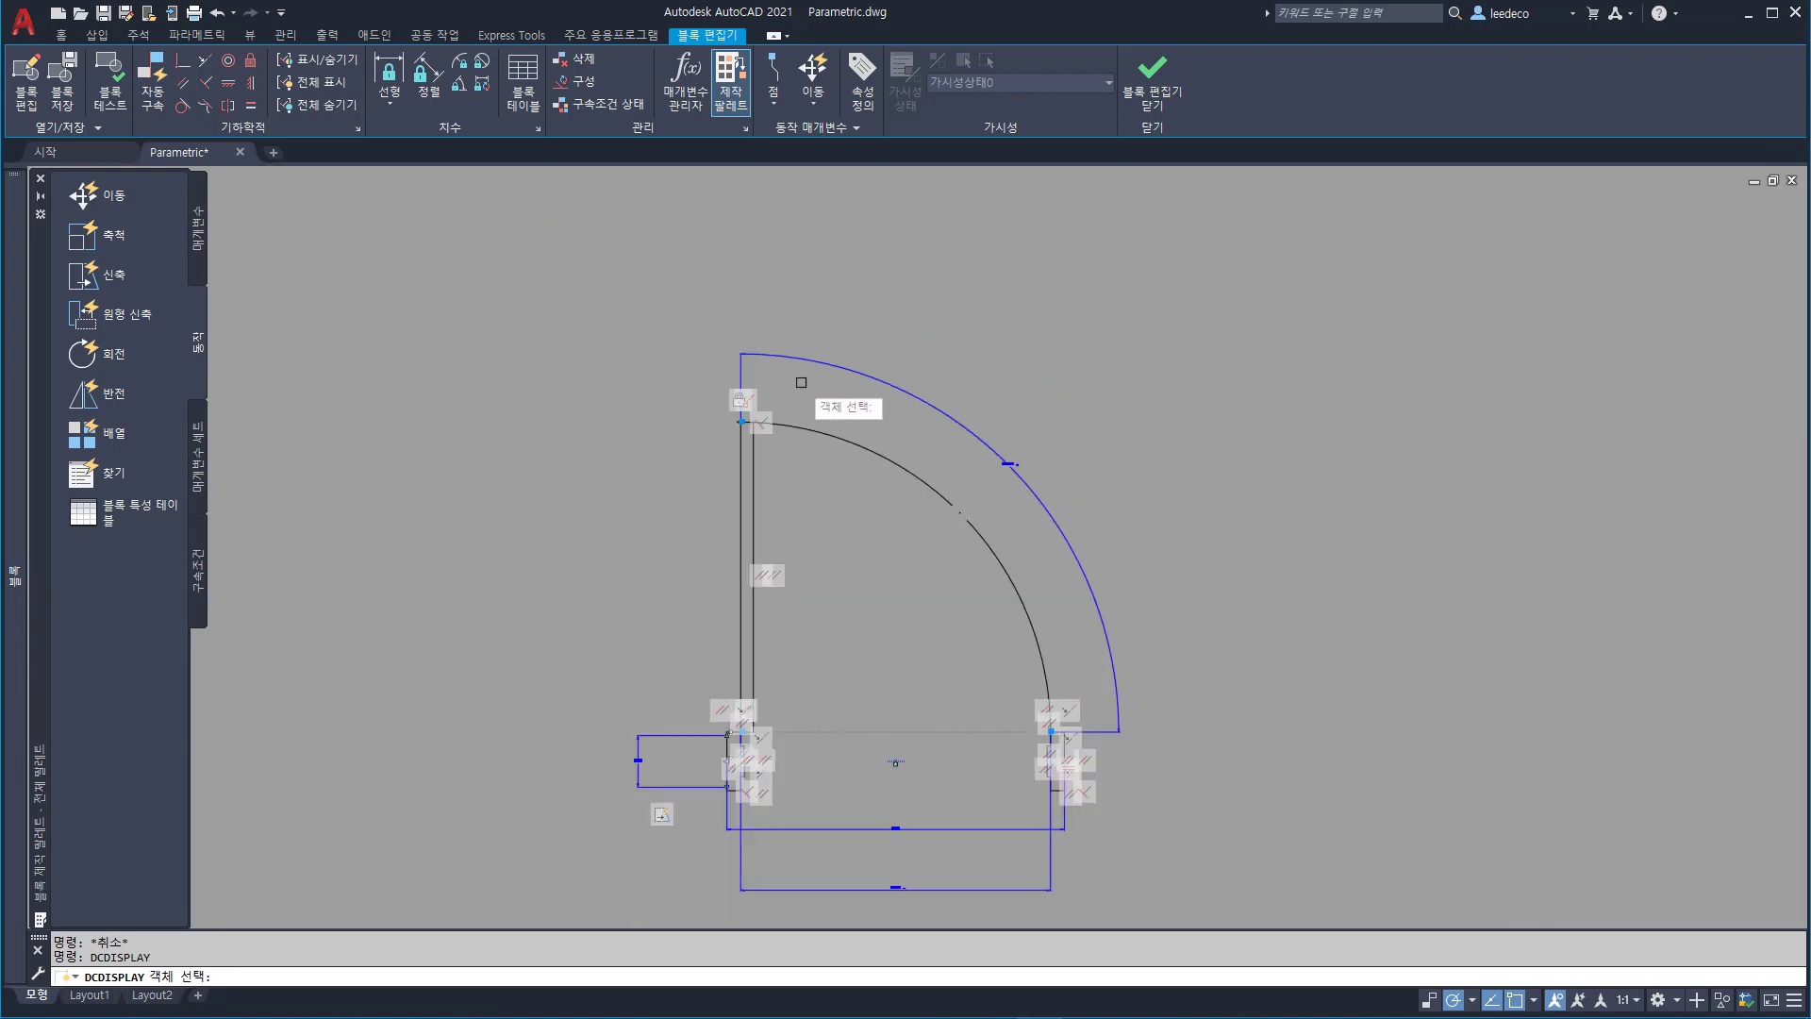
{"action": "left_click", "coordinate": [547, 336]}
{"action": "left_click", "coordinate": [1293, 889]}
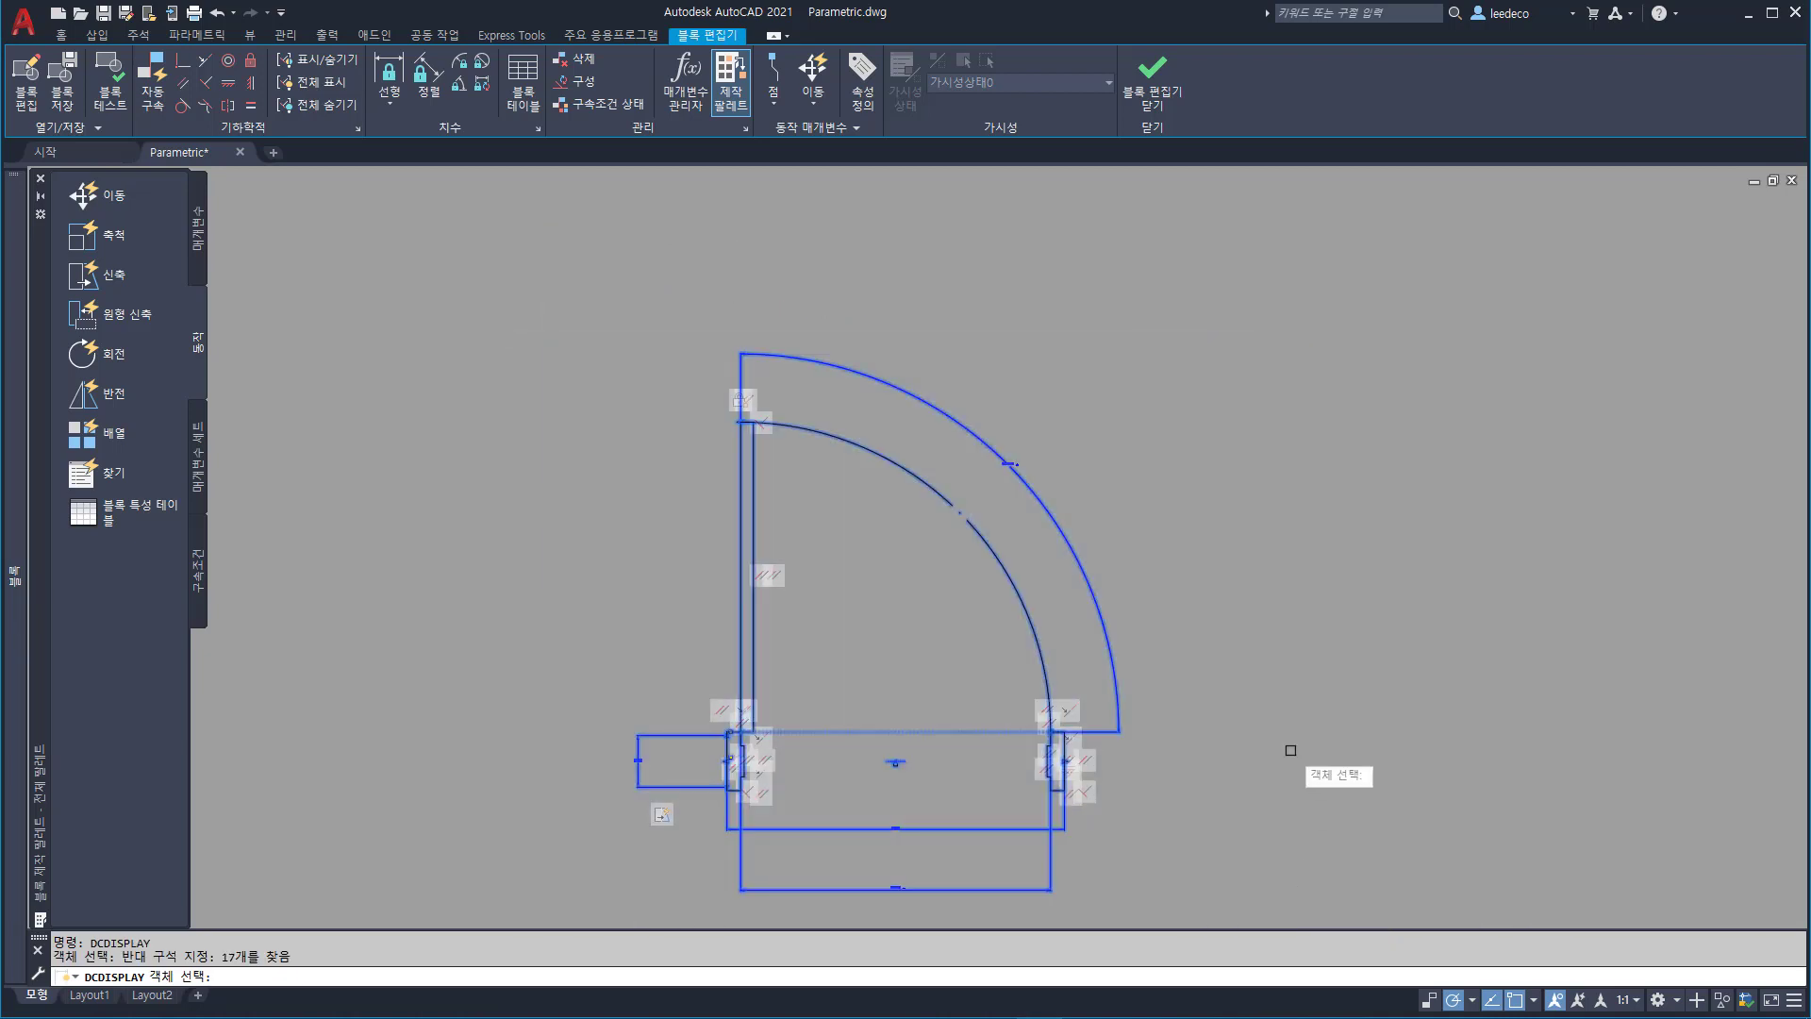
{"action": "key", "text": "Return"}
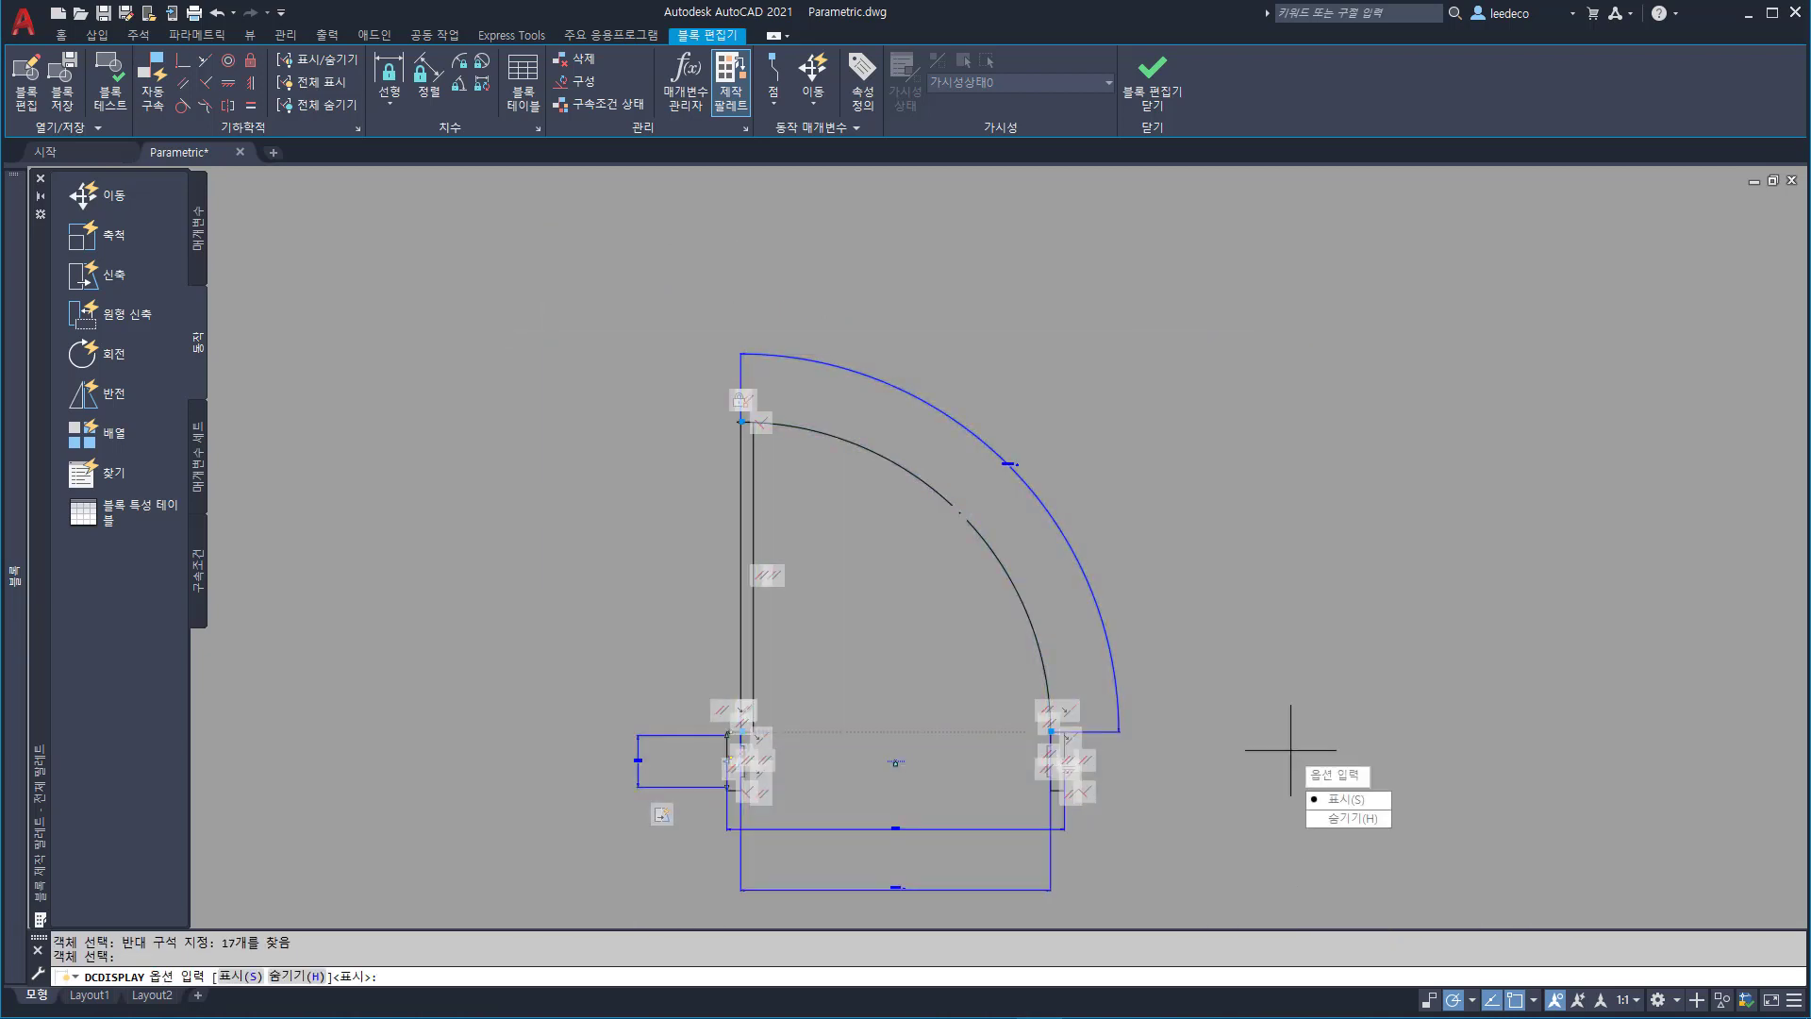
{"action": "key", "text": "Return"}
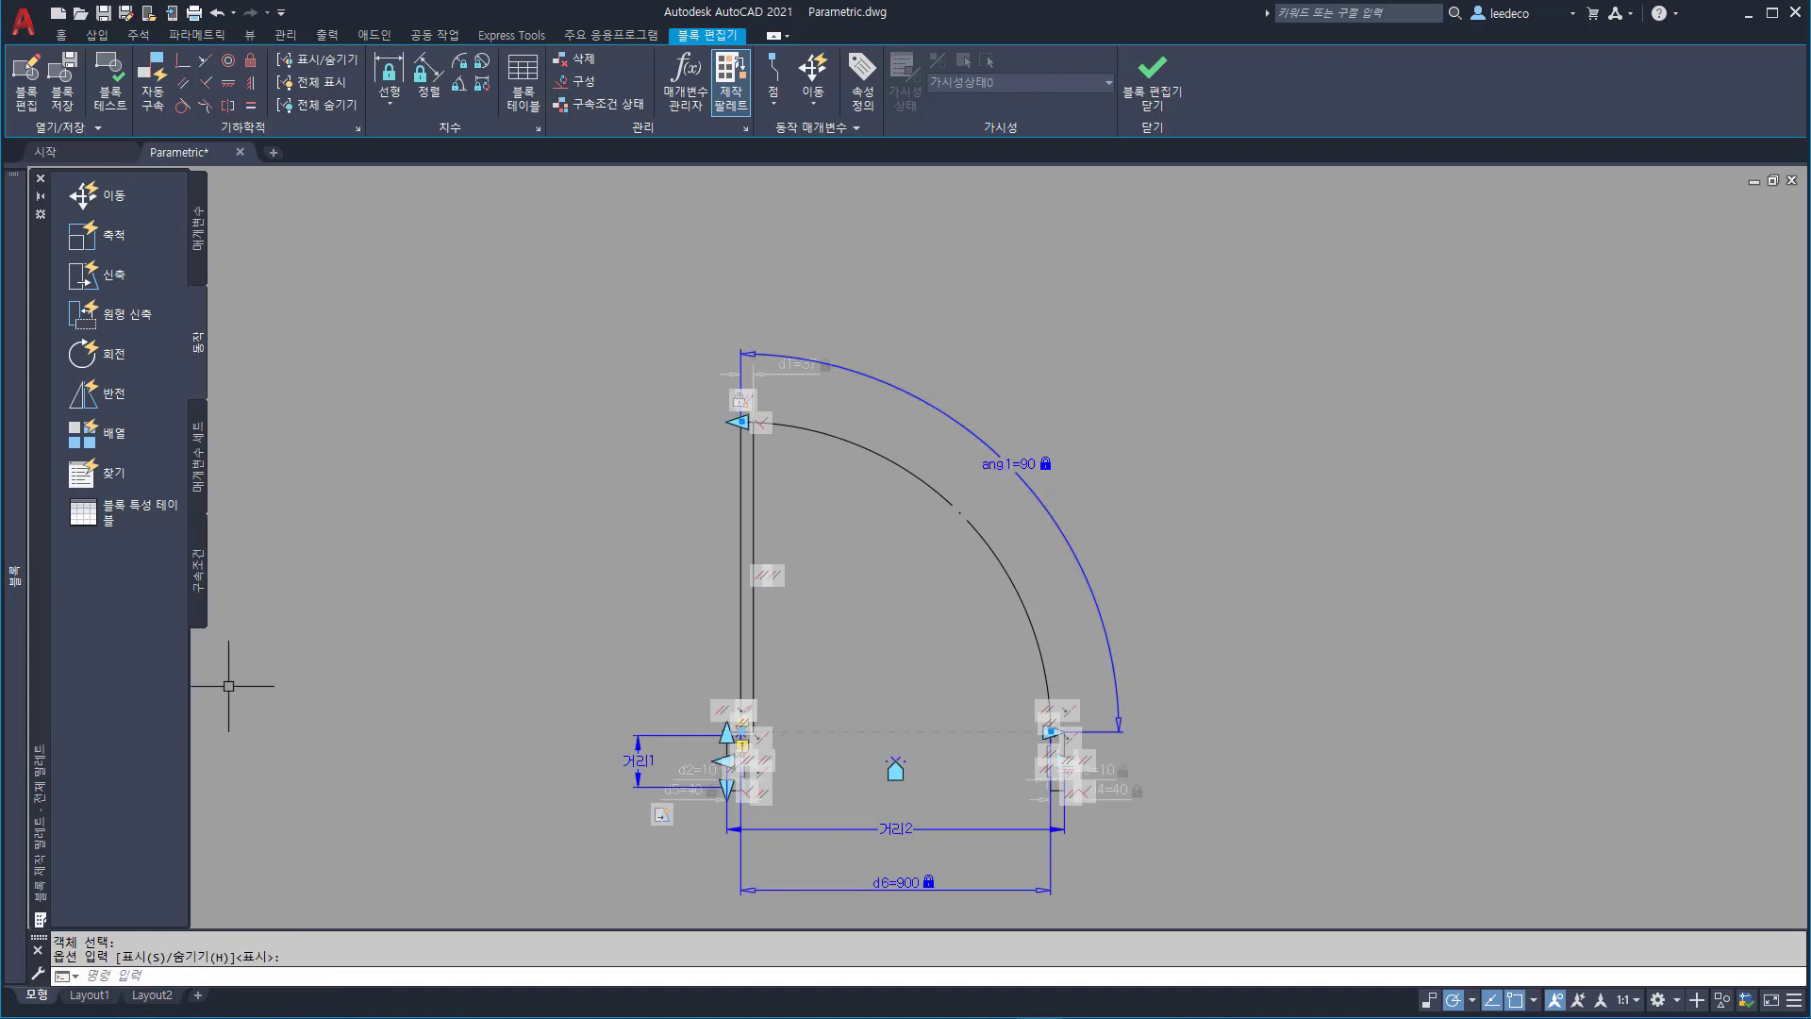
{"action": "middle_click_drag", "start_coordinate": [874, 507], "coordinate": [780, 450]}
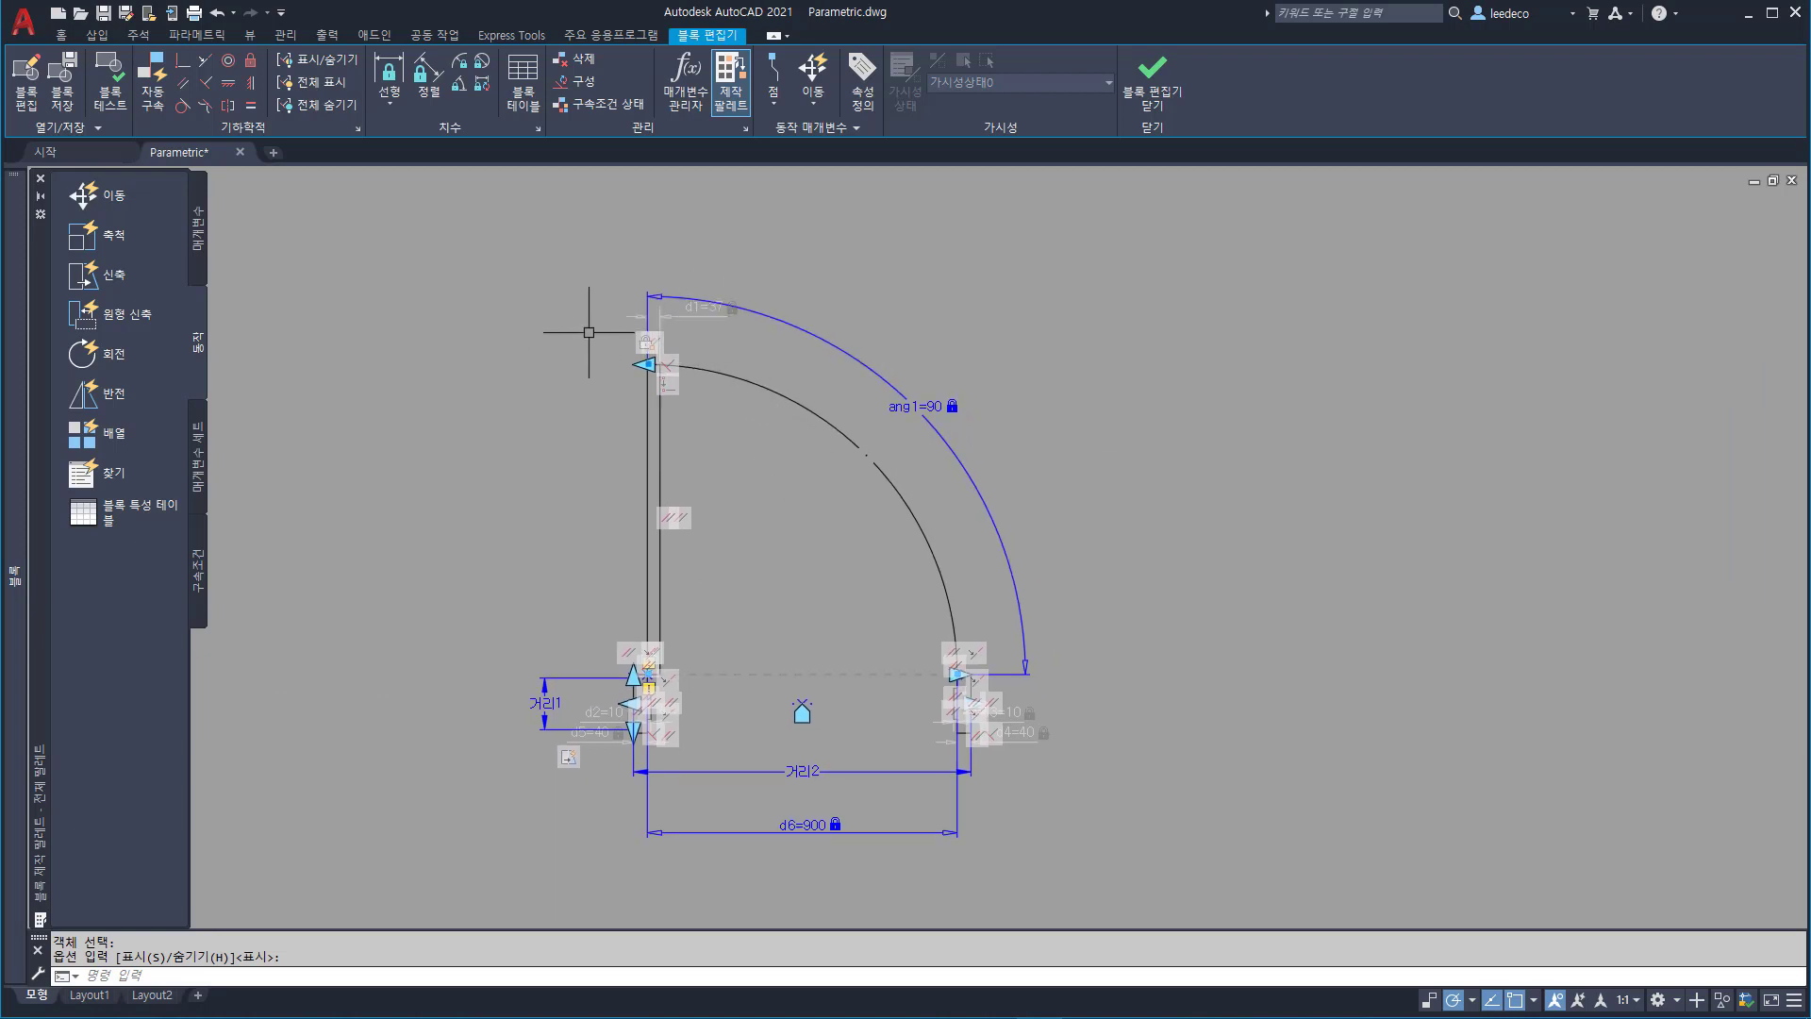
- Set the door leaf's thickness constraint d1 to 40
{"action": "scroll", "coordinate": [676, 300], "scroll_direction": "up", "scroll_amount": 2}
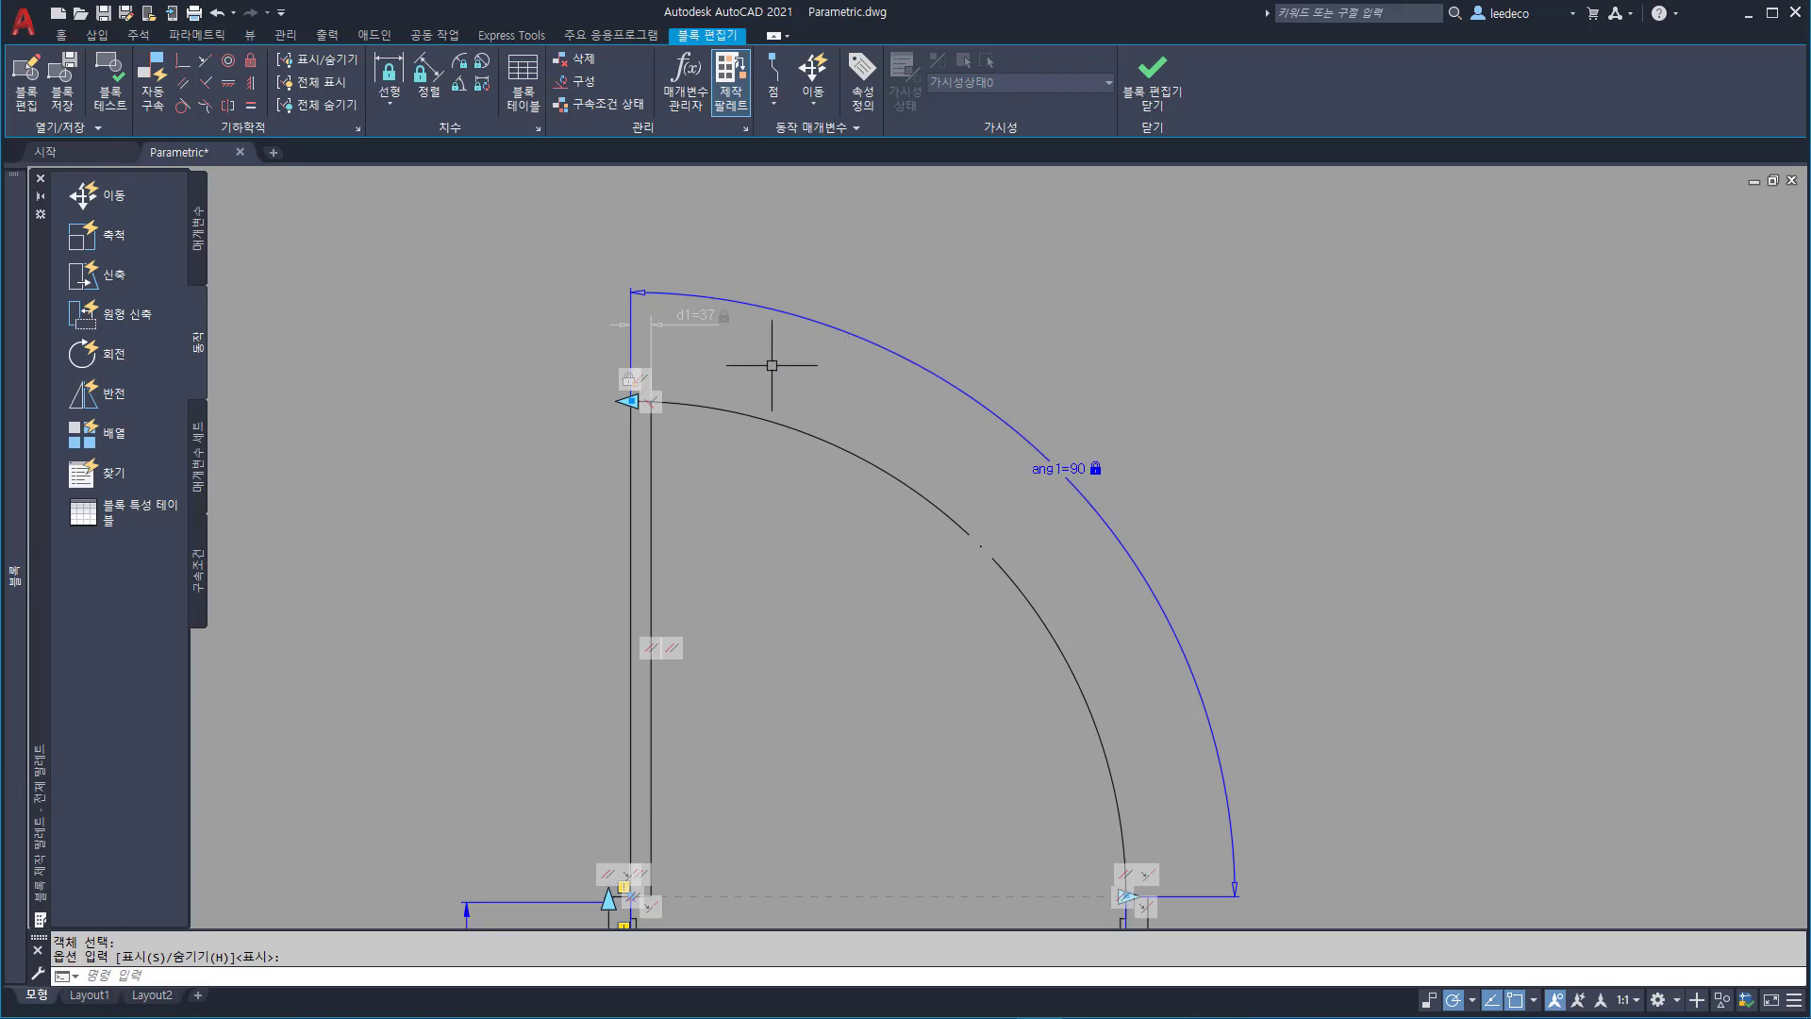
{"action": "left_click", "coordinate": [709, 321]}
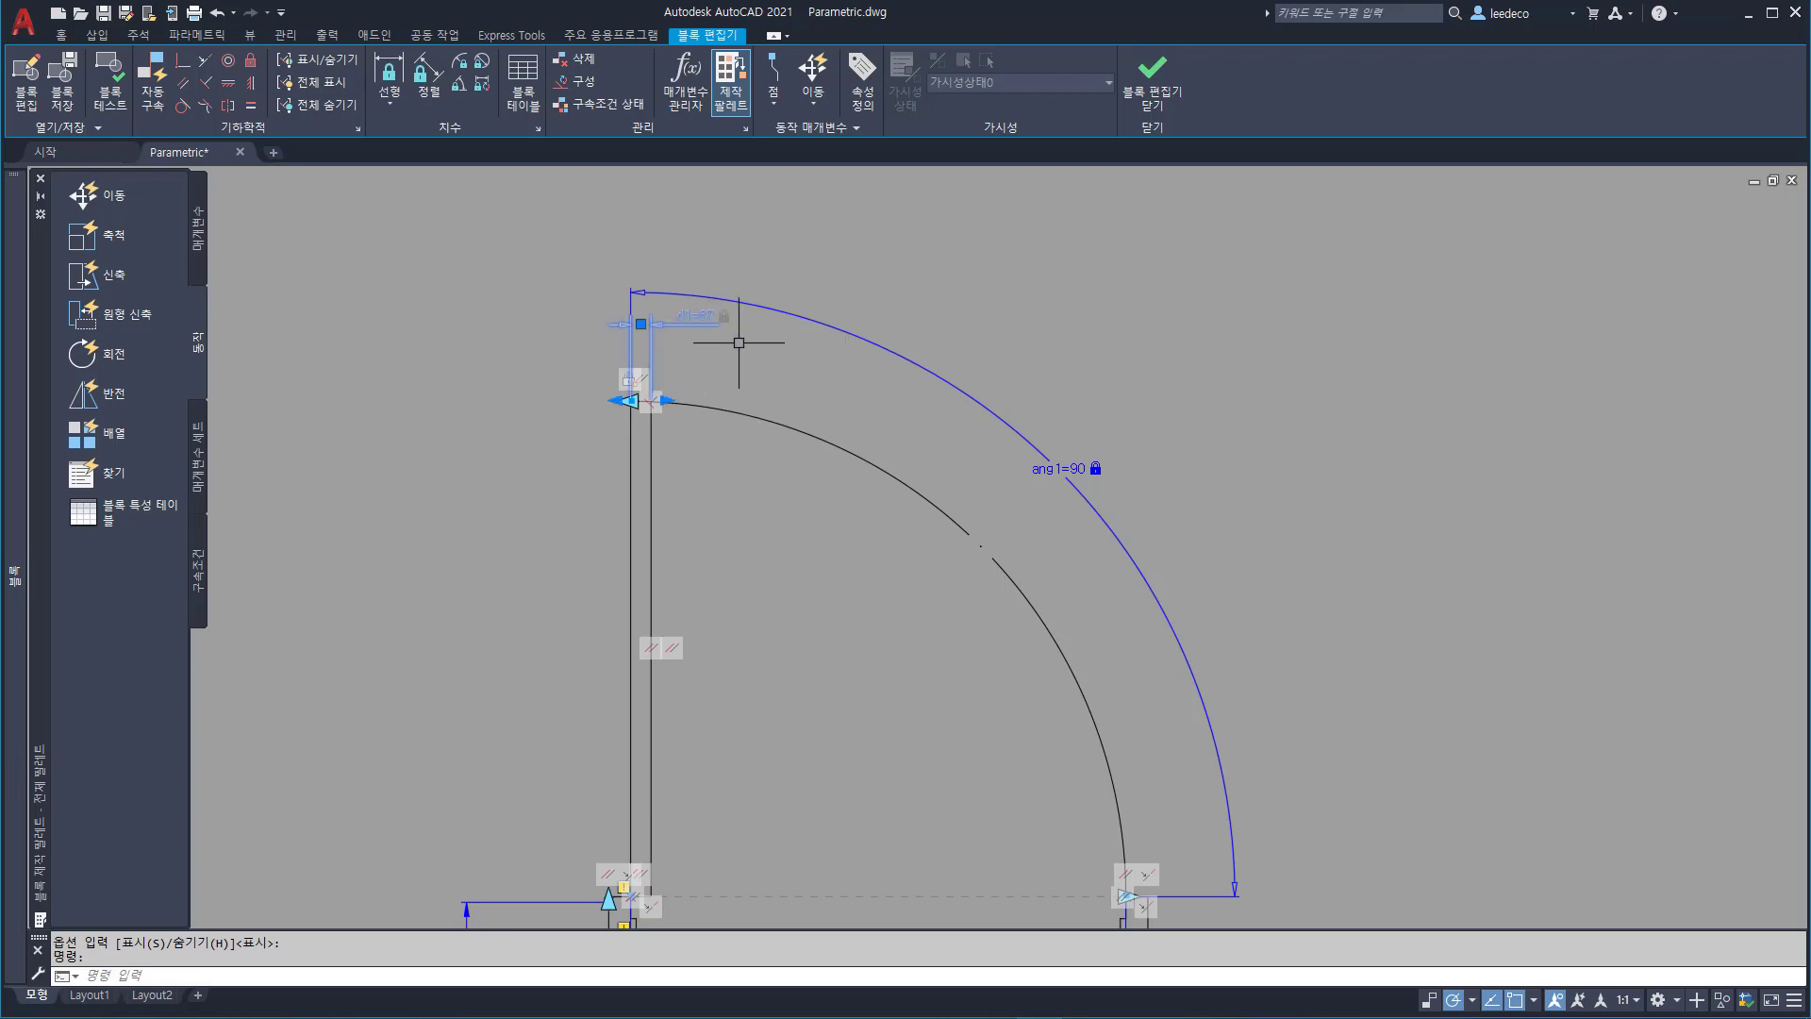
{"action": "double_click", "coordinate": [697, 316]}
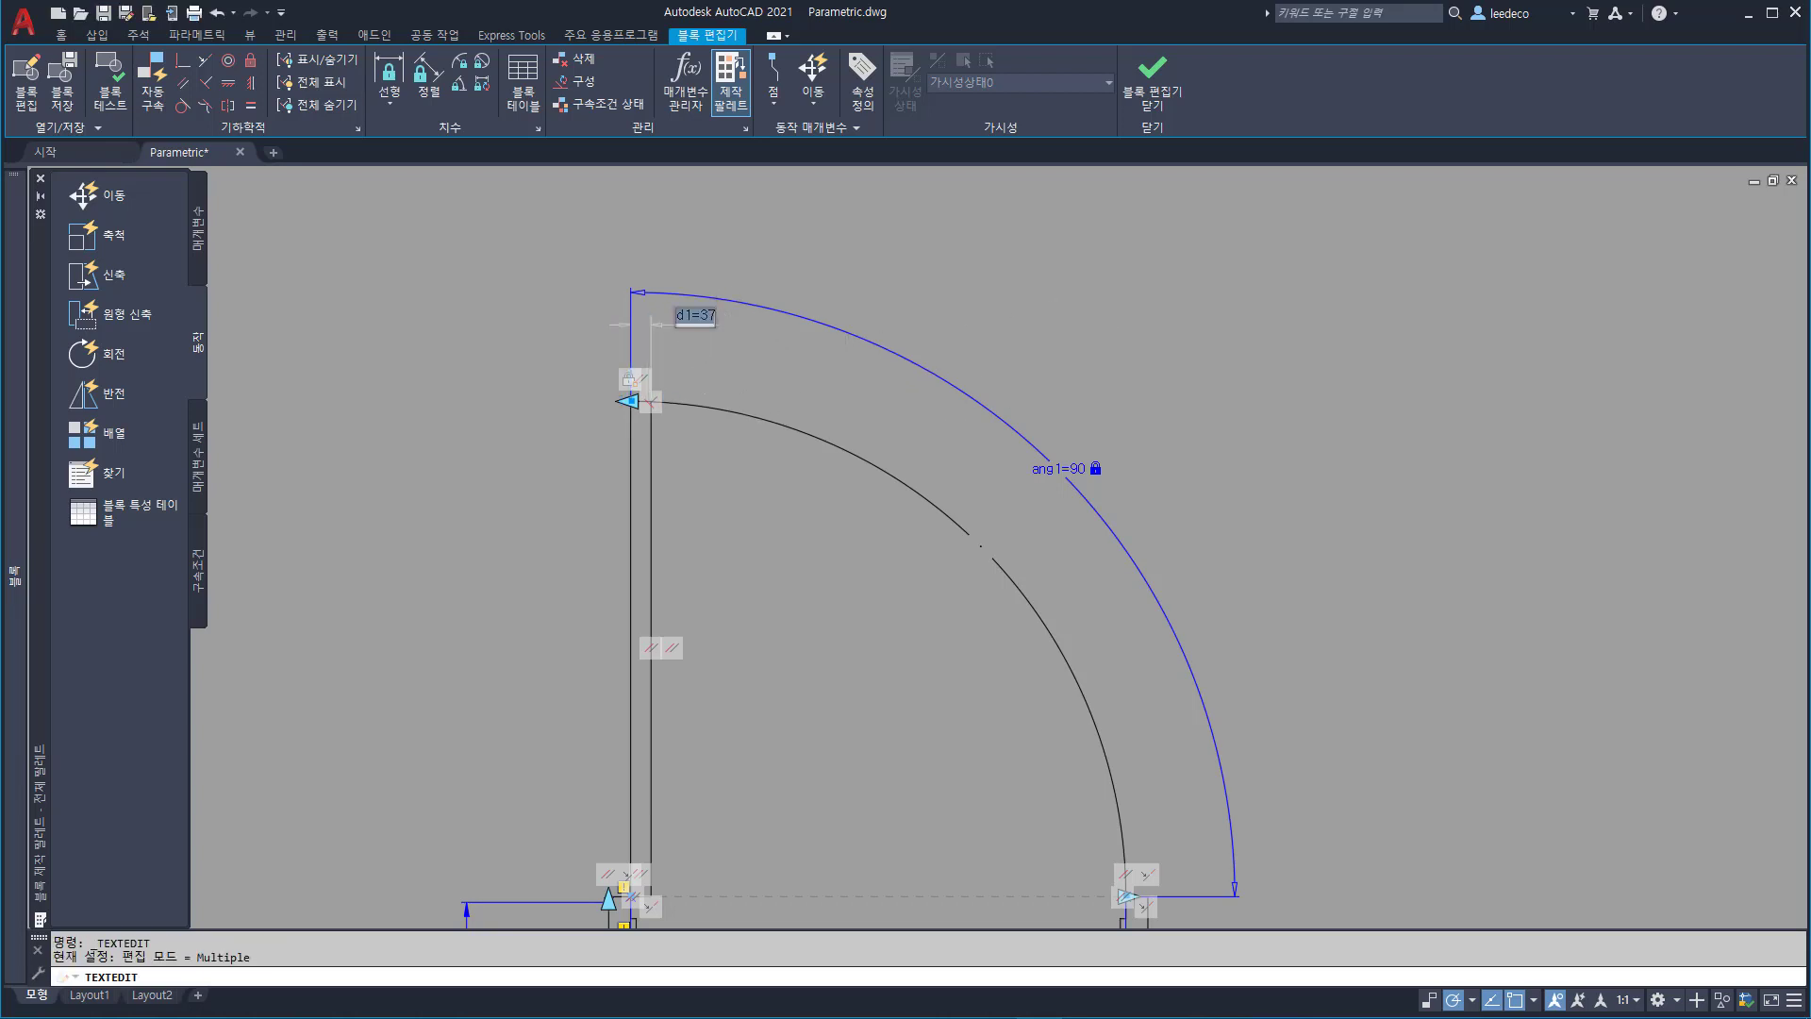
{"action": "type", "text": "4"}
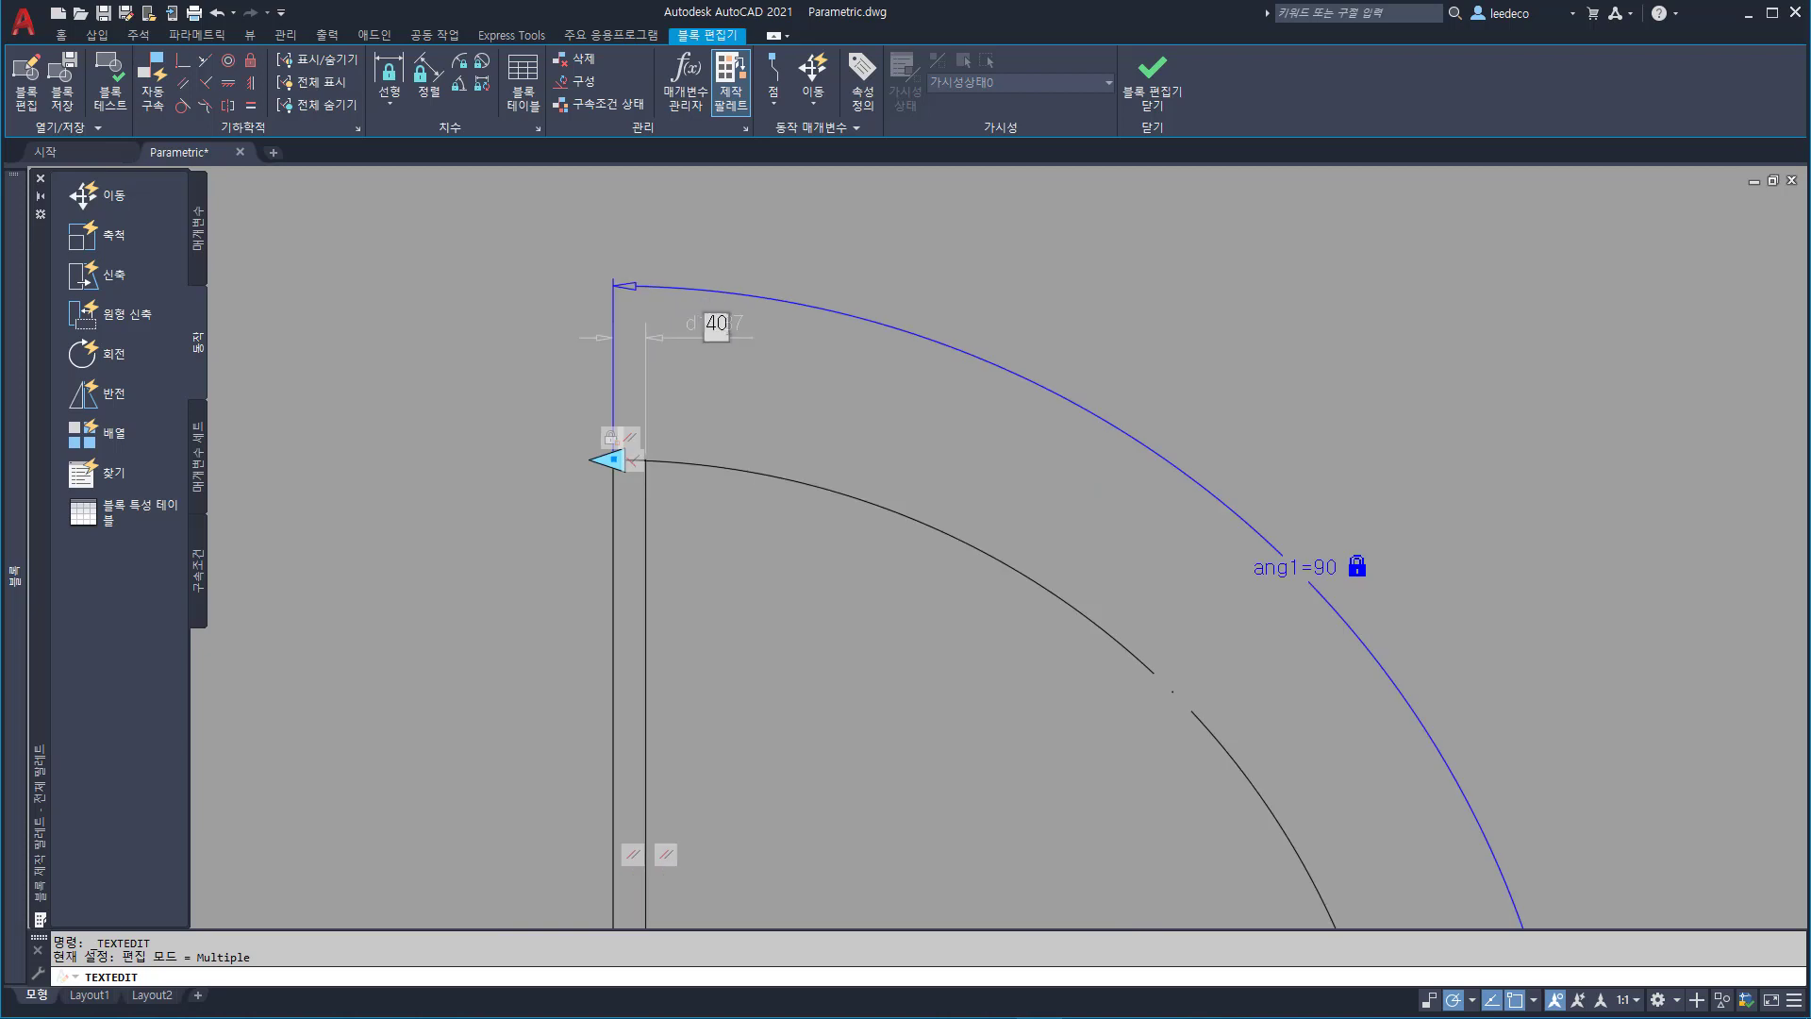
{"action": "type", "text": "0"}
{"action": "key", "text": "Return"}
{"action": "key", "text": "Escape"}
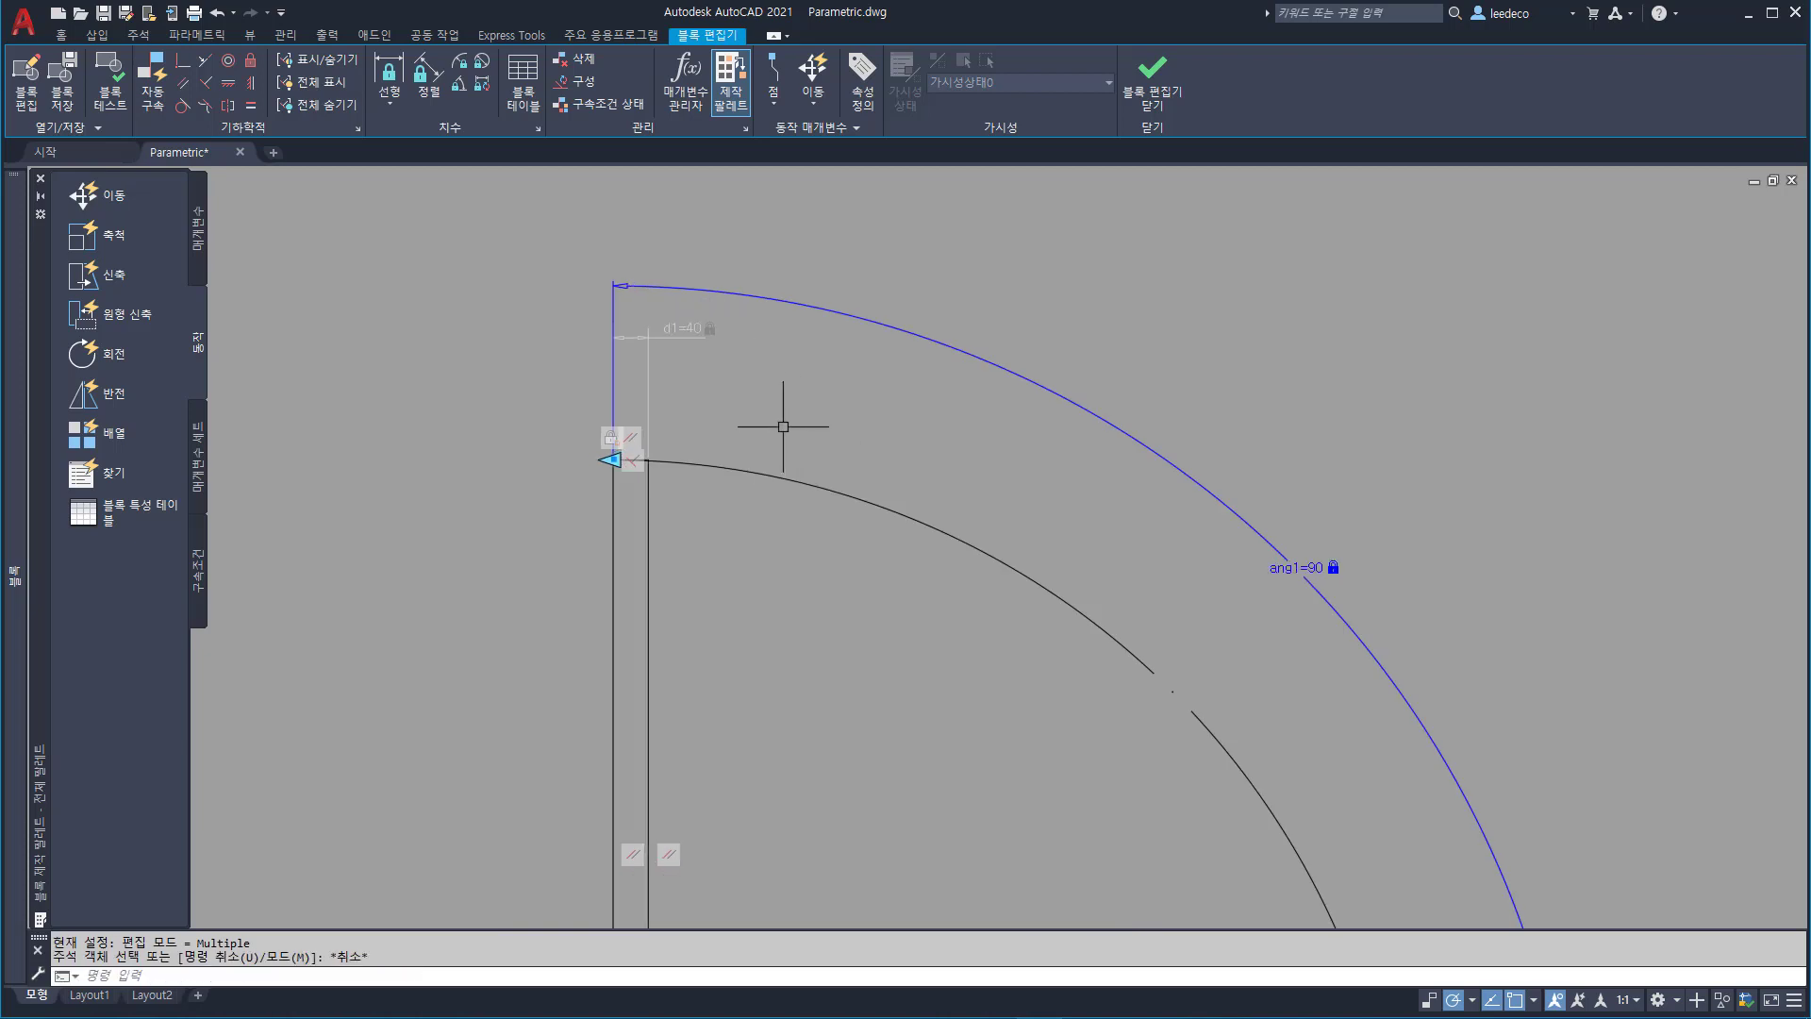
{"action": "scroll", "coordinate": [782, 427], "scroll_direction": "down", "scroll_amount": 4}
{"action": "left_click", "coordinate": [768, 394]}
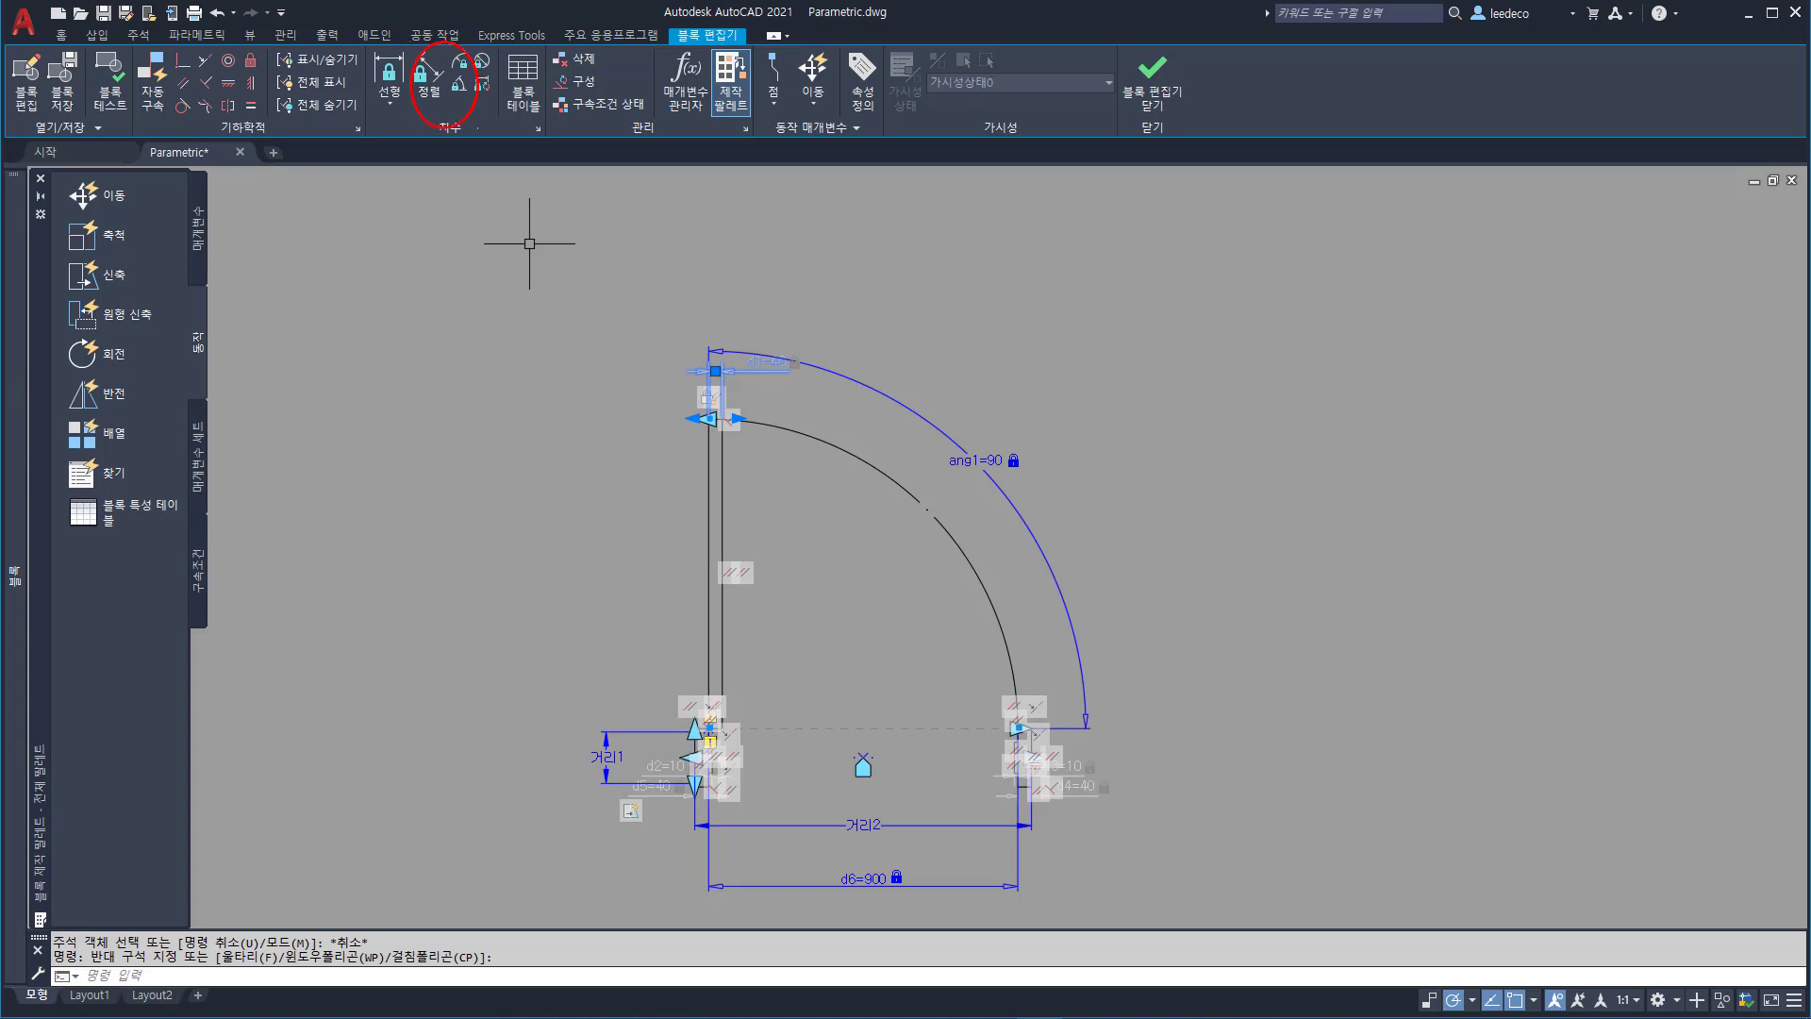
{"action": "key", "text": "Escape"}
{"action": "key", "text": "ctrl+z"}
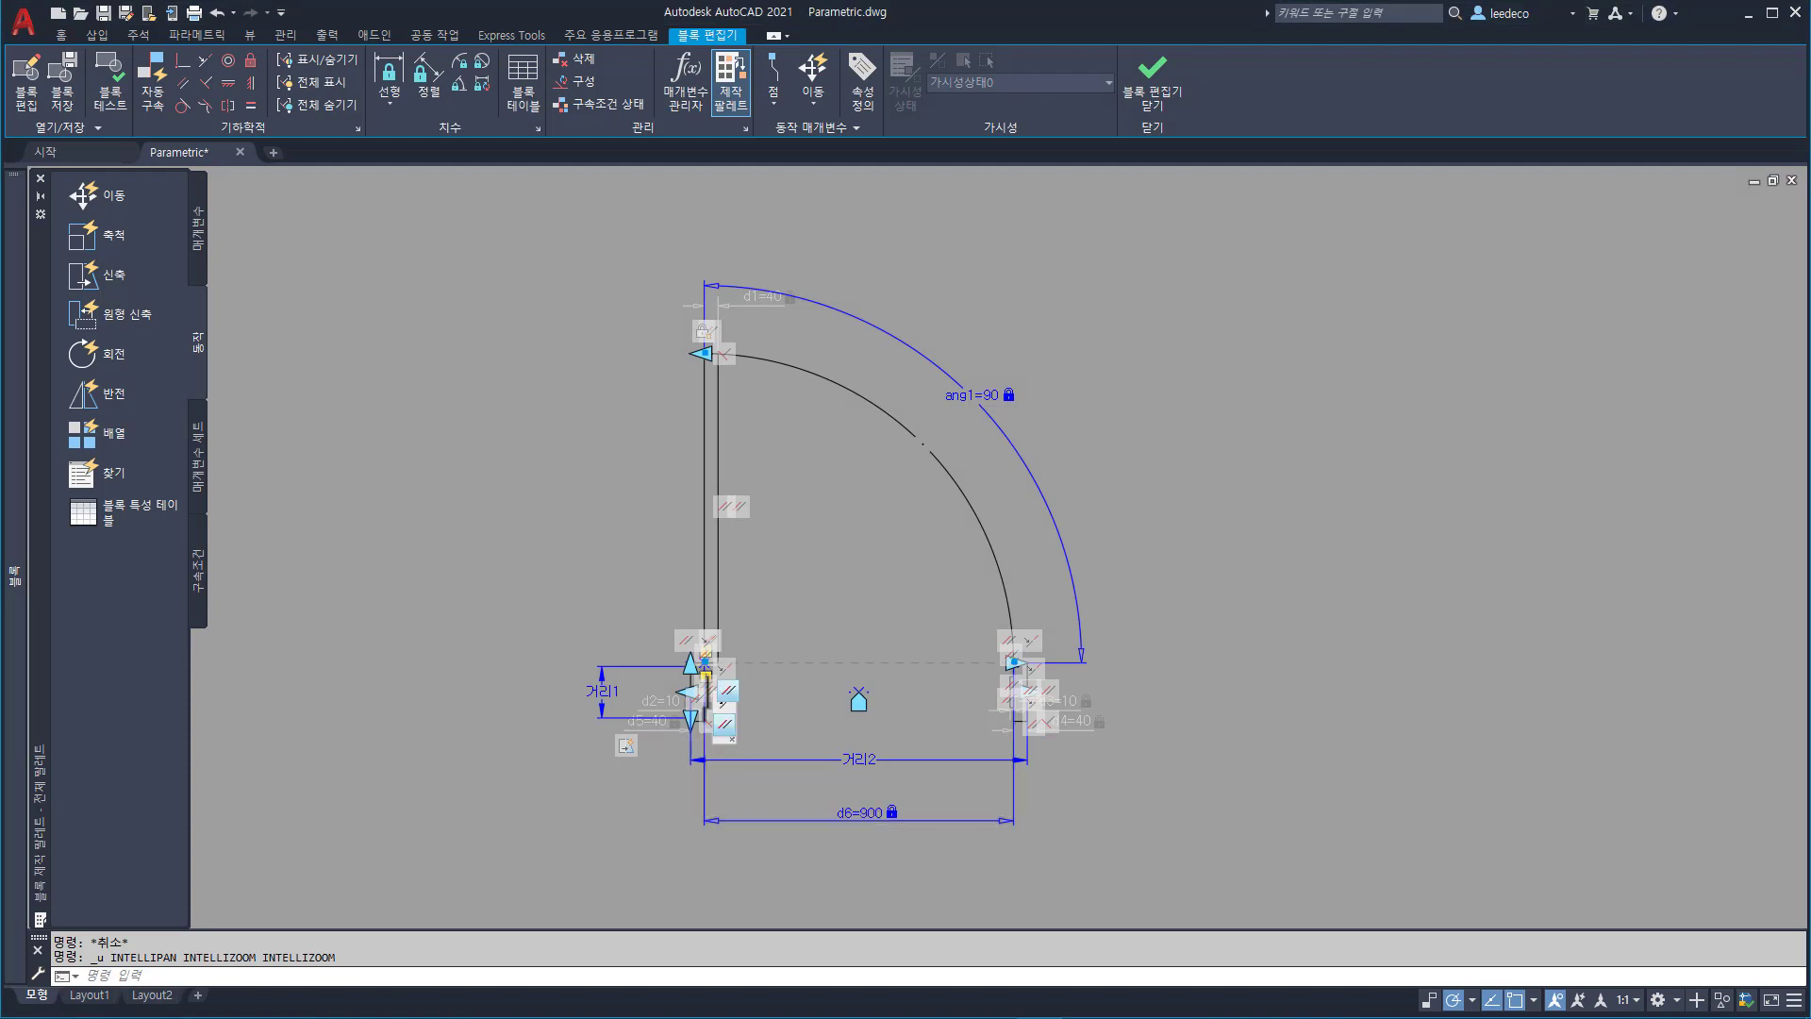
- Examine the left door frame's corner, the 거리1 parameter grips and the d2 and d5 dimensional constraints
{"action": "scroll", "coordinate": [717, 731], "scroll_direction": "up", "scroll_amount": 5}
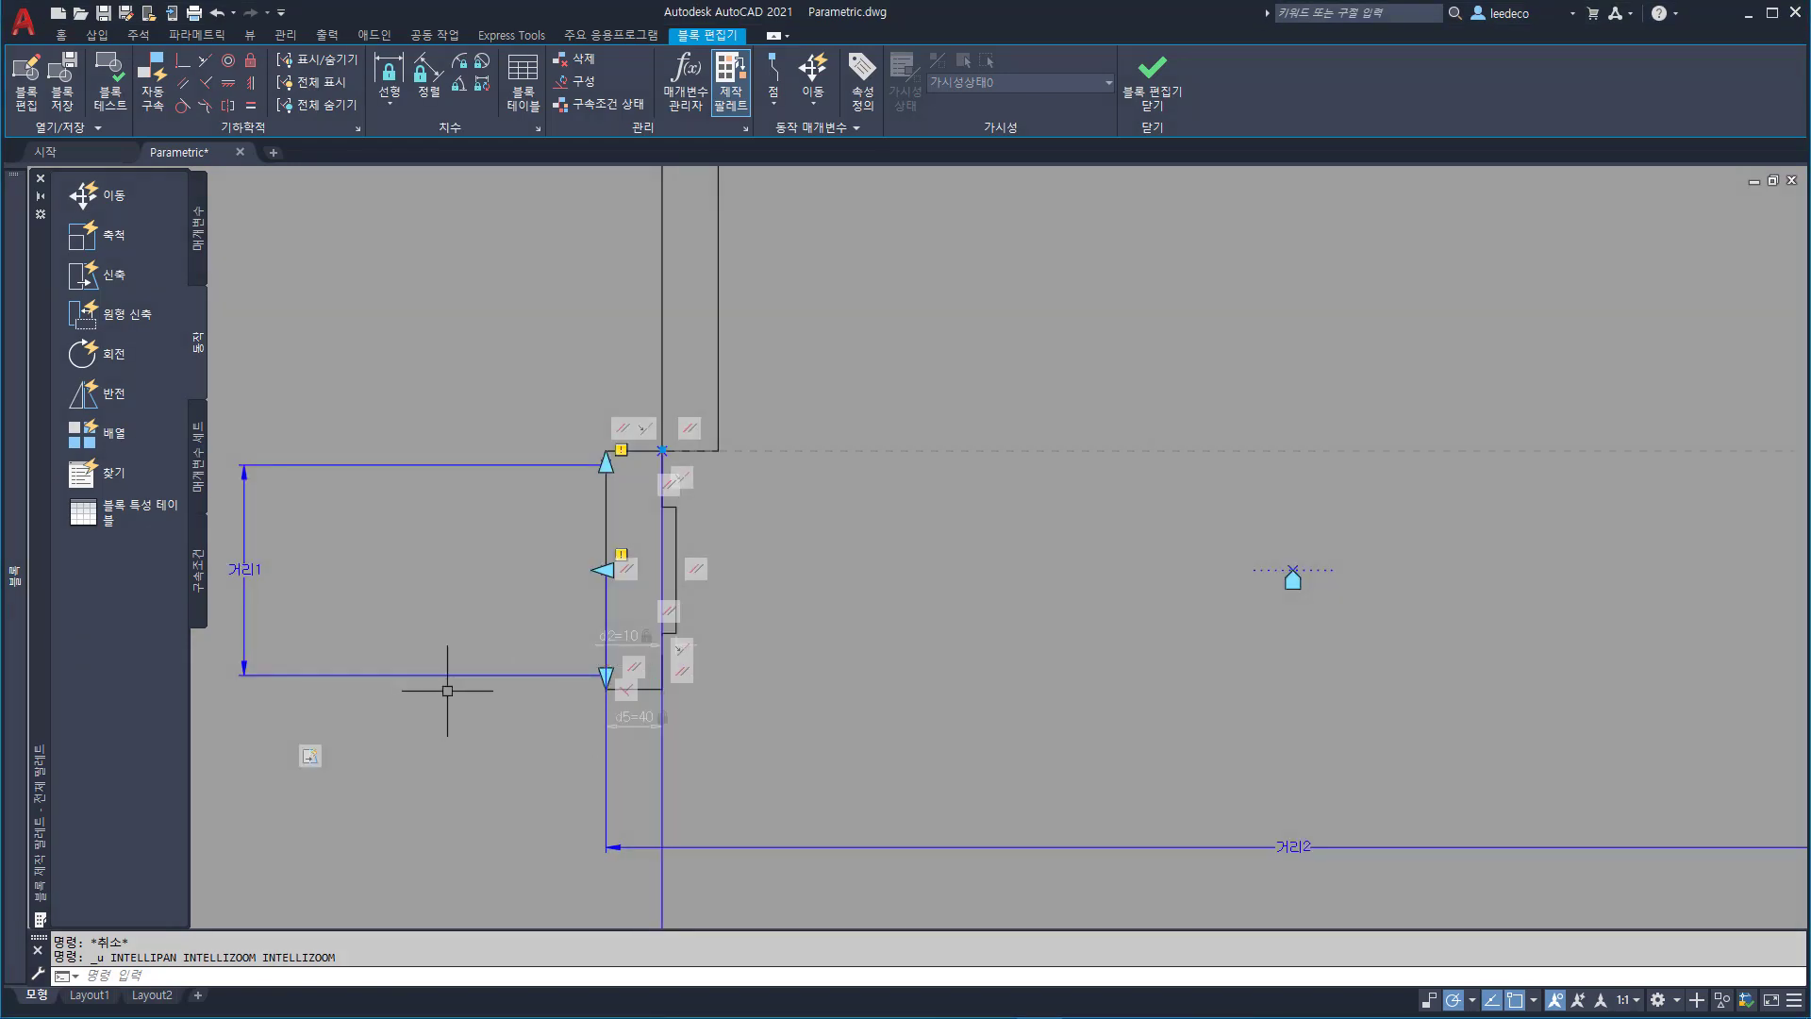
{"action": "scroll", "coordinate": [462, 519], "scroll_direction": "up", "scroll_amount": 4}
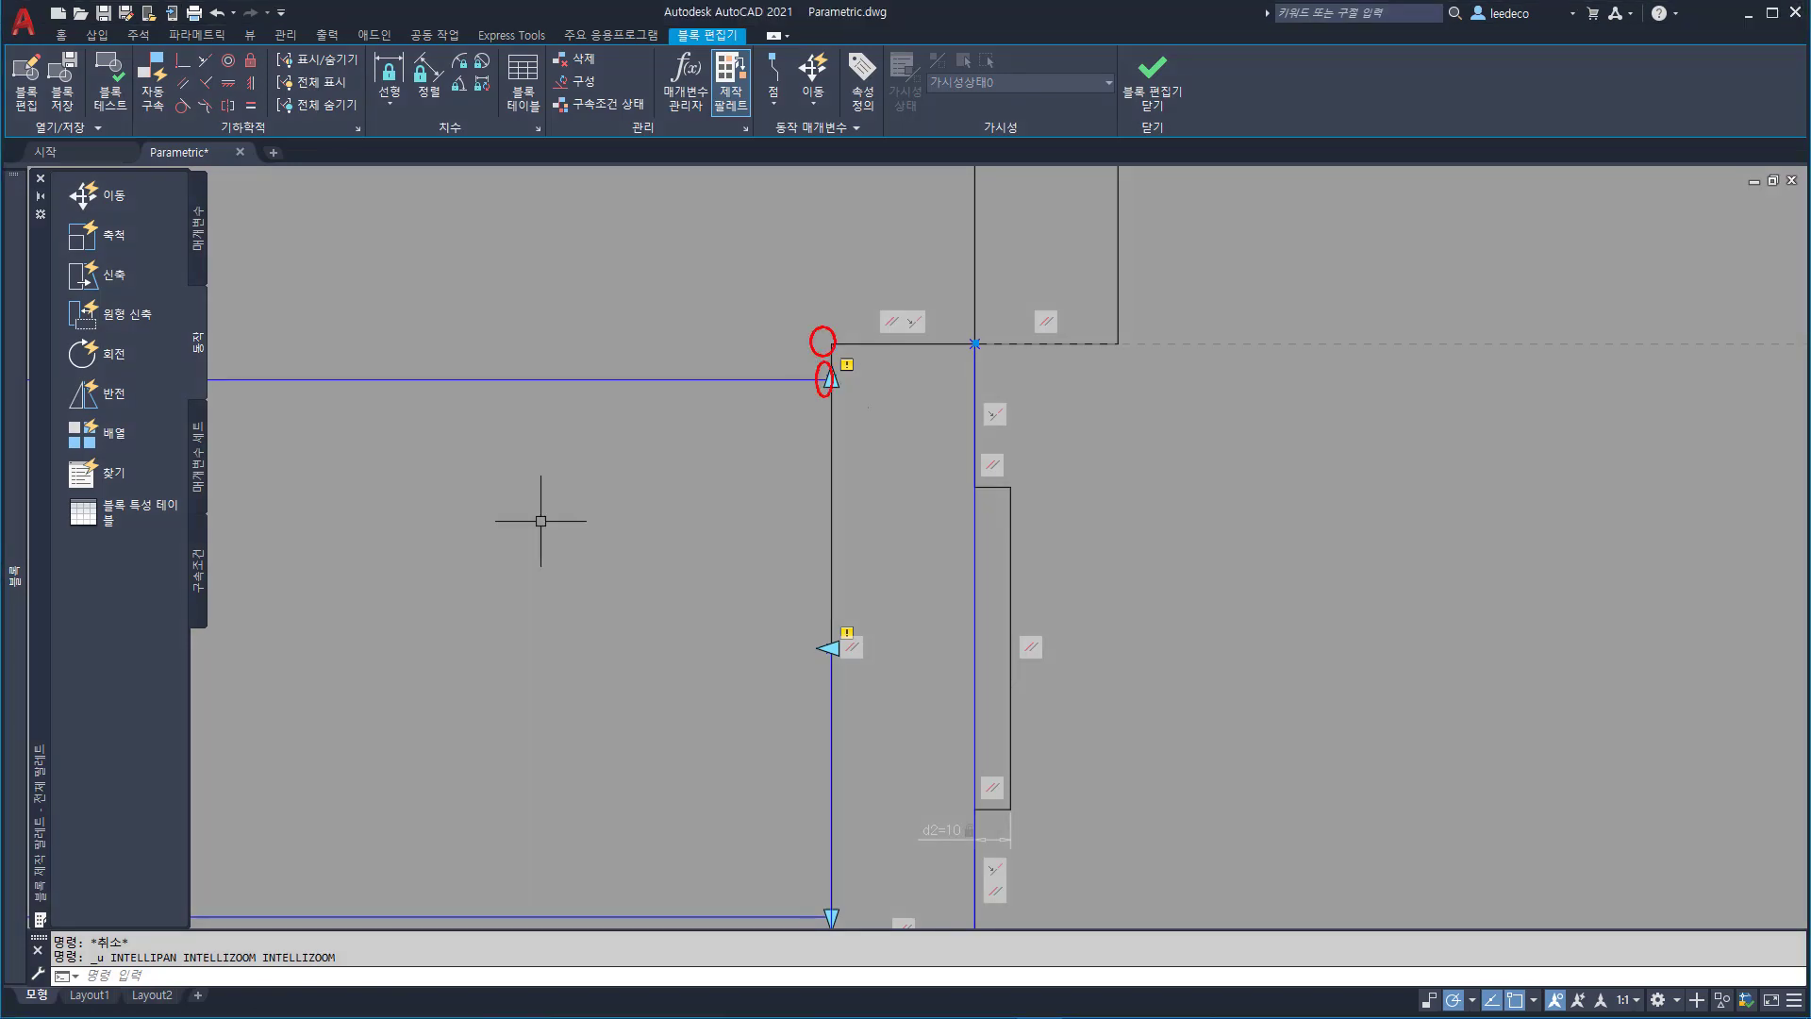
{"action": "scroll", "coordinate": [739, 385], "scroll_direction": "down", "scroll_amount": 4}
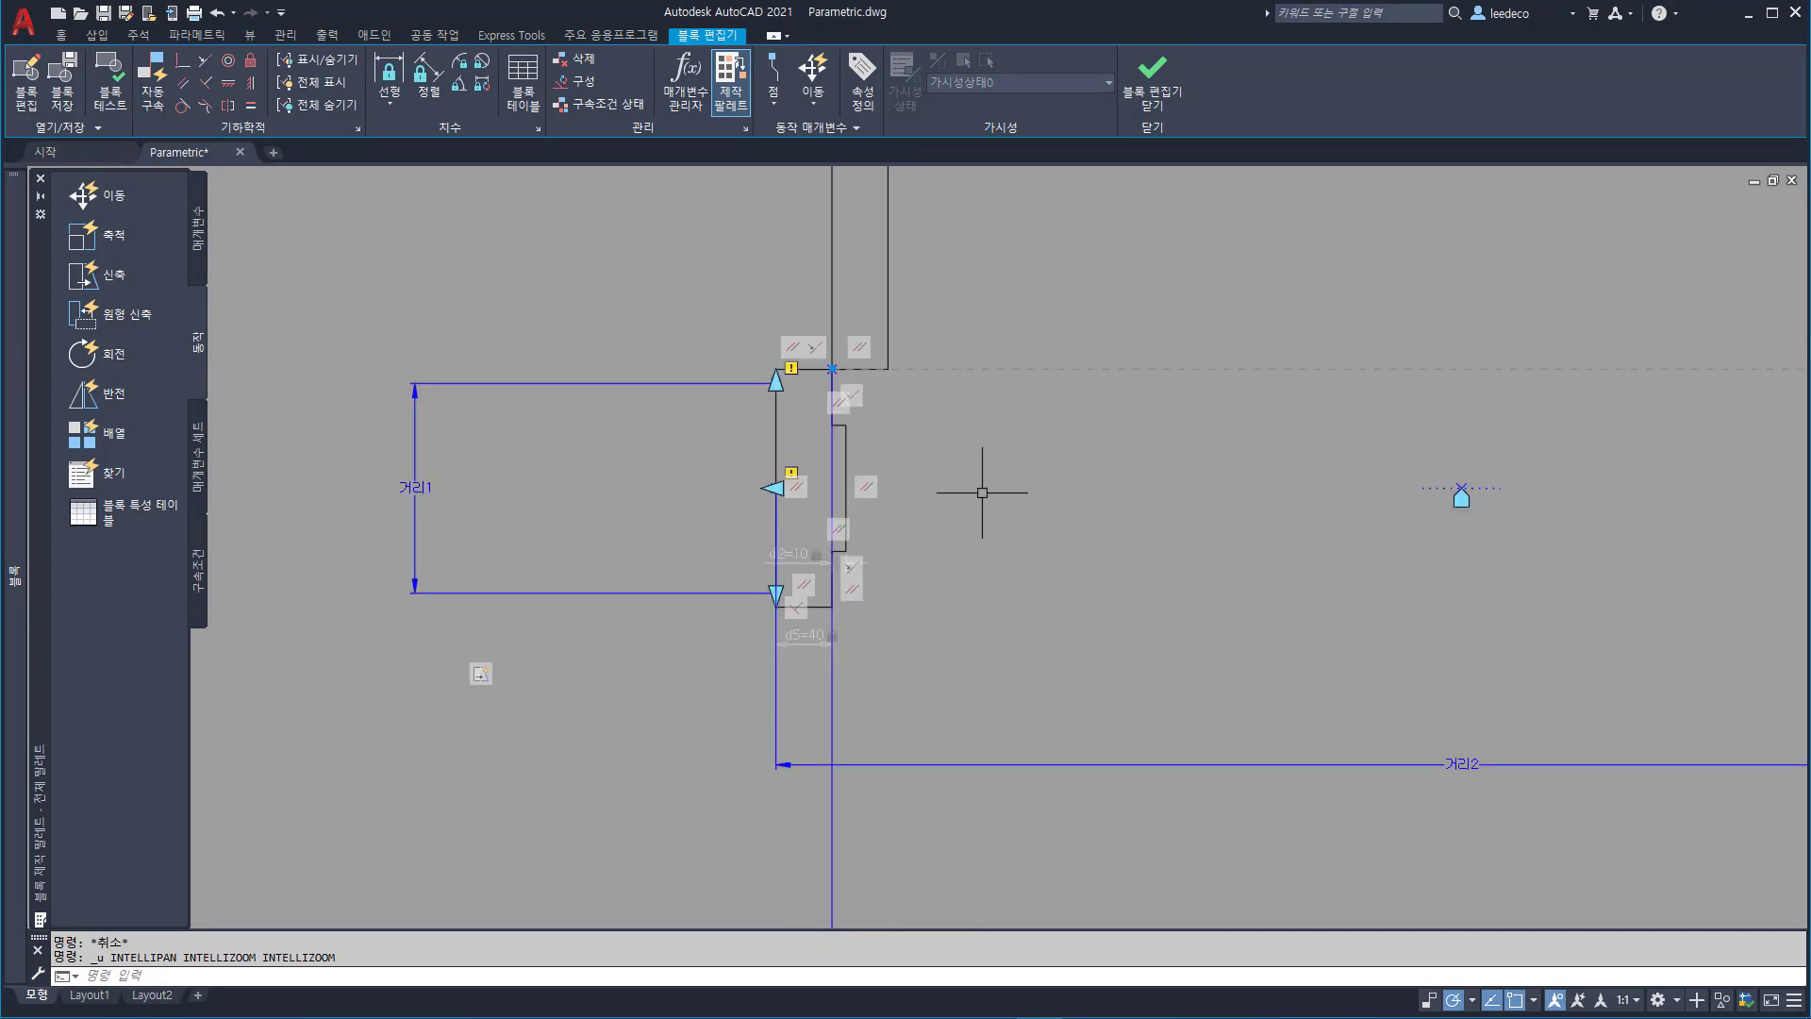
{"action": "scroll", "coordinate": [982, 492], "scroll_direction": "down", "scroll_amount": 2}
{"action": "middle_click_drag", "start_coordinate": [955, 518], "coordinate": [850, 537]}
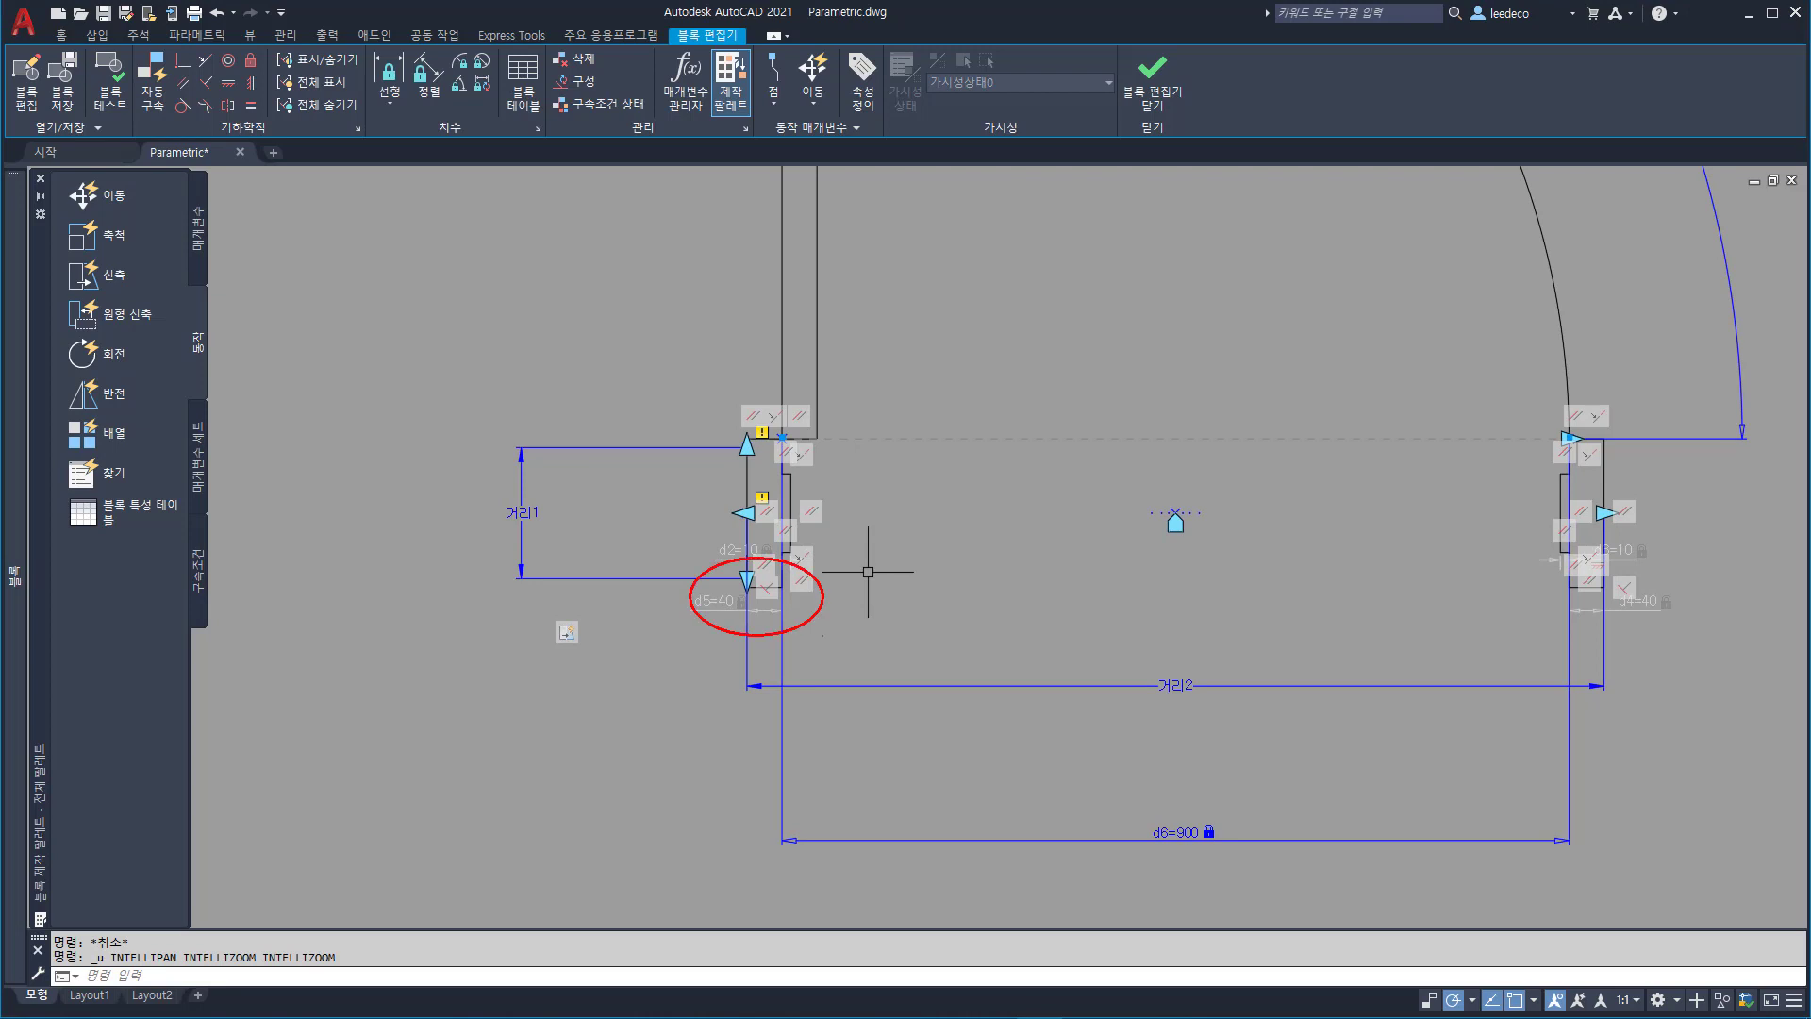
{"action": "scroll", "coordinate": [607, 708], "scroll_direction": "down", "scroll_amount": 2}
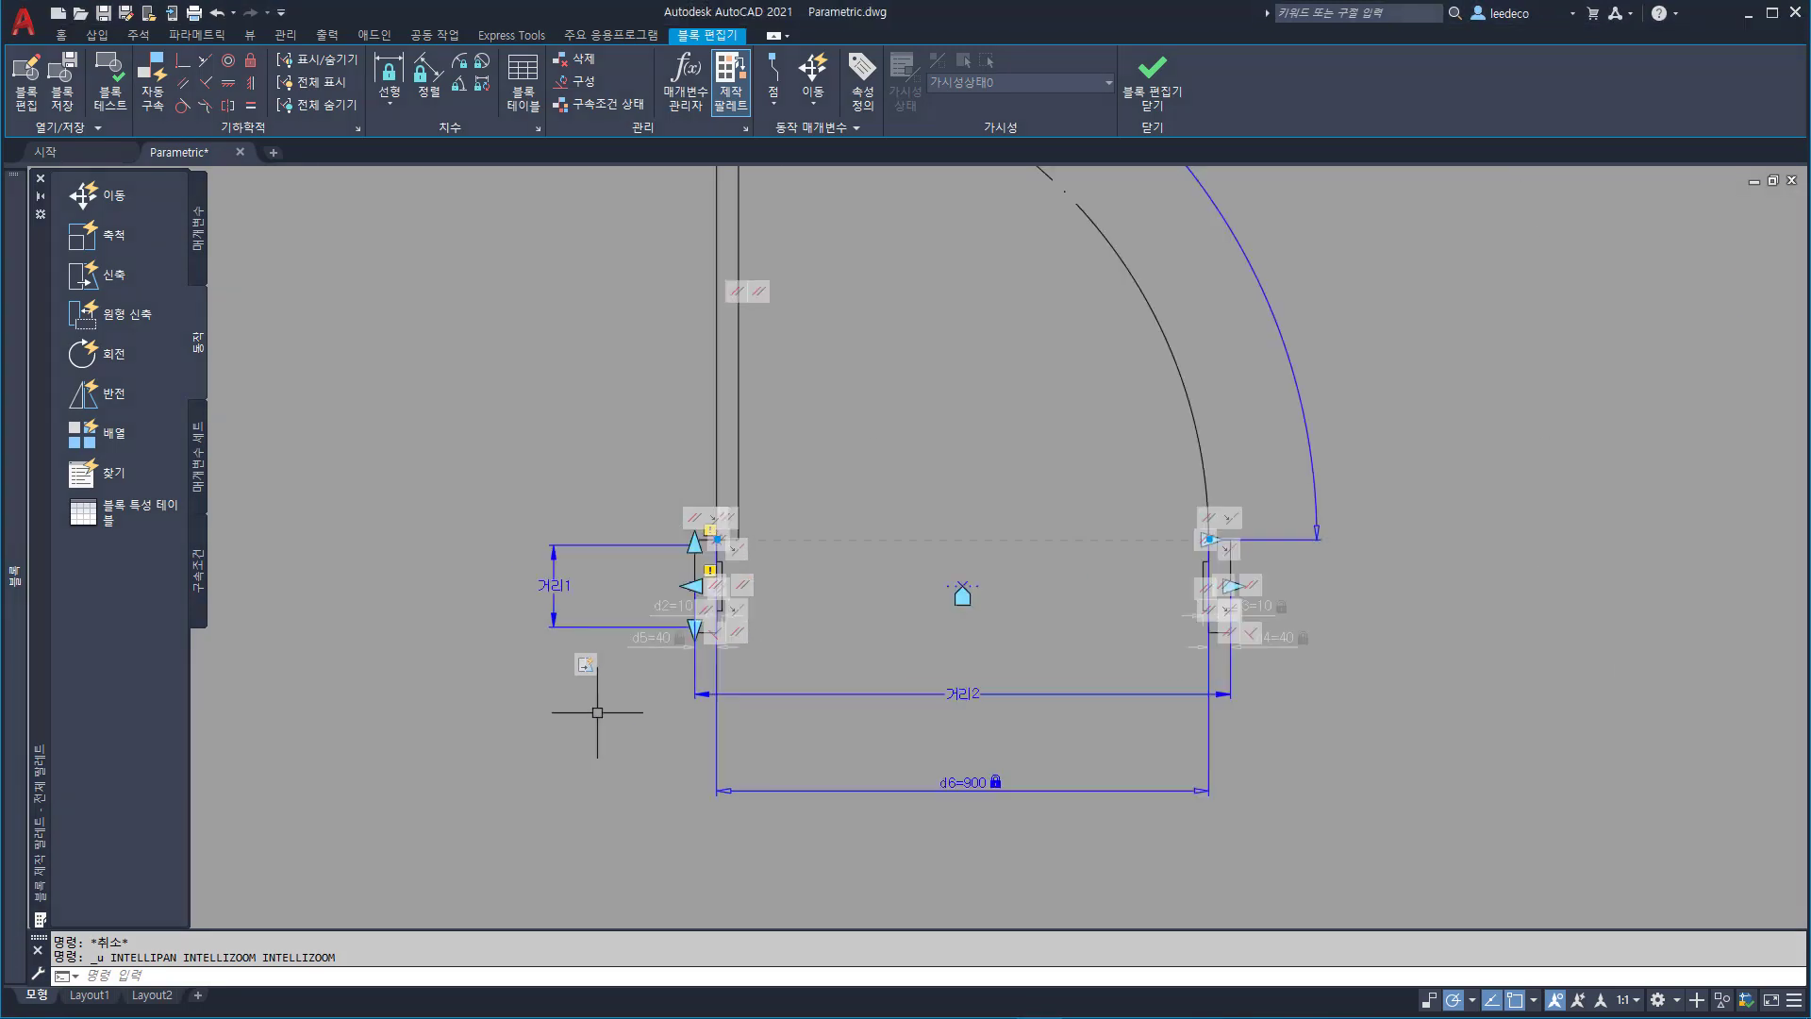
{"action": "middle_click_drag", "start_coordinate": [836, 695], "coordinate": [784, 740]}
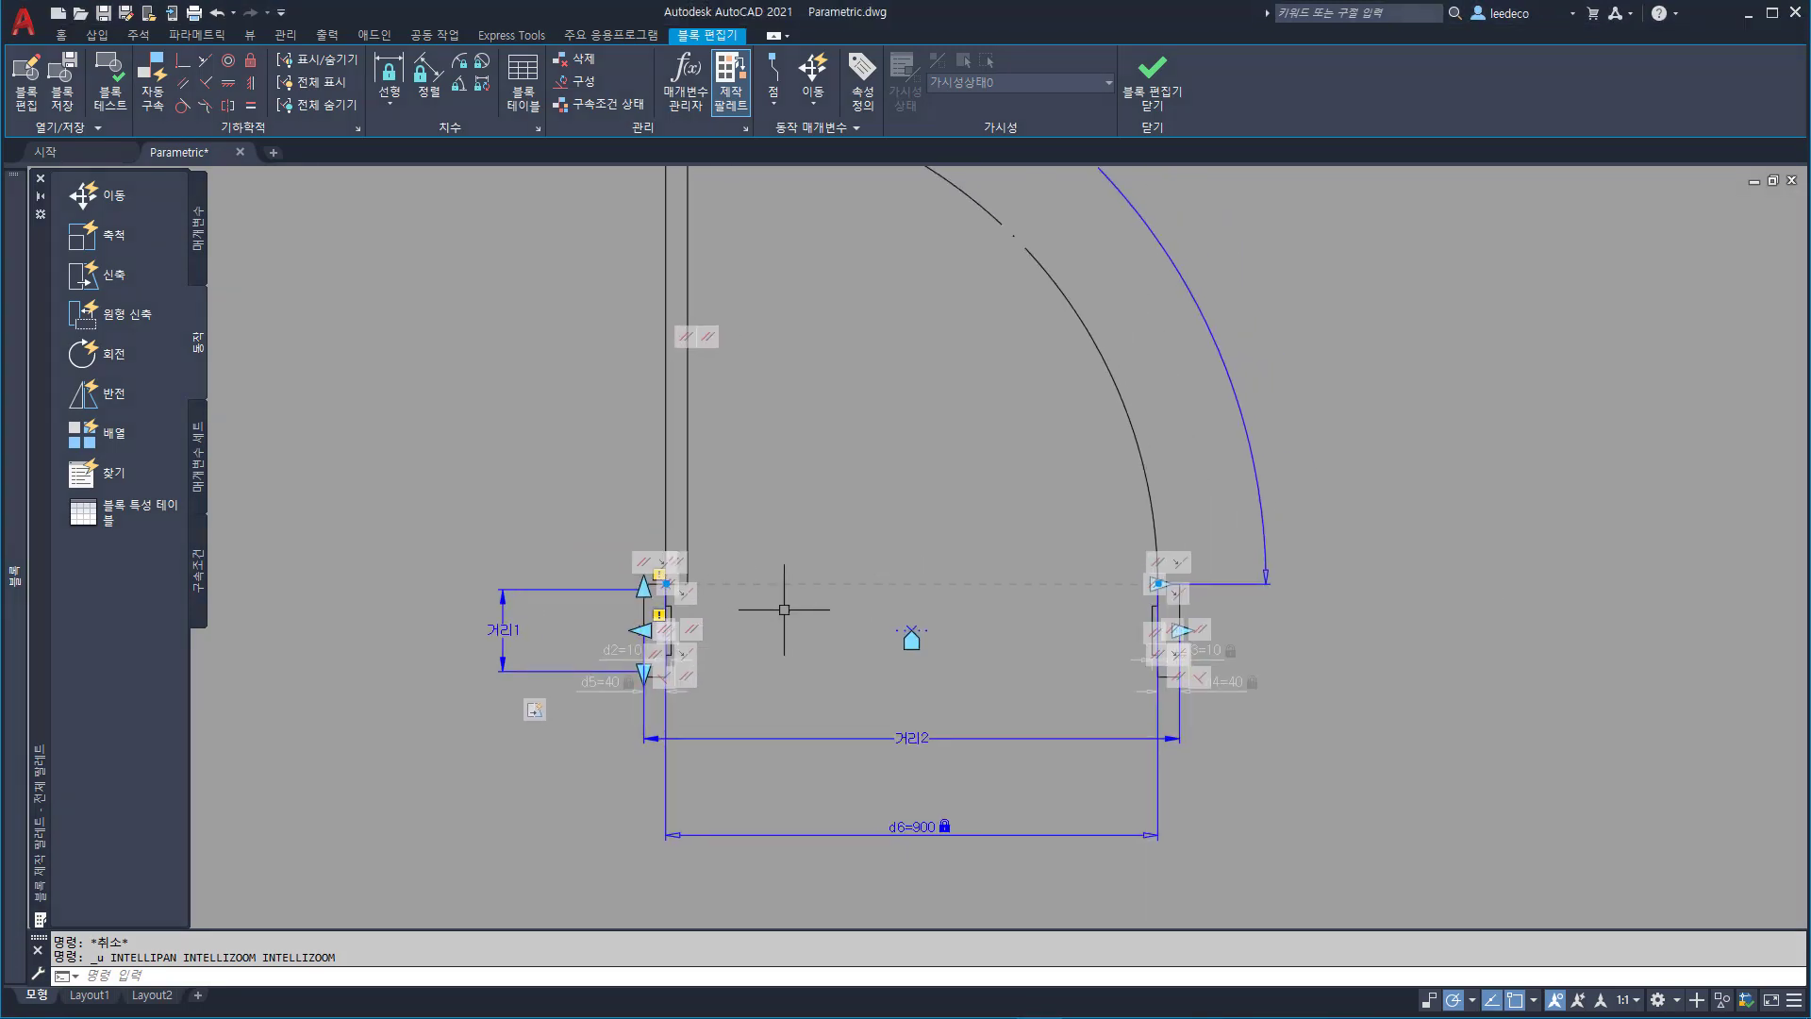
{"action": "scroll", "coordinate": [833, 604], "scroll_direction": "down", "scroll_amount": 2}
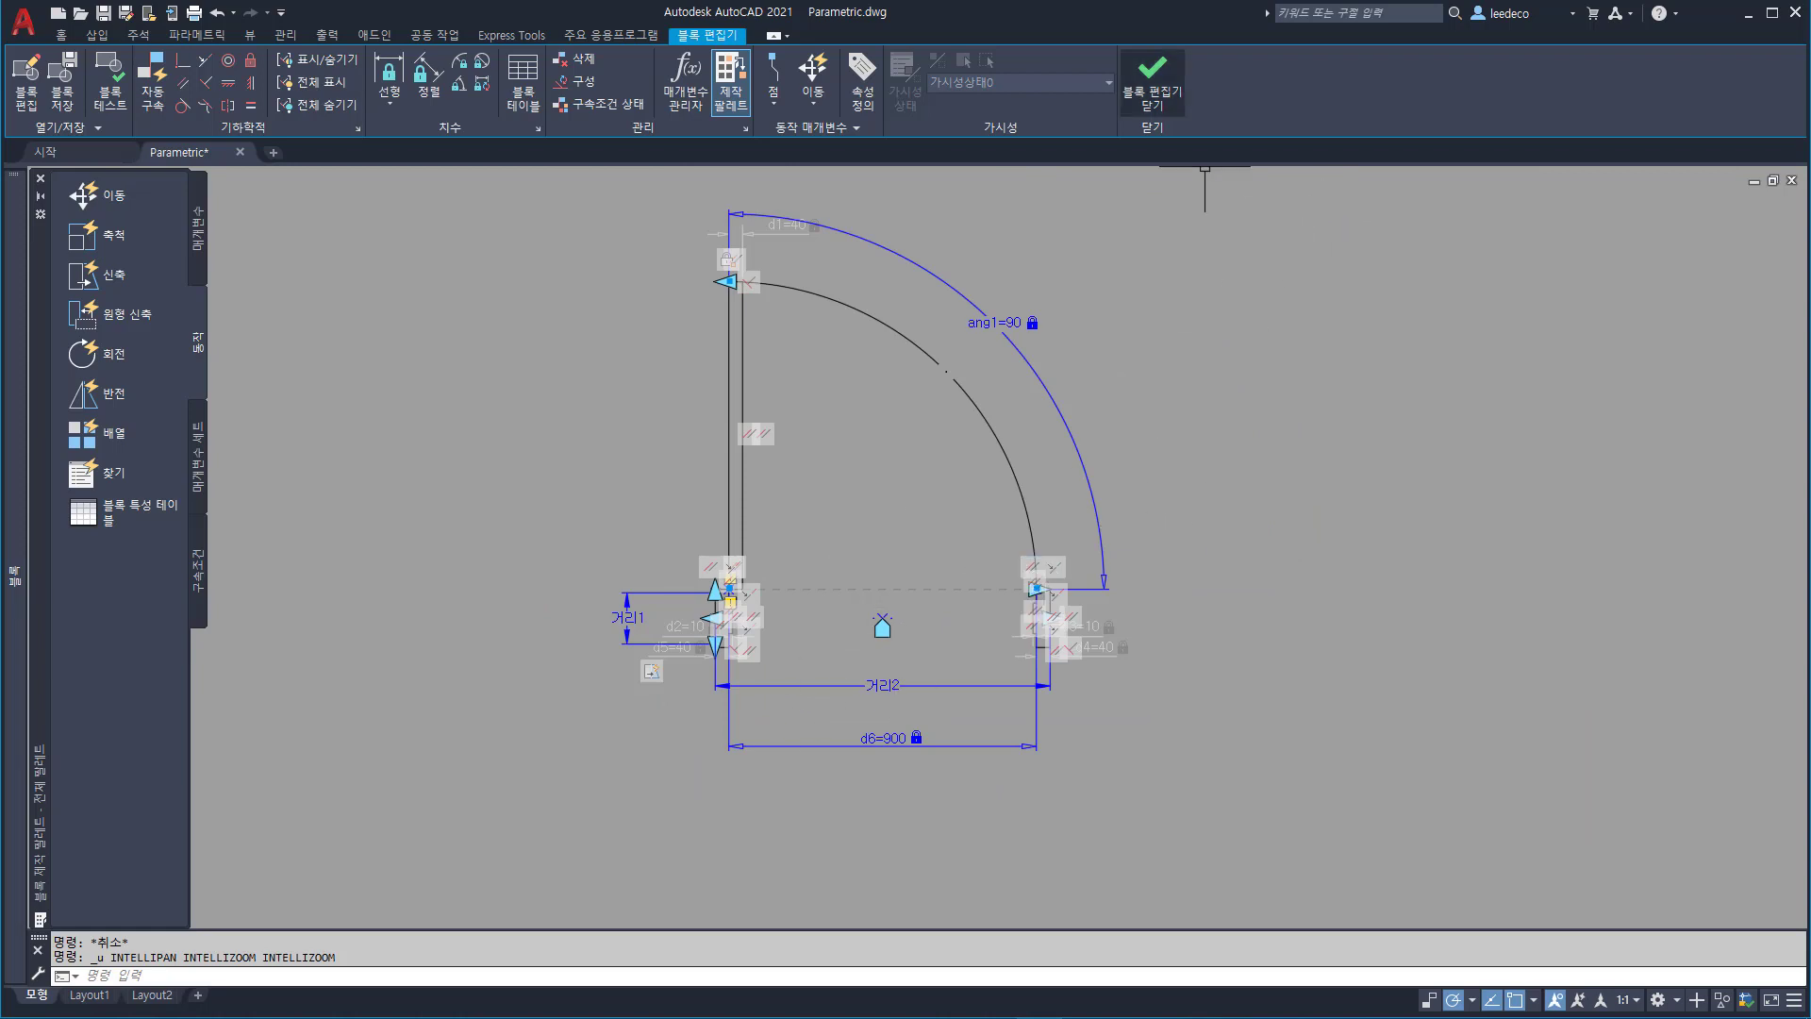
- Close the Block Editor saving the door block's changes, and zoom the drawing to its extents
{"action": "left_click", "coordinate": [1152, 83]}
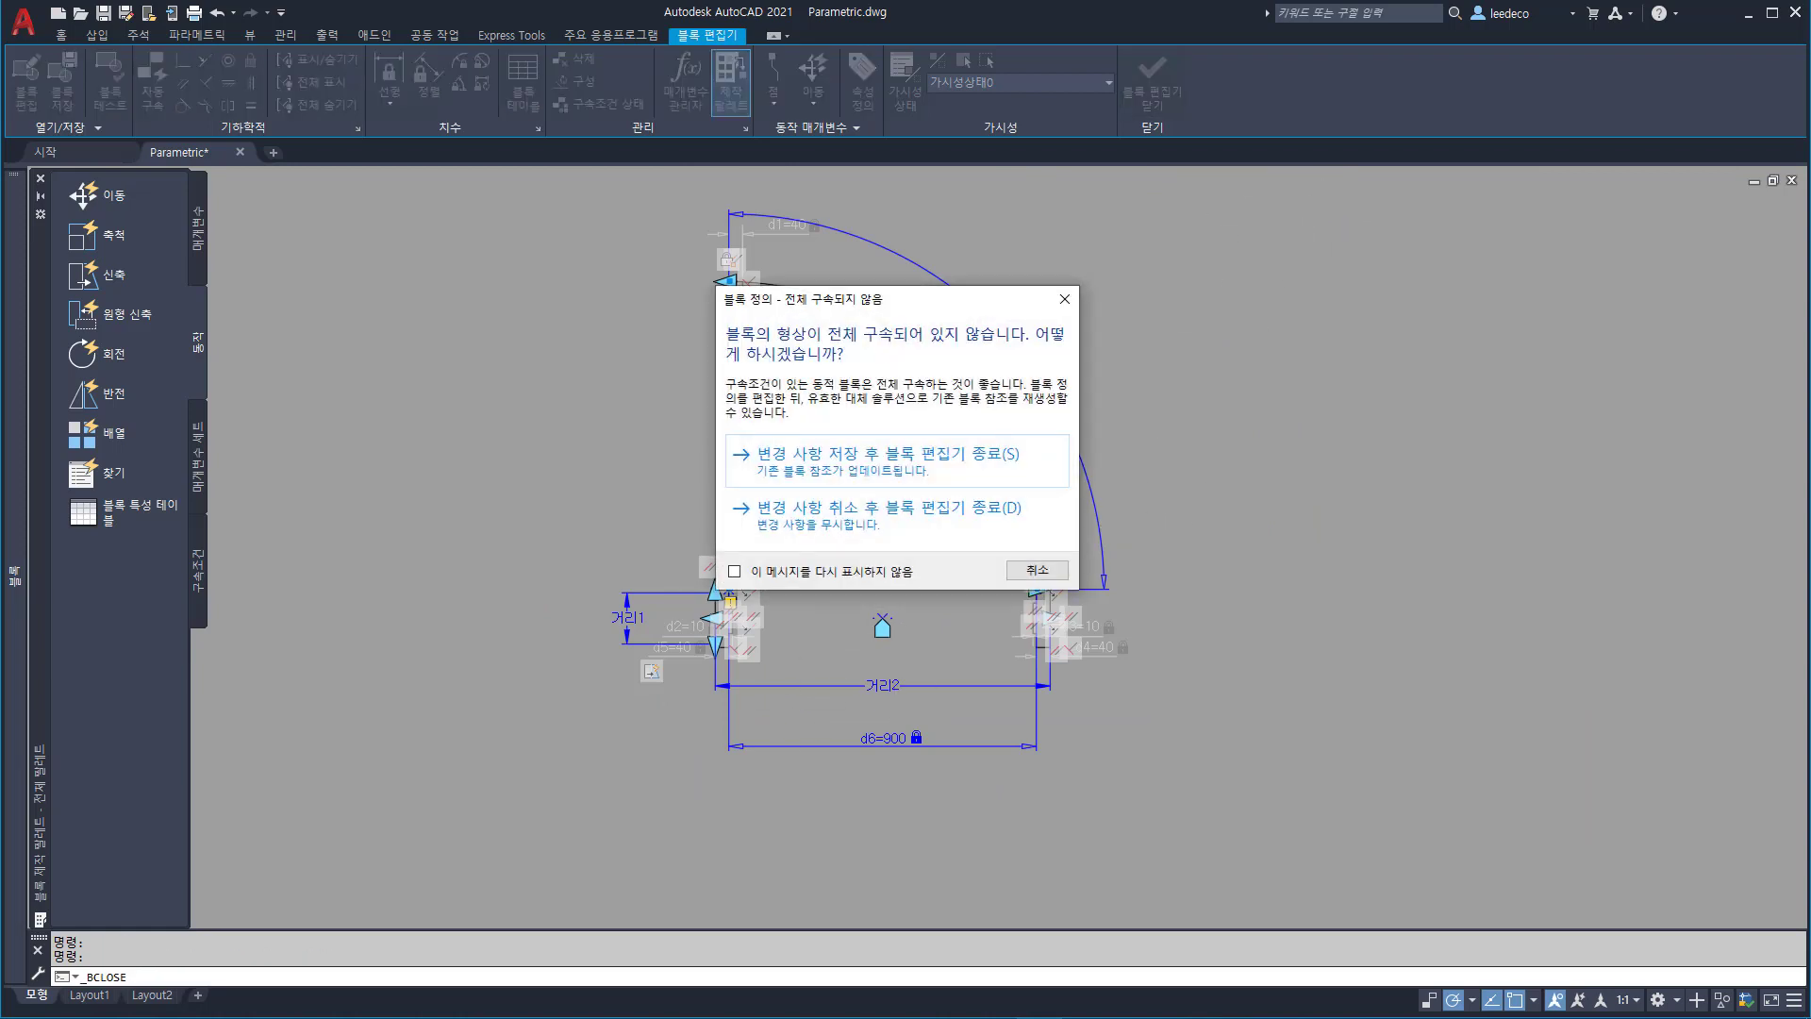
{"action": "left_click", "coordinate": [891, 454]}
{"action": "type", "text": "z"}
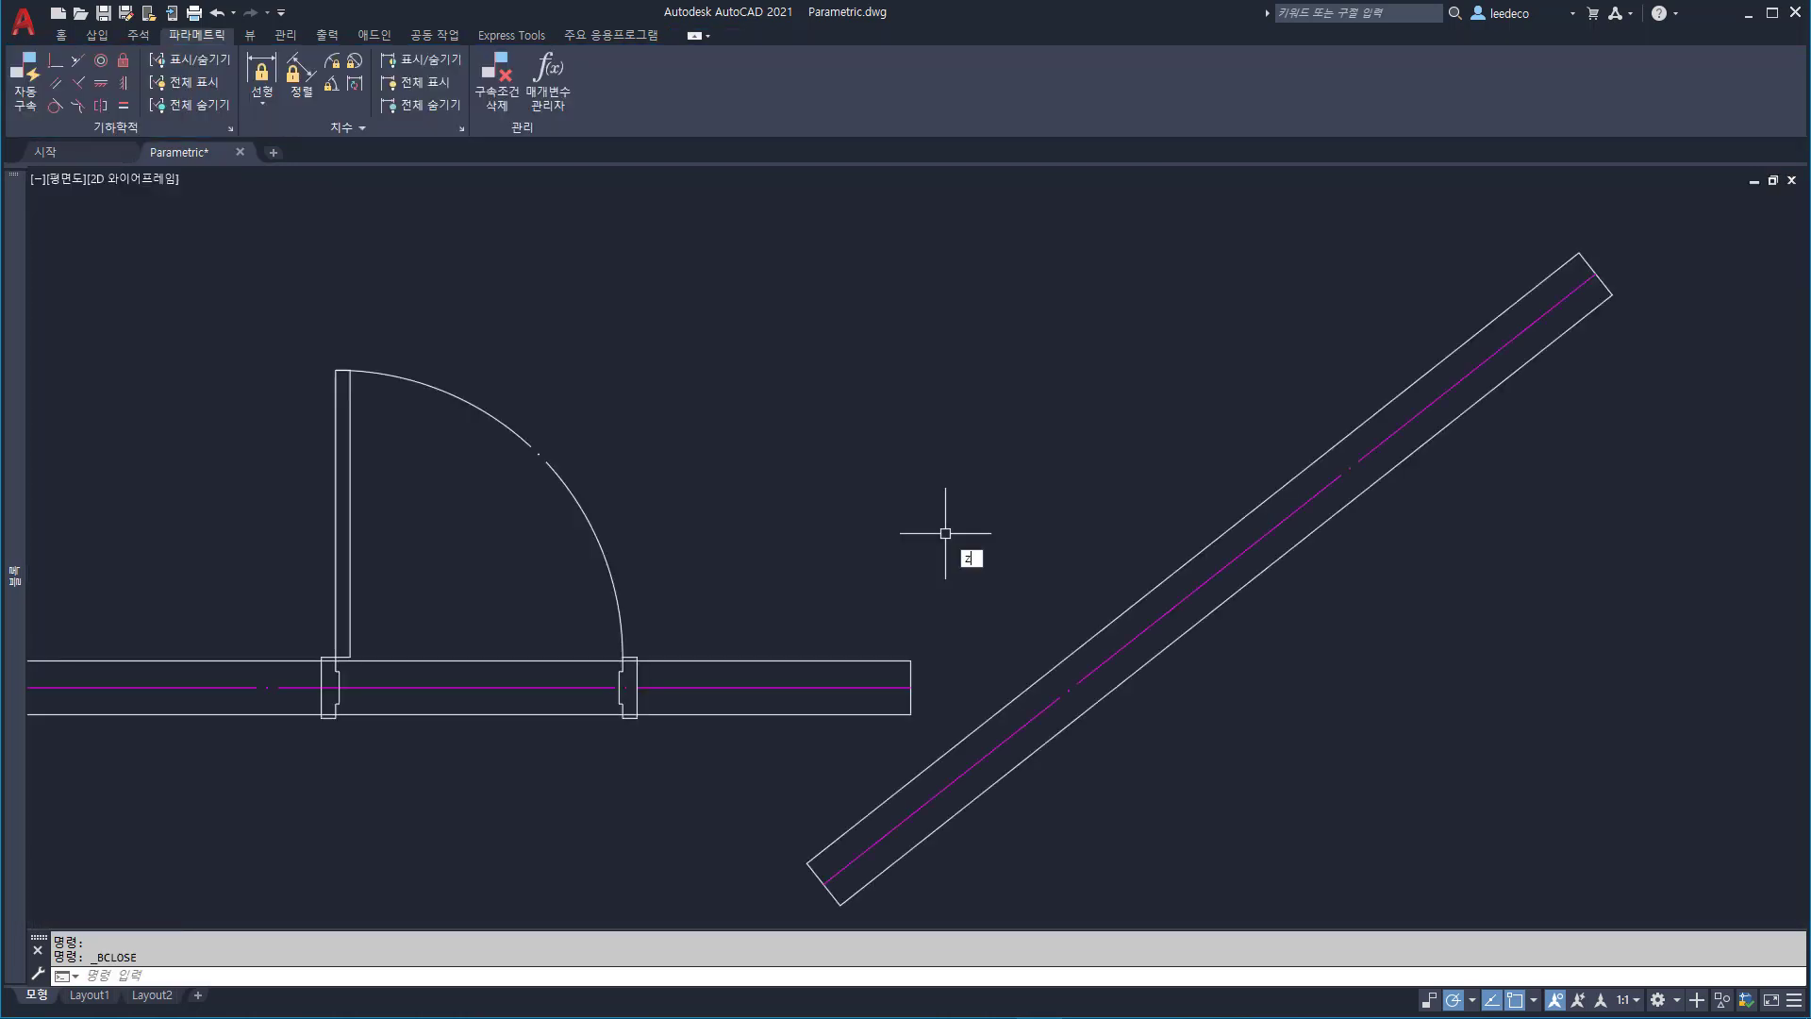
{"action": "key", "text": "Return"}
{"action": "type", "text": "e"}
{"action": "key", "text": "Return"}
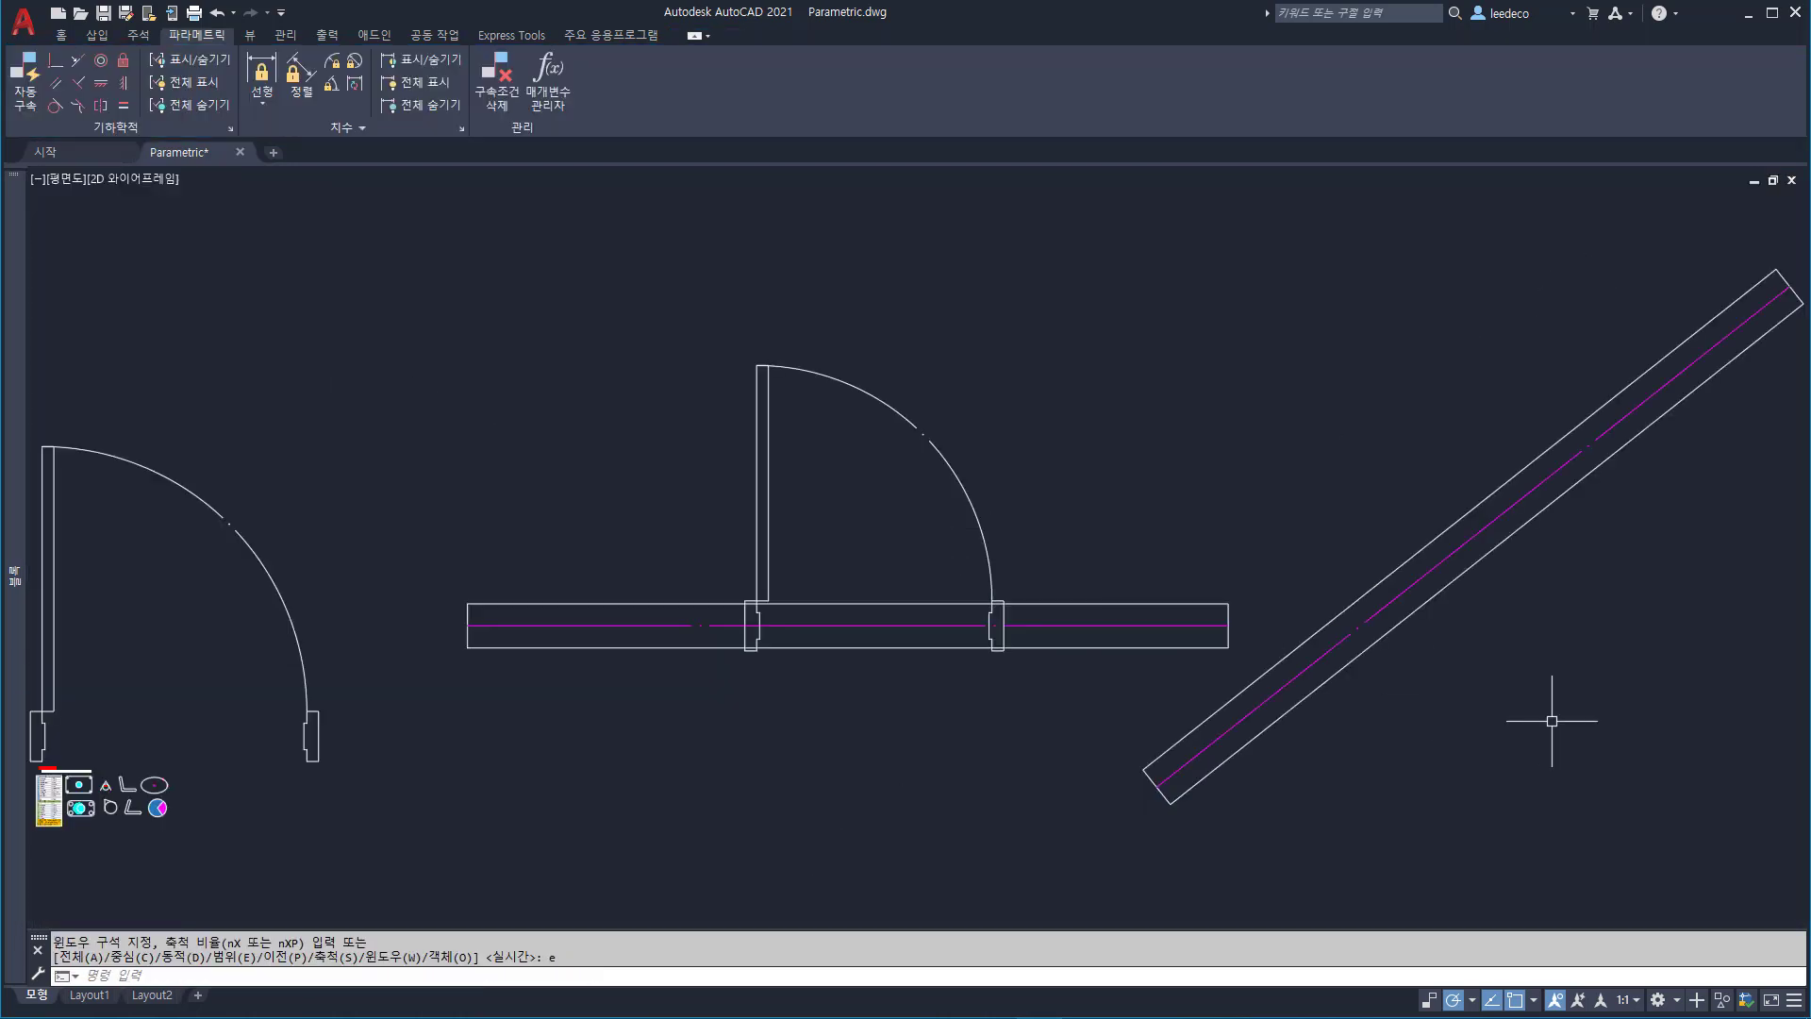
- Erase the horizontal wall with its door and the slanted wall
{"action": "left_click", "coordinate": [1586, 737]}
{"action": "left_click", "coordinate": [604, 340]}
{"action": "type", "text": "e"}
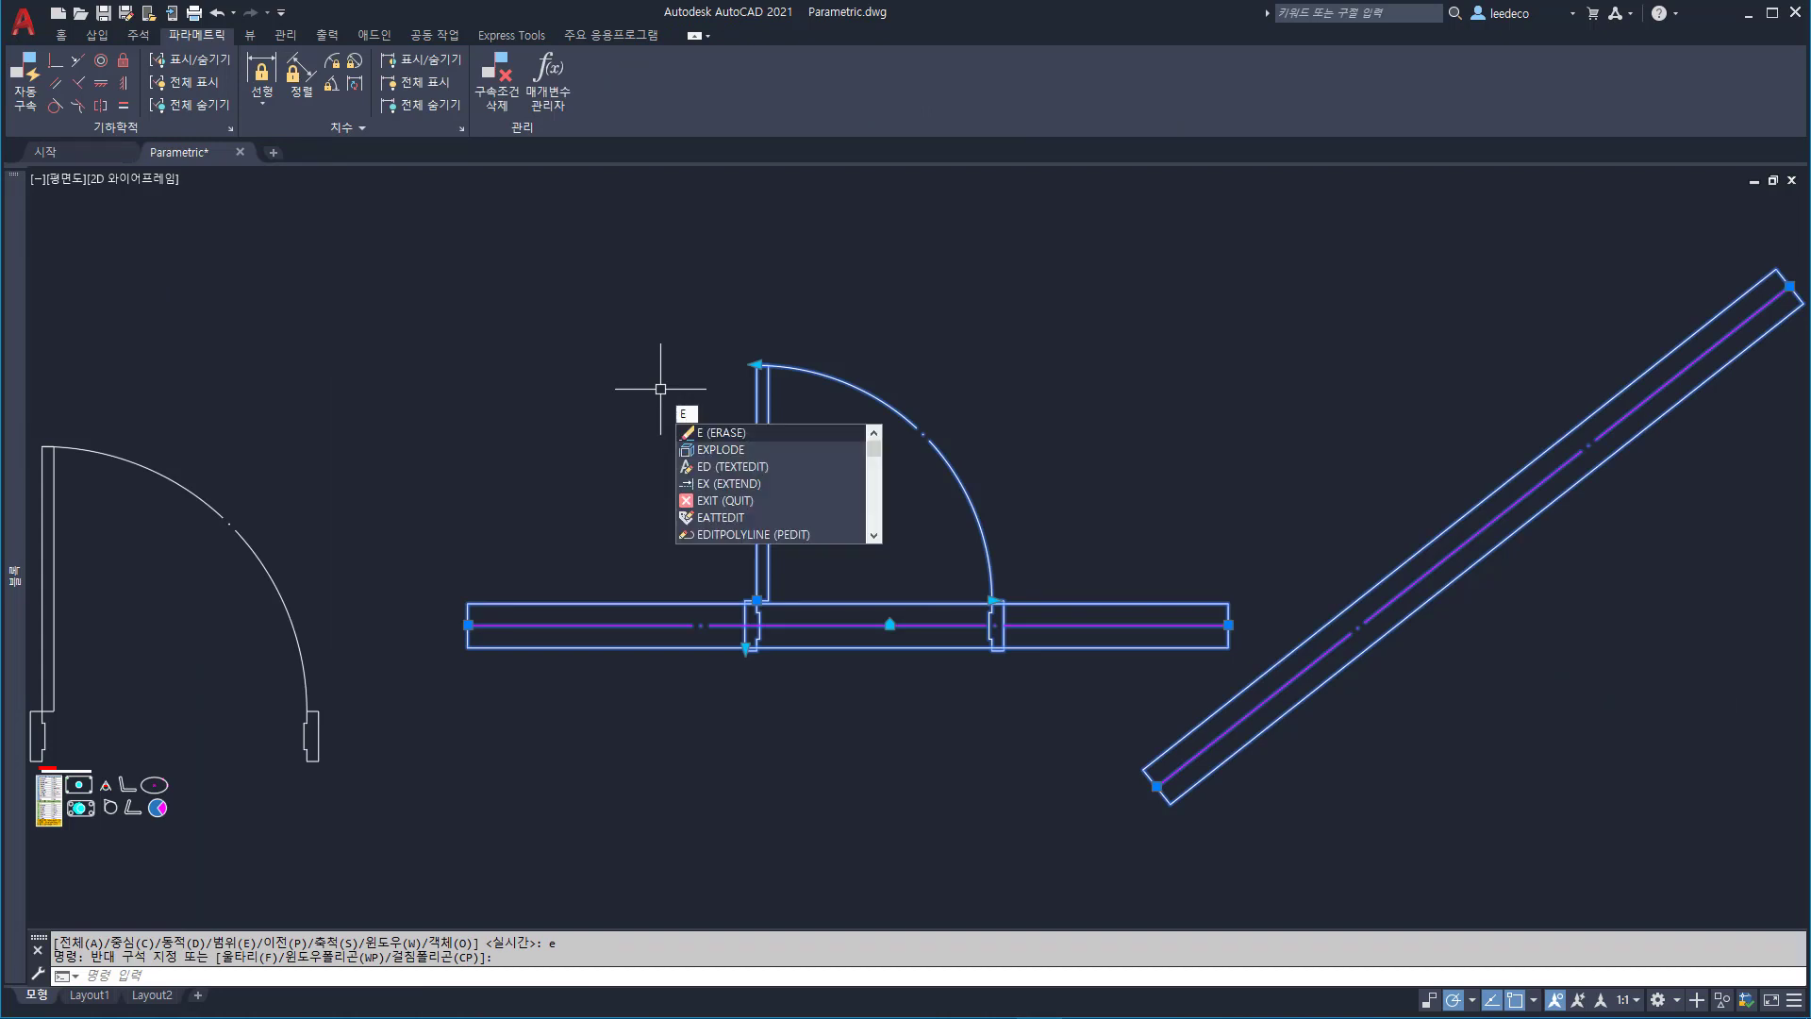
{"action": "key", "text": "Return"}
- Erase the remaining door block above the parametric sample shapes
{"action": "type", "text": "z"}
{"action": "key", "text": "Return"}
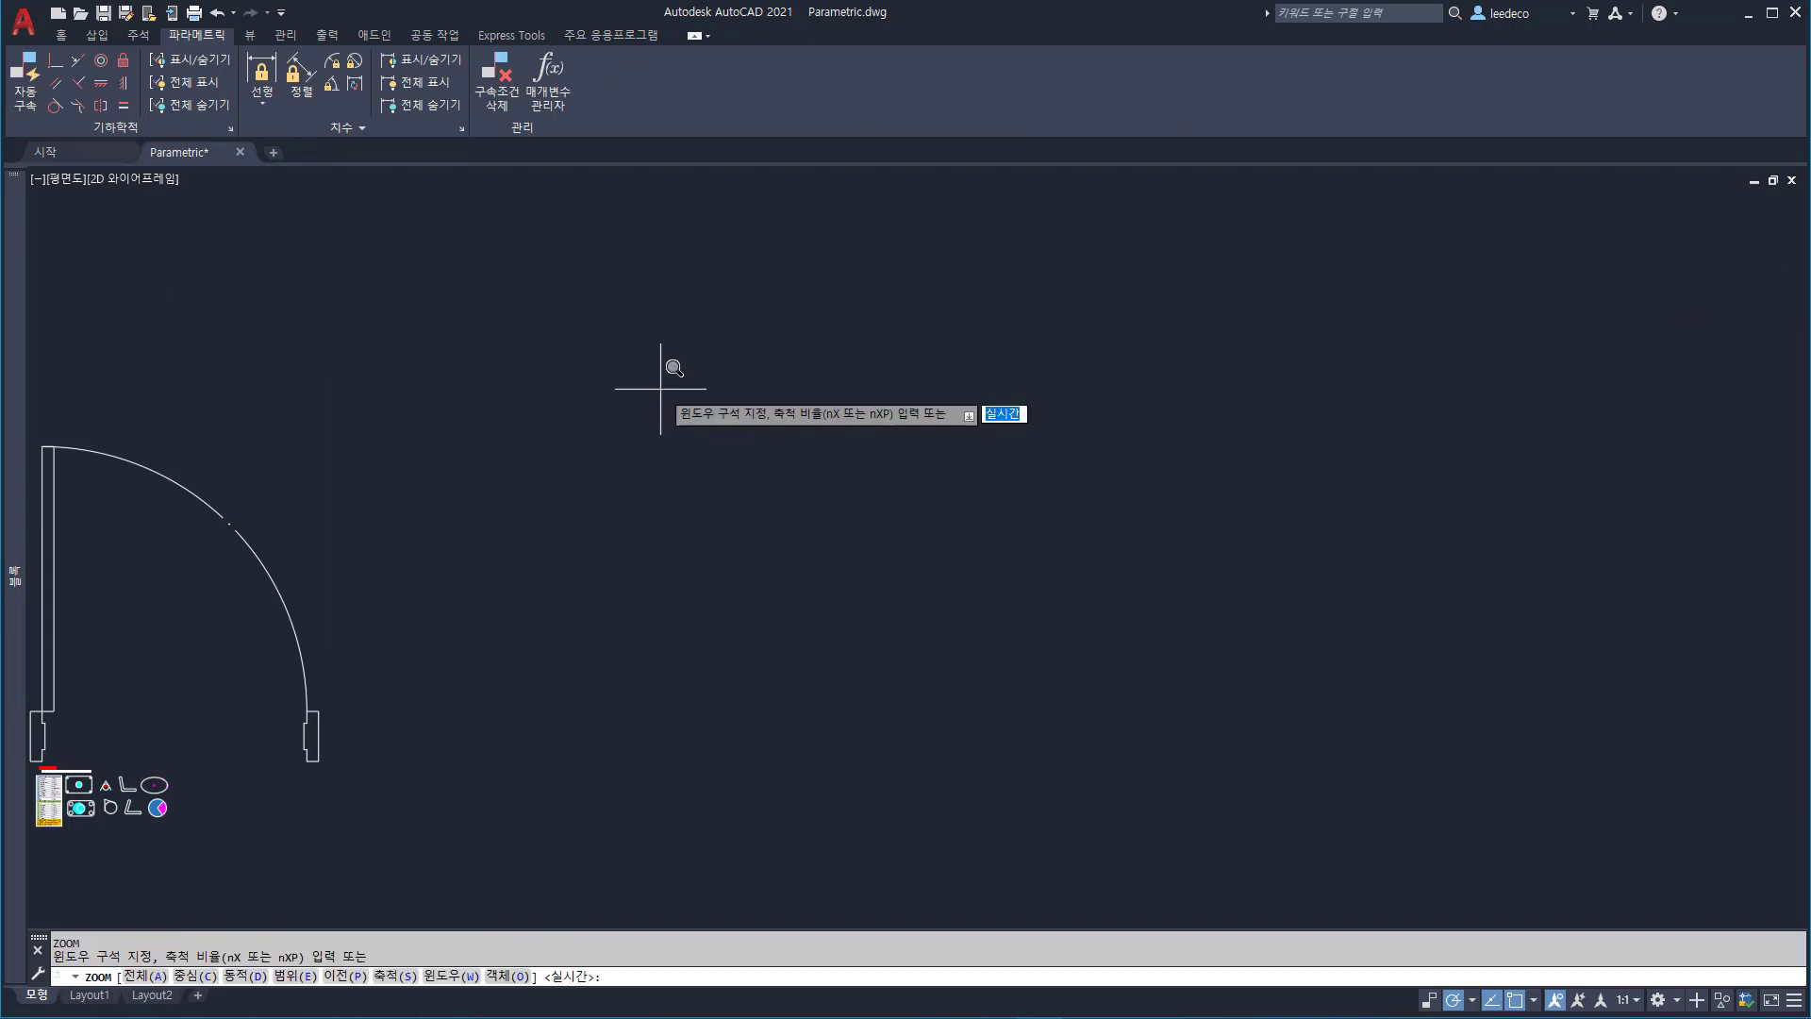
{"action": "type", "text": "e"}
{"action": "key", "text": "Return"}
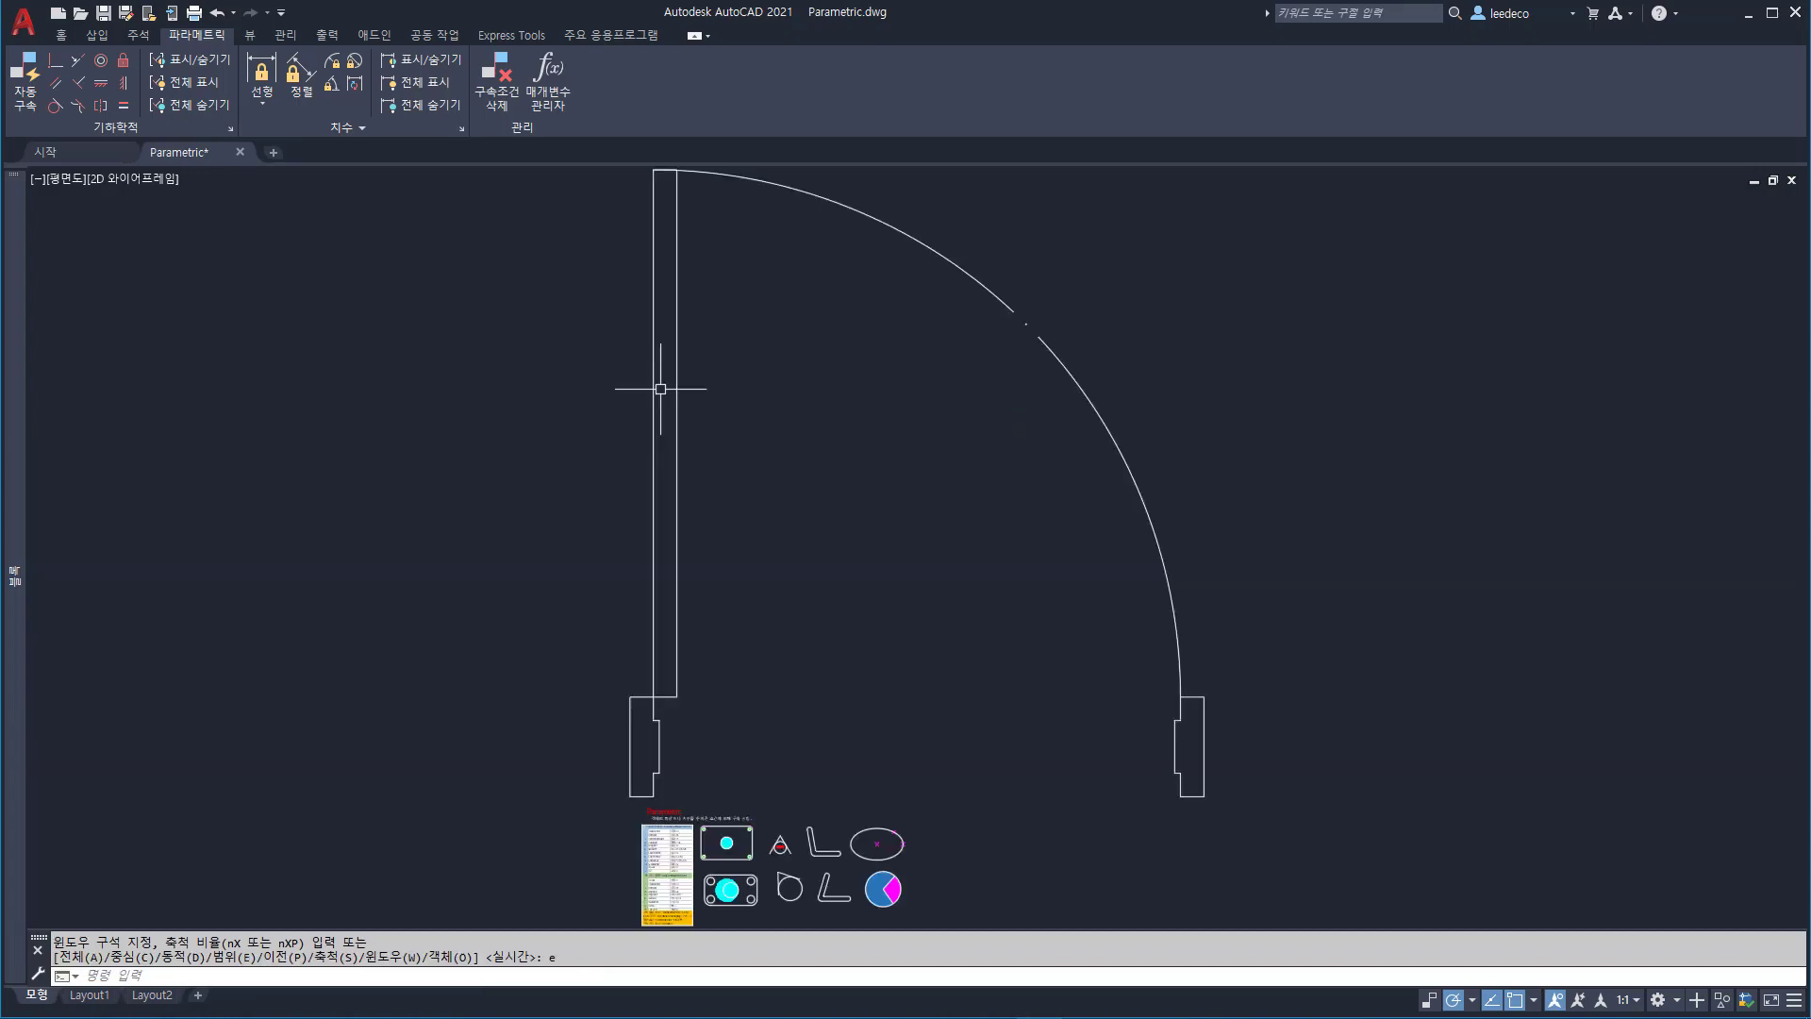
{"action": "left_click", "coordinate": [828, 502]}
{"action": "left_click", "coordinate": [568, 438]}
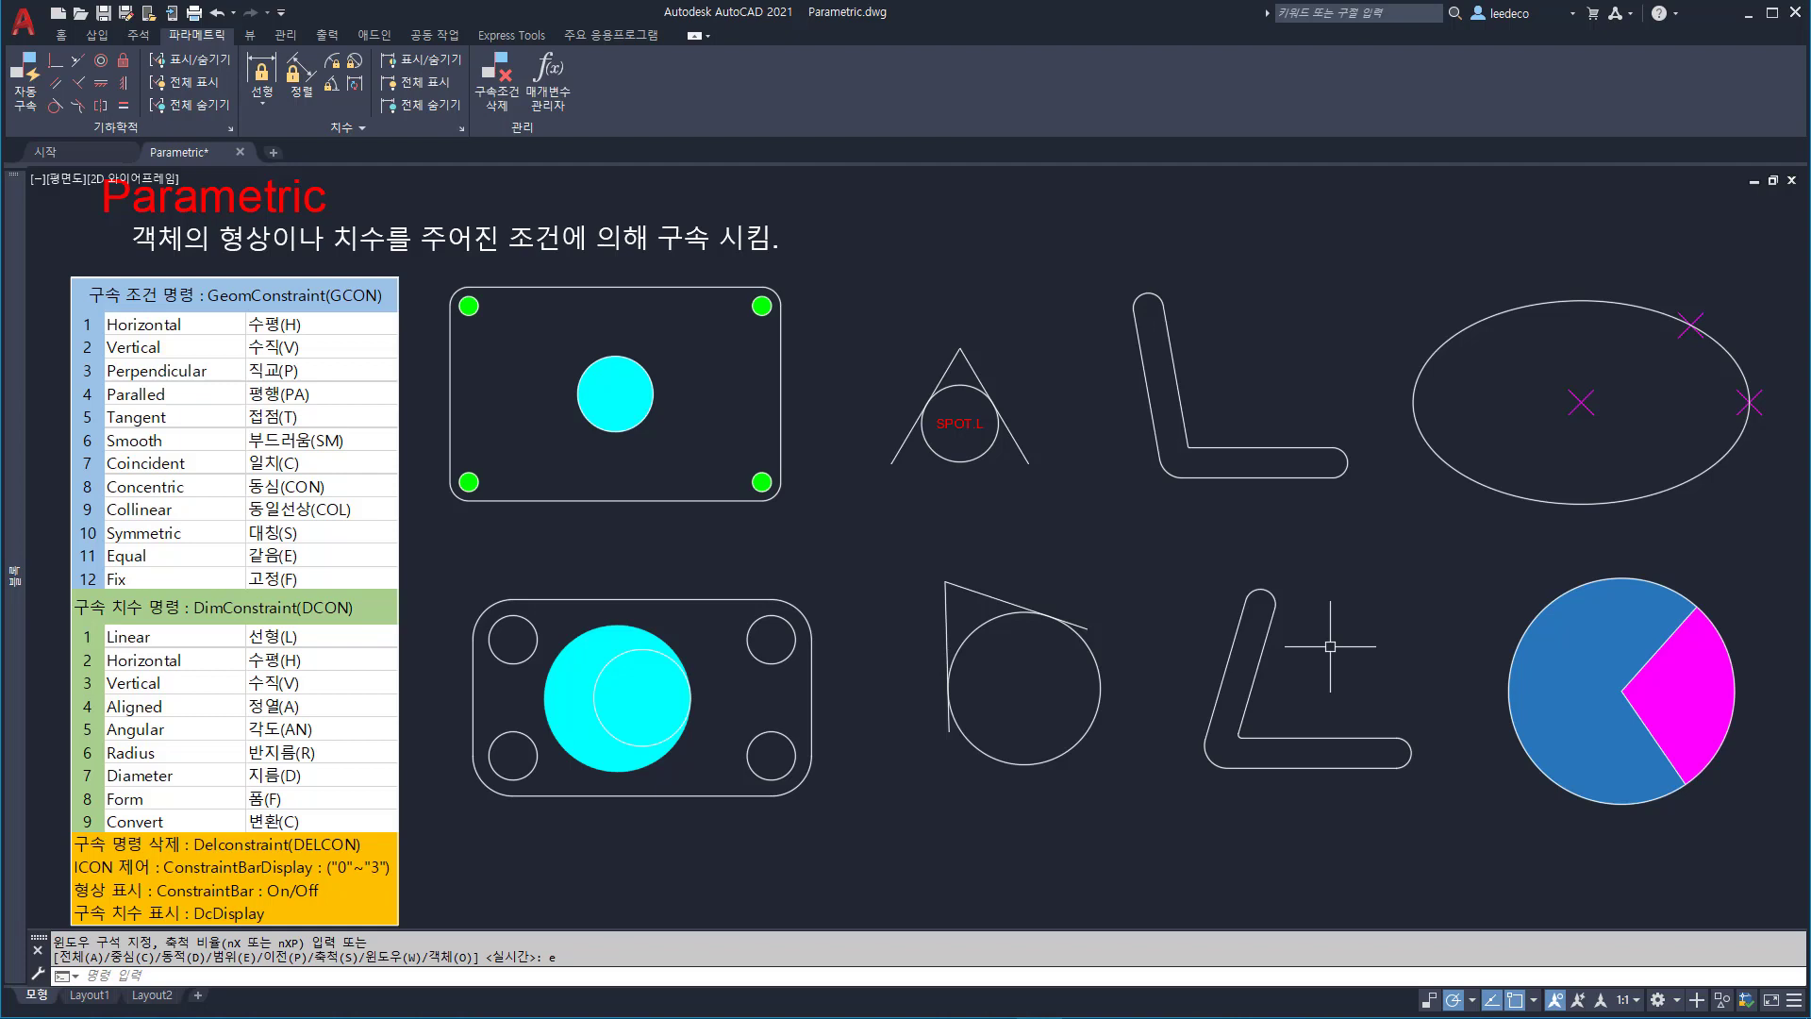
{"action": "key", "text": "Escape"}
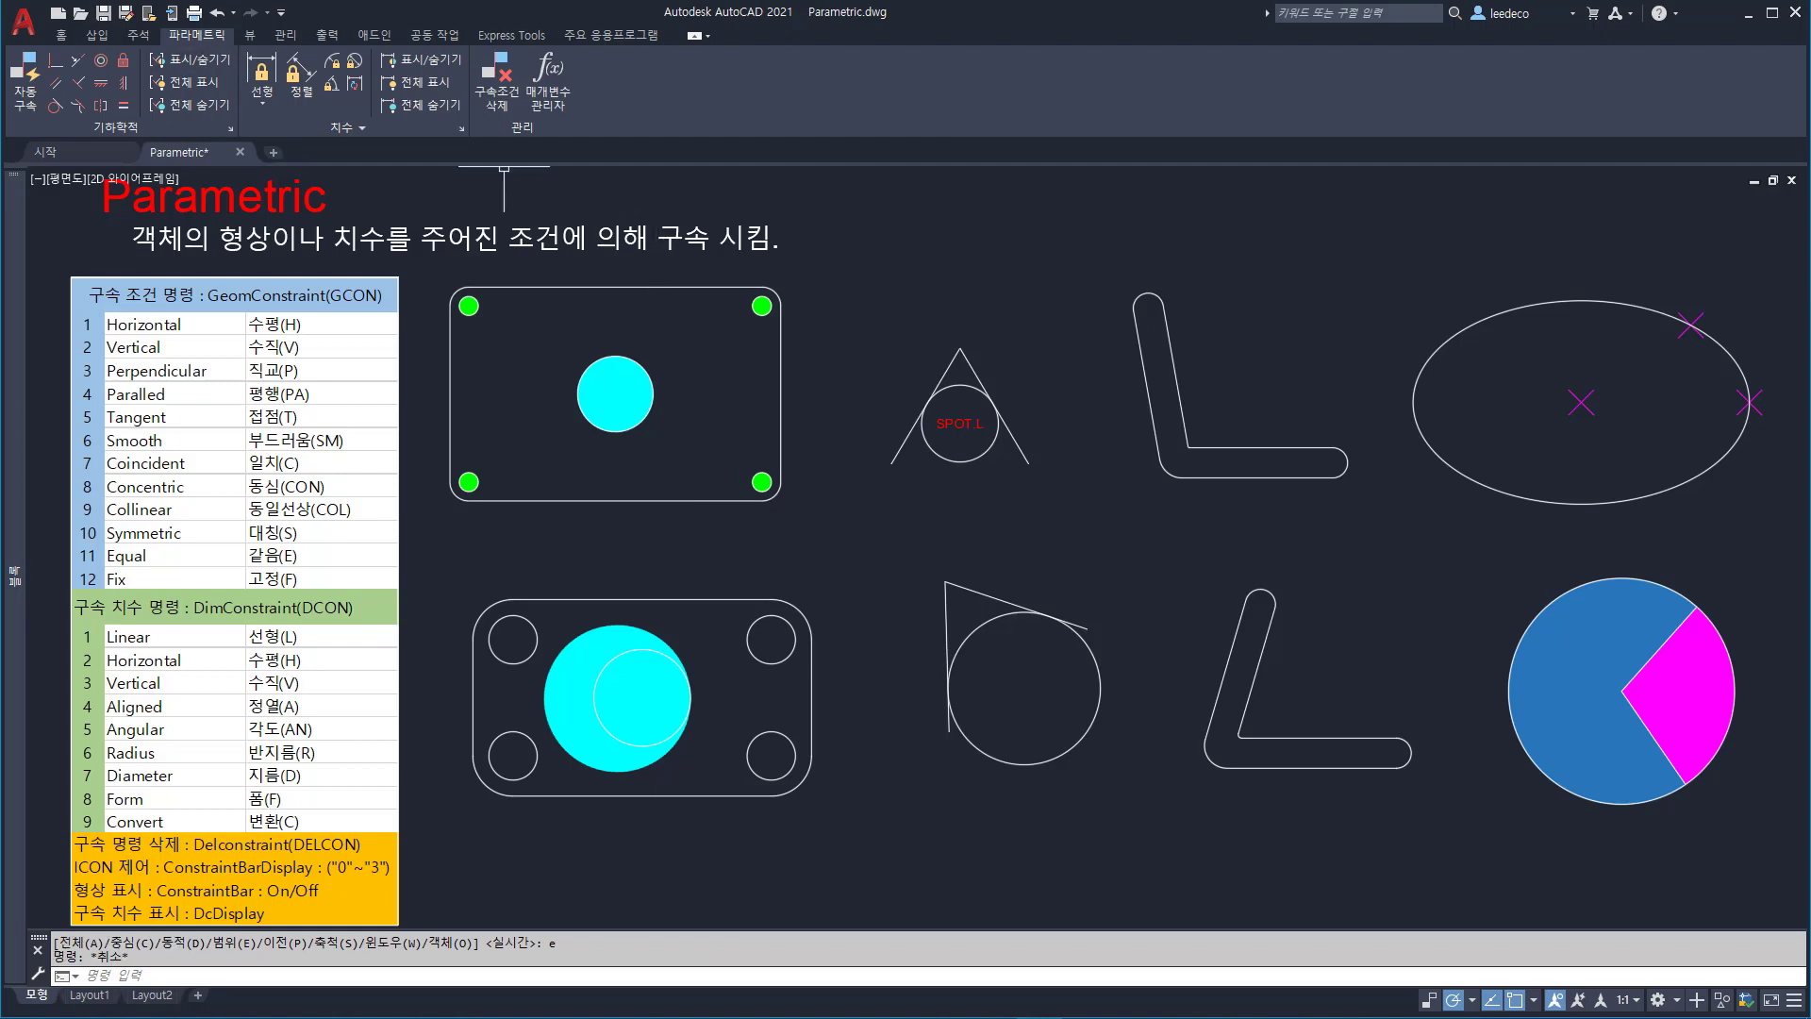
- Draw two small overlapping rectangles between the upper L-shaped sample and the ellipse
{"action": "left_click", "coordinate": [62, 35]}
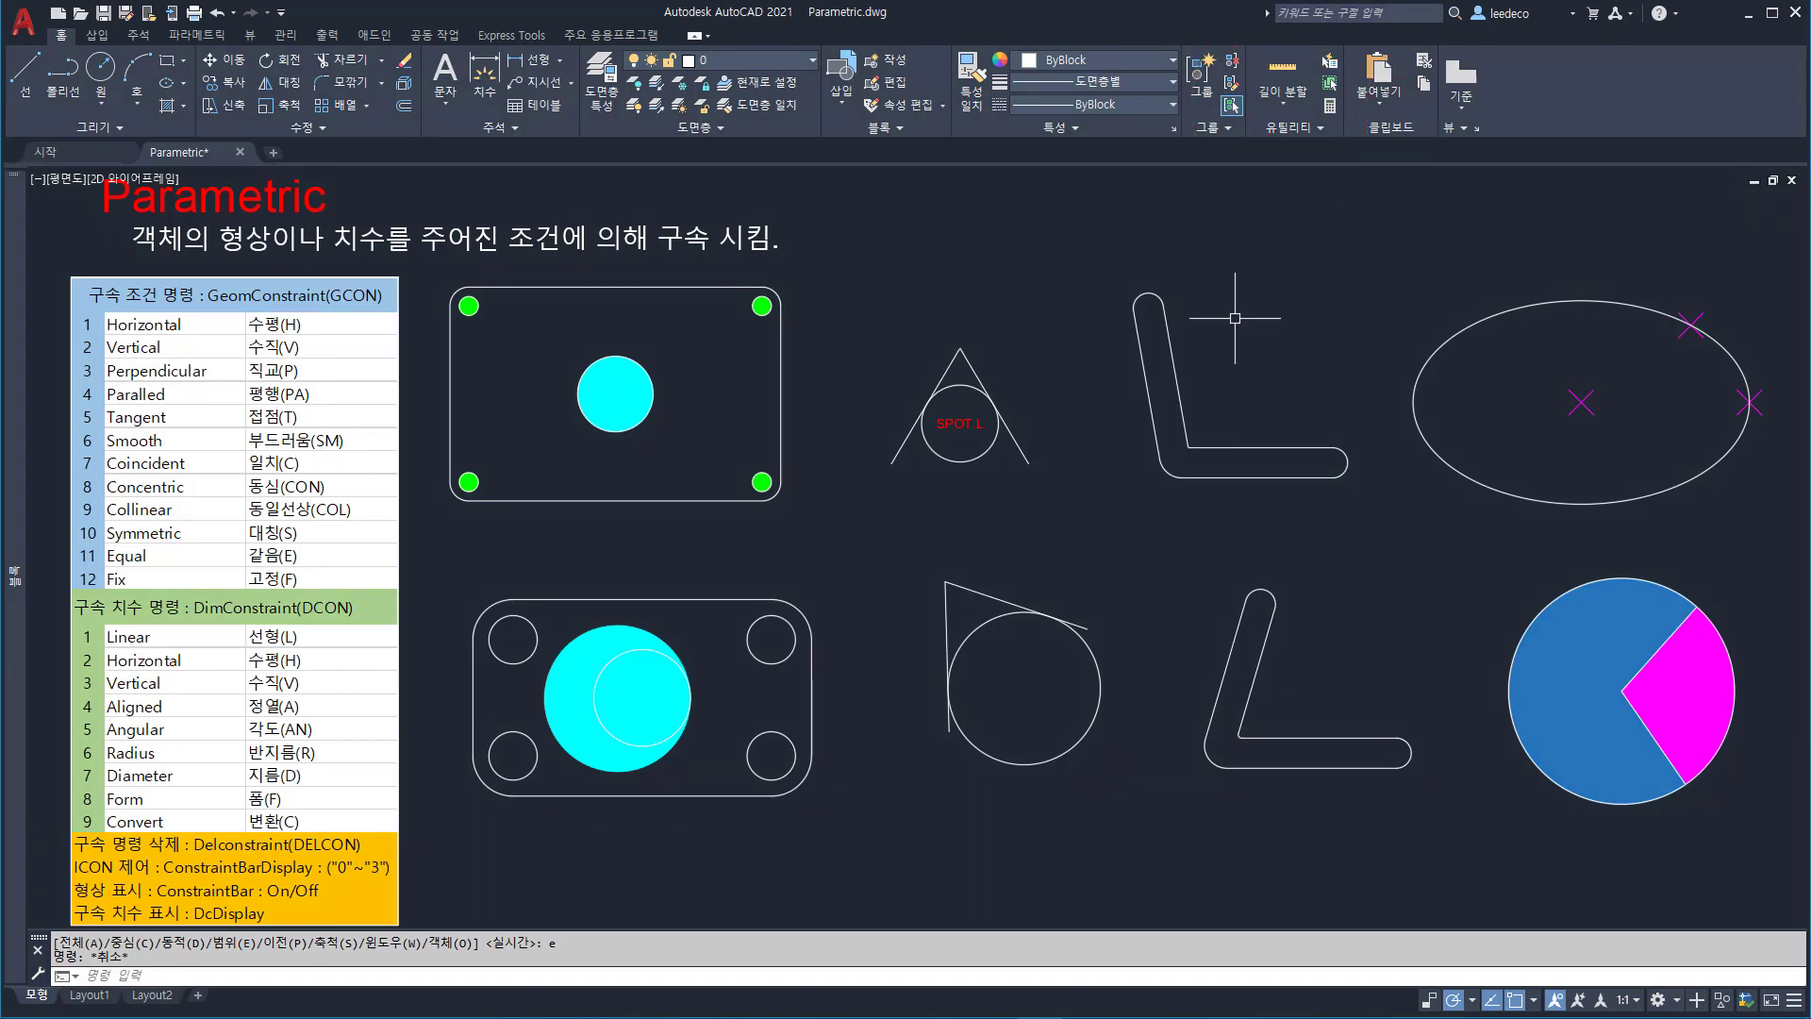
{"action": "key", "text": "Escape"}
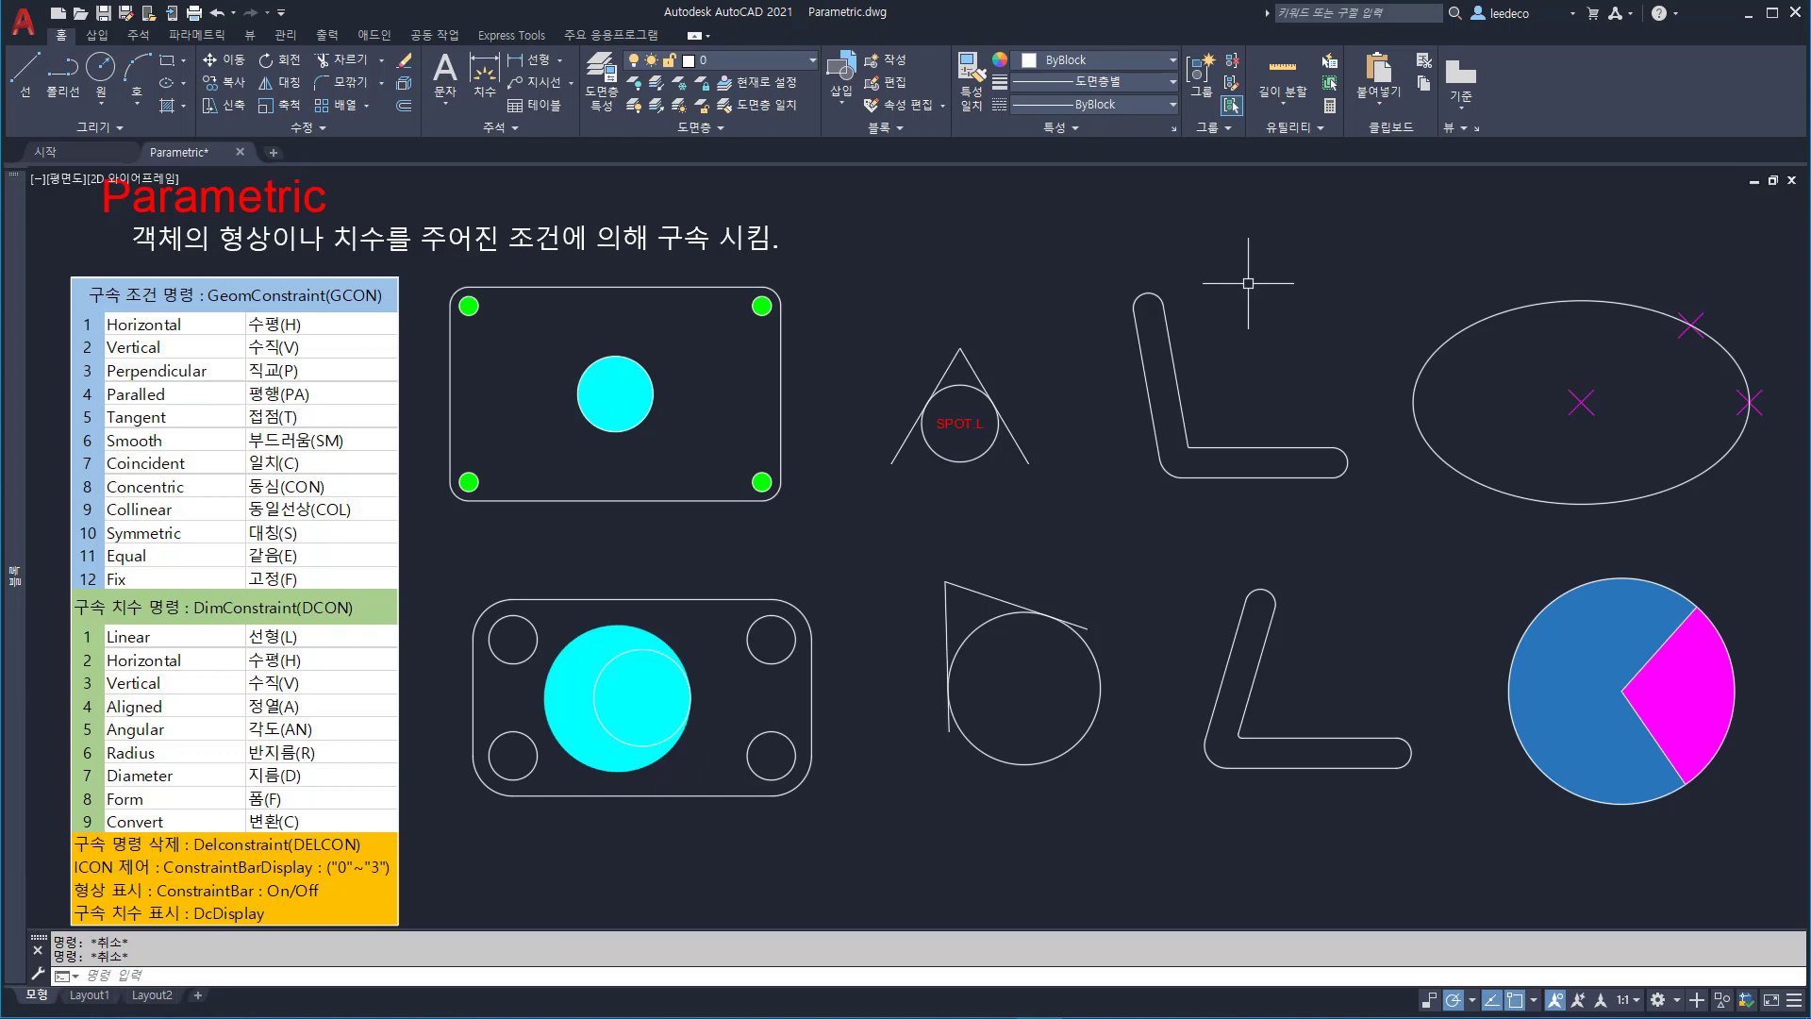
{"action": "type", "text": "rec"}
{"action": "key", "text": "Return"}
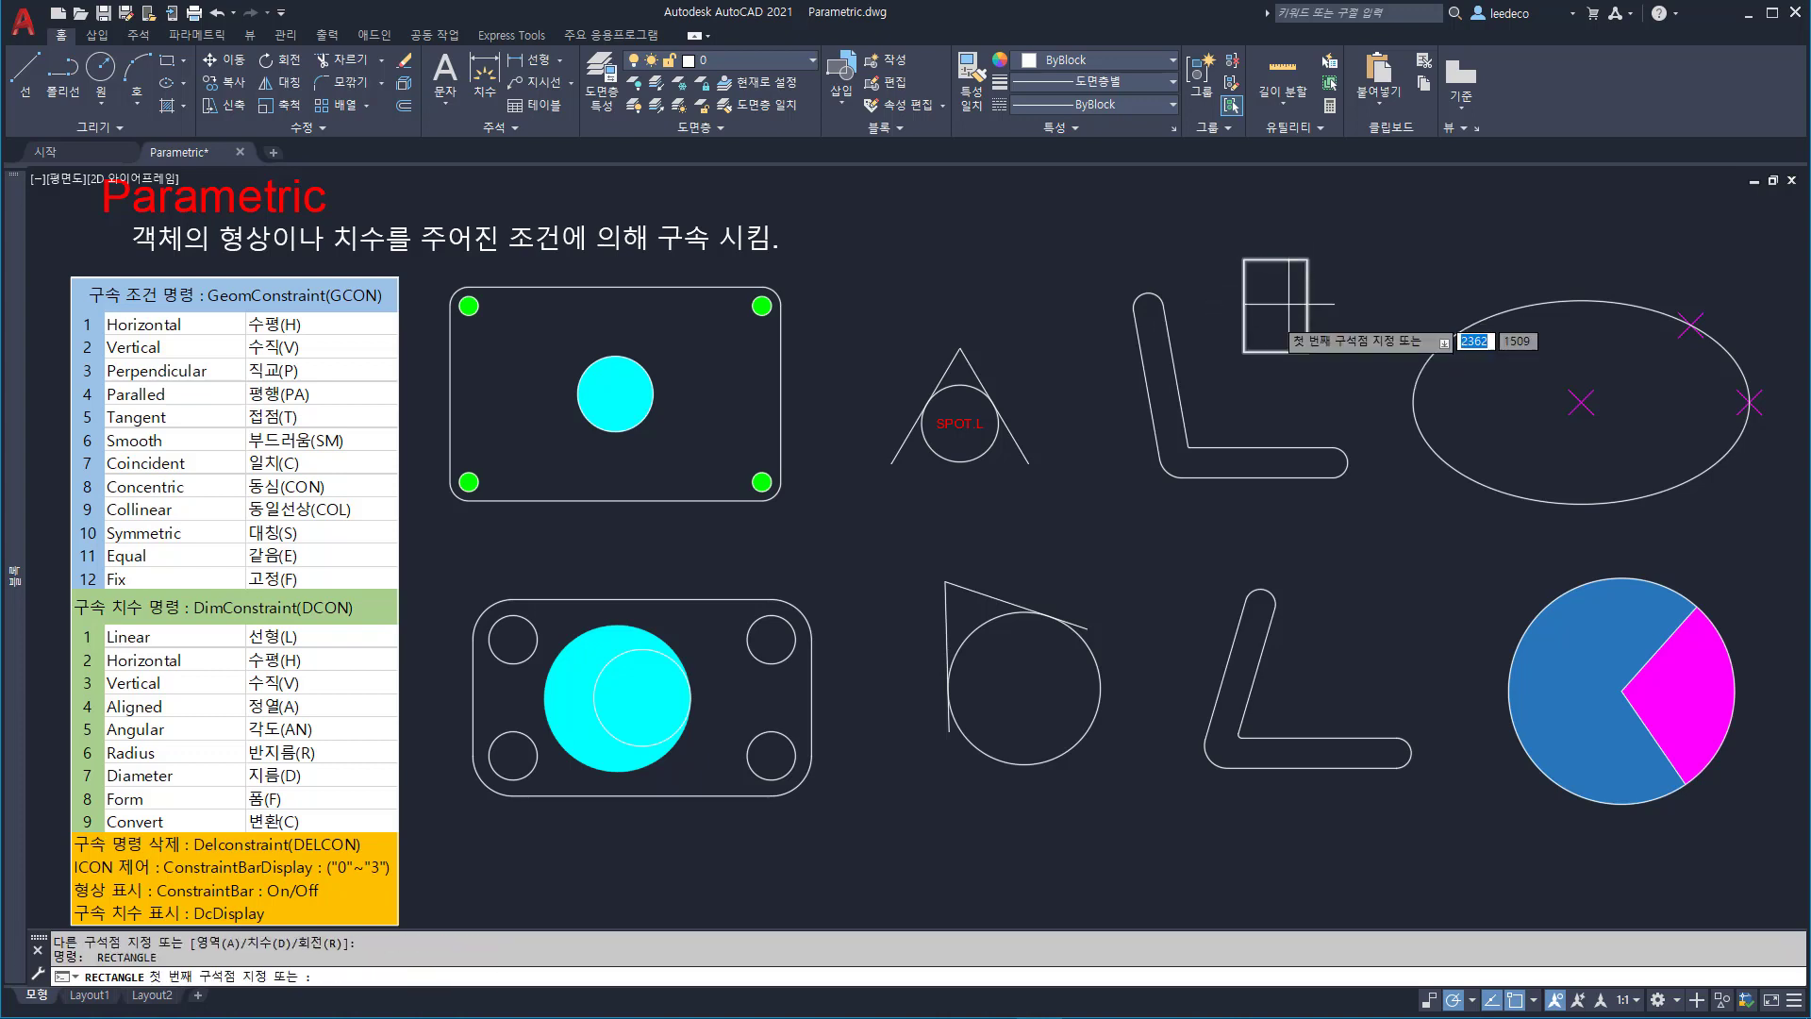
{"action": "left_click", "coordinate": [1260, 228]}
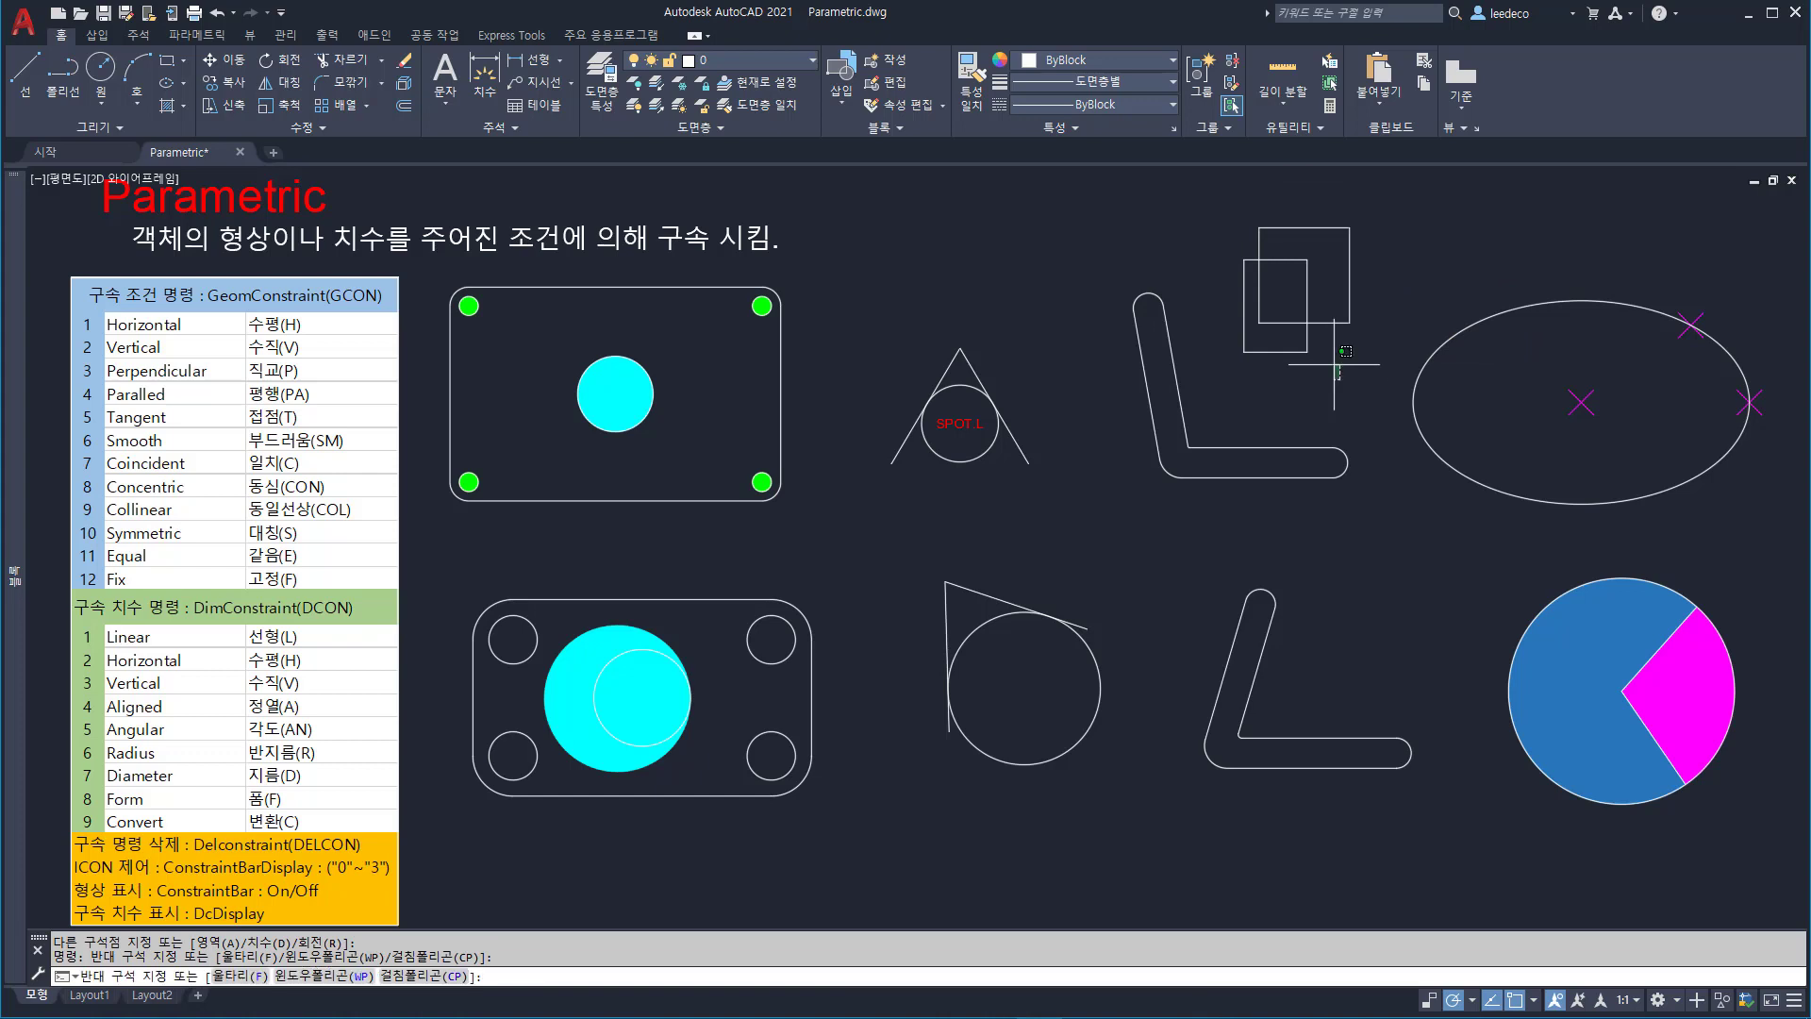
- Group the two overlapping rectangles and dissolve the group with UNGROUP
{"action": "left_click", "coordinate": [1175, 206]}
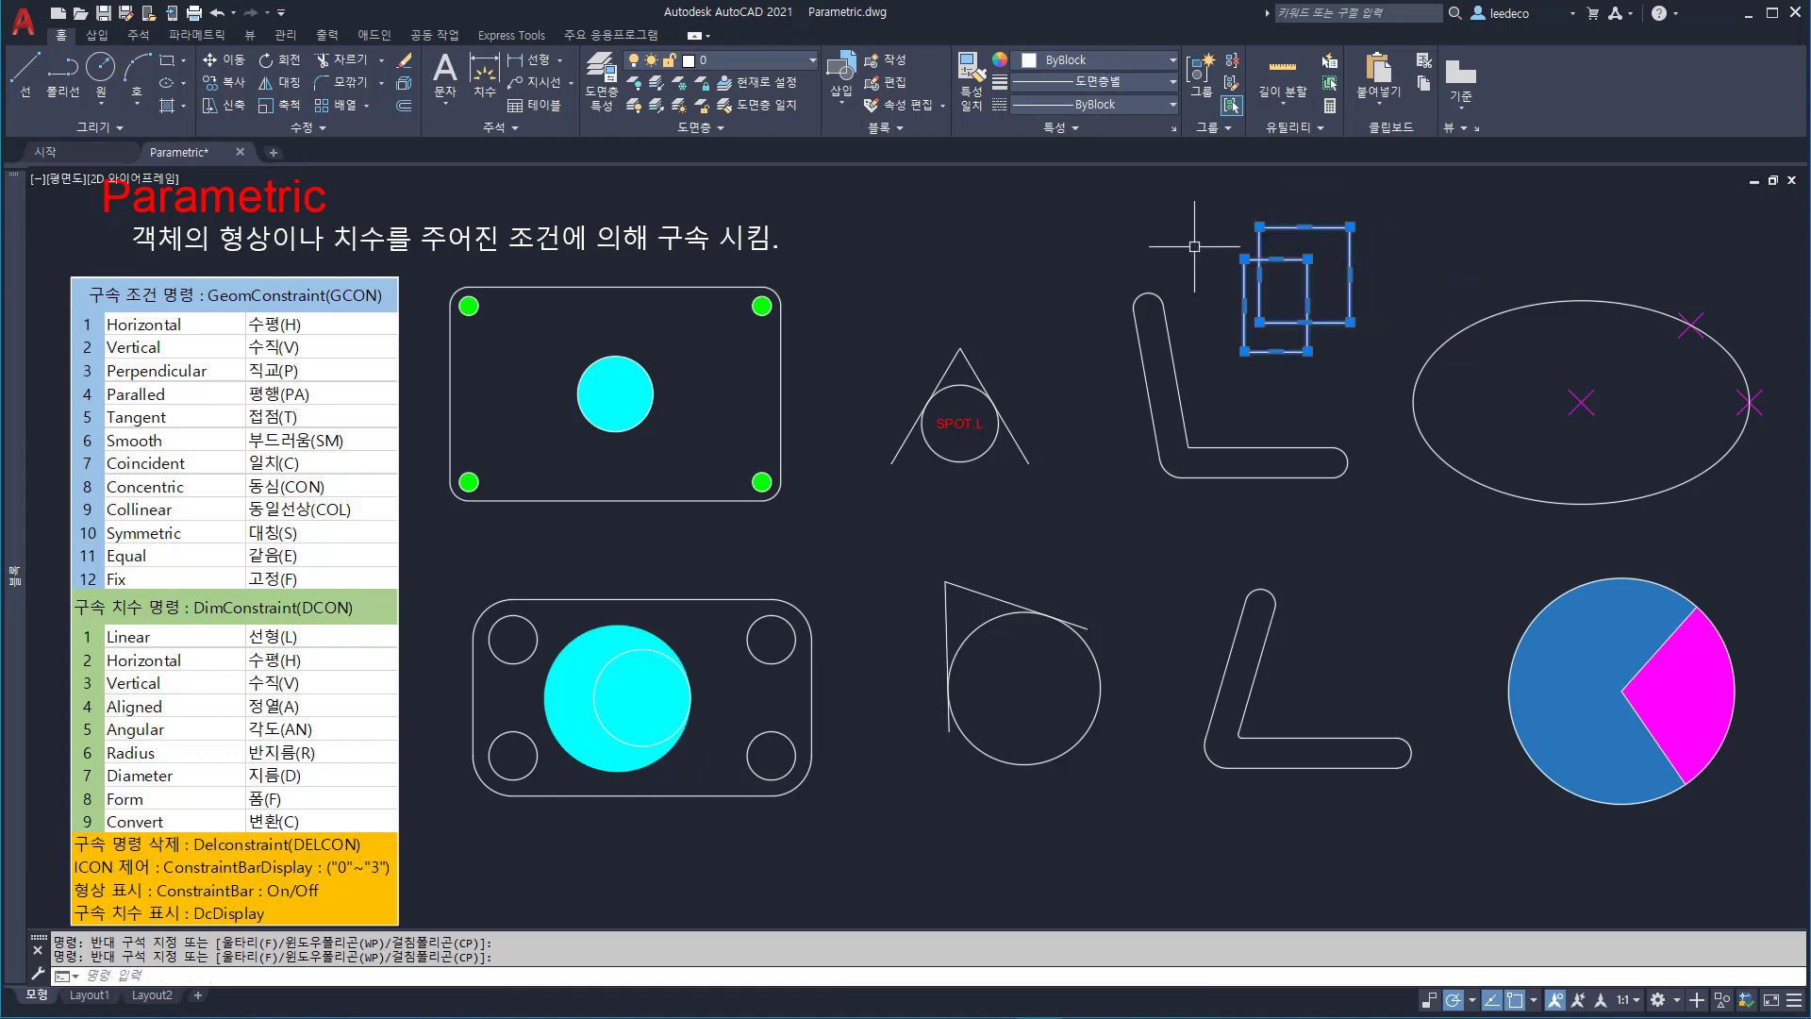
{"action": "type", "text": "G"}
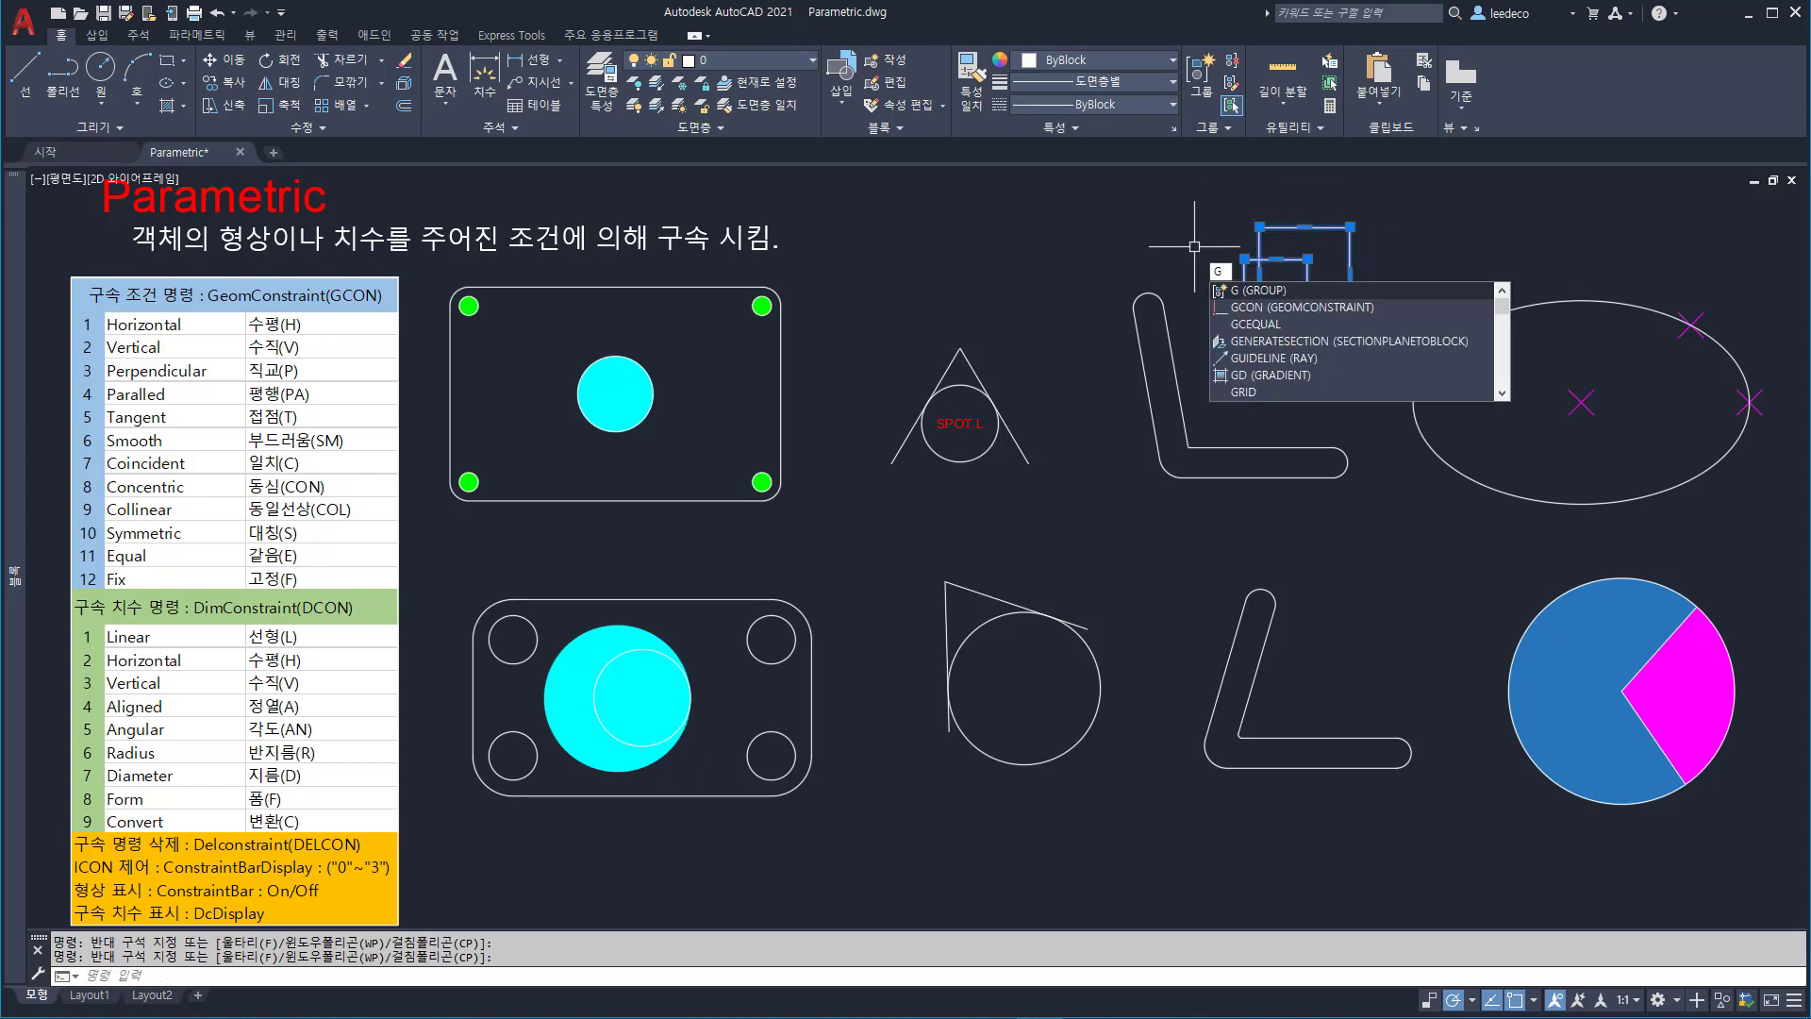
{"action": "key", "text": "Return"}
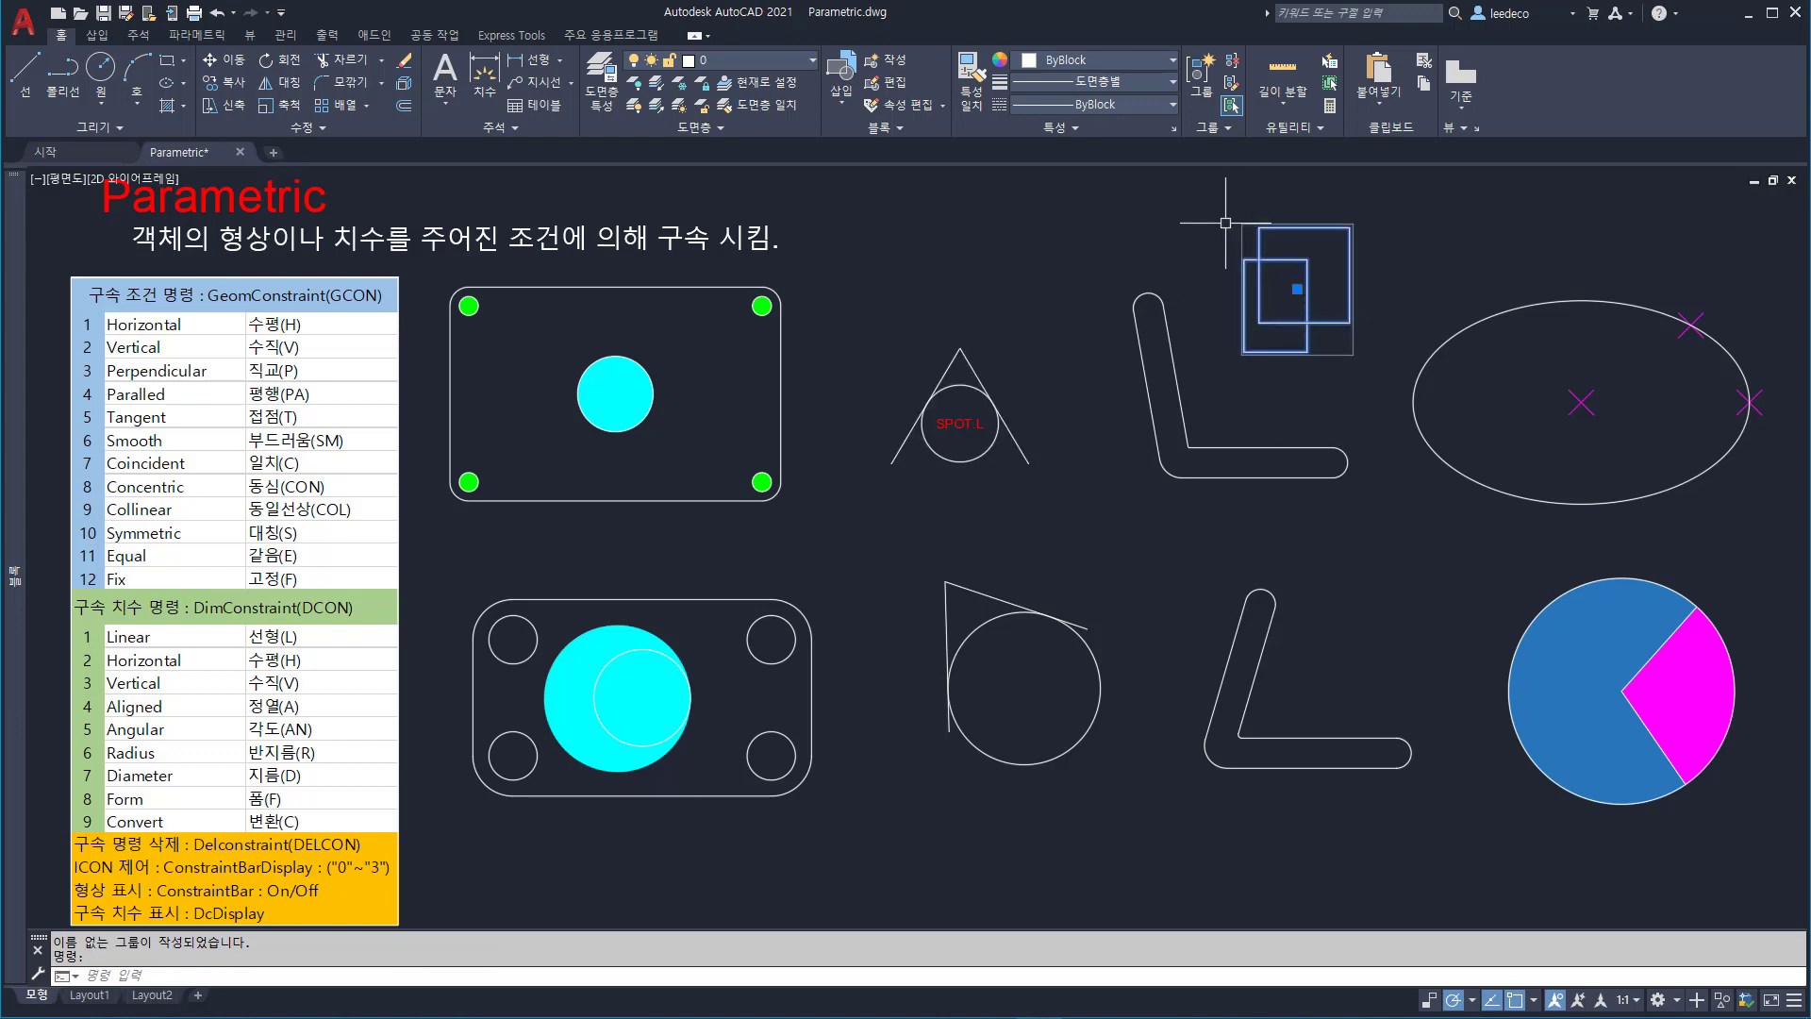
{"action": "type", "text": "UNGROUP"}
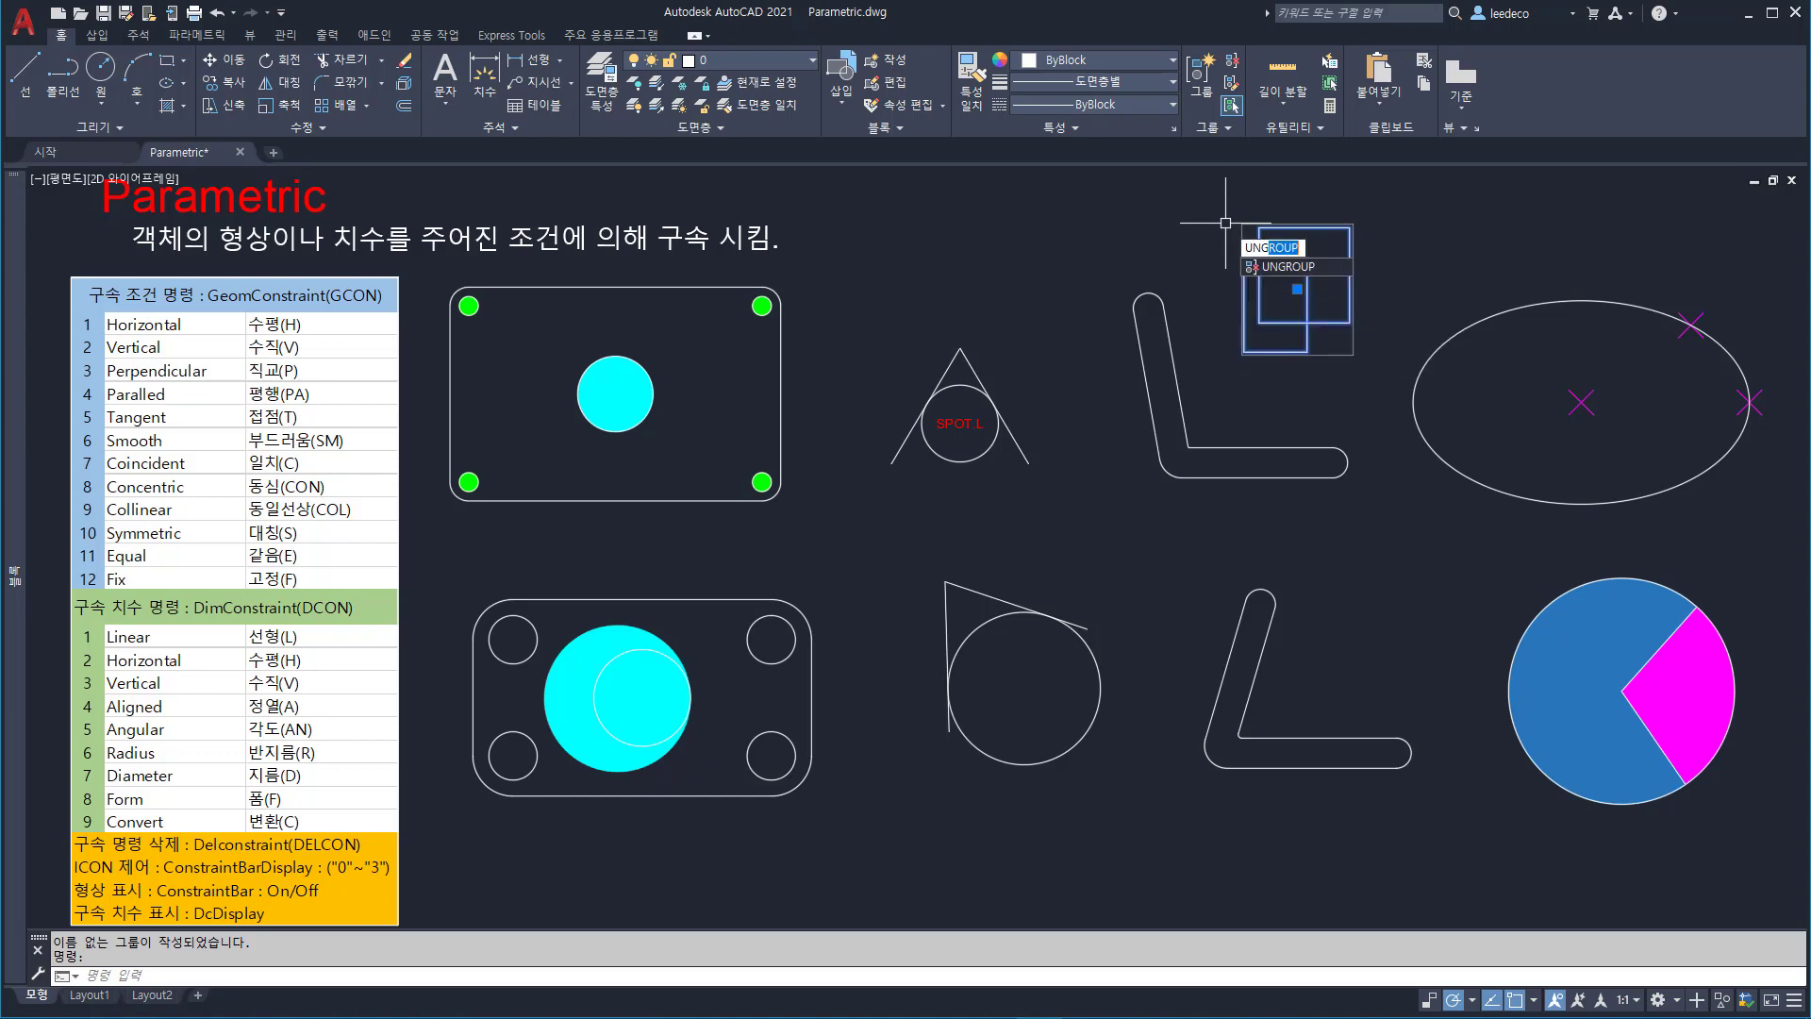
{"action": "key", "text": "Return"}
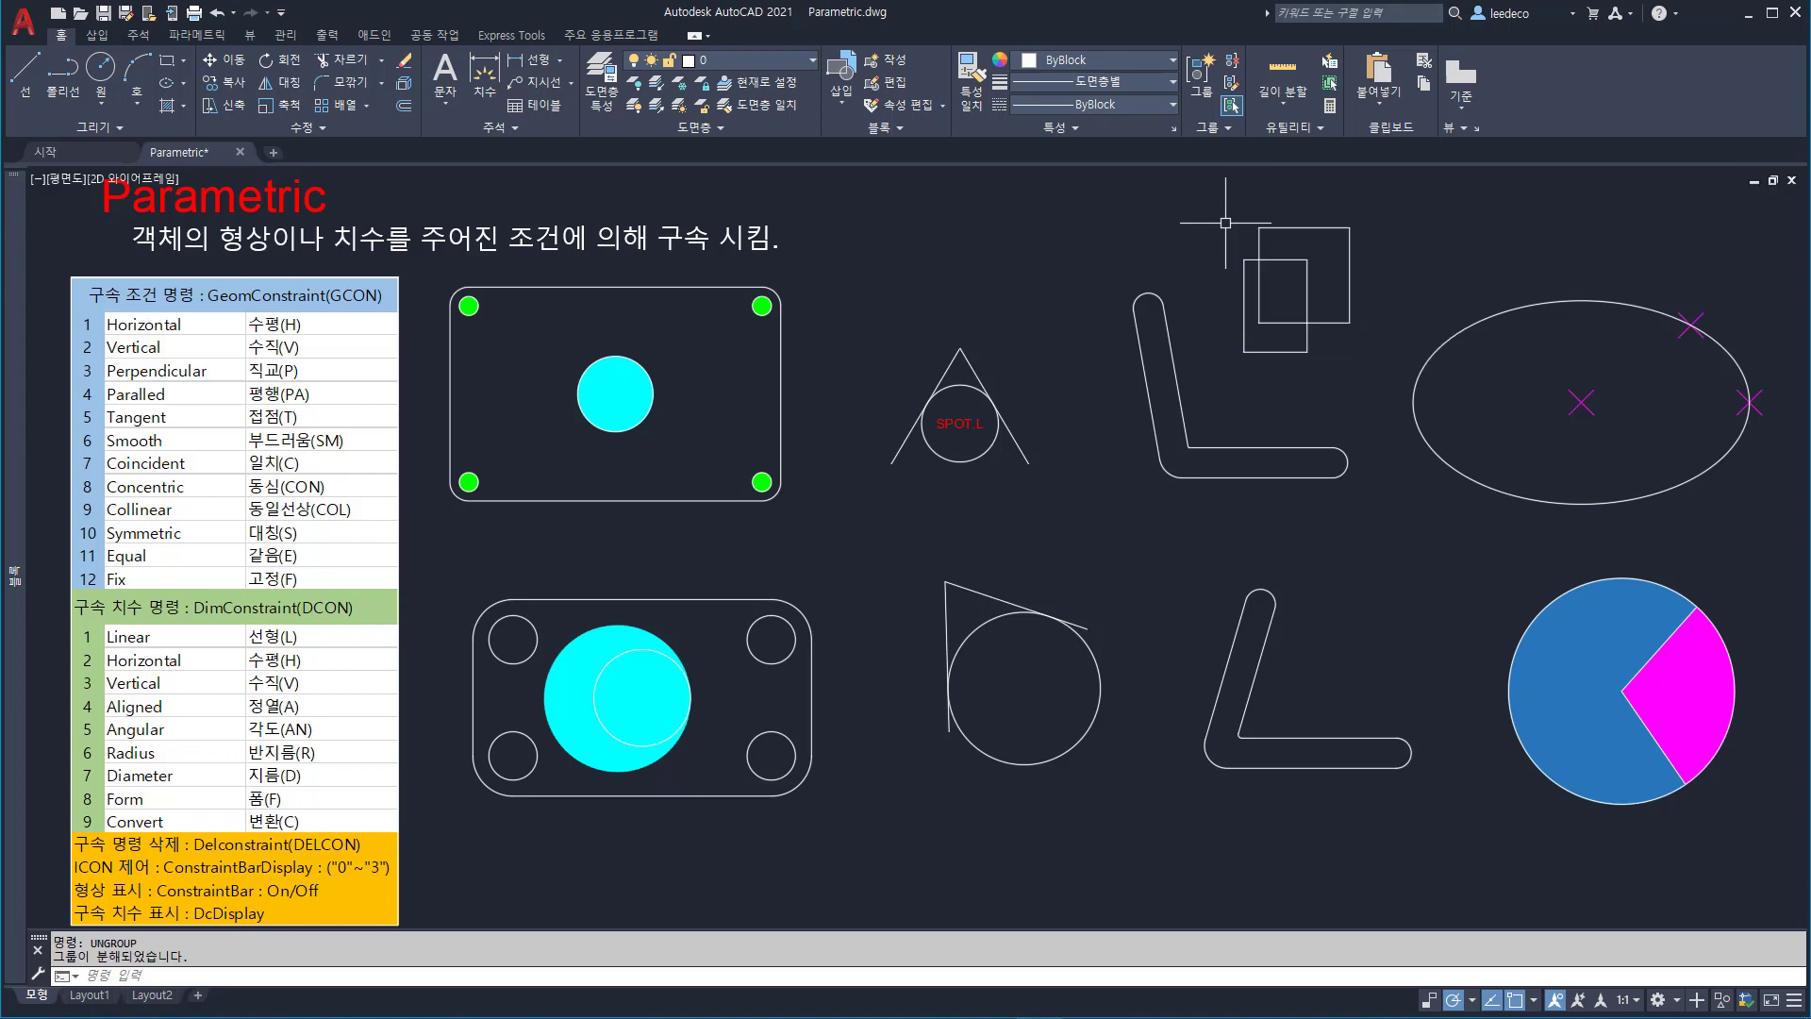
- Group the two overlapping rectangles again as an unnamed group
{"action": "left_click", "coordinate": [1320, 227]}
{"action": "left_click", "coordinate": [1226, 208]}
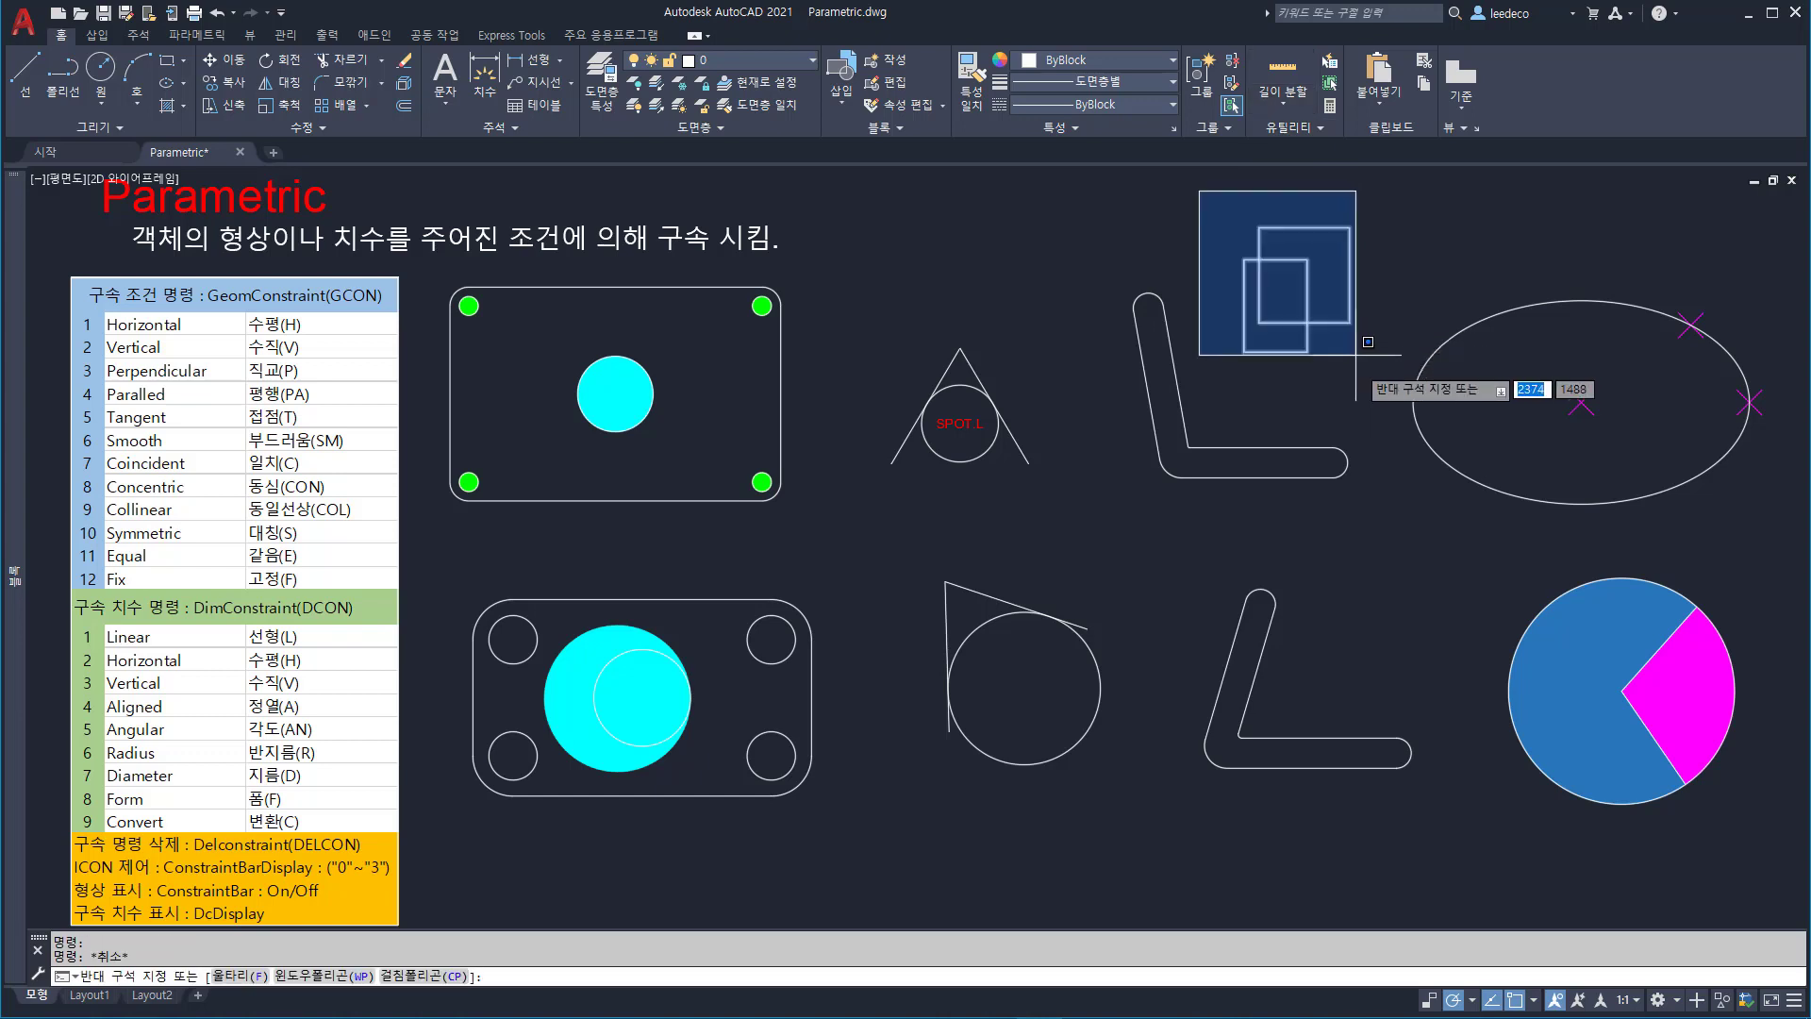
{"action": "left_click", "coordinate": [1361, 377]}
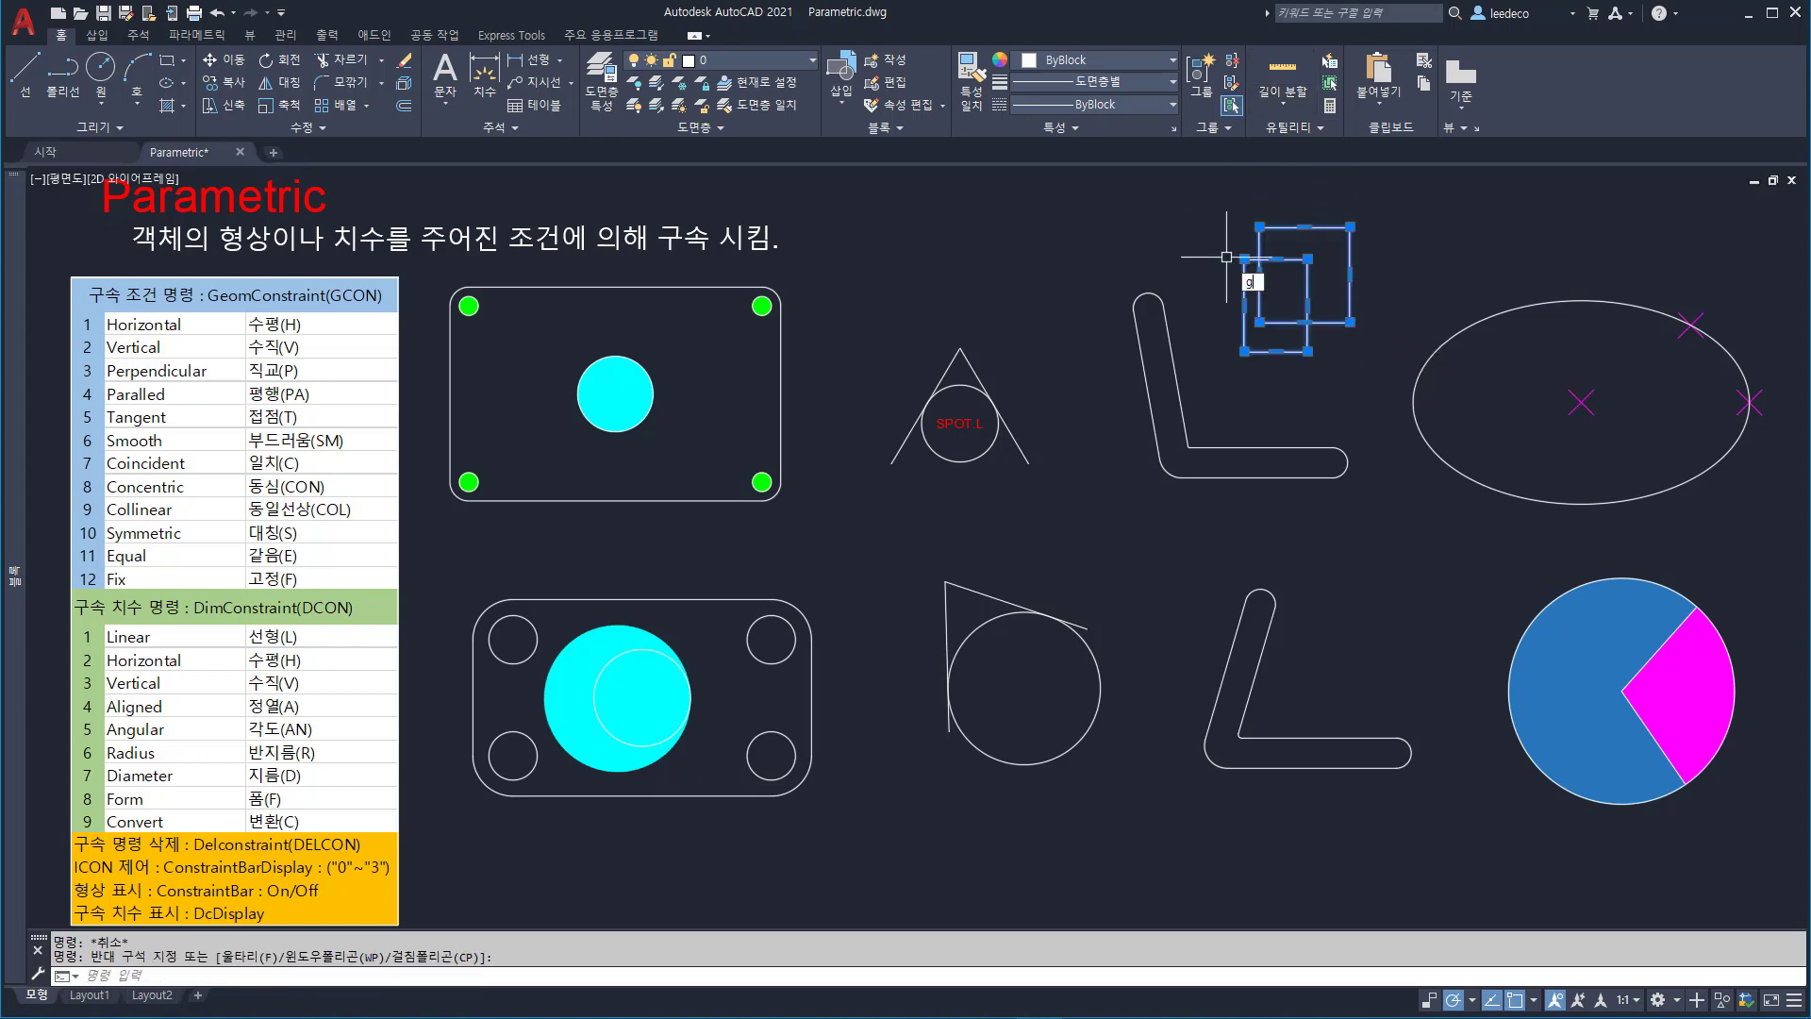
{"action": "left_click", "coordinate": [1201, 72]}
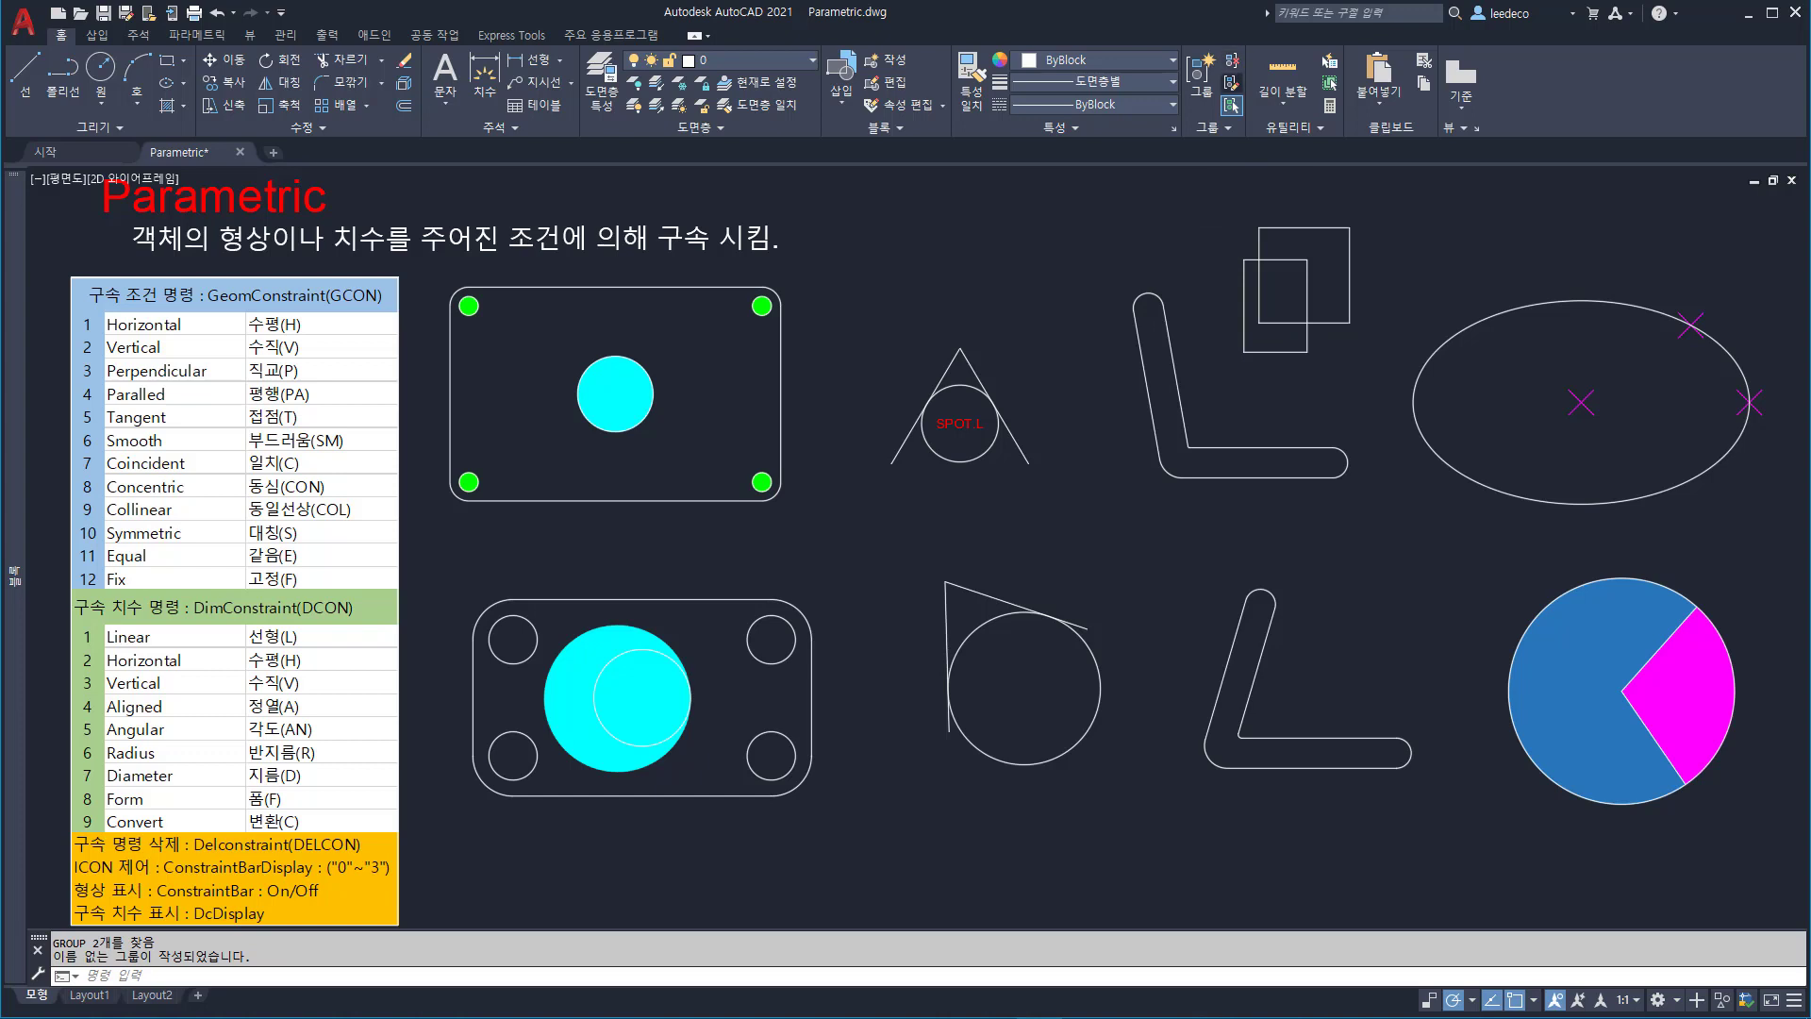
- Look at the Group Edit options for the two grouped rectangles without applying any of them
{"action": "left_click", "coordinate": [1230, 83]}
{"action": "left_click", "coordinate": [1298, 227]}
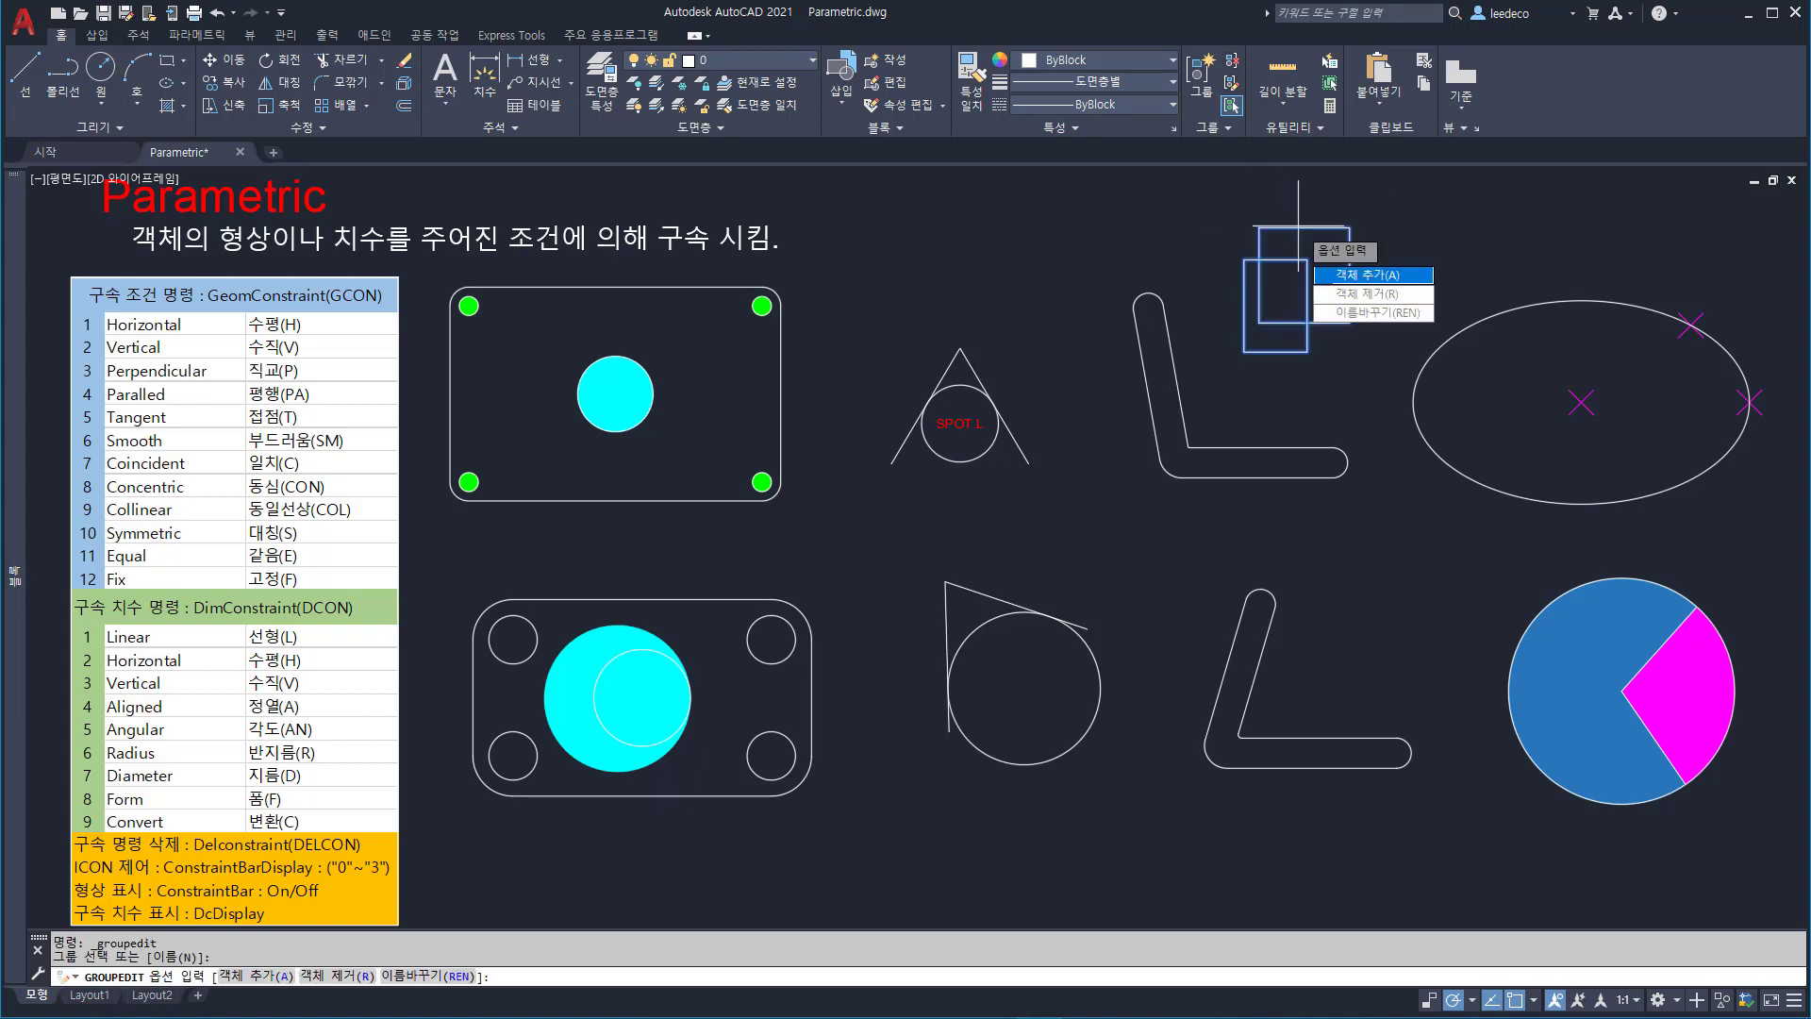
{"action": "key", "text": "Escape"}
- Erase the grouped rectangles above the upper L-shaped sample and list the available measuring tools
{"action": "left_click", "coordinate": [1505, 374]}
{"action": "left_click", "coordinate": [1219, 198]}
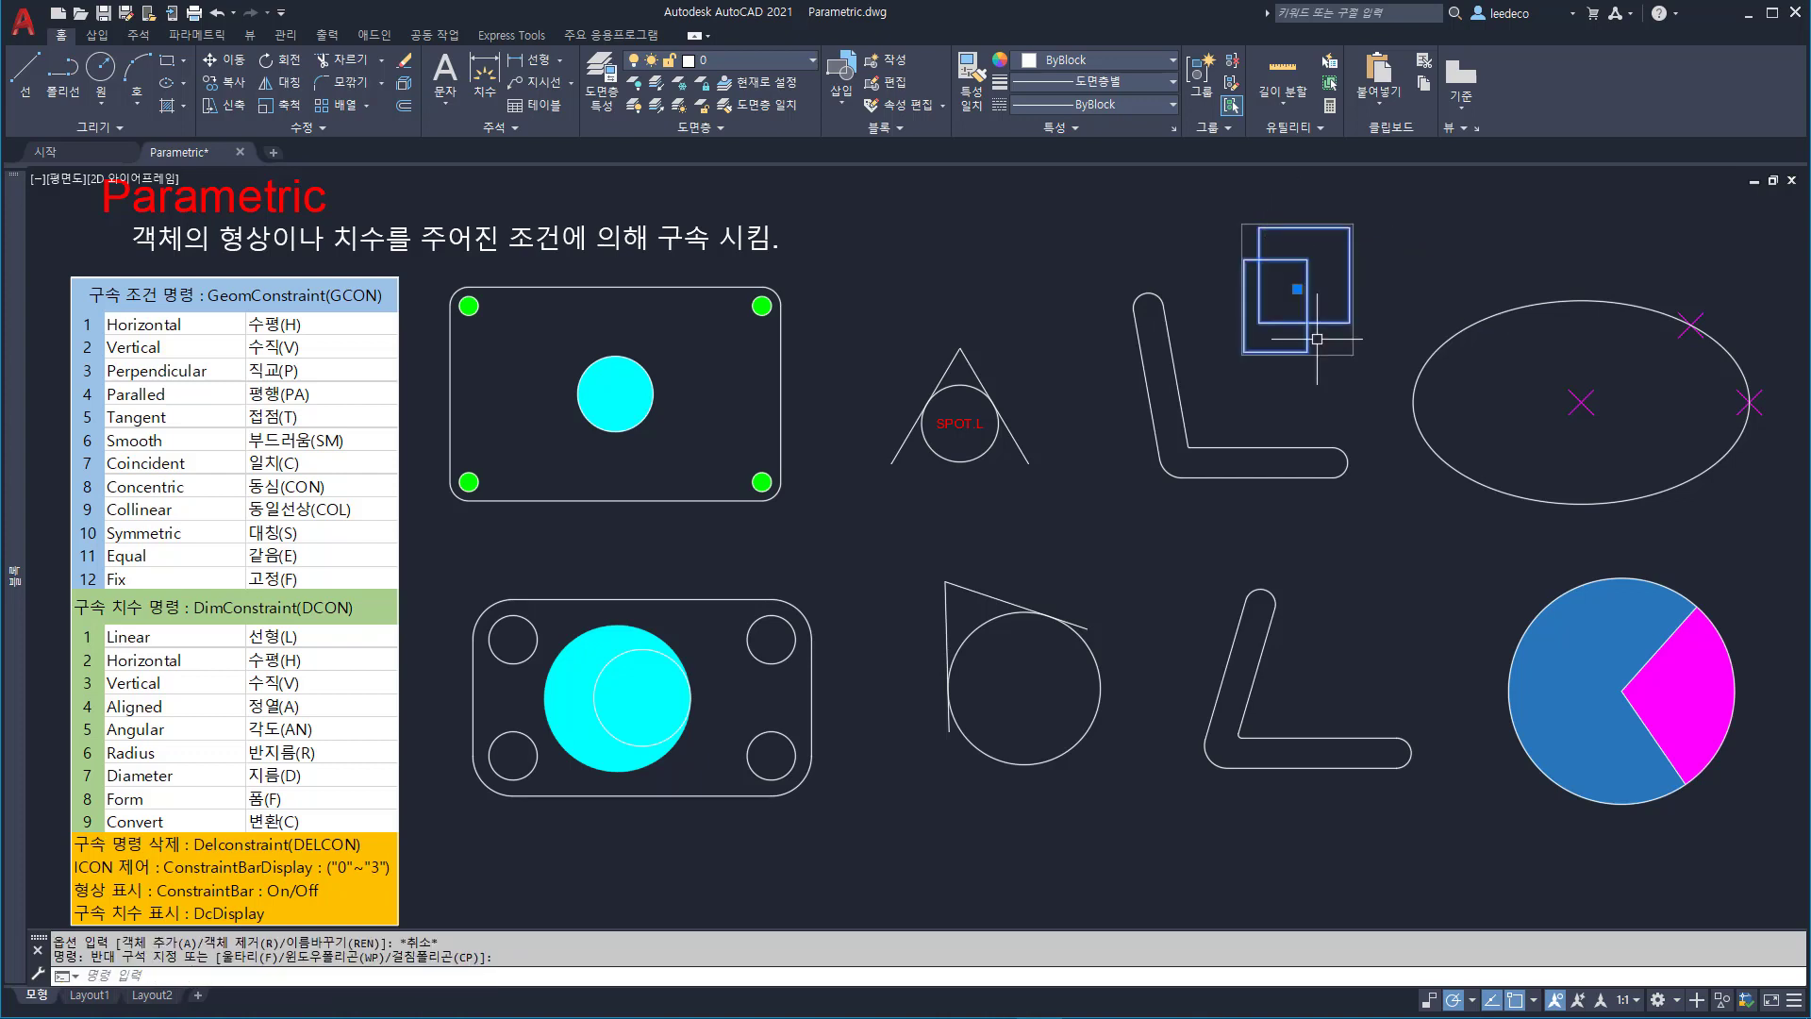
{"action": "key", "text": "Delete"}
{"action": "left_click", "coordinate": [1283, 102]}
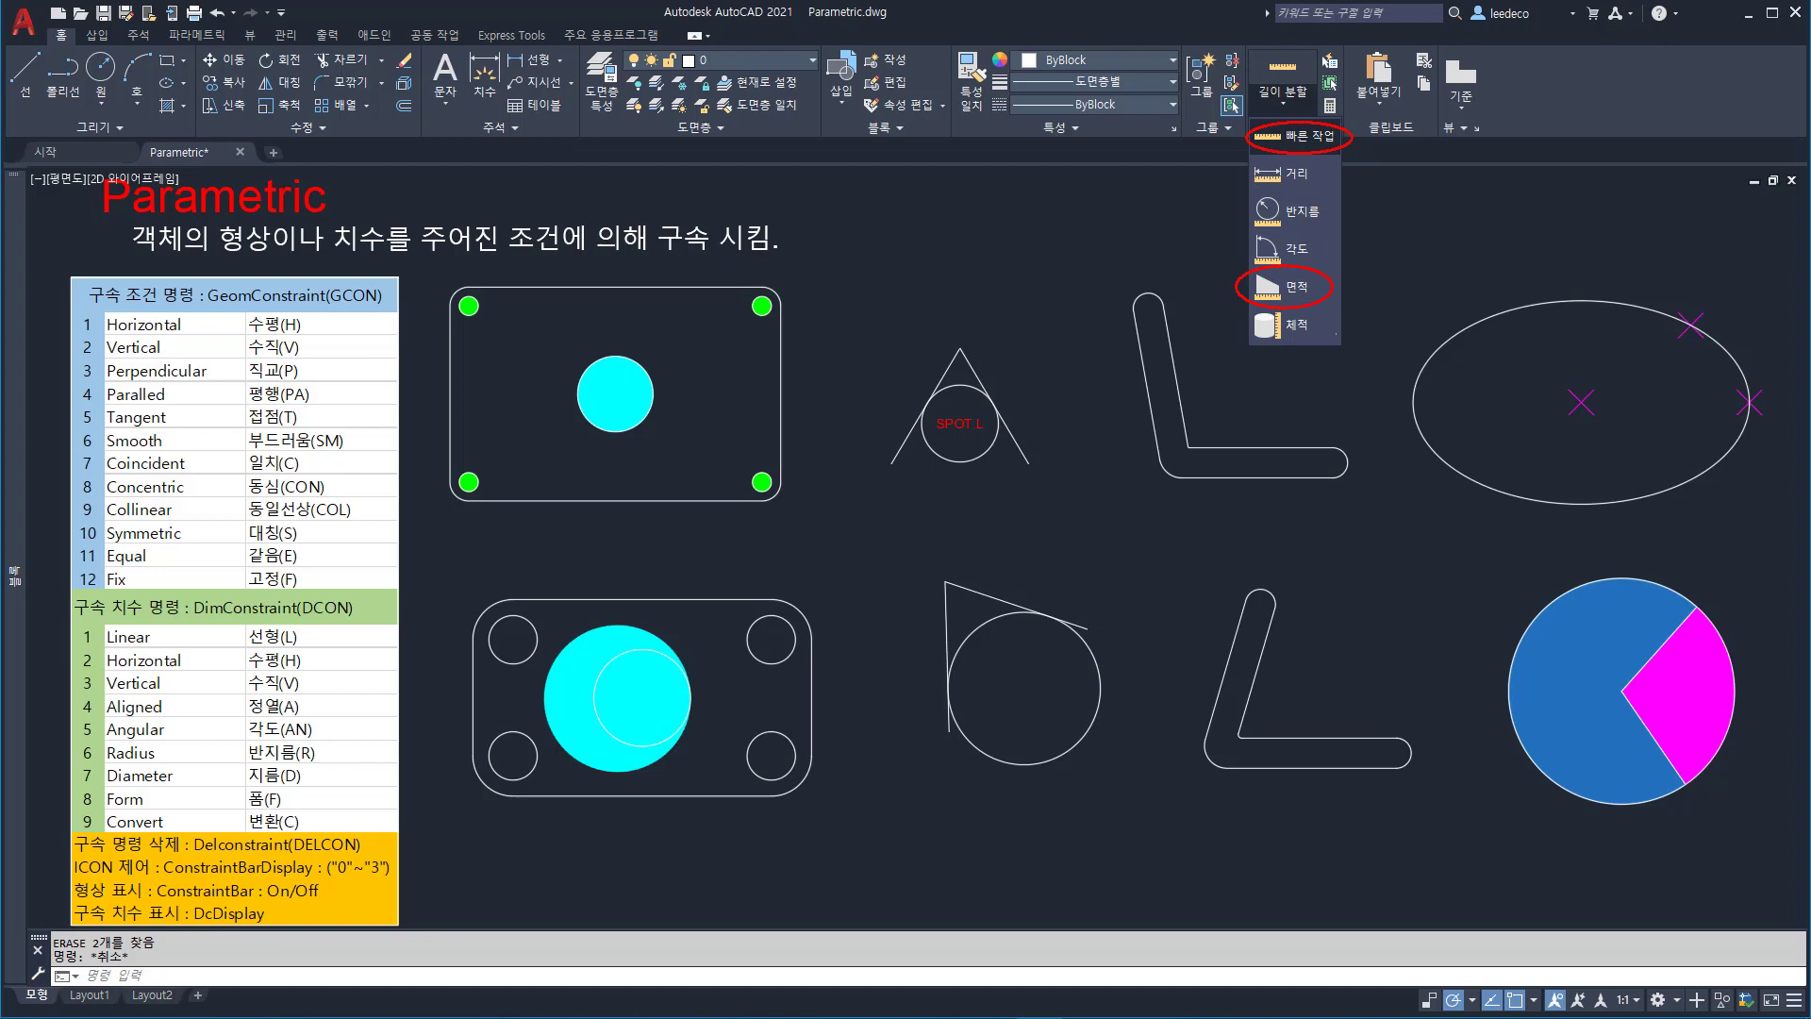
- Draw two overlapping circles side by side above the ellipse, with radii of about 32 and 31
{"action": "type", "text": "c"}
{"action": "key", "text": "Return"}
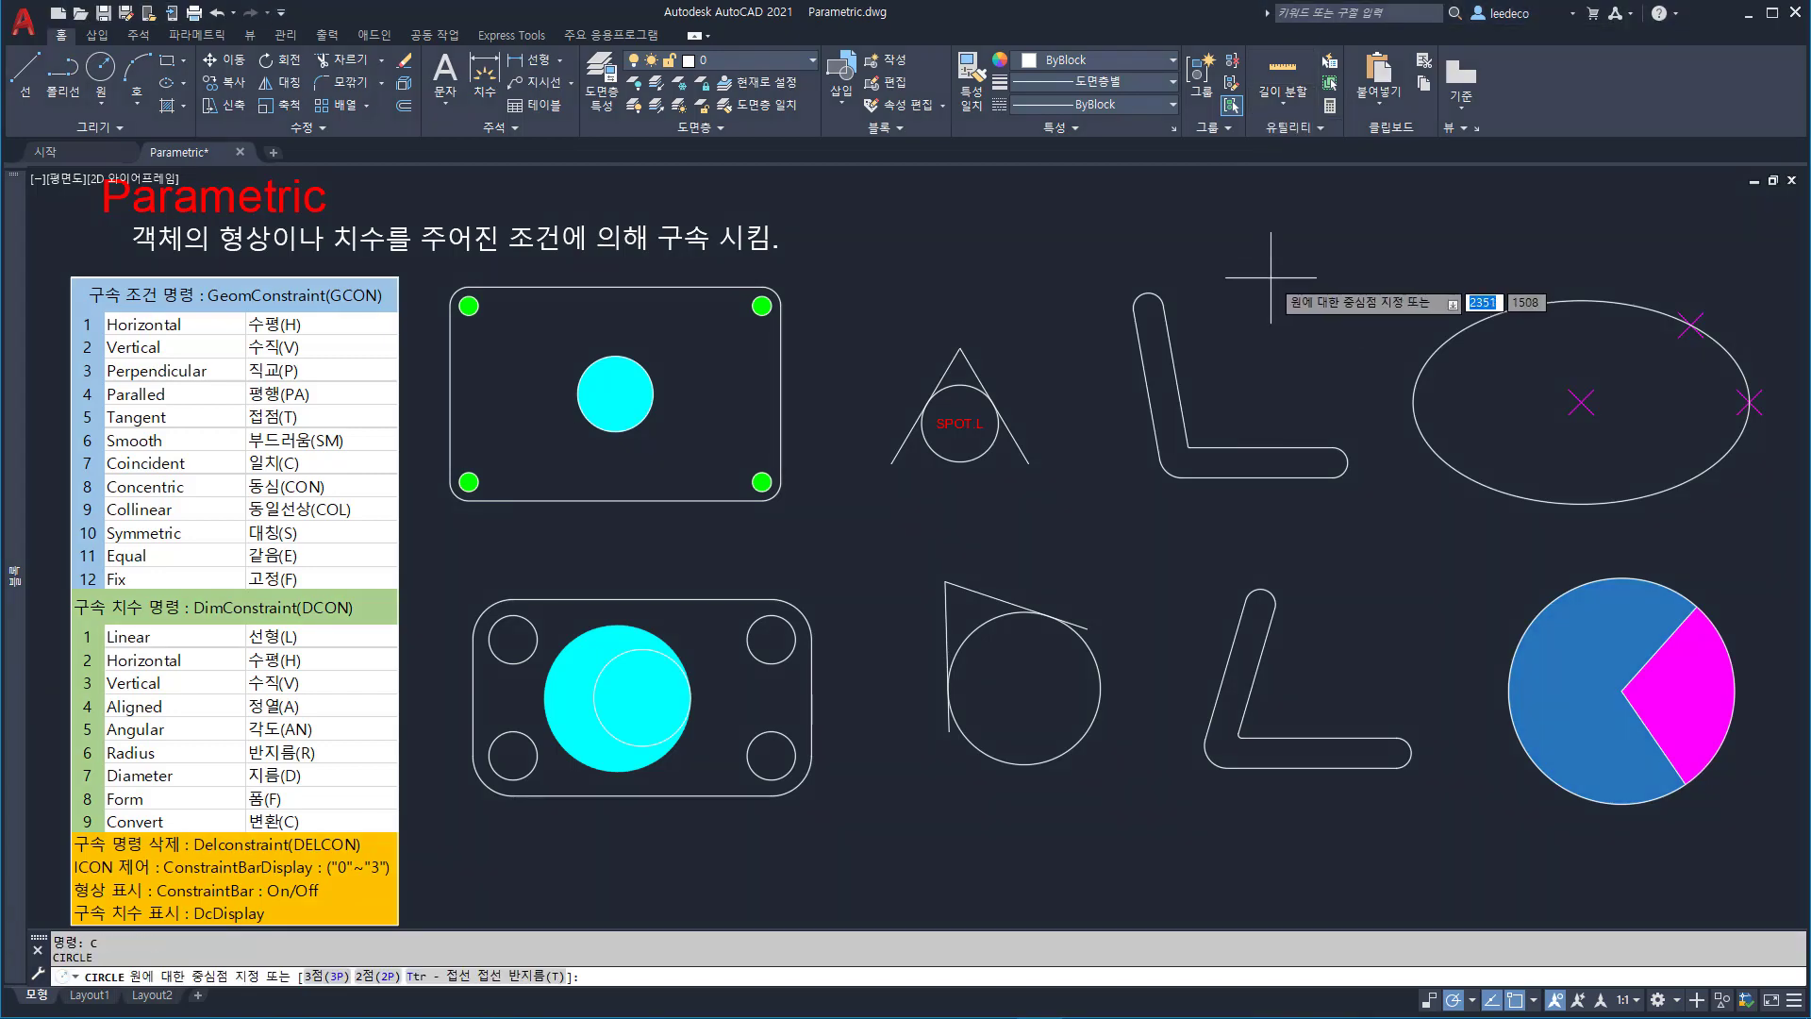
{"action": "middle_click_drag", "start_coordinate": [1271, 280], "coordinate": [600, 607]}
{"action": "left_click", "coordinate": [718, 369]}
{"action": "left_click", "coordinate": [835, 401]}
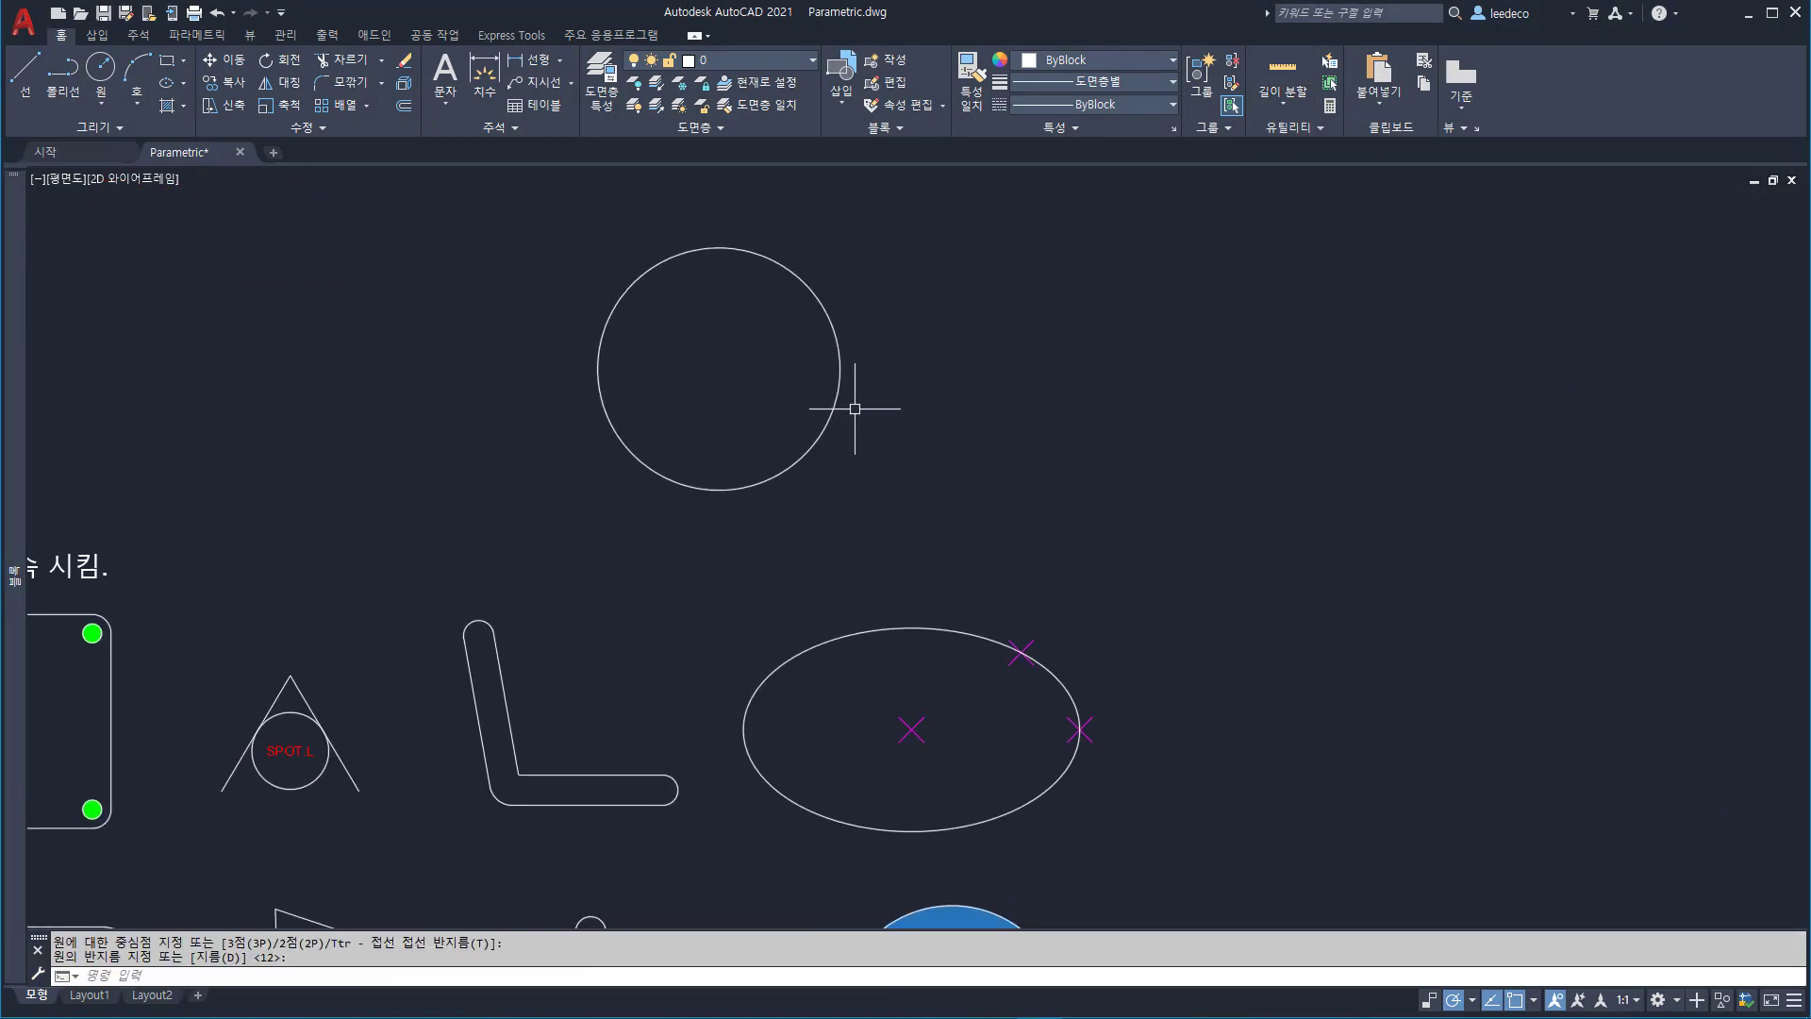
{"action": "key", "text": "Return"}
{"action": "left_click", "coordinate": [905, 390]}
{"action": "left_click", "coordinate": [1013, 434]}
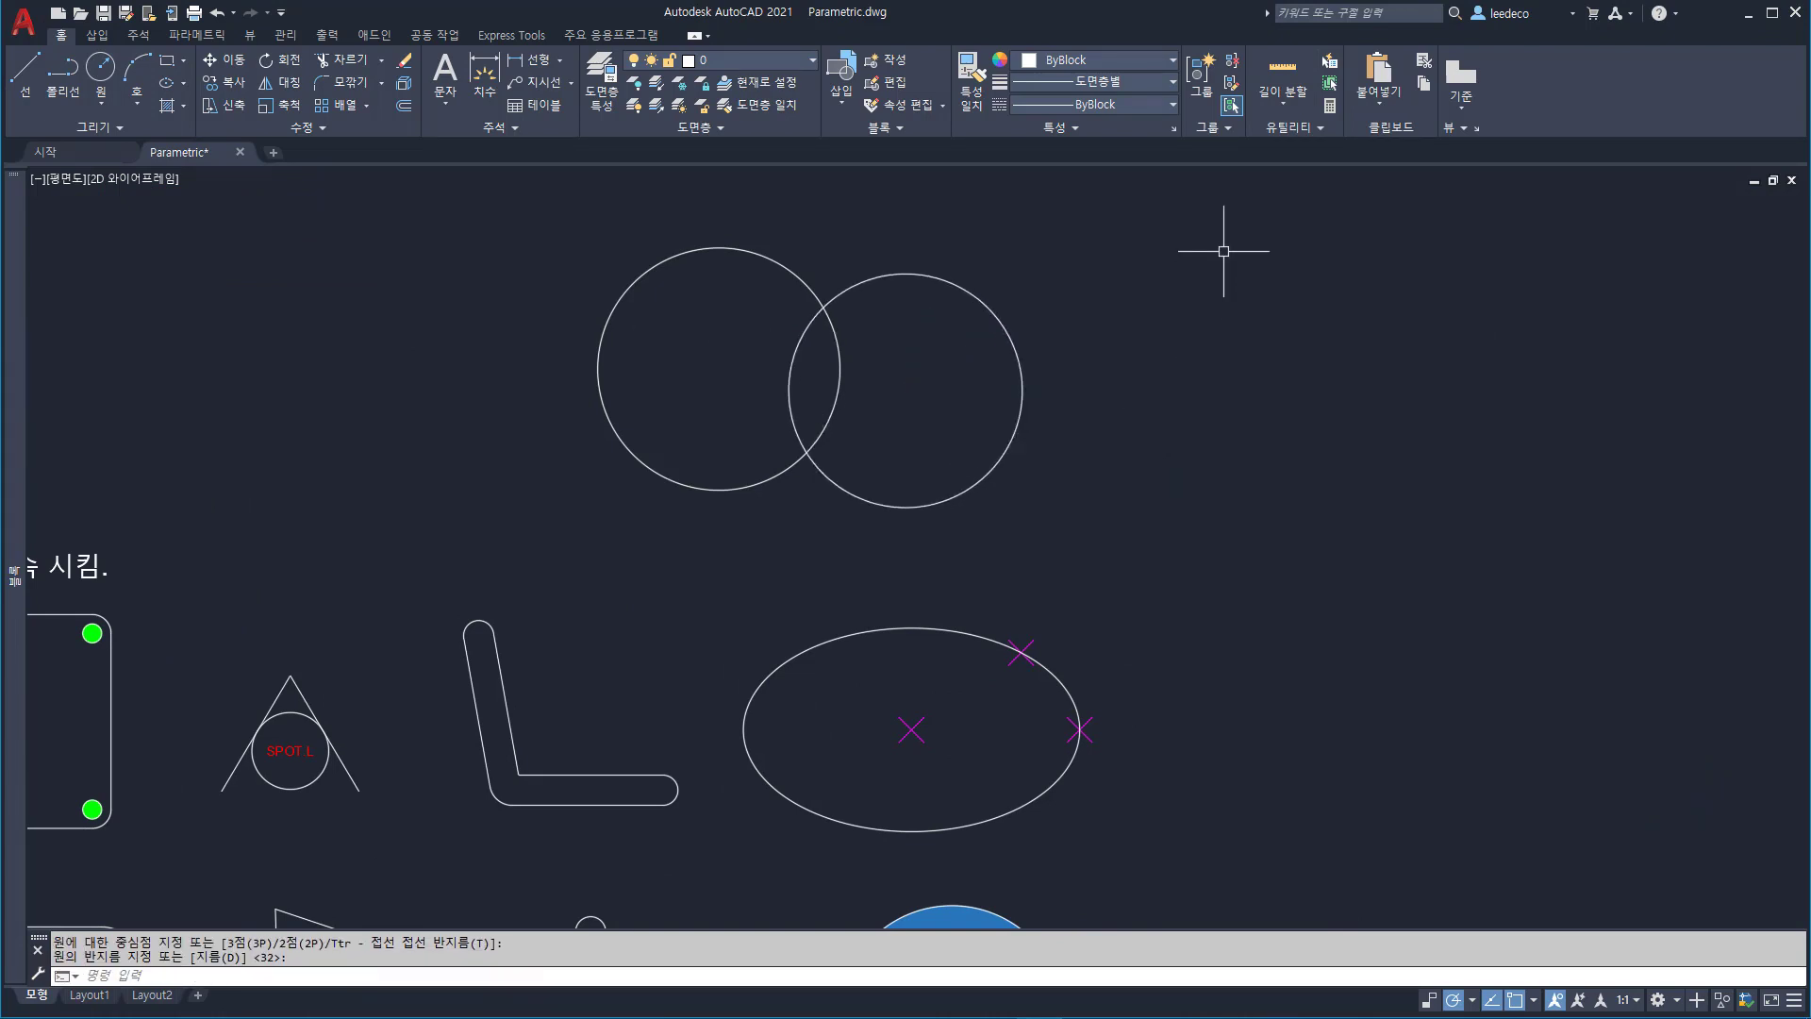
- Measure the area and circumference of the right-hand circle by object with the AREA command
{"action": "type", "text": "ARe"}
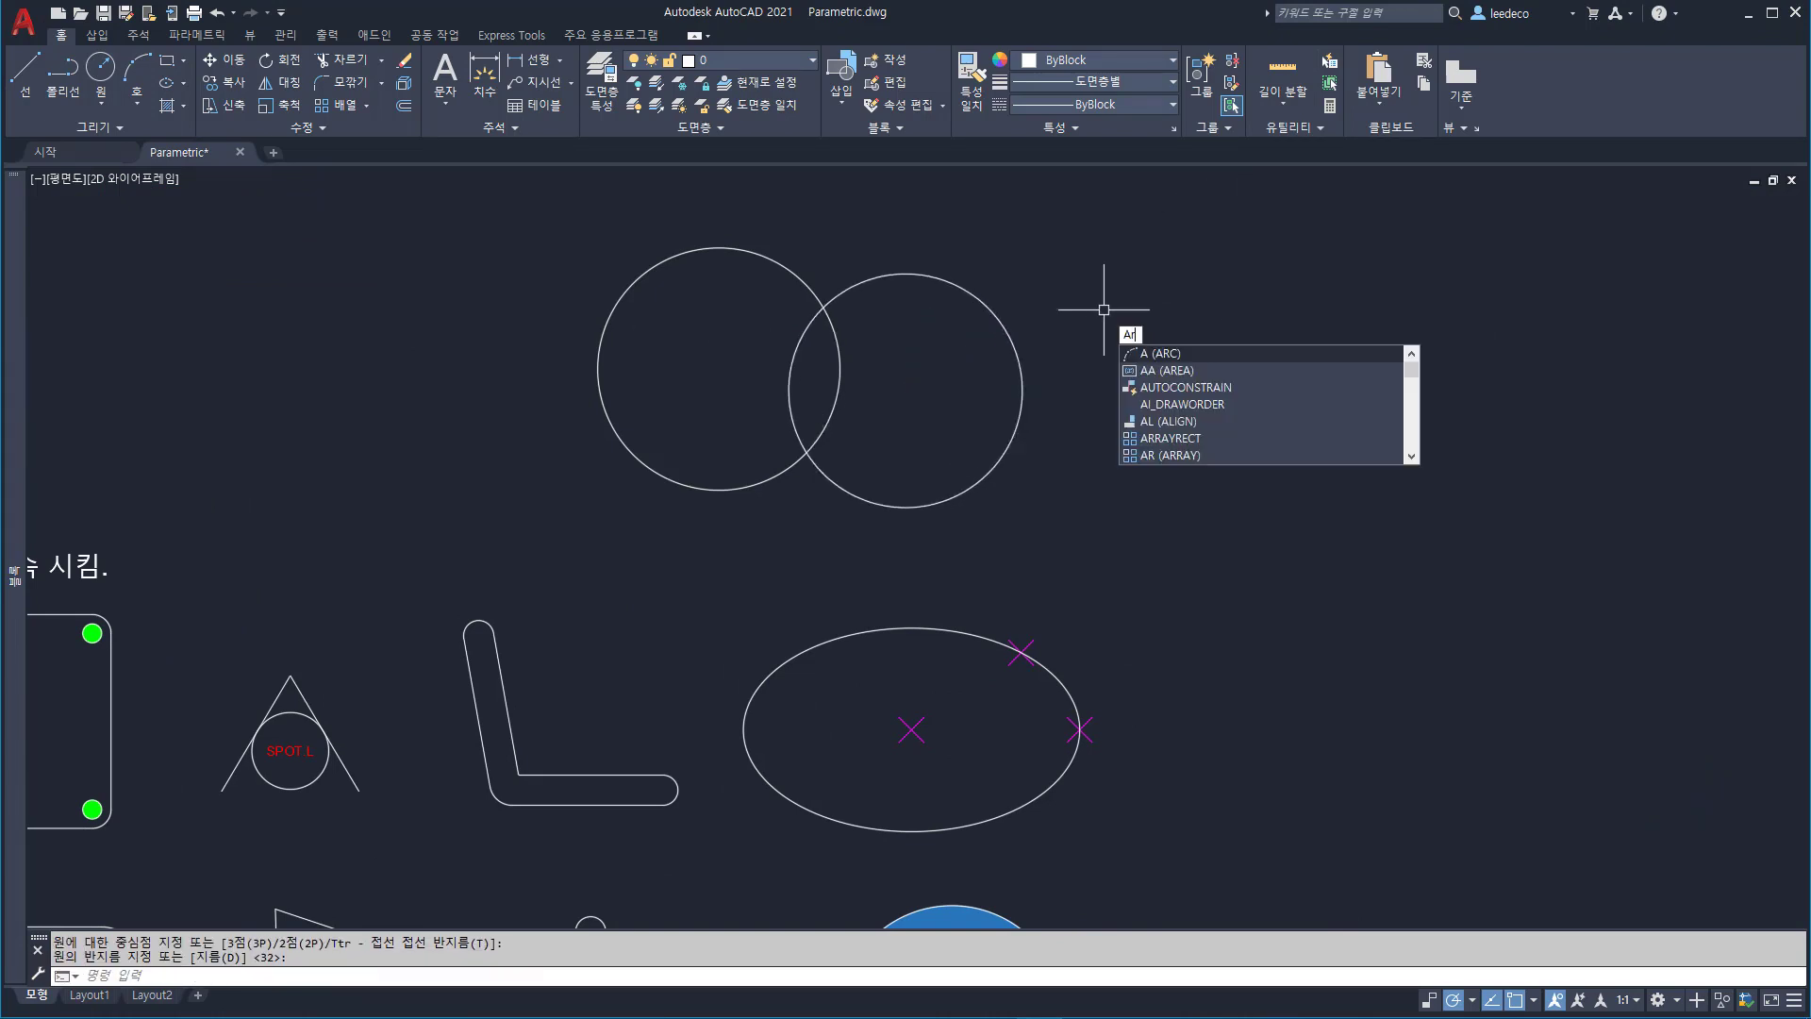
{"action": "key", "text": "Return"}
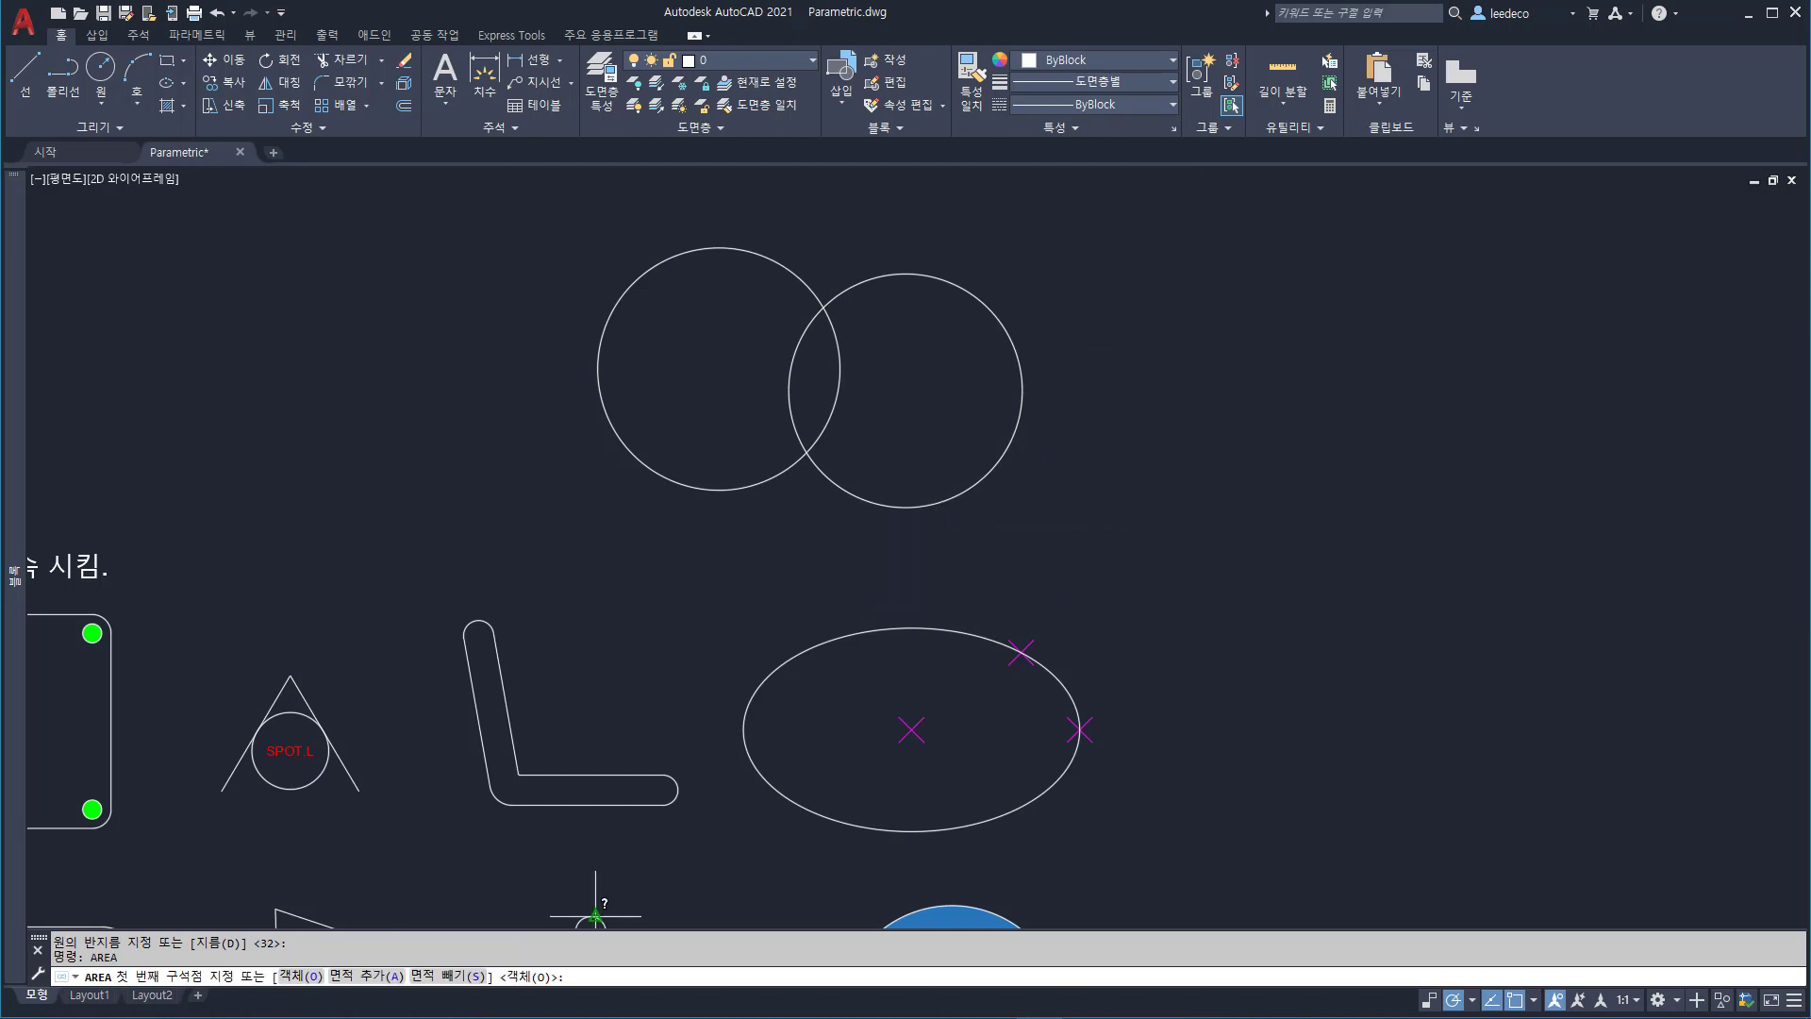
{"action": "key", "text": "Return"}
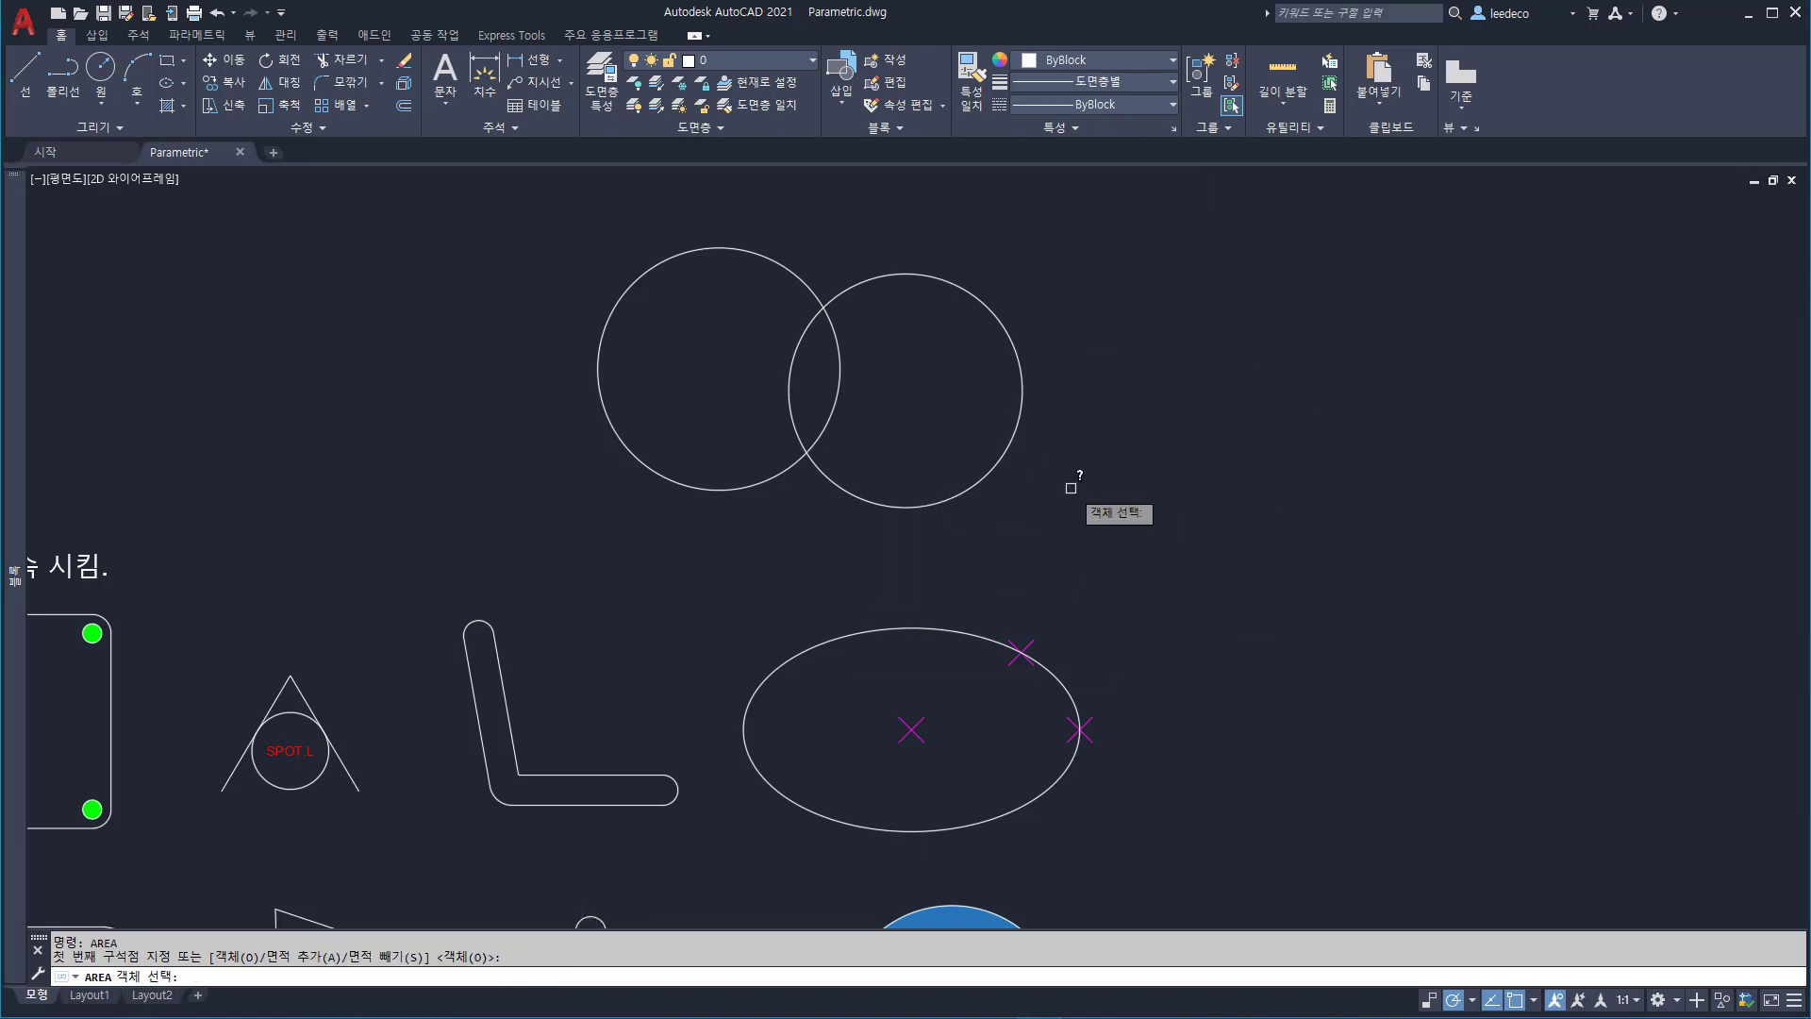
{"action": "left_click", "coordinate": [1021, 403]}
{"action": "key", "text": "Return"}
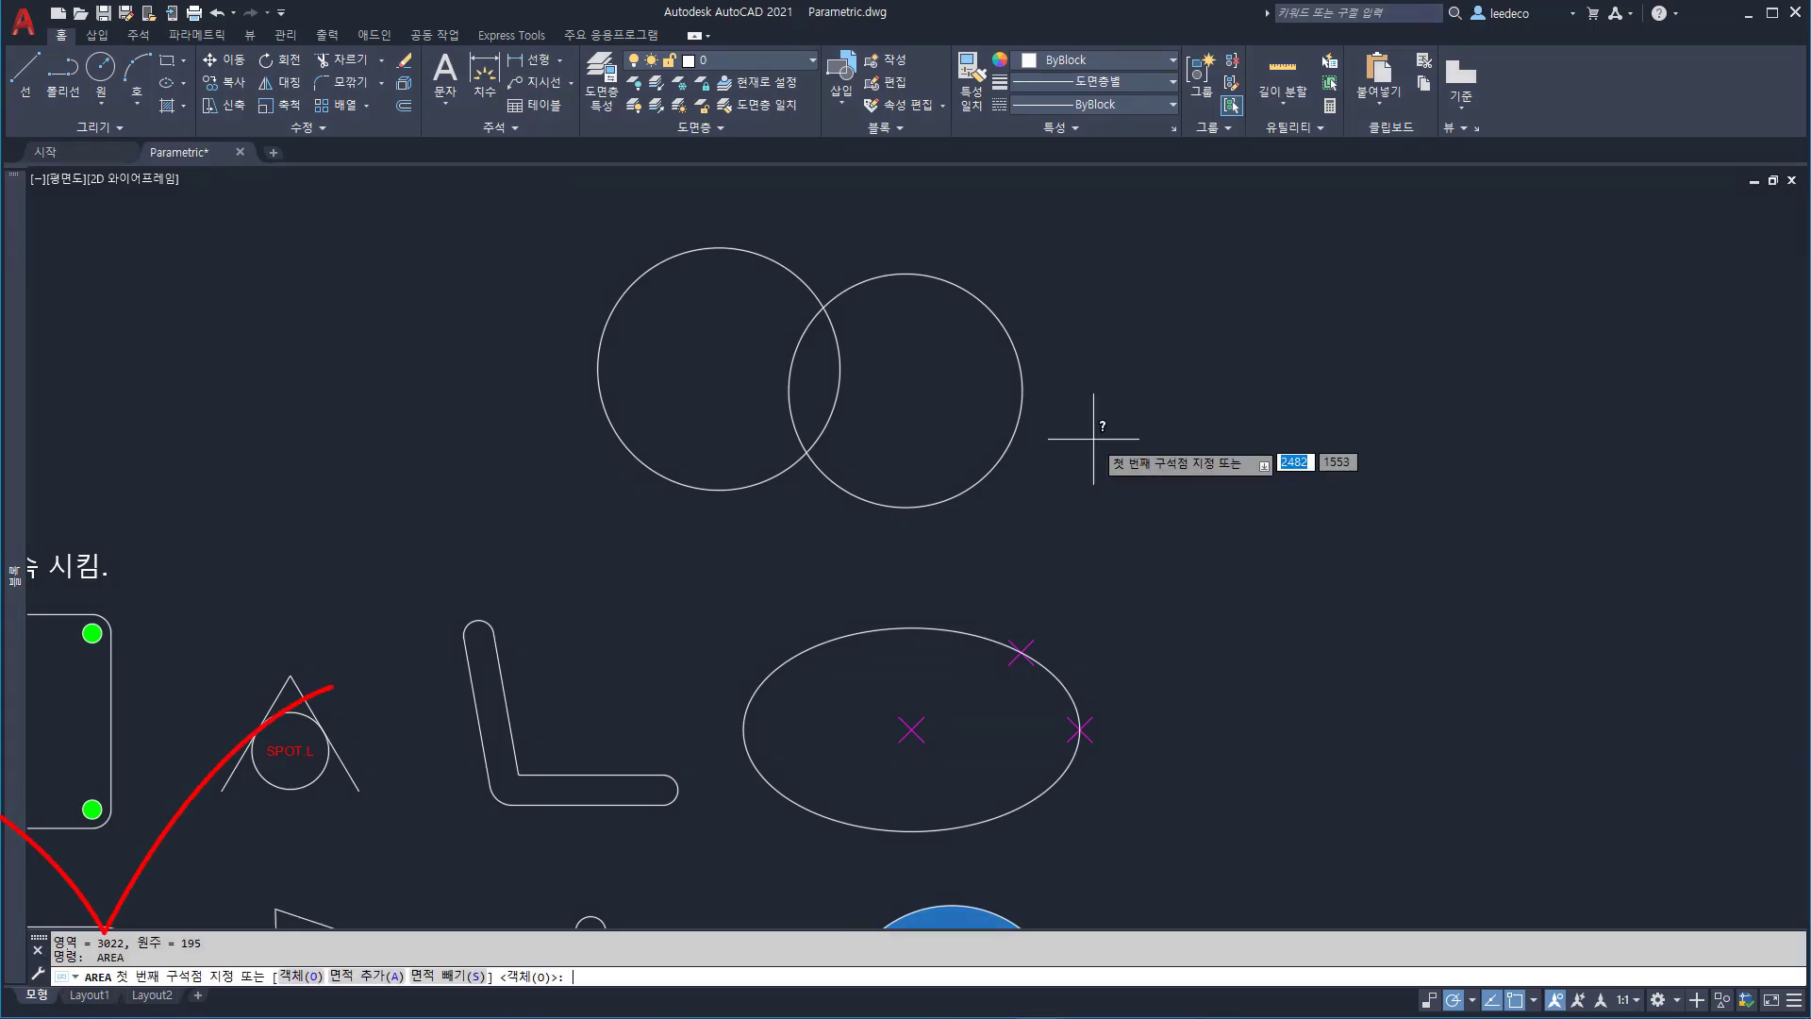
{"action": "key", "text": "Escape"}
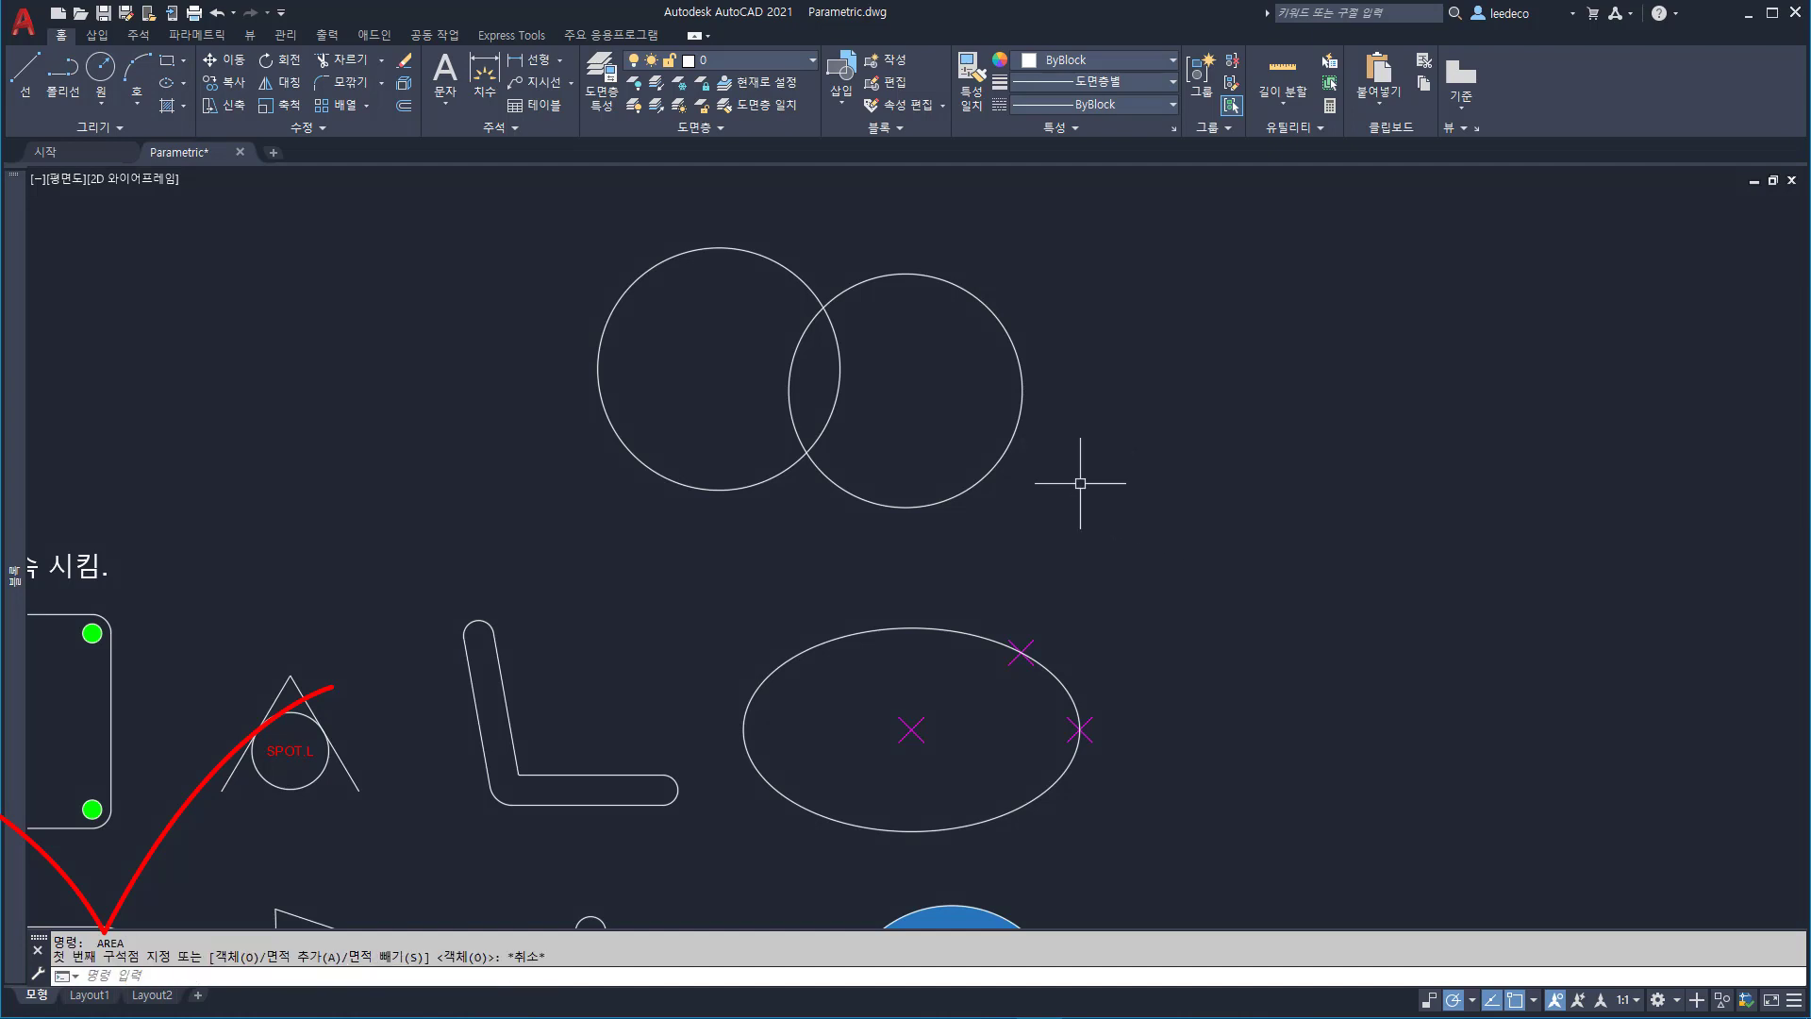
- Check the right-hand circle's area in its quick properties and clear the selection
{"action": "left_click", "coordinate": [1023, 423]}
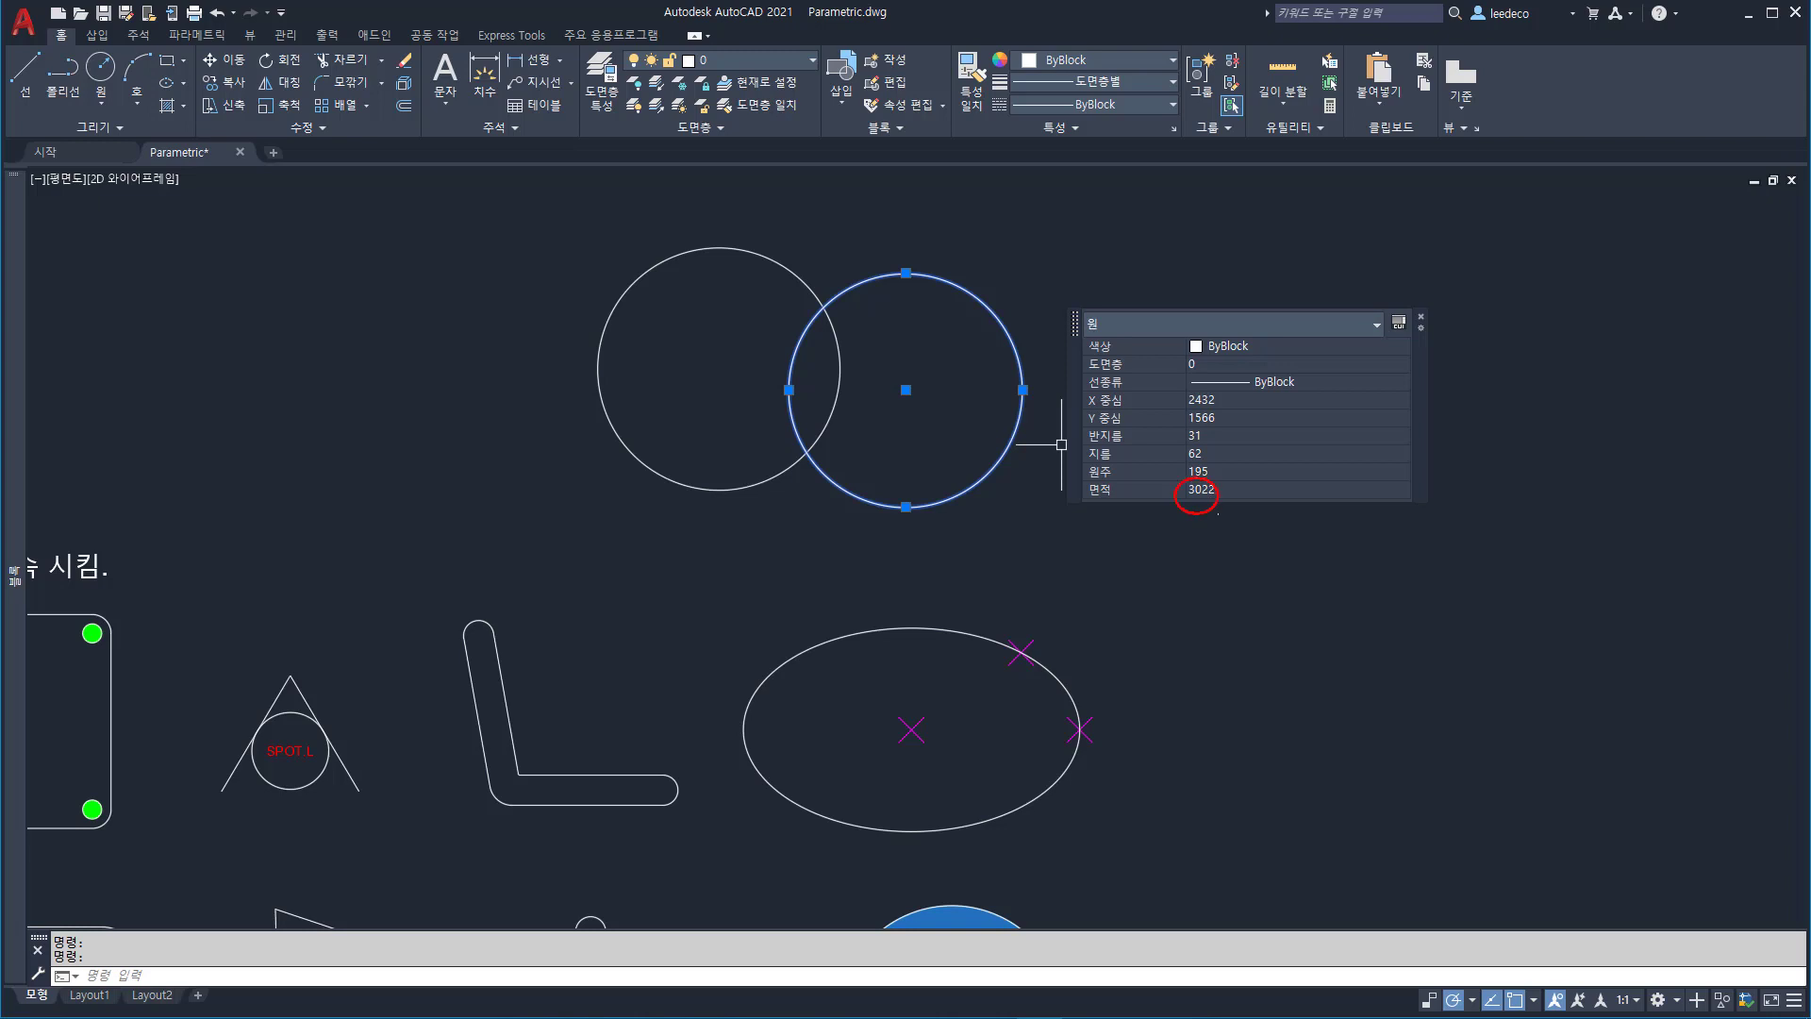
{"action": "key", "text": "Escape"}
{"action": "key", "text": "Escape"}
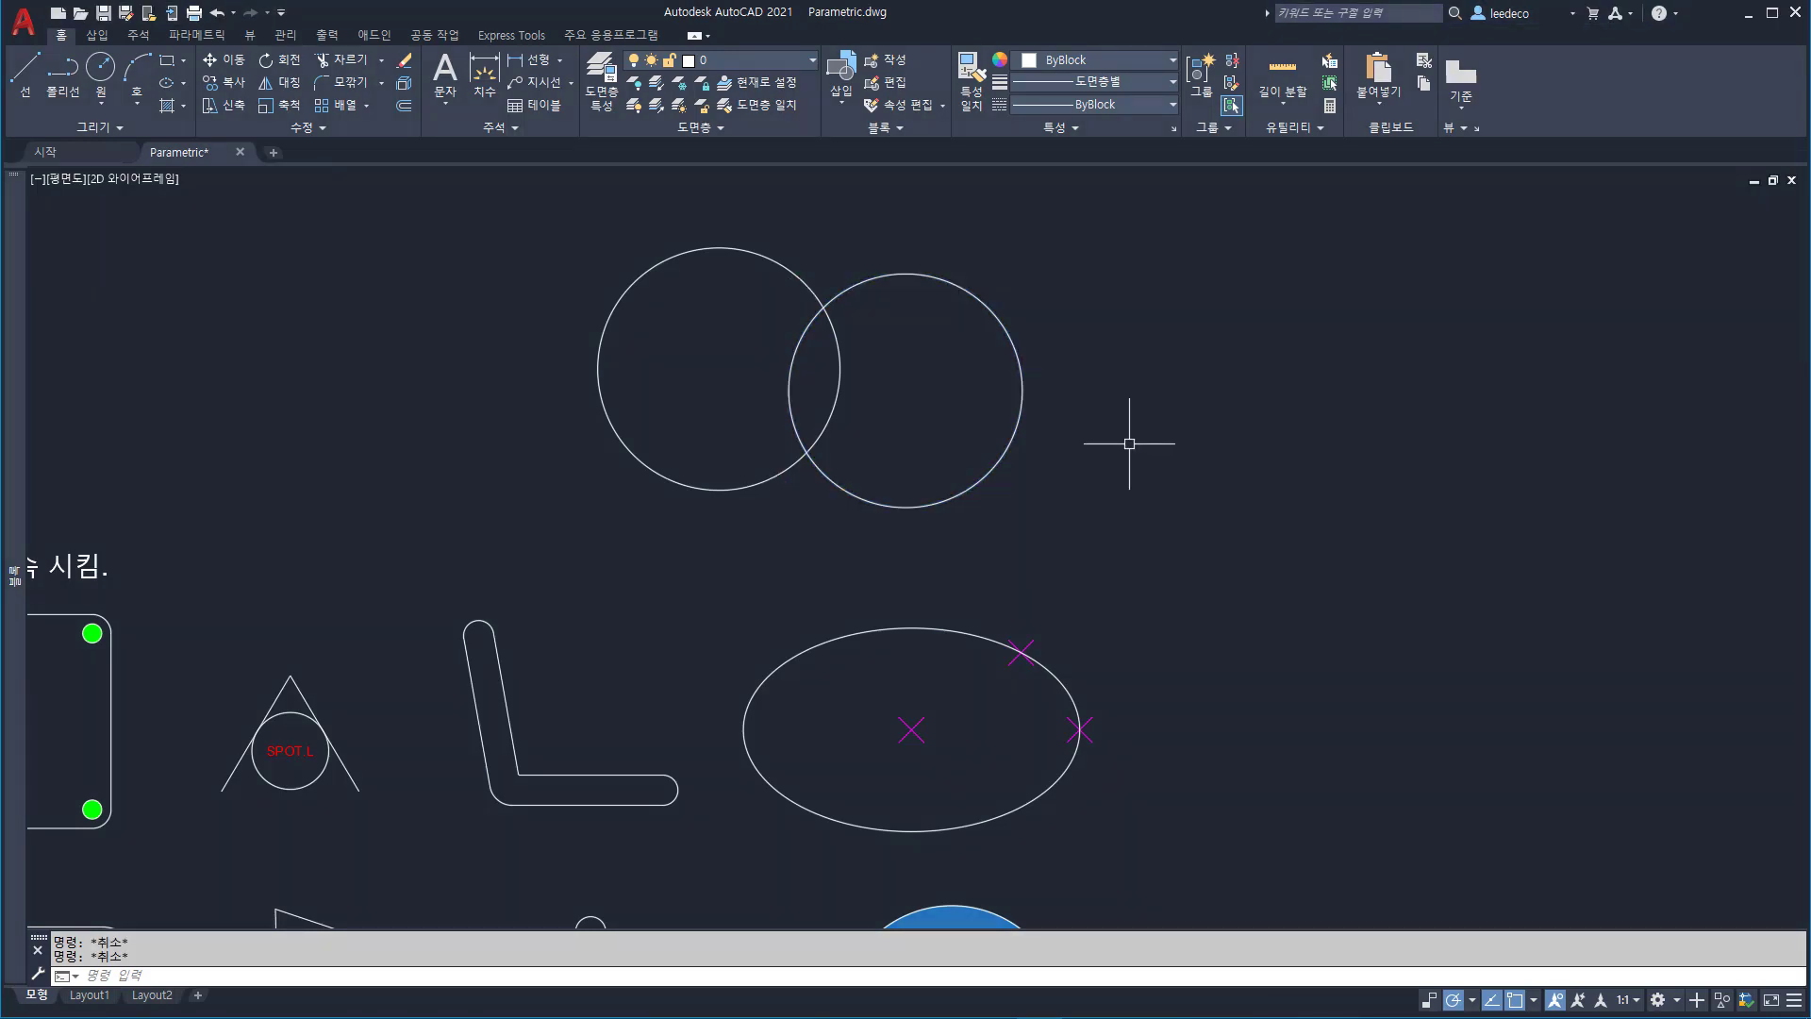
- Create a closed boundary around the overlap of the two circles with the BOUNDARY command
{"action": "type", "text": "BO"}
{"action": "key", "text": "Return"}
{"action": "key", "text": "Return"}
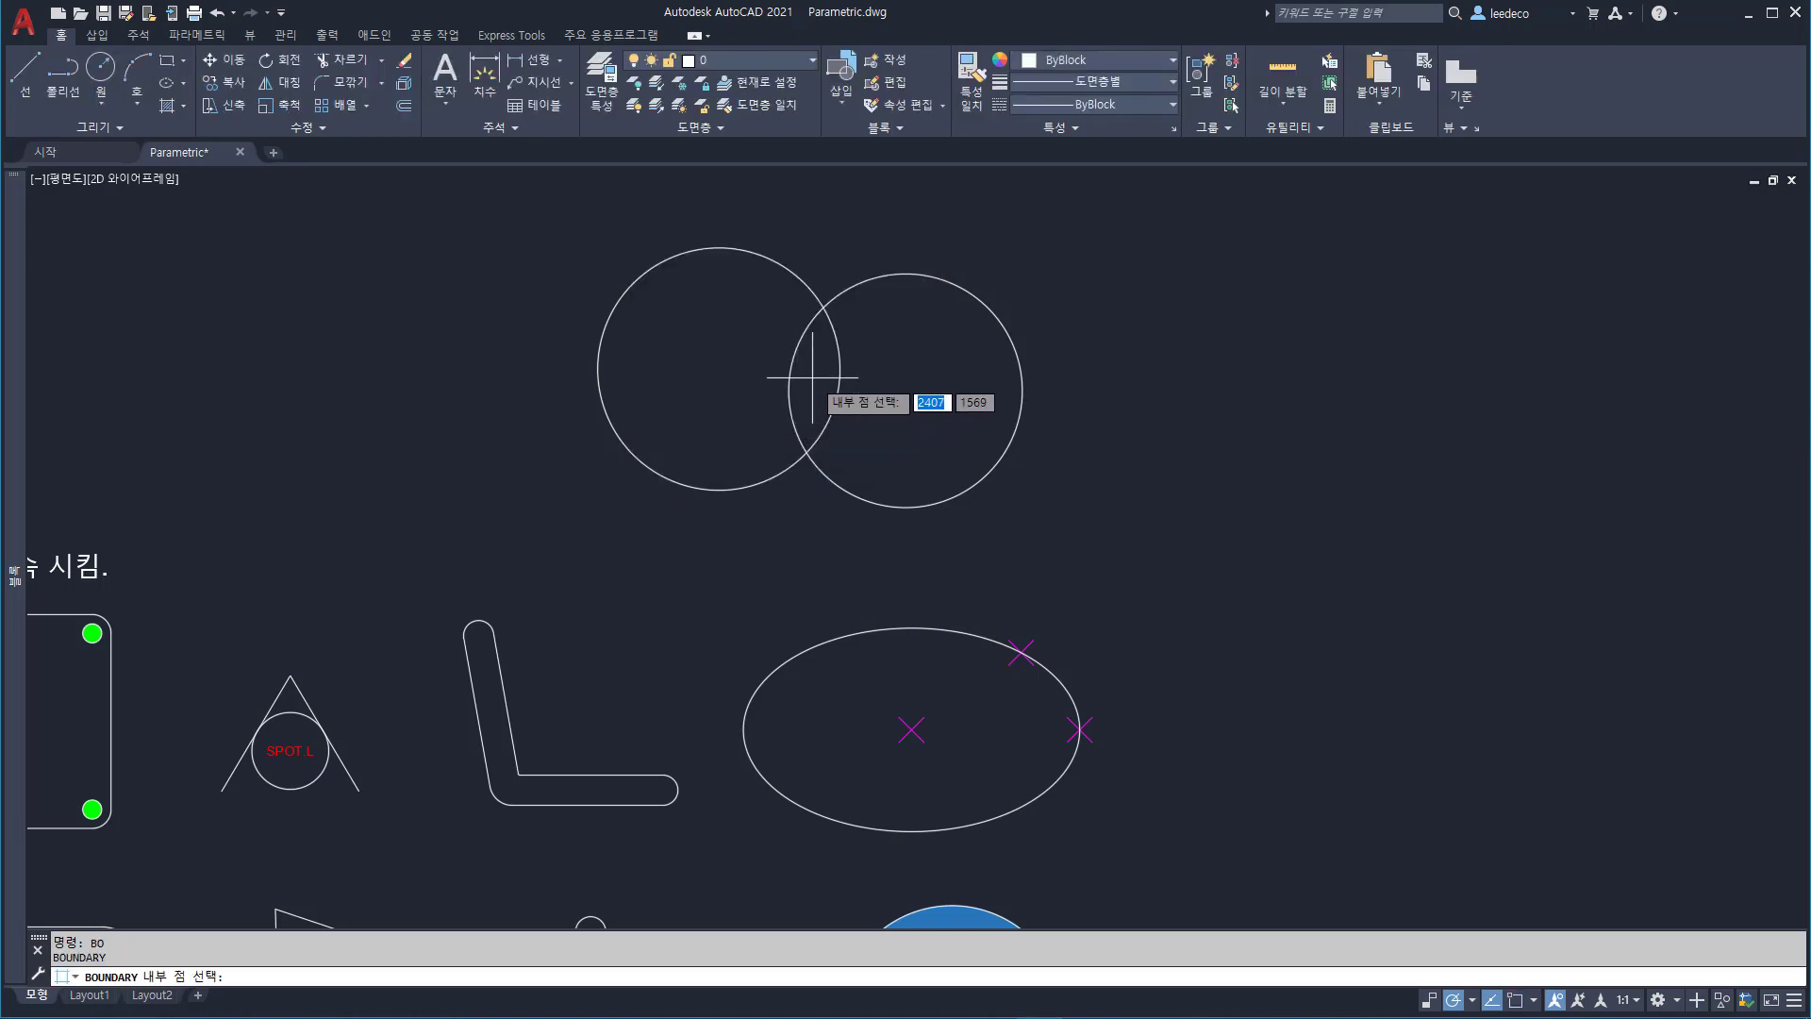
{"action": "left_click", "coordinate": [812, 377]}
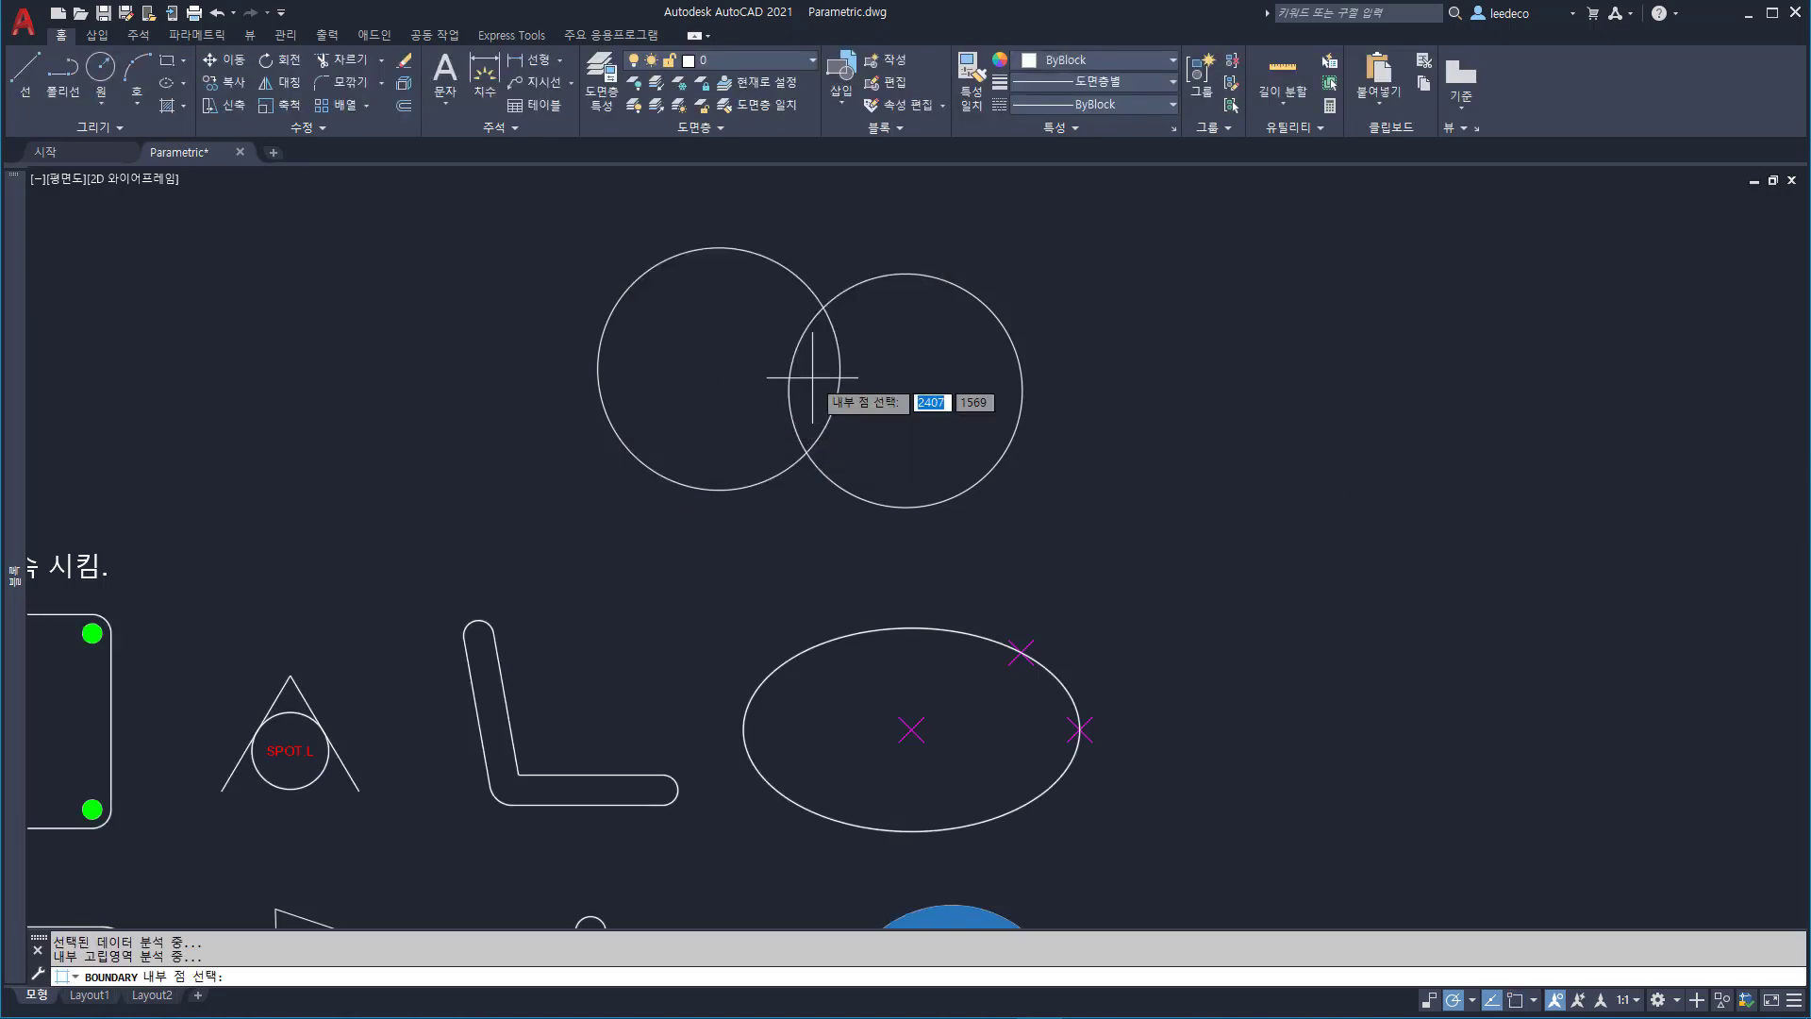
{"action": "key", "text": "Return"}
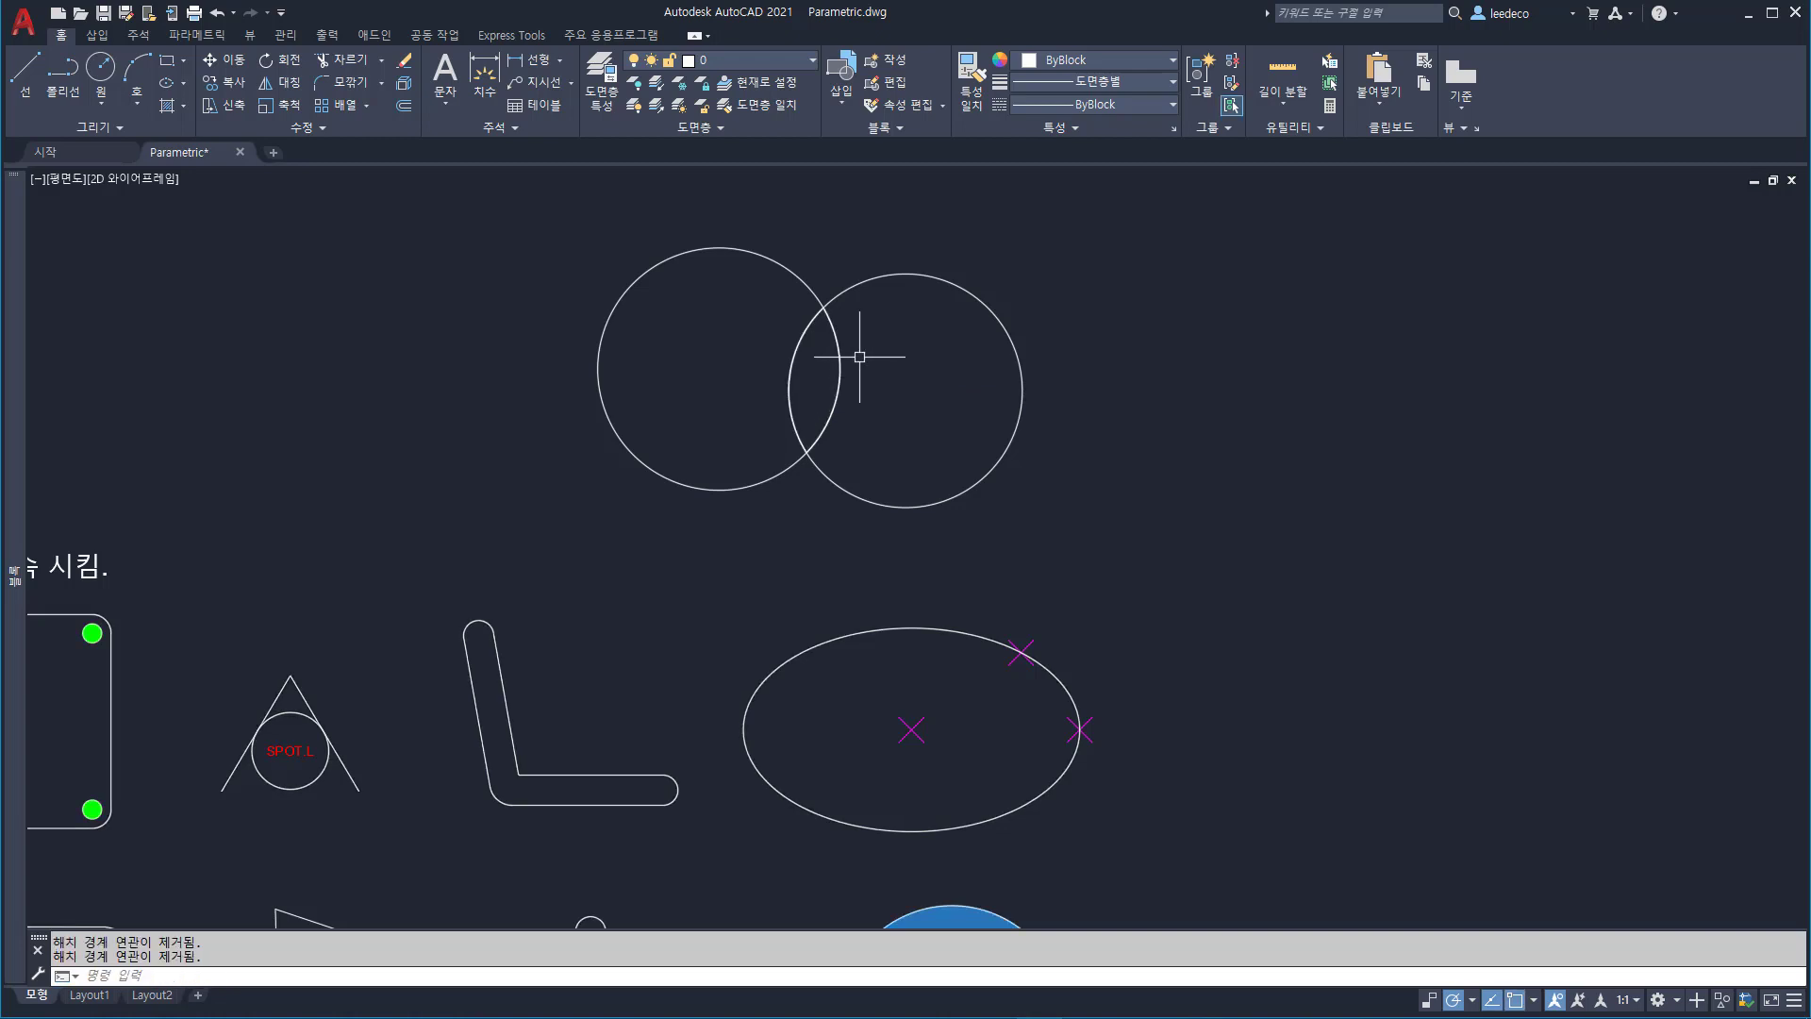
- Measure the area and perimeter of the lens-shaped boundary by object with the AREA command
{"action": "left_click", "coordinate": [833, 340]}
{"action": "mouse_move", "coordinate": [836, 336]}
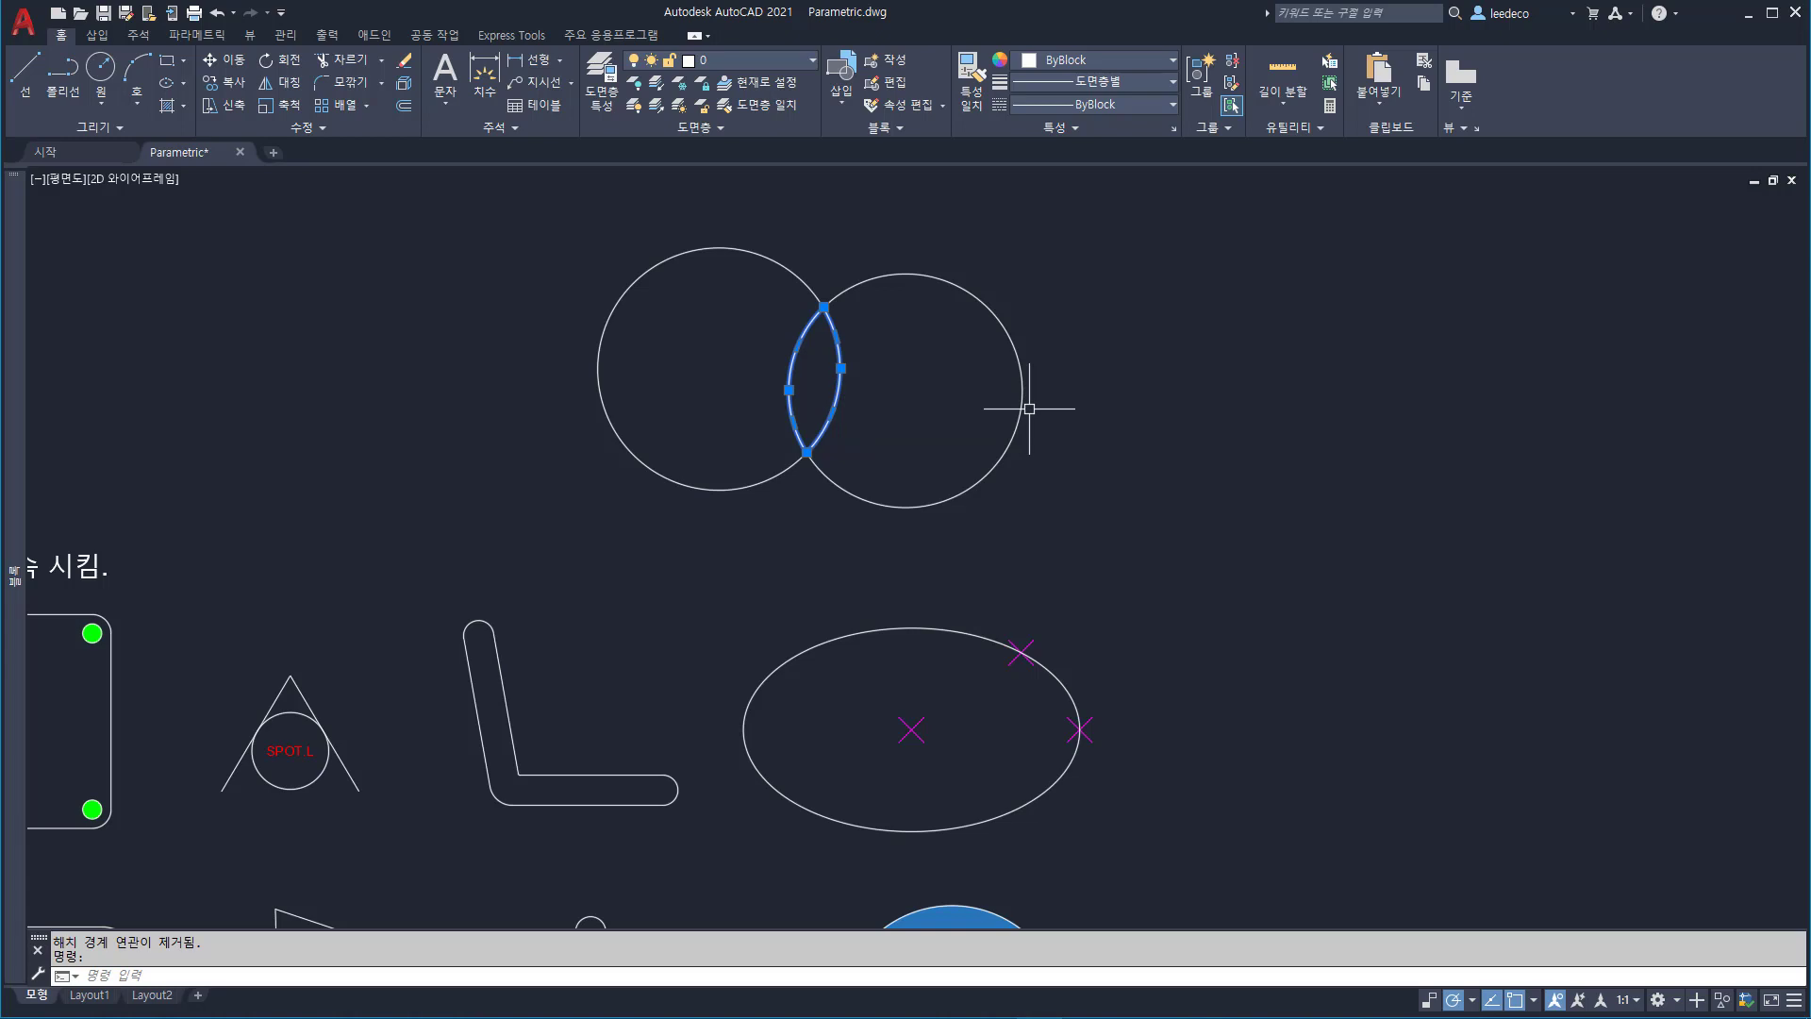
{"action": "type", "text": "AREA"}
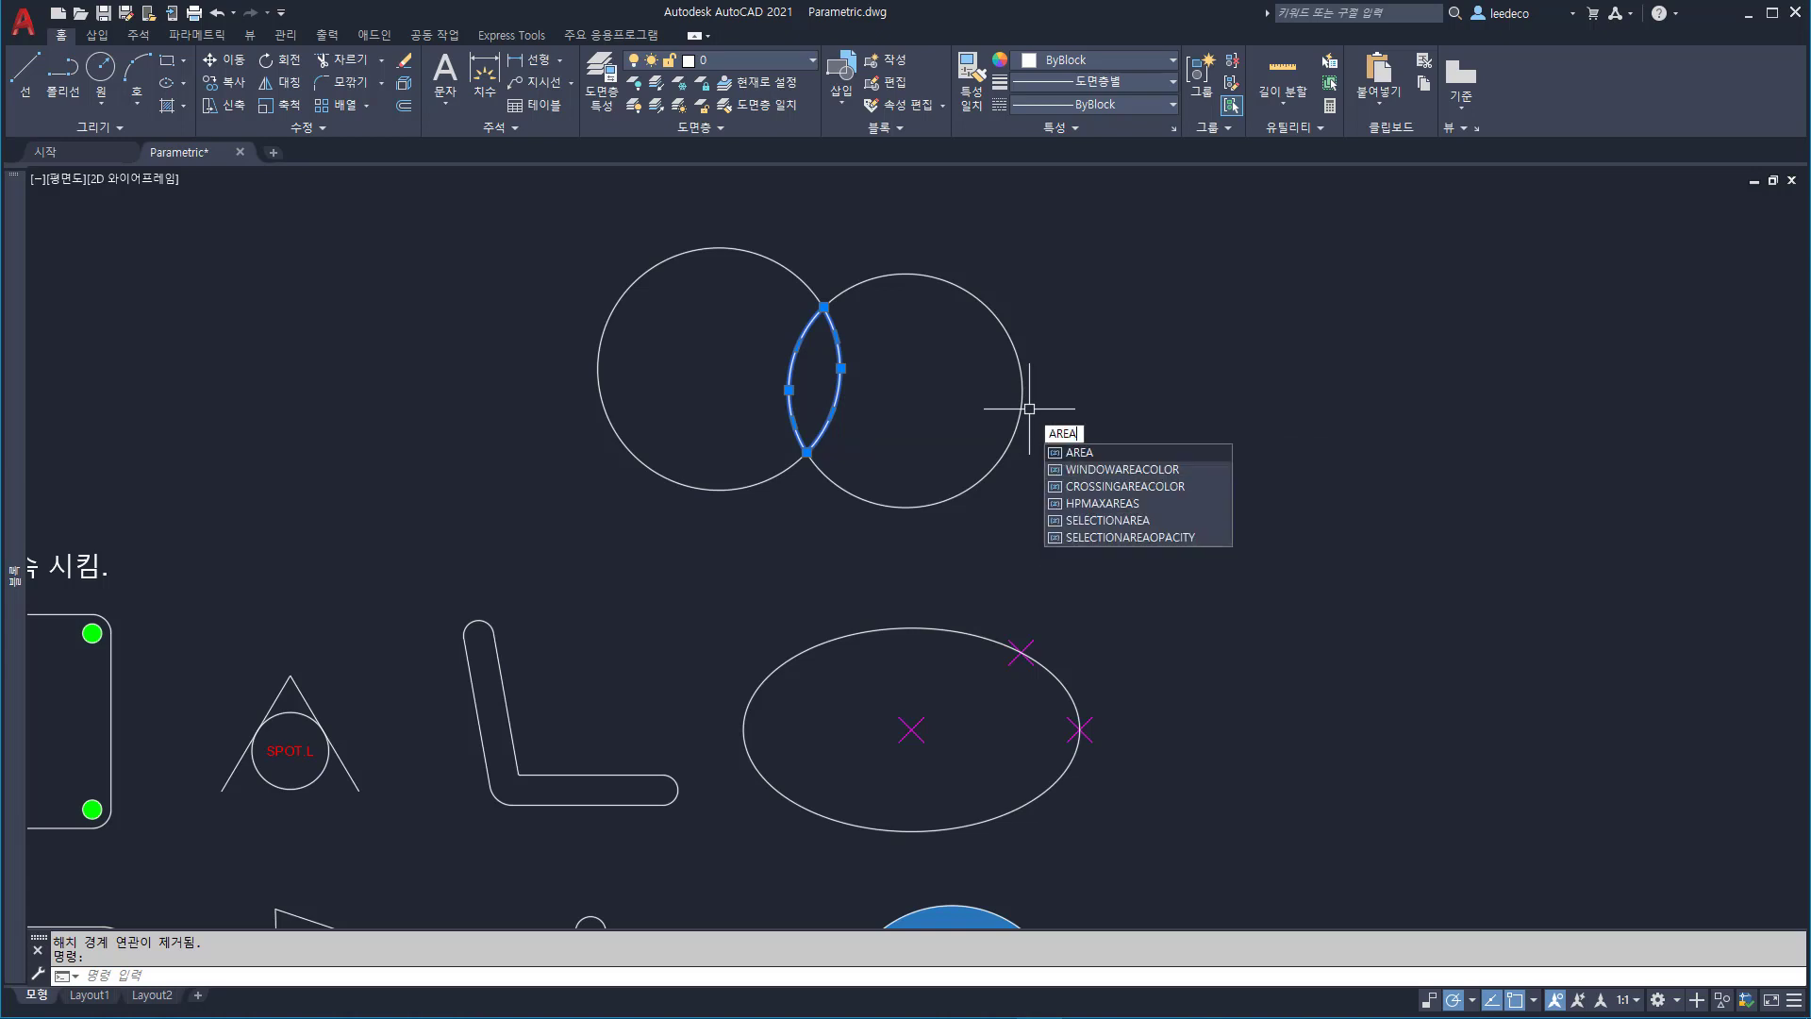
{"action": "key", "text": "Return"}
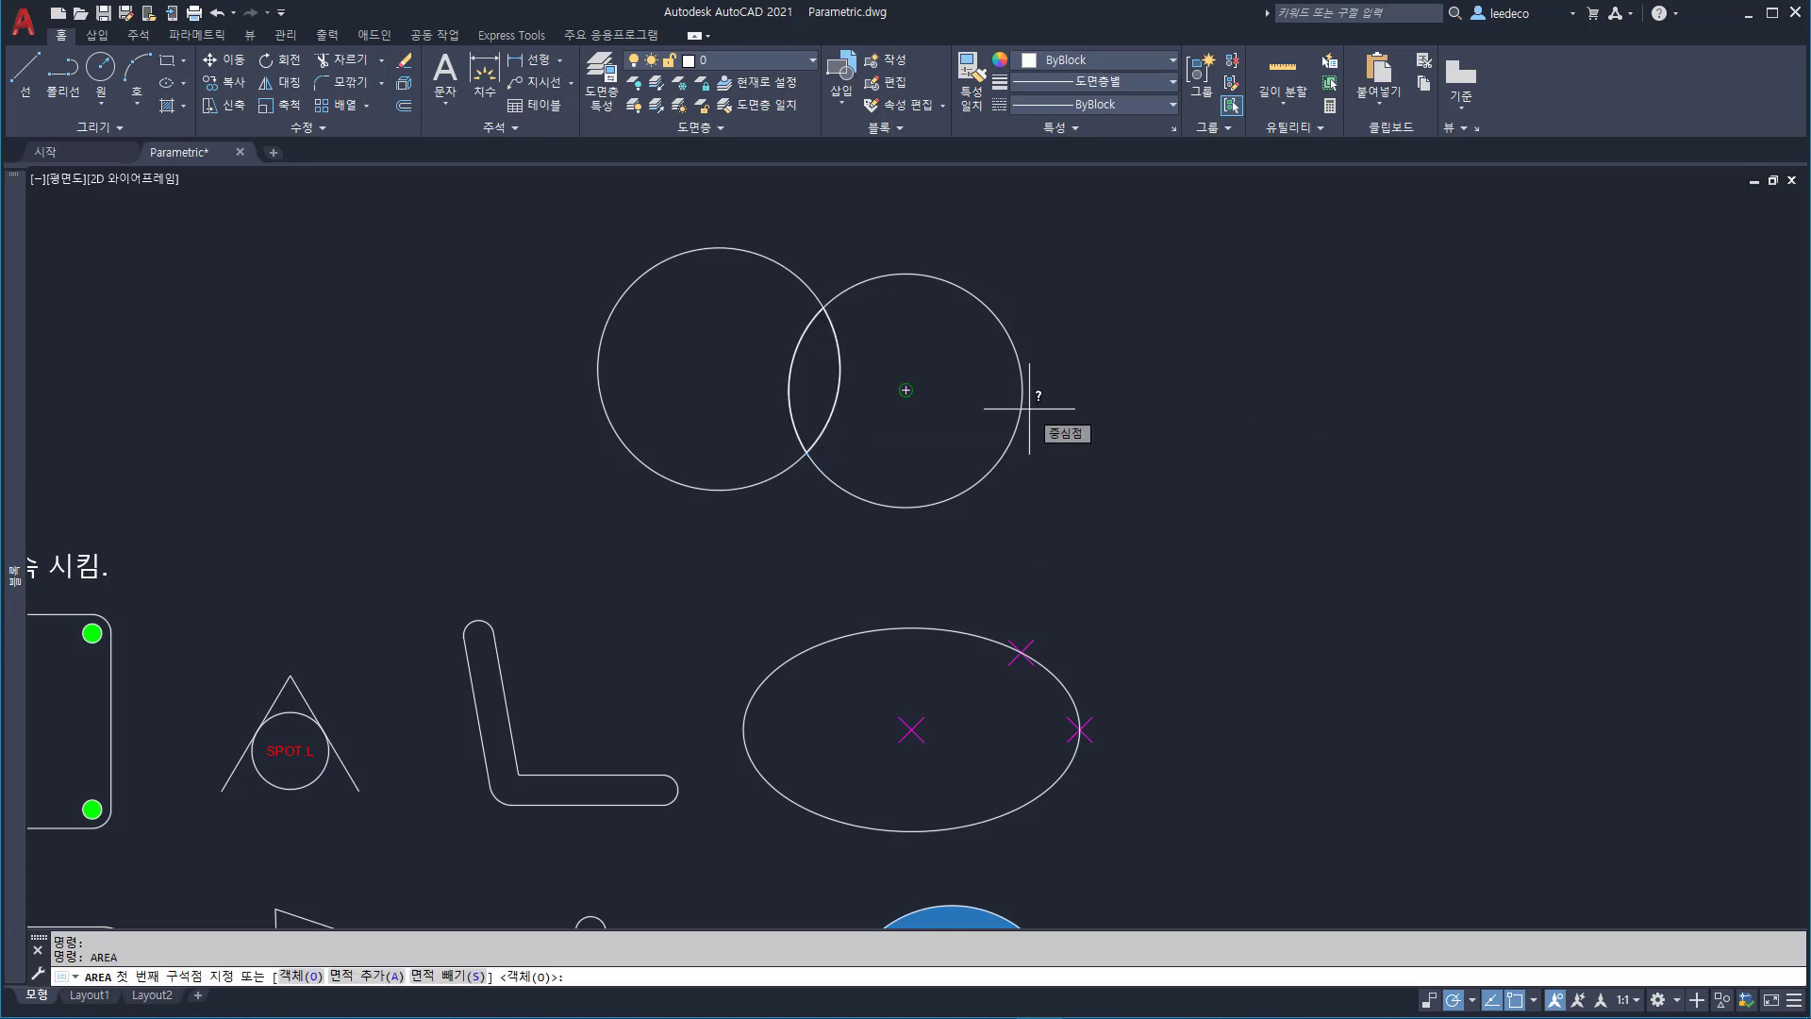
{"action": "key", "text": "Return"}
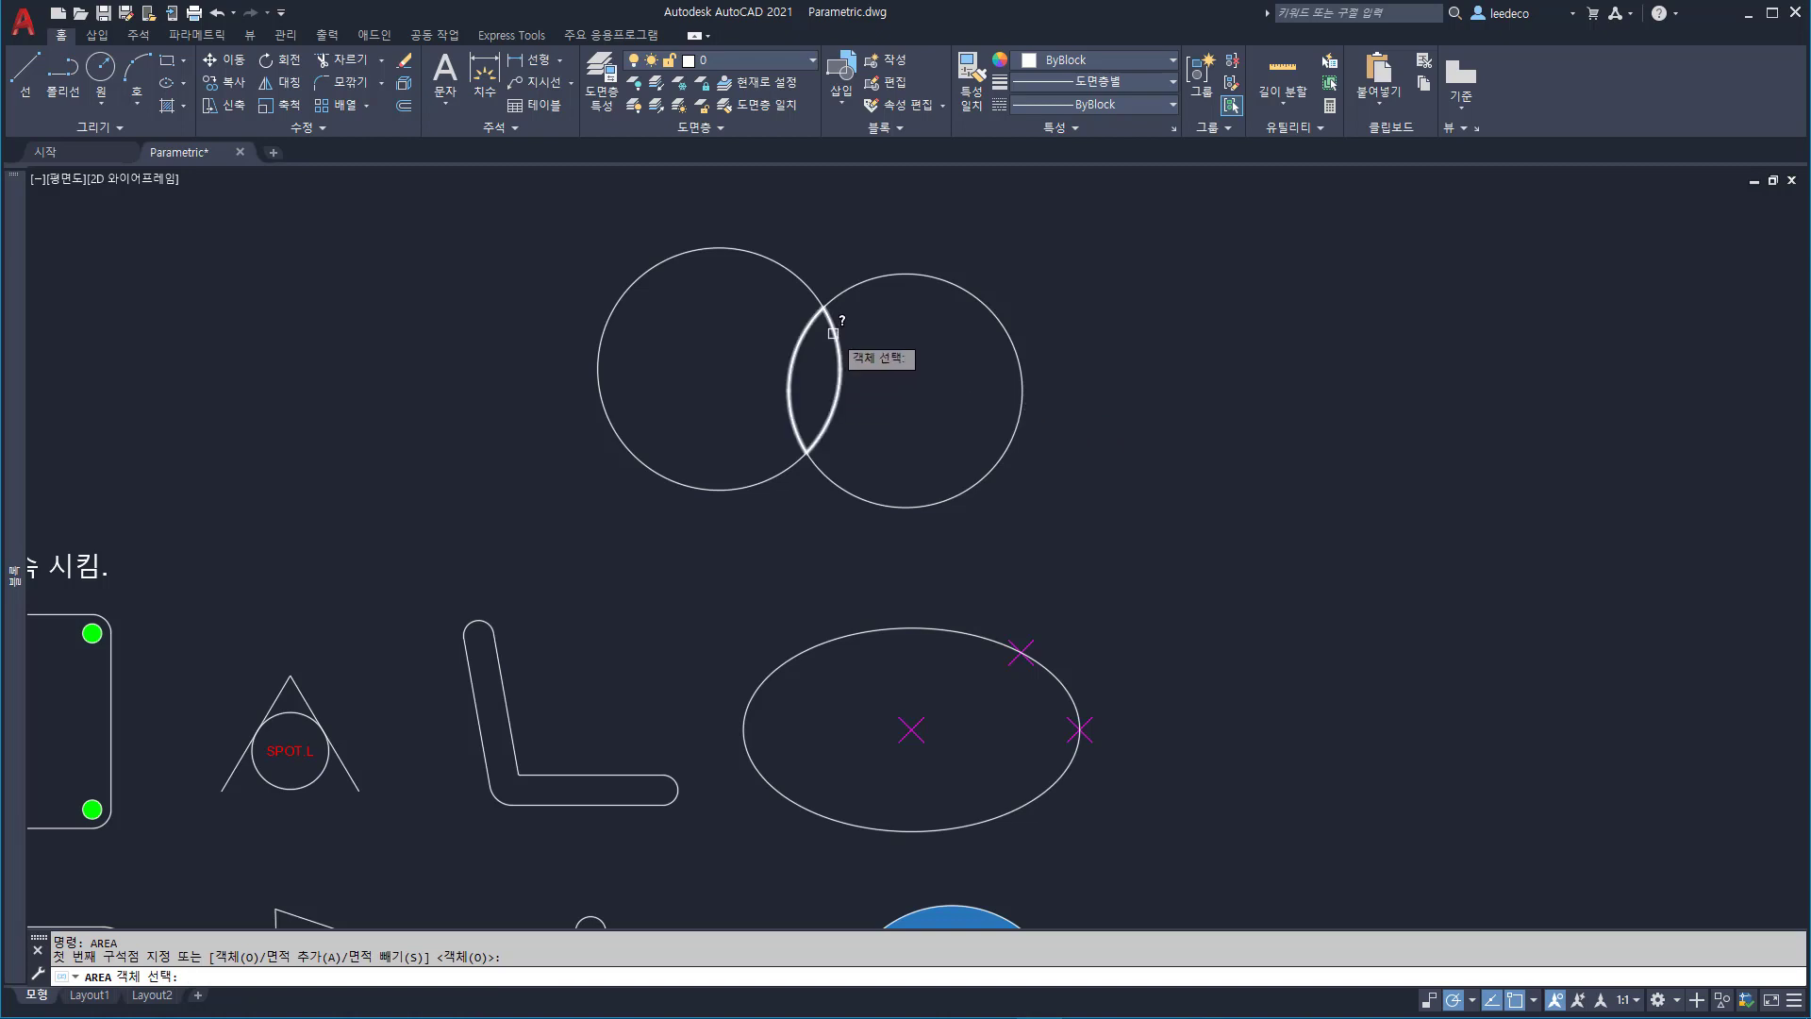
{"action": "left_click", "coordinate": [832, 333]}
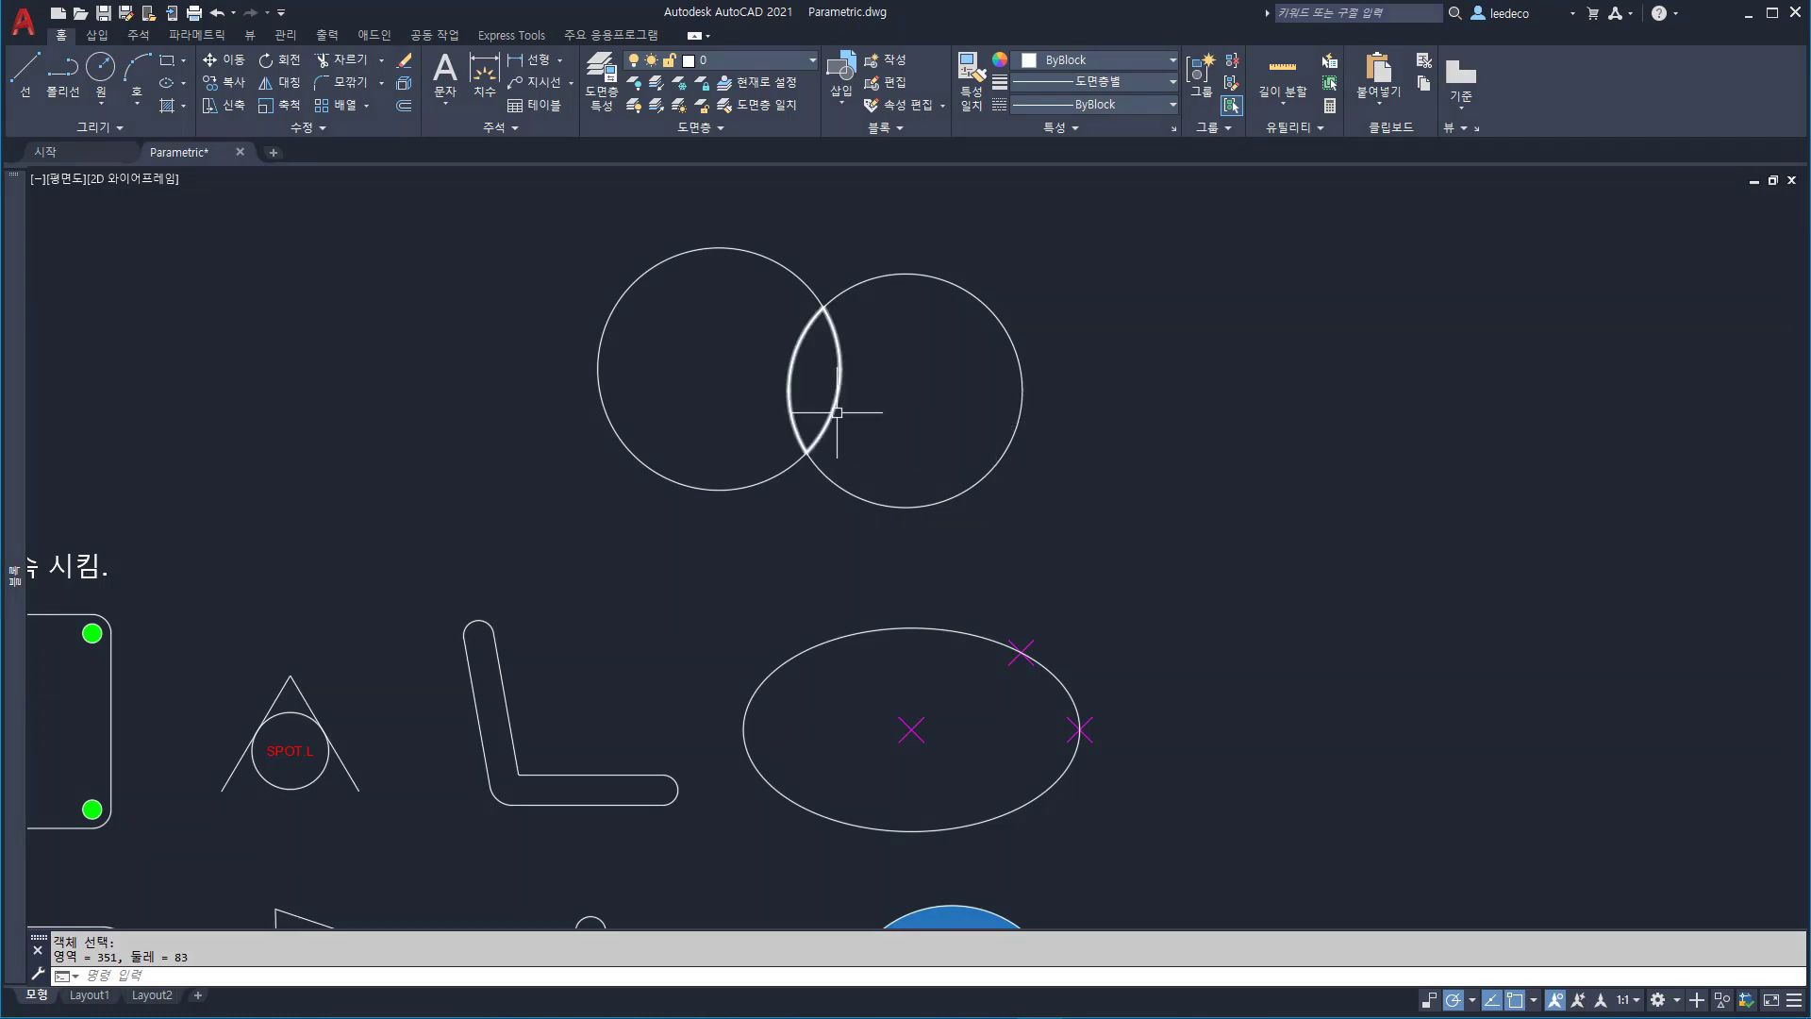
{"action": "left_click", "coordinate": [1051, 484]}
{"action": "left_click", "coordinate": [679, 335]}
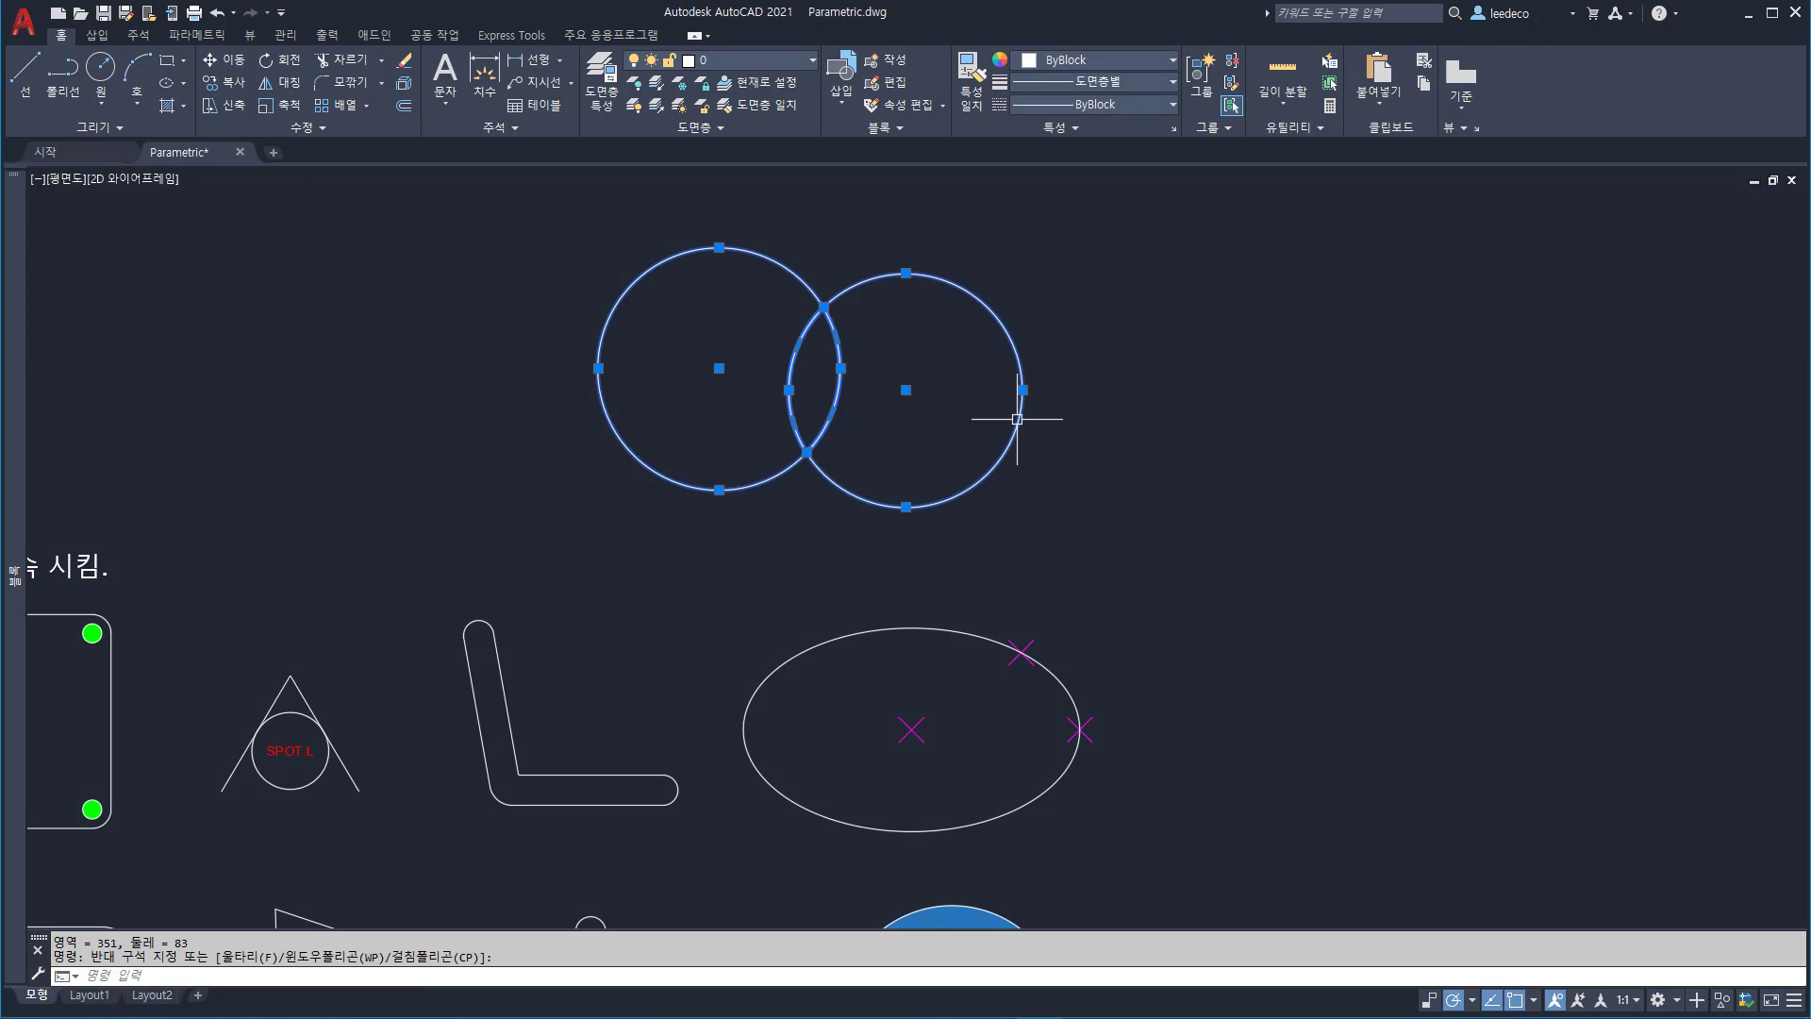
{"action": "key", "text": "Escape"}
- Draw two separate upright rectangles beyond the right-hand circle, with areas of about 1008 and 1001
{"action": "type", "text": "2"}
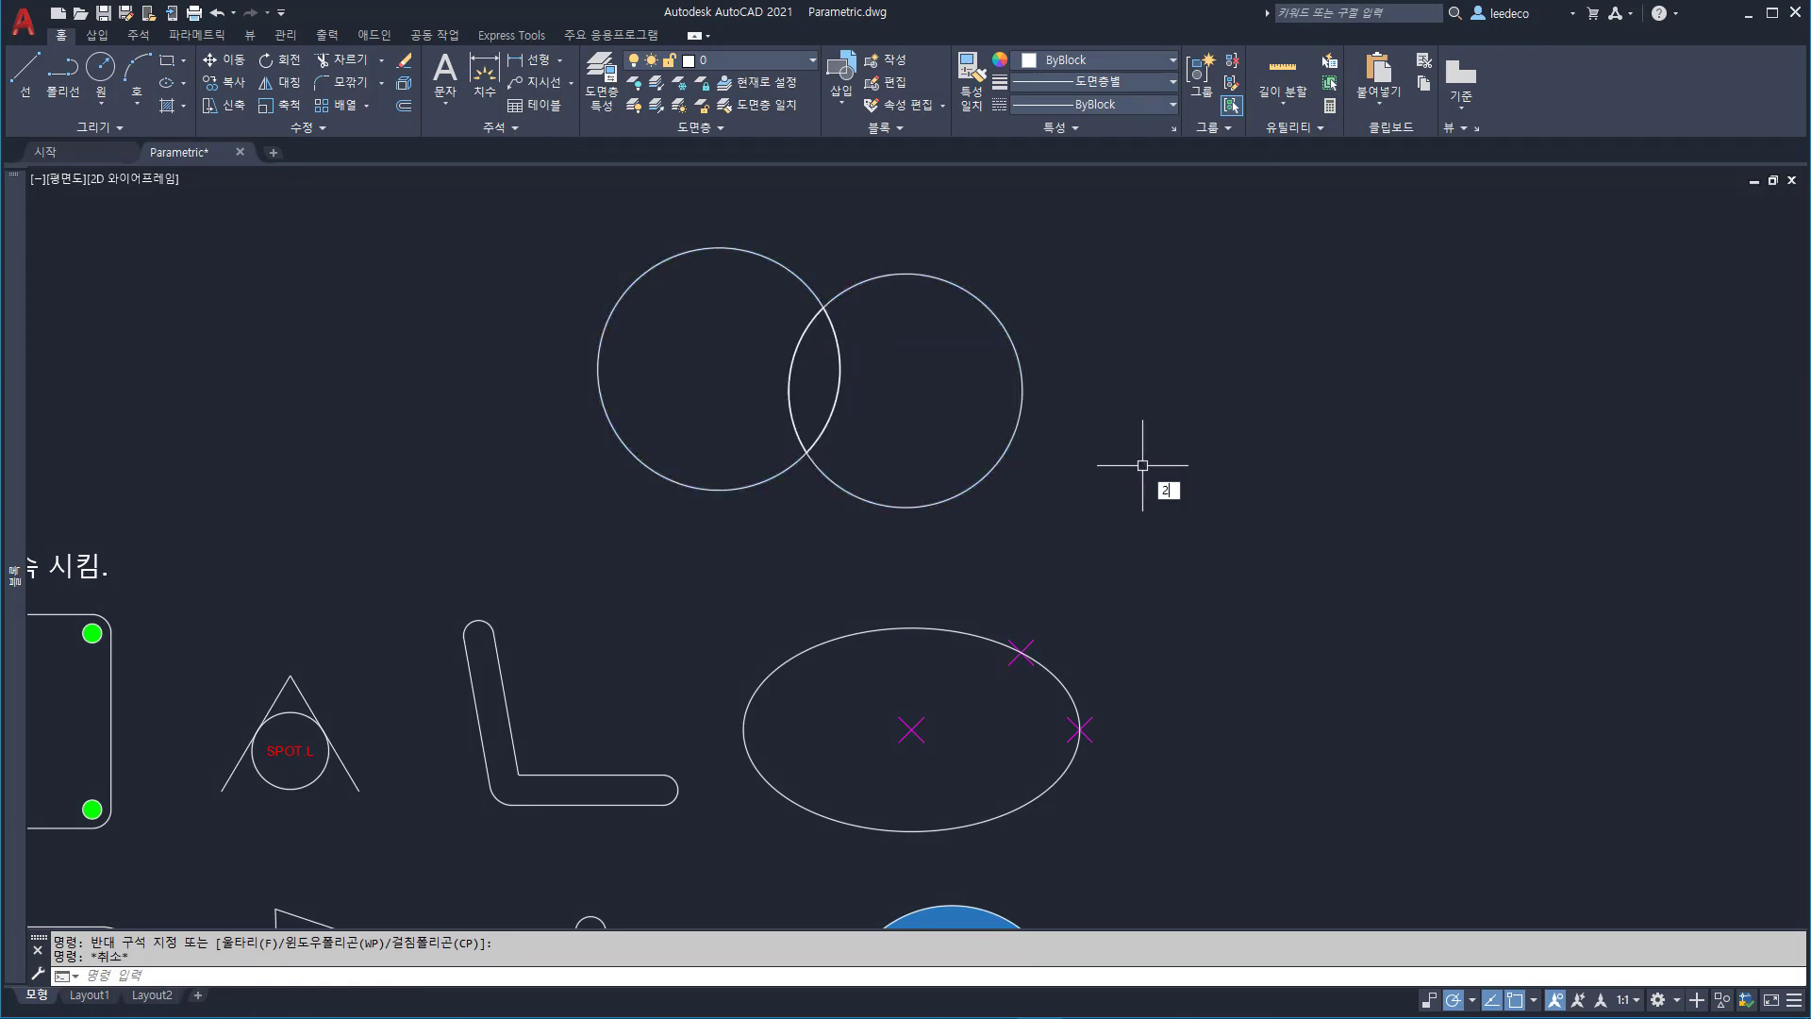
{"action": "key", "text": "space"}
{"action": "left_click", "coordinate": [1096, 513]}
{"action": "left_click", "coordinate": [1198, 372]}
{"action": "key", "text": "space"}
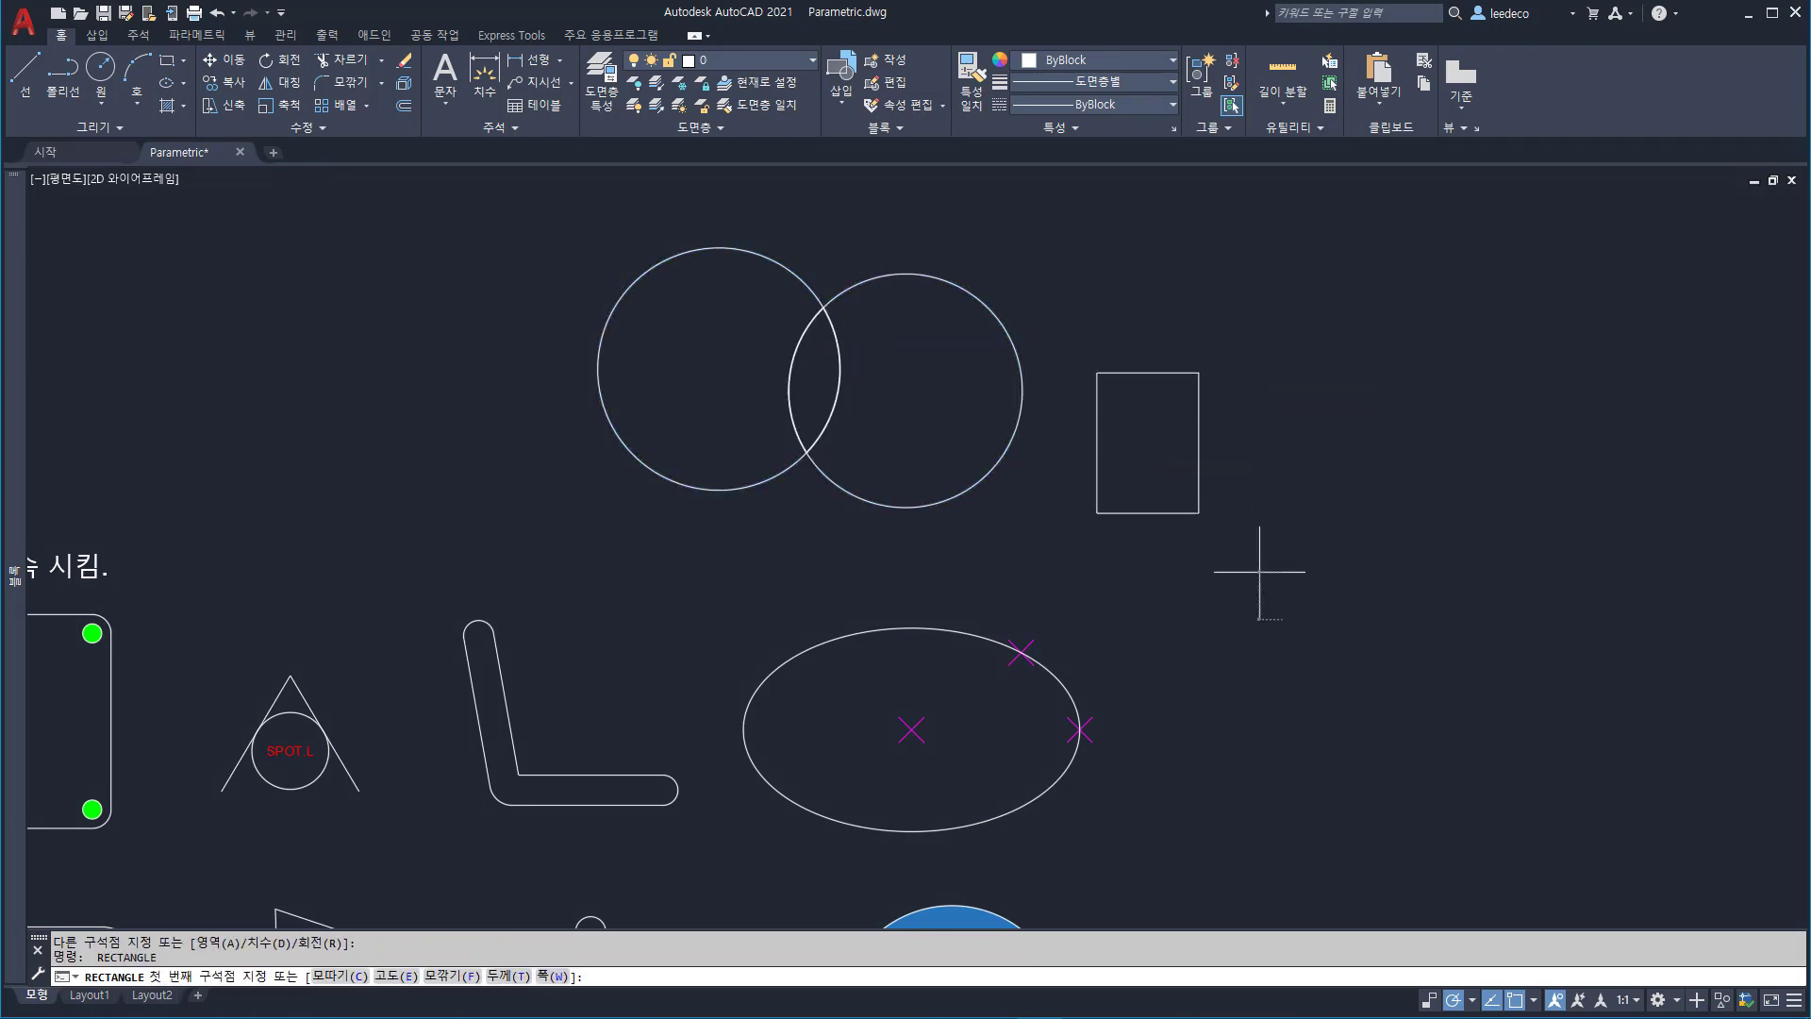
{"action": "left_click", "coordinate": [1259, 572]}
{"action": "left_click", "coordinate": [1364, 435]}
{"action": "key", "text": "Escape"}
- Measure the combined area of the two rectangles with the AREA command's Add Area and Object options
{"action": "type", "text": "AREA"}
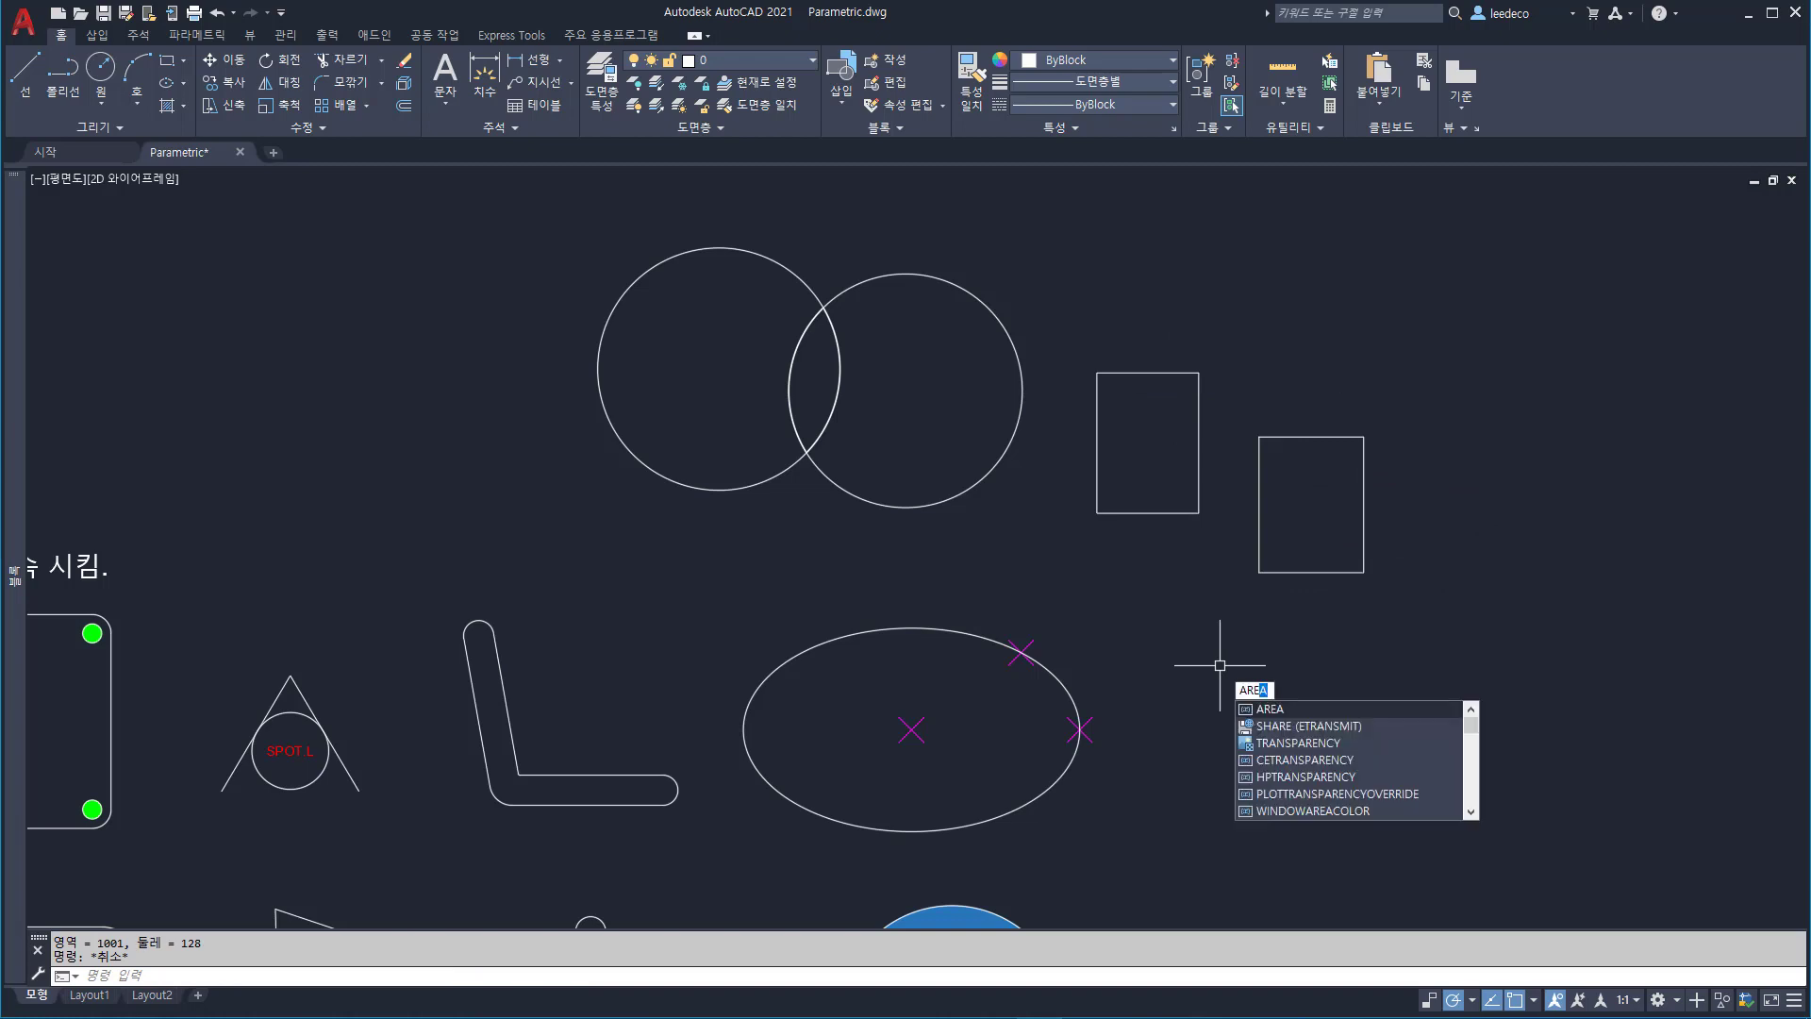
{"action": "key", "text": "Return"}
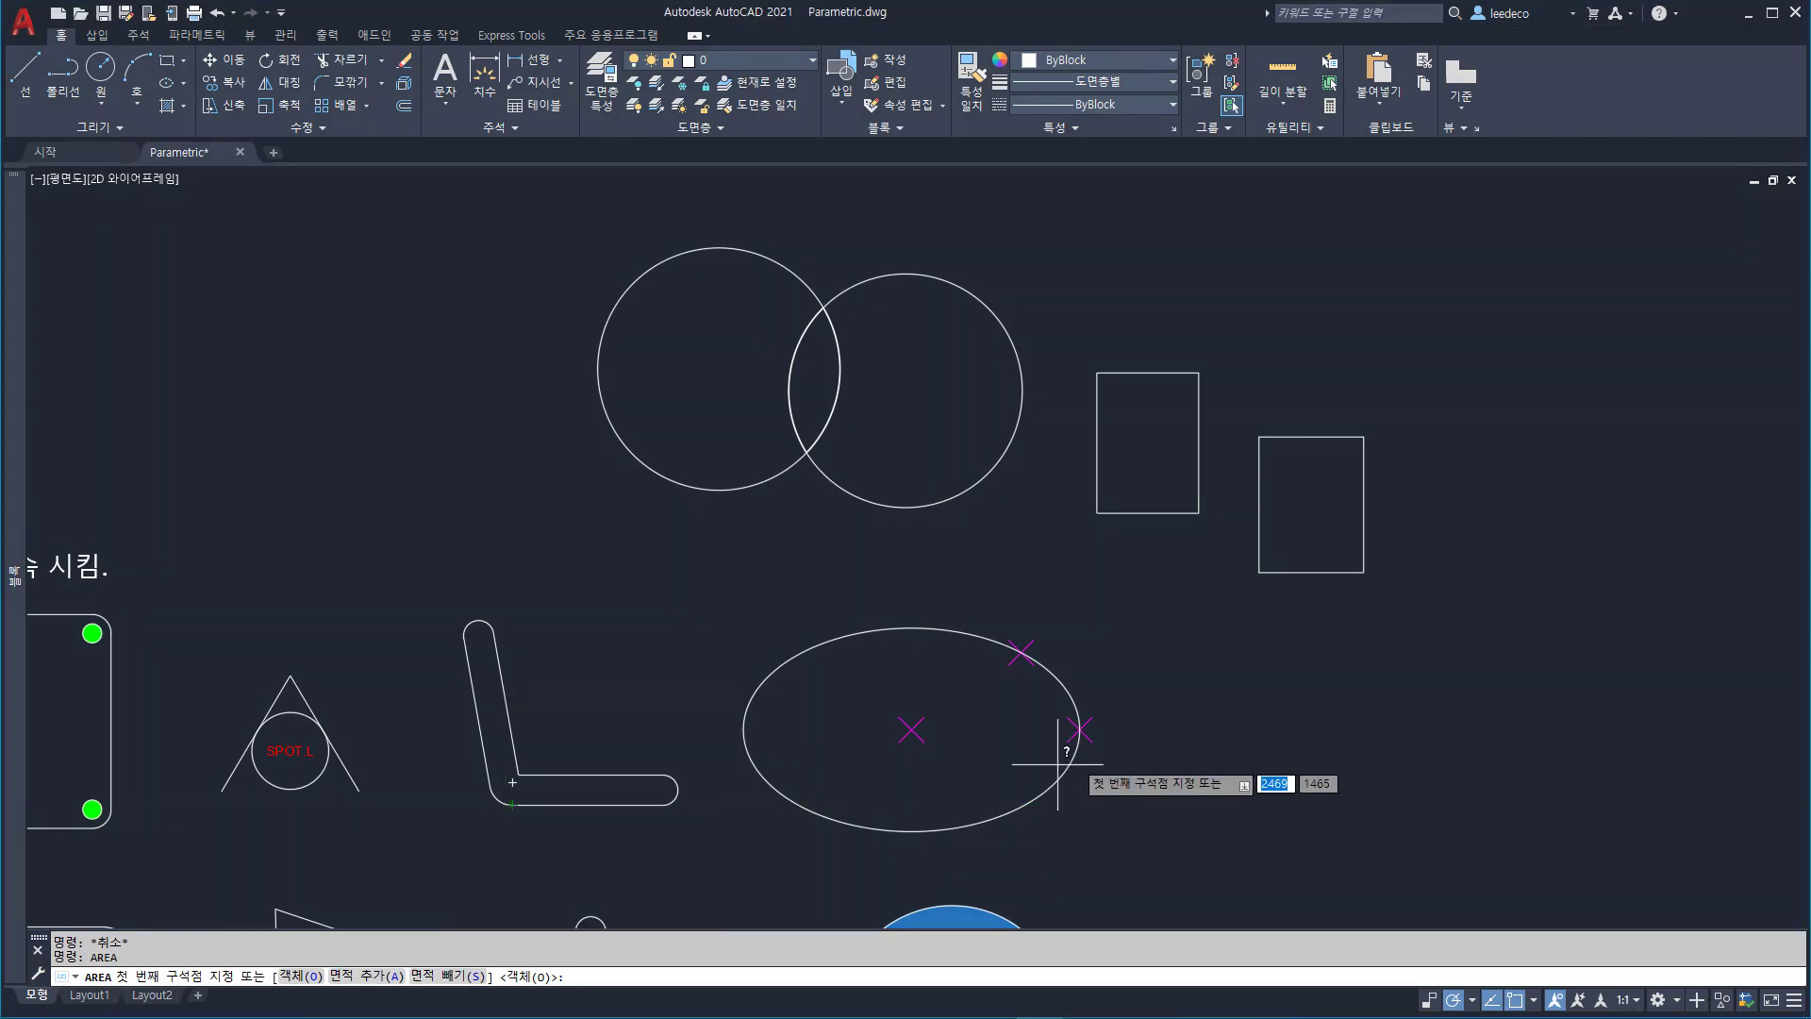
{"action": "type", "text": "a"}
{"action": "key", "text": "Return"}
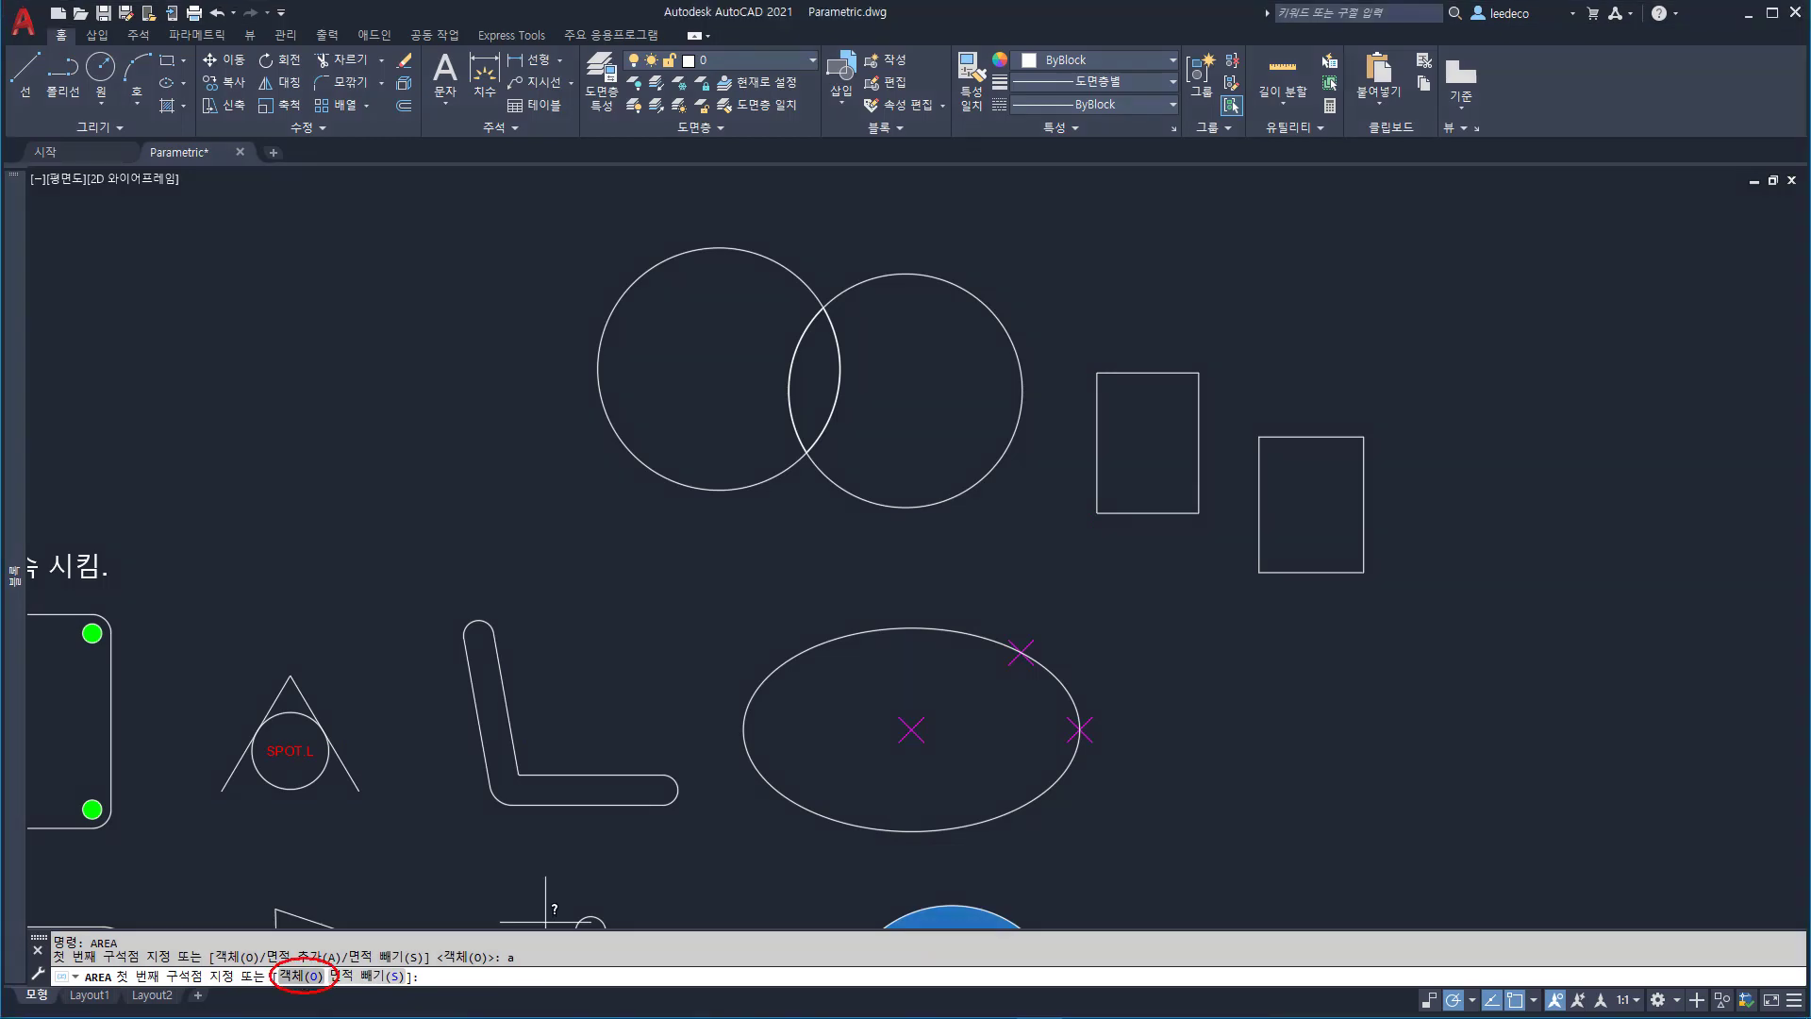
{"action": "type", "text": "o"}
{"action": "key", "text": "Return"}
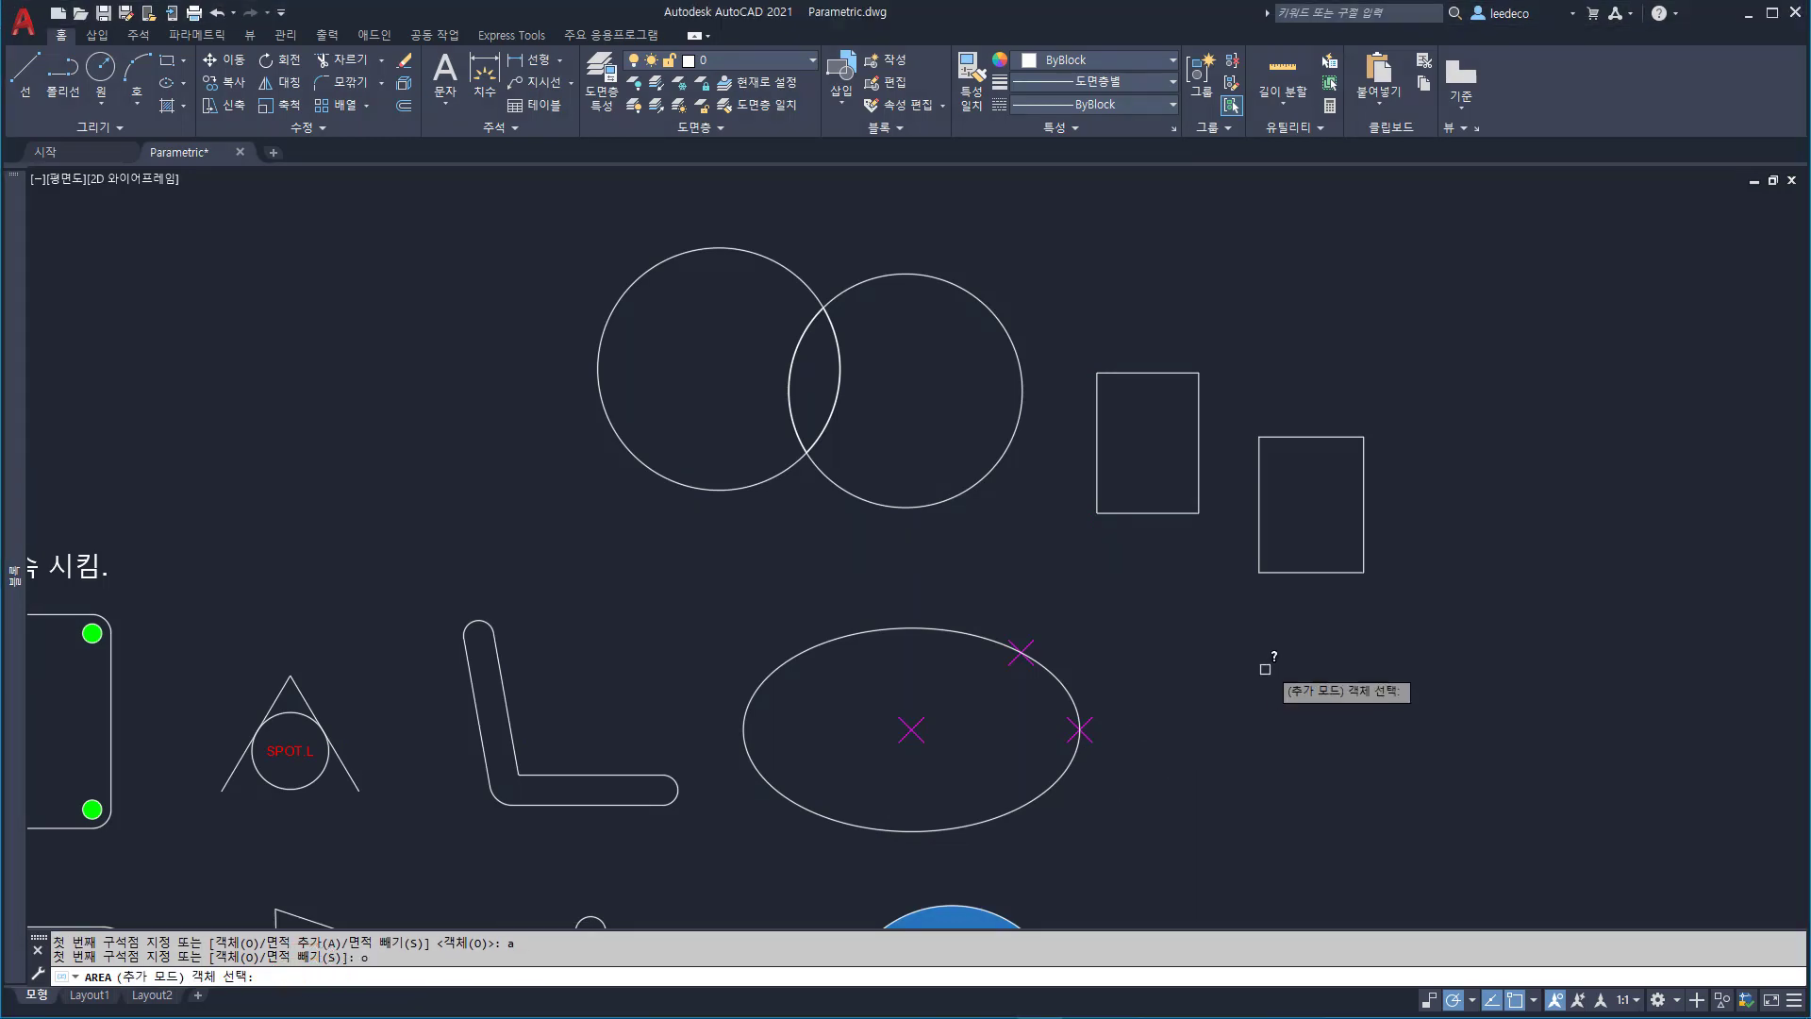
{"action": "left_click", "coordinate": [1322, 574]}
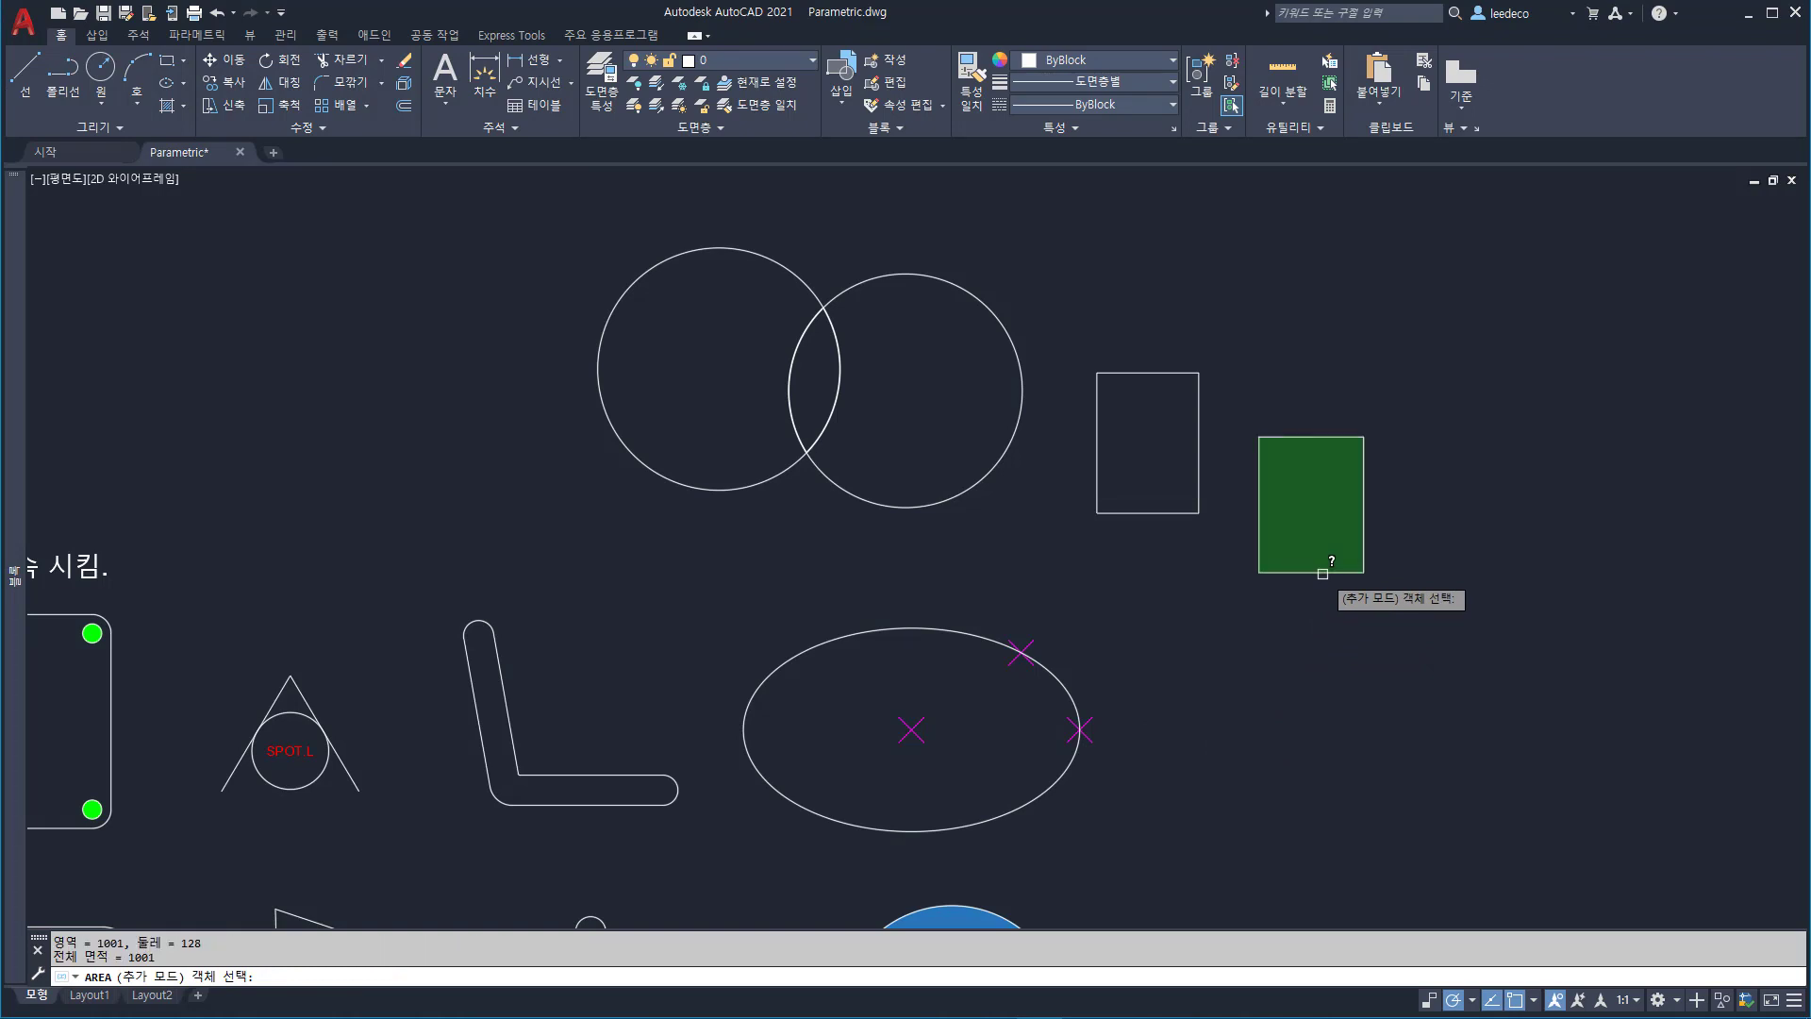
{"action": "left_click", "coordinate": [1146, 514]}
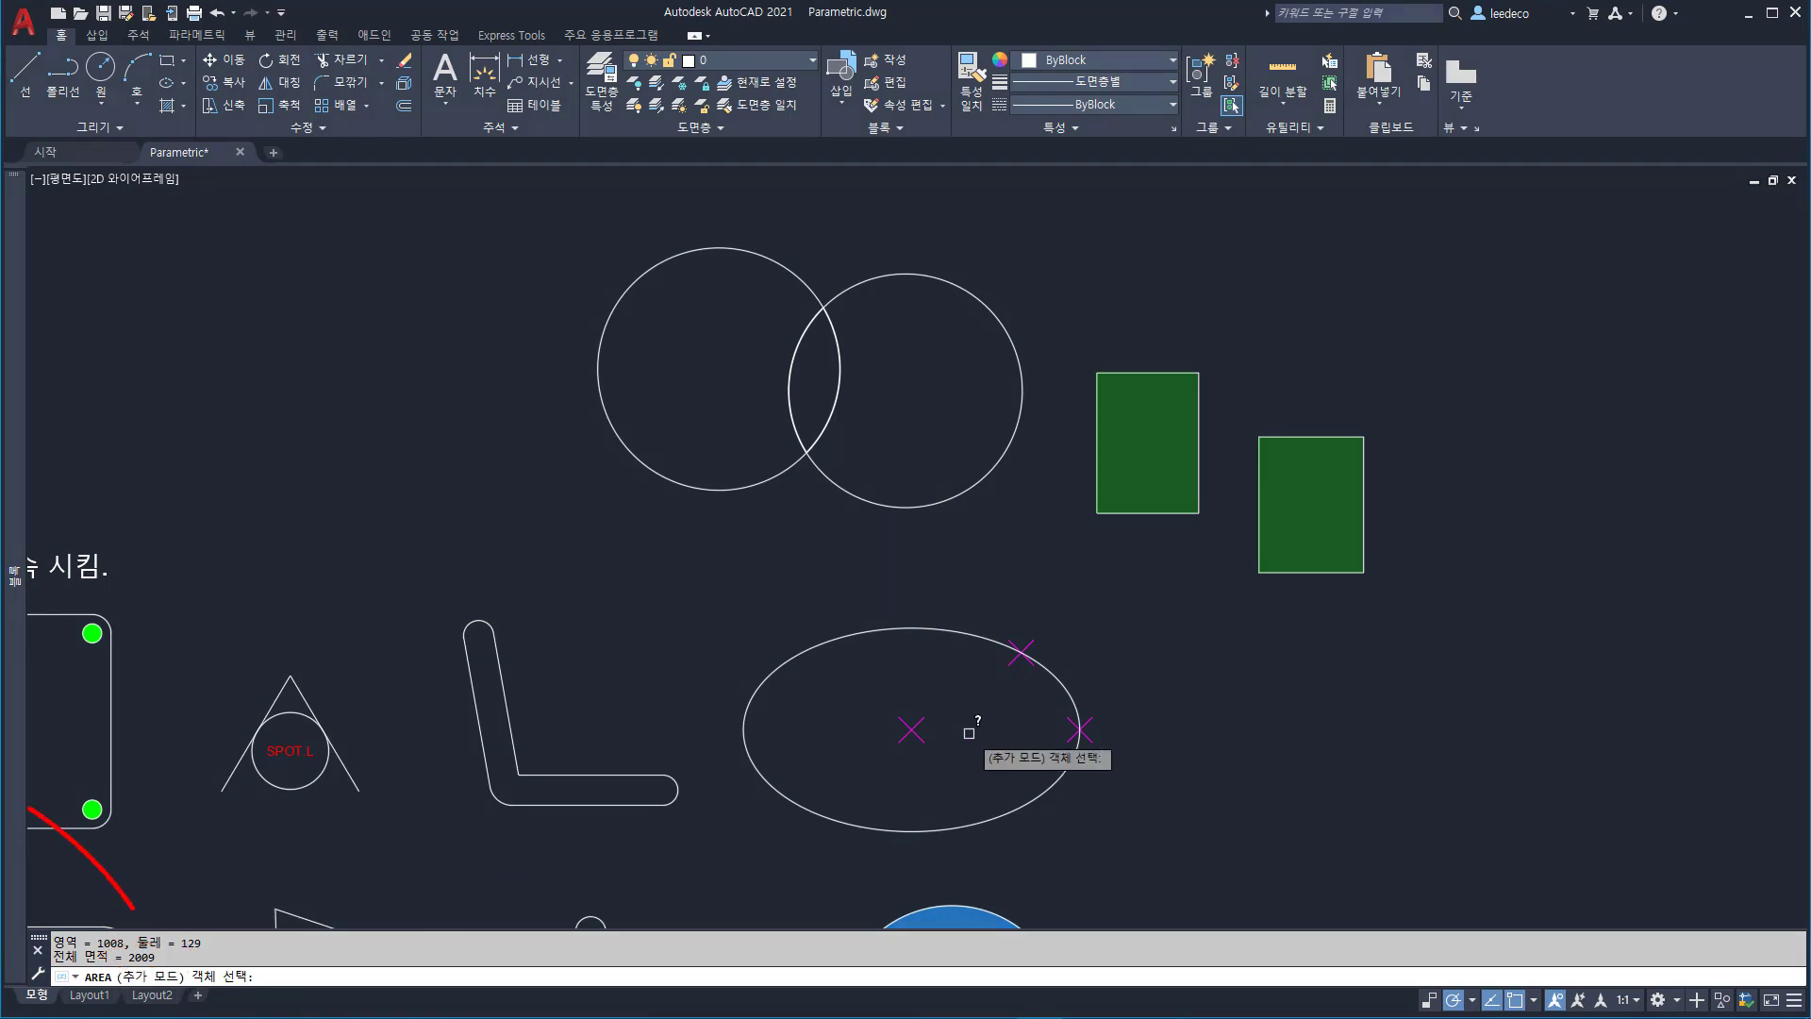
{"action": "key", "text": "Escape"}
{"action": "key", "text": "ctrl+1"}
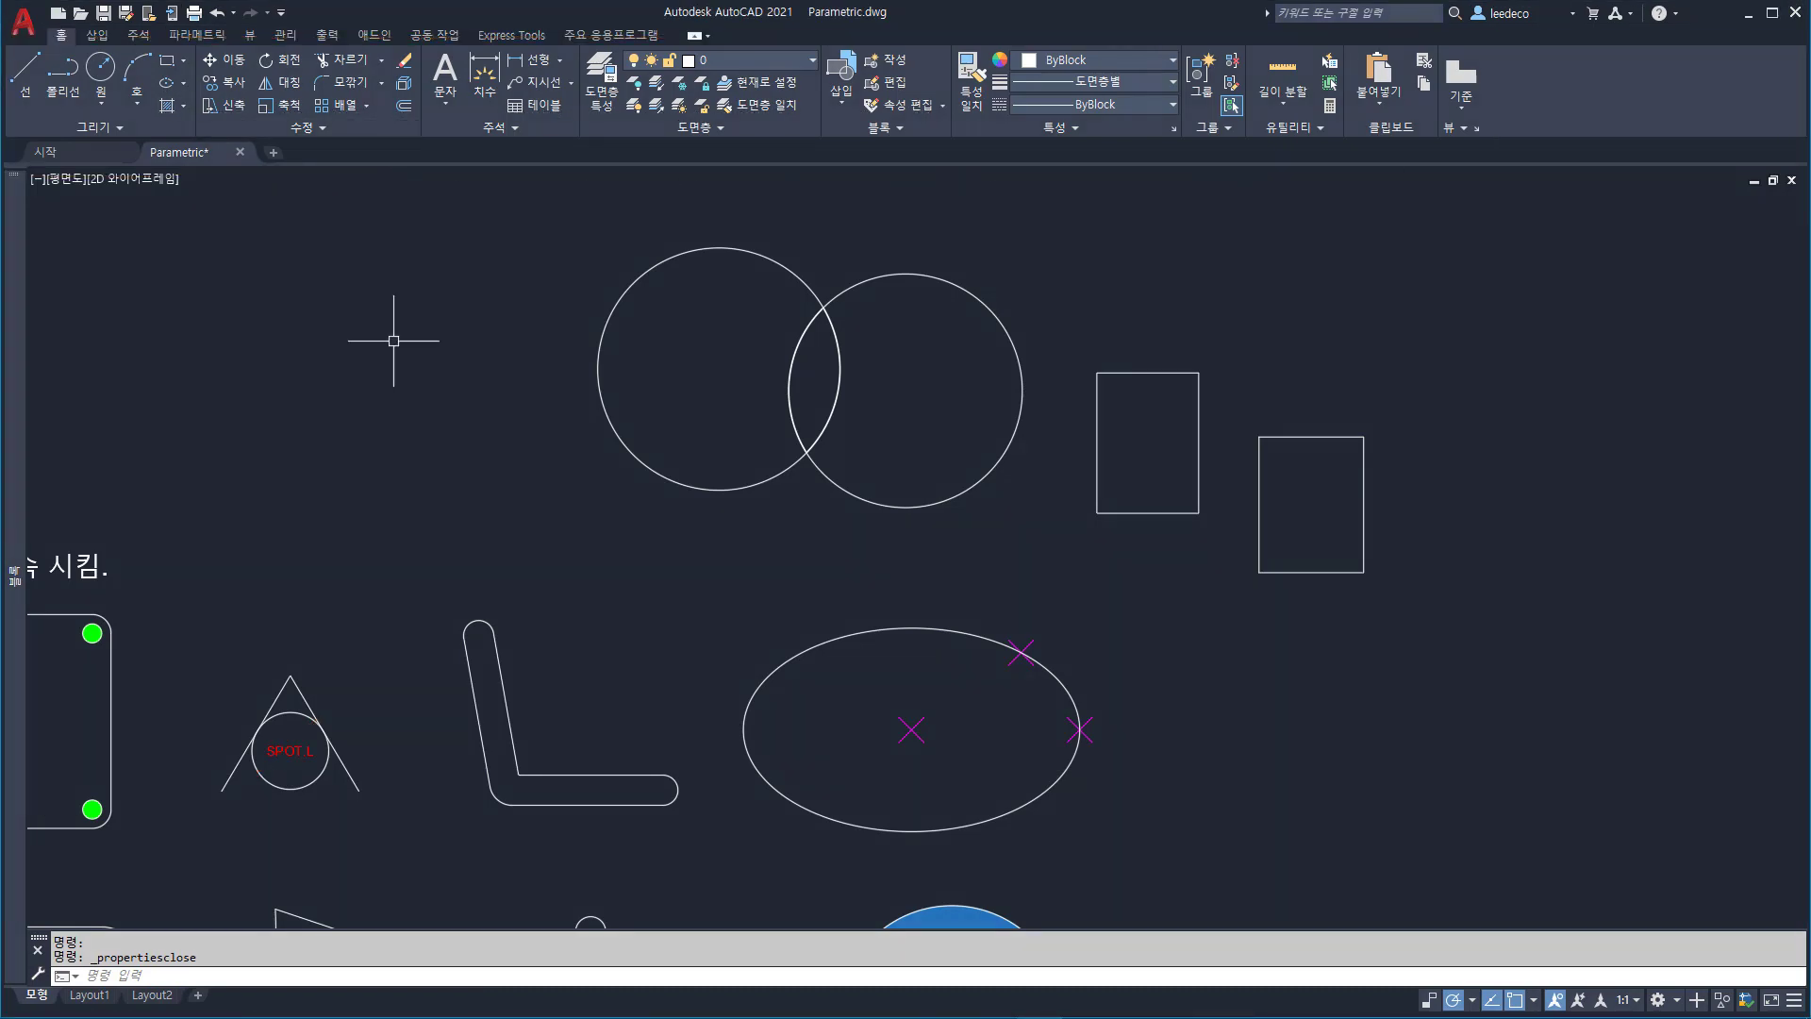
- Review the tool sets for inserting references, annotating and annotation scaling, controlling views and palettes, and managing the drawing
{"action": "left_click", "coordinate": [97, 35]}
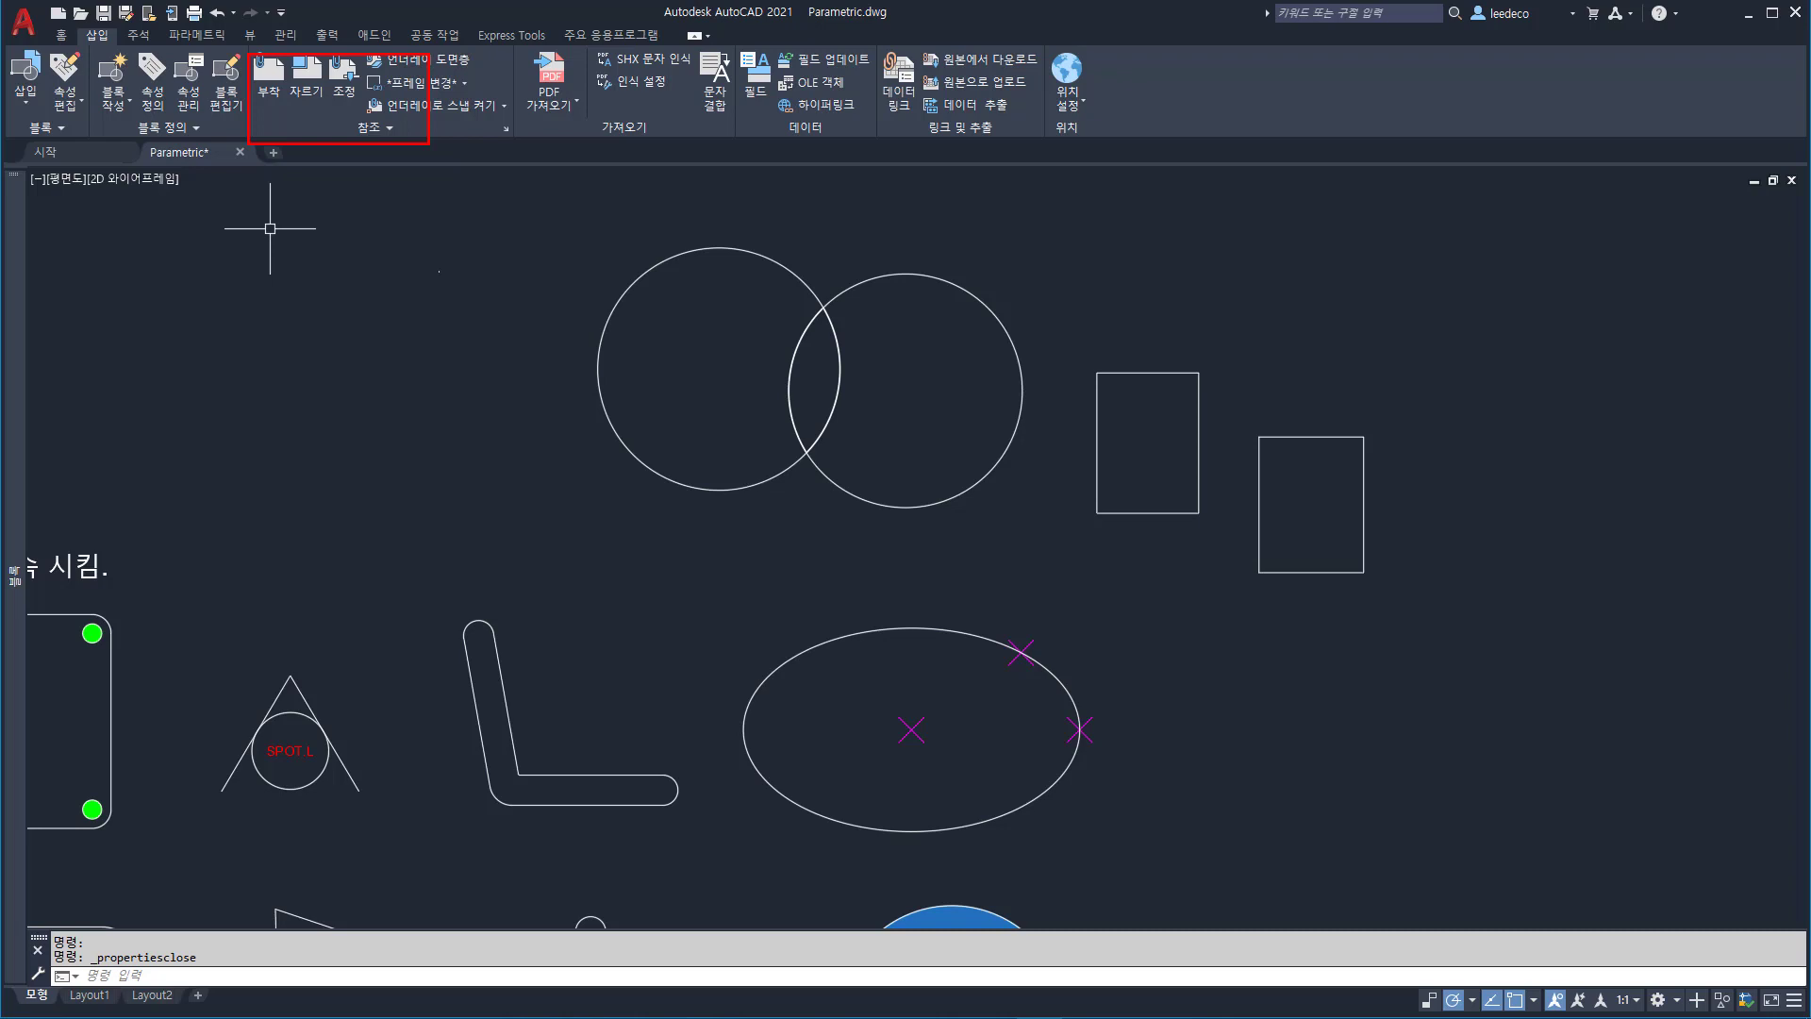
{"action": "left_click", "coordinate": [138, 35]}
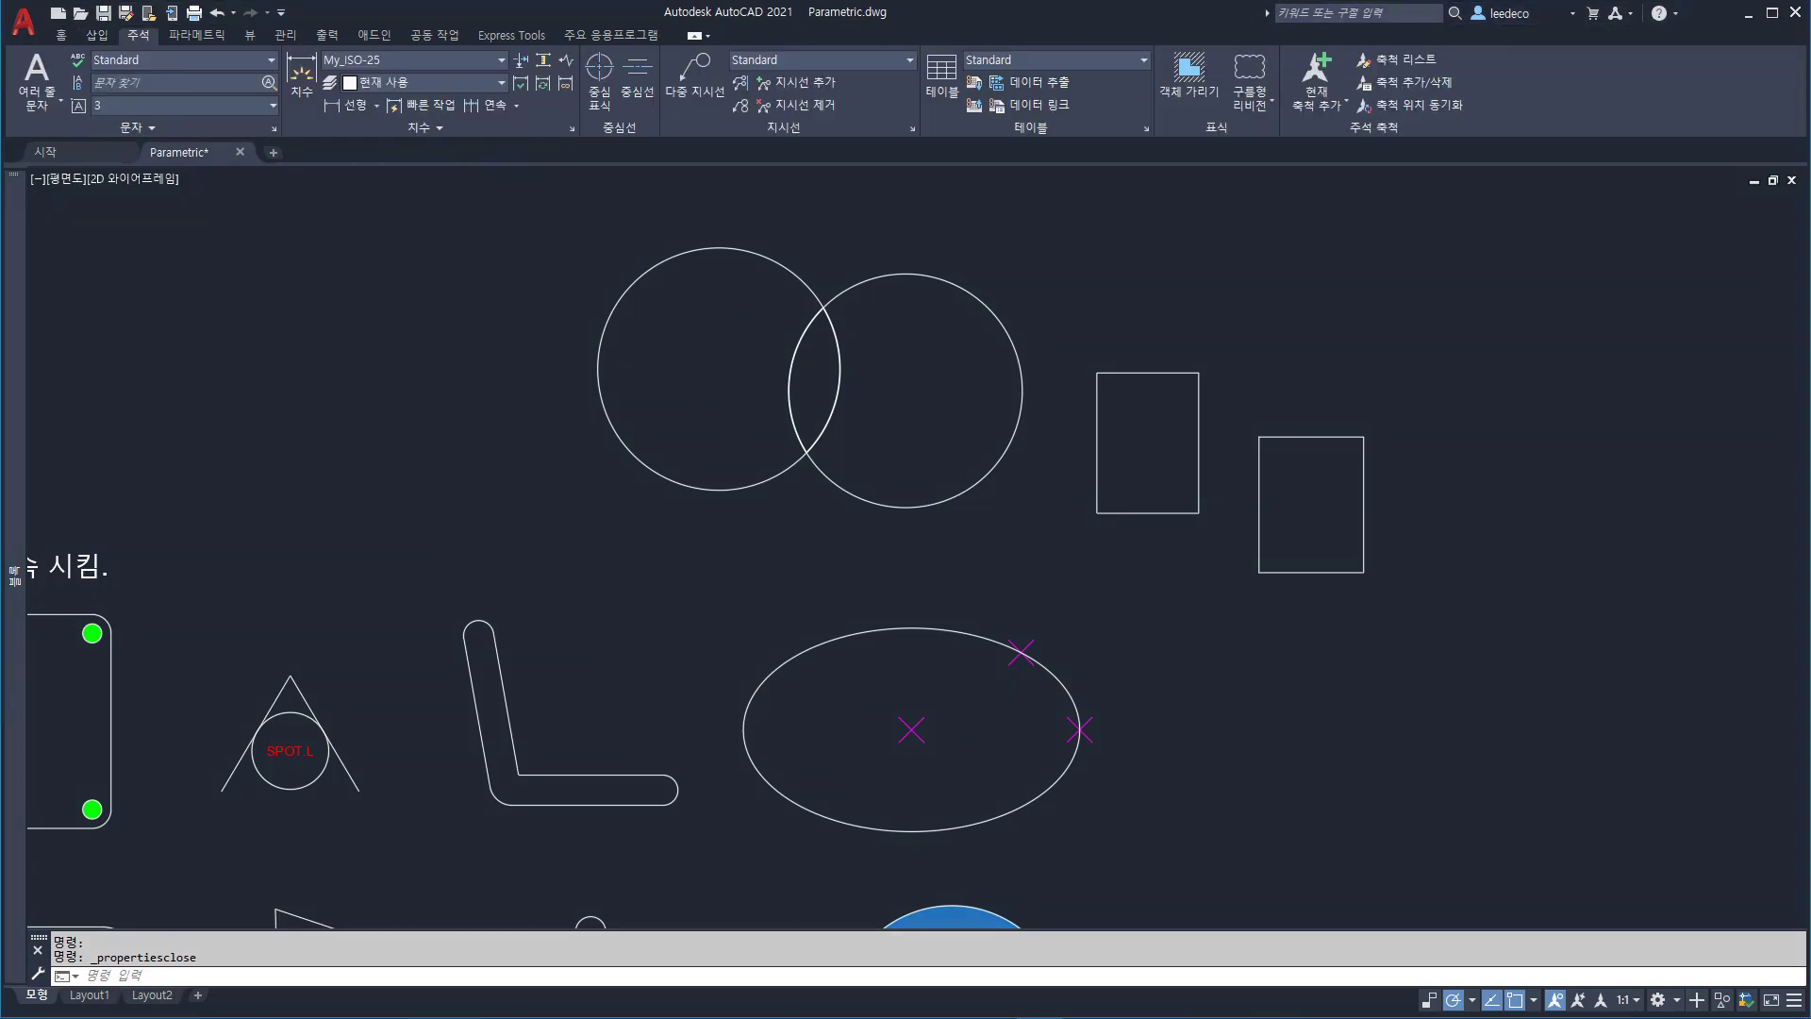
{"action": "mouse_move", "coordinate": [52, 56]}
{"action": "left_mouse_down"}
{"action": "mouse_move", "coordinate": [884, 184]}
{"action": "mouse_move", "coordinate": [1361, 135]}
{"action": "left_mouse_up"}
{"action": "left_click_drag", "start_coordinate": [1129, 33], "coordinate": [1255, 180]}
{"action": "key", "text": "Escape"}
{"action": "mouse_move", "coordinate": [1282, 28]}
{"action": "left_mouse_down"}
{"action": "mouse_move", "coordinate": [1446, 32]}
{"action": "mouse_move", "coordinate": [1503, 182]}
{"action": "left_mouse_up"}
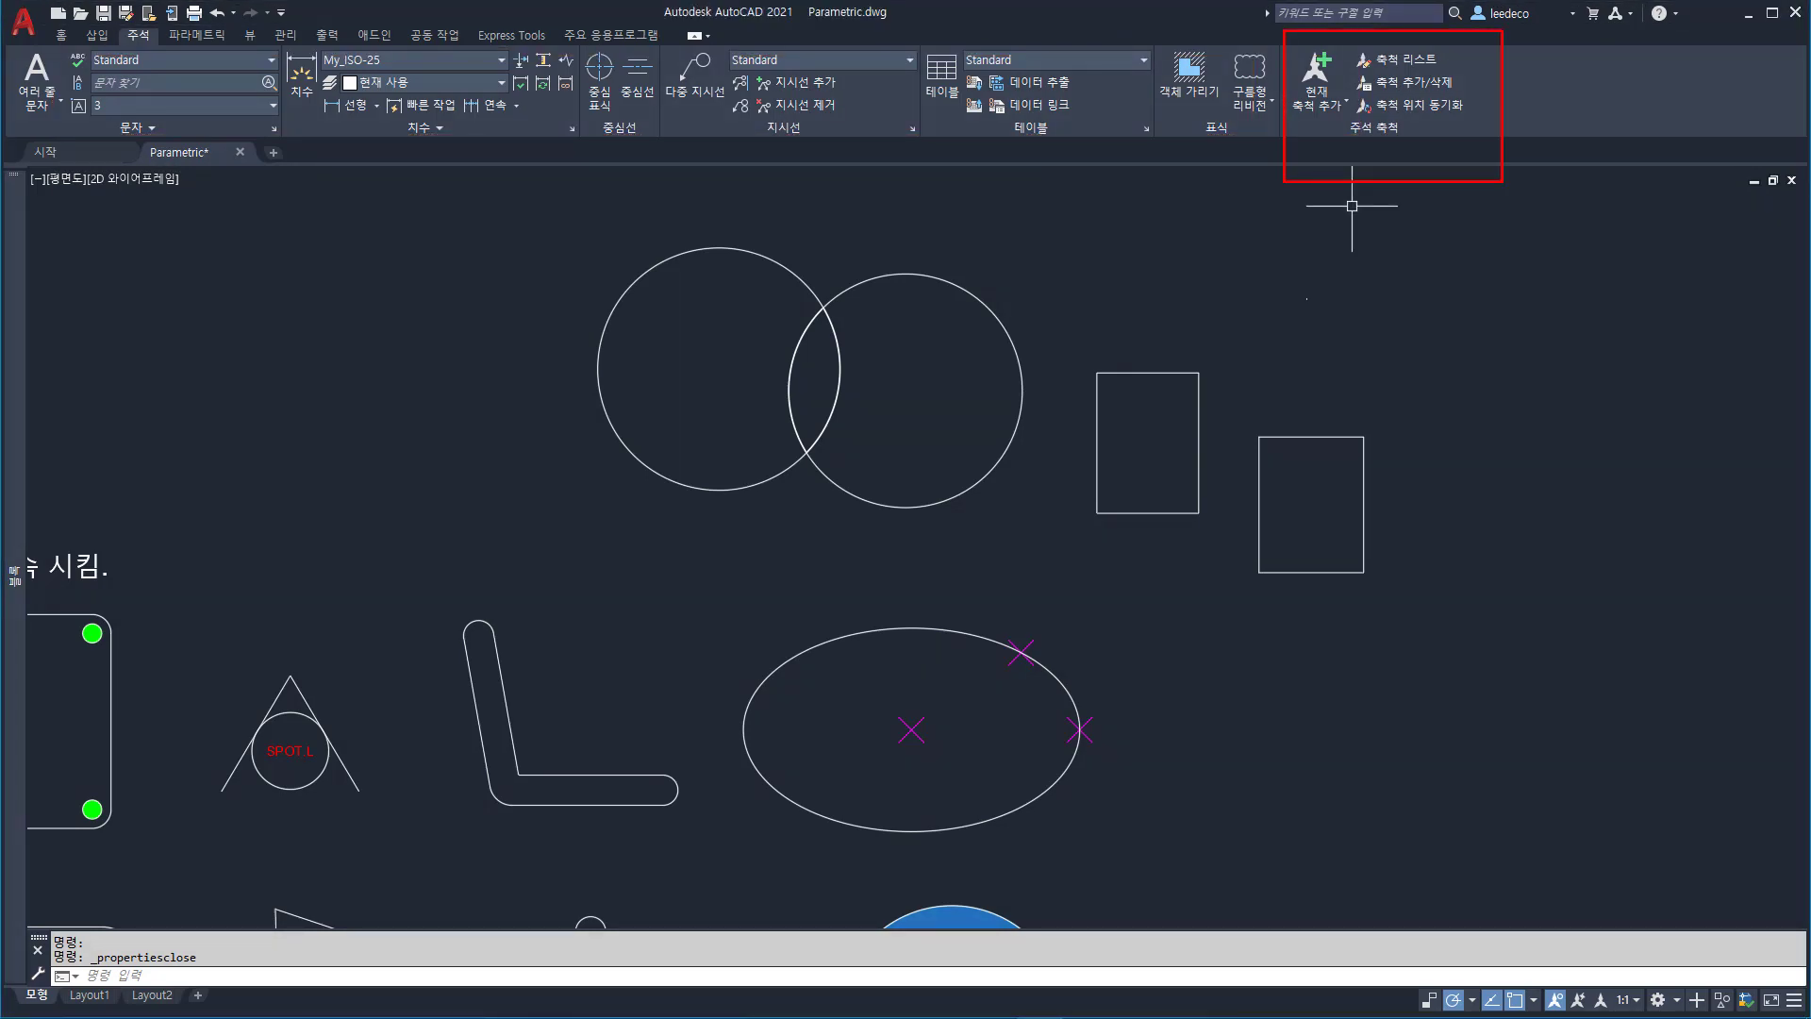
{"action": "key", "text": "Escape"}
{"action": "left_click", "coordinate": [250, 35]}
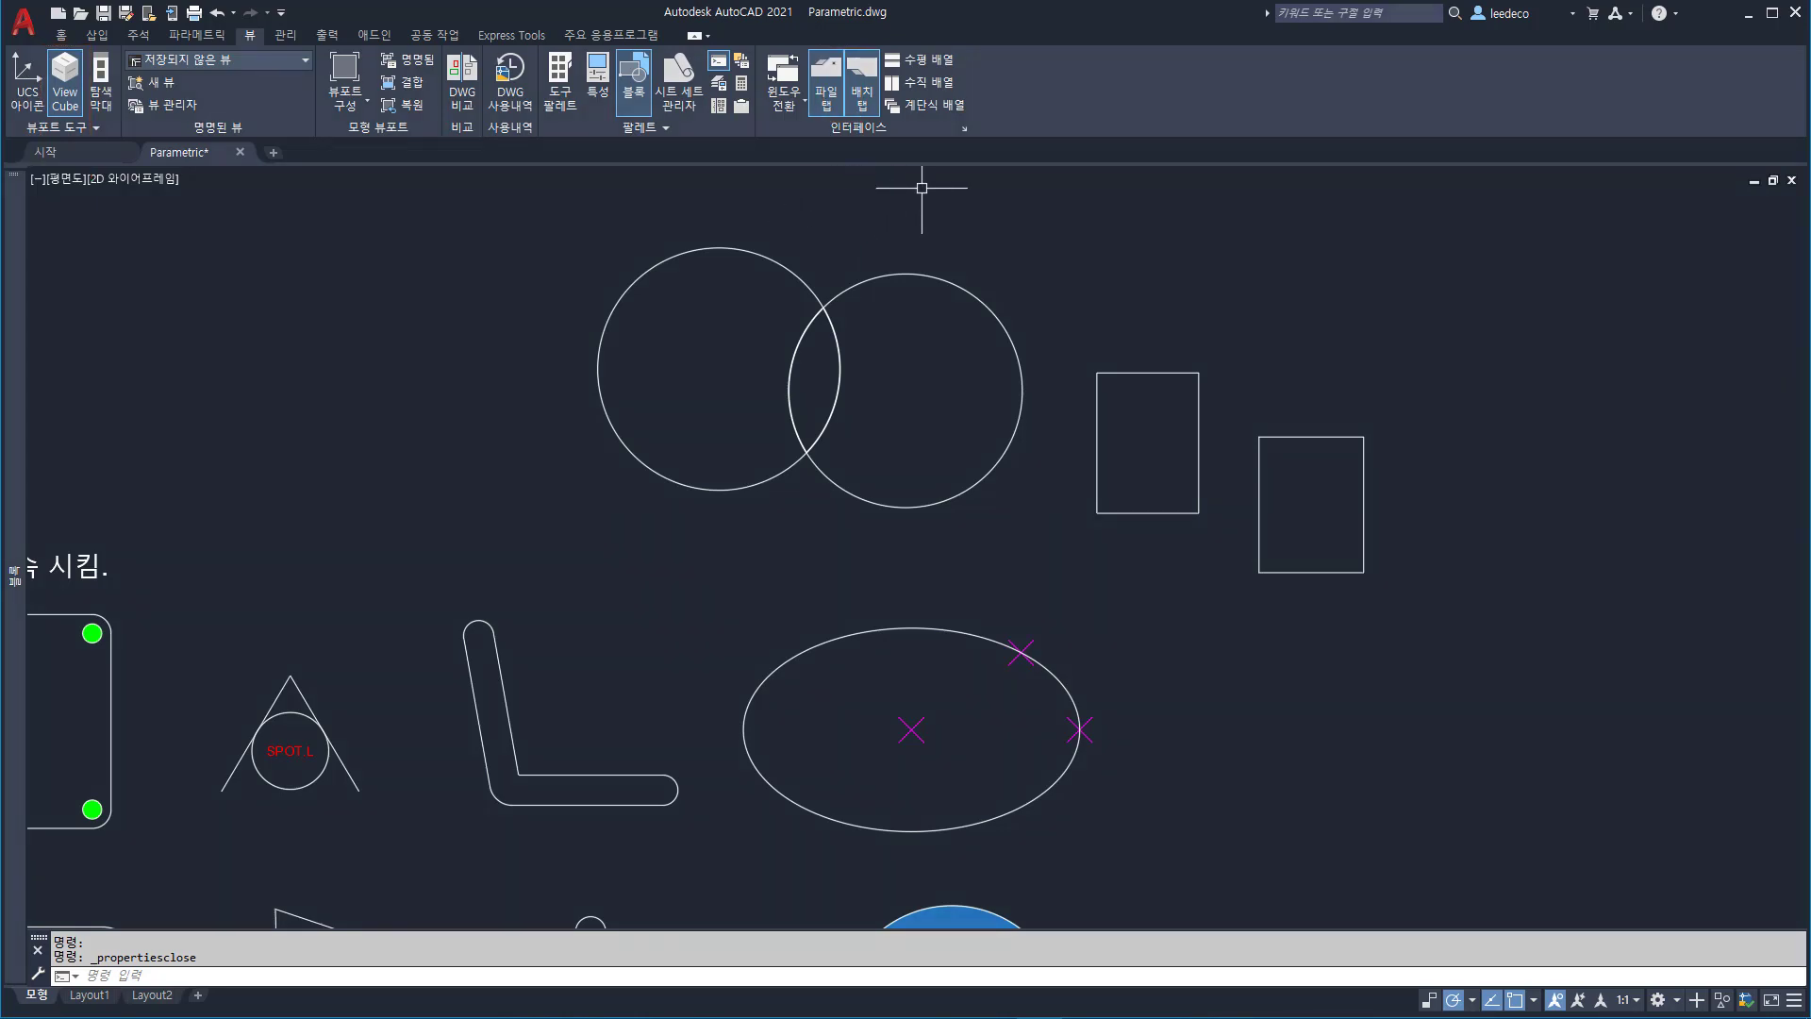
{"action": "key", "text": "Escape"}
{"action": "left_click", "coordinate": [286, 35]}
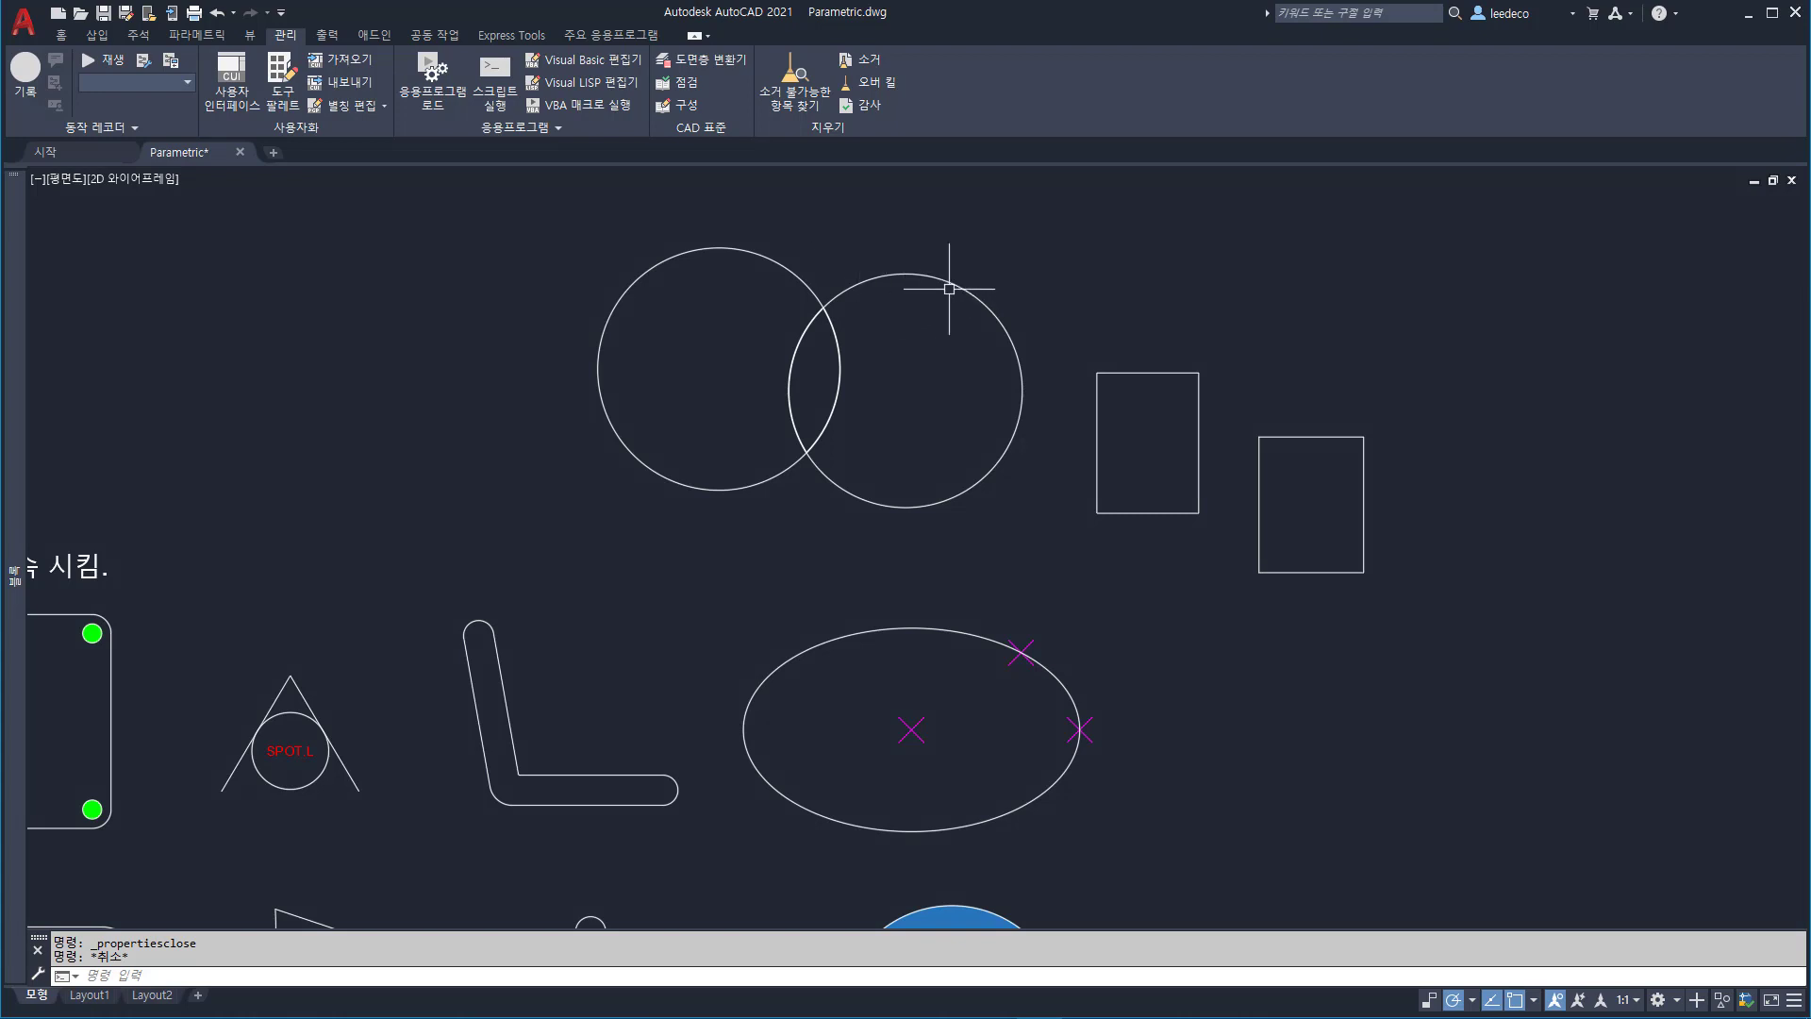
- Fit the whole drawing in the view with the Zoom Extents option
{"action": "type", "text": "z"}
{"action": "key", "text": "Return"}
{"action": "type", "text": "e"}
{"action": "key", "text": "Return"}
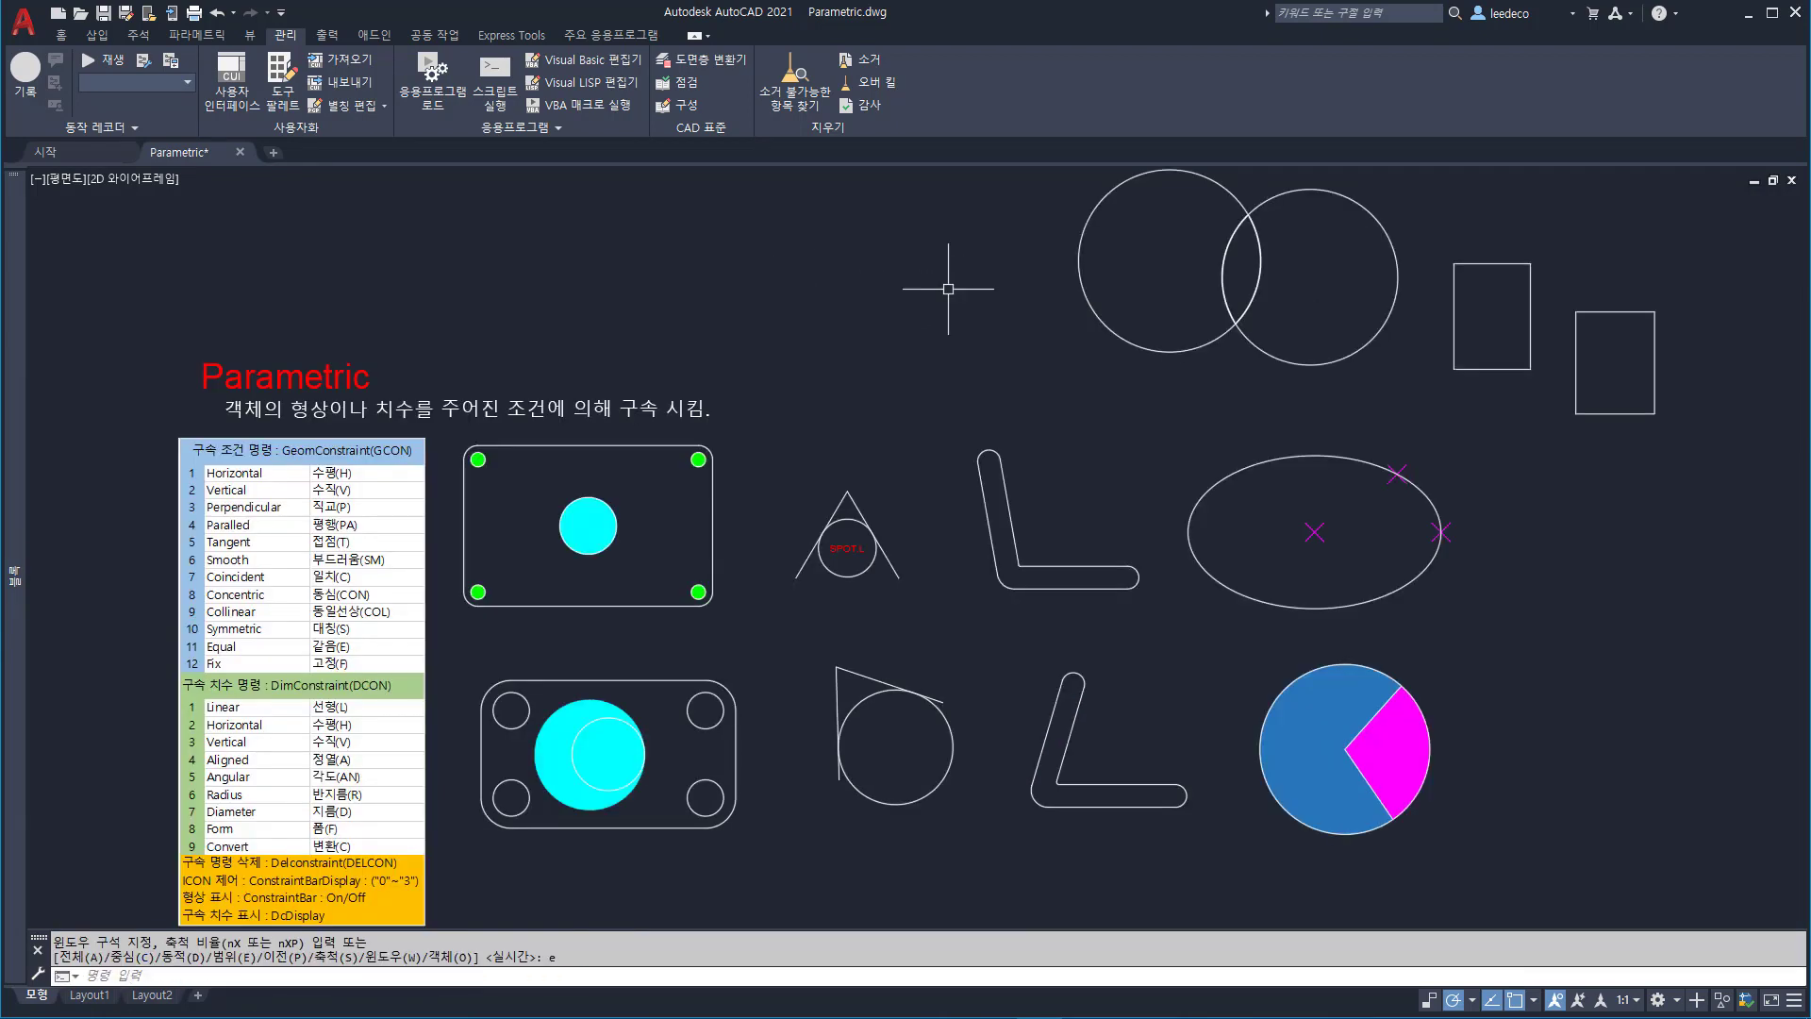